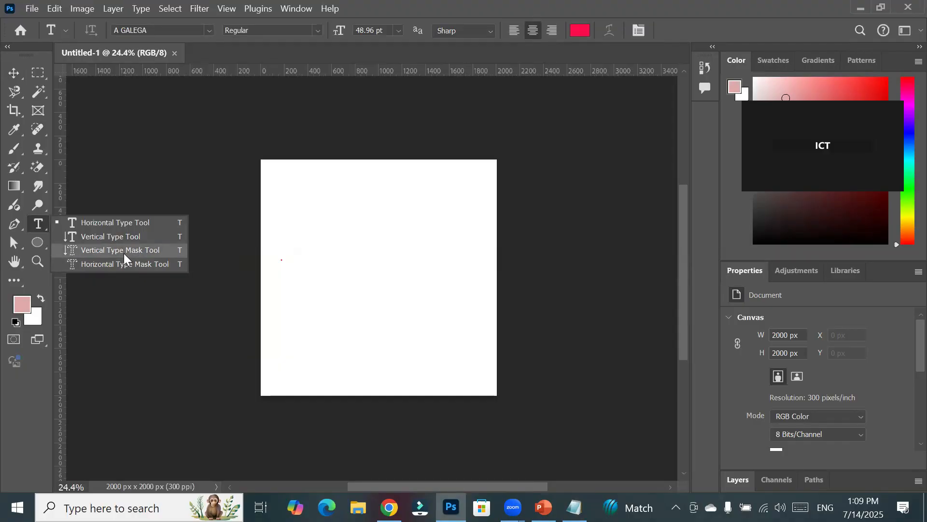
- Activate the Ellipse tool and look through its drawing mode options
click(36, 240)
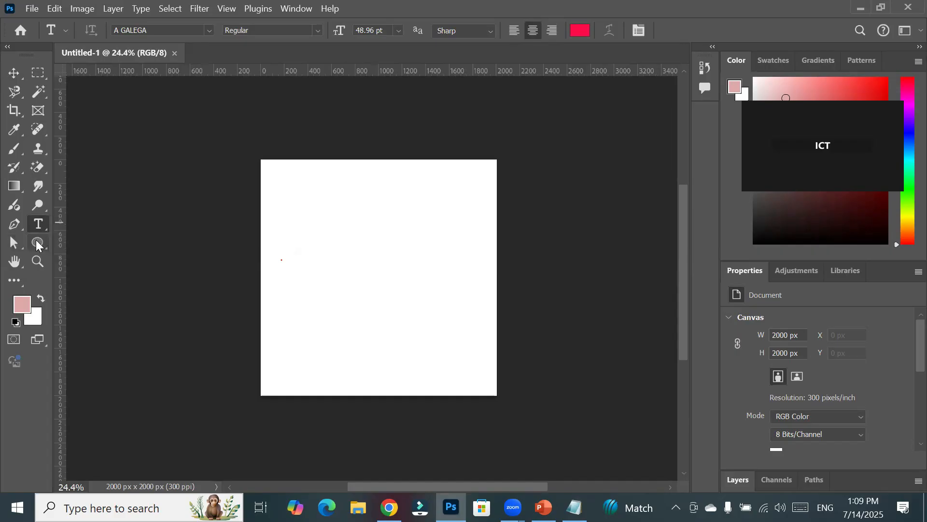
click(36, 240)
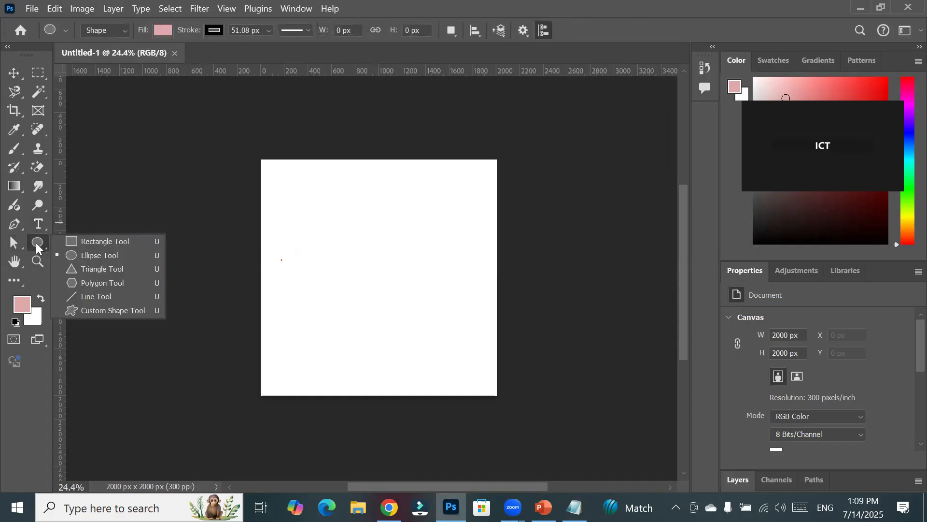
click(38, 242)
click(123, 32)
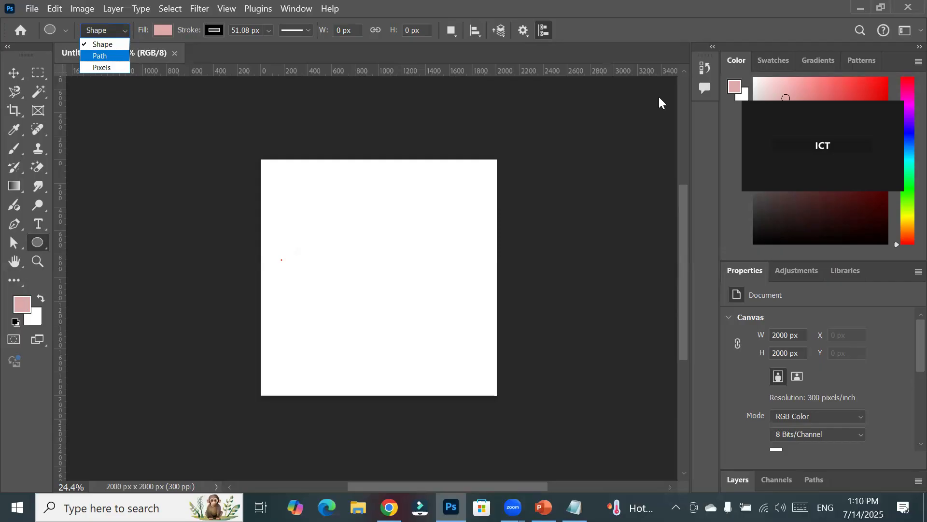
click(555, 105)
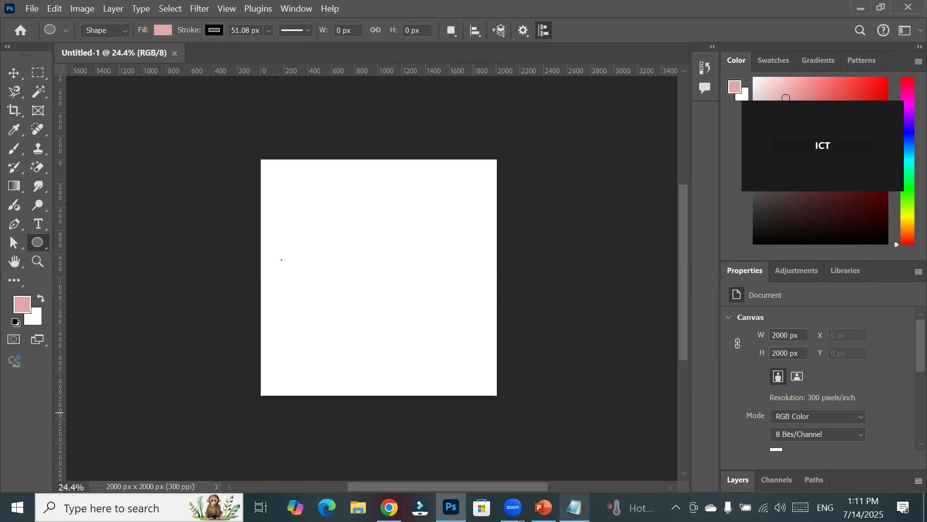
- Switch to the Notepad session notes and review the selection tools list, highlighting "Select and Mask"
key(alt+Tab)
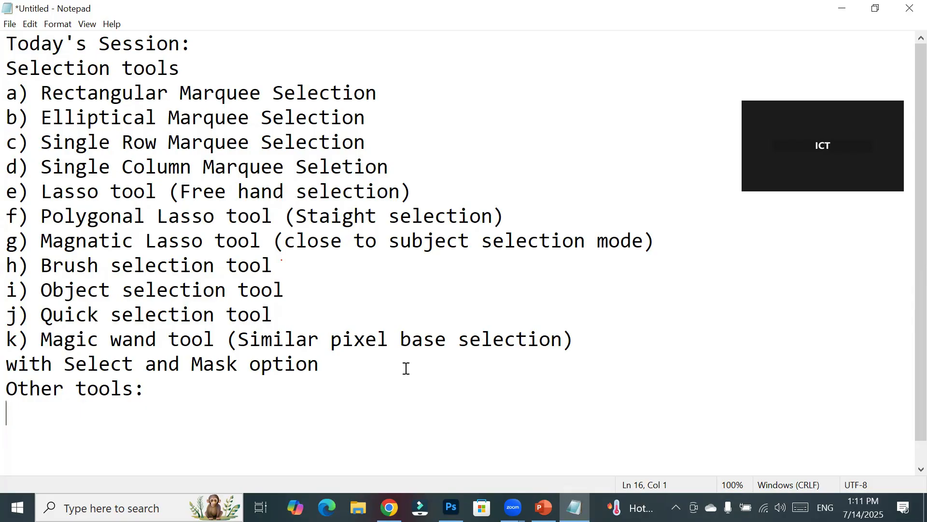
drag(64, 363, 233, 366)
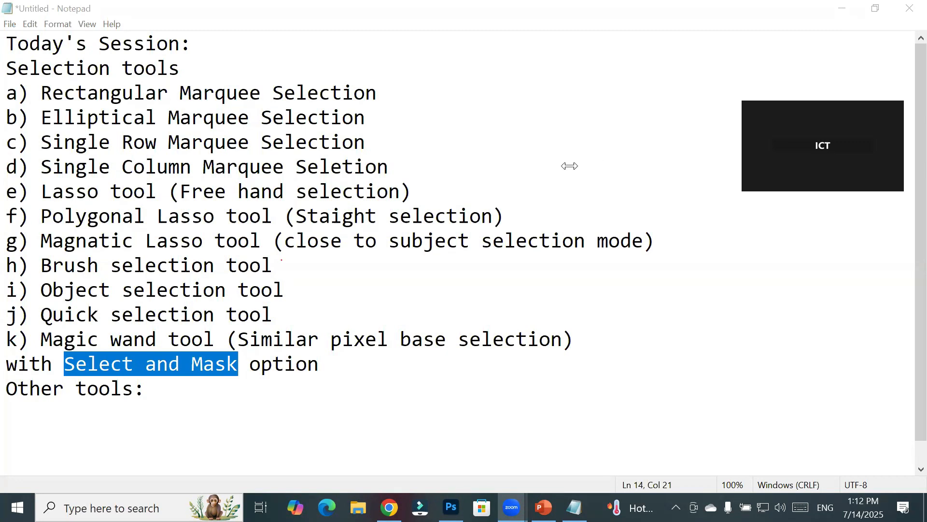
click(159, 388)
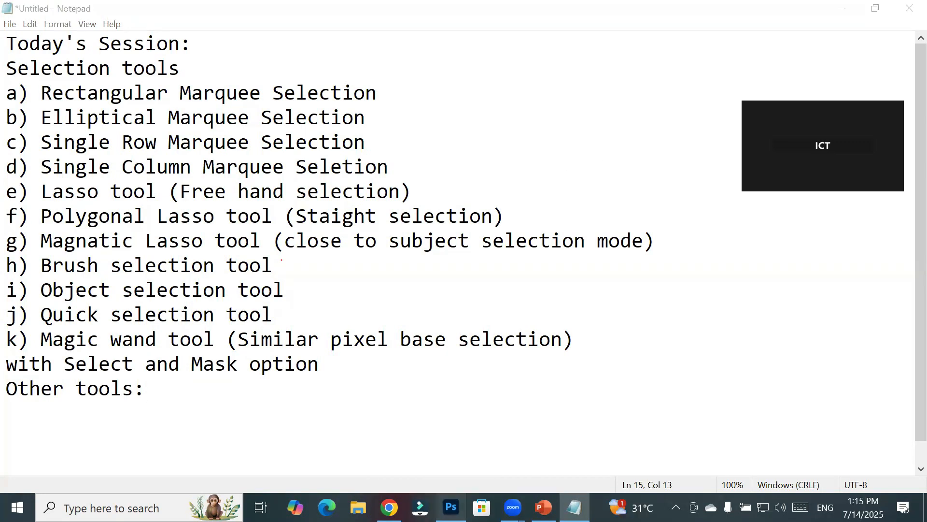
- Switch to Photoshop and examine the variants of the Type tool, including the type mask tools
click(451, 508)
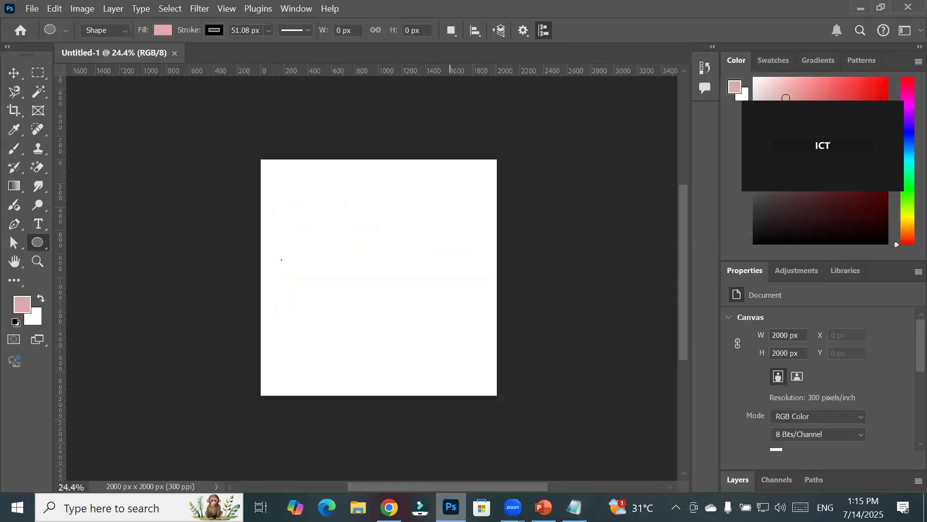
click(38, 225)
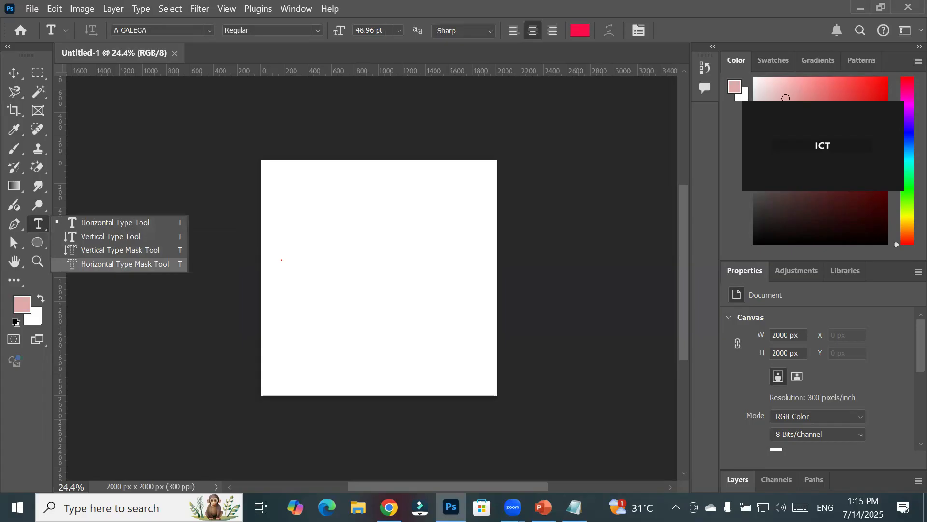
key(Escape)
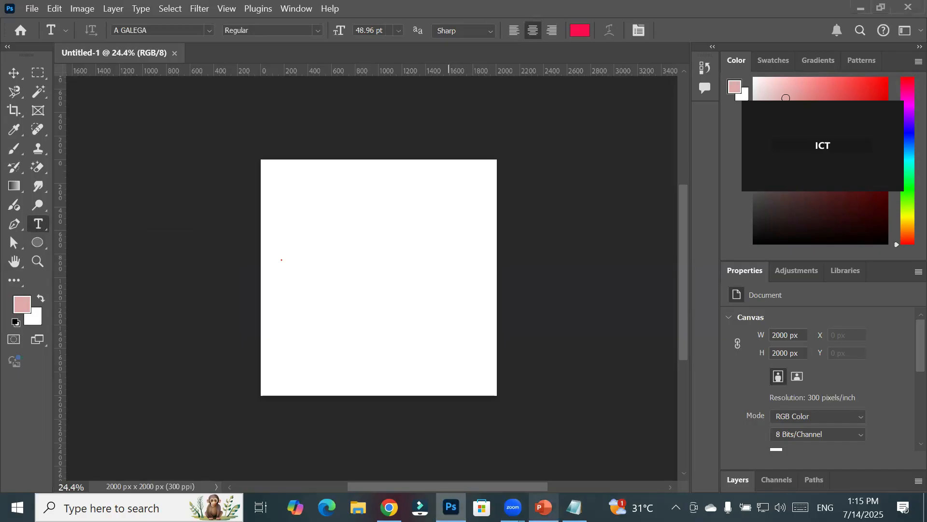
- Return to the Notepad notes and add "l) Horizontal type mask tool" and "m) Vertical type mask tool" under "Other tools:"
click(543, 507)
click(575, 507)
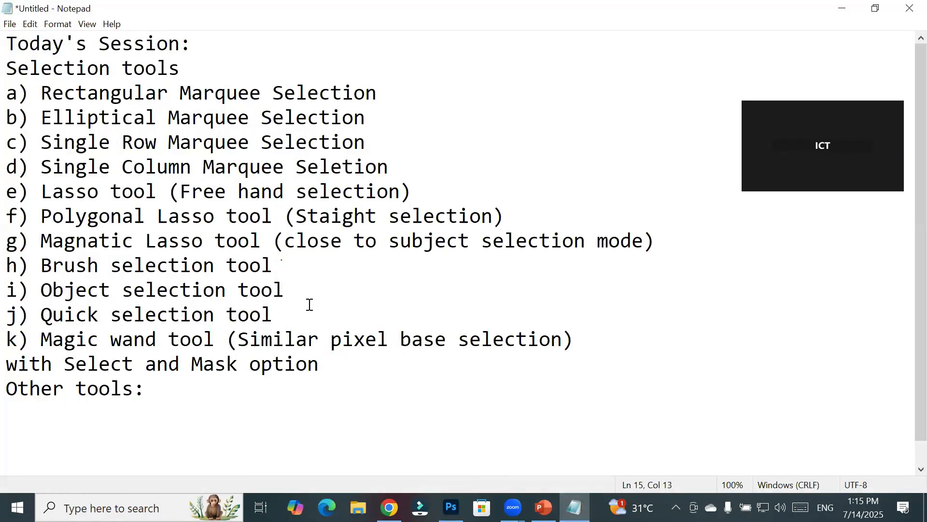
key(Return)
text(l) Horizontal type mask tool)
key(Return)
text(m)
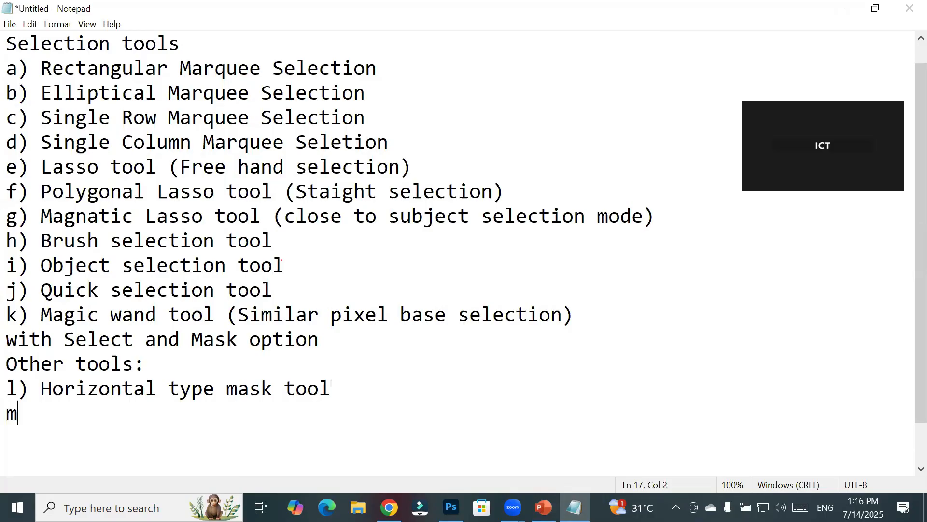
text() Vertica)
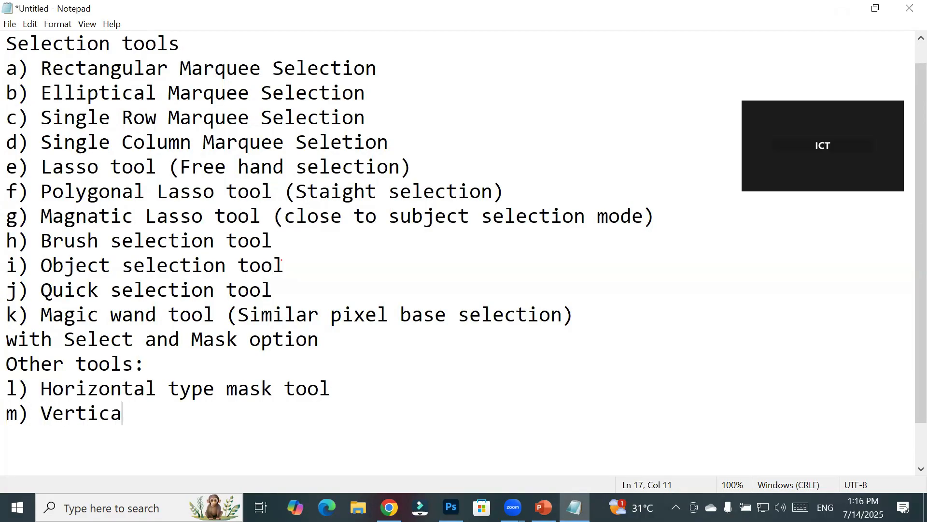
text(l type mask tool)
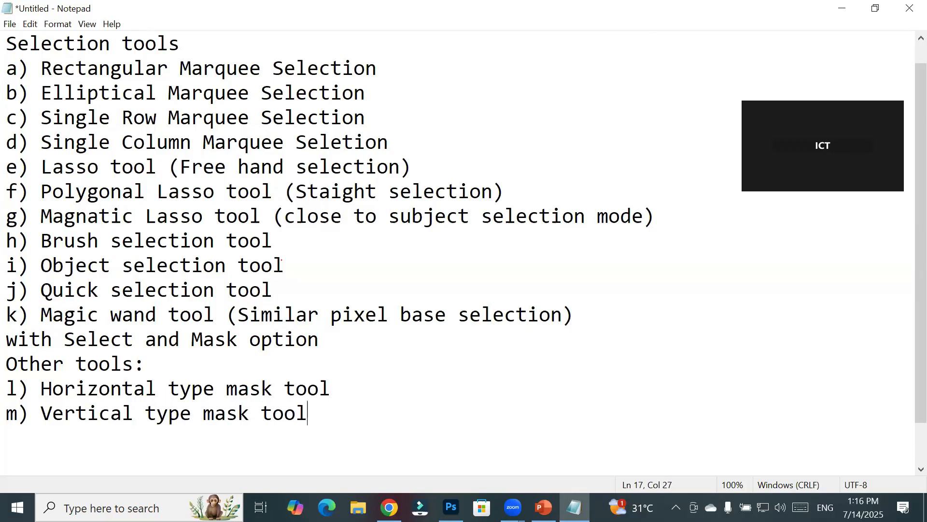
key(Return)
- Start a list item "n)" below the vertical type mask entry and add blank lines beneath it
text(n))
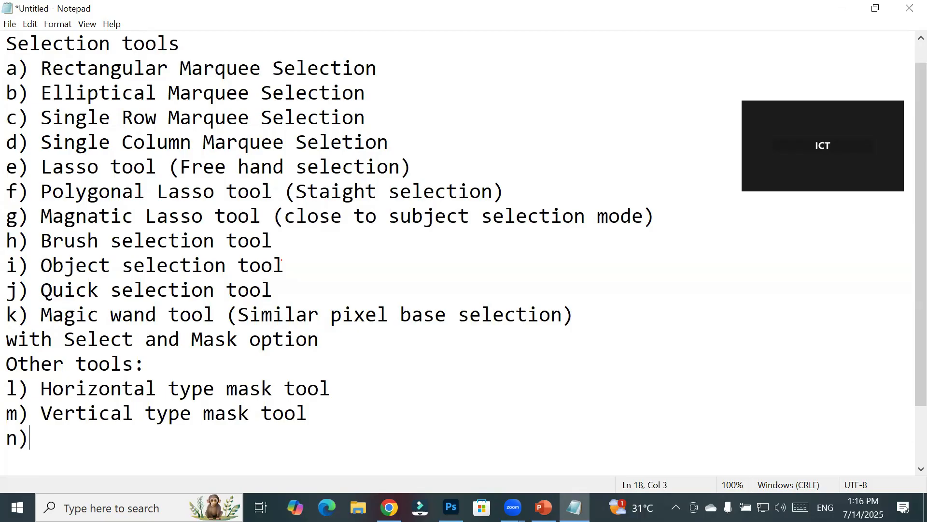
key(Return)
key(Return)
key(Return)
key(Return)
key(Return)
key(Return)
key(BackSpace)
key(BackSpace)
key(BackSpace)
key(BackSpace)
key(BackSpace)
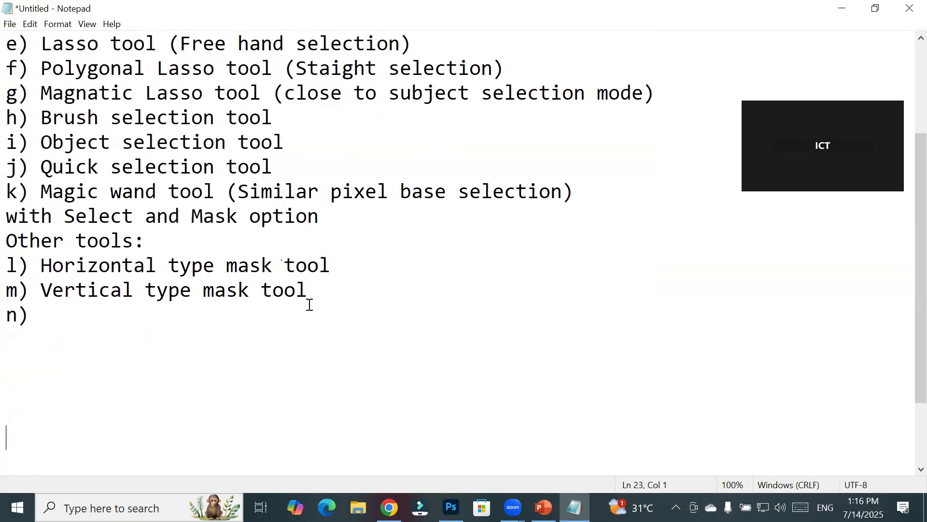
- Complete item n) of the notes with the text "Using Pen tool (path)"
key(Right)
key(Right)
text(Using )
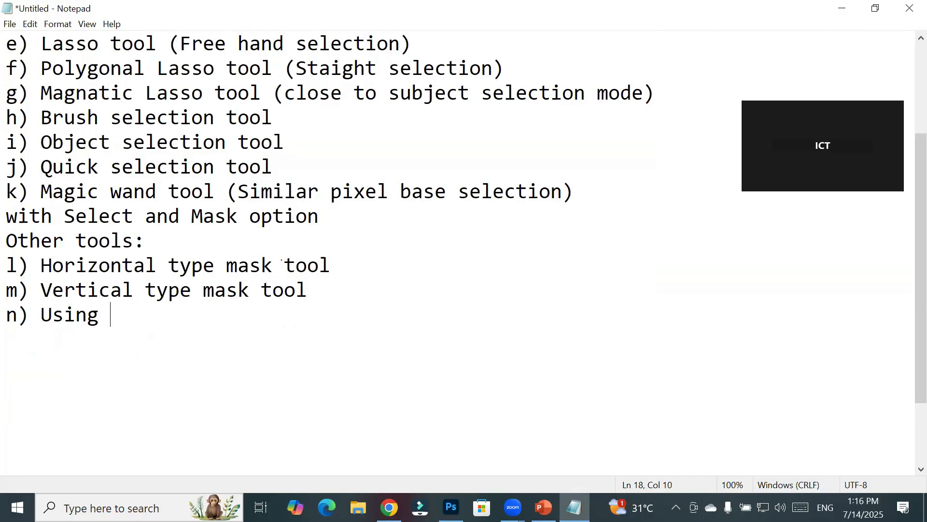
text(Pen tool (path))
key(Left)
key(Left)
key(Left)
key(Left)
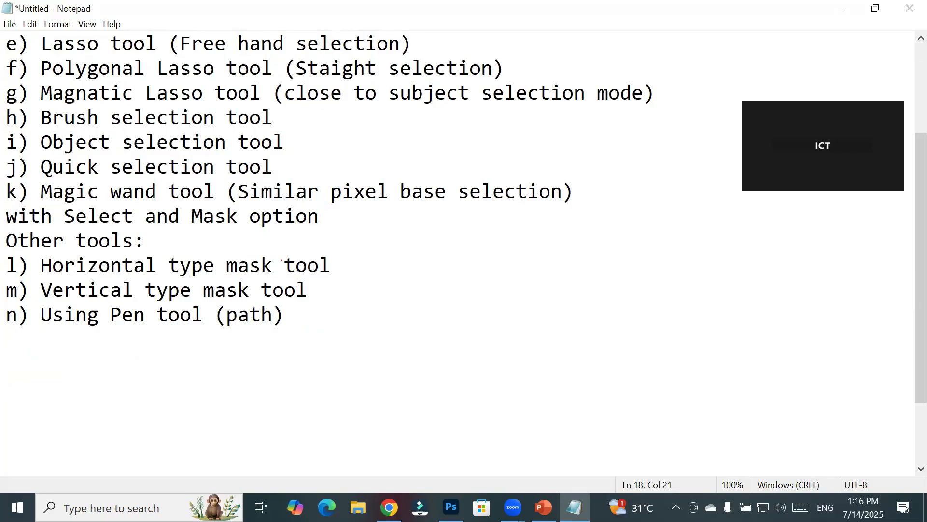
key(Right)
key(Right)
key(Right)
- Highlight the Brush selection tool entry, and after it items l) to n), to point them out
mouse_move(40, 118)
mouse_down()
mouse_move(157, 141)
mouse_move(269, 114)
mouse_up()
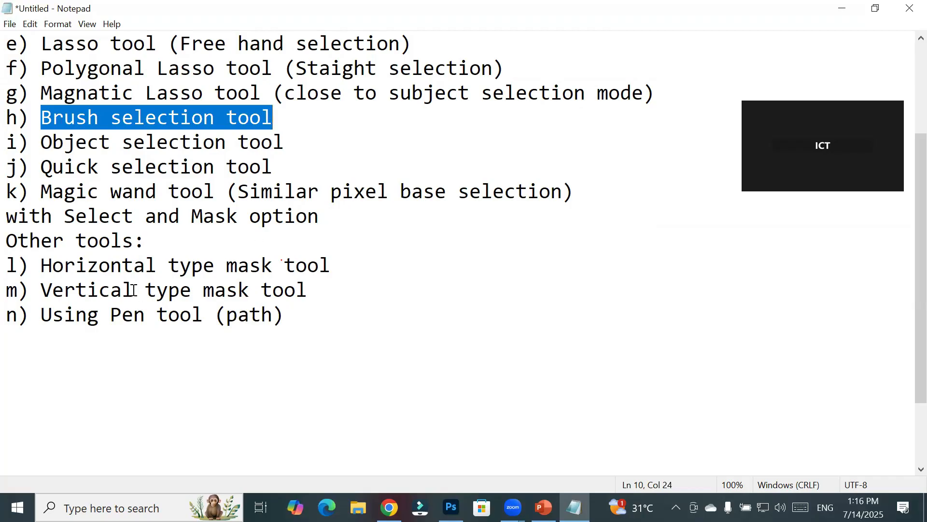
drag(41, 269, 186, 331)
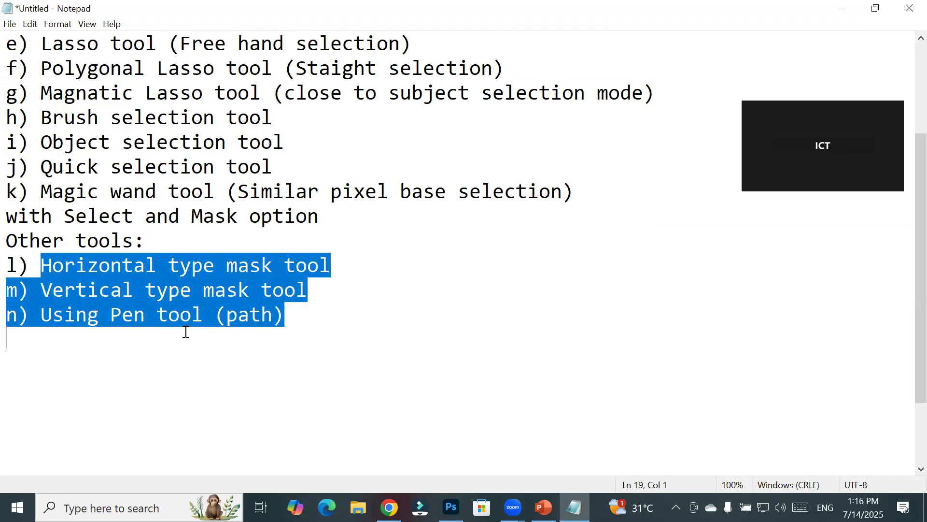
- Add "o) Regular geometrical shape (path) by def. shape" below the Pen tool item and append "by def. shape" to item n)
click(313, 311)
key(Return)
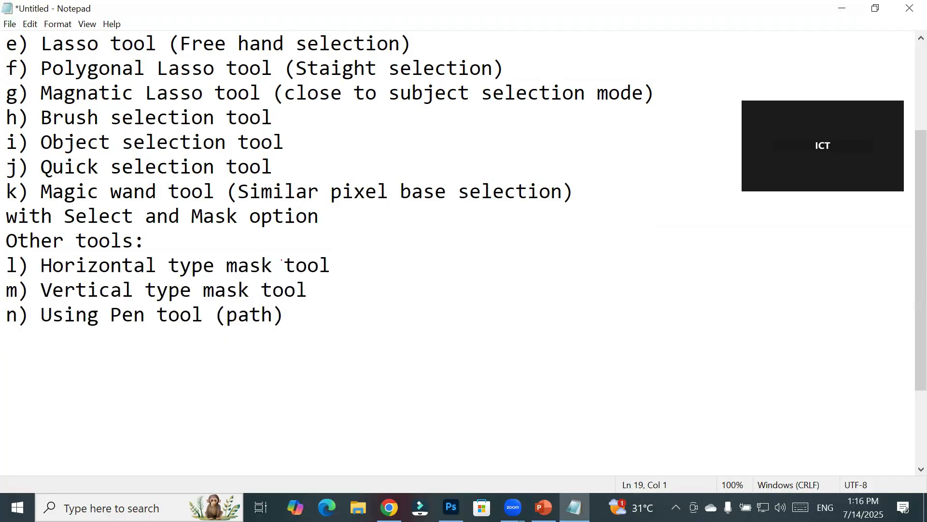
text(o) Regulat)
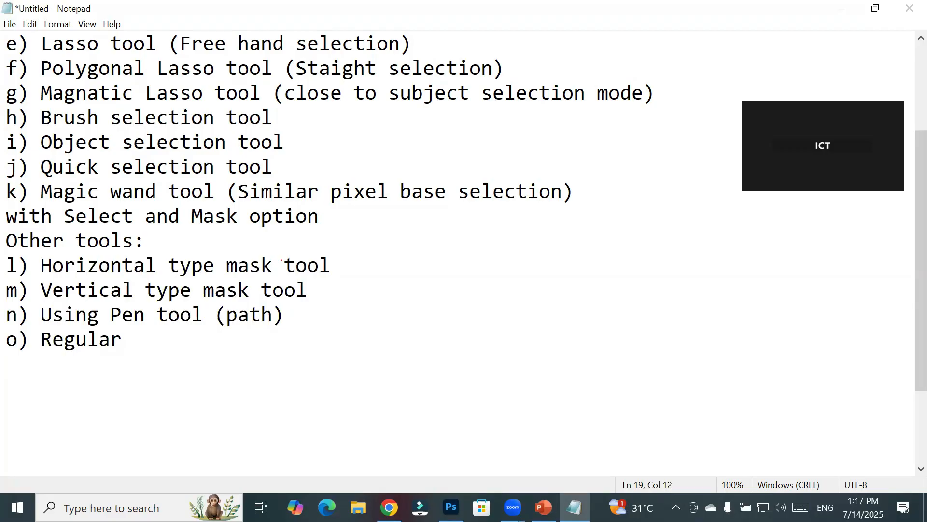
text(geometrical s)
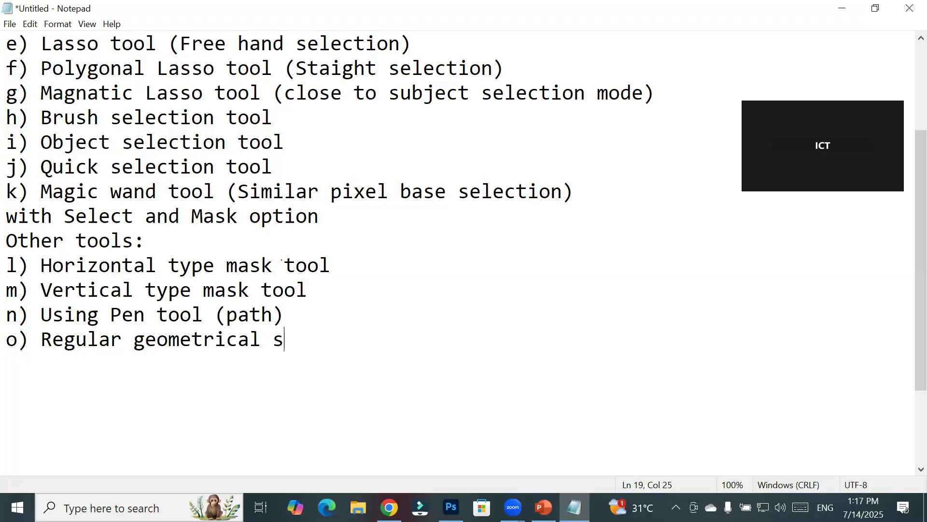
text(hape )
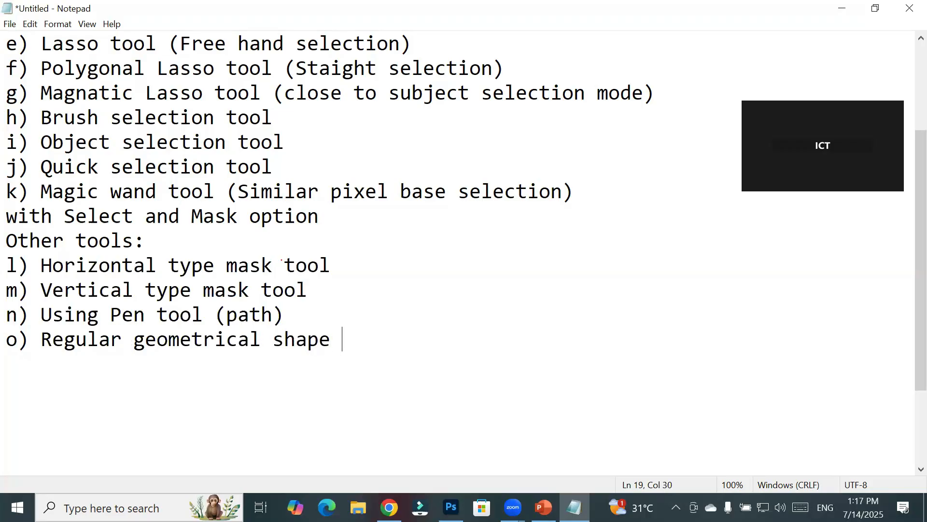
text((path))
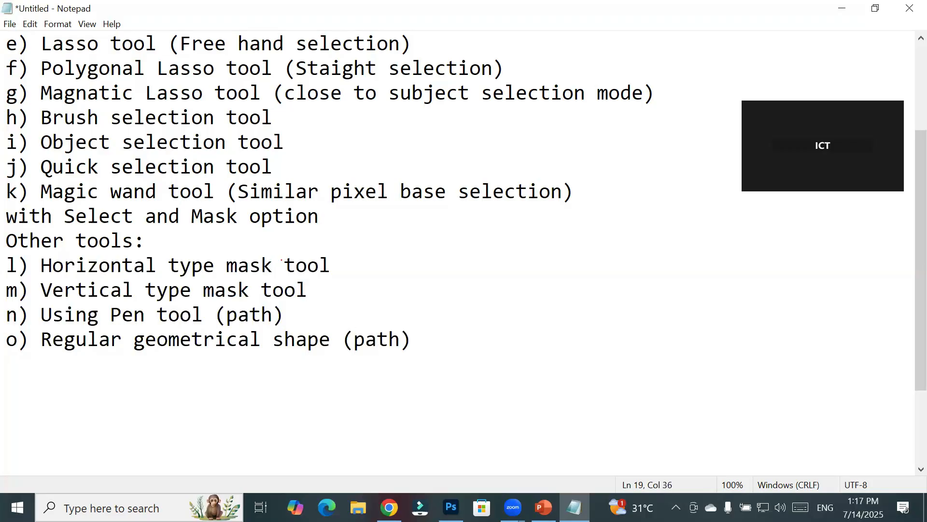
text( by def. shape)
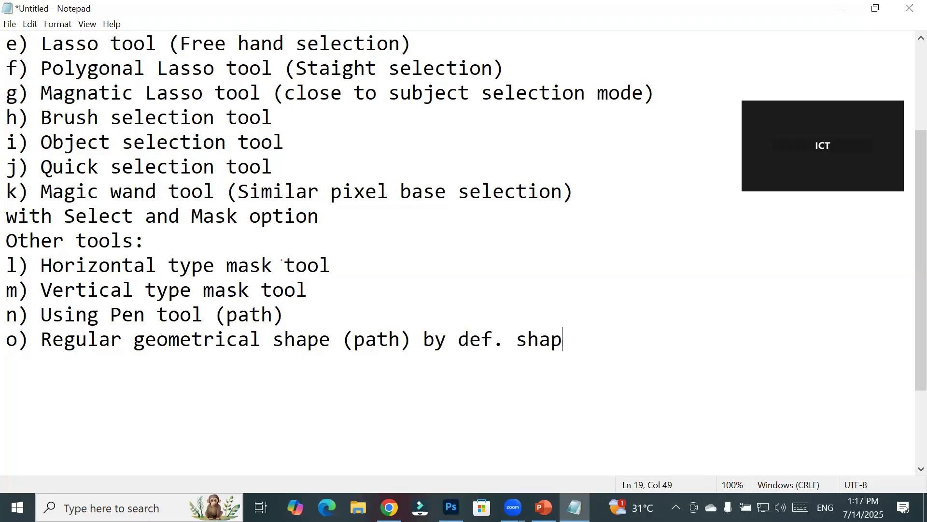
click(313, 311)
text(by def. shape)
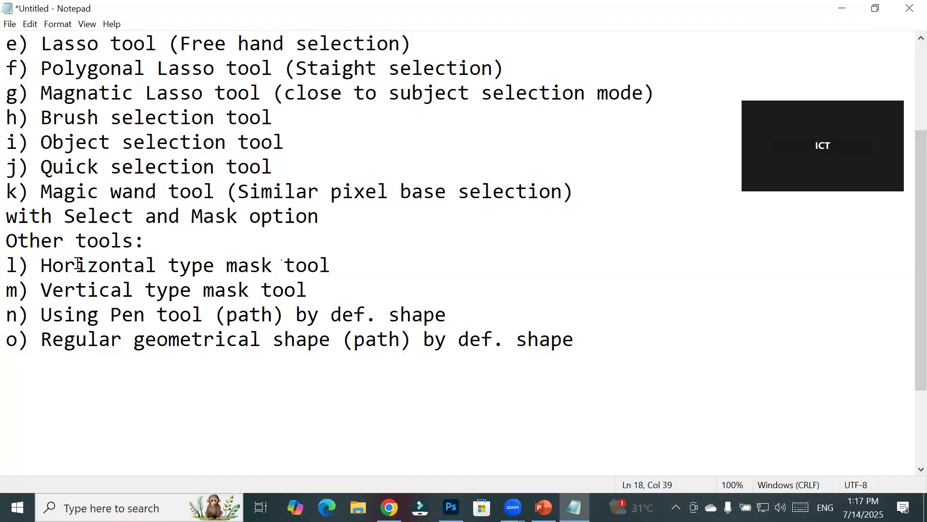
- Highlight the entries under "Other tools:" and part of the Brush selection tool entry to review them
drag(42, 267, 146, 341)
drag(36, 111, 164, 109)
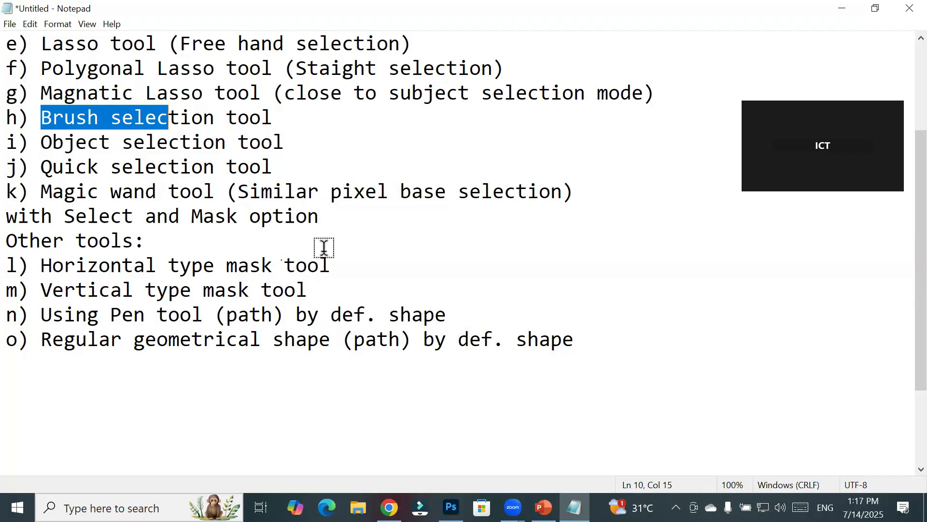
- Switch to Photoshop and place the photo of the woman seated on stone steps as an embedded image
key(alt+Tab)
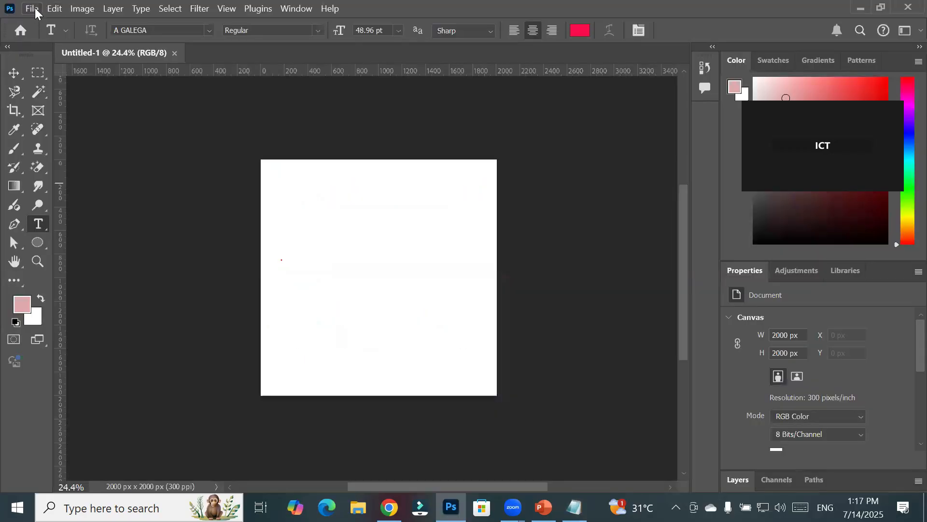
click(35, 12)
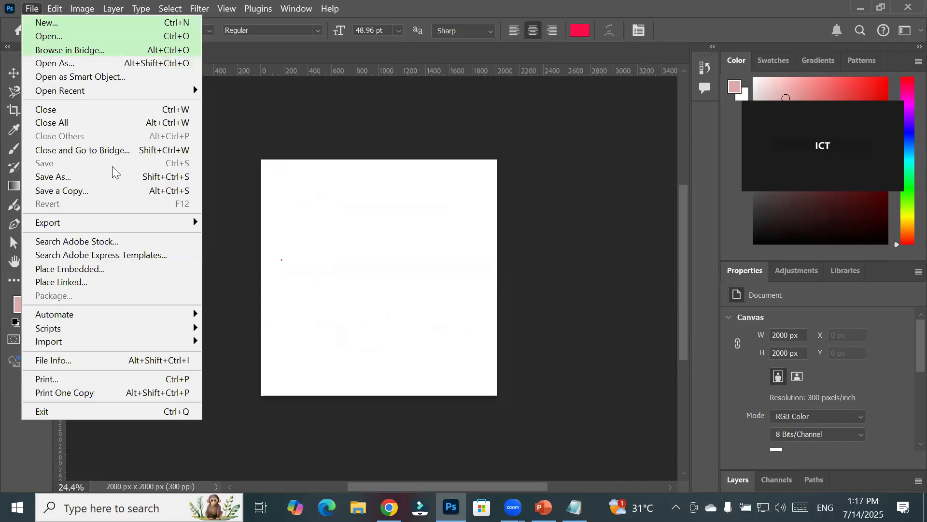
click(127, 269)
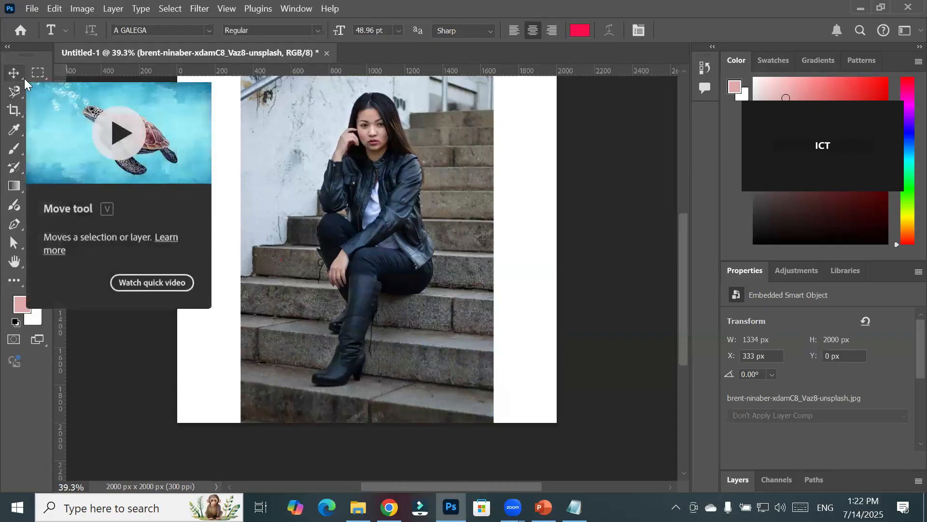
- Paint a selection over the seated woman from head to boots with the Selection Brush tool
click(17, 95)
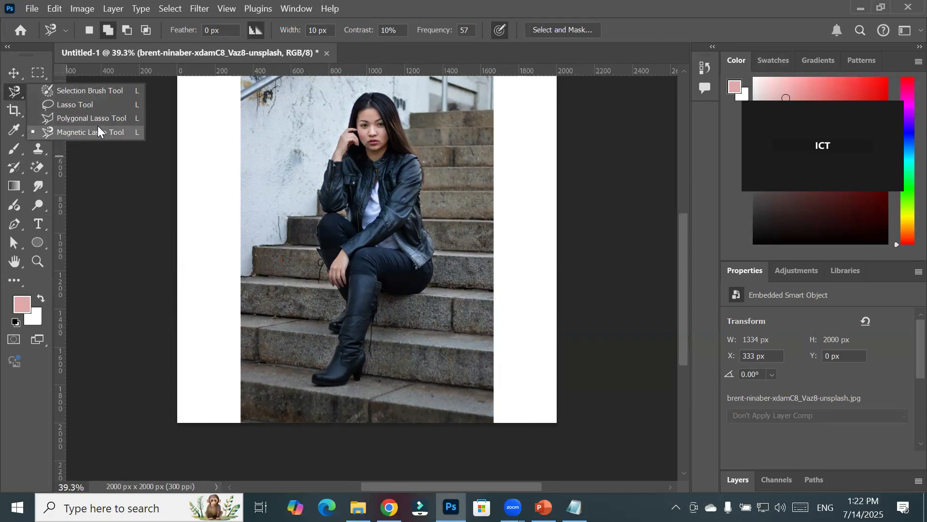
click(92, 90)
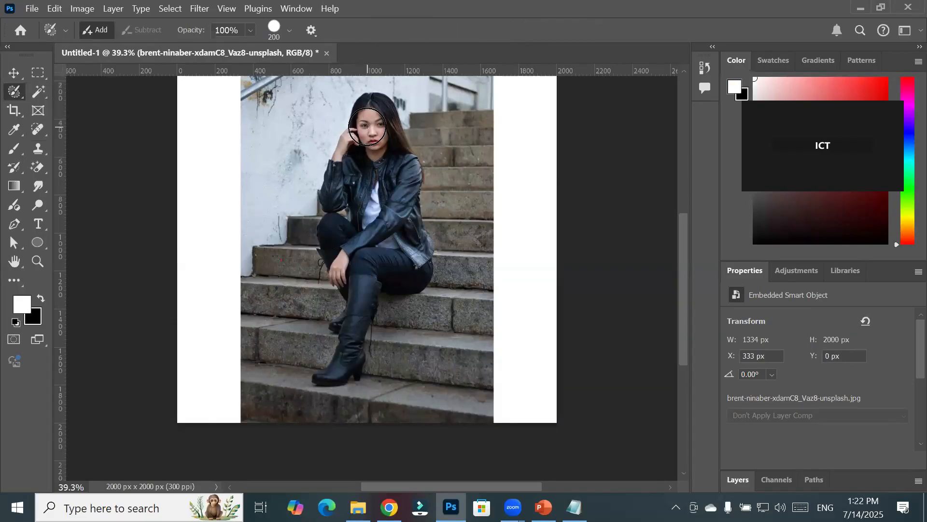
mouse_move(371, 114)
mouse_down()
mouse_move(350, 214)
mouse_move(338, 233)
mouse_move(335, 226)
mouse_move(340, 166)
mouse_move(371, 121)
mouse_move(390, 145)
mouse_move(421, 256)
mouse_move(378, 297)
mouse_move(345, 368)
mouse_move(321, 382)
mouse_move(348, 355)
mouse_move(361, 297)
mouse_move(399, 225)
mouse_move(383, 188)
mouse_move(372, 202)
mouse_move(375, 217)
mouse_move(342, 251)
mouse_move(352, 275)
mouse_move(337, 255)
mouse_up()
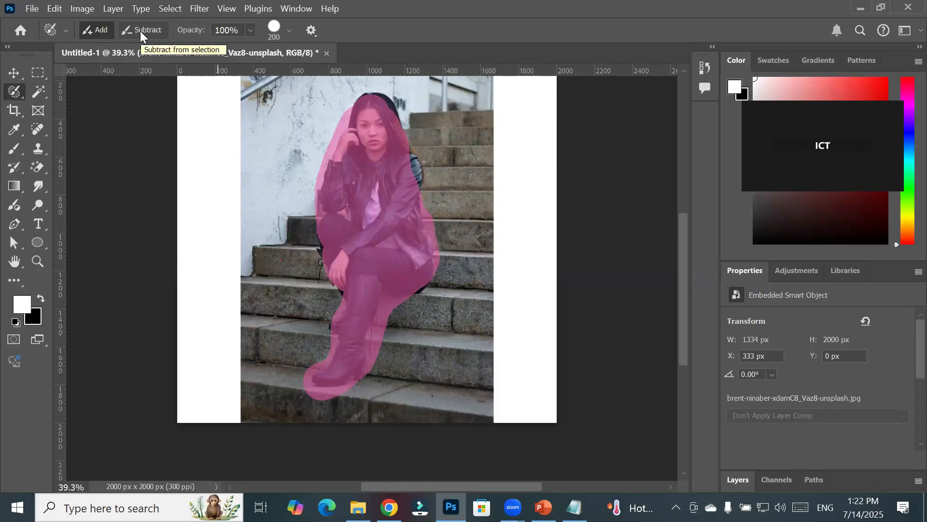
scroll(420, 123, up, 8)
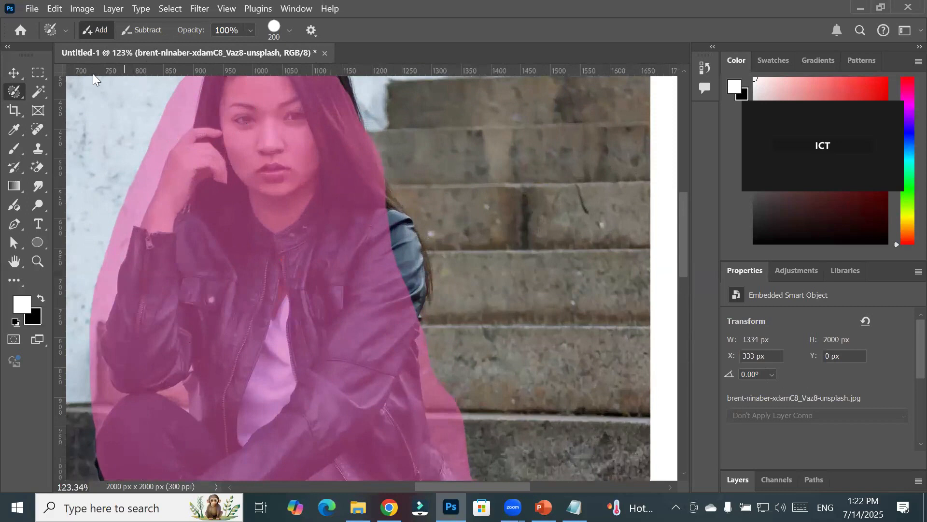
- Extend the Selection Brush selection over the woman's uncovered shoulder, jacket sleeve and the top of her hair
click(367, 265)
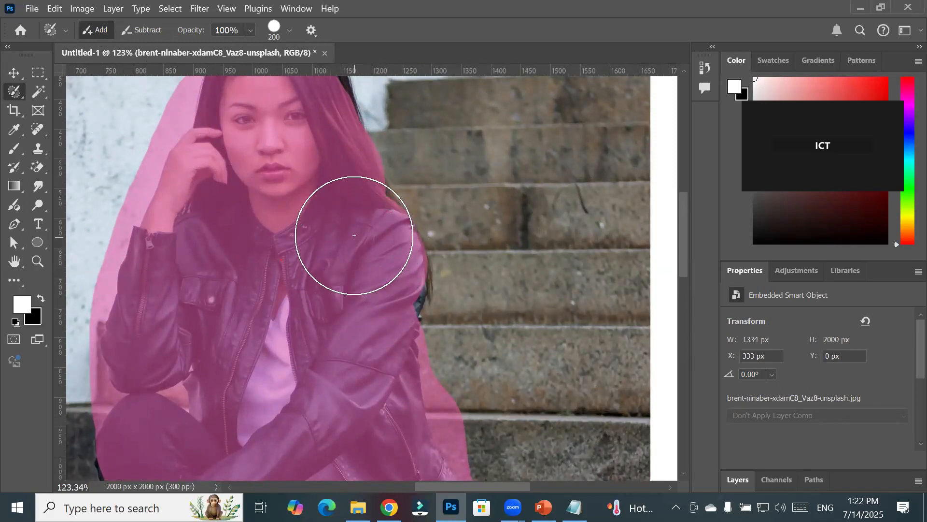
click(374, 286)
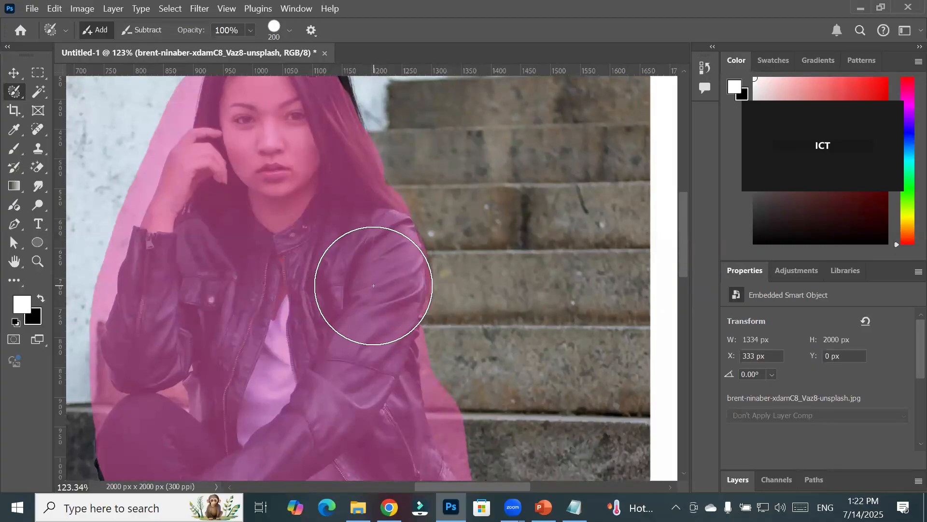
scroll(285, 281, down, 4)
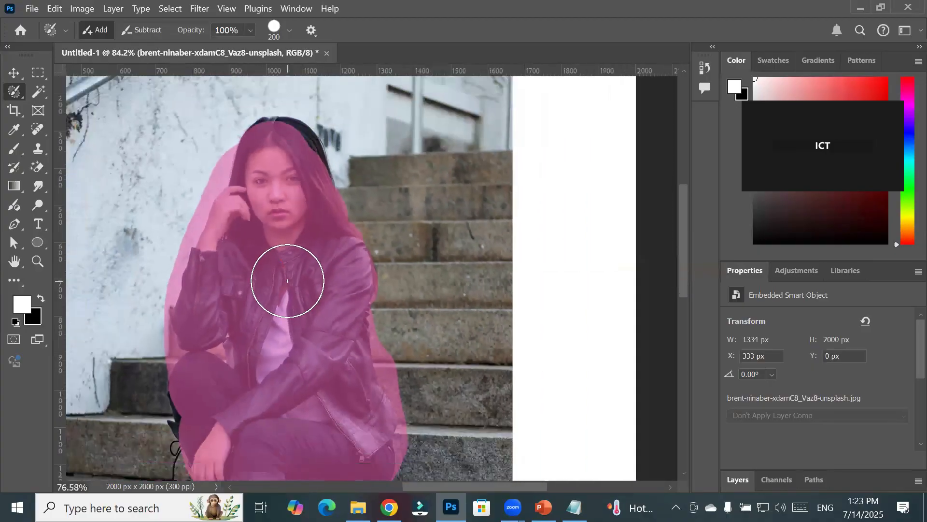
mouse_move(288, 159)
mouse_down()
mouse_move(269, 149)
mouse_move(276, 145)
mouse_up()
- Subtract the excess wall area beside the woman's hair, raised hand and sleeve from the selection using brush size 90
scroll(172, 203, up, 2)
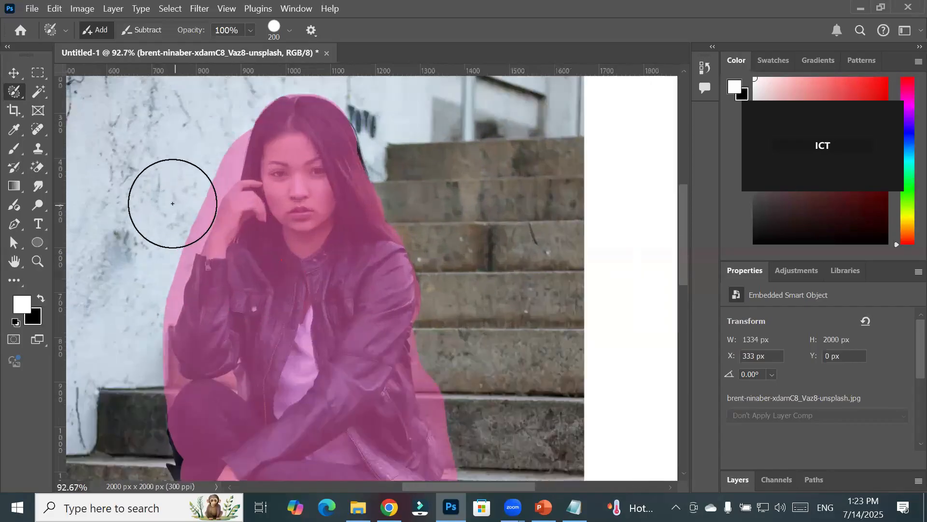
scroll(173, 203, up, 4)
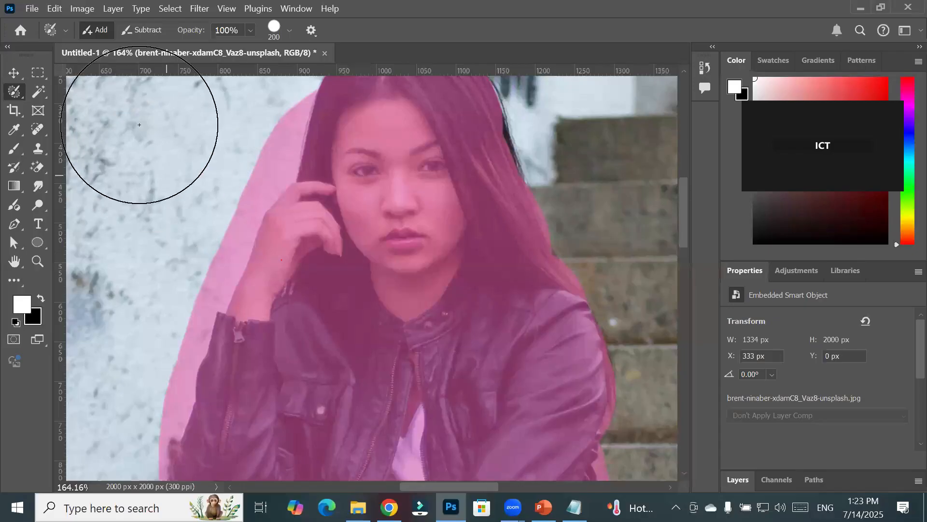
click(140, 31)
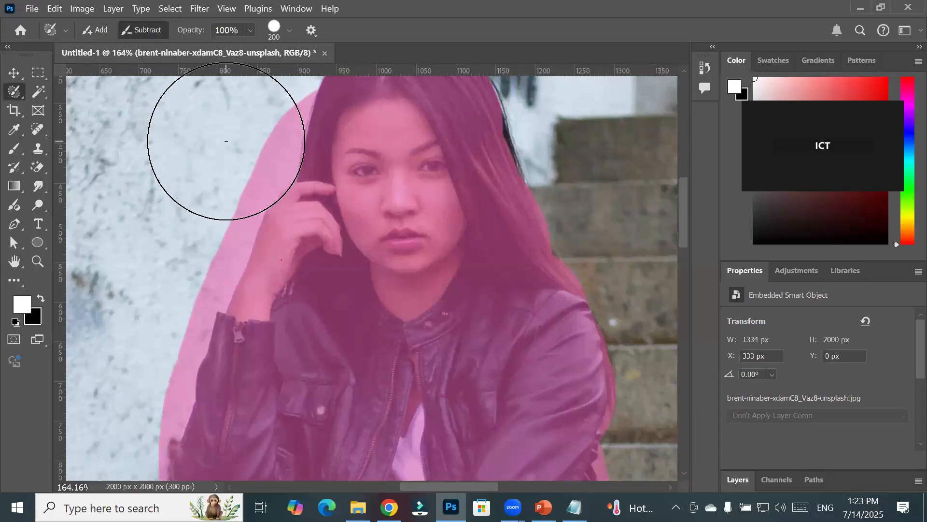
key(bracketleft)
key(bracketleft)
key(bracketleft)
key(bracketleft)
key(bracketleft)
key(bracketleft)
key(bracketleft)
key(bracketleft)
key(bracketleft)
key(bracketleft)
key(bracketleft)
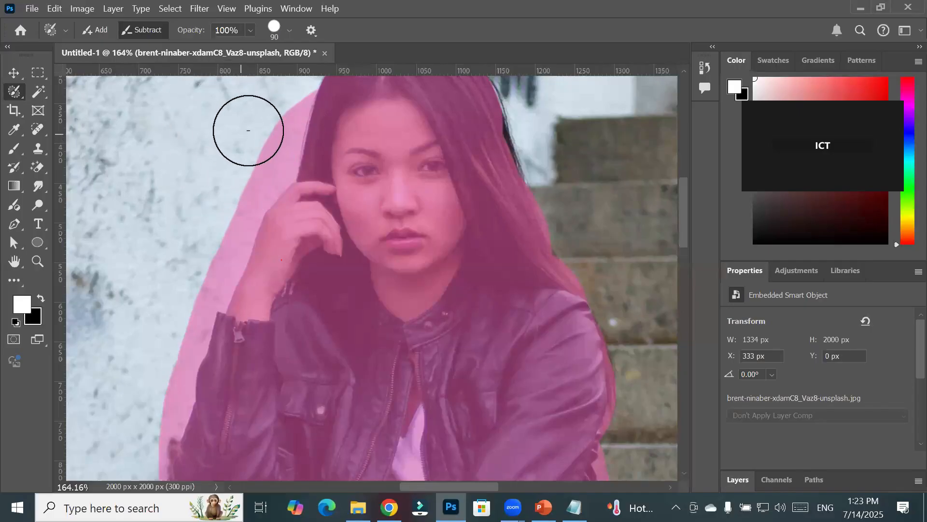
mouse_move(260, 116)
mouse_down()
mouse_move(267, 135)
mouse_move(257, 162)
mouse_move(207, 280)
mouse_move(169, 333)
mouse_move(131, 441)
mouse_up()
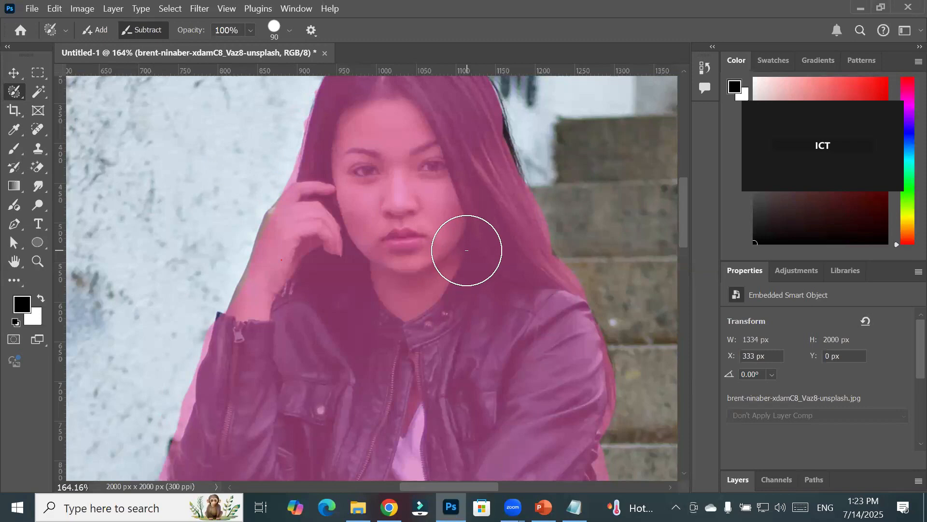
- Float and enlarge the Layers panel over the canvas and rasterize the placed photo layer
scroll(466, 250, down, 3)
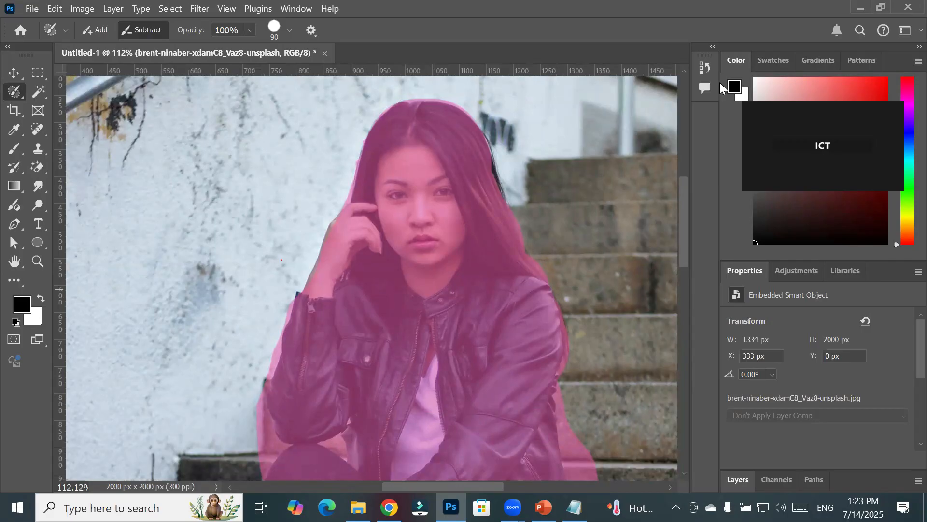
drag(738, 479, 545, 115)
drag(618, 273, 623, 371)
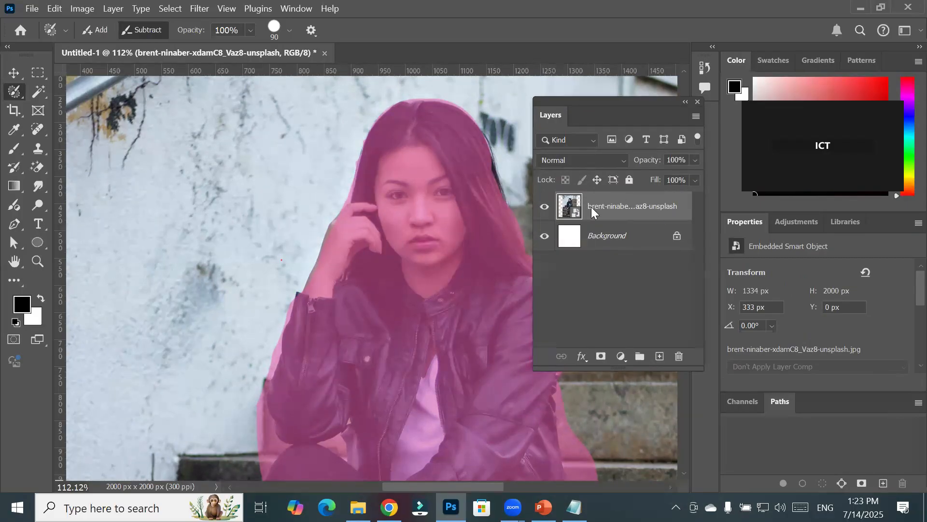
right_click(612, 201)
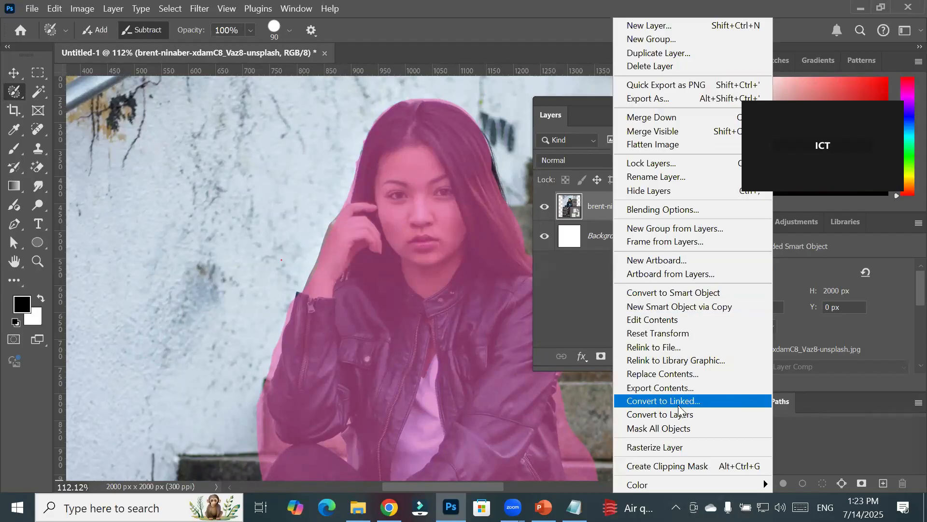
click(689, 447)
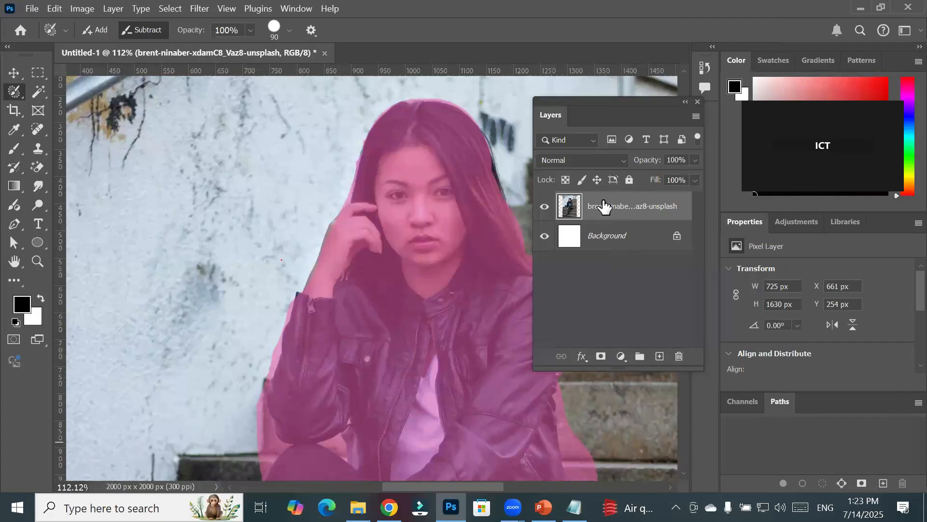
- Try to load the photo layer's outline as the active selection
ctrl+click(568, 208)
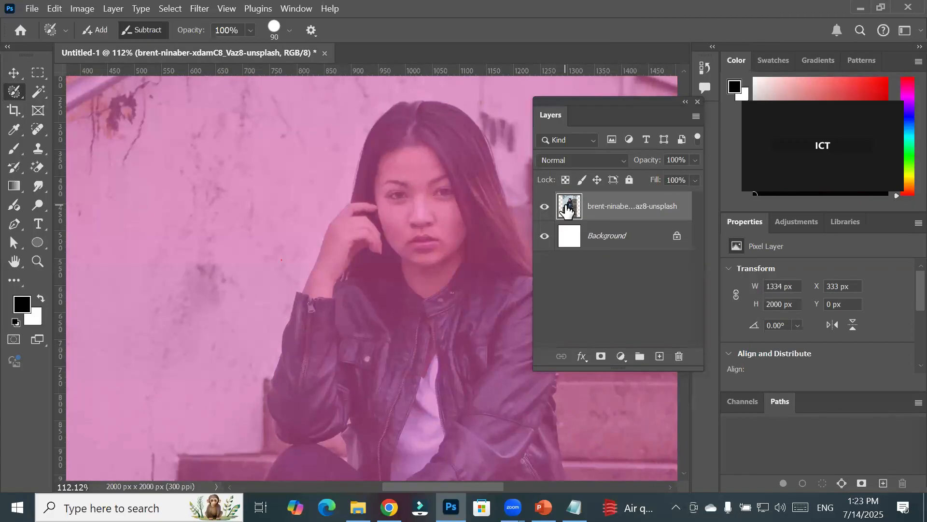
ctrl+click(615, 207)
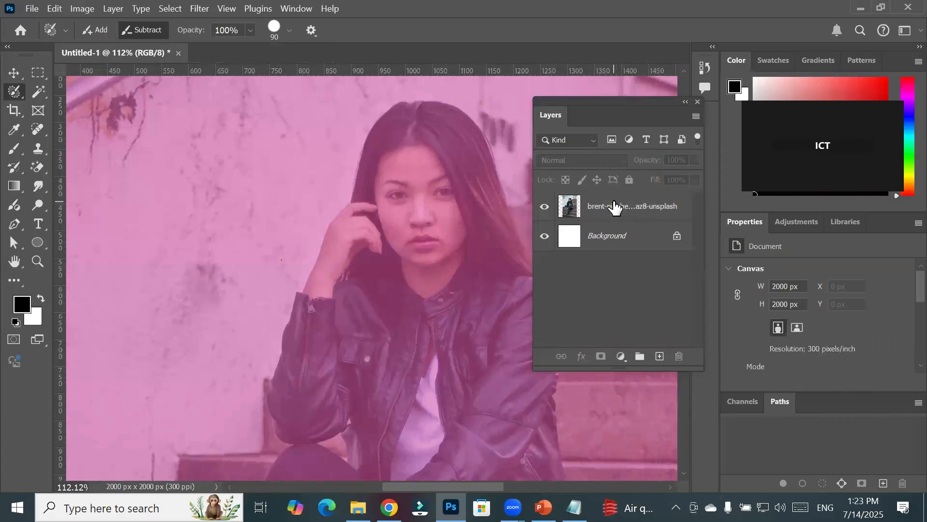
click(398, 236)
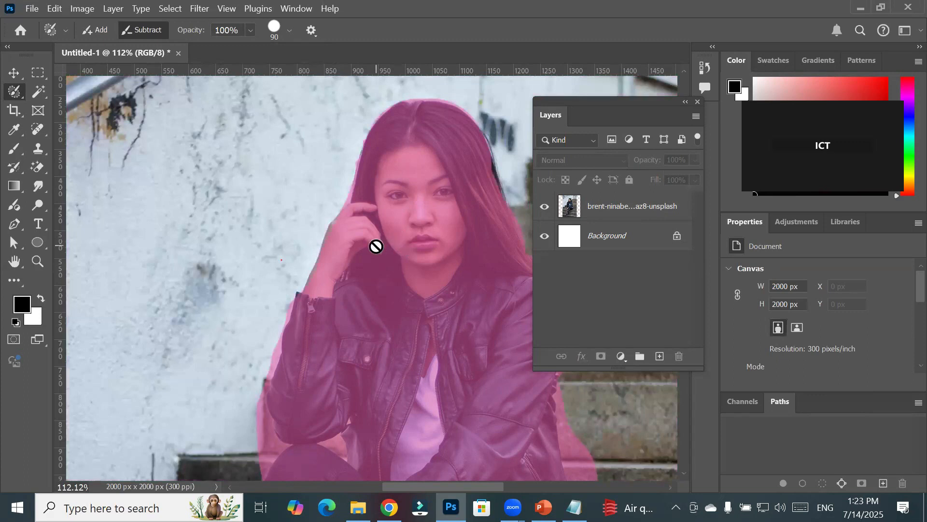
- Switch to the Rectangular Marquee tool and examine the selection outline around the woman, especially along the jacket and thigh
click(40, 72)
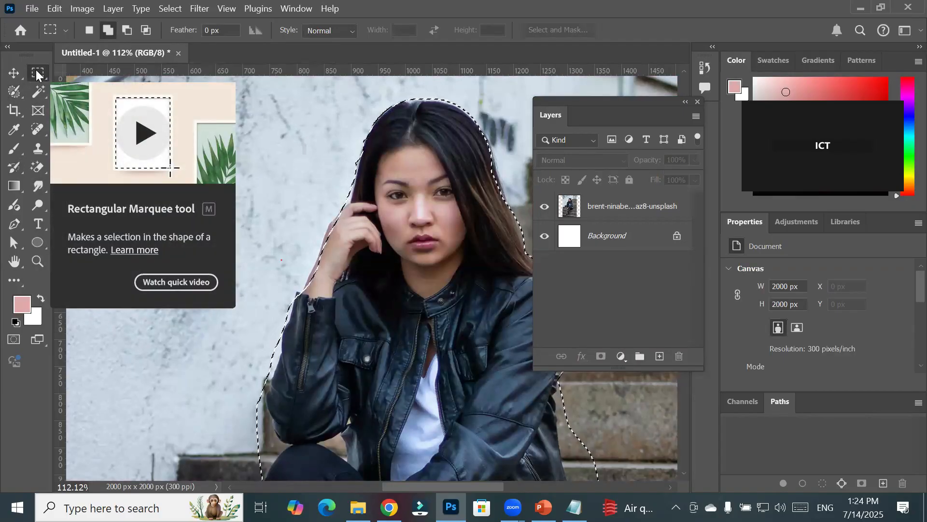
scroll(372, 247, down, 4)
scroll(427, 280, up, 1)
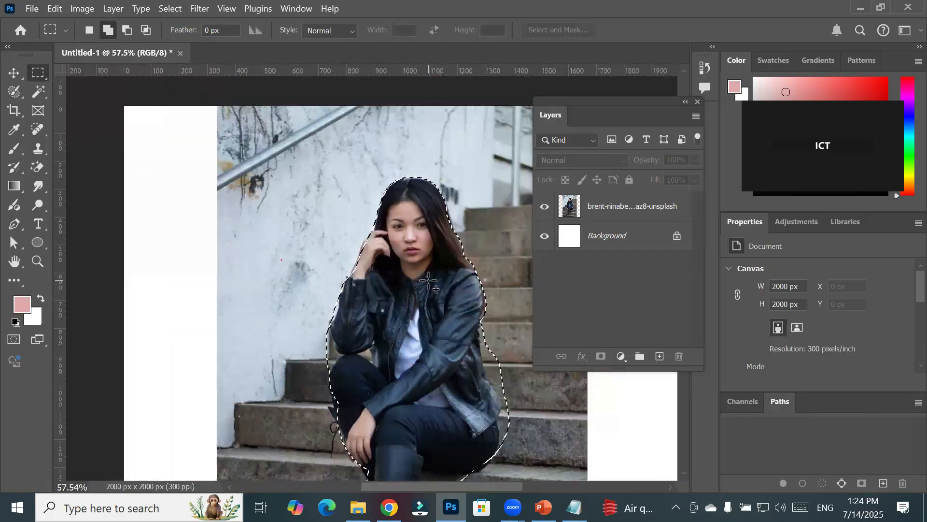
scroll(507, 420, down, 3)
scroll(526, 461, up, 2)
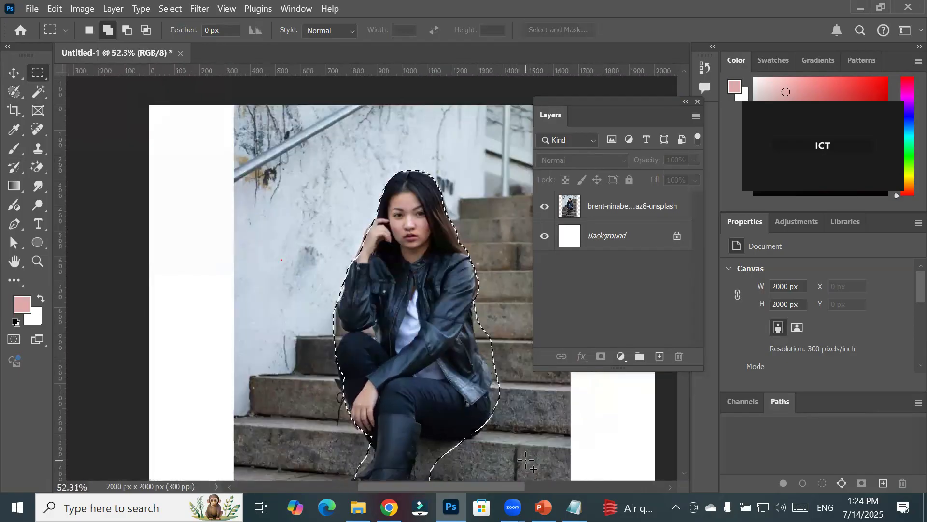
scroll(525, 462, up, 5)
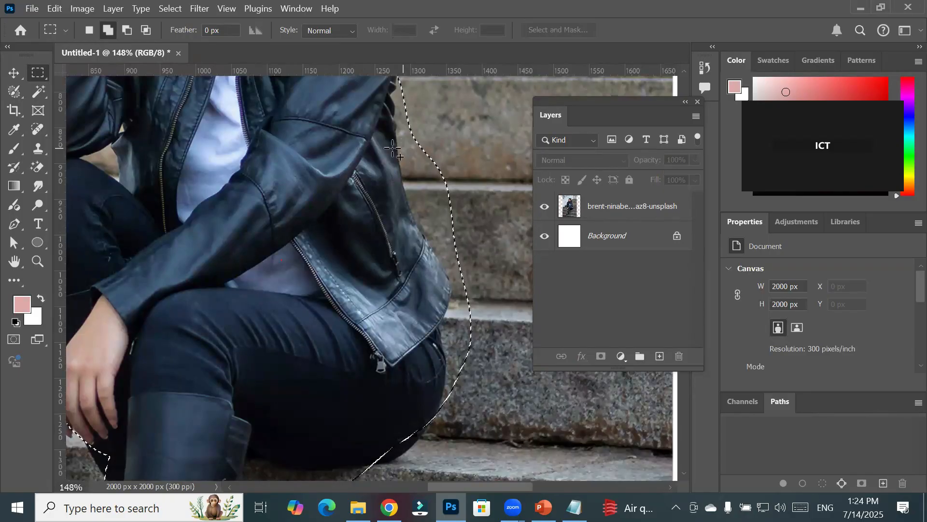
- Select the photo layer and subtract the excess steps beside the jacket and hip with the Selection Brush
click(16, 93)
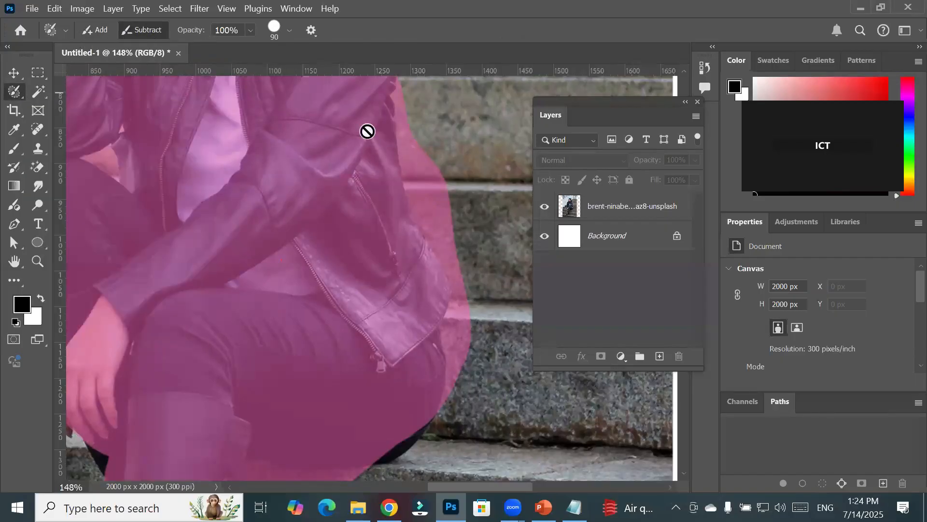
click(601, 208)
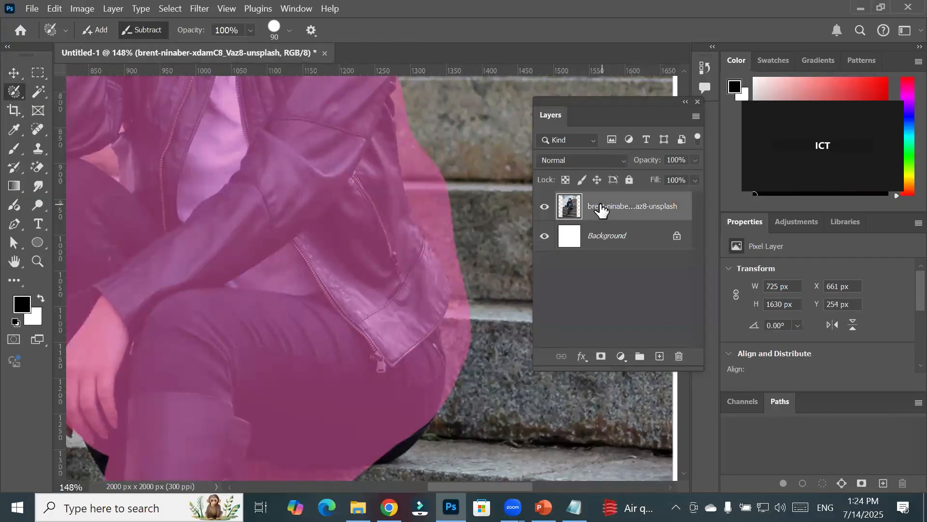
mouse_move(446, 158)
mouse_down()
mouse_move(481, 267)
mouse_move(435, 188)
mouse_move(431, 93)
mouse_up()
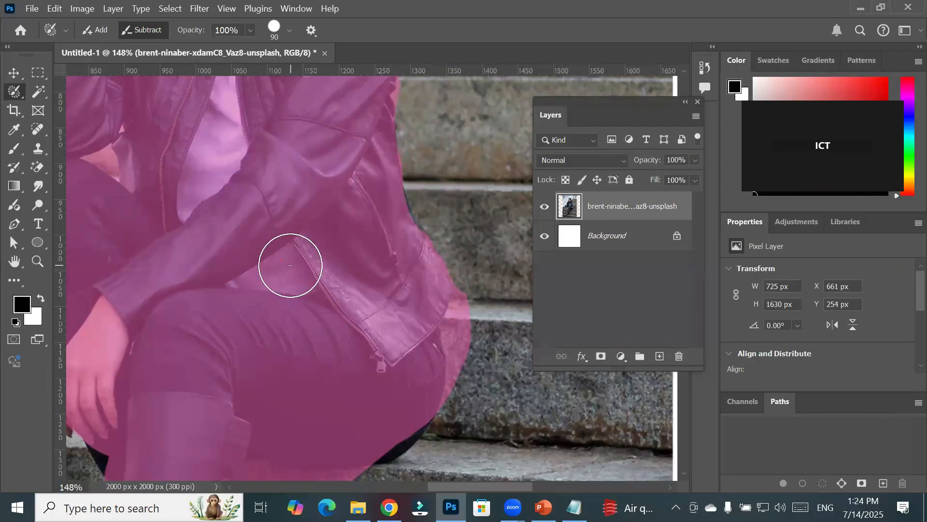
mouse_move(492, 325)
mouse_down()
mouse_move(487, 315)
mouse_move(481, 384)
mouse_move(485, 311)
mouse_move(476, 333)
mouse_move(485, 377)
mouse_move(453, 256)
mouse_move(448, 104)
mouse_up()
- Subtract a dab at the underside of the thigh and paint that area back into the selection in Add mode
key(space)
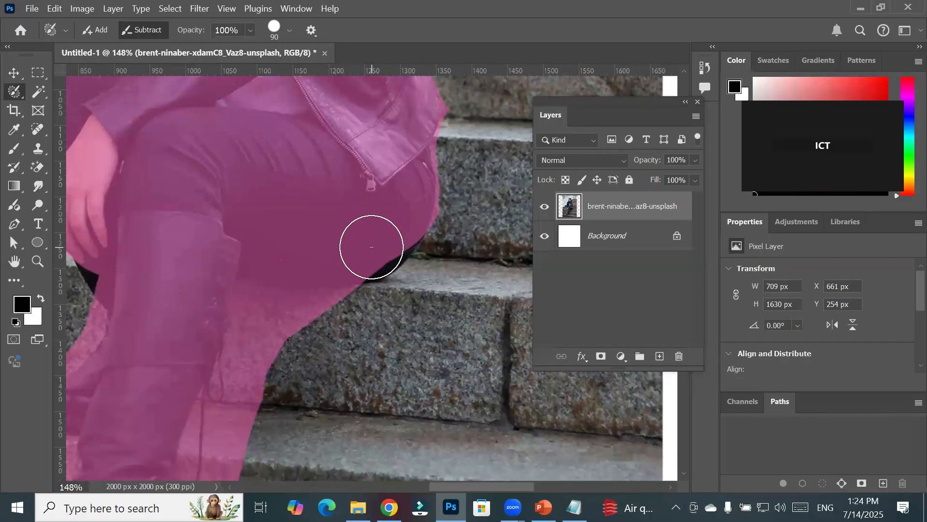
click(373, 245)
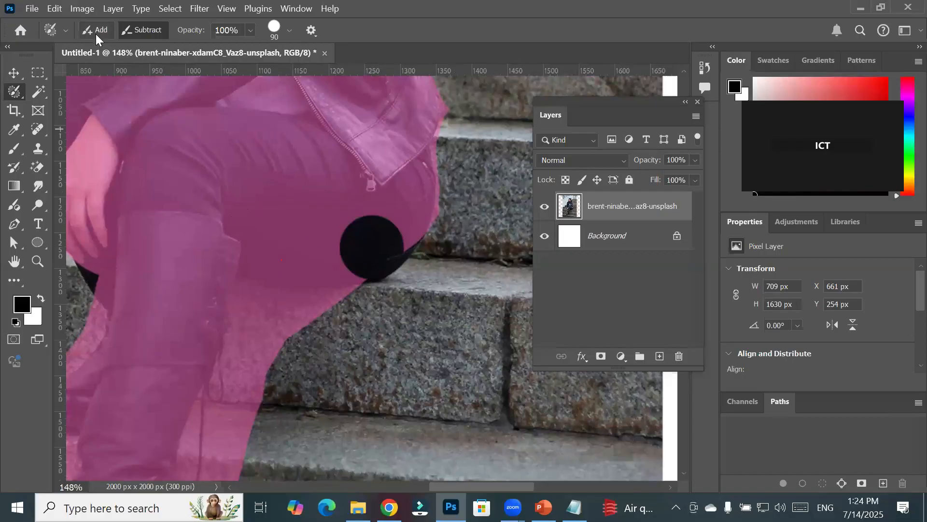
click(96, 31)
click(367, 237)
key(x)
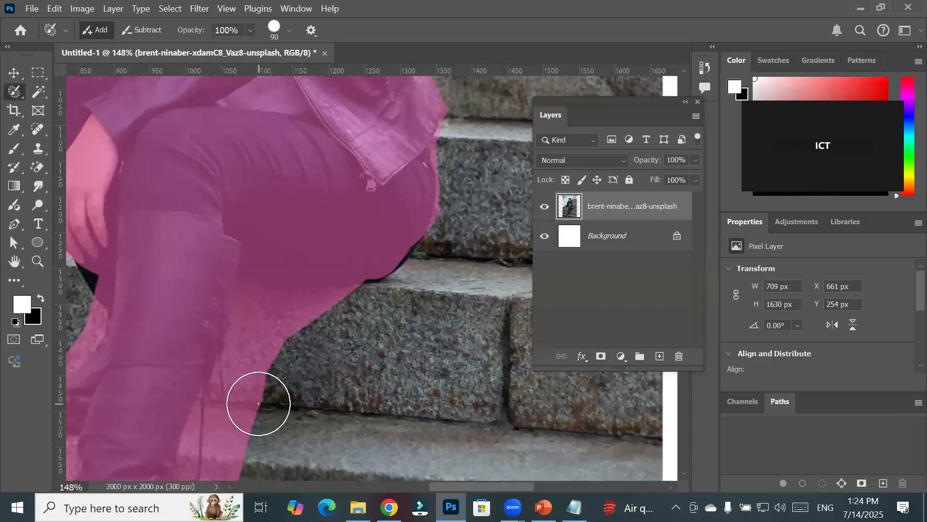
- Subtract the stone background below the thigh and around the boots from the selection
drag(306, 327, 343, 224)
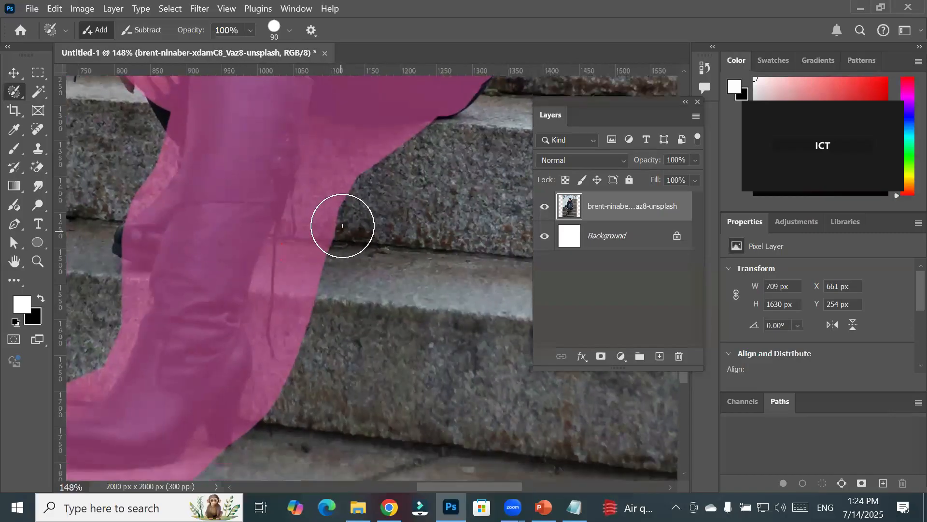
click(144, 36)
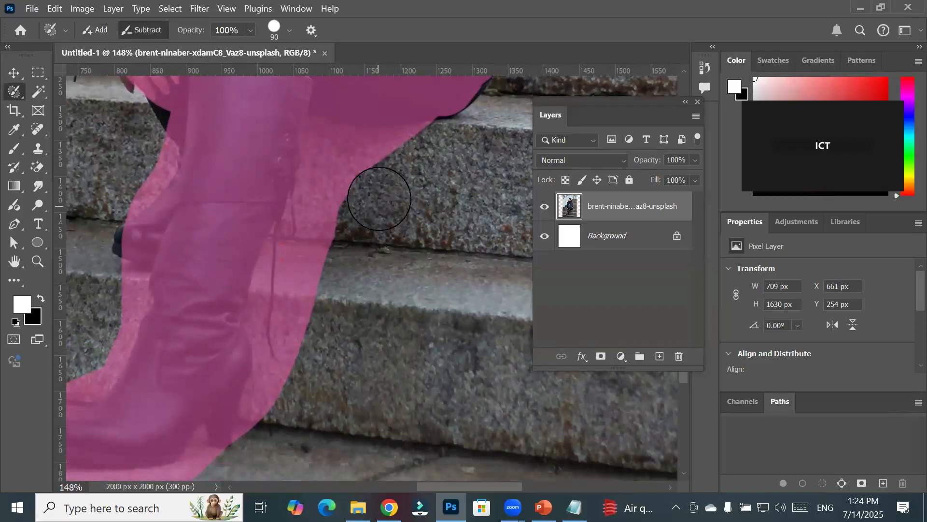
mouse_move(414, 157)
mouse_down()
mouse_move(346, 155)
mouse_move(287, 311)
mouse_move(276, 429)
mouse_move(285, 401)
mouse_move(266, 419)
mouse_move(271, 424)
mouse_move(284, 356)
mouse_move(291, 255)
mouse_move(340, 151)
mouse_move(288, 274)
mouse_move(281, 312)
mouse_move(292, 329)
mouse_move(277, 352)
mouse_up()
key(space)
drag(366, 248, 562, 59)
mouse_move(455, 265)
mouse_down()
mouse_move(369, 297)
mouse_move(251, 293)
mouse_move(226, 277)
mouse_move(219, 242)
mouse_move(230, 194)
mouse_move(278, 141)
mouse_move(298, 91)
mouse_move(300, 129)
mouse_move(213, 201)
mouse_move(210, 280)
mouse_move(397, 261)
mouse_move(363, 305)
mouse_up()
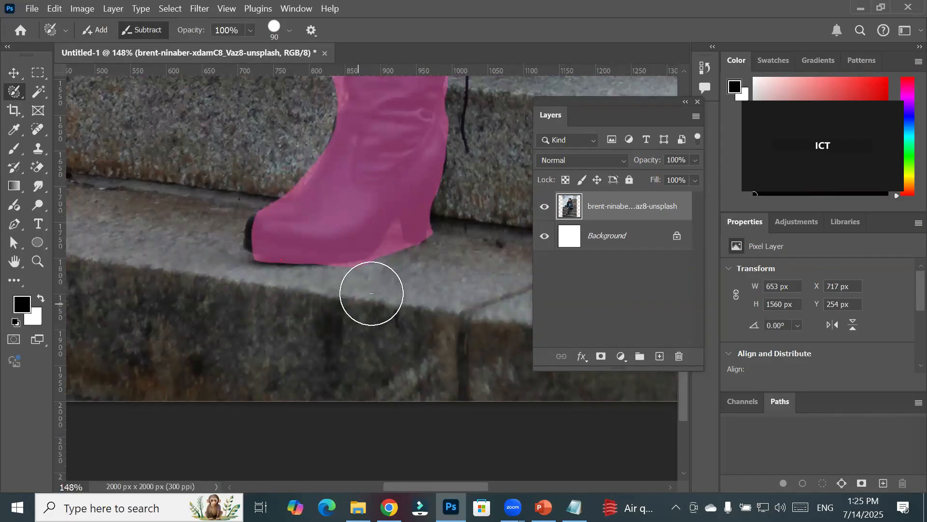
- Reduce the brush size to 25 and subtract the stone beneath the boot's sole and around its heel
key(bracketleft)
key(bracketleft)
key(bracketleft)
key(bracketleft)
key(bracketleft)
key(bracketleft)
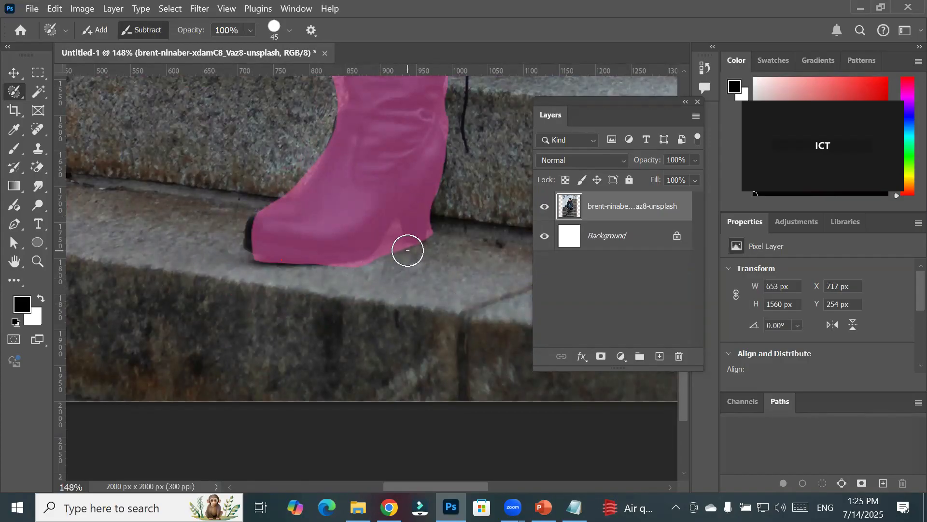
scroll(408, 245, up, 10)
key(bracketleft)
mouse_move(347, 203)
mouse_down()
mouse_move(349, 268)
mouse_move(339, 275)
mouse_move(195, 341)
mouse_move(92, 348)
mouse_up()
mouse_move(325, 296)
mouse_down()
mouse_move(352, 225)
mouse_move(350, 172)
mouse_up()
mouse_move(316, 244)
mouse_down()
mouse_move(298, 284)
mouse_move(385, 265)
mouse_move(486, 266)
mouse_move(528, 172)
mouse_up()
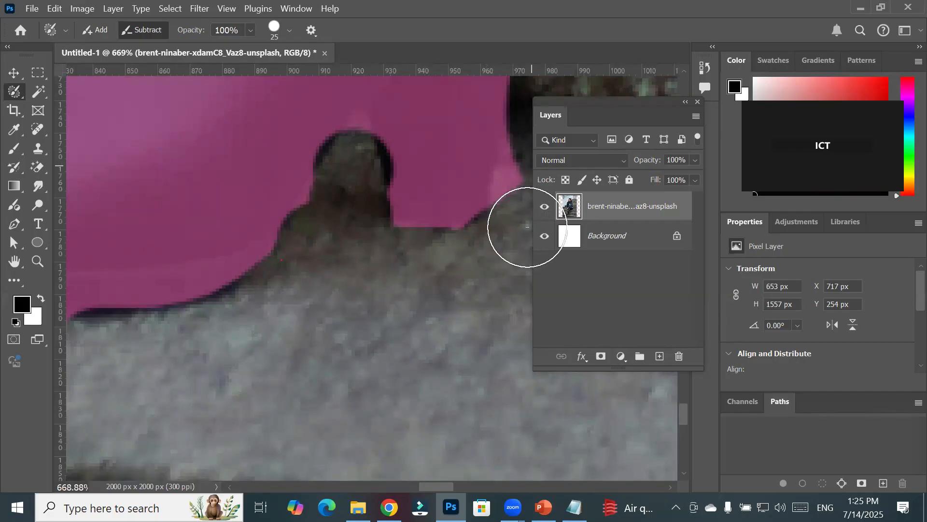
click(517, 192)
- Show the refined selection of the whole woman as a dashed outline using the Rectangular Marquee tool
scroll(500, 344, down, 5)
scroll(499, 345, down, 10)
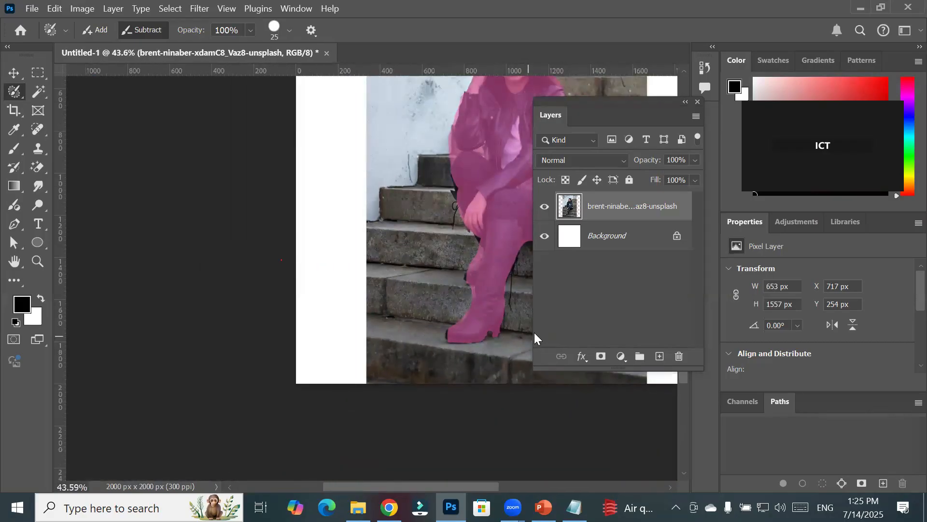
drag(464, 322, 327, 375)
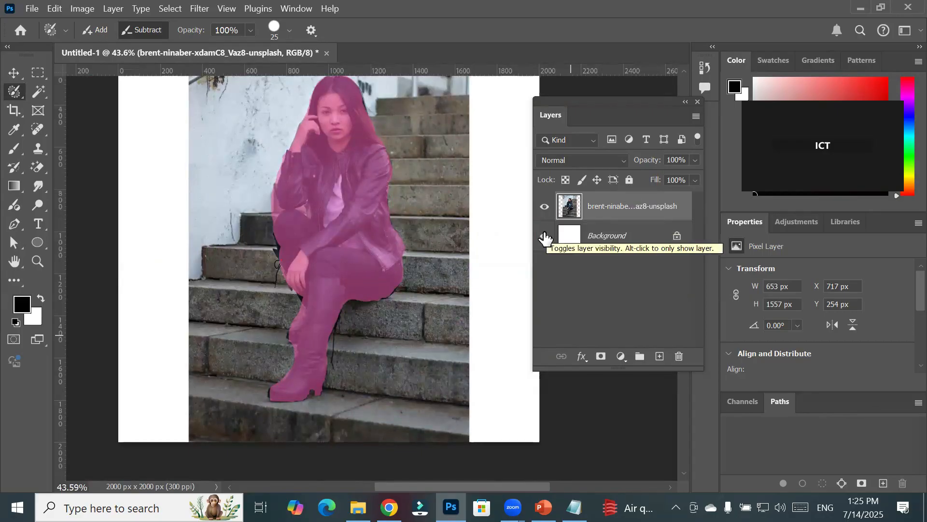
click(40, 70)
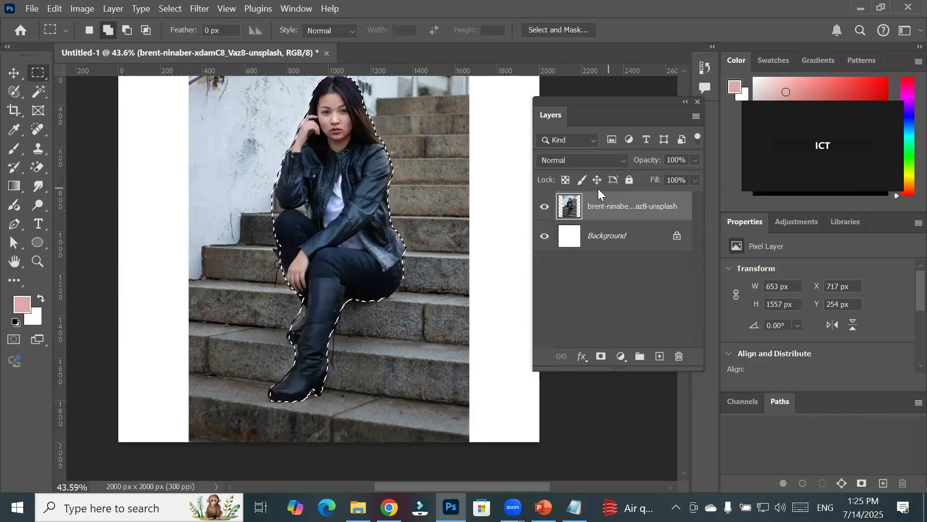
- Duplicate the photo layer and hide the original photo layer
drag(597, 206, 660, 356)
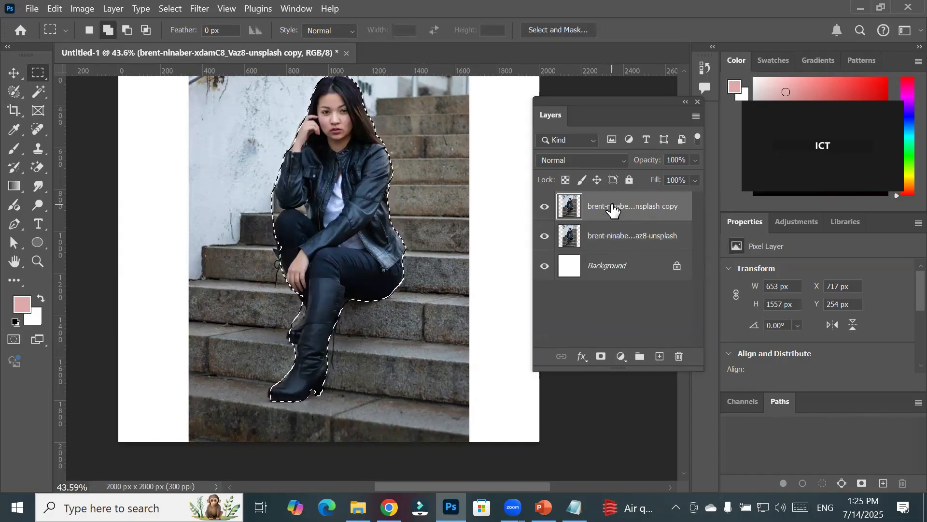
click(575, 244)
click(544, 240)
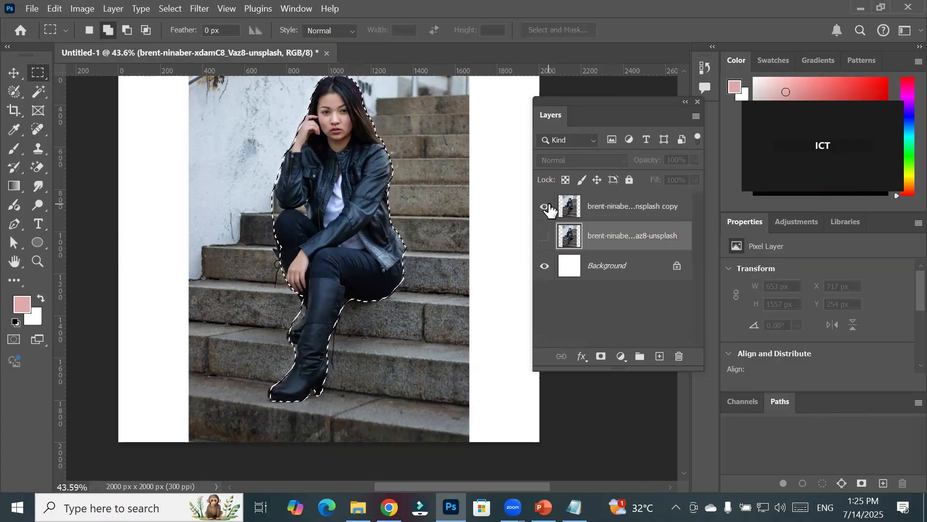
- Undo the hiding and duplication of the photo layer, and copy the selected woman onto a new layer
key(ctrl+z)
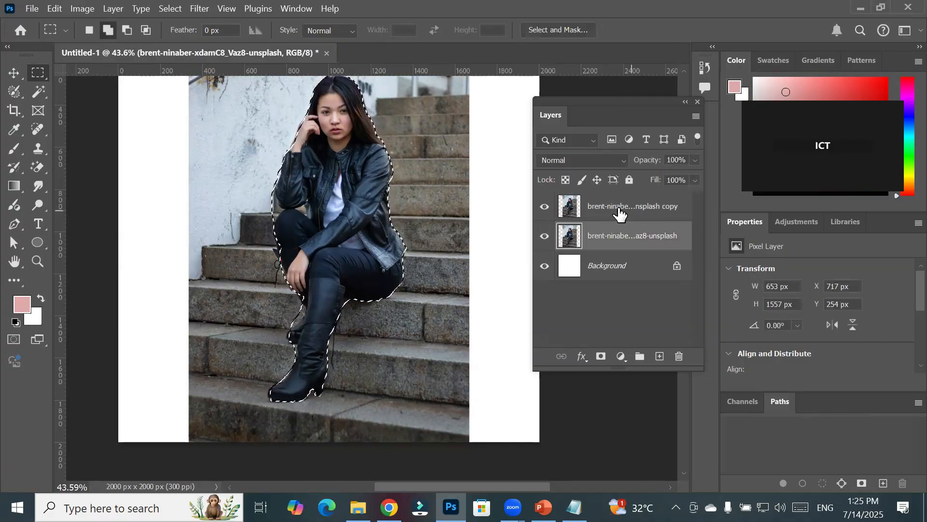
key(ctrl+z)
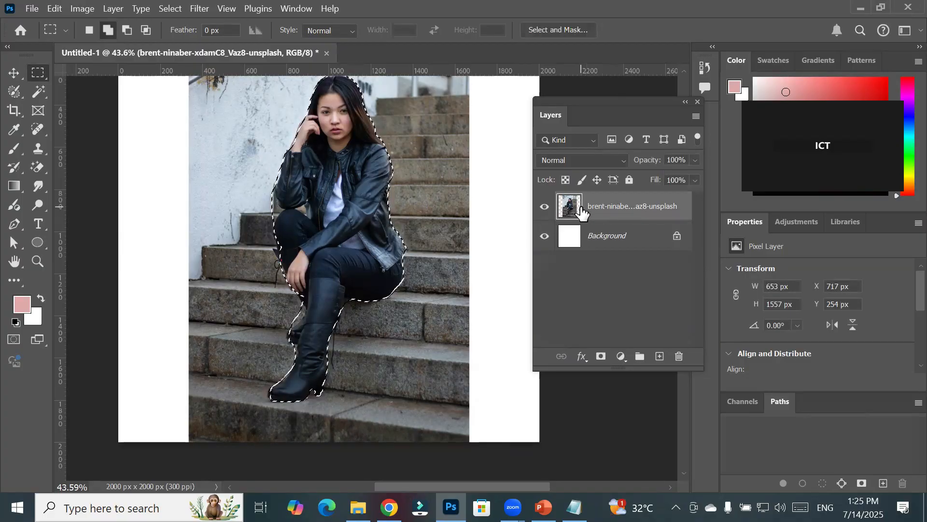
key(ctrl+j)
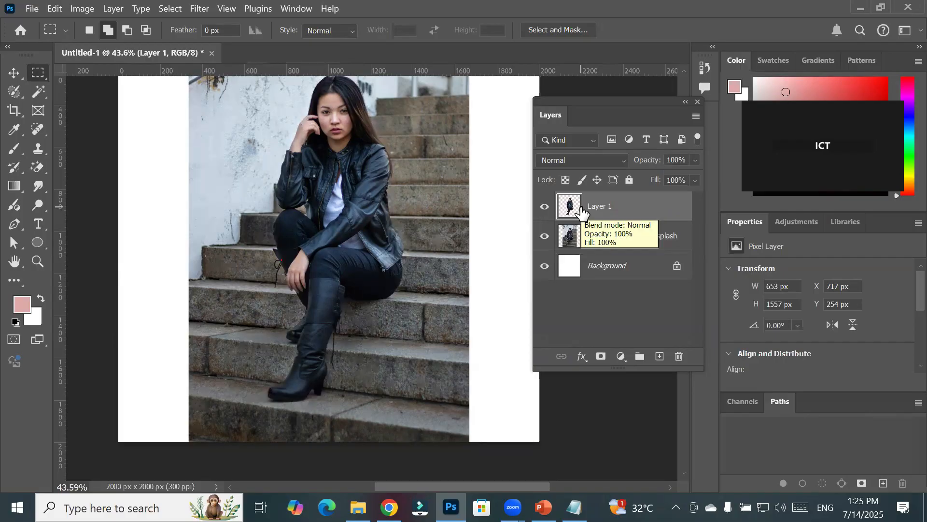
- Hide and show the original photo layer repeatedly to inspect the cut-out woman on the white background
click(544, 237)
click(545, 237)
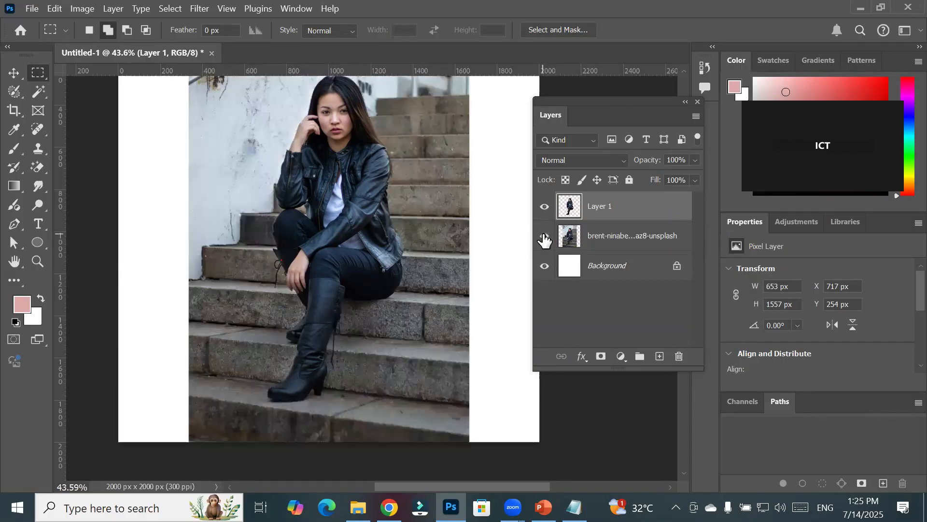
click(545, 237)
click(544, 236)
click(544, 237)
click(545, 238)
click(545, 239)
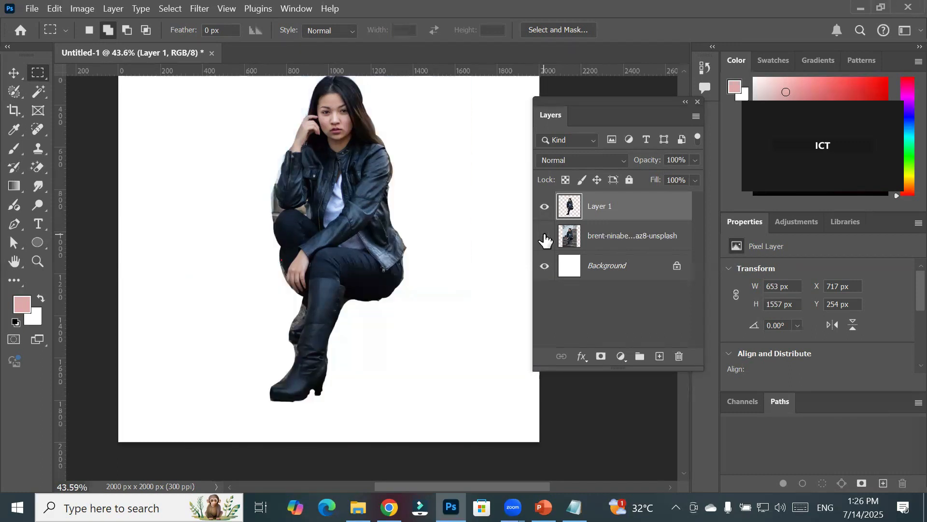
click(545, 239)
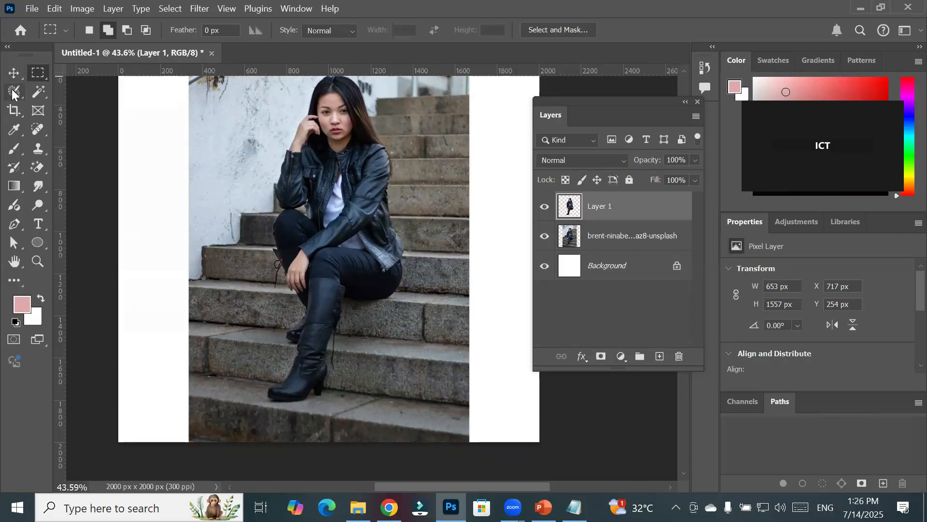
- Delete the cut-out layer of the woman and switch to the Magic Wand tool
drag(605, 219, 679, 356)
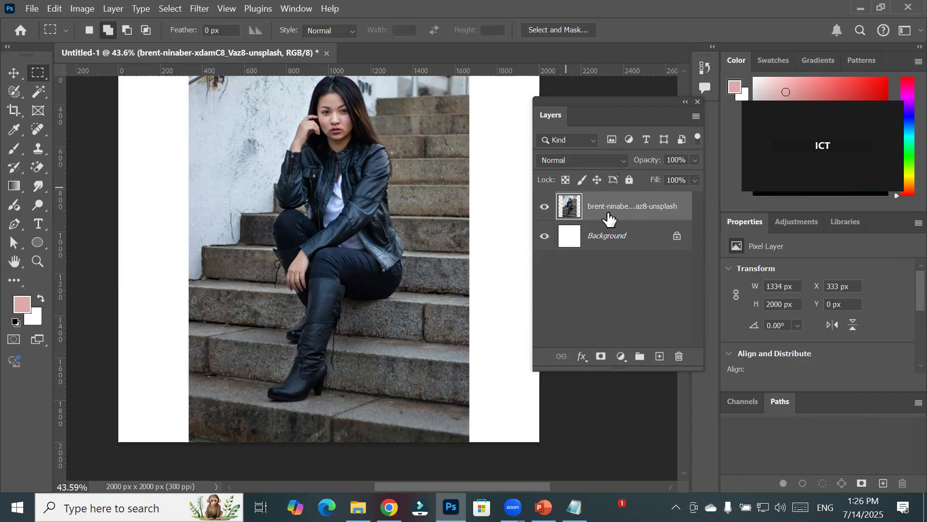
scroll(387, 195, down, 1)
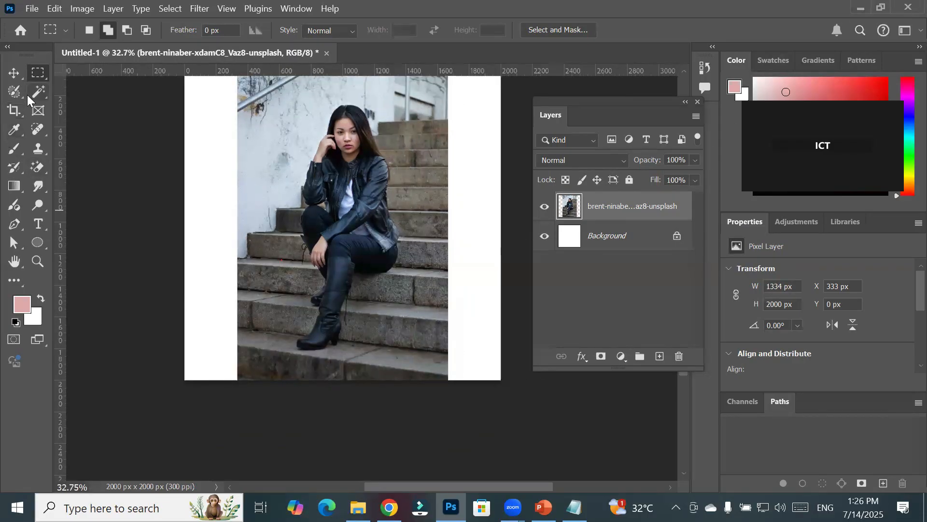
click(14, 89)
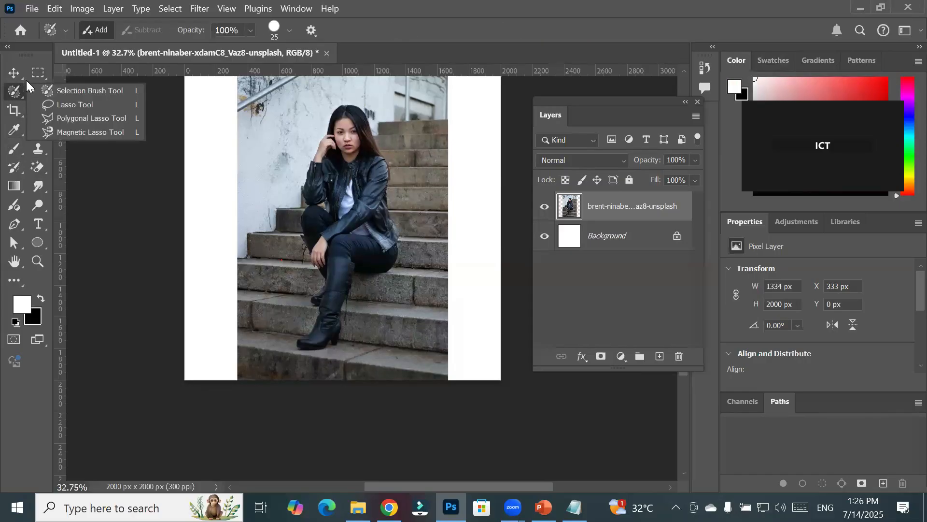
click(37, 74)
click(38, 93)
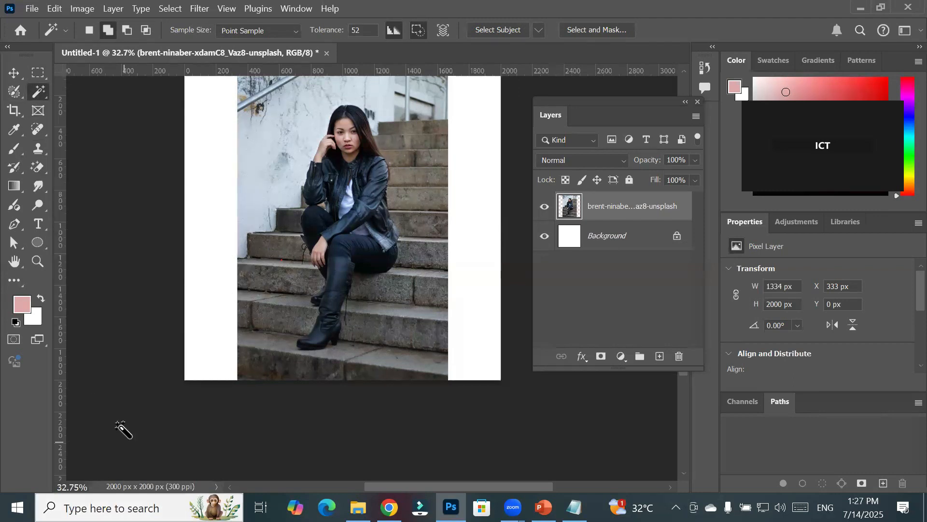
- Reset the foreground and background colours to the defaults and demonstrate swapping them, ending with black as the foreground
click(15, 322)
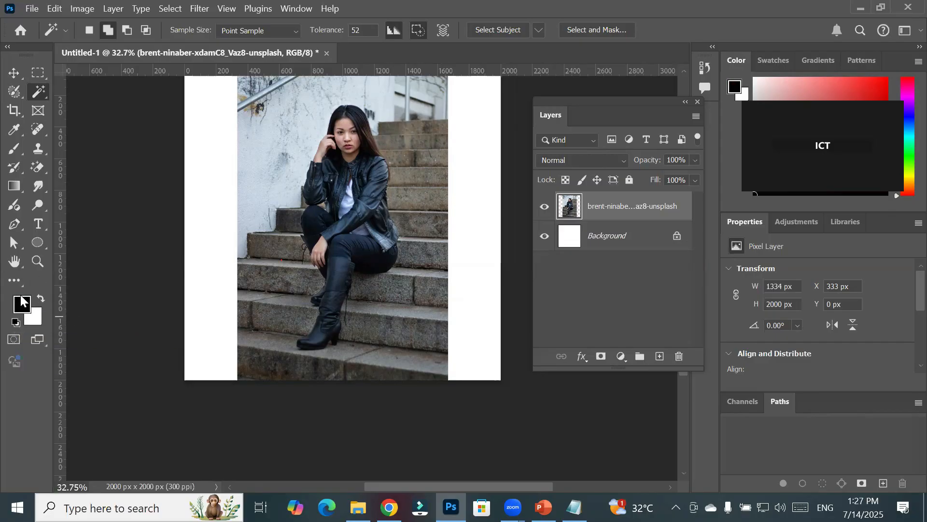
click(41, 299)
click(43, 298)
click(43, 299)
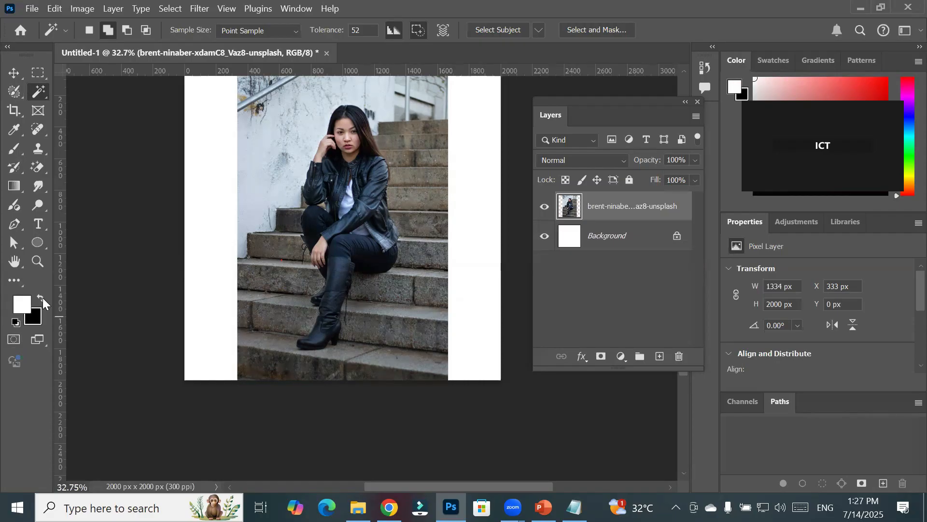
click(43, 298)
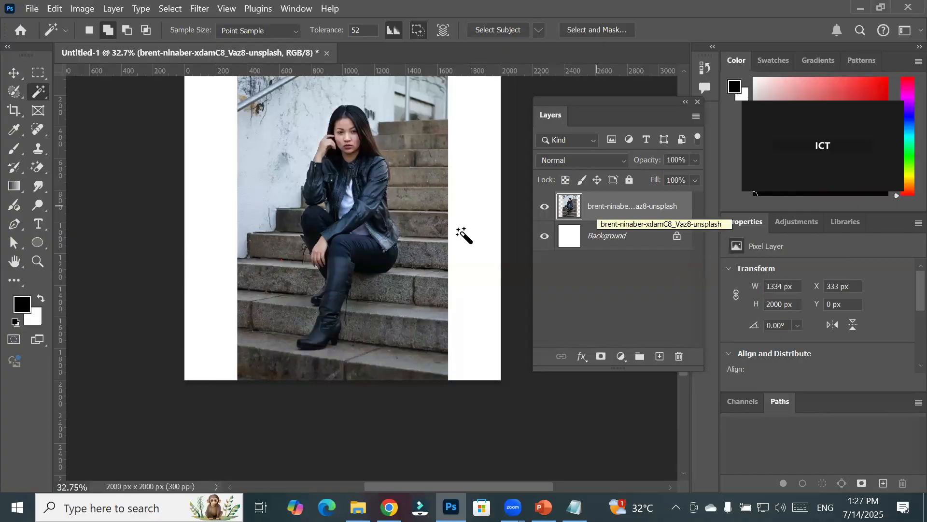
- Toggle Quick Mask mode on and off several times on the photo layer, leaving it switched on
click(14, 341)
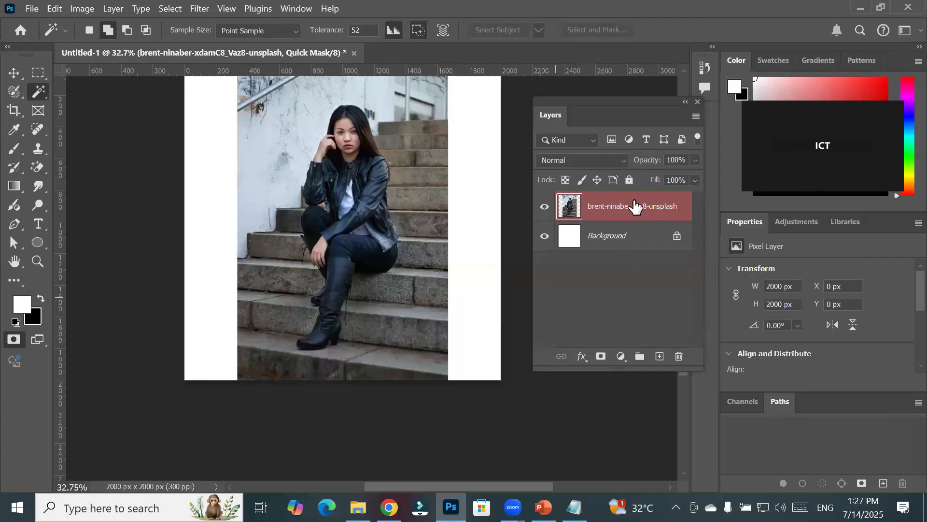
key(q)
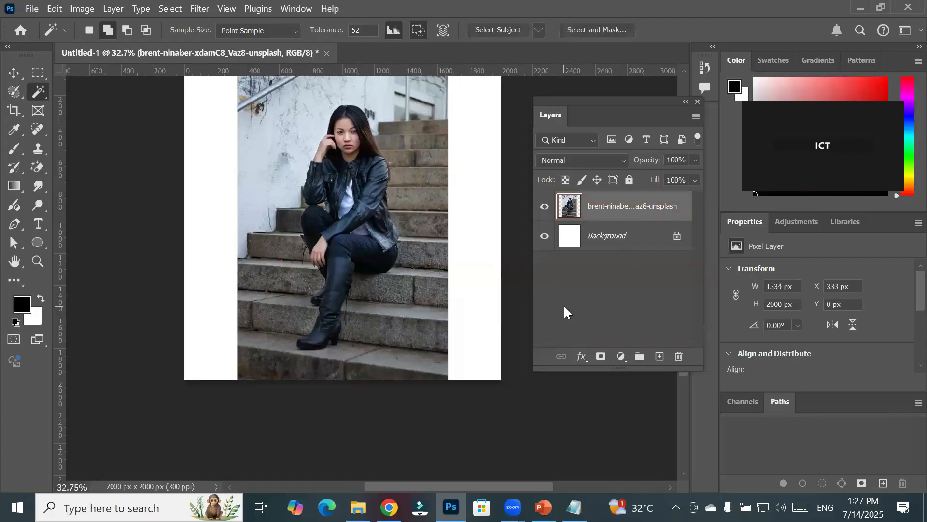
key(q)
key(q)
key(q)
key(q)
key(q)
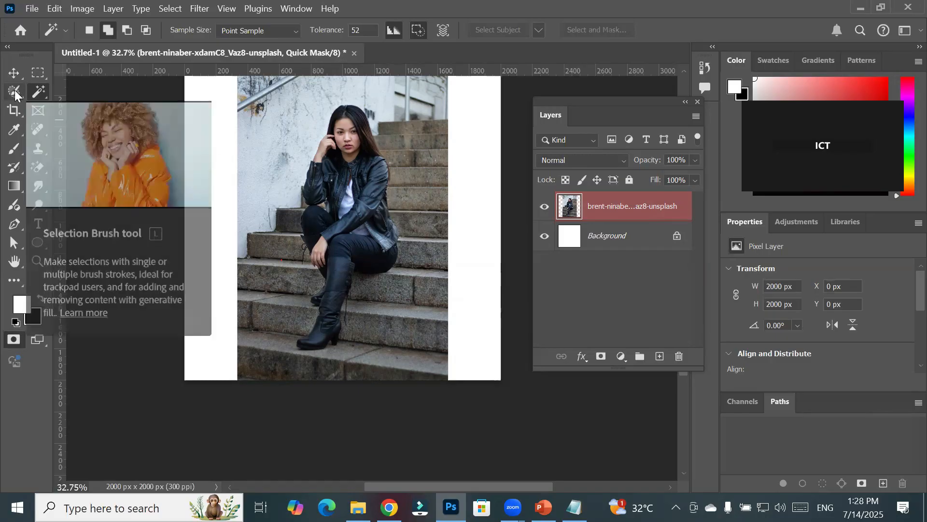
- Paint the mask over the woman's head, torso and thighs using the Brush tool in black at size 300, and reduce the brush to 175
click(15, 151)
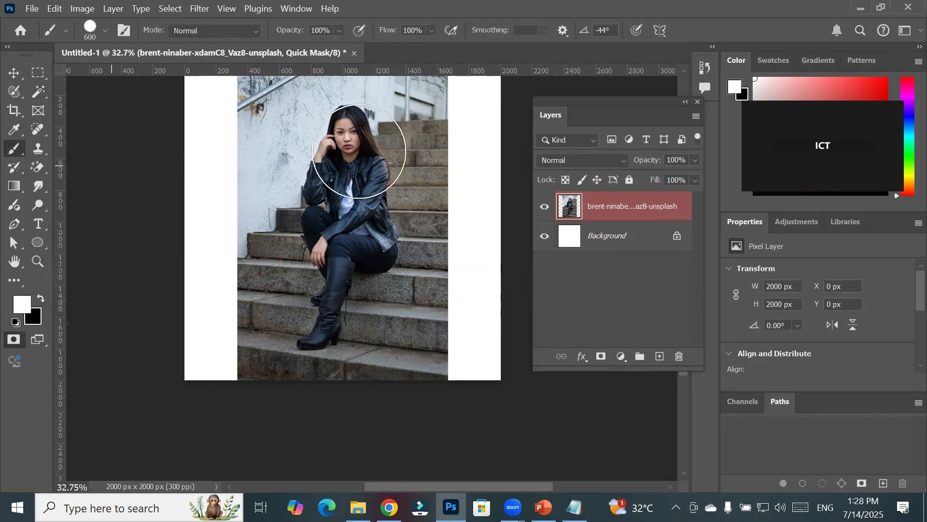
key(bracketleft)
key(bracketleft)
key(bracketleft)
key(bracketleft)
key(bracketleft)
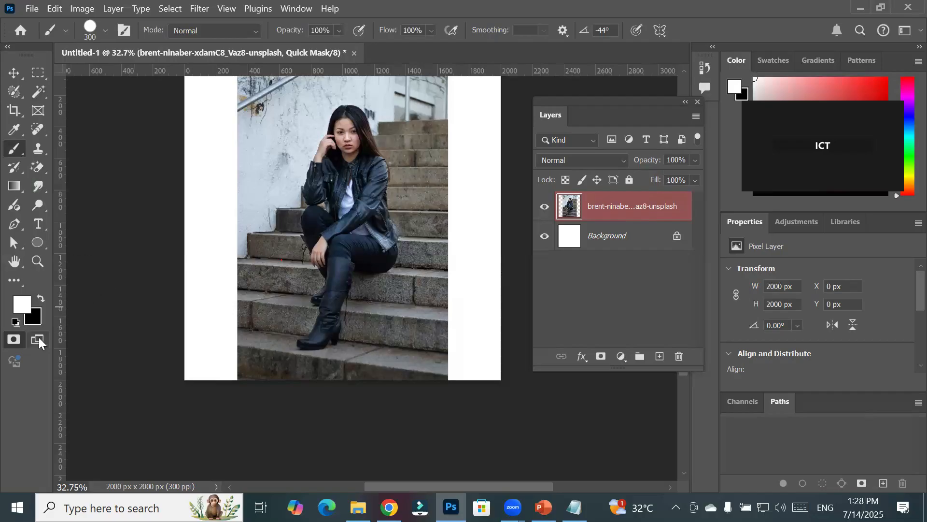
click(41, 298)
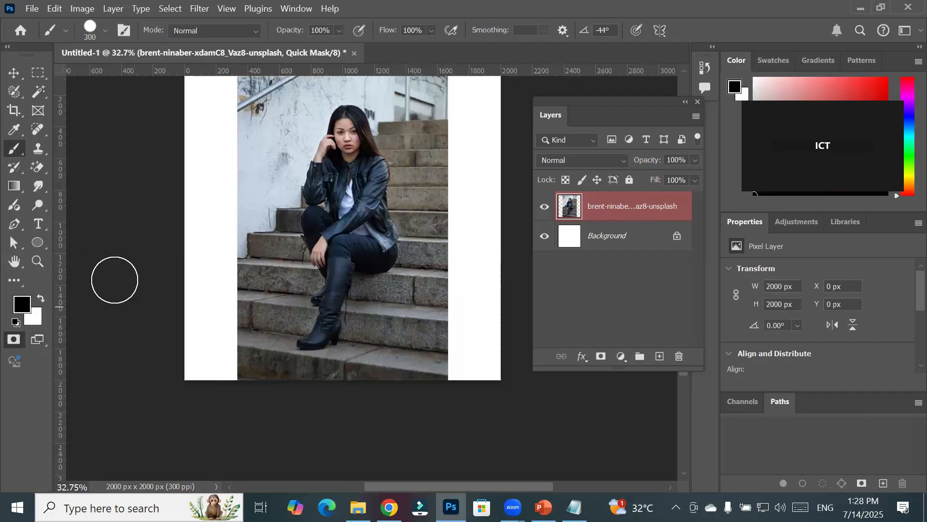
mouse_move(348, 163)
mouse_down()
mouse_move(338, 242)
mouse_move(334, 180)
mouse_move(347, 130)
mouse_move(372, 199)
mouse_up()
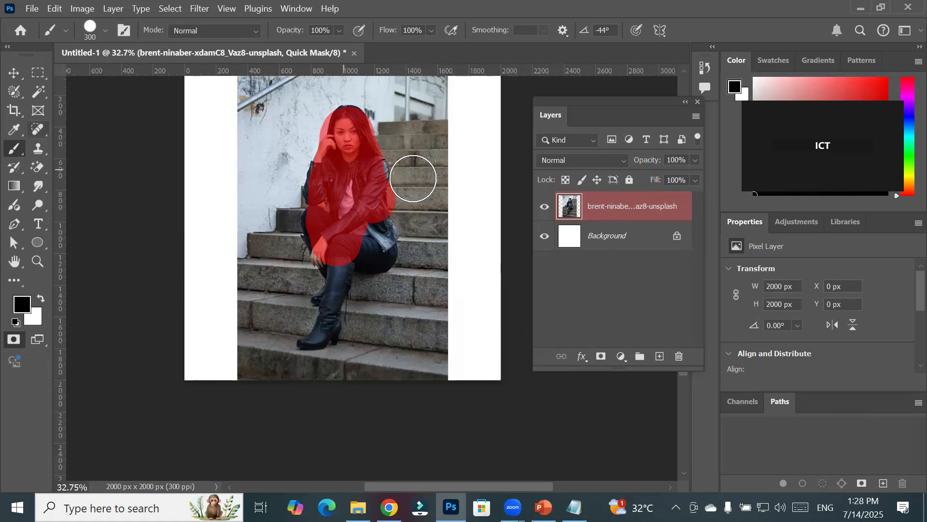
mouse_move(356, 207)
mouse_down()
mouse_move(376, 241)
mouse_move(348, 265)
mouse_up()
key(bracketleft)
key(bracketleft)
key(bracketleft)
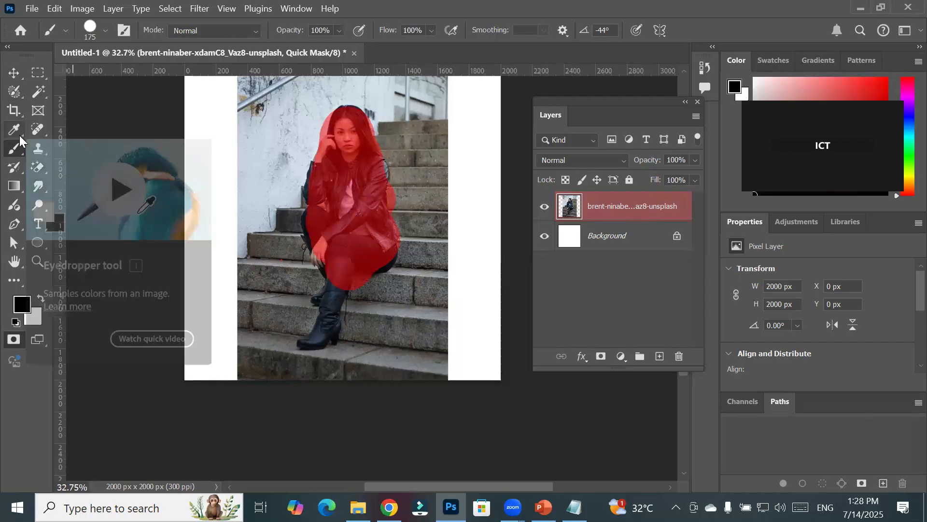
click(15, 91)
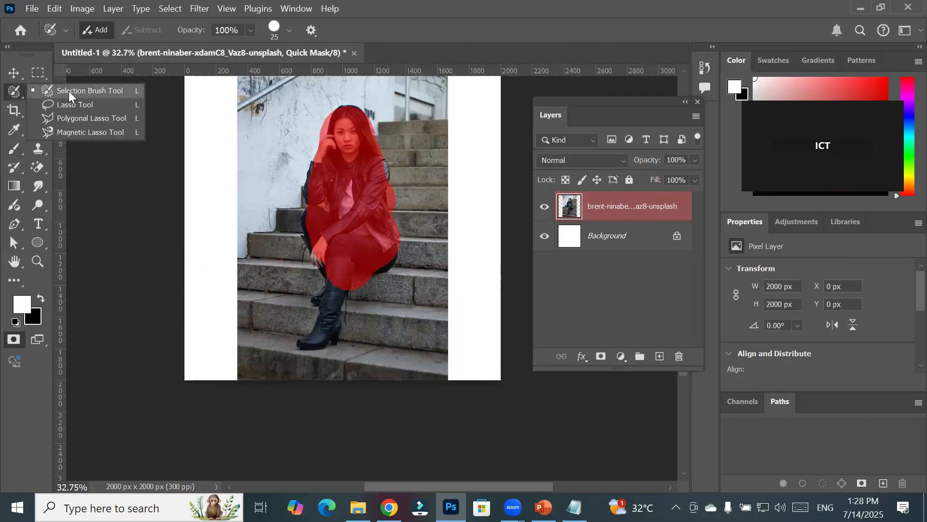
click(14, 91)
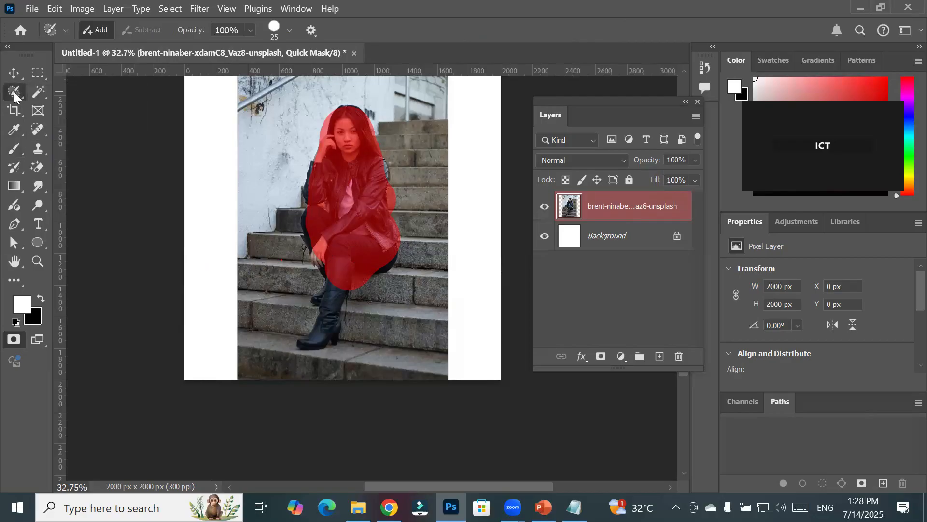
click(15, 152)
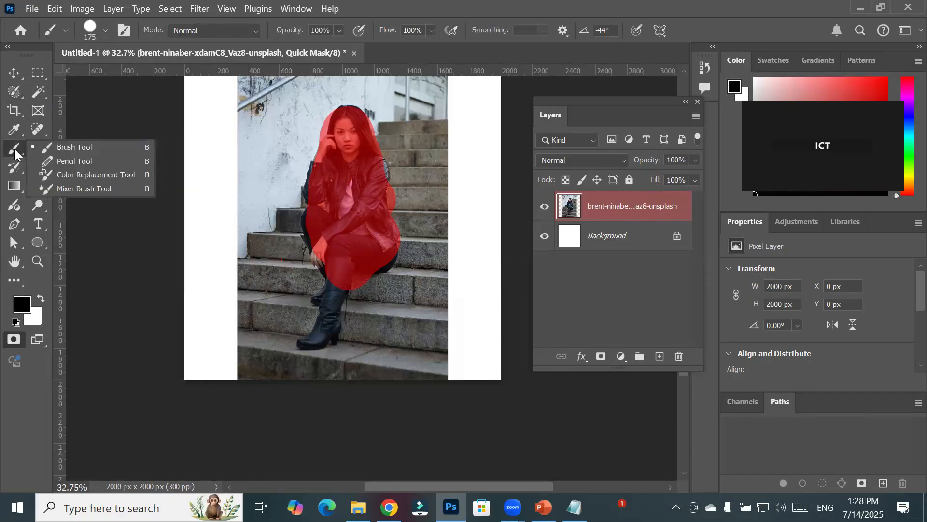
click(95, 147)
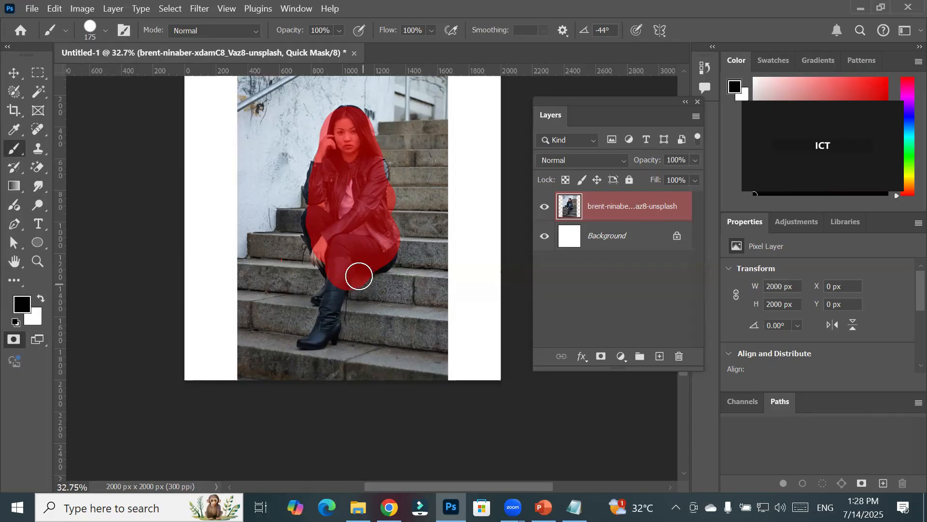
- Reduce the brush size to 125 and paint the mask over the woman's lower legs, boots and uncovered arm and thigh edges
key(bracketleft)
key(bracketleft)
mouse_move(341, 275)
mouse_down()
mouse_move(304, 340)
mouse_move(335, 334)
mouse_move(324, 296)
mouse_move(329, 258)
mouse_move(305, 234)
mouse_move(382, 265)
mouse_move(374, 268)
mouse_move(382, 257)
mouse_move(327, 182)
mouse_up()
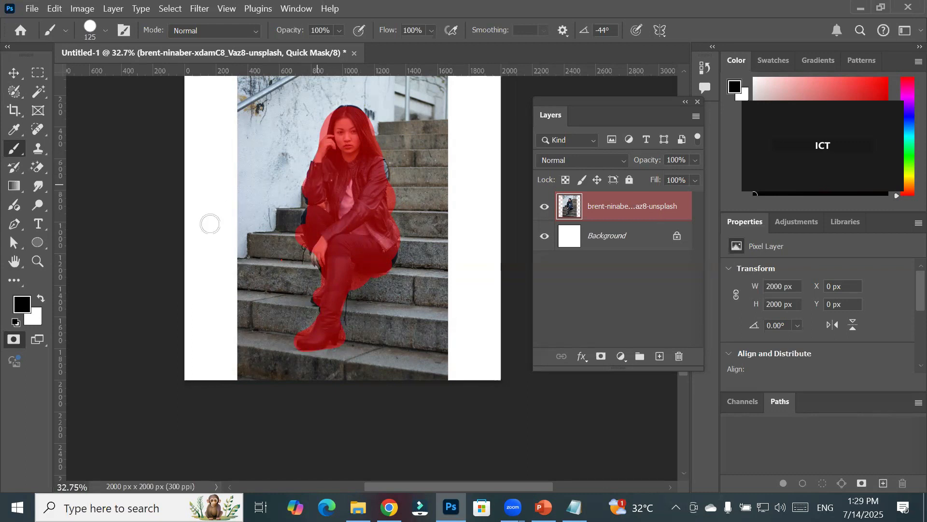
- Erase the mask over the thighs, hand and rear boot with white, and paint those areas back in with black
click(41, 298)
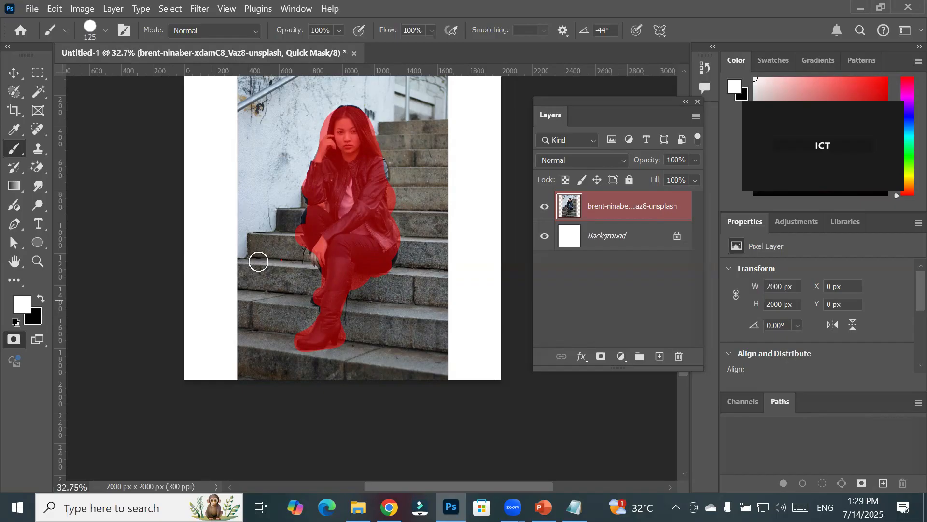
scroll(327, 269, up, 3)
mouse_move(298, 304)
mouse_down()
mouse_move(296, 338)
mouse_move(280, 300)
mouse_move(289, 248)
mouse_up()
mouse_move(444, 237)
mouse_down()
mouse_move(305, 252)
mouse_move(418, 228)
mouse_move(308, 250)
mouse_up()
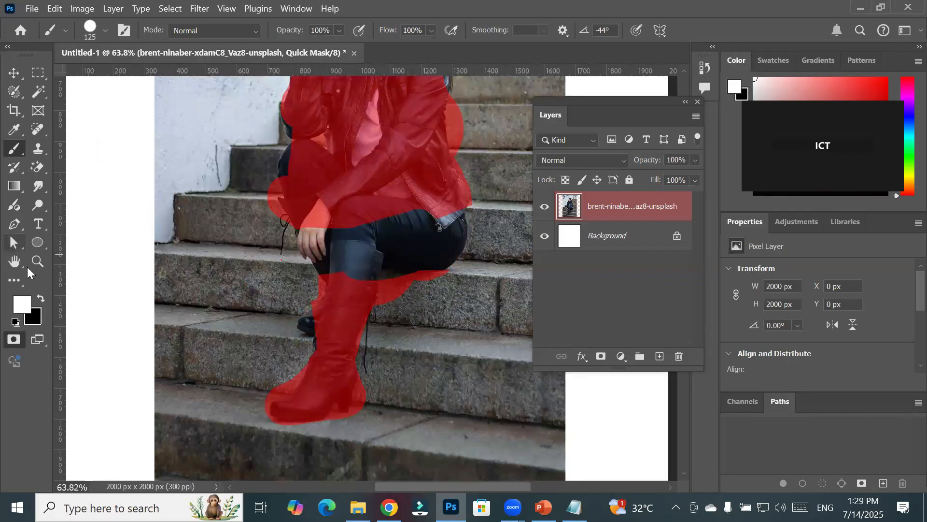
click(39, 298)
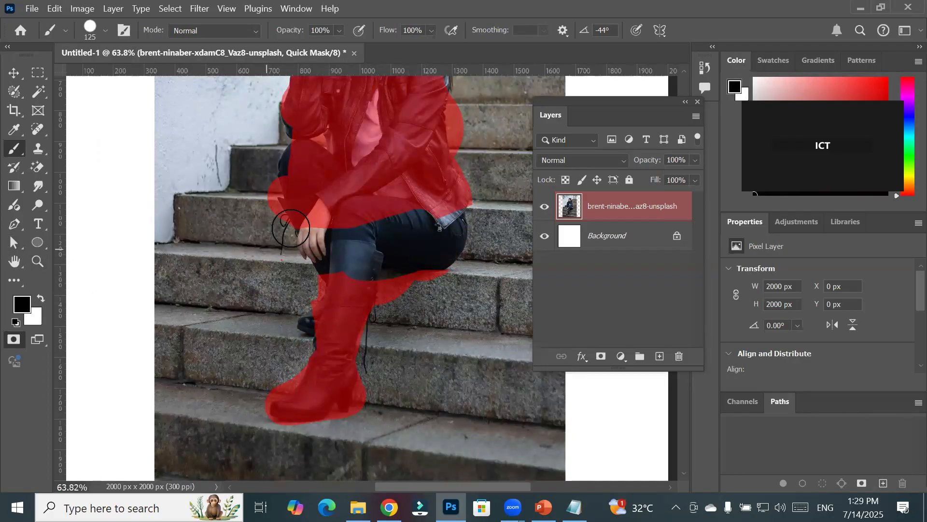
mouse_move(362, 213)
mouse_down()
mouse_move(373, 275)
mouse_move(409, 221)
mouse_move(431, 239)
mouse_move(443, 215)
mouse_move(446, 235)
mouse_move(398, 271)
mouse_move(375, 260)
mouse_move(376, 214)
mouse_move(353, 268)
mouse_move(320, 230)
mouse_move(314, 238)
mouse_move(332, 335)
mouse_move(314, 323)
mouse_move(350, 346)
mouse_up()
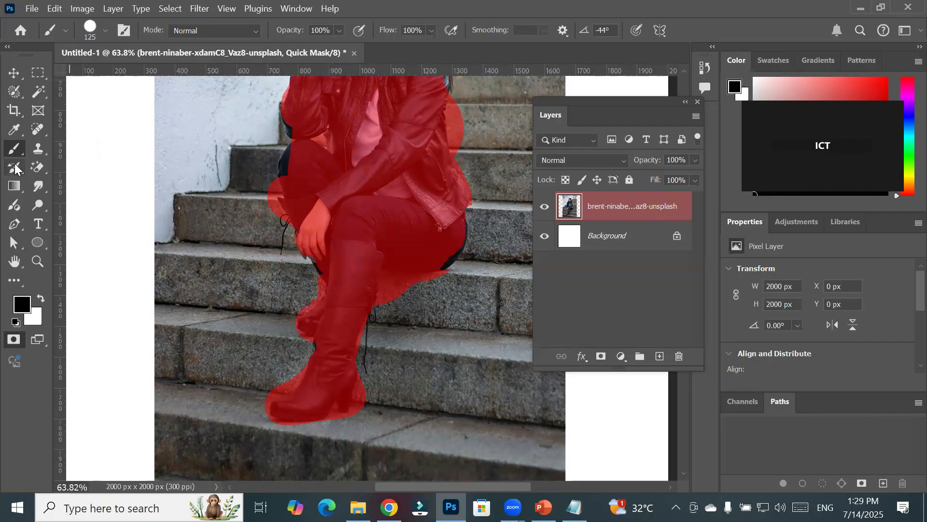
- Switch to the Selection Brush tool and exit Quick Mask mode on the photo layer to convert the painted mask into a selection
click(12, 93)
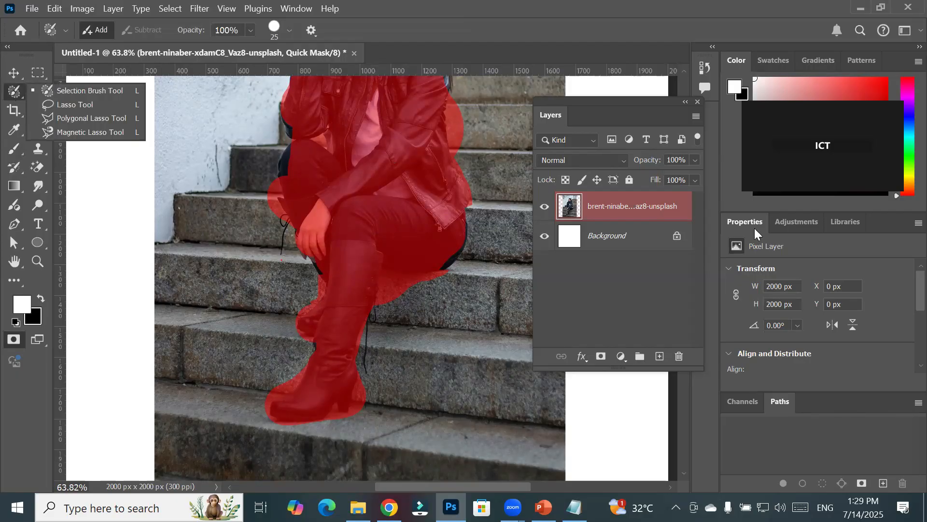
click(626, 207)
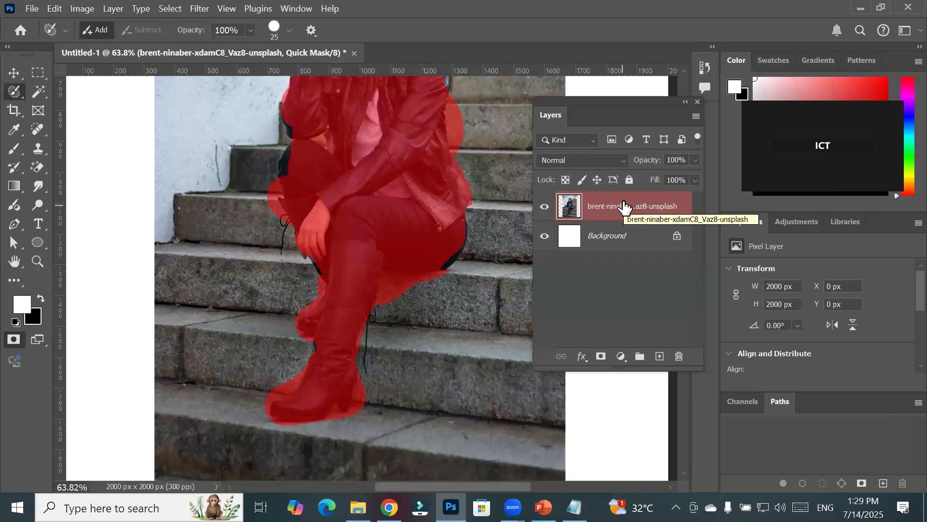
key(q)
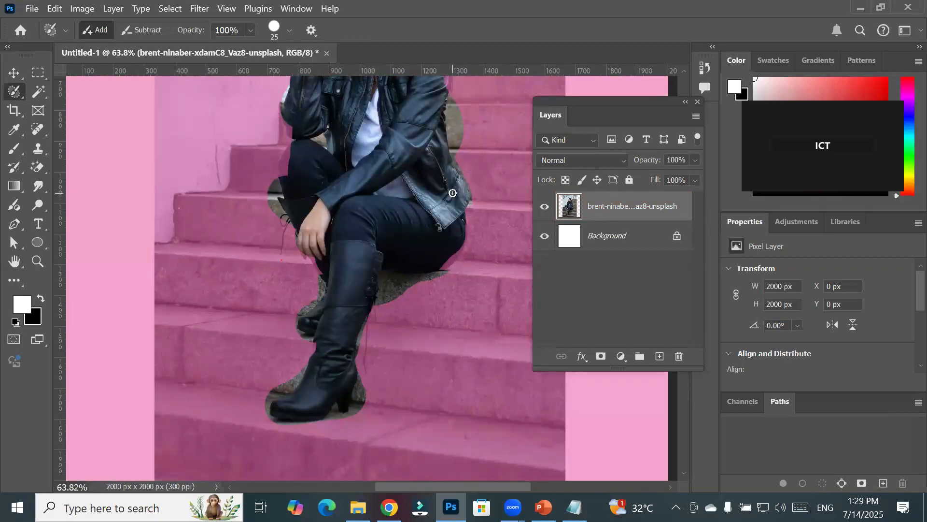
scroll(457, 177, down, 6)
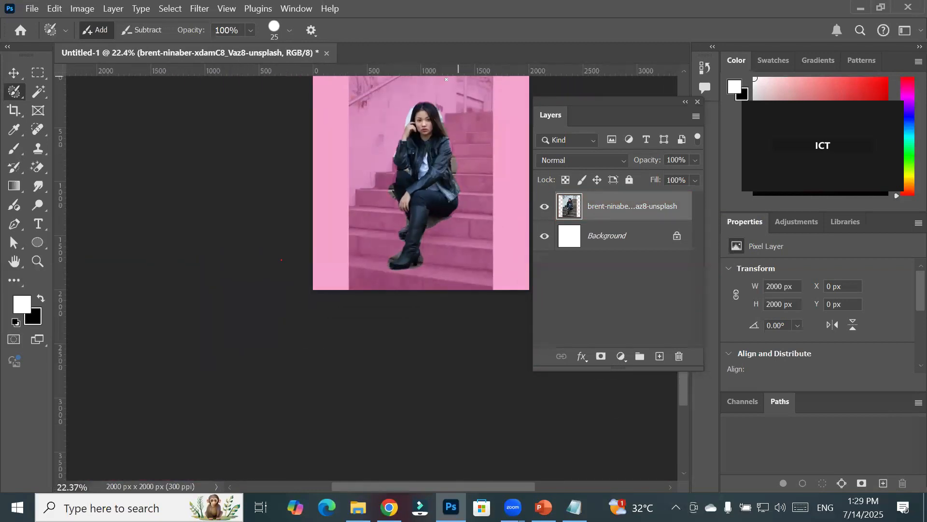
scroll(420, 88, up, 3)
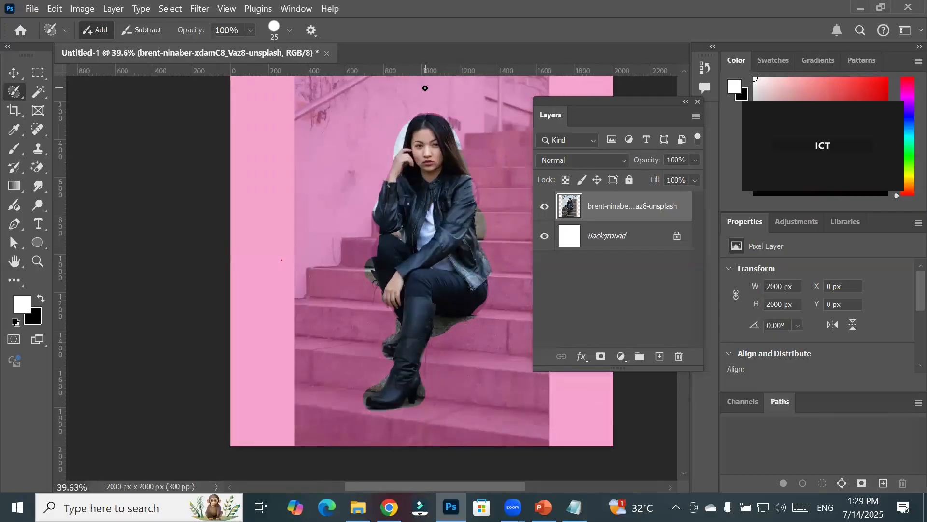
- Re-enter Quick Mask mode on the photo layer, activate the Rectangular Marquee tool, and exit the mode to inspect the selection outline
key(q)
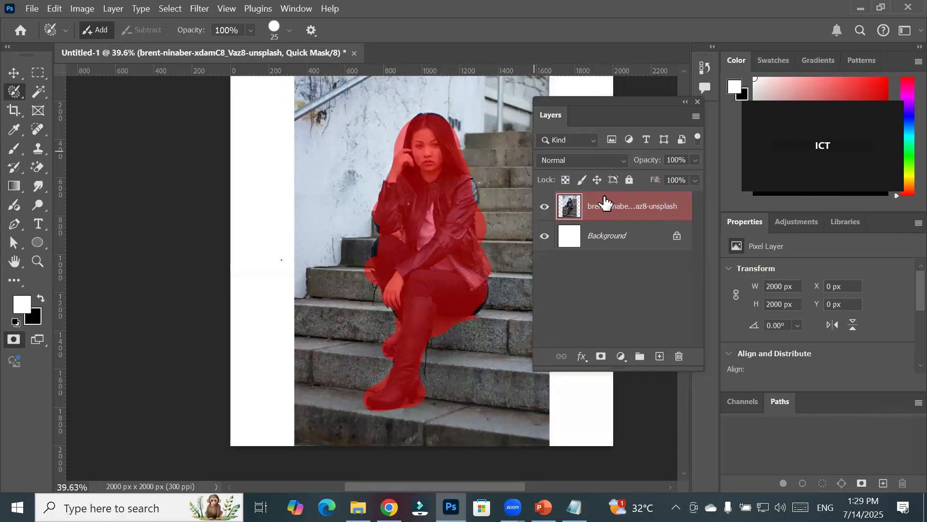
click(38, 72)
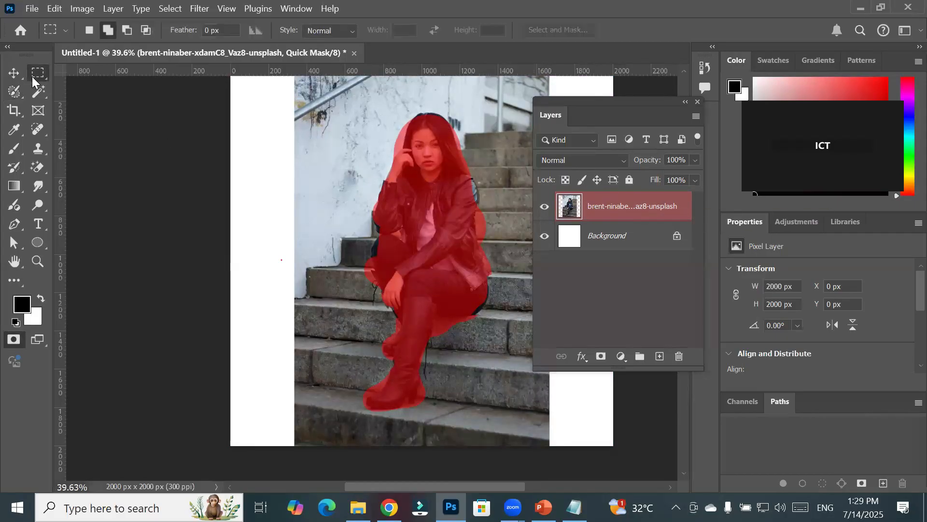
click(14, 341)
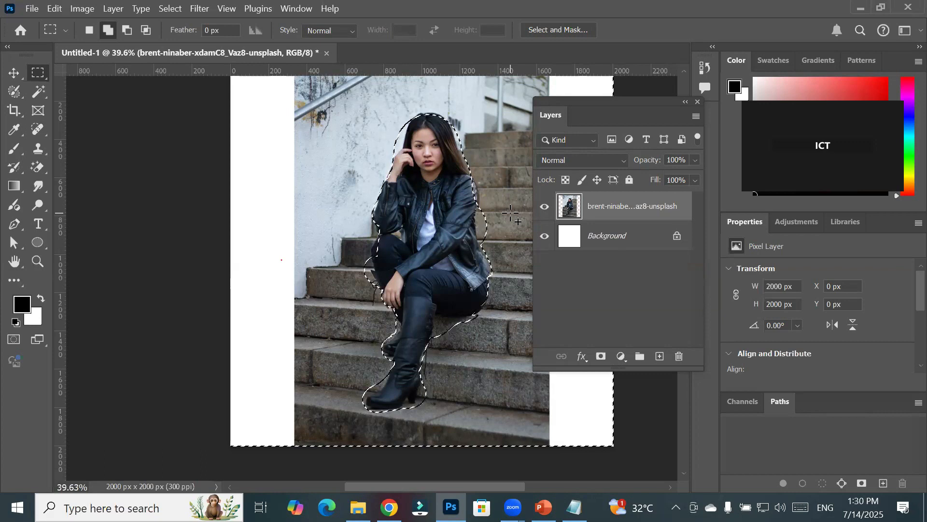
click(622, 357)
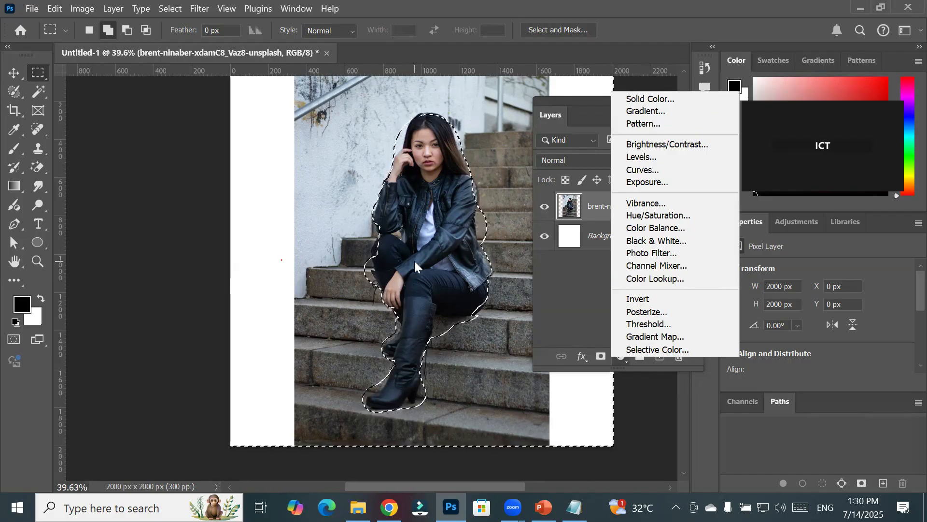
key(Escape)
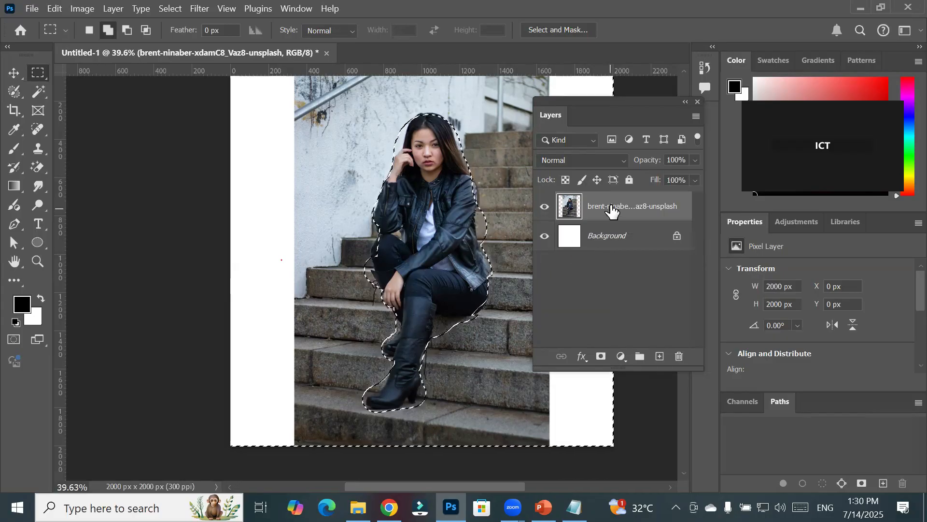
- Toggle Quick Mask mode repeatedly to compare the red mask with its selection outline, ending with the mask displayed
key(q)
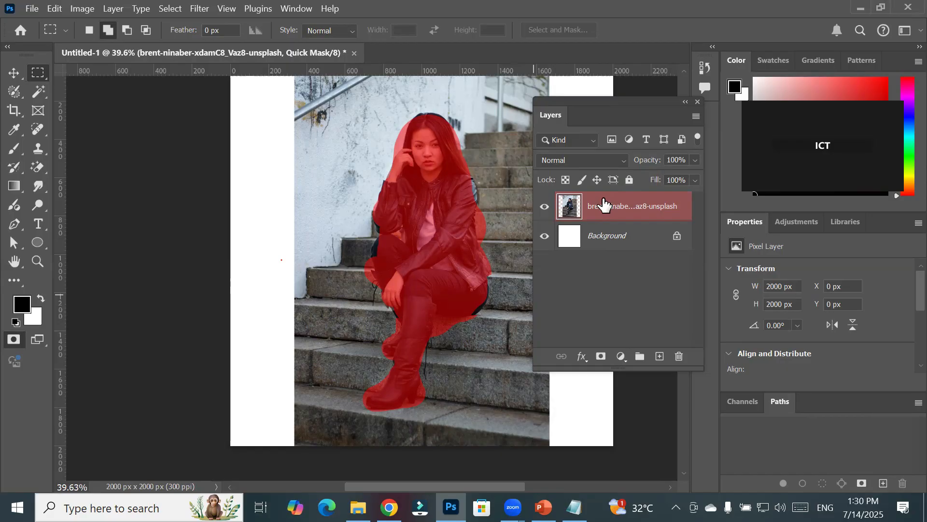
key(q)
key(q)
key(q)
key(q)
key(q)
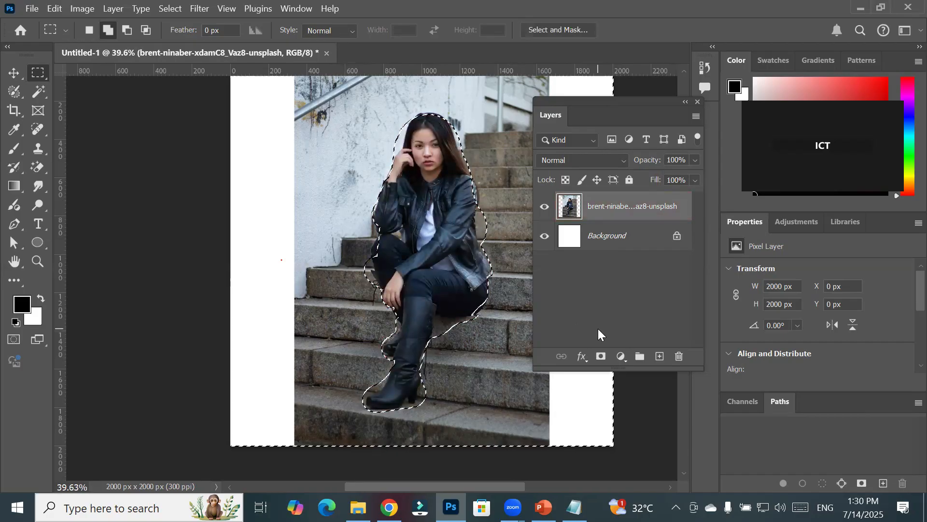
key(q)
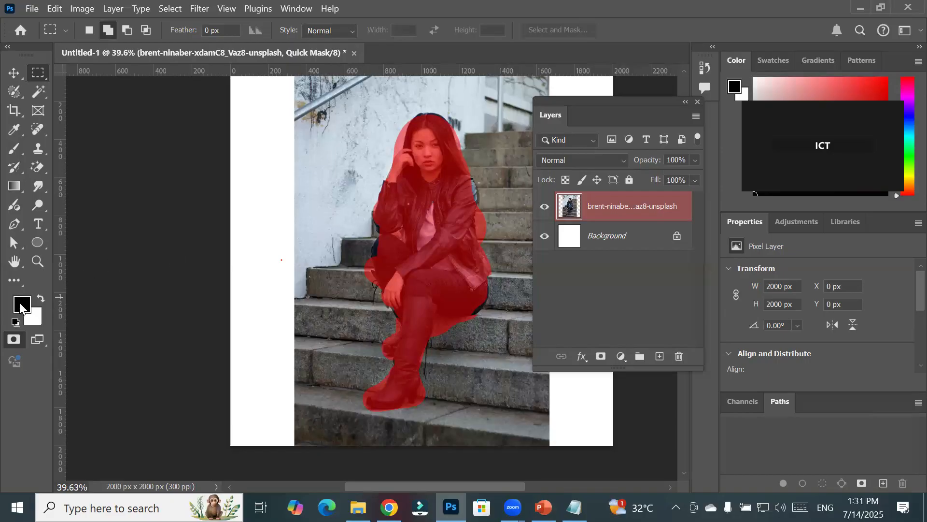
- Paint zigzag Brush strokes in black across the steps, scrub over the mask in white, and preview the resulting selection
click(14, 149)
mouse_move(351, 236)
mouse_down()
mouse_move(351, 268)
mouse_move(331, 299)
mouse_move(365, 202)
mouse_move(288, 318)
mouse_move(310, 277)
mouse_move(329, 280)
mouse_move(332, 336)
mouse_move(441, 386)
mouse_move(569, 331)
mouse_move(564, 372)
mouse_move(570, 354)
mouse_up()
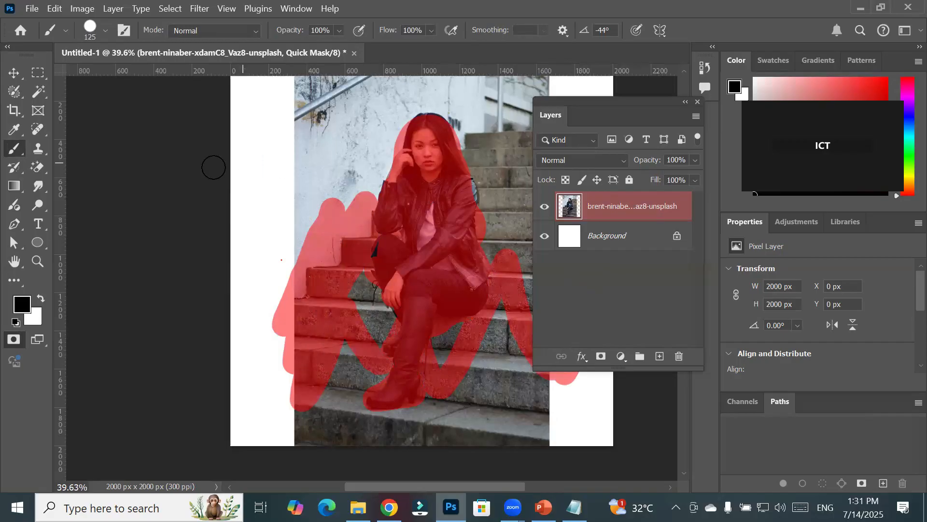
click(39, 301)
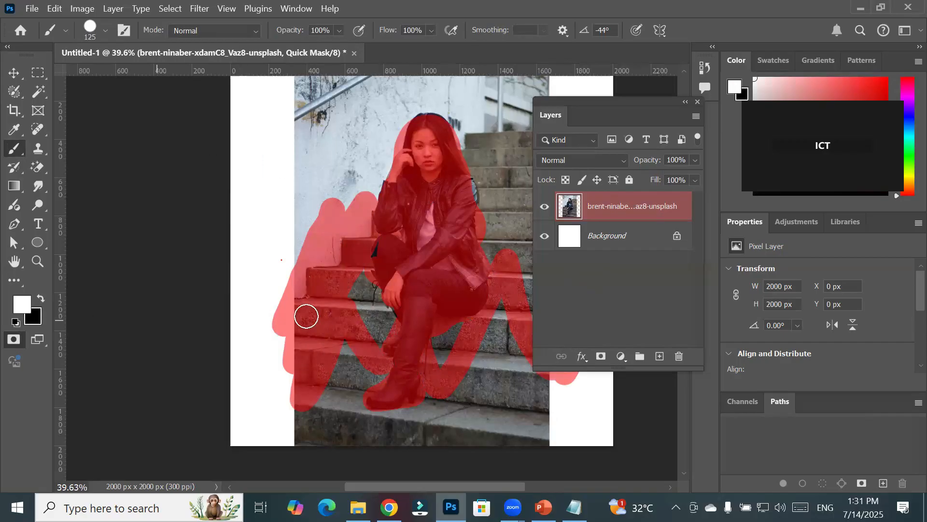
mouse_move(315, 203)
mouse_down()
mouse_move(284, 222)
mouse_move(271, 373)
mouse_move(354, 196)
mouse_move(328, 191)
mouse_move(336, 326)
mouse_move(384, 430)
mouse_move(423, 366)
mouse_move(459, 75)
mouse_move(475, 210)
mouse_move(501, 259)
mouse_move(485, 463)
mouse_up()
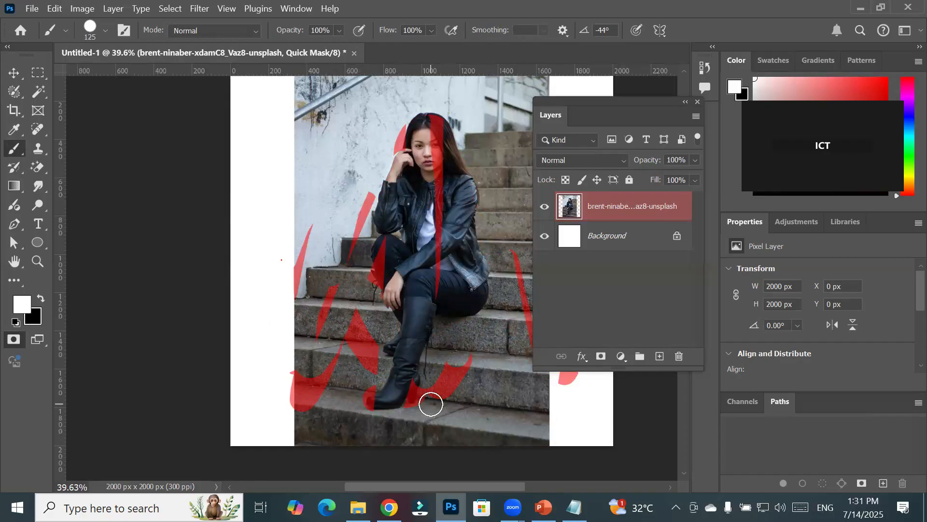
key(q)
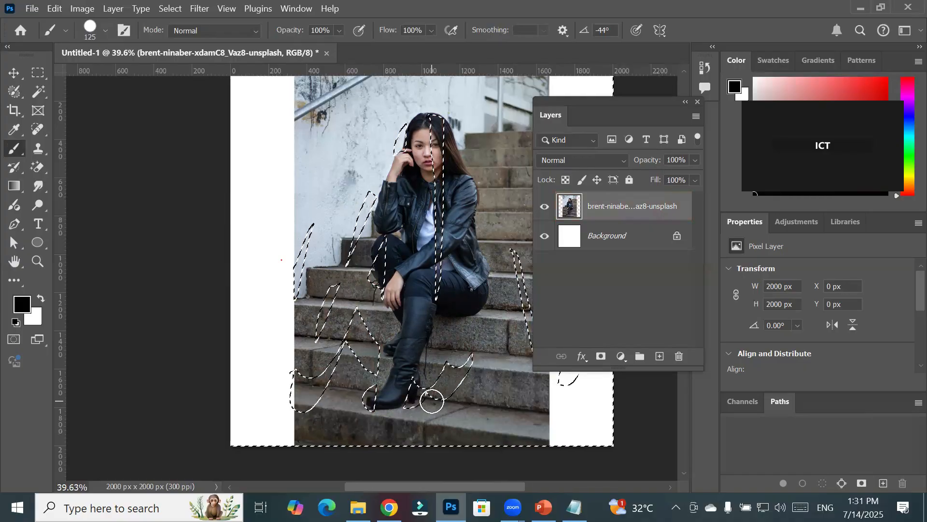
key(q)
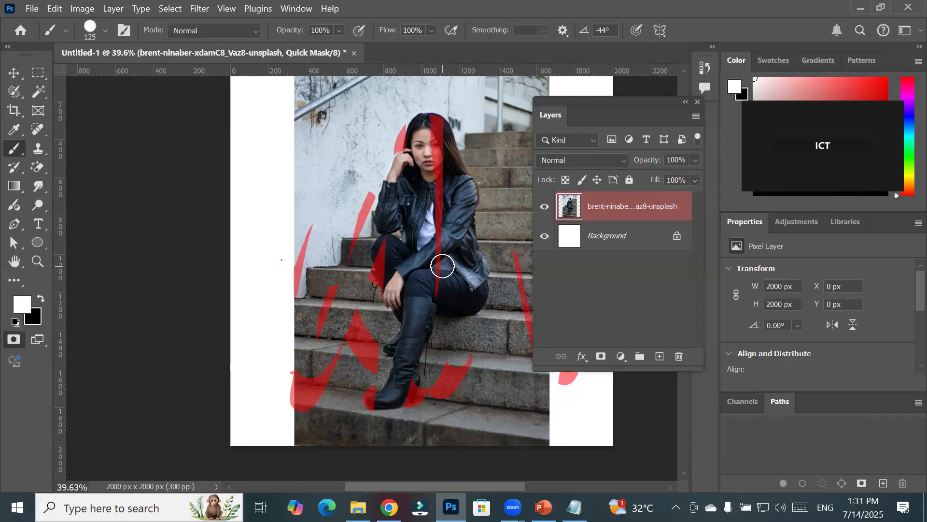
- Enlarge the brush to size 1300 and erase the entire Quick Mask with white
key(bracketright)
key(bracketright)
key(bracketright)
key(bracketright)
key(bracketright)
key(bracketright)
key(bracketright)
key(bracketright)
key(bracketright)
key(bracketright)
key(bracketright)
key(bracketright)
drag(445, 280, 383, 343)
mouse_move(334, 402)
mouse_down()
mouse_move(424, 383)
mouse_move(481, 333)
mouse_move(600, 155)
mouse_up()
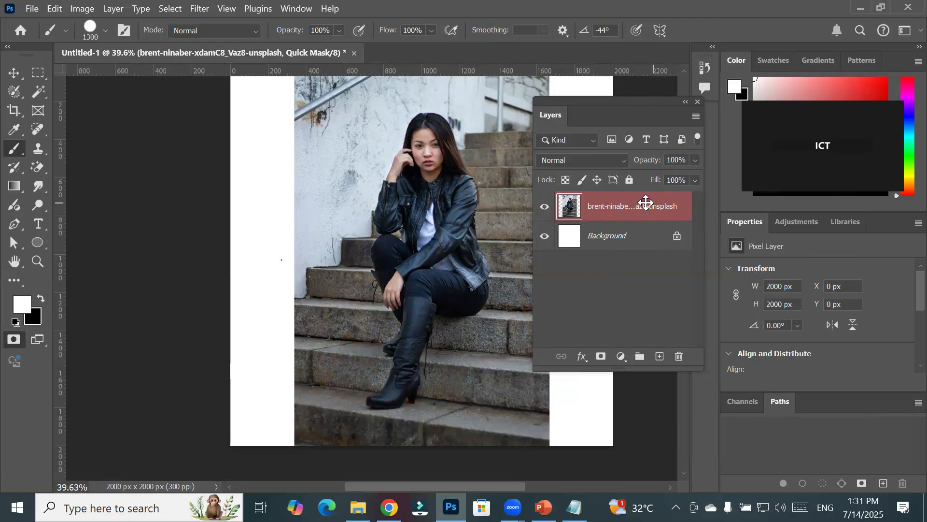
- Reduce the brush to size 300 and reposition the Layers panel so it no longer covers the woman
click(684, 103)
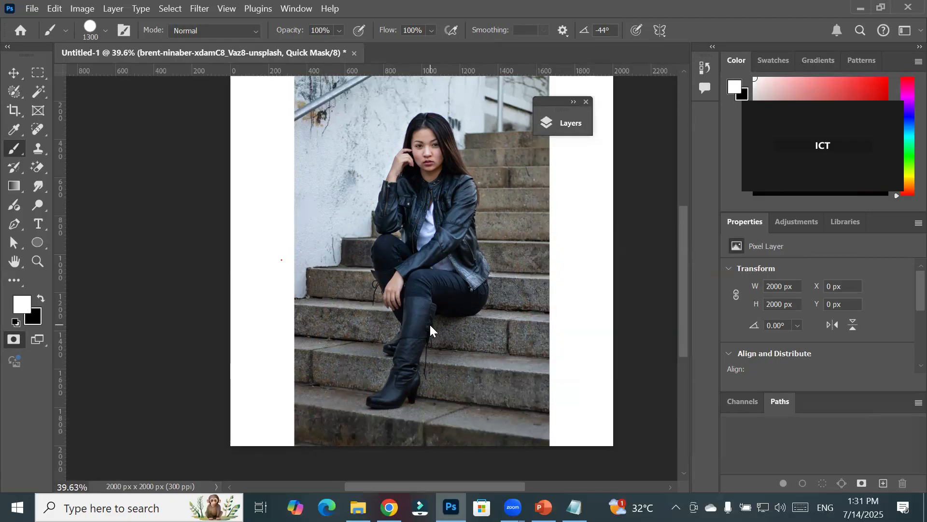
key(bracketleft)
key(bracketleft)
key(bracketleft)
key(bracketleft)
key(bracketleft)
key(bracketleft)
key(bracketleft)
key(bracketleft)
key(bracketleft)
key(bracketleft)
click(566, 125)
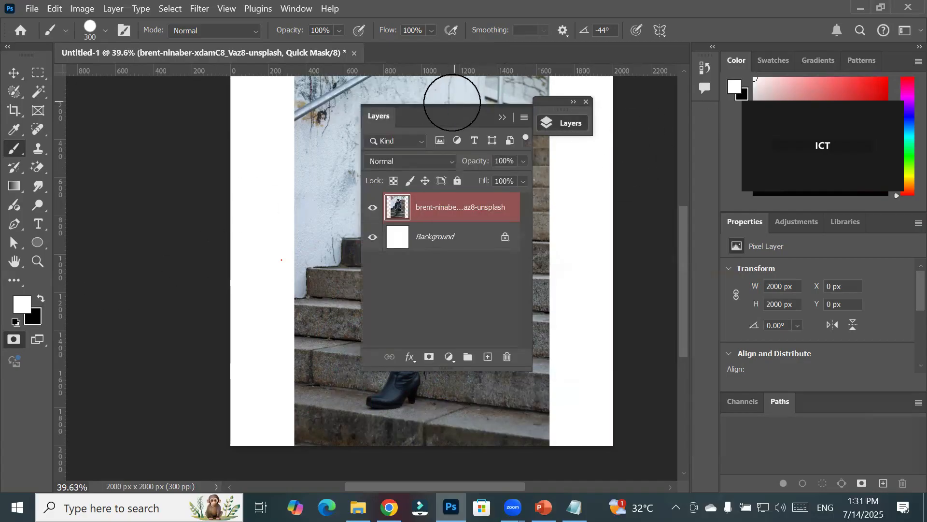
drag(447, 110, 641, 144)
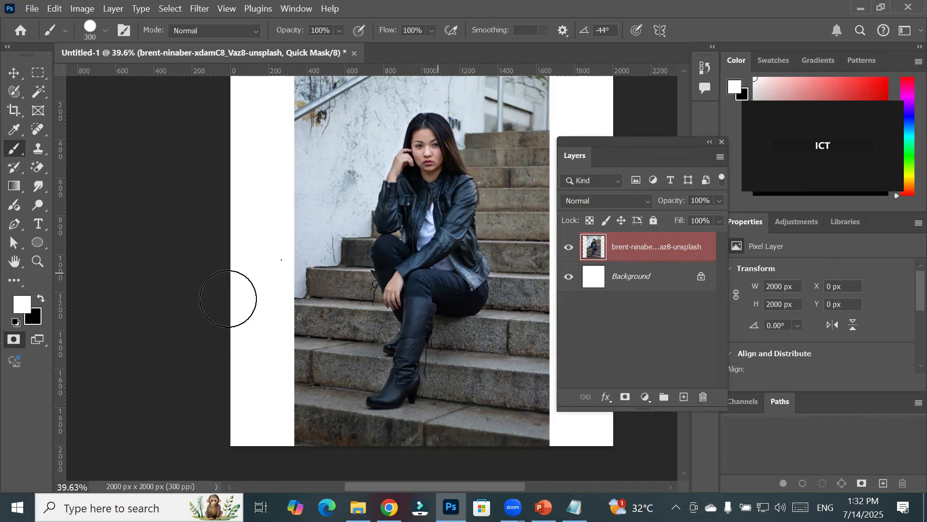
- Paint the mask over the woman in black, reducing the brush to size 150 for finer areas, and preview the selection
click(40, 302)
mouse_move(428, 157)
mouse_down()
mouse_move(402, 211)
mouse_move(424, 169)
mouse_move(444, 213)
mouse_move(448, 192)
mouse_move(455, 280)
mouse_move(404, 267)
mouse_move(421, 294)
mouse_move(419, 344)
mouse_move(386, 397)
mouse_move(402, 383)
mouse_move(401, 347)
mouse_move(478, 284)
mouse_move(462, 304)
mouse_up()
key(bracketleft)
key(bracketleft)
key(bracketleft)
key(bracketleft)
mouse_move(434, 127)
mouse_down()
mouse_move(401, 140)
mouse_move(404, 167)
mouse_up()
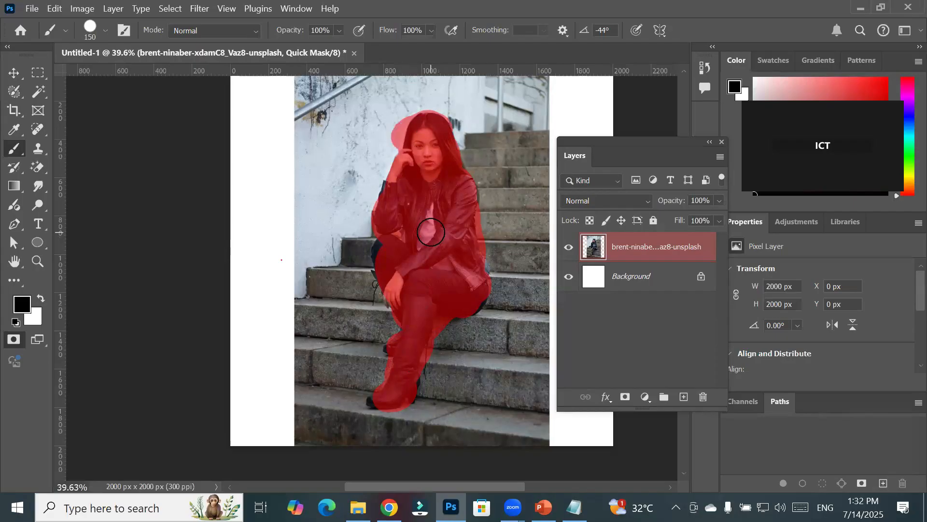
key(q)
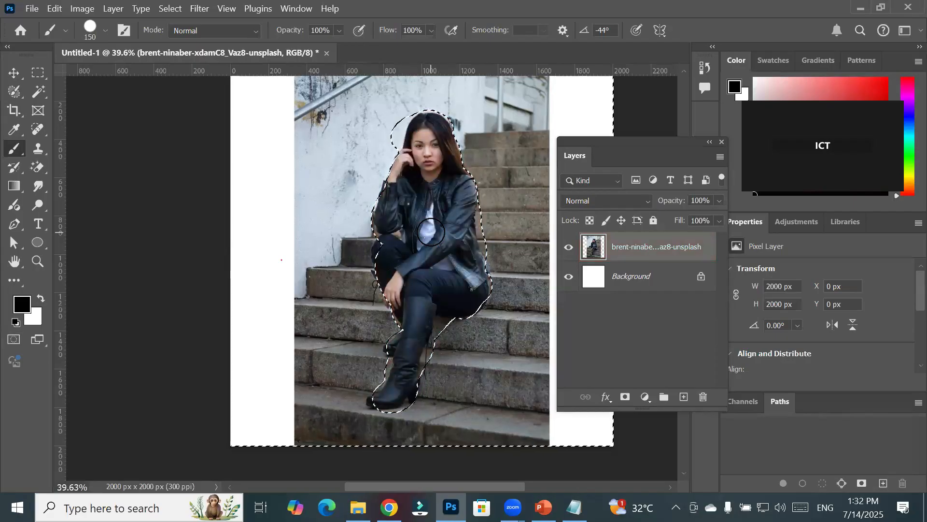
key(q)
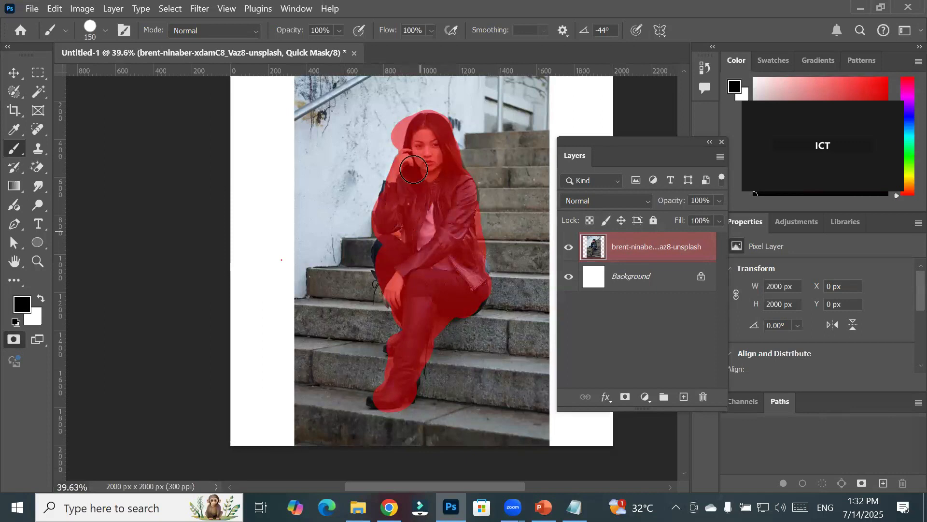
- Erase the excess mask around the woman's head and hair with white, and exit Quick Mask mode to load the selection
scroll(398, 99, up, 5)
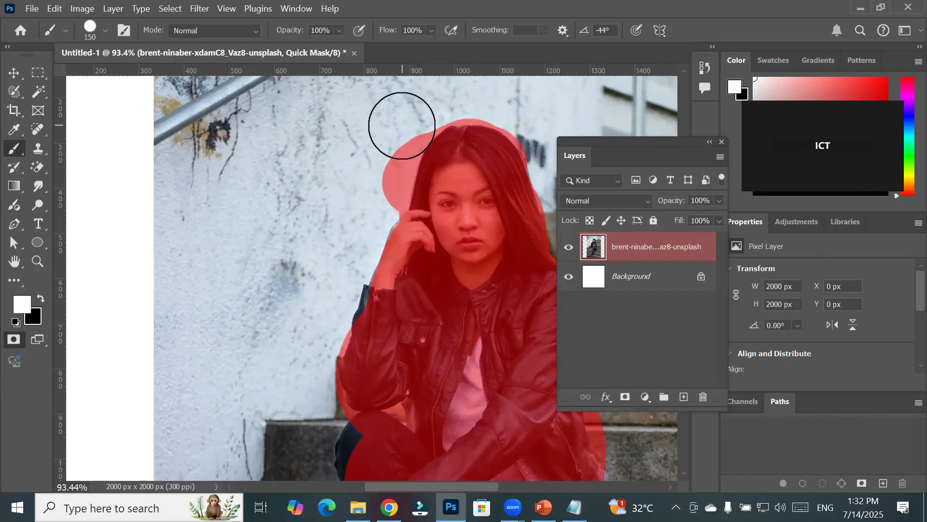
click(394, 141)
mouse_move(394, 141)
mouse_down()
mouse_move(364, 190)
mouse_move(377, 190)
mouse_move(393, 137)
mouse_up()
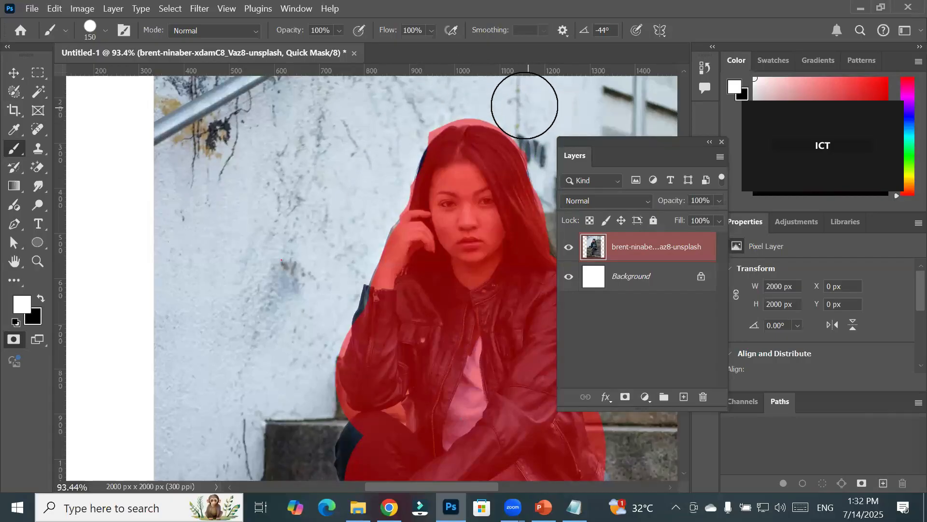
drag(495, 95, 430, 99)
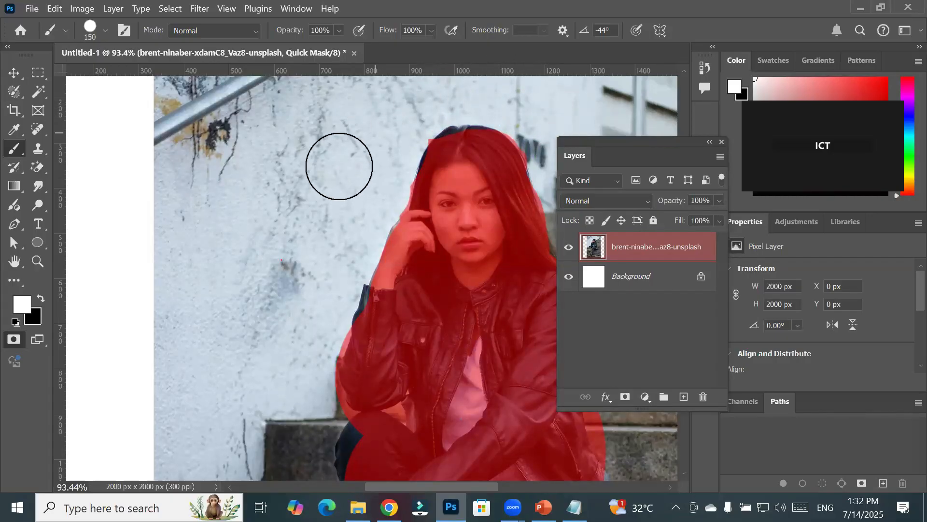
key(q)
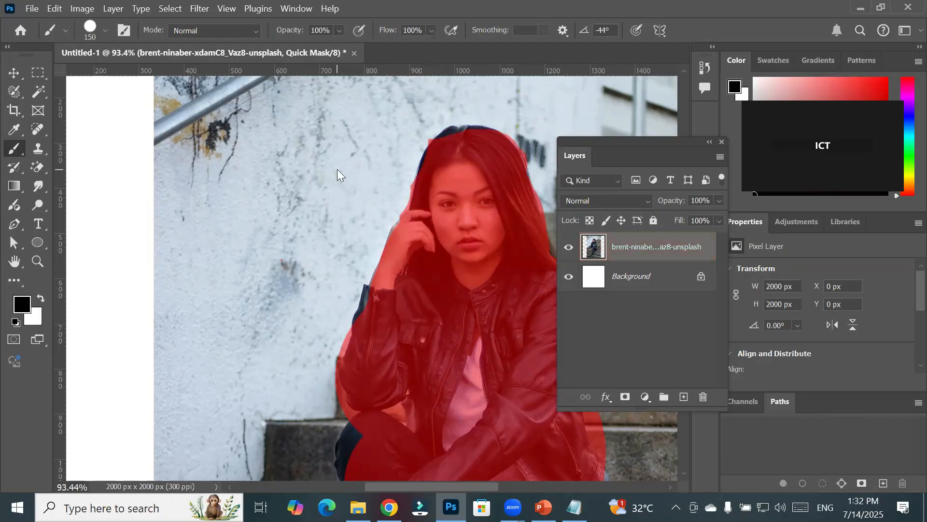
key(x)
- Move the photo layer with its selection to about X -79 px, Y -66 px, and make white the foreground color
scroll(480, 345, down, 3)
scroll(480, 345, down, 3)
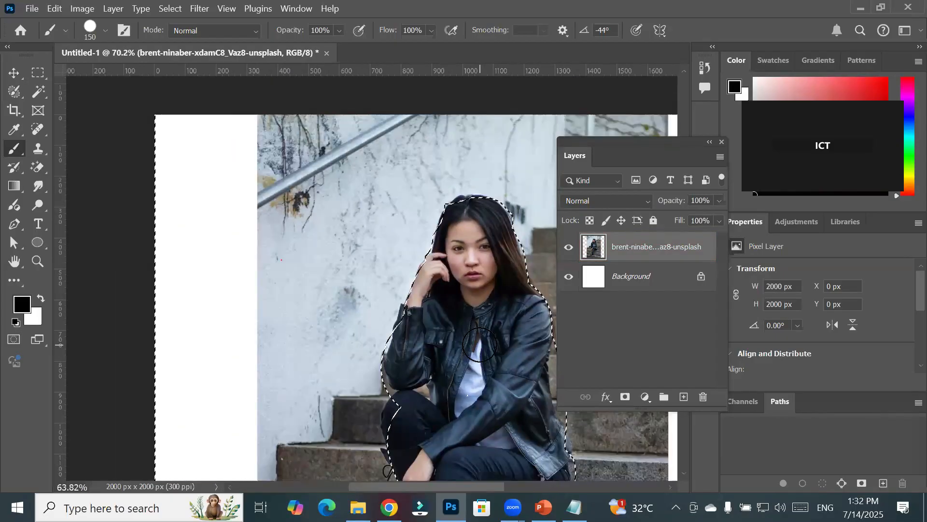
drag(489, 335, 357, 253)
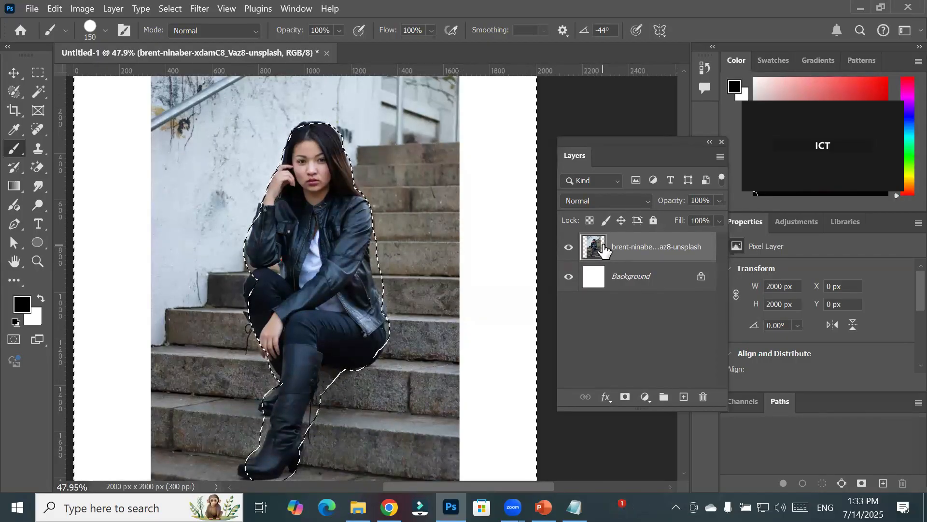
click(13, 73)
drag(293, 231, 274, 221)
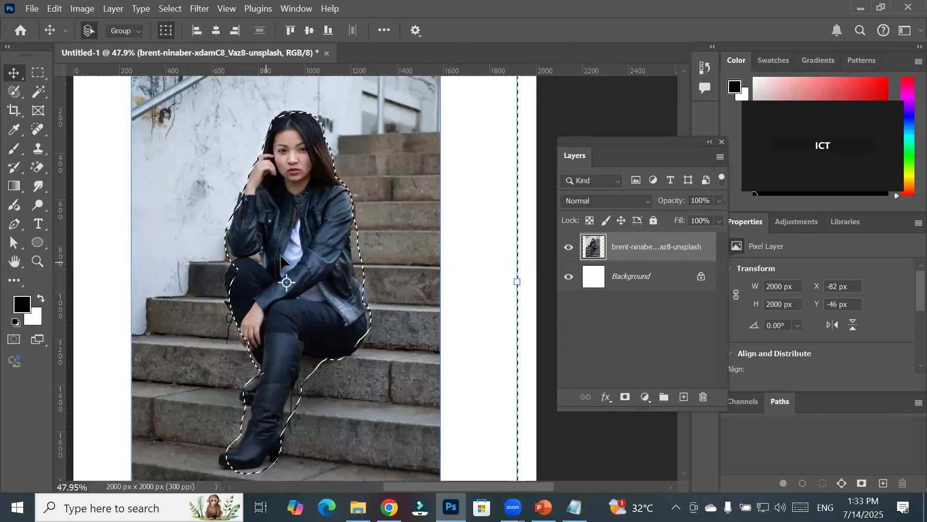
drag(280, 256, 218, 256)
drag(283, 269, 269, 268)
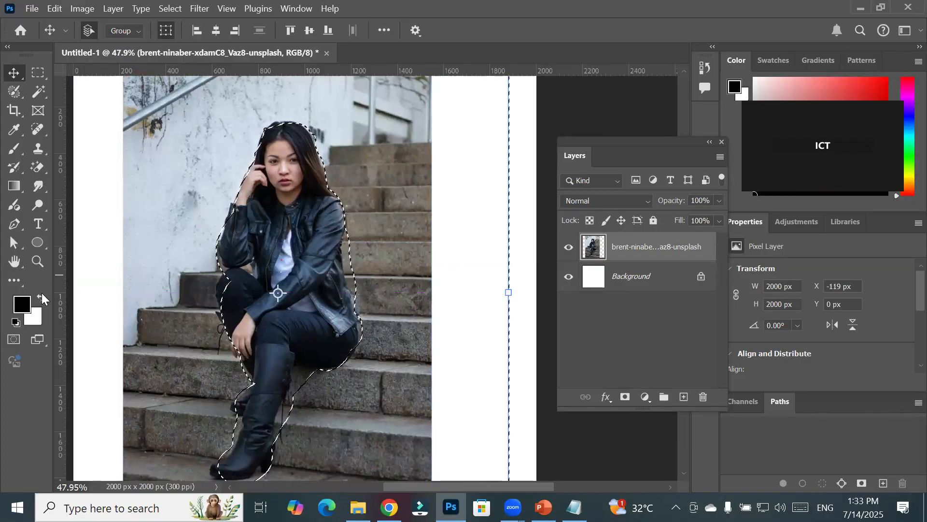
click(41, 296)
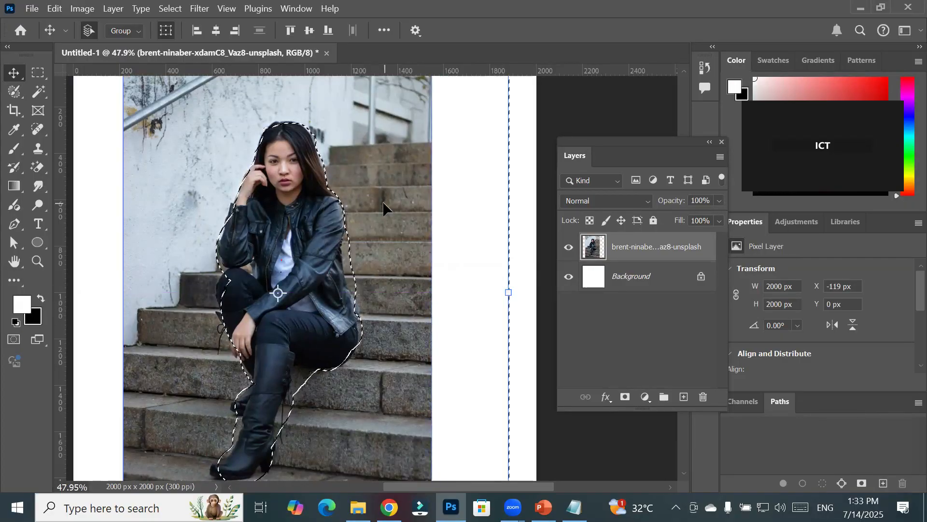
mouse_move(283, 240)
mouse_down()
mouse_move(288, 253)
mouse_move(281, 236)
mouse_move(277, 251)
mouse_move(262, 236)
mouse_move(285, 240)
mouse_up()
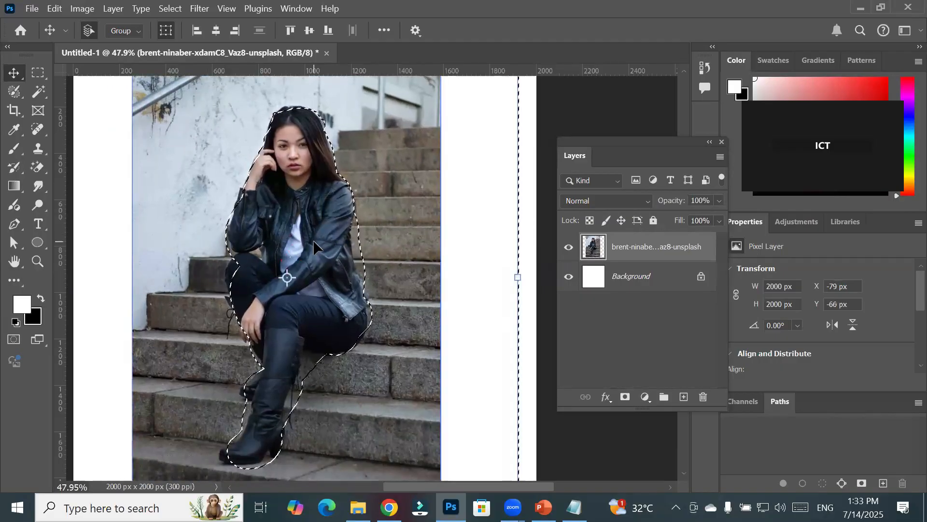
- Try deleting the selected background around the woman, undo the deletion, and leave the photo layer active
key(Delete)
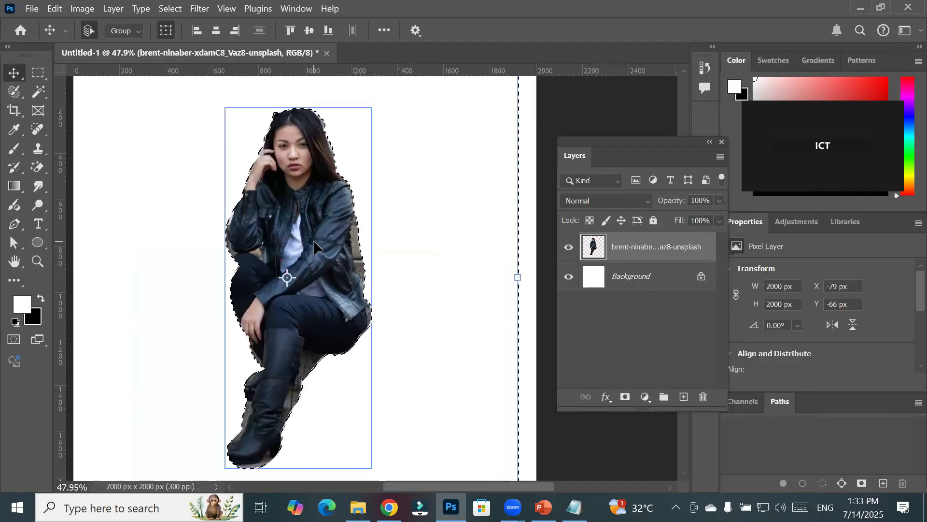
key(ctrl+z)
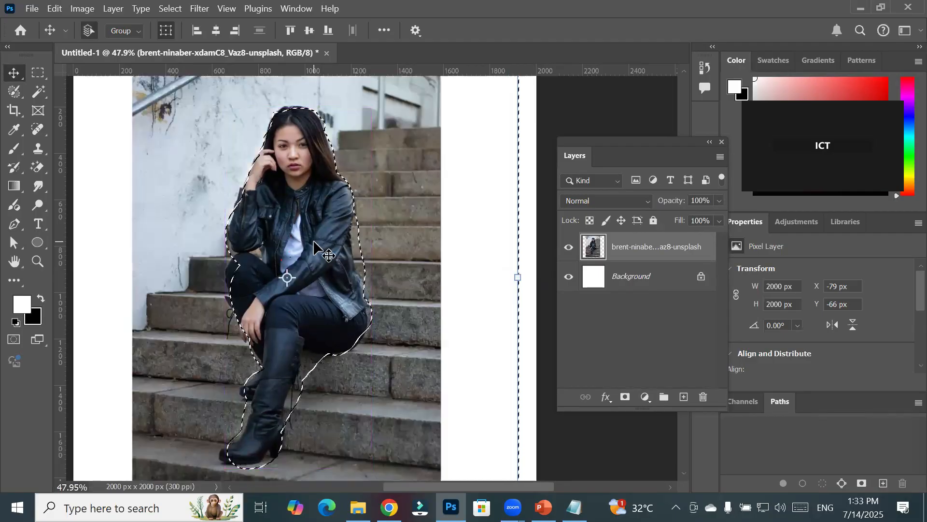
scroll(384, 246, down, 2)
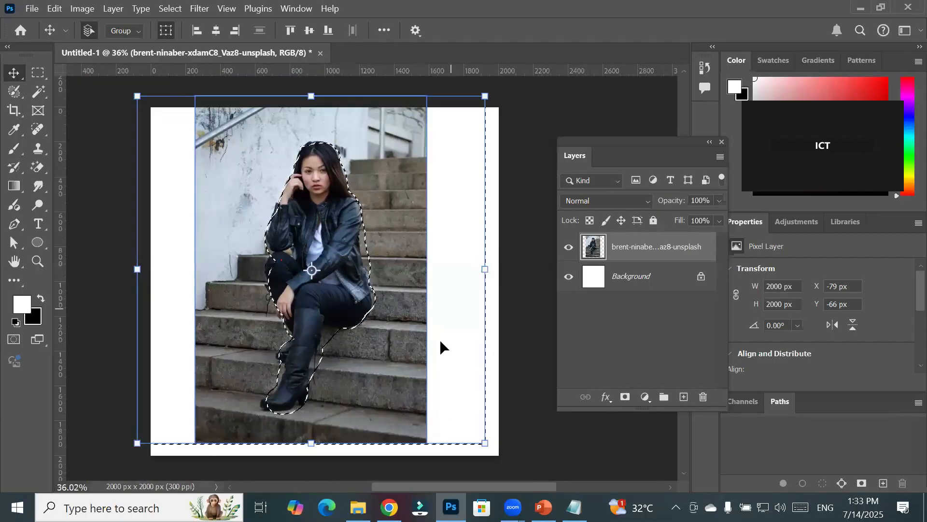
click(622, 274)
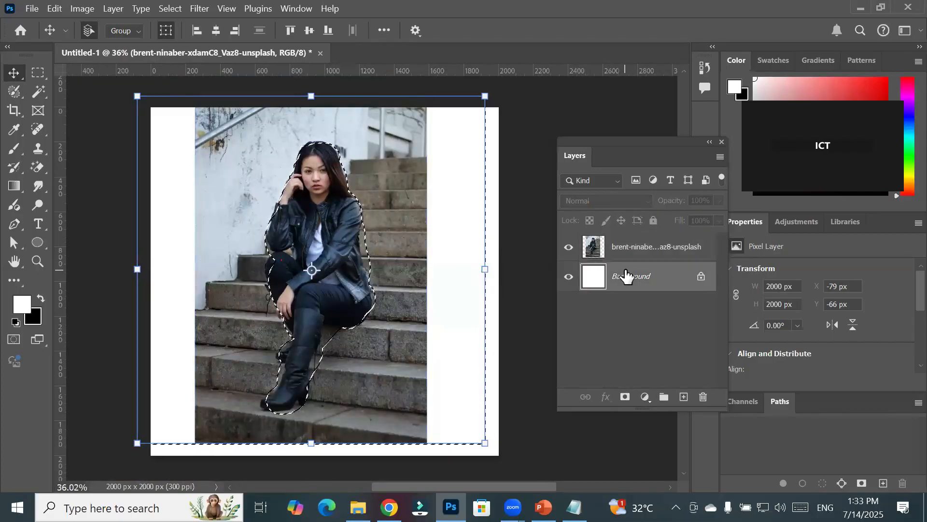
click(649, 258)
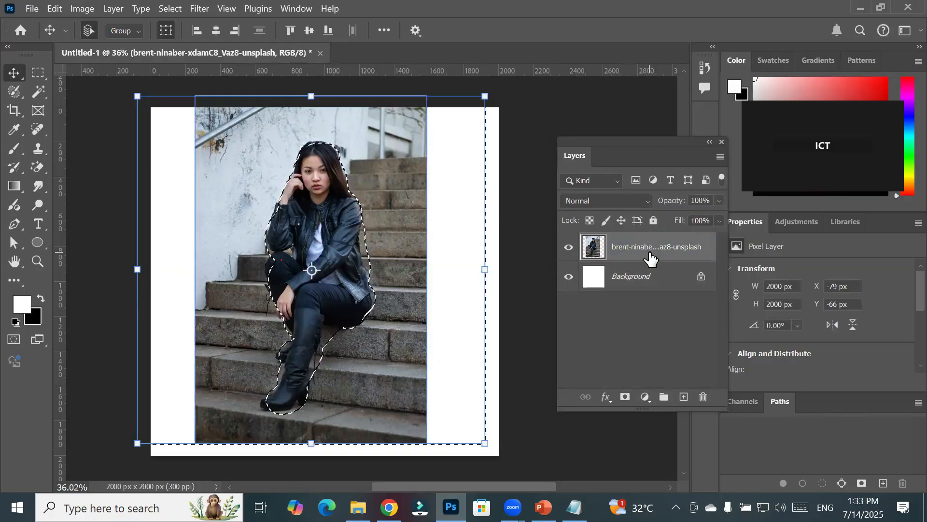
- Paint a fresh Quick Mask over the whole woman in black with the size 150 brush, and exit Quick Mask mode to load the selection
key(ctrl+z)
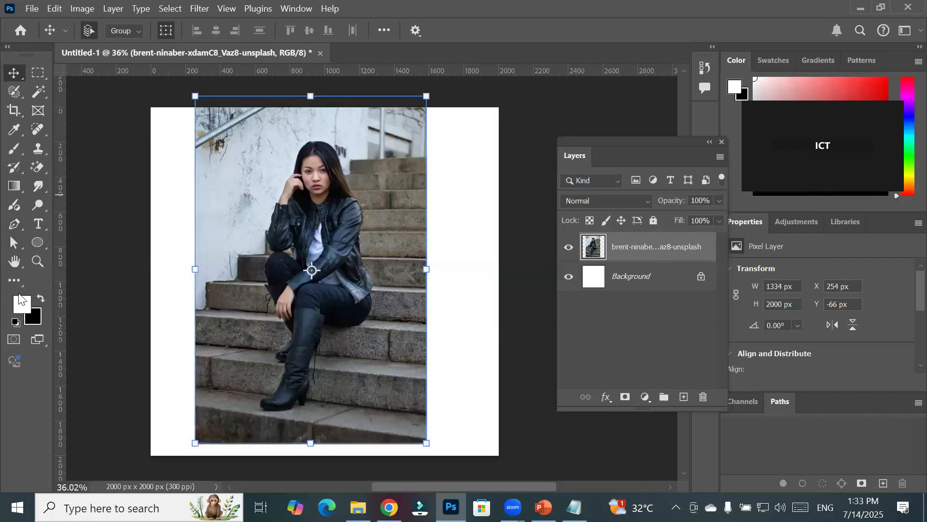
click(14, 341)
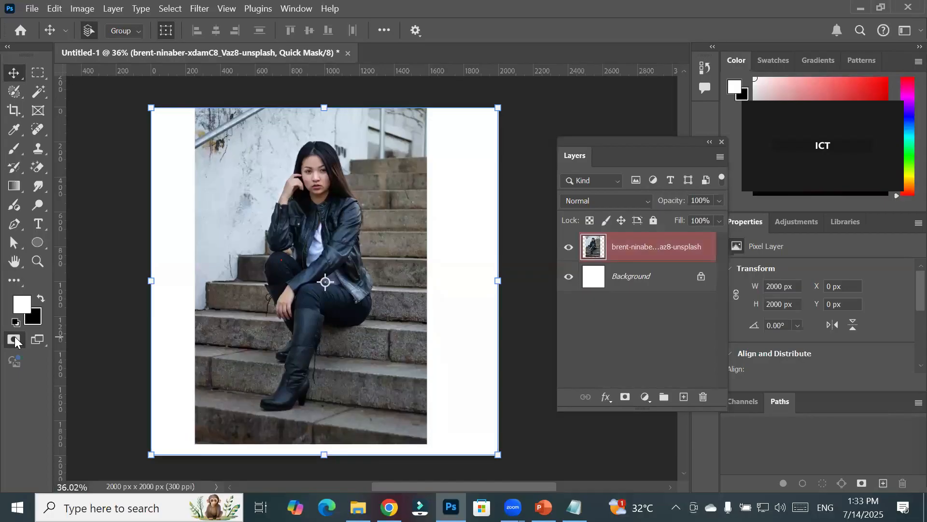
click(14, 148)
click(40, 299)
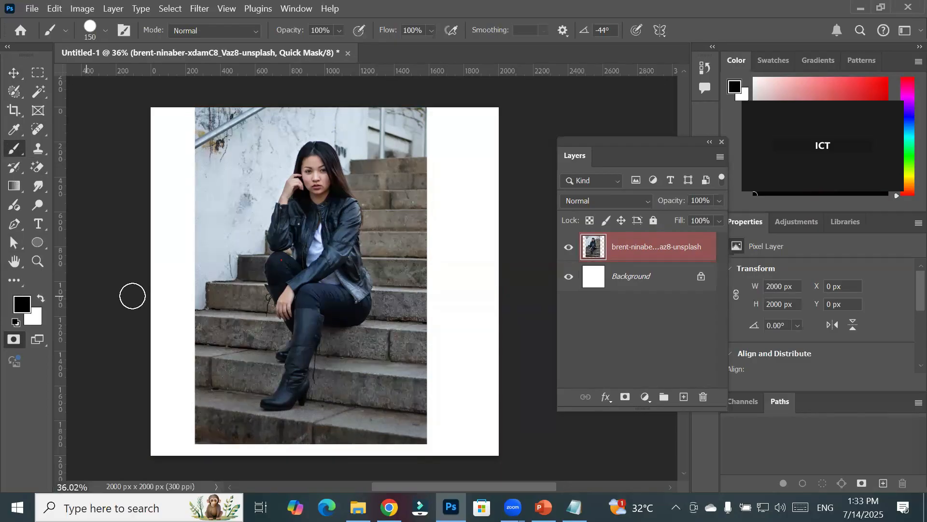
mouse_move(292, 209)
mouse_down()
mouse_move(306, 279)
mouse_move(339, 294)
mouse_move(273, 396)
mouse_move(293, 388)
mouse_move(305, 318)
mouse_move(305, 295)
mouse_move(292, 290)
mouse_move(292, 306)
mouse_move(287, 218)
mouse_move(275, 289)
mouse_move(284, 226)
mouse_move(318, 144)
mouse_move(361, 214)
mouse_move(364, 308)
mouse_move(345, 321)
mouse_move(321, 280)
mouse_move(328, 197)
mouse_move(318, 171)
mouse_move(305, 250)
mouse_move(325, 213)
mouse_move(342, 251)
mouse_move(340, 220)
mouse_move(355, 284)
mouse_up()
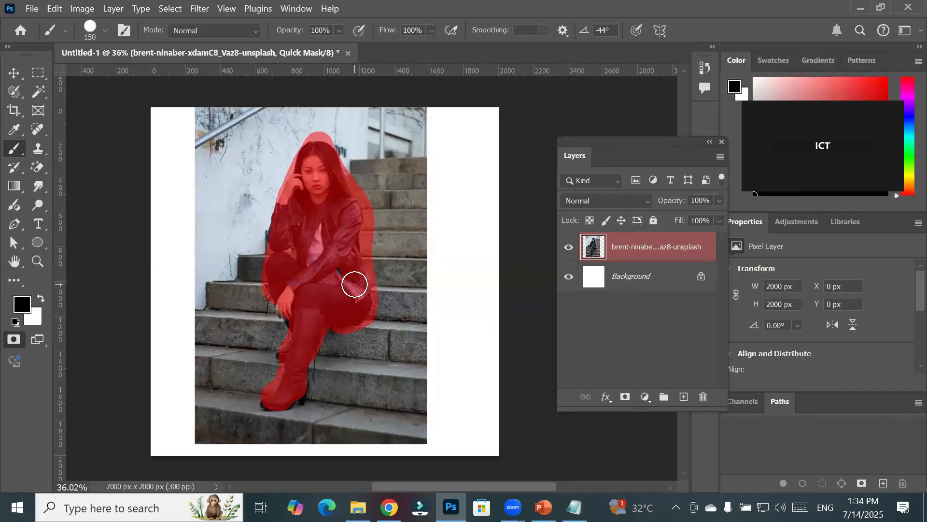
key(q)
key(x)
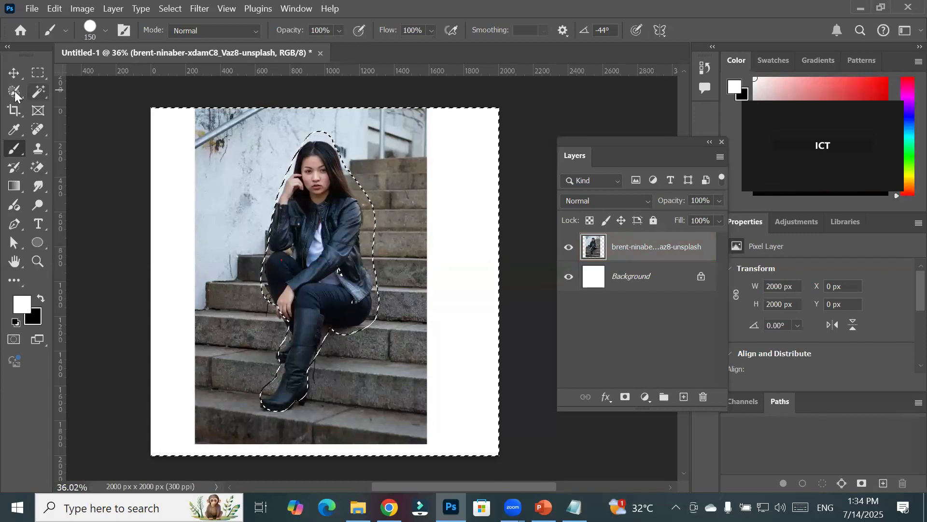
- Subtract the background around the woman from the selection with the Quick Selection tool at size 175
click(46, 89)
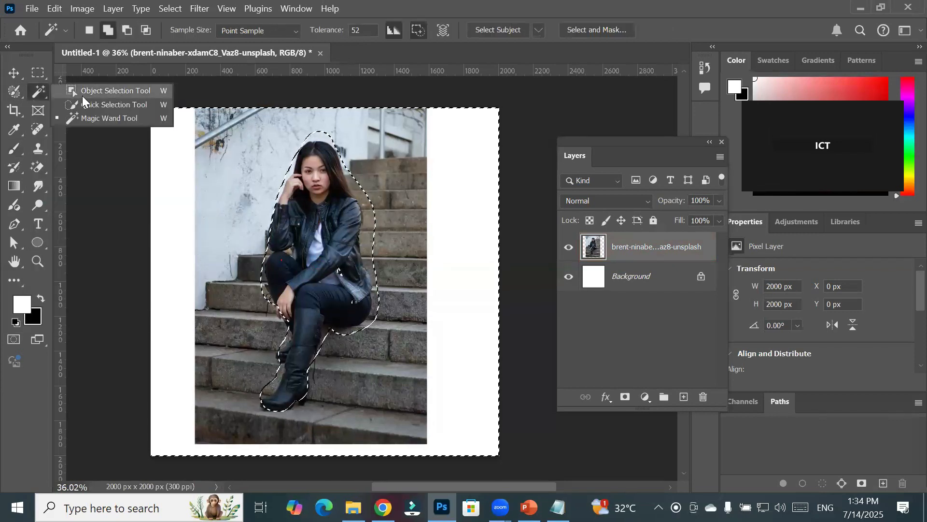
click(114, 105)
click(135, 30)
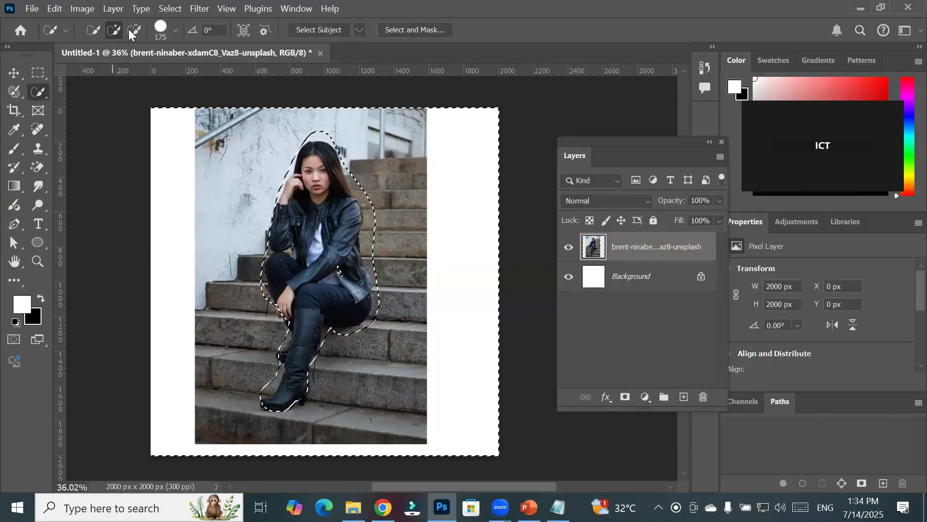
mouse_move(224, 95)
mouse_down()
mouse_move(152, 305)
mouse_move(241, 114)
mouse_move(221, 368)
mouse_move(248, 352)
mouse_move(199, 428)
mouse_move(322, 436)
mouse_move(401, 348)
mouse_move(425, 271)
mouse_move(428, 160)
mouse_move(374, 110)
mouse_move(362, 114)
mouse_move(389, 303)
mouse_move(379, 269)
mouse_up()
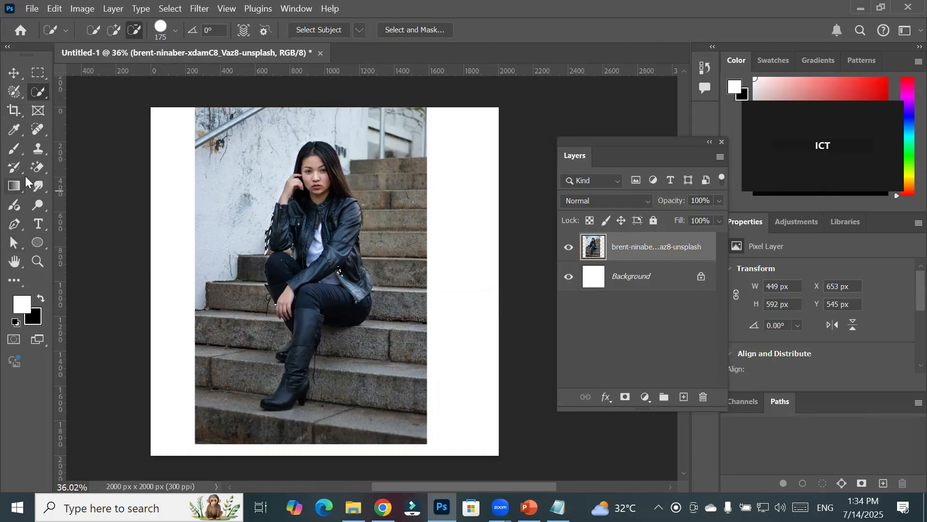
- Preview the remaining selection as a Quick Mask overlay, return to standard mode, and deselect everything
key(b)
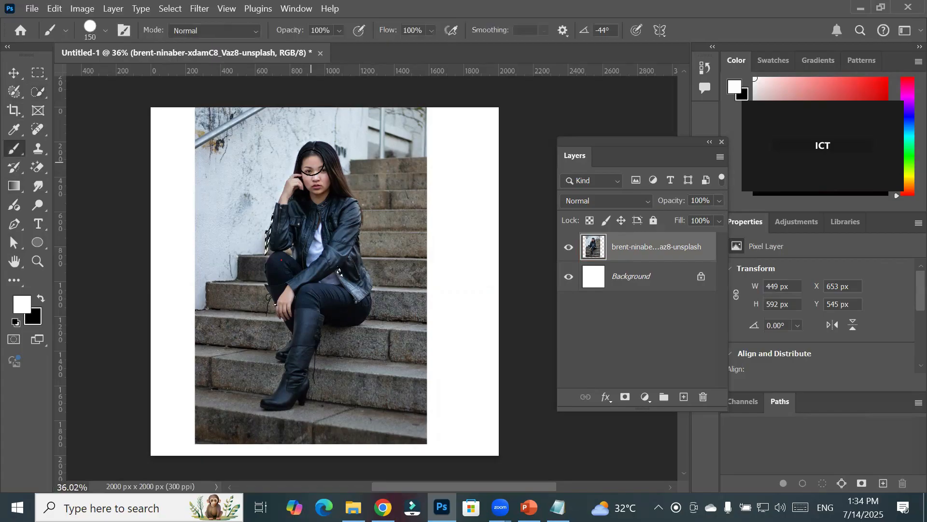
click(13, 339)
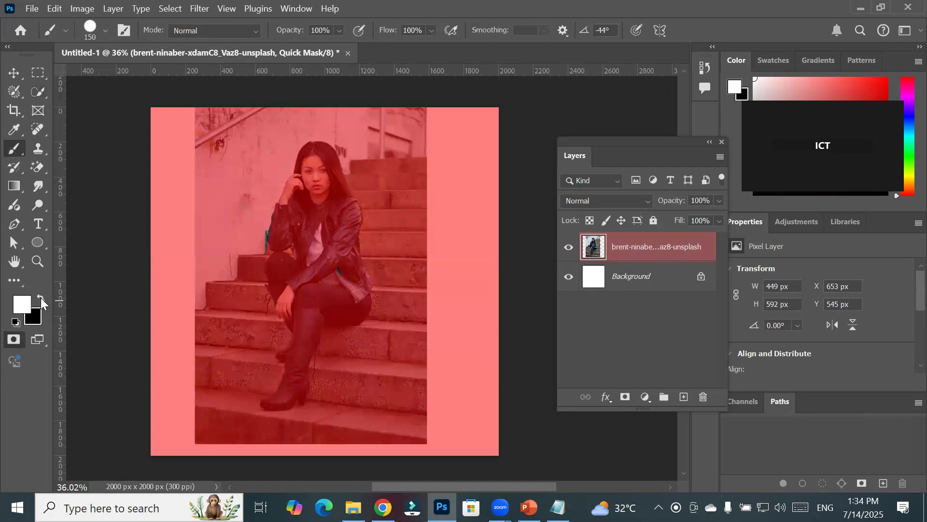
key(q)
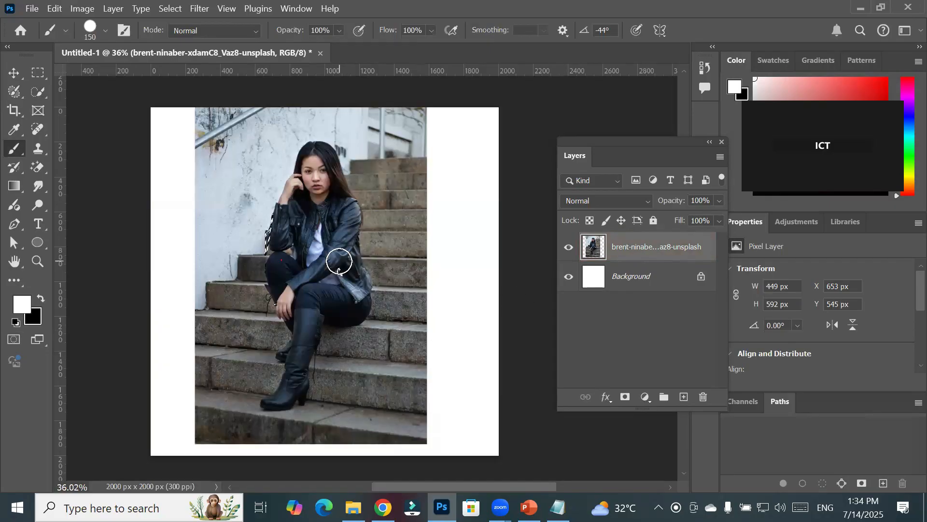
key(ctrl+d)
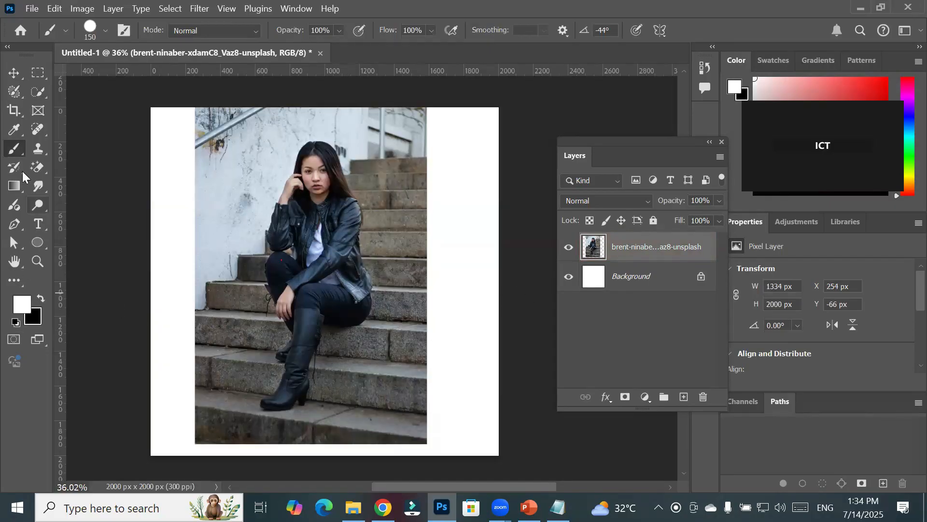
- Paint over the woman's head and upper body with the Selection Brush tool in Add mode, enlarging the brush to size 175
right_click(17, 153)
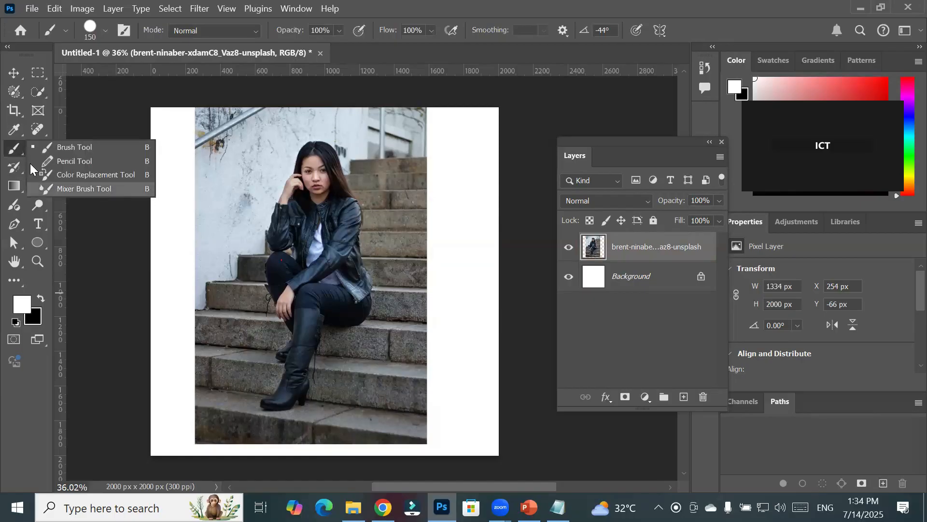
click(14, 148)
click(16, 90)
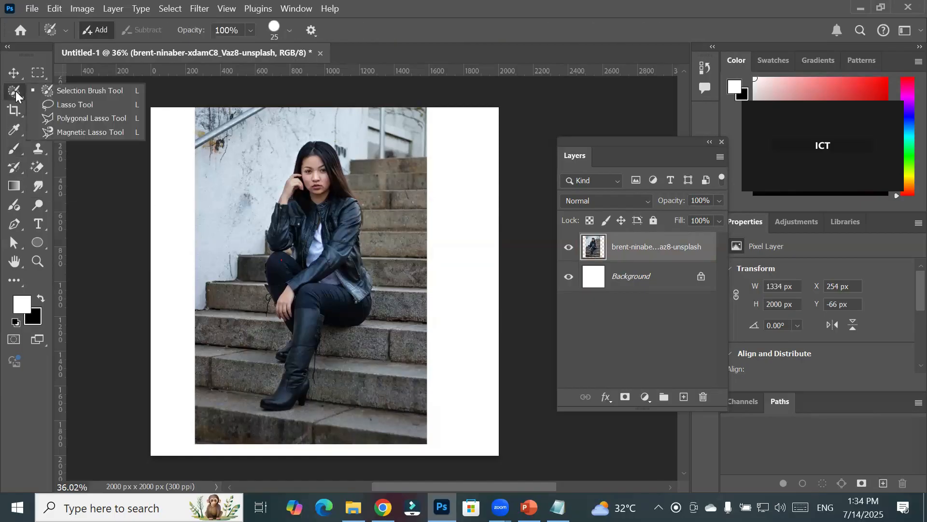
click(101, 89)
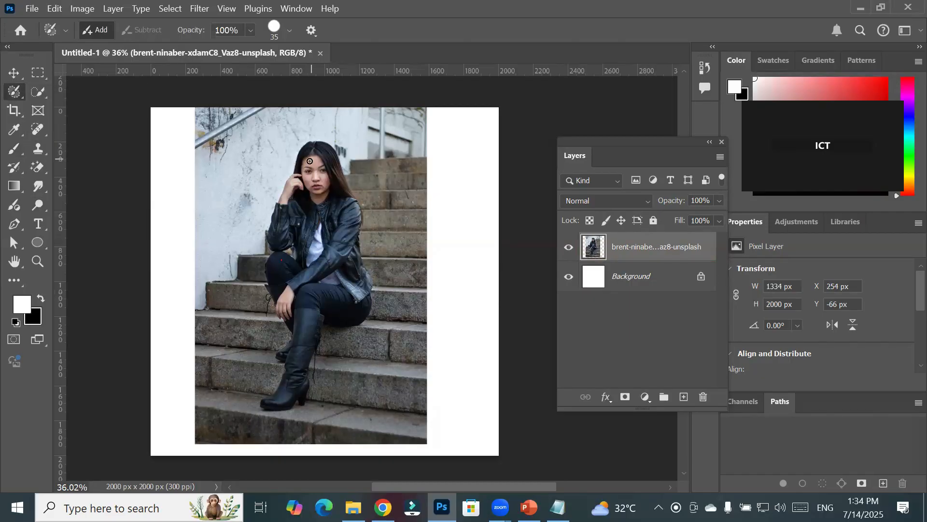
key(bracketright)
key(bracketright)
key(bracketright)
key(bracketright)
mouse_move(311, 165)
mouse_down()
mouse_move(320, 200)
mouse_move(292, 260)
mouse_move(272, 210)
mouse_move(294, 189)
mouse_move(270, 261)
mouse_move(296, 275)
mouse_up()
key(bracketright)
key(bracketright)
key(bracketright)
key(bracketright)
mouse_move(310, 240)
mouse_down()
mouse_move(331, 270)
mouse_move(346, 277)
mouse_move(323, 162)
mouse_move(303, 180)
mouse_up()
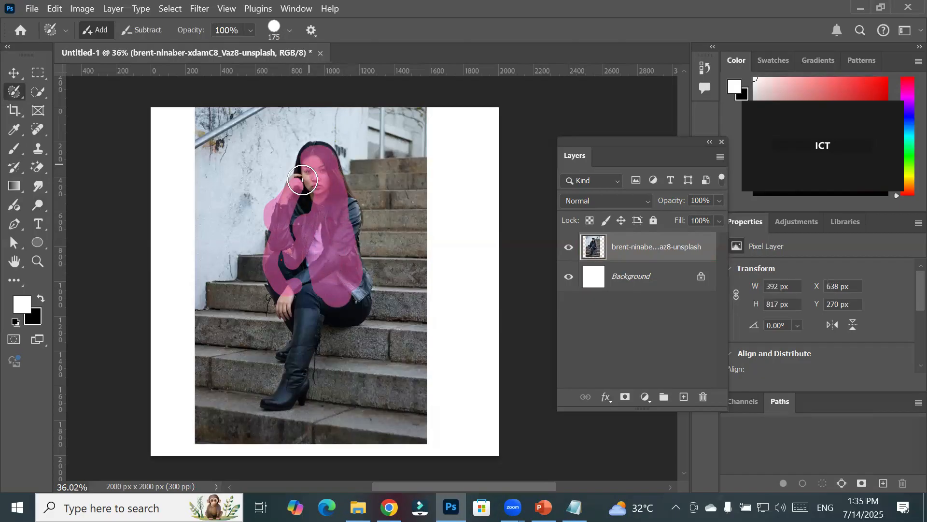
- Extend the painted selection over the woman's legs, boots and remaining gaps, and switch to the Rectangular Marquee tool to show its outline
mouse_move(362, 243)
mouse_down()
mouse_move(278, 311)
mouse_move(284, 273)
mouse_move(309, 334)
mouse_move(281, 393)
mouse_move(296, 387)
mouse_move(267, 405)
mouse_move(290, 344)
mouse_move(286, 381)
mouse_move(311, 324)
mouse_move(337, 315)
mouse_up()
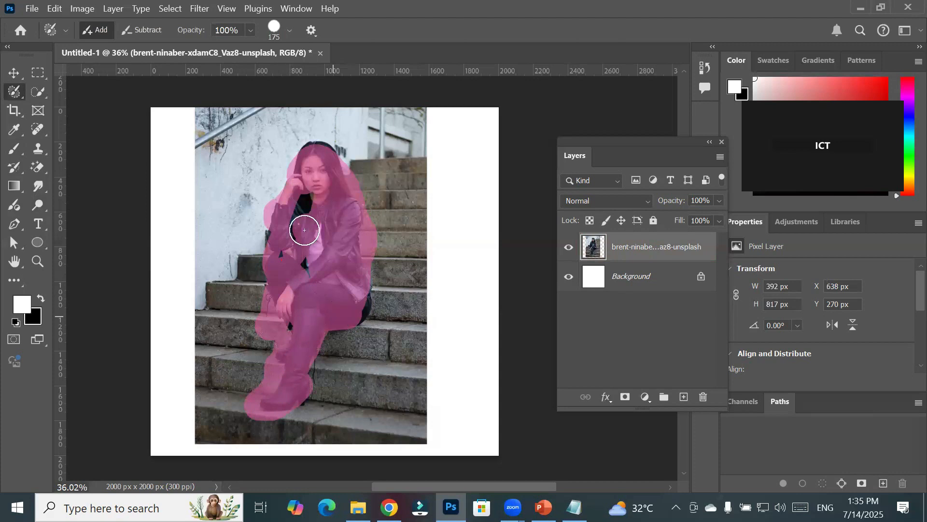
mouse_move(304, 229)
mouse_down()
mouse_move(295, 313)
mouse_move(302, 335)
mouse_move(340, 176)
mouse_move(321, 152)
mouse_move(301, 159)
mouse_move(316, 205)
mouse_up()
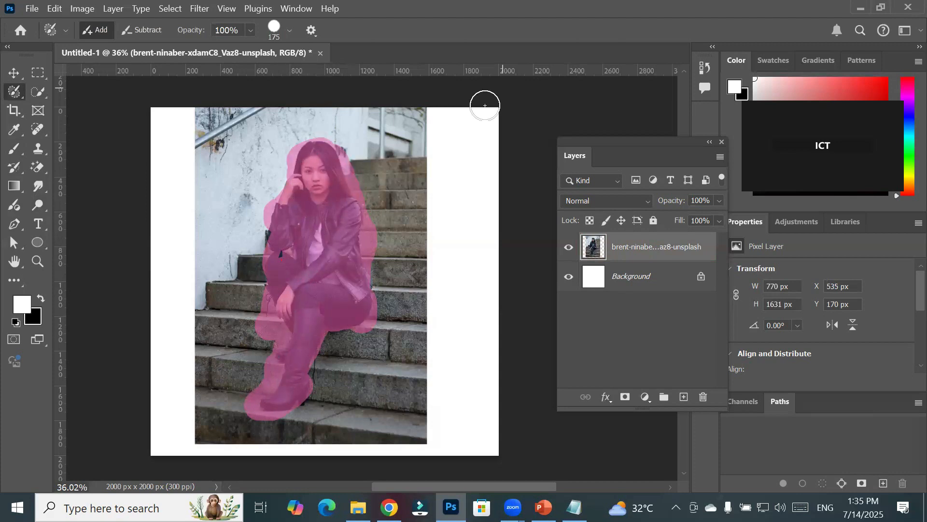
click(38, 72)
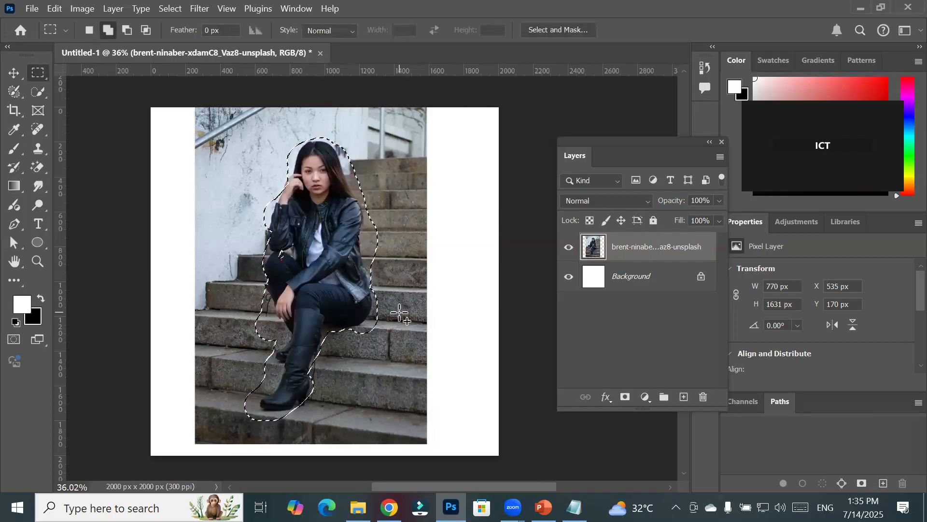
- Try copying the selected woman to a new layer, toggle the photo layer's visibility to compare, and undo the copy
key(ctrl+j)
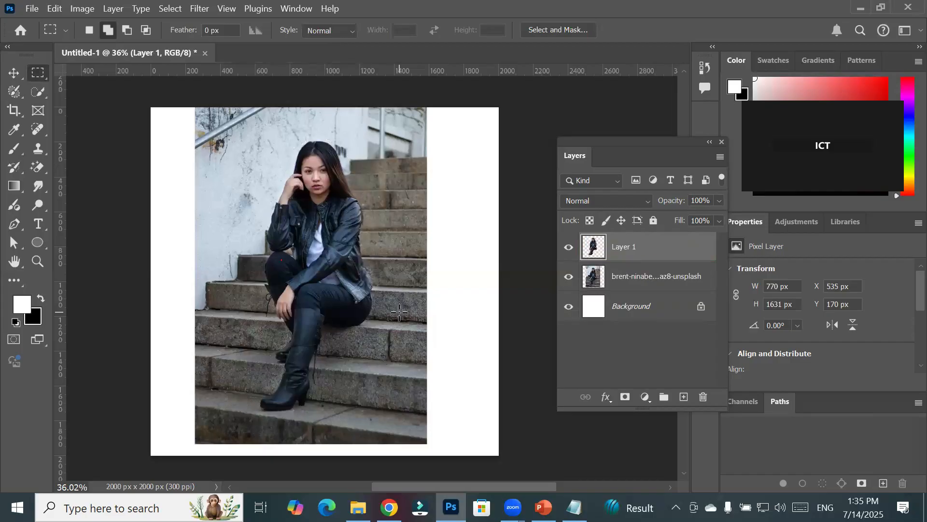
click(568, 280)
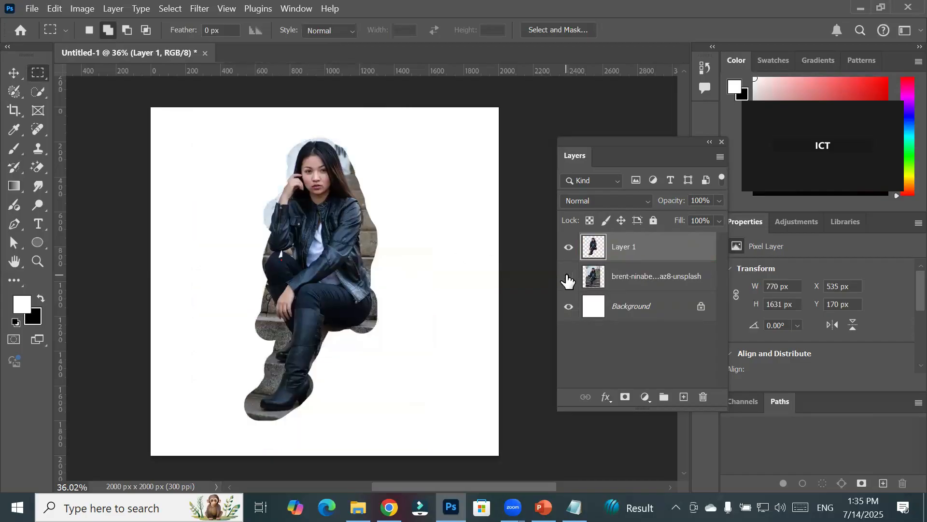
click(568, 280)
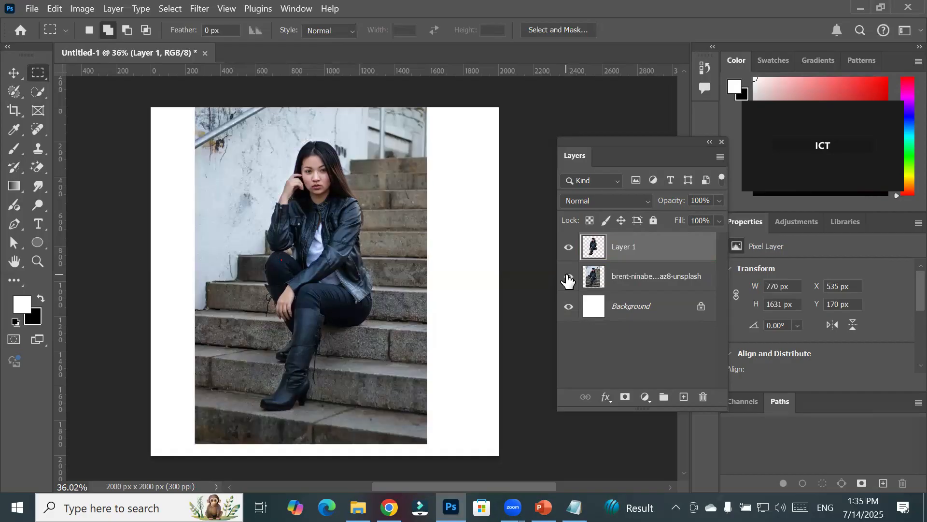
click(567, 280)
click(568, 280)
key(ctrl+z)
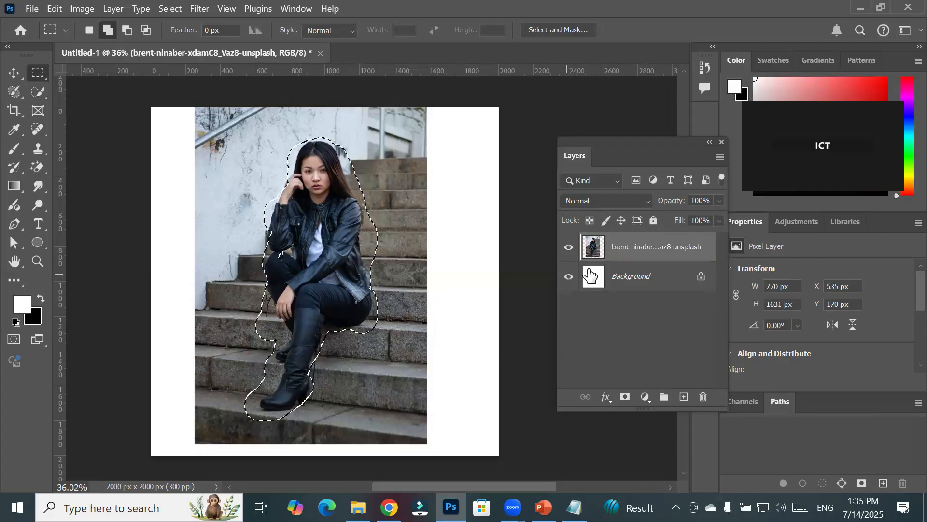
- Try Layer Via Copy on the selected woman, check the cutout with the original photo hidden, and restore the single photo layer with its selection
click(111, 9)
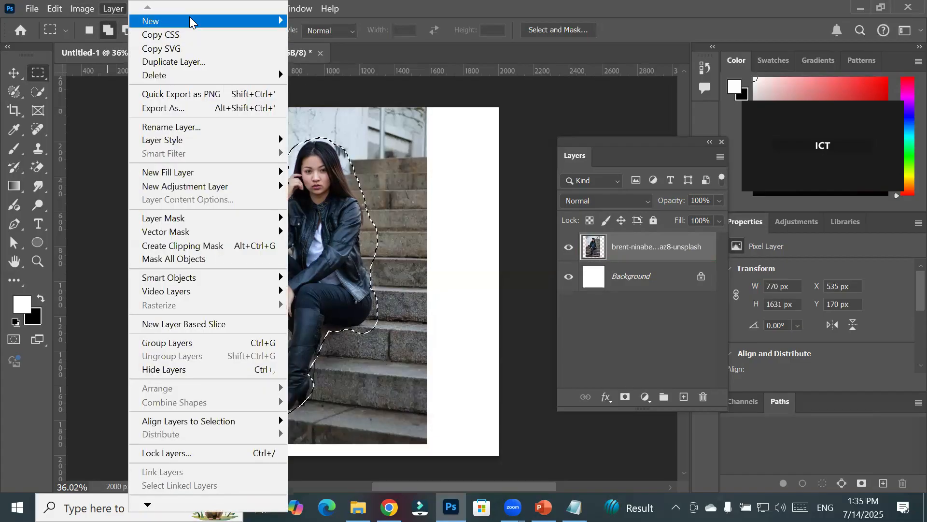
mouse_move(189, 22)
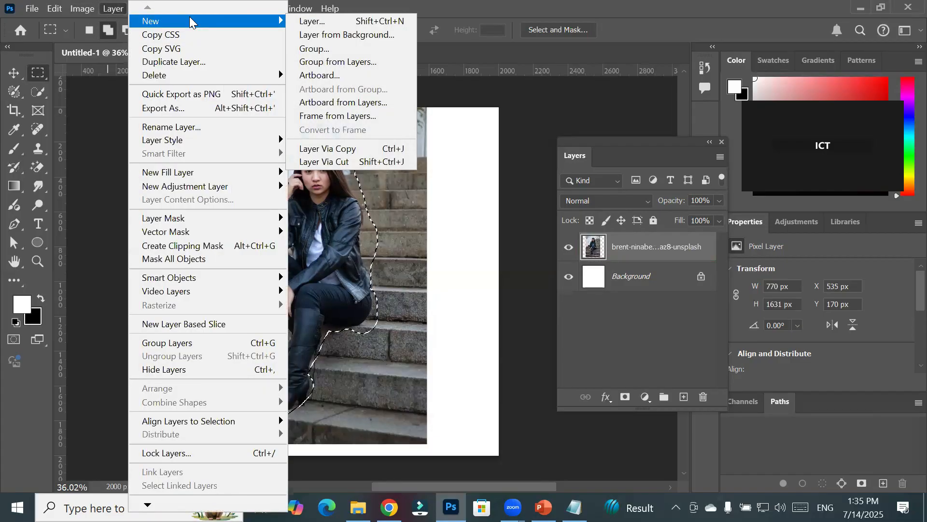
click(382, 150)
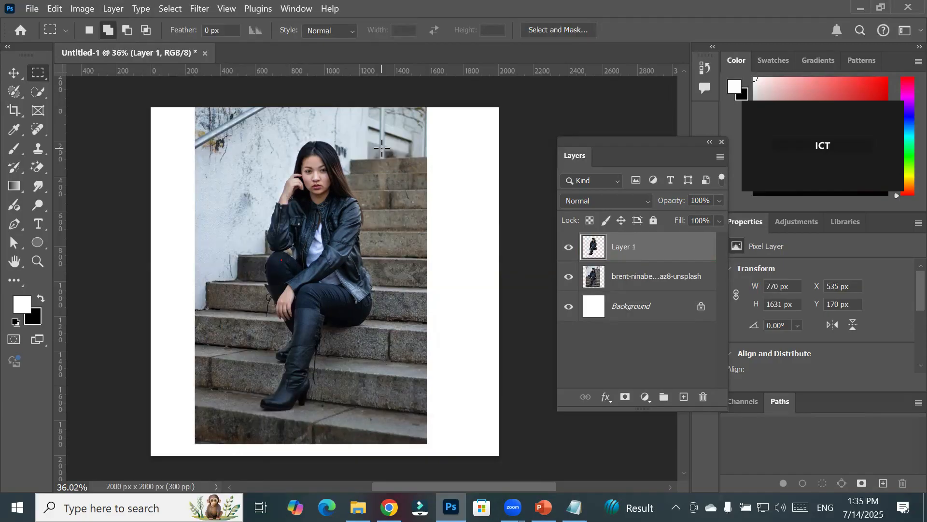
click(567, 278)
click(567, 278)
click(568, 277)
click(568, 278)
click(569, 276)
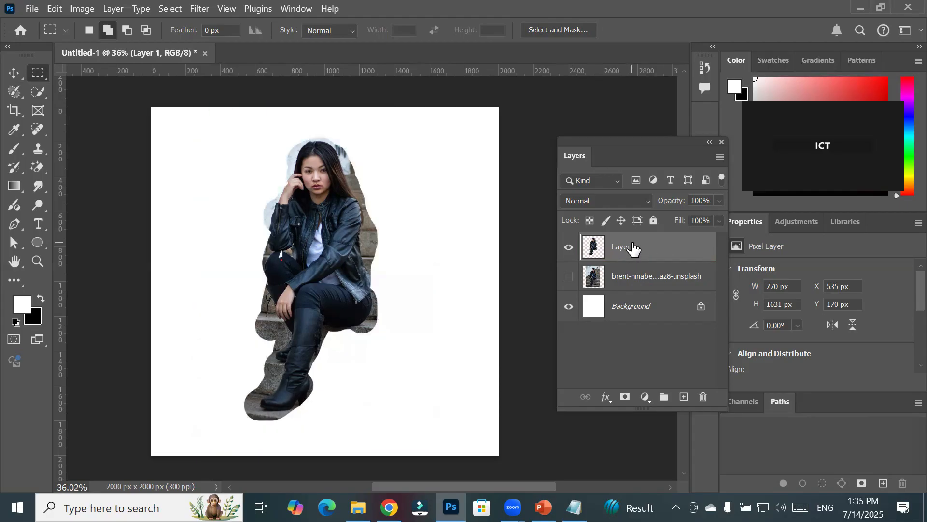
key(ctrl+z)
key(ctrl+z)
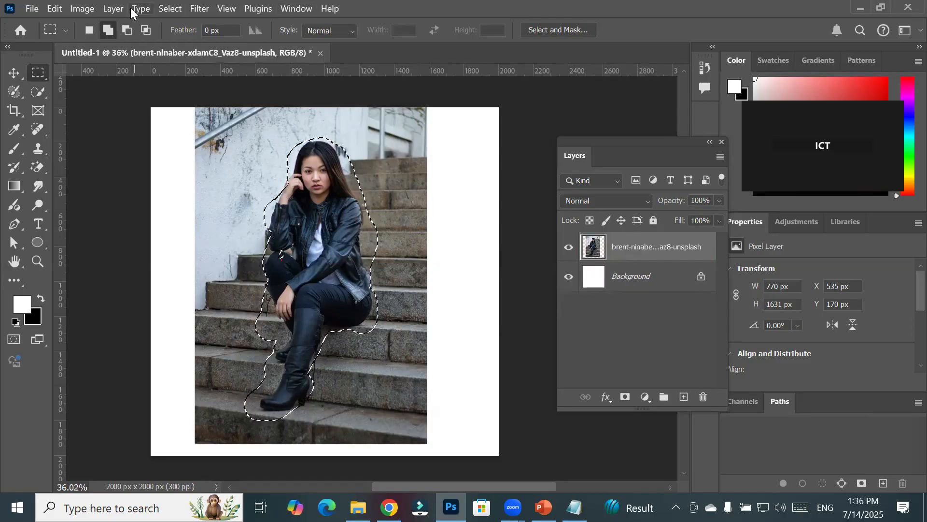
- Try Layer Via Cut on the selected woman, hide the new layer to inspect the photo beneath, and undo the cut
click(113, 8)
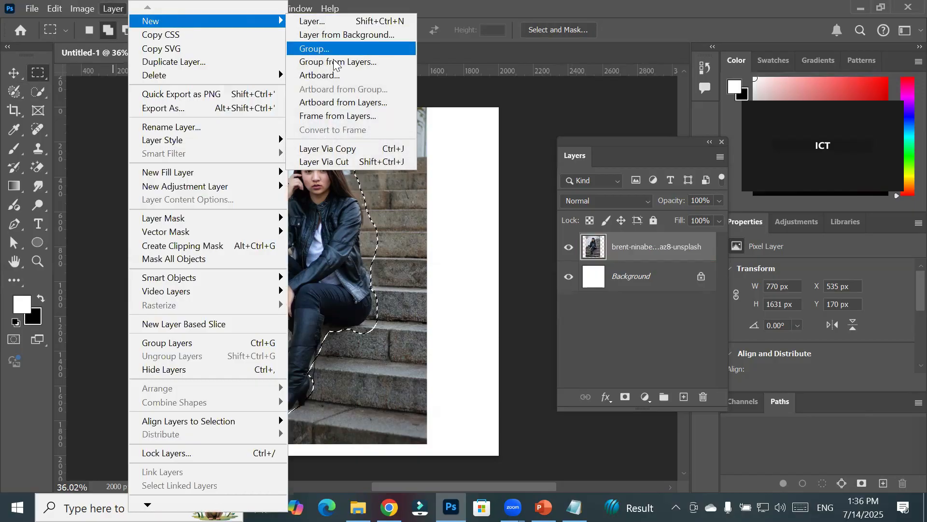
click(368, 162)
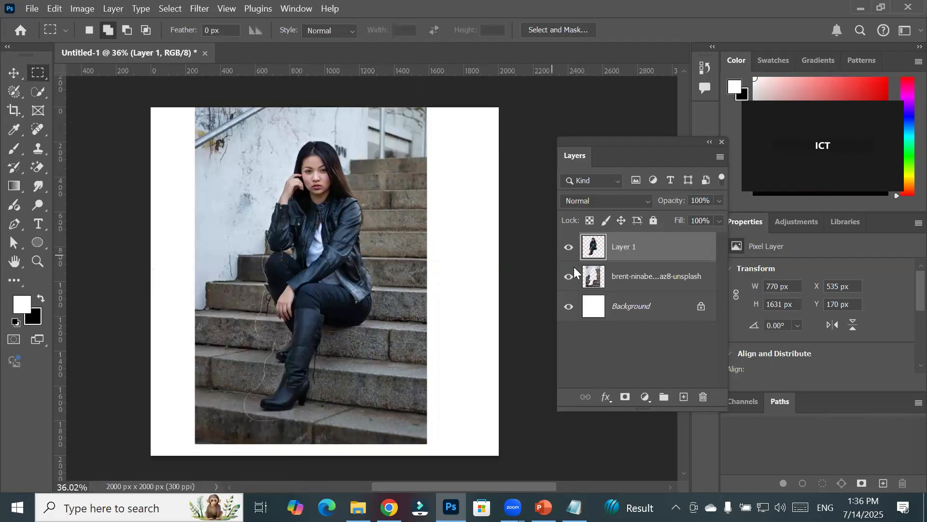
click(569, 248)
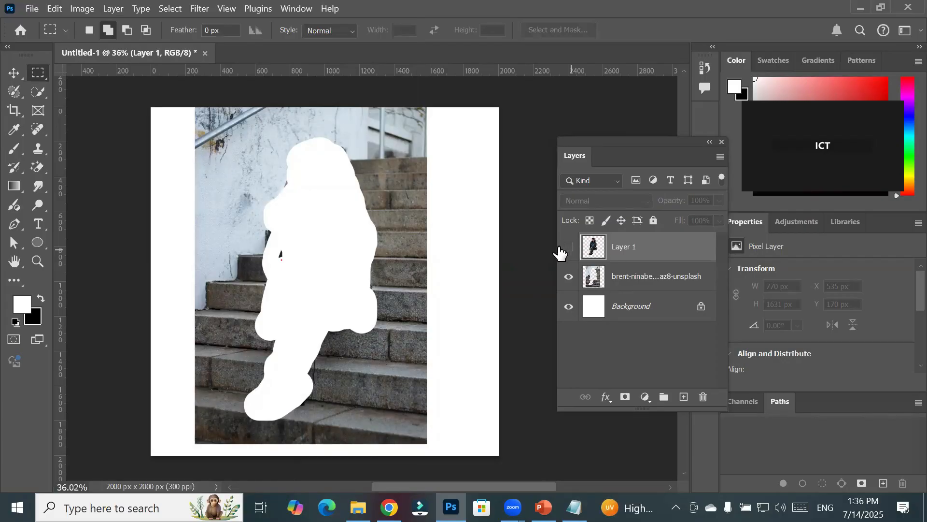
click(568, 250)
key(ctrl+z)
key(ctrl+z)
key(ctrl+z)
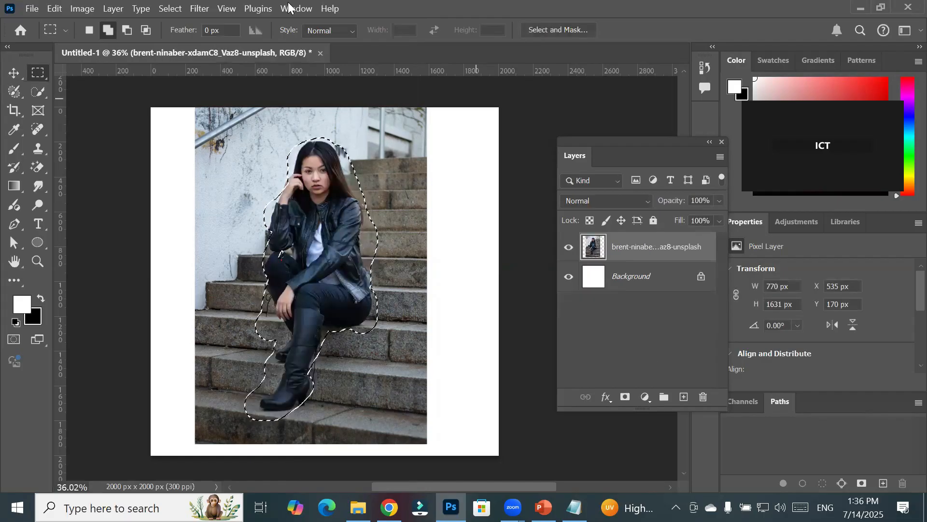
- Clear the selection around the woman, leaving the photo layer active
click(111, 8)
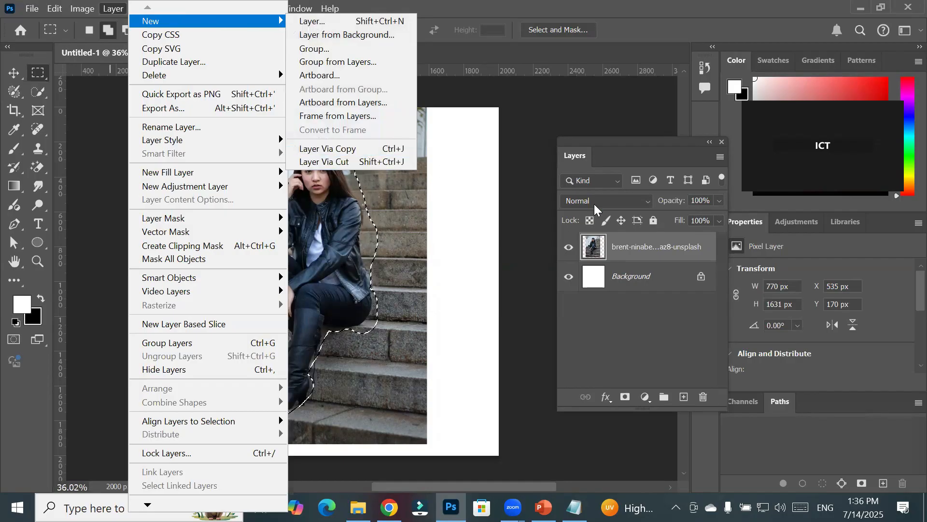
click(597, 249)
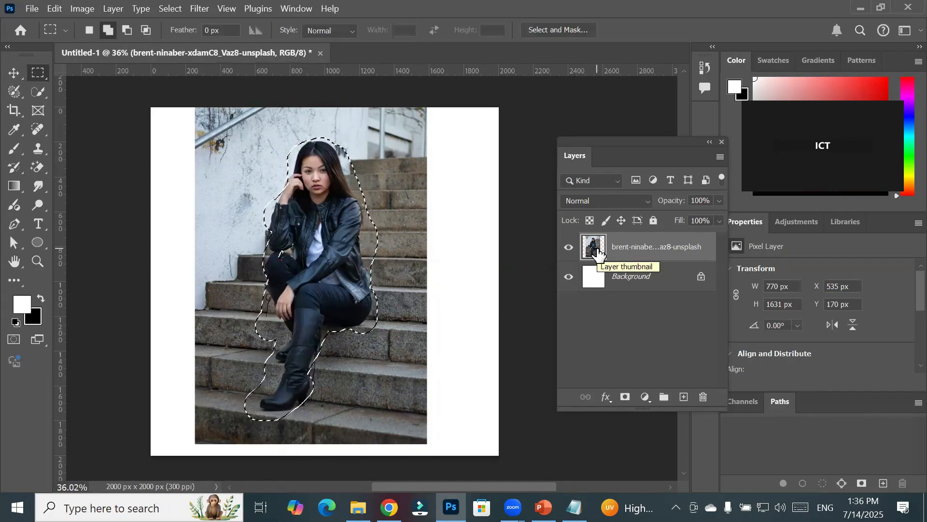
click(544, 297)
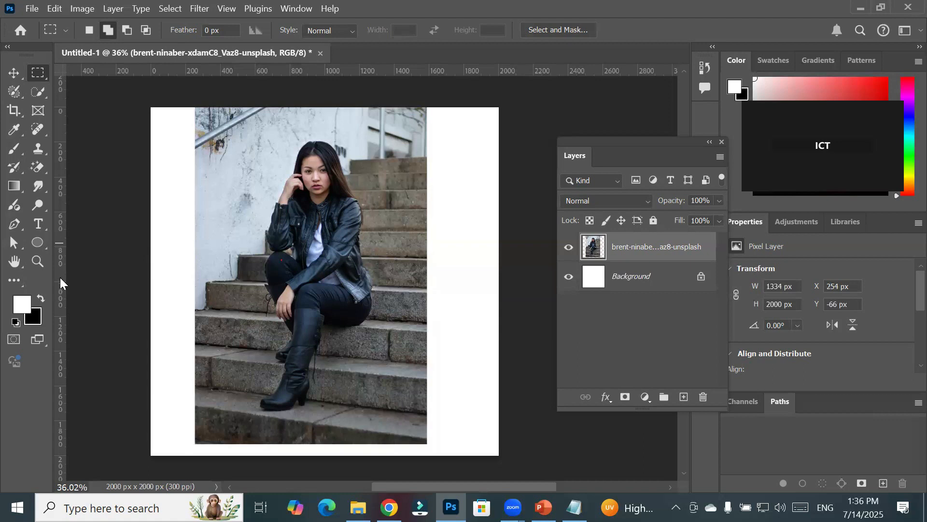
- Trace a closed straight-segment outline around the seated woman with the Pen tool in Shape mode, about 647 × 1559 px
click(15, 224)
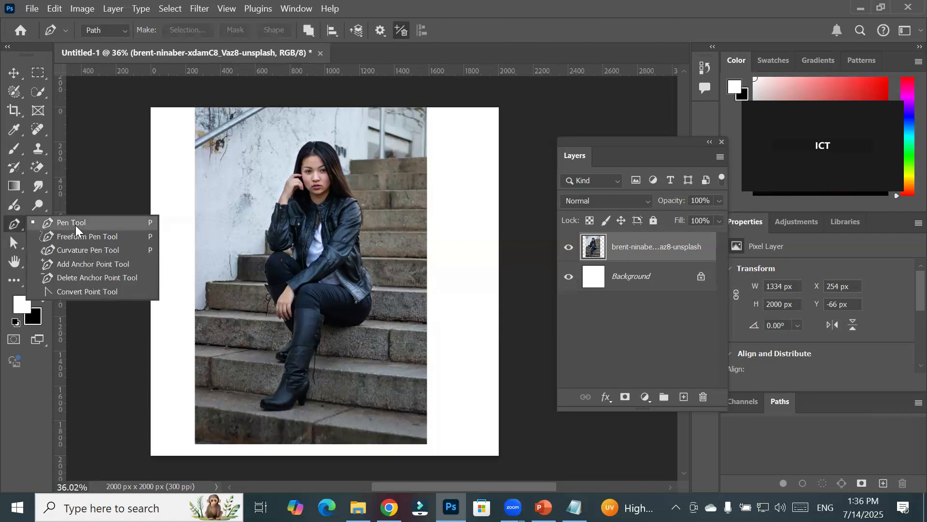
click(76, 225)
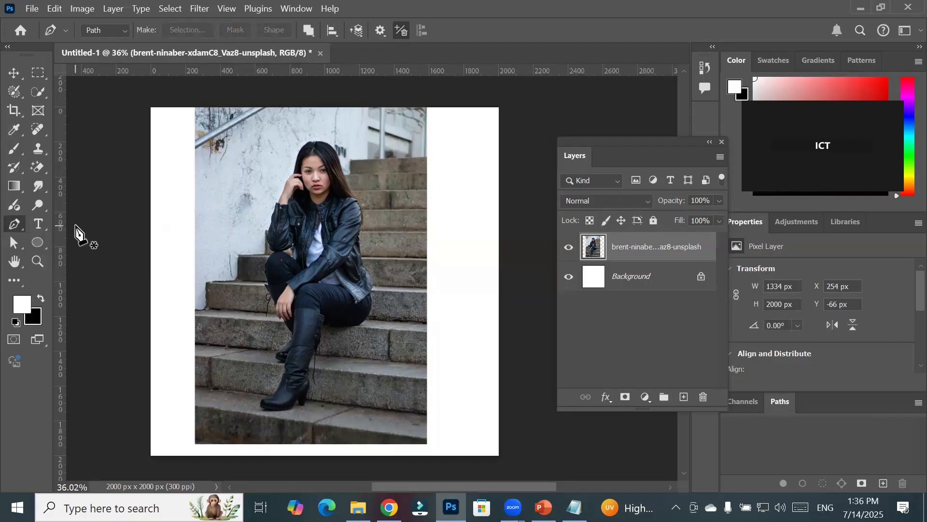
click(124, 31)
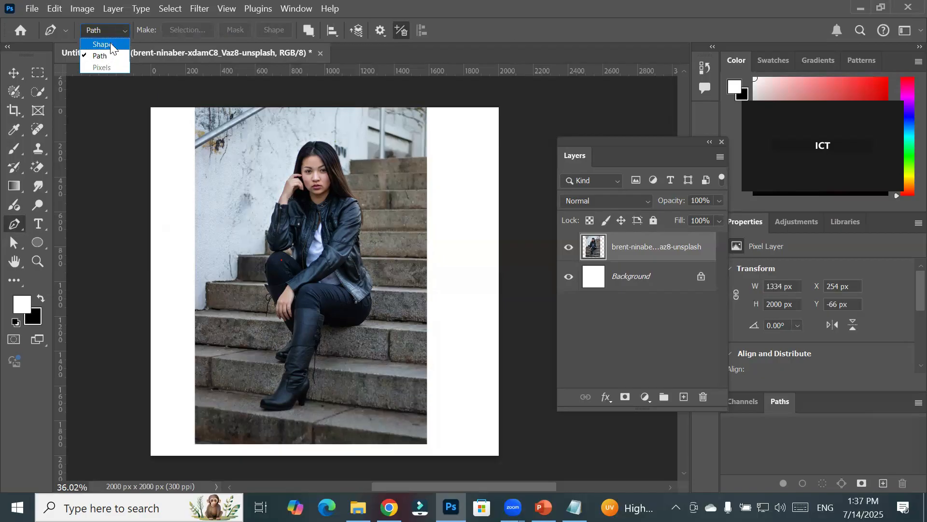
click(110, 44)
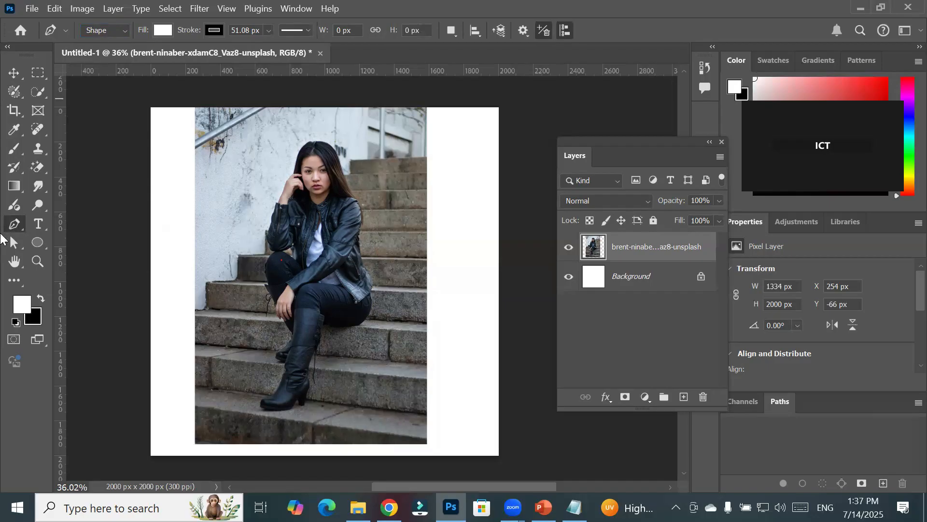
click(264, 262)
click(269, 221)
click(288, 174)
click(302, 141)
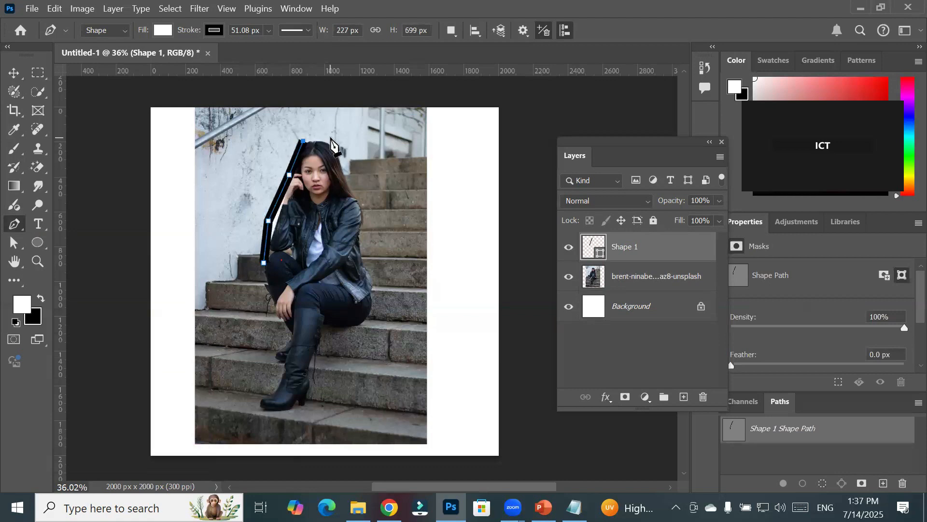
click(330, 138)
click(351, 176)
click(363, 207)
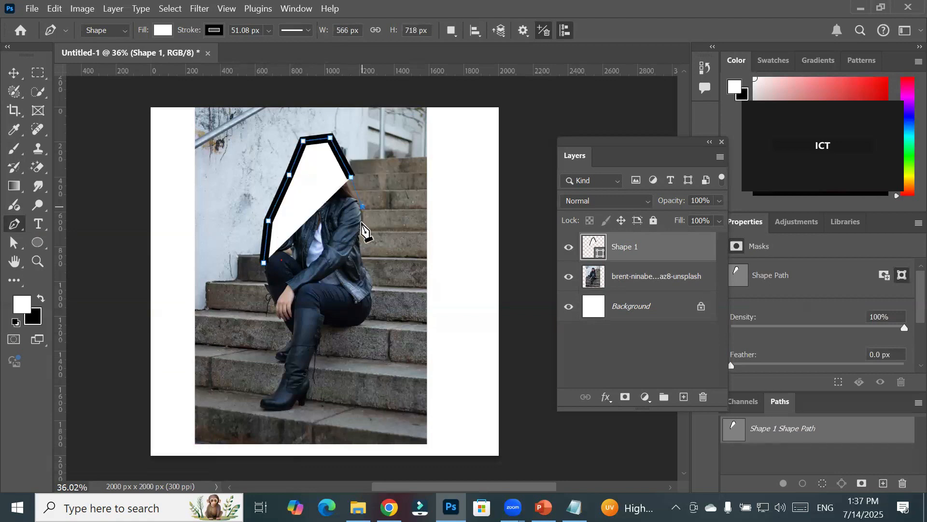
click(364, 238)
click(365, 265)
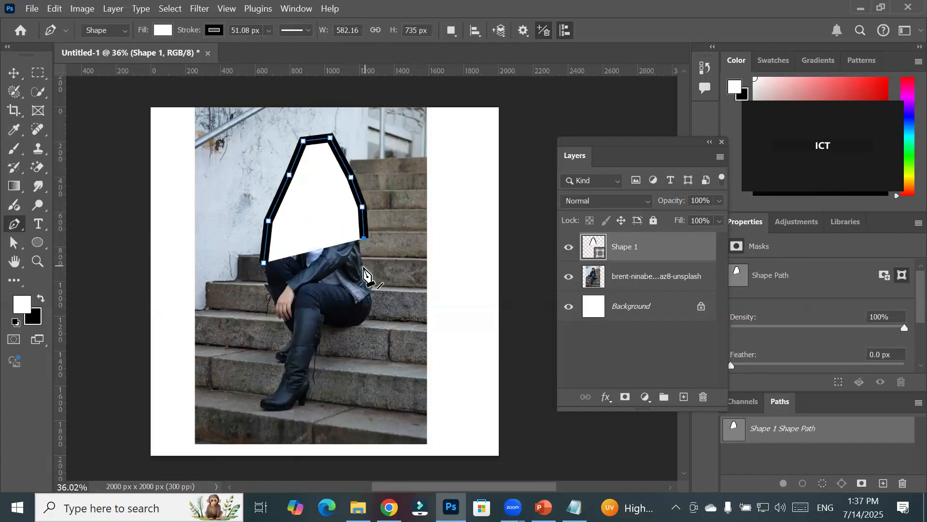
click(373, 286)
click(372, 307)
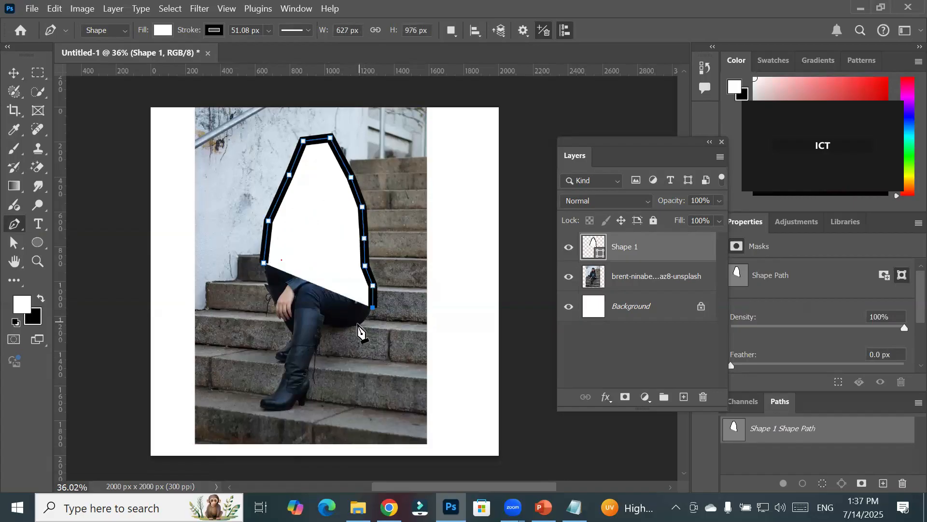
click(351, 328)
click(318, 340)
click(311, 374)
click(307, 395)
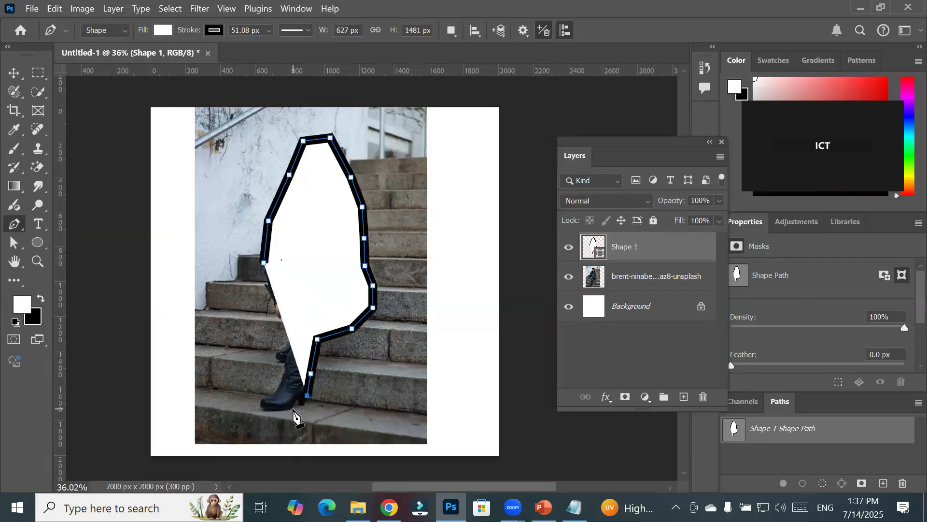
click(293, 409)
click(263, 409)
click(260, 399)
click(278, 372)
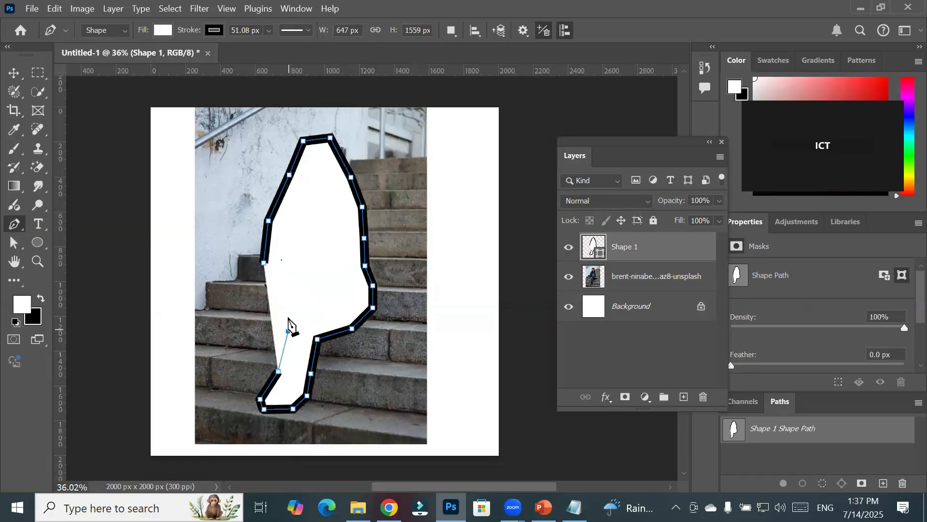
click(289, 331)
click(283, 287)
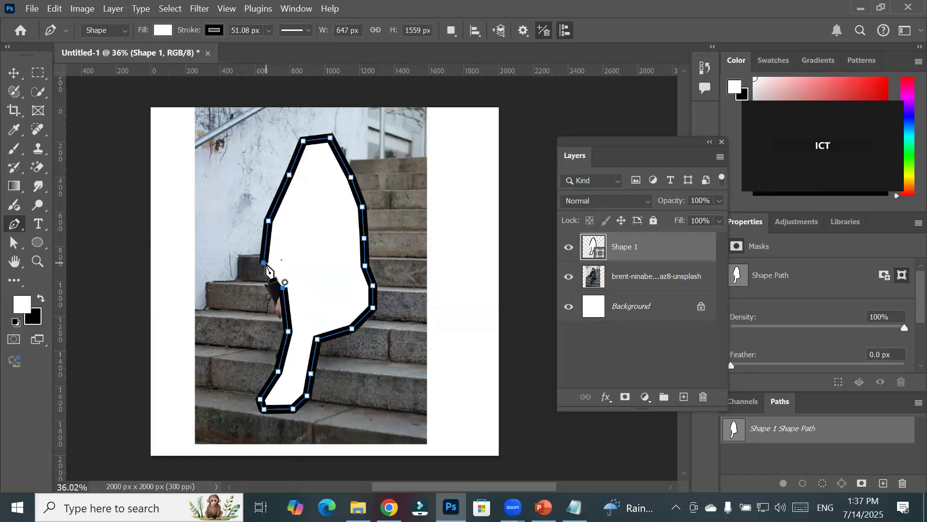
click(265, 264)
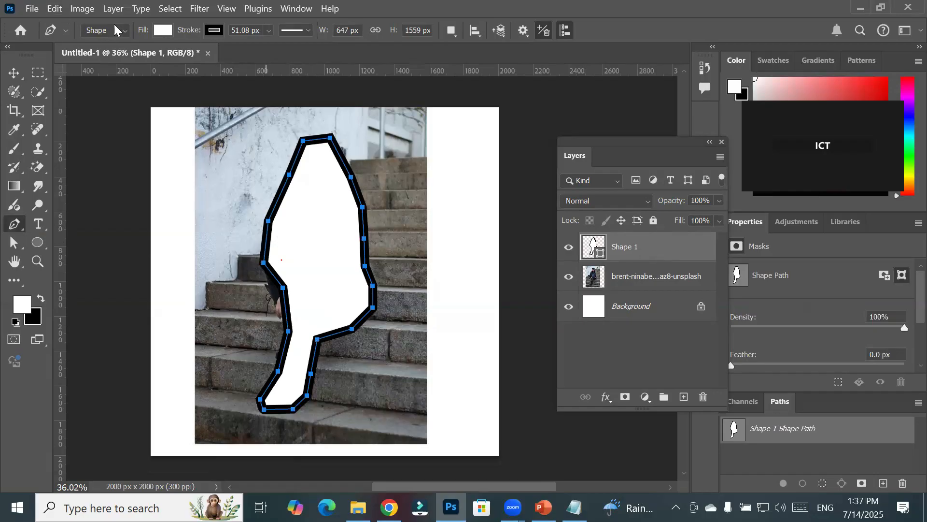
- Remove the fill from the outline shape around the woman and make its stroke white
click(162, 30)
click(74, 56)
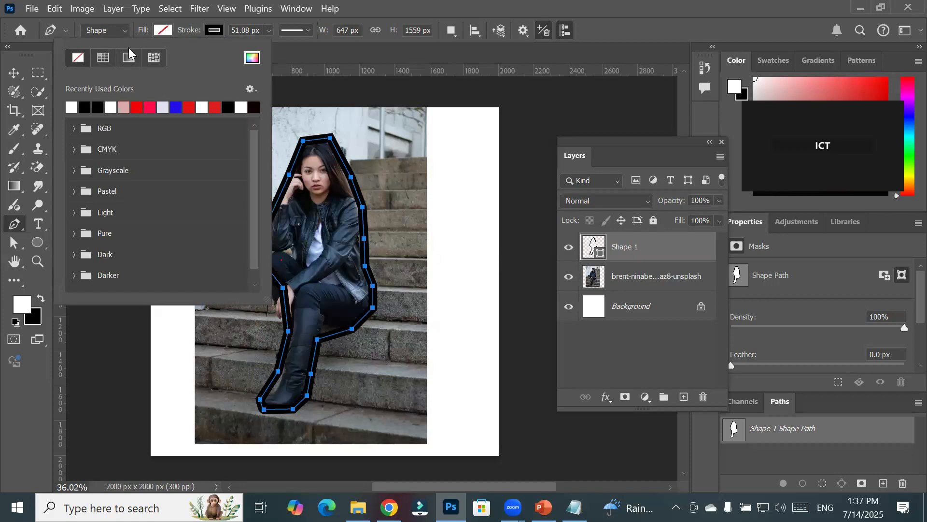
click(214, 30)
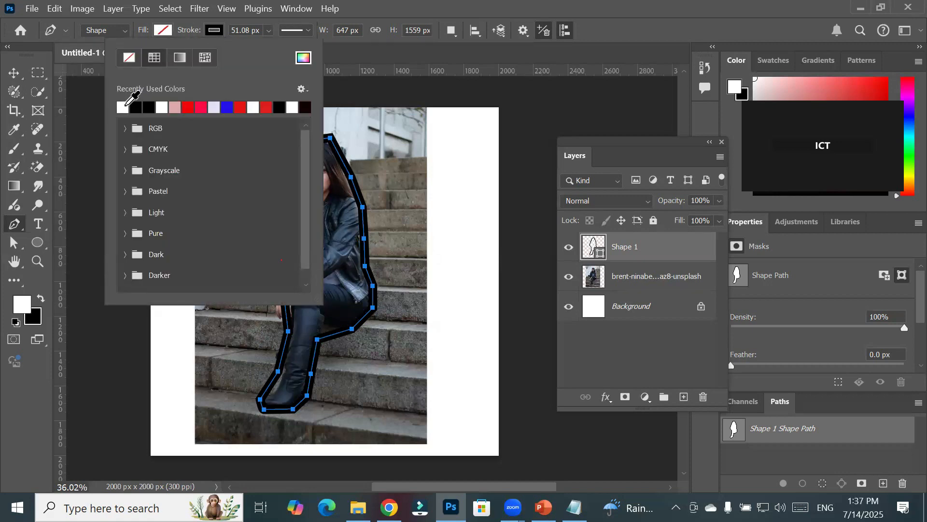
click(123, 107)
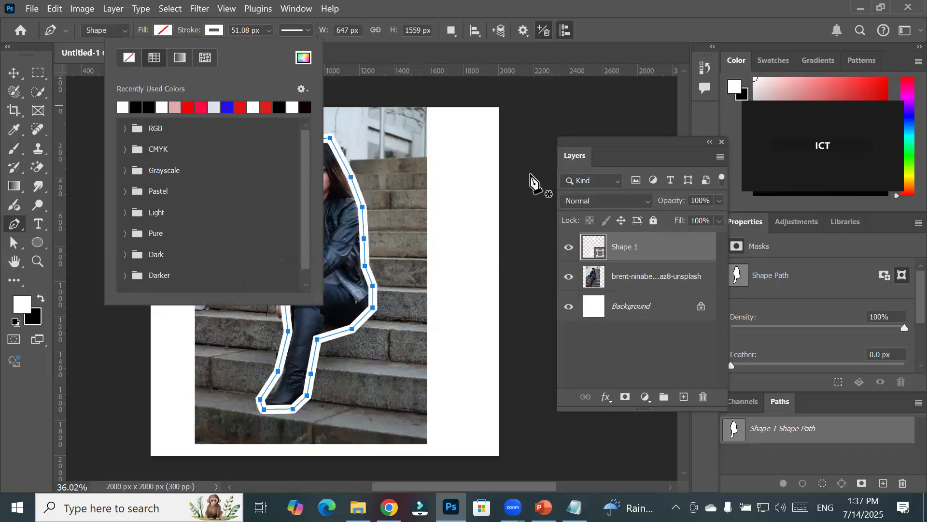
click(614, 243)
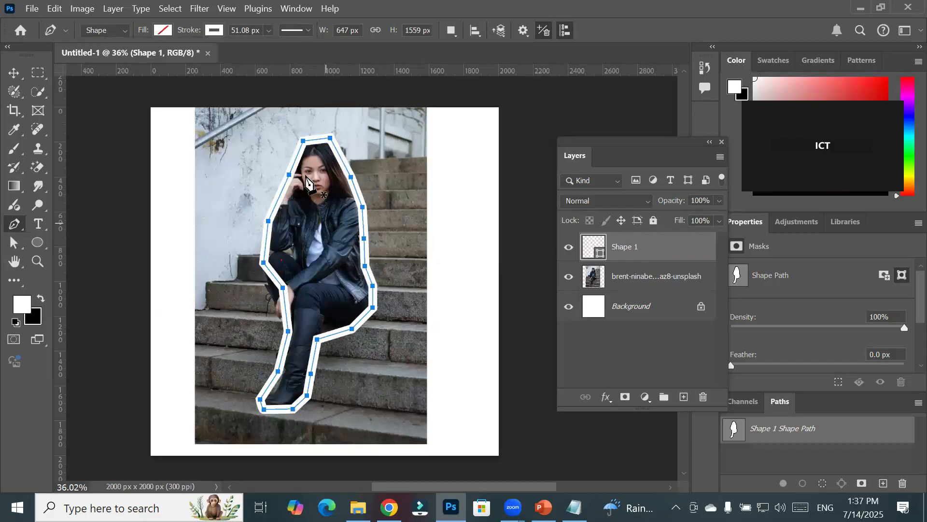
- Reduce the outline's stroke width to 15.60 px
scroll(309, 155, up, 2)
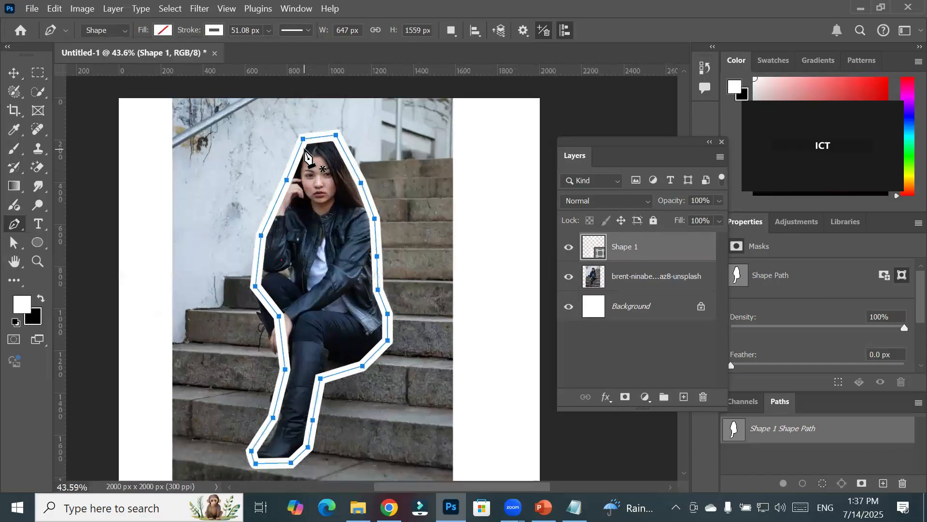
click(268, 30)
mouse_move(279, 48)
mouse_down()
mouse_move(258, 49)
mouse_move(270, 52)
mouse_up()
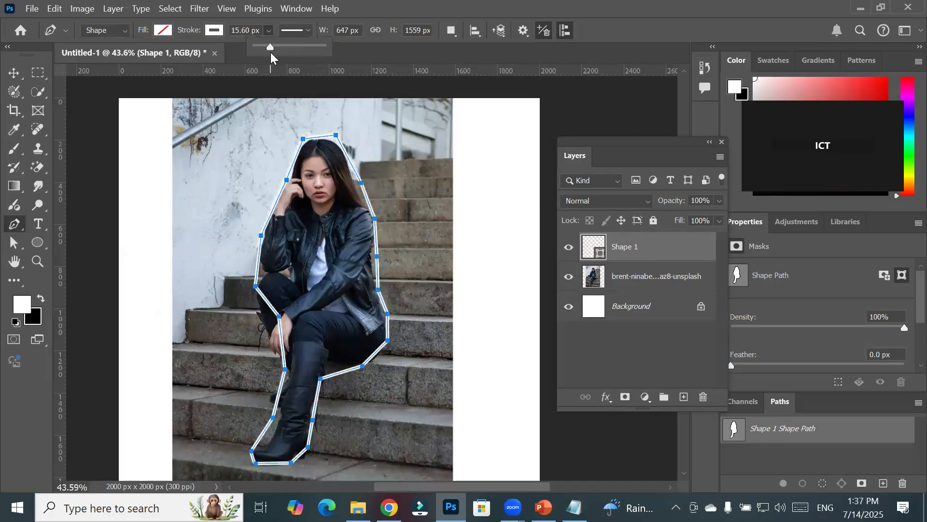
- Use the Direct Selection Tool to move the two anchor points above the head and the one beside the hair closer to her
scroll(354, 146, up, 5)
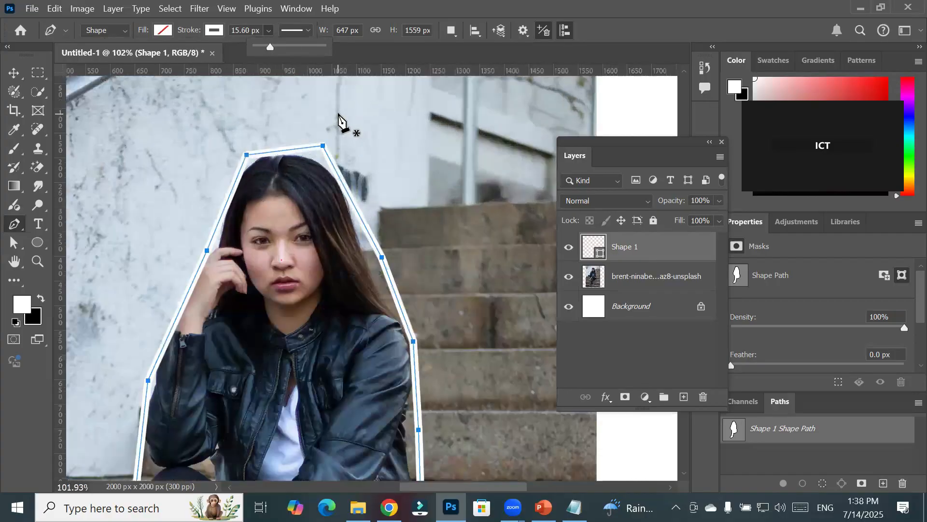
scroll(339, 119, up, 1)
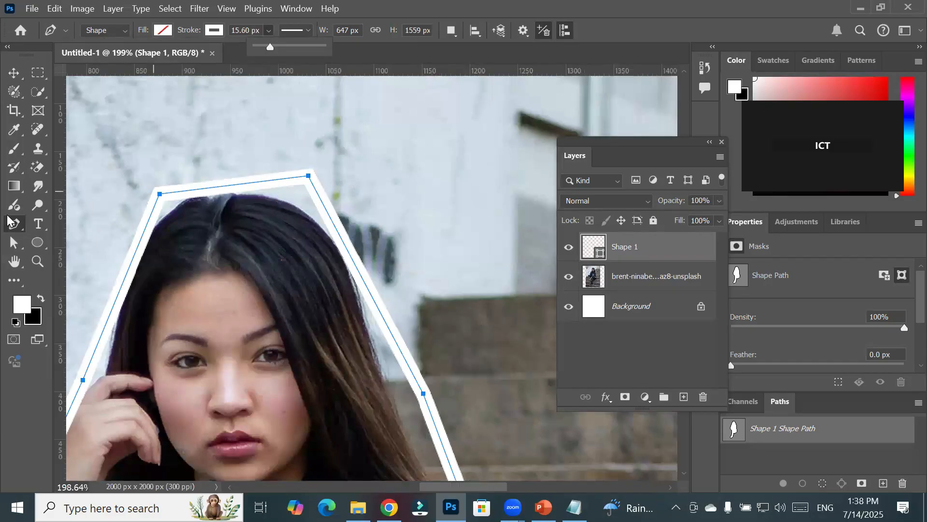
click(13, 244)
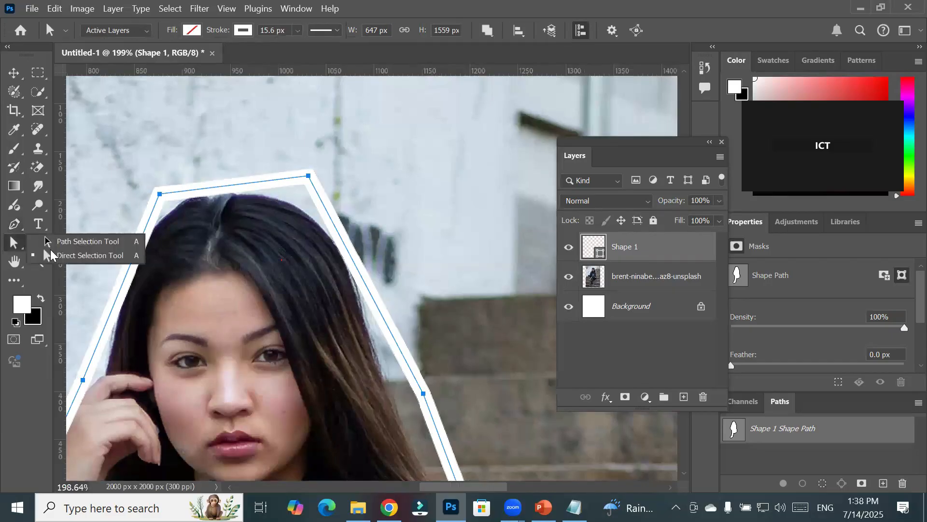
click(77, 244)
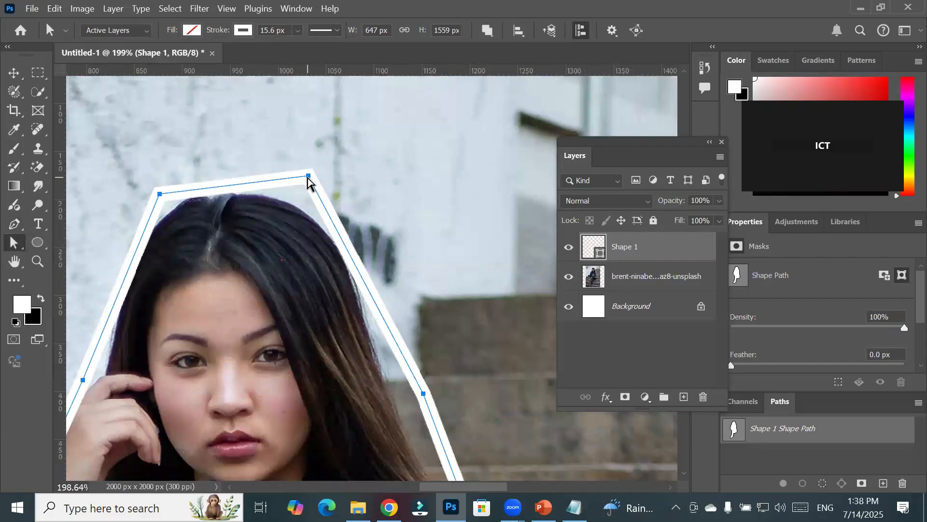
drag(309, 176, 297, 203)
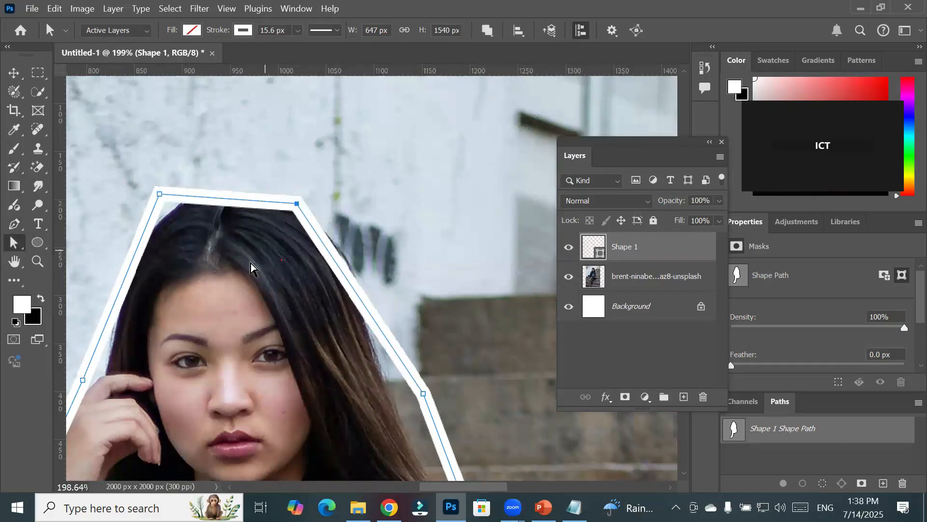
click(160, 194)
drag(161, 194, 165, 208)
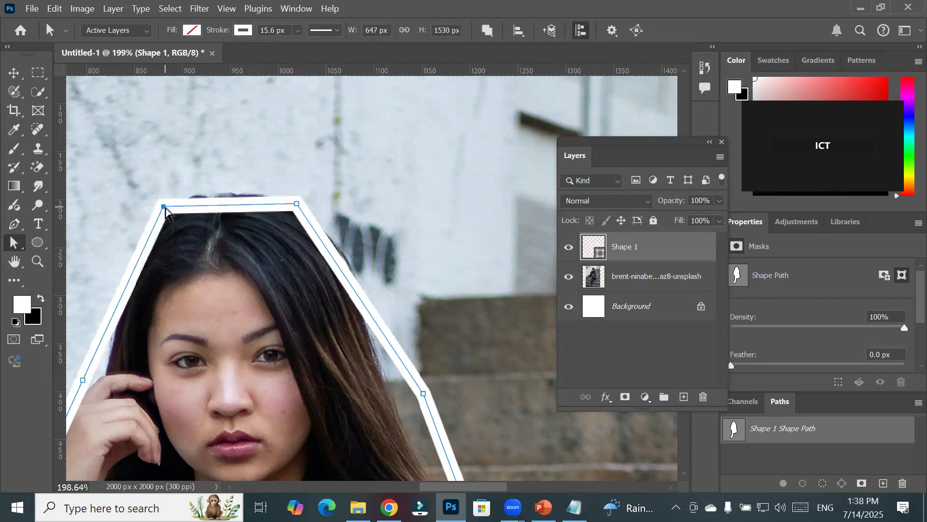
drag(427, 395, 396, 402)
- Move the anchor point in front of the boot's shaft down to the ankle so the outline follows the boot
scroll(430, 295, down, 2)
scroll(430, 295, down, 5)
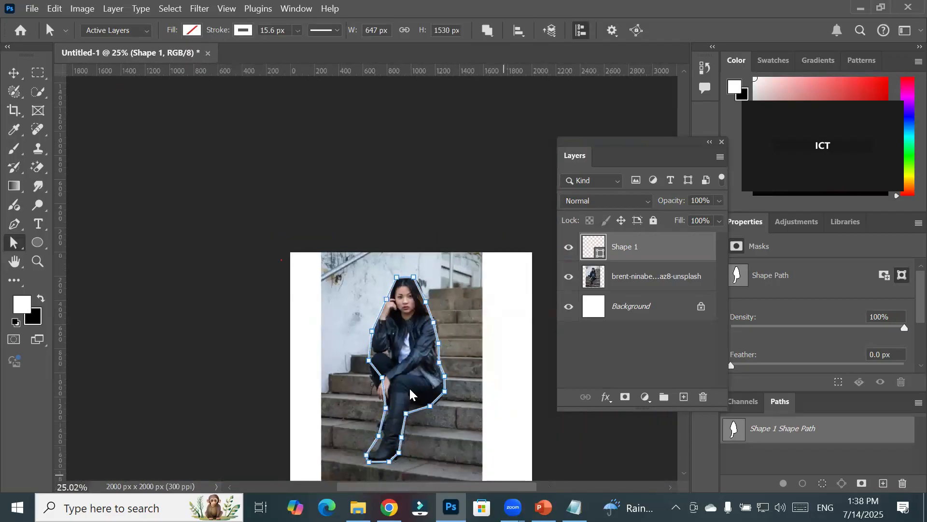
drag(310, 227, 293, 191)
scroll(262, 218, up, 4)
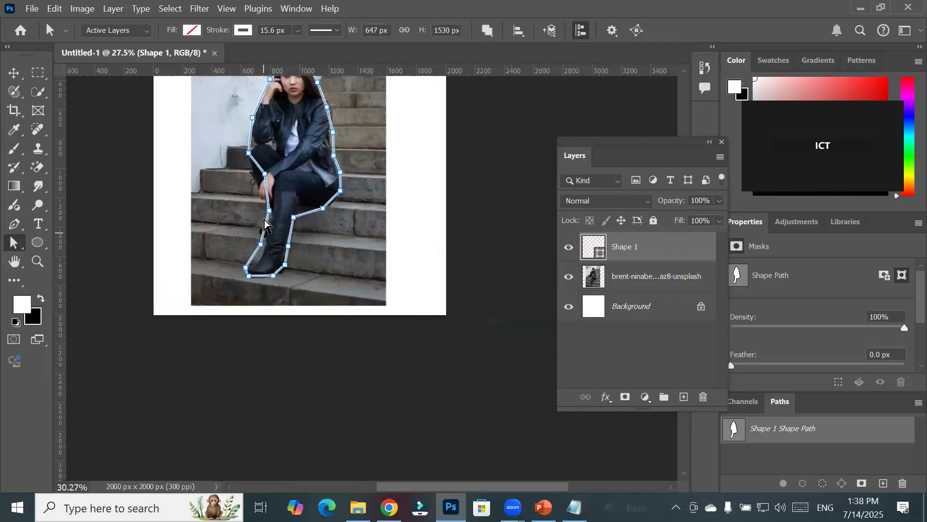
scroll(262, 218, up, 1)
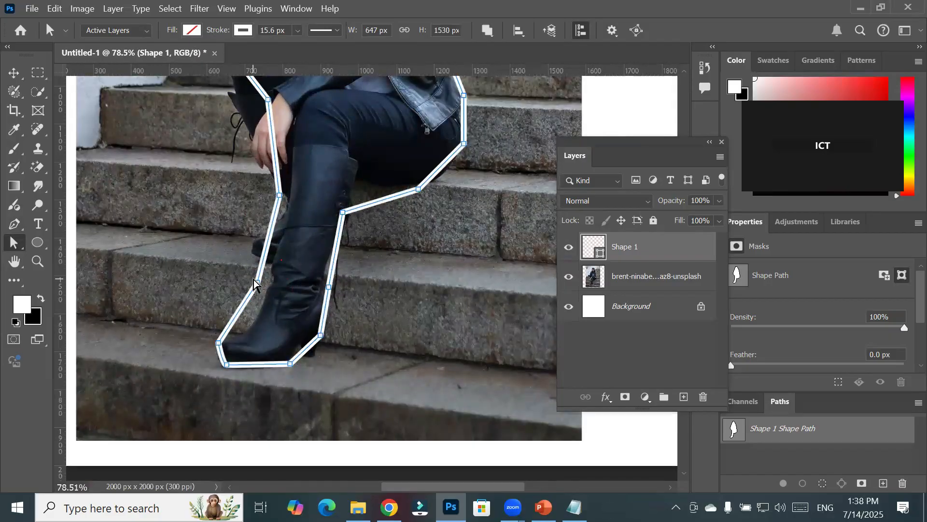
drag(257, 282, 256, 321)
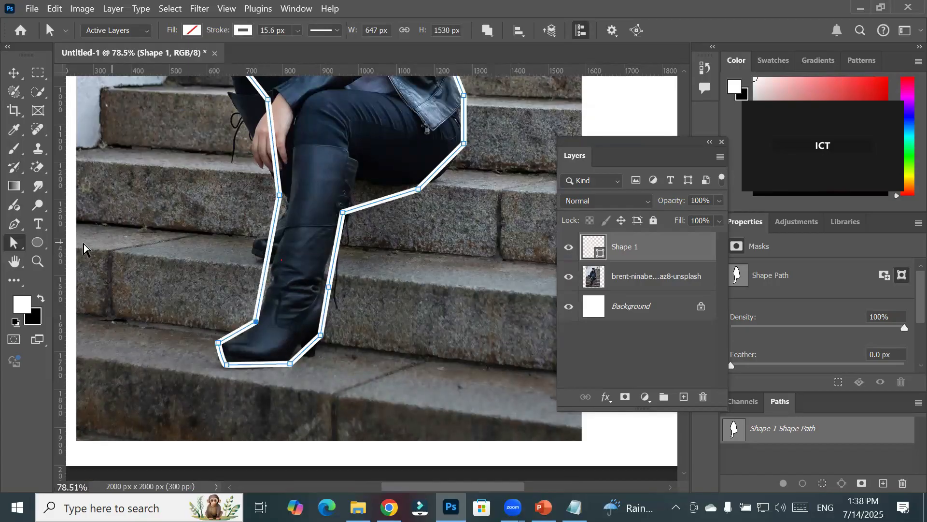
scroll(217, 344, up, 5)
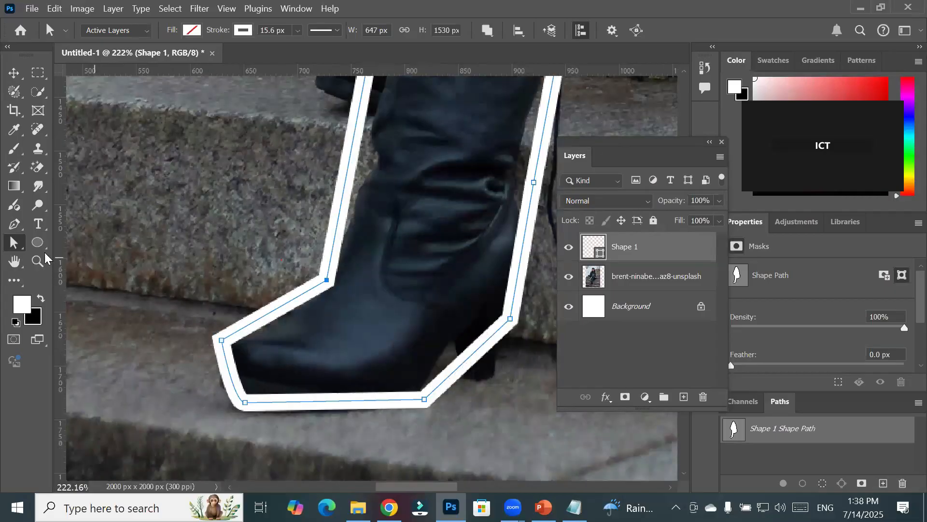
click(15, 230)
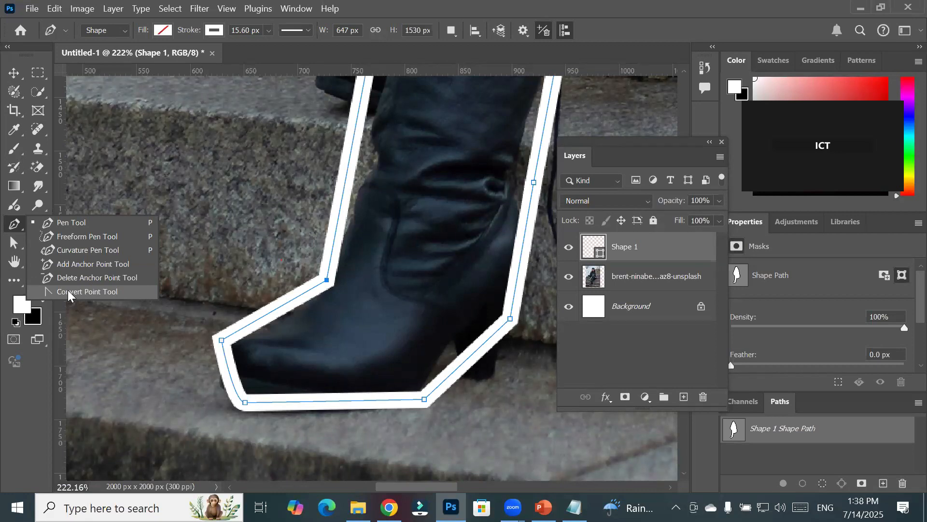
click(13, 241)
- Toggle the Shape 1 layer's visibility to compare the photo with and without the white outline
scroll(473, 270, down, 10)
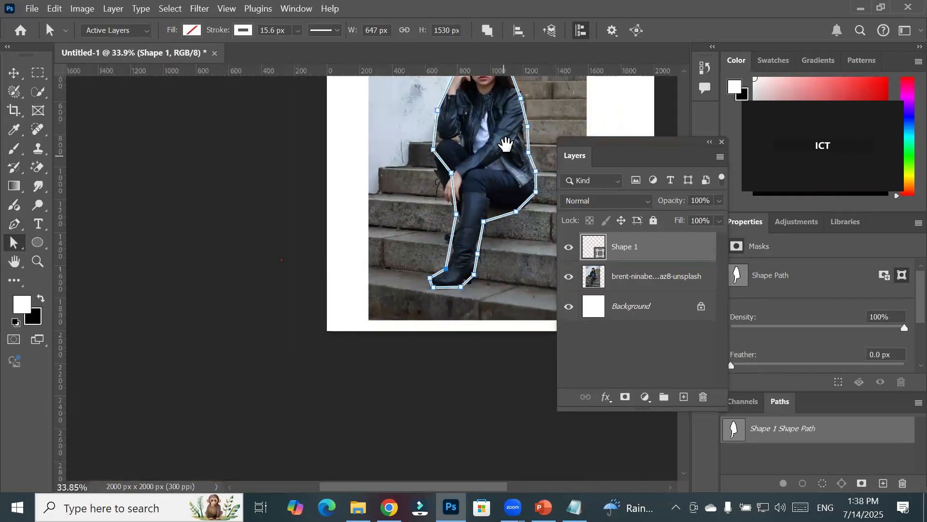
scroll(439, 197, up, 5)
scroll(439, 197, right, 5)
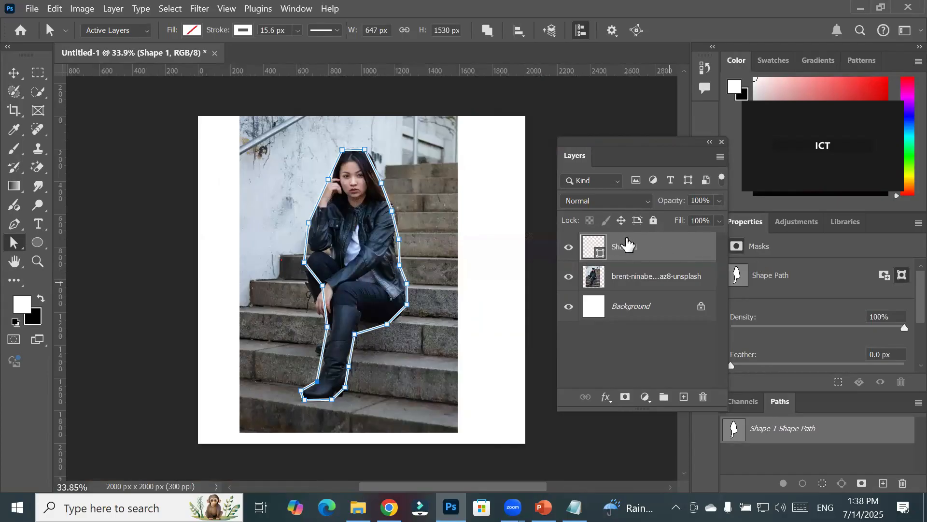
click(575, 249)
click(574, 249)
scroll(442, 188, up, 3)
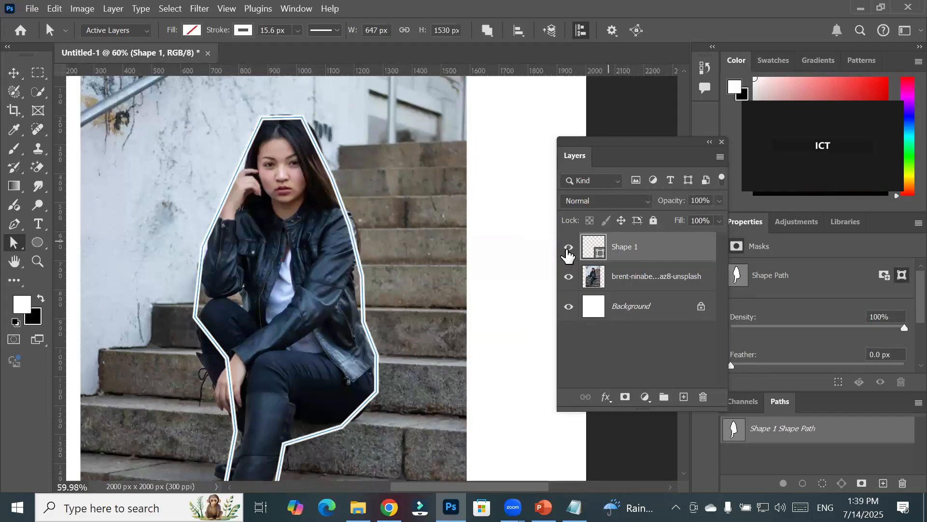
click(568, 249)
click(568, 249)
click(568, 249)
click(568, 249)
- Hide the photo layer and toggle Shape 1's visibility to inspect the outline alone over the white background, leaving Shape 1 shown
click(569, 277)
click(569, 249)
click(568, 249)
click(569, 248)
click(569, 249)
click(569, 248)
click(569, 249)
click(570, 249)
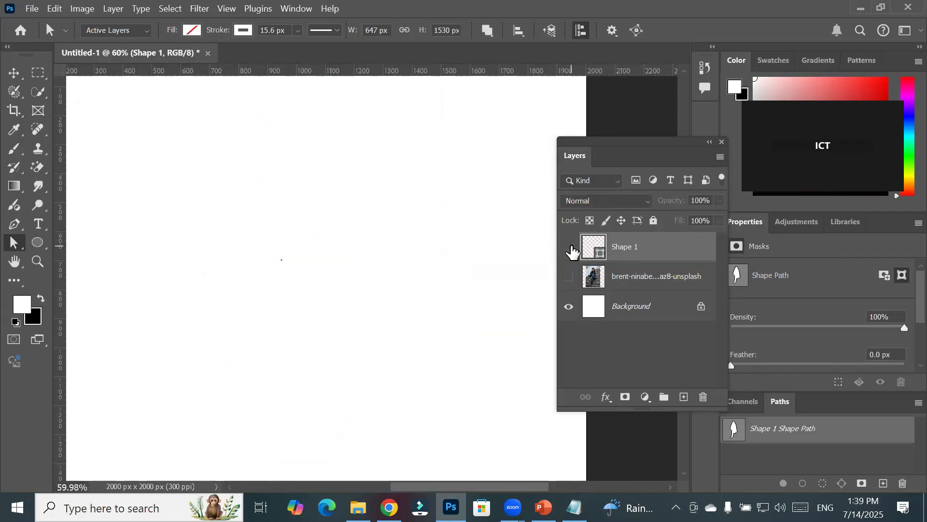
click(570, 249)
click(569, 249)
click(569, 250)
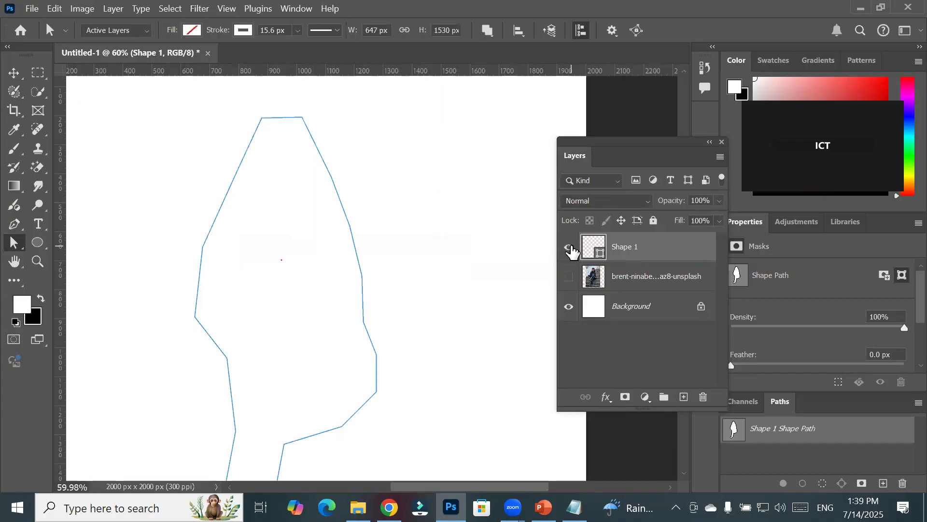
- Change the Shape 1 outline's stroke colour to pinkish red using the recently used colours
click(242, 30)
click(231, 103)
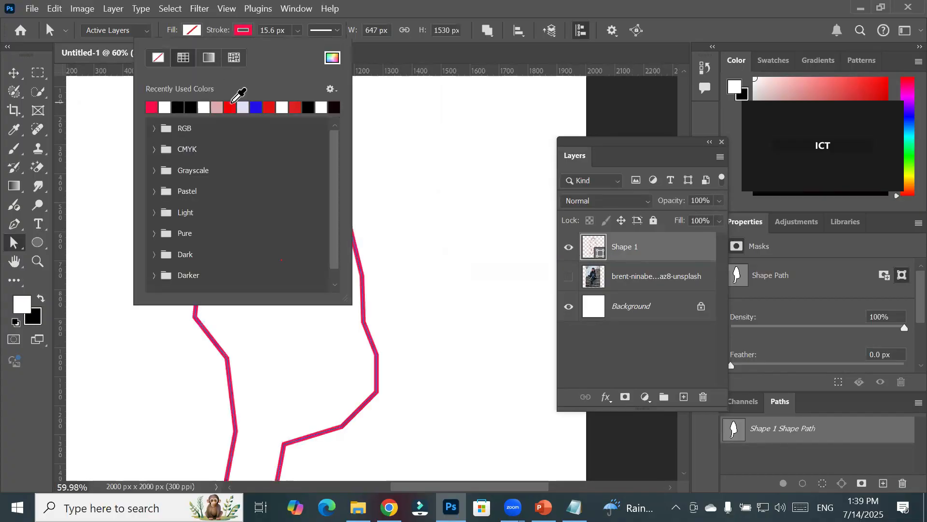
click(621, 249)
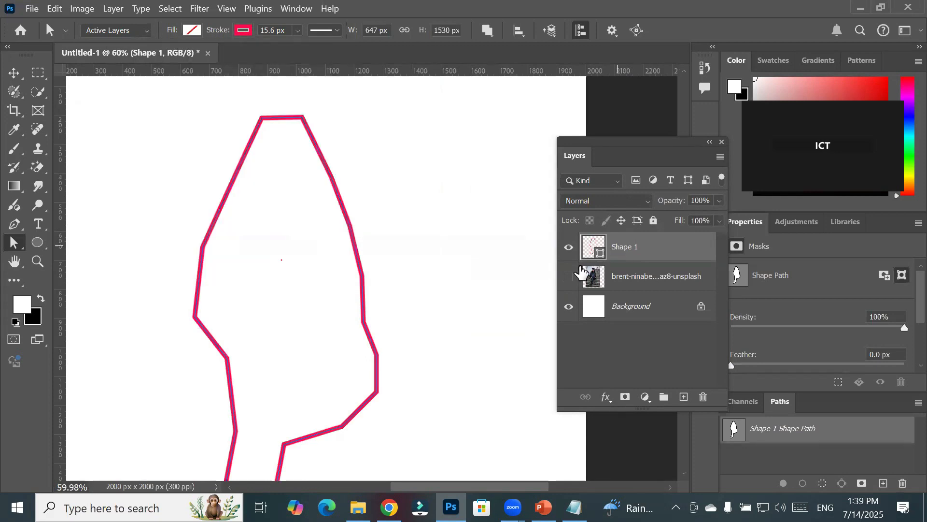
- Toggle the photo layer's visibility to compare the outline alone and over the woman, leaving the photo shown
click(569, 279)
click(569, 279)
click(569, 279)
click(569, 278)
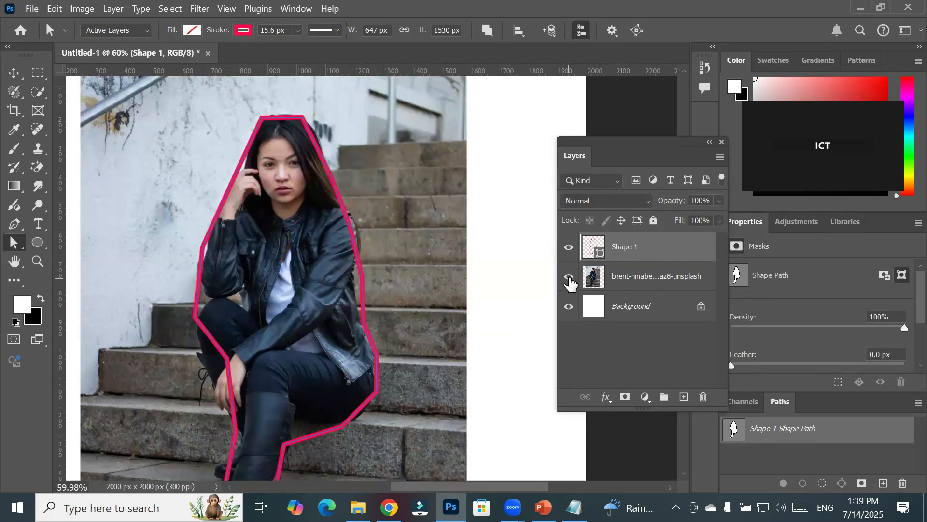
- Delete the Shape 1 layer containing the woman's outline
scroll(435, 331, down, 2)
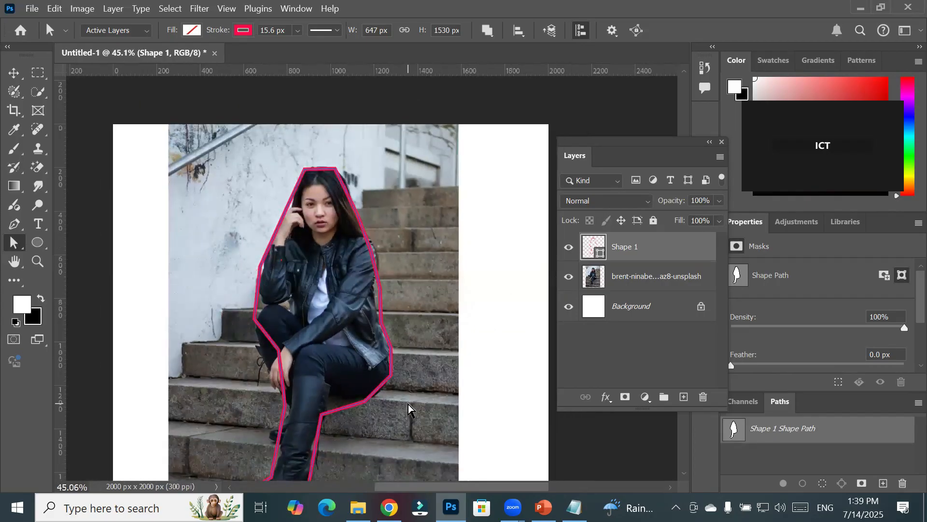
drag(407, 395, 394, 346)
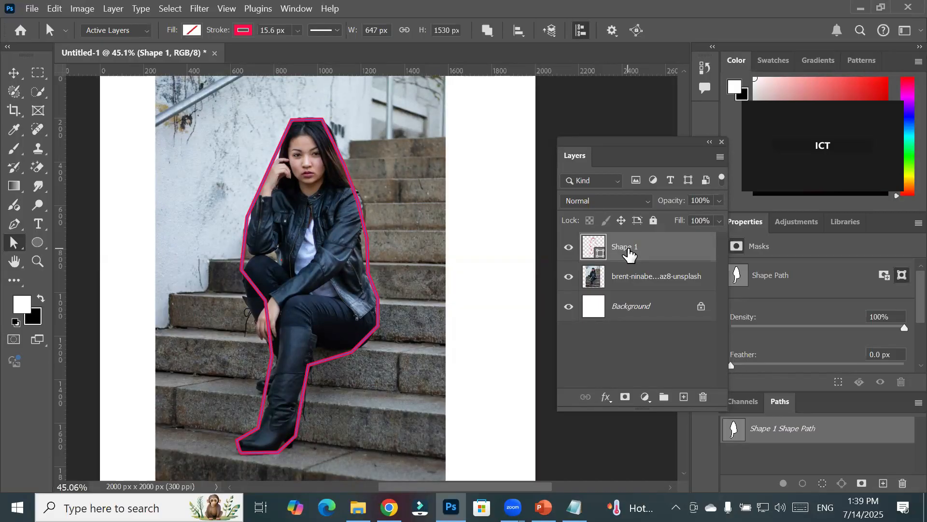
click(703, 396)
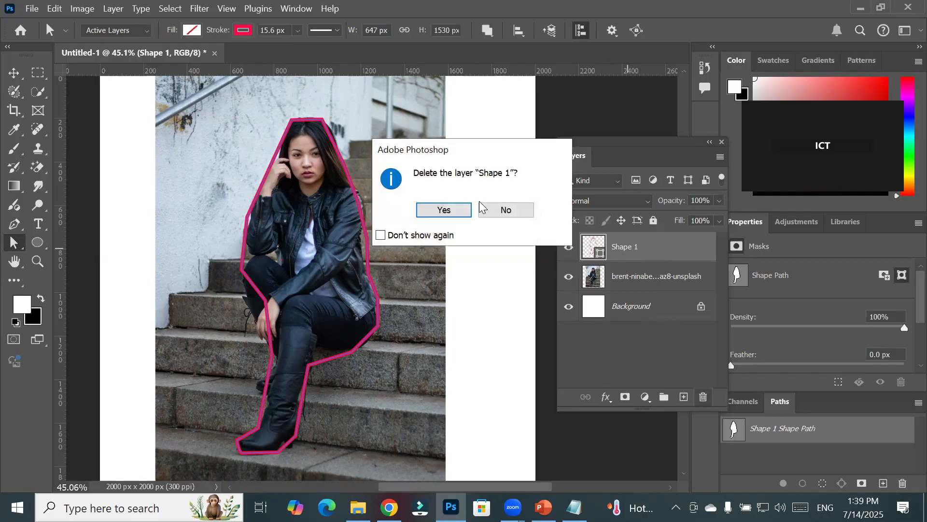
click(457, 211)
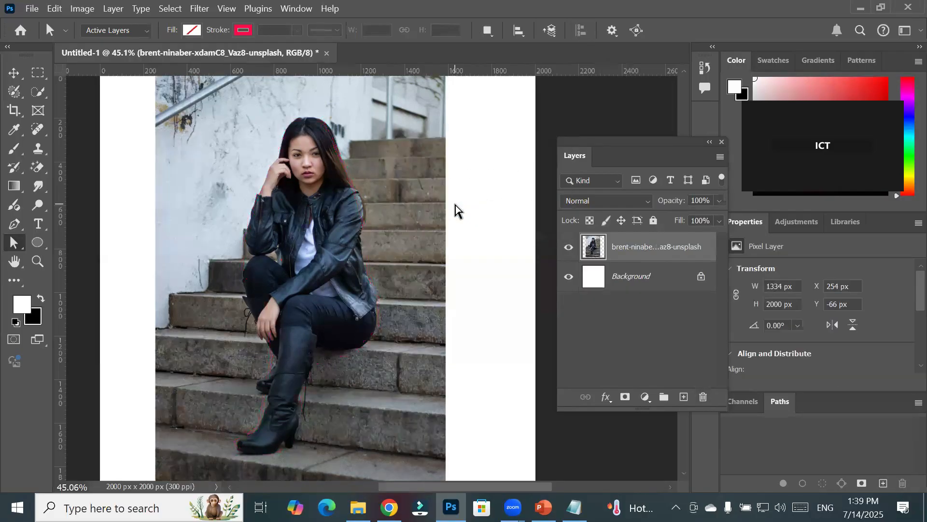
- Select the Pen Tool and switch its mode from Shape to Path
click(12, 225)
click(12, 226)
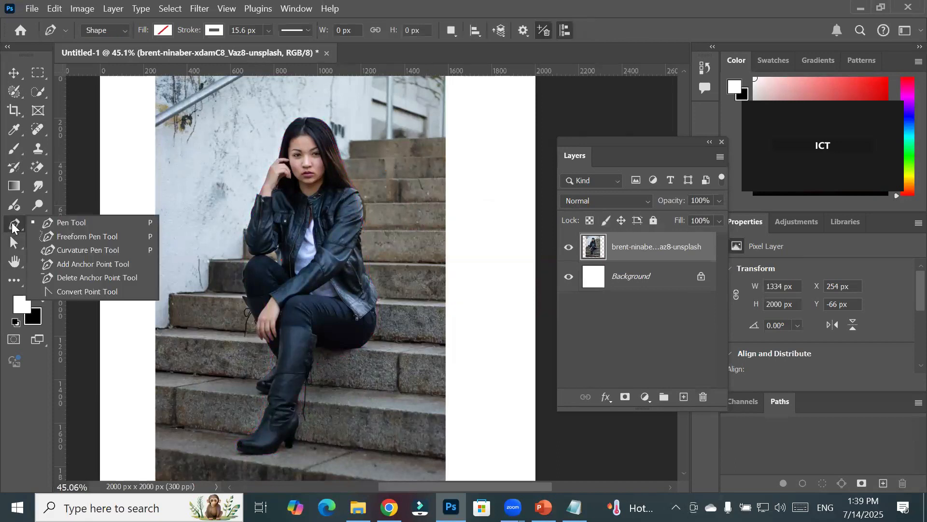
click(58, 222)
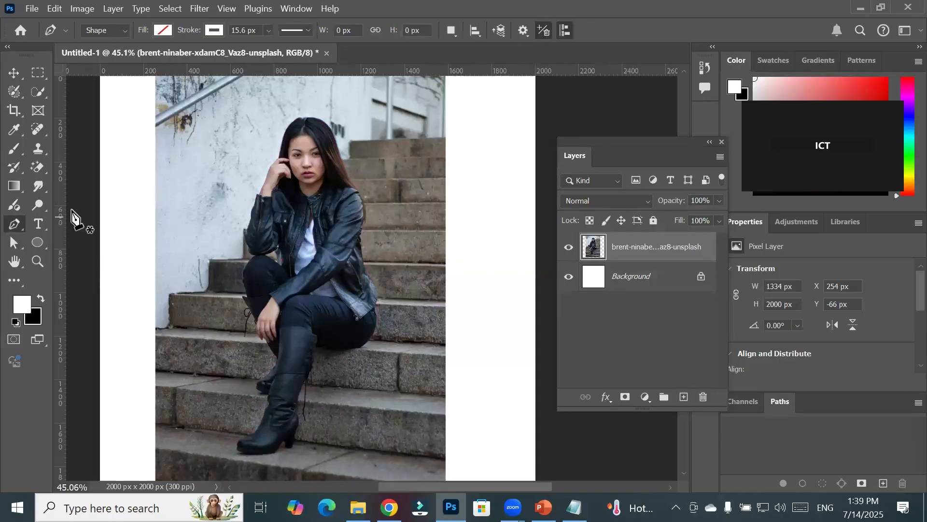
click(124, 30)
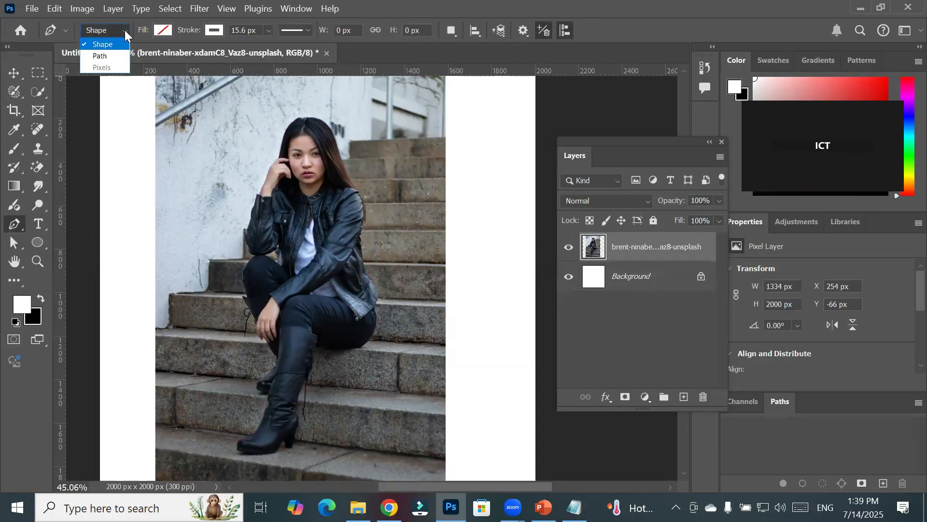
click(119, 57)
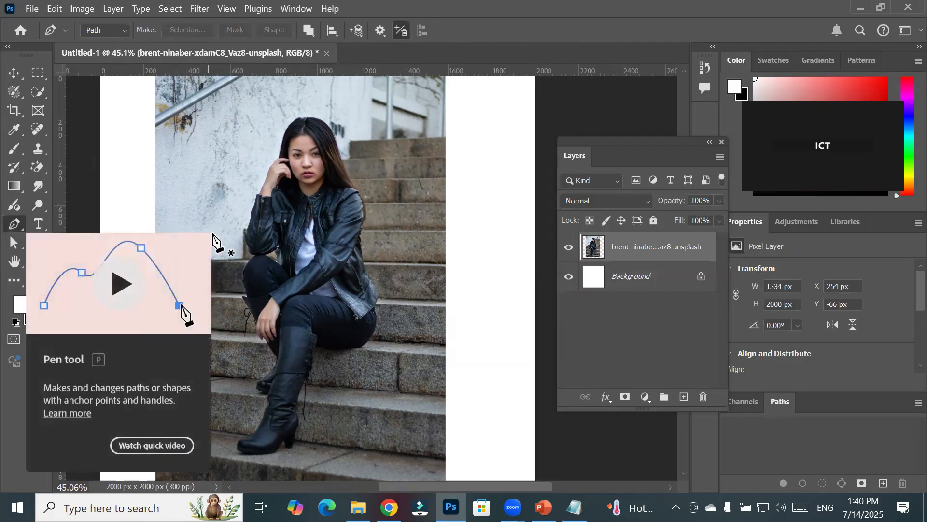
- Start a path on the outer edge of the raised arm's sleeve and trace it up and around the cuff's corner
scroll(243, 195, up, 5)
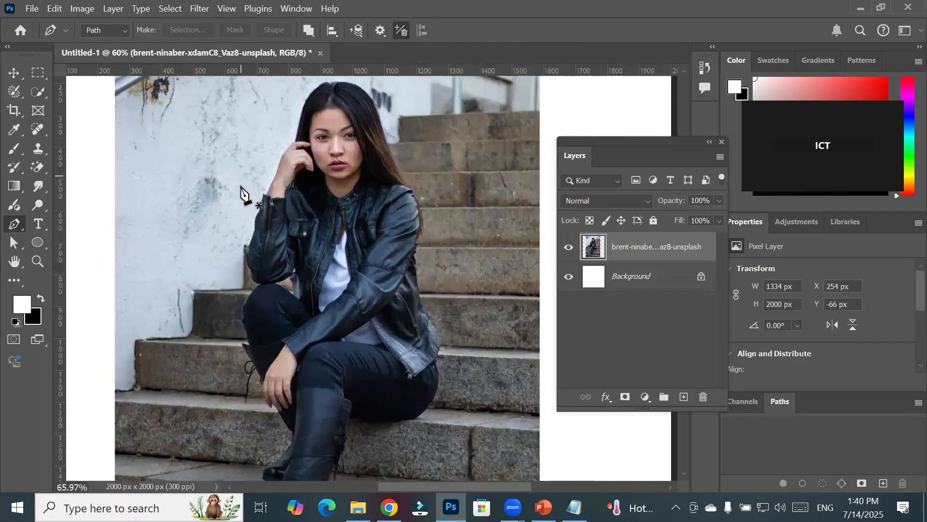
scroll(266, 202, up, 4)
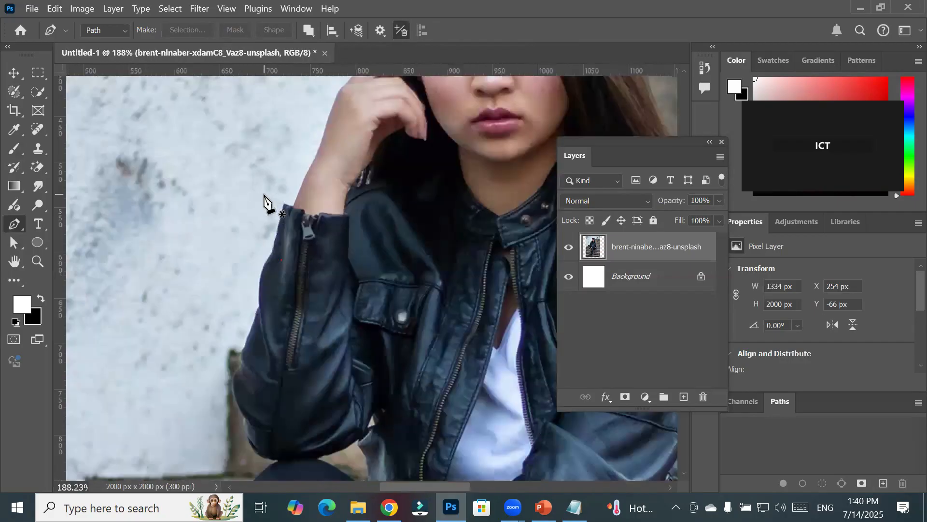
click(256, 329)
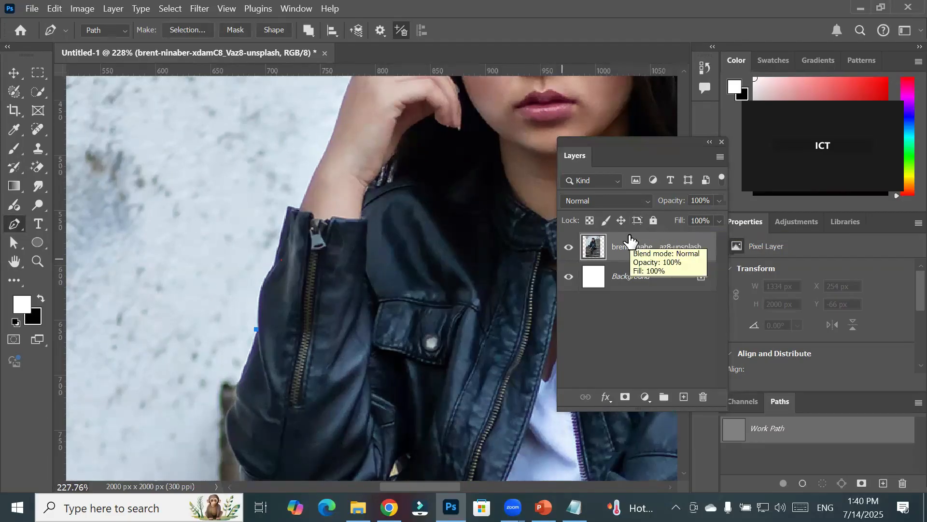
click(258, 309)
click(264, 278)
click(274, 265)
click(280, 249)
click(282, 231)
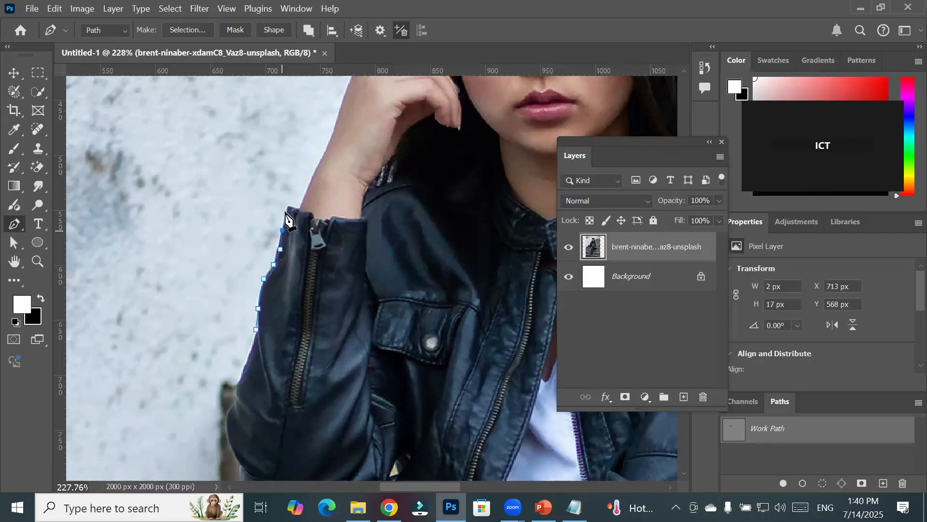
click(287, 205)
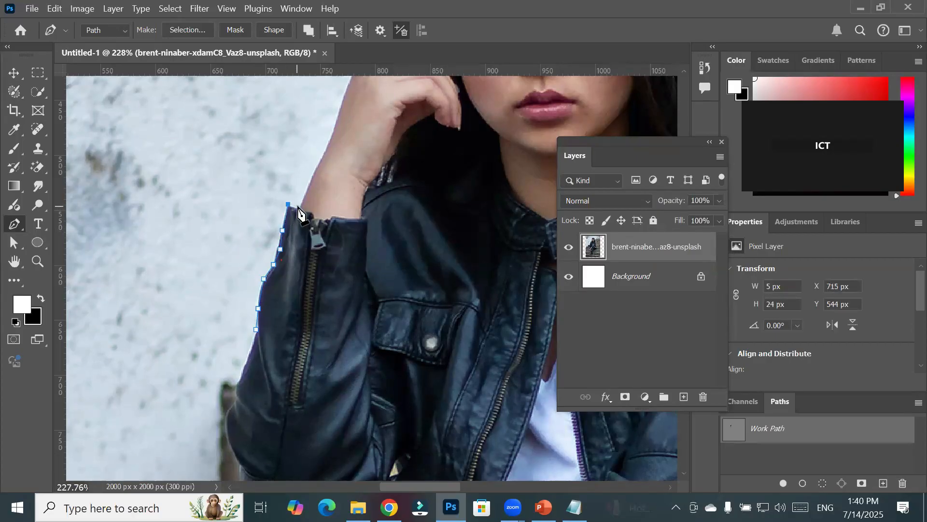
click(299, 208)
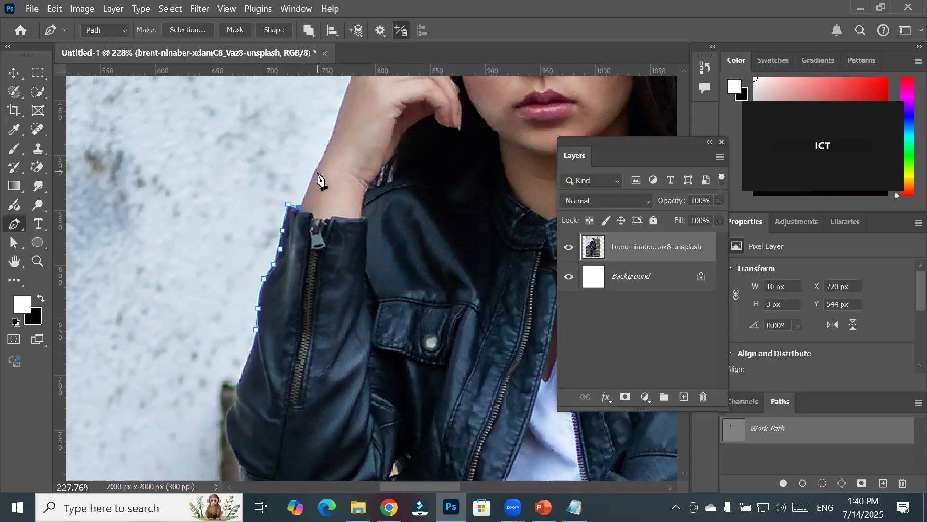
- Continue the path from the cuff along the wrist and back of the hand to where the fingers meet the hair
click(318, 170)
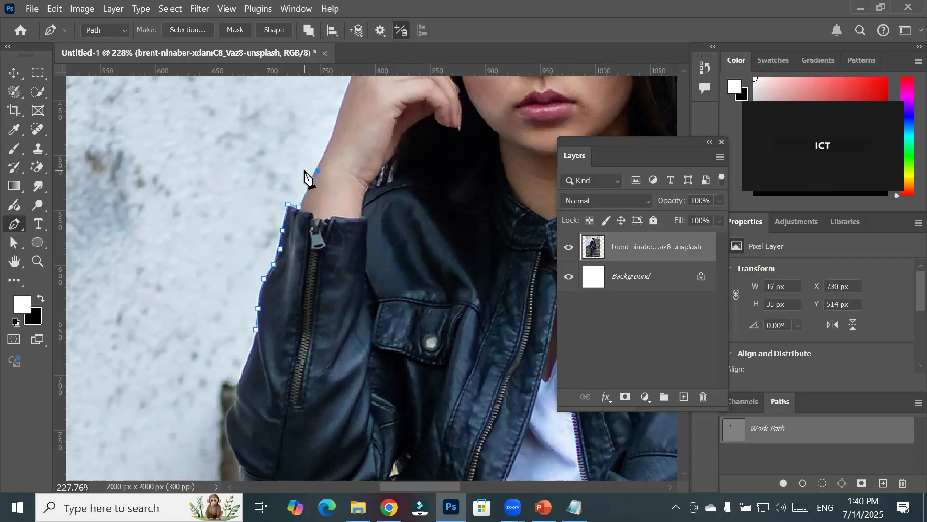
click(334, 132)
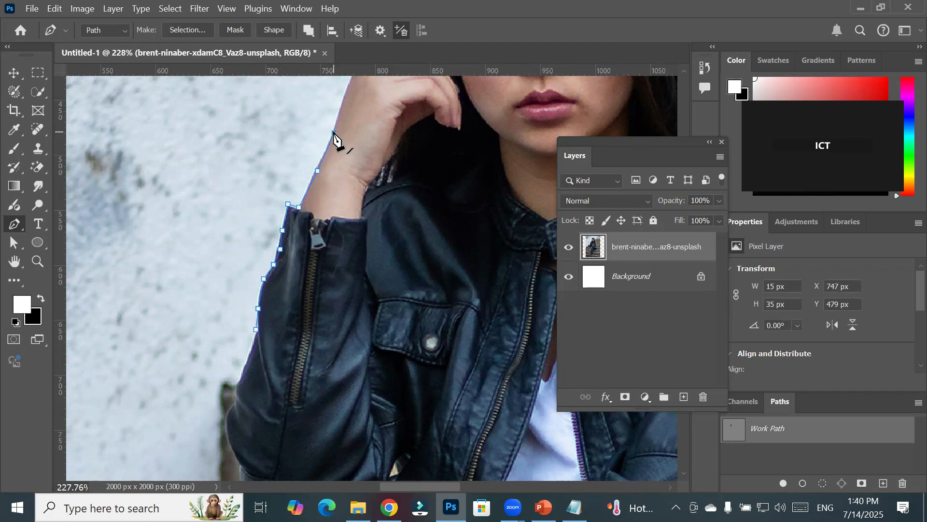
scroll(323, 147, down, 3)
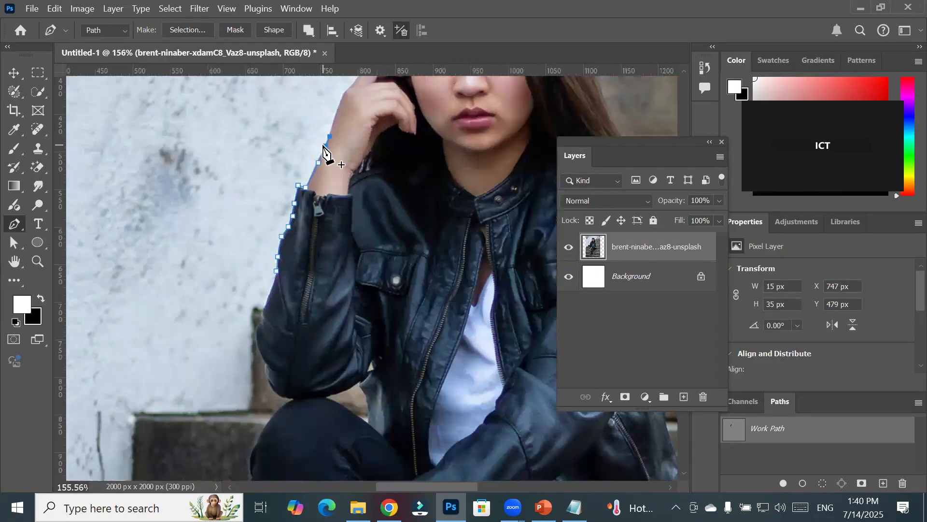
drag(369, 176, 207, 268)
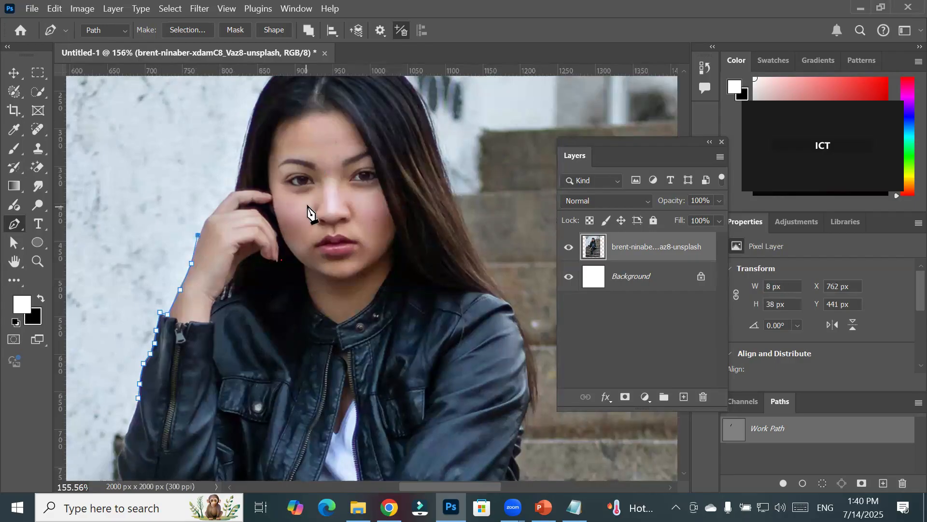
scroll(312, 206, up, 3)
scroll(312, 203, down, 4)
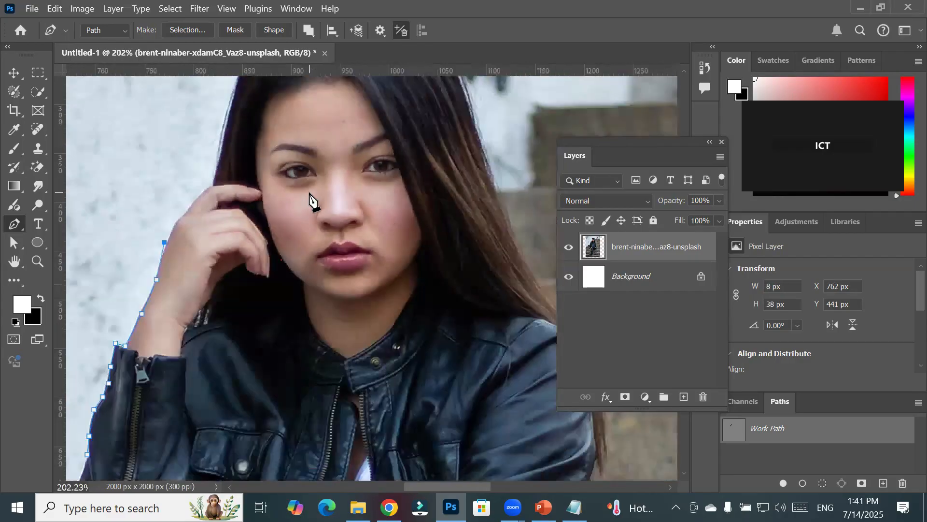
click(188, 217)
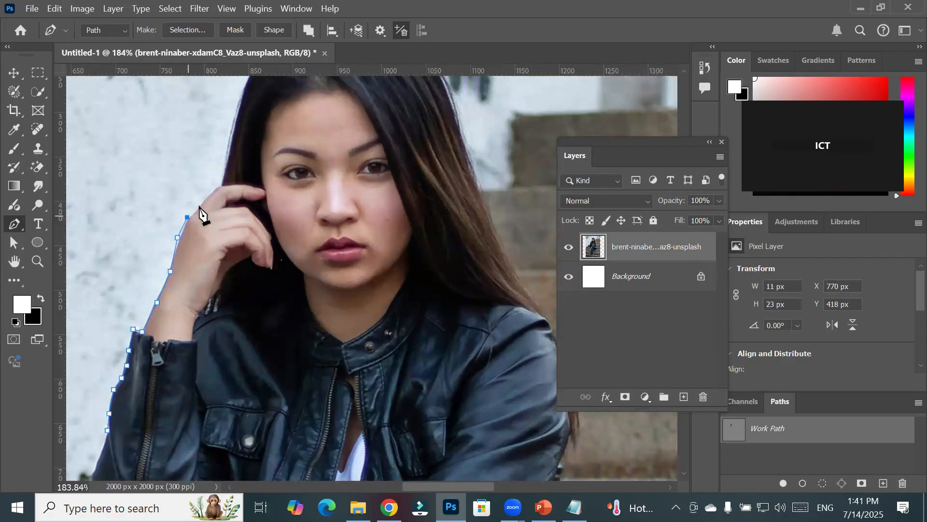
click(219, 183)
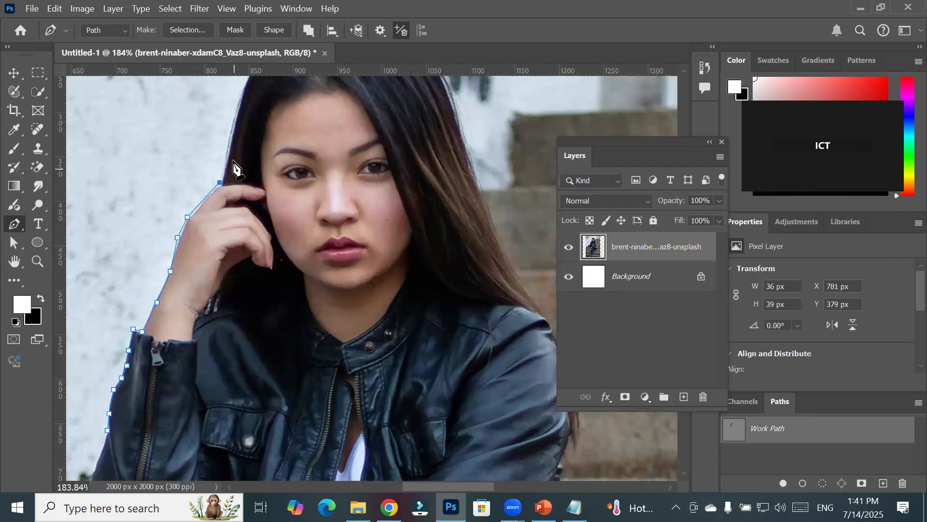
- Trace the path up the hair above the raised hand and over to the parting at the top of the head
click(230, 138)
click(240, 93)
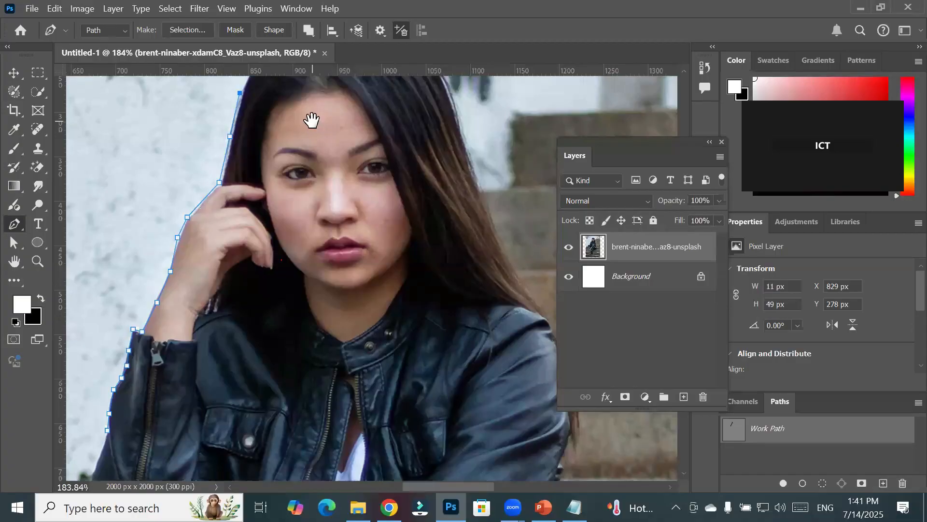
drag(312, 120, 266, 314)
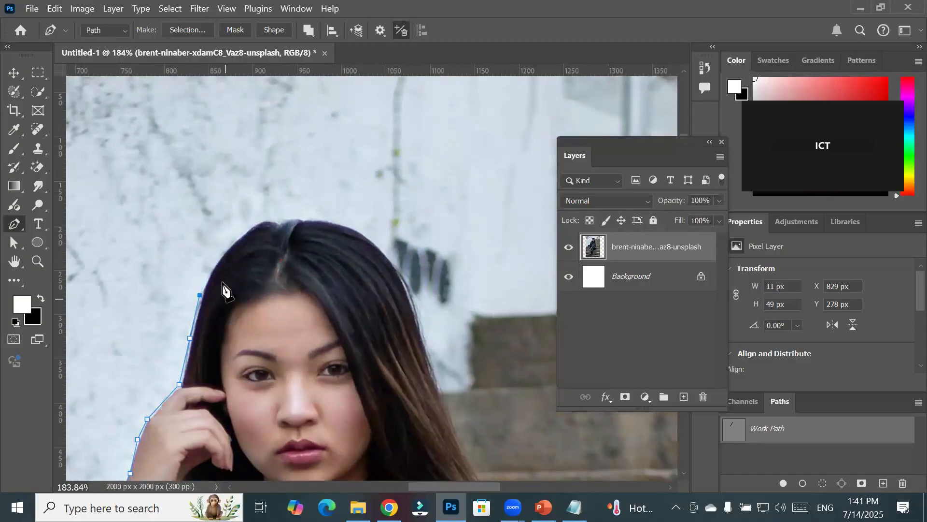
click(214, 262)
click(241, 232)
click(267, 221)
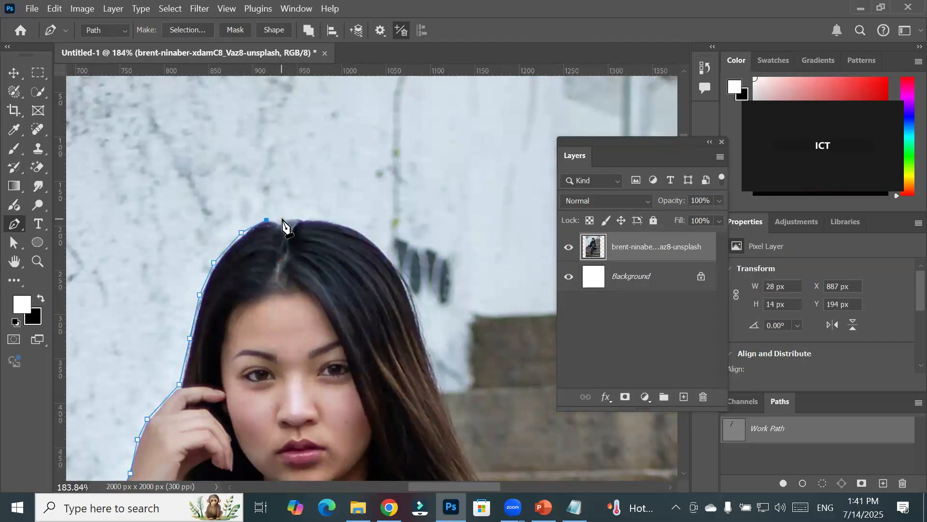
click(278, 223)
click(290, 217)
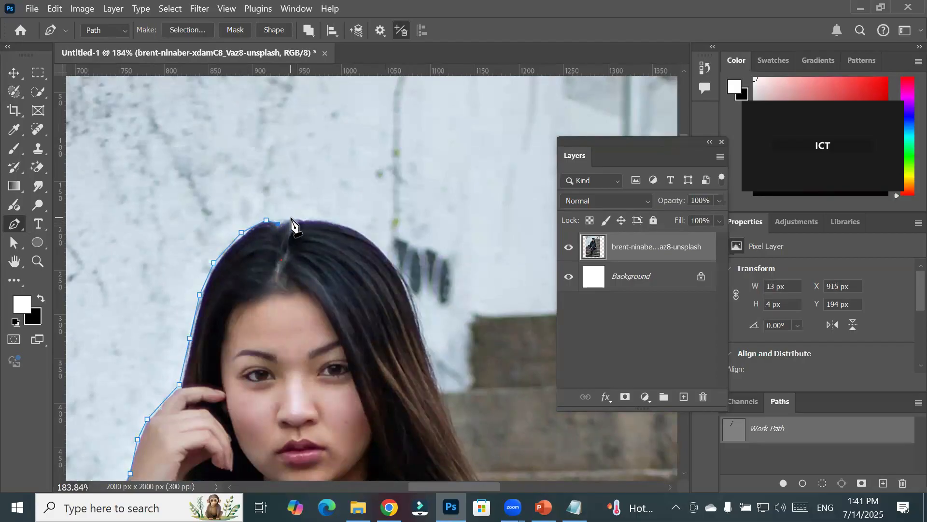
- Continue the path over the crown from the hair parting and down the hair's outer edge opposite the raised hand to cheek level
click(309, 219)
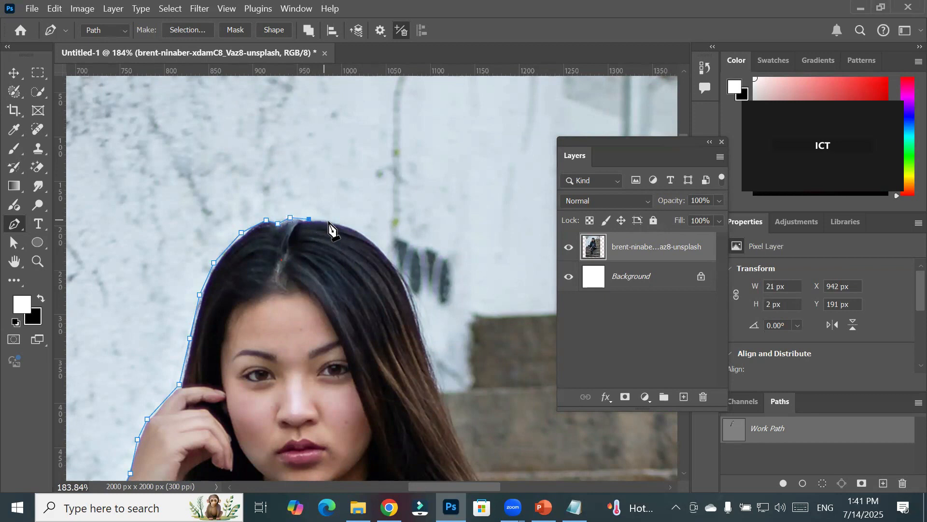
click(332, 220)
click(356, 228)
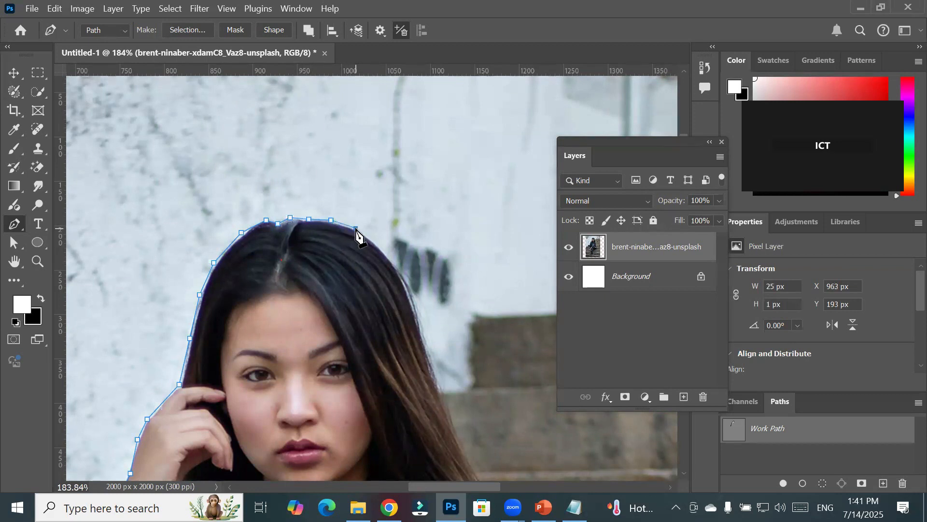
click(378, 245)
click(395, 267)
click(410, 293)
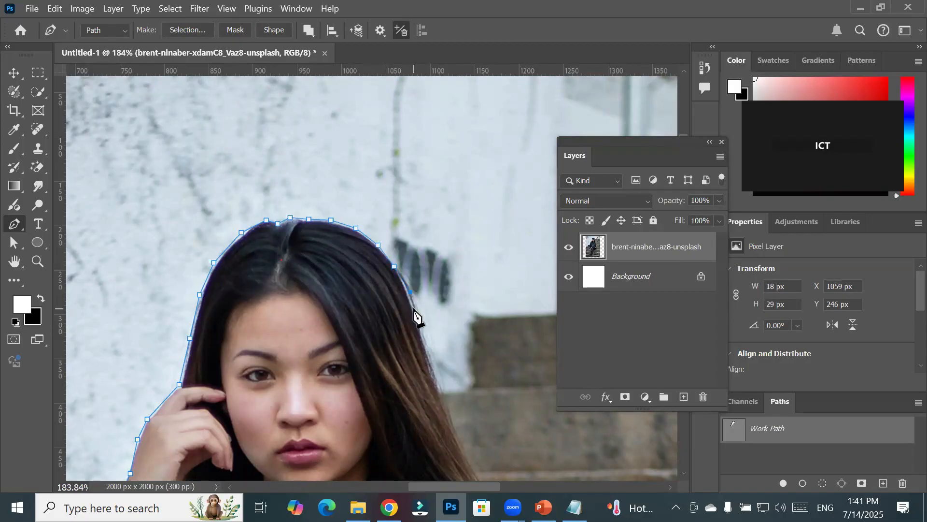
click(414, 308)
click(421, 329)
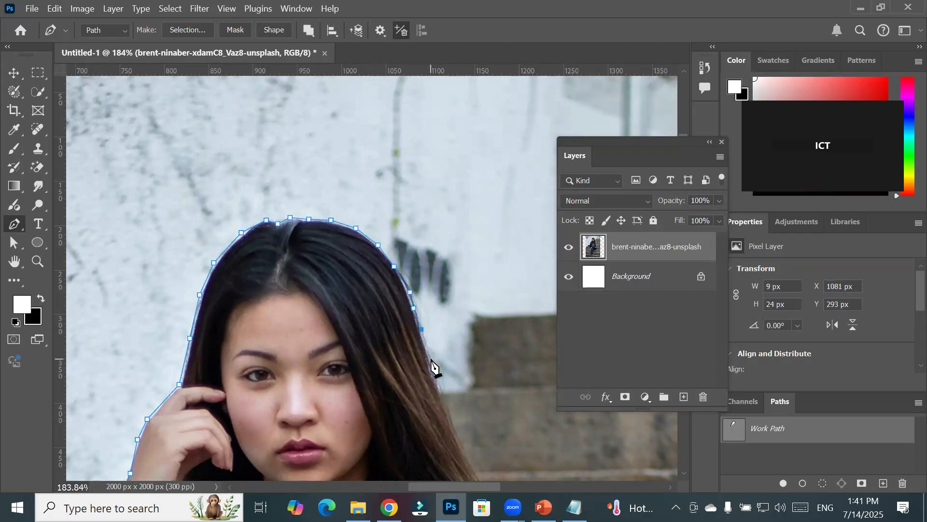
click(430, 358)
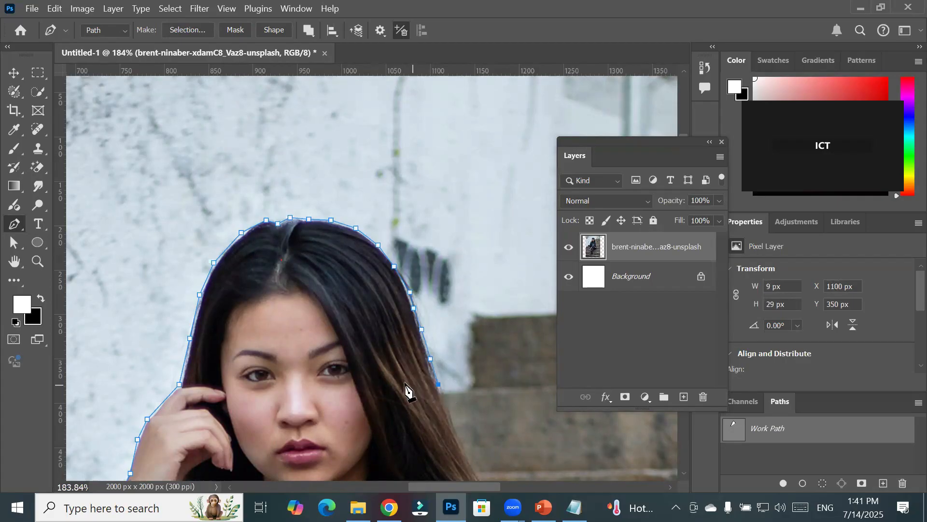
- Trace the path down the remaining hair, over the jacket shoulder and along the outer upper sleeve to near the elbow
drag(358, 375, 305, 166)
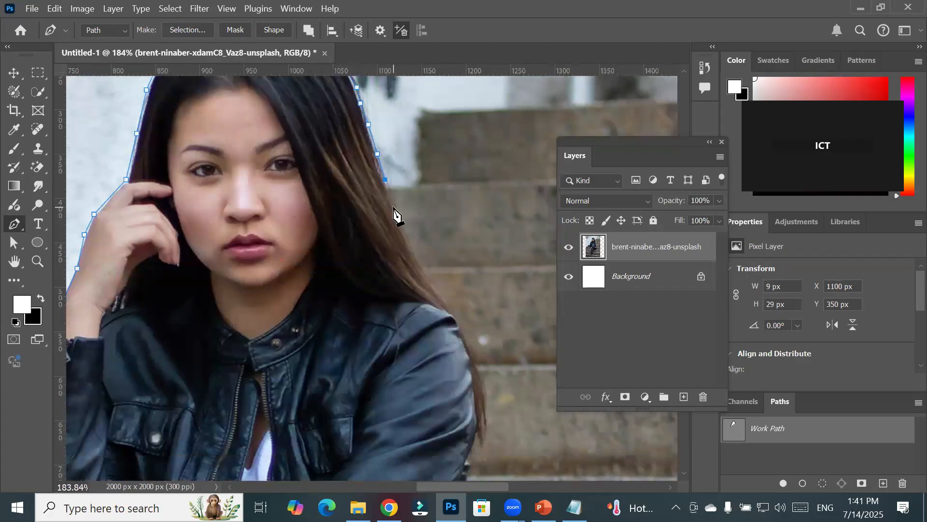
scroll(395, 216, down, 2)
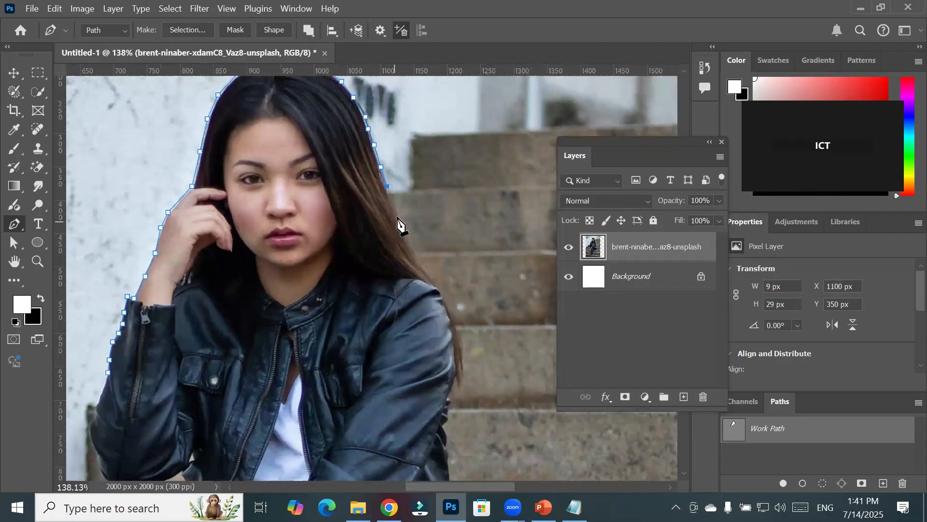
click(399, 216)
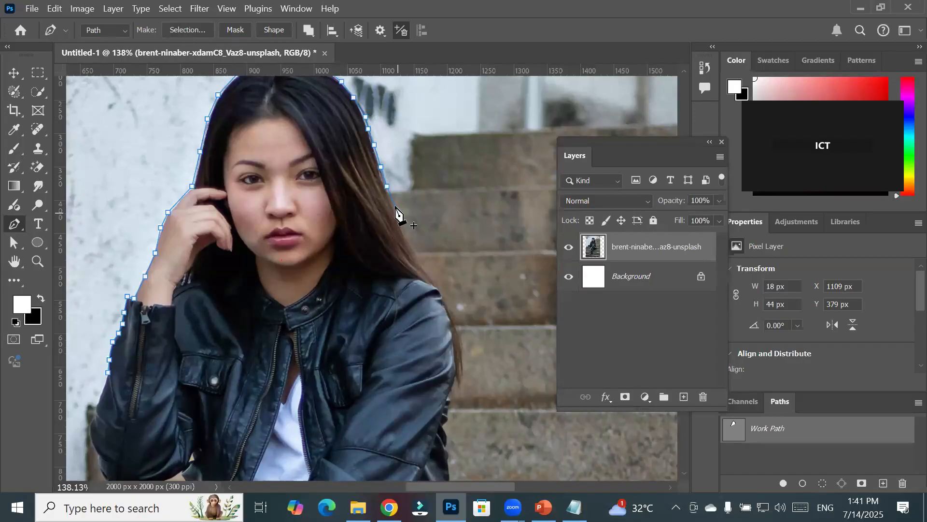
click(407, 246)
click(427, 274)
click(445, 298)
click(459, 336)
click(461, 380)
click(452, 400)
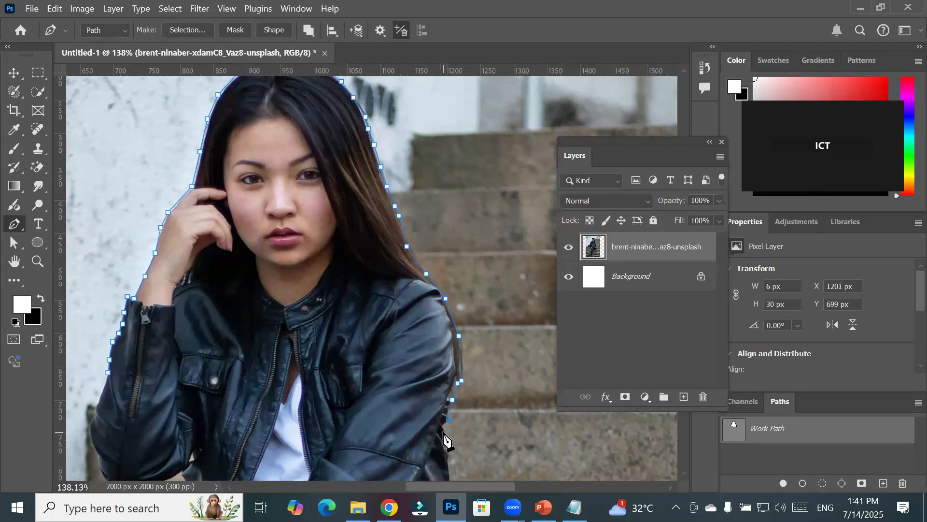
click(448, 420)
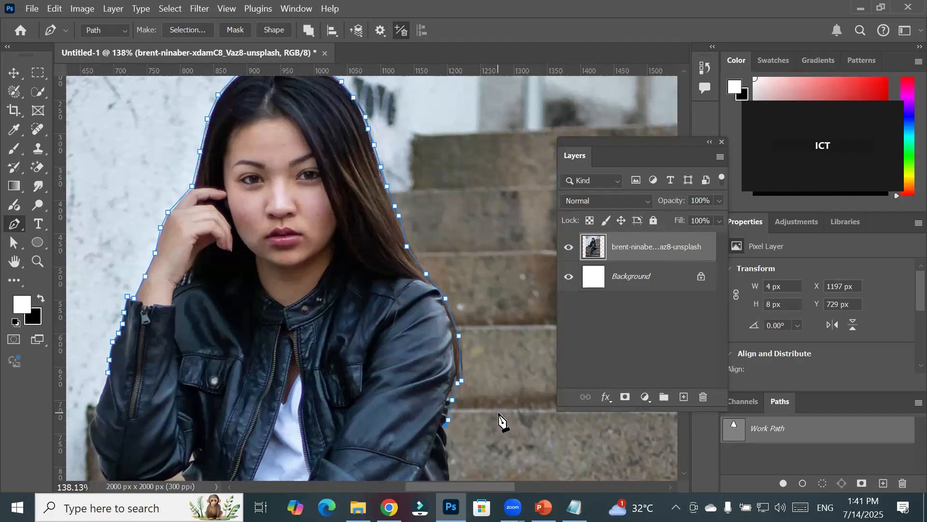
- Extend the path down the jacket's outer side, past its hem and around the hip to the stone step
scroll(488, 423, down, 2)
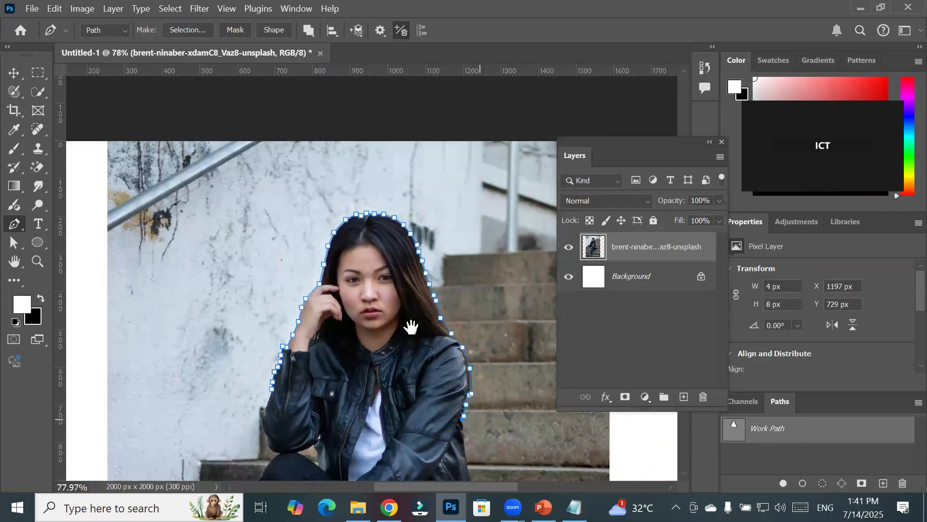
scroll(338, 259, down, 3)
scroll(337, 259, right, 3)
click(330, 288)
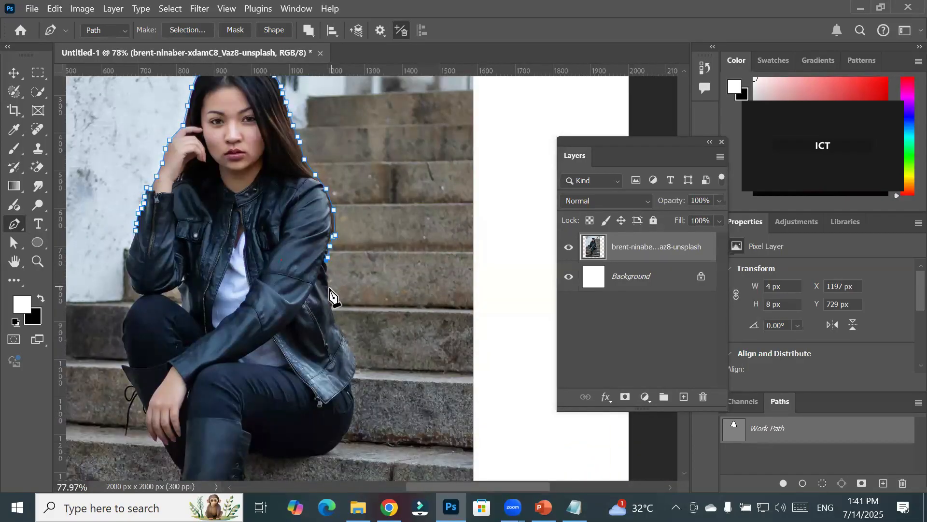
click(331, 320)
click(344, 334)
click(348, 361)
click(355, 380)
click(358, 397)
click(354, 415)
click(343, 437)
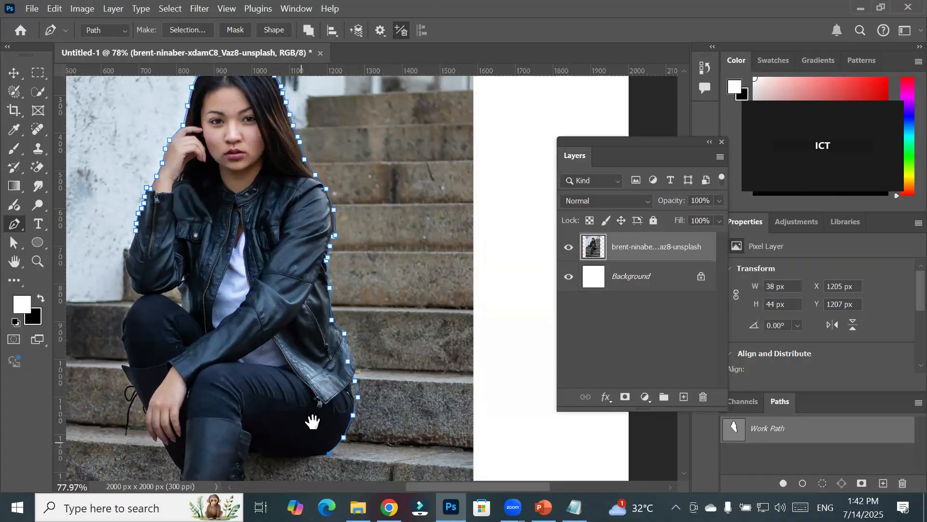
- Trace the path along the underside of the thigh to the back of the front boot's upper shaft
drag(310, 420, 393, 255)
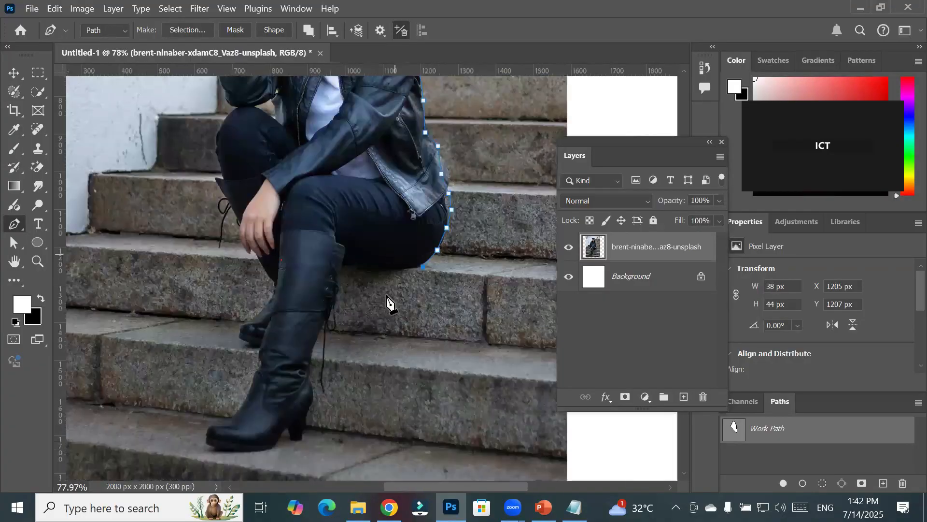
click(406, 269)
click(390, 278)
click(375, 282)
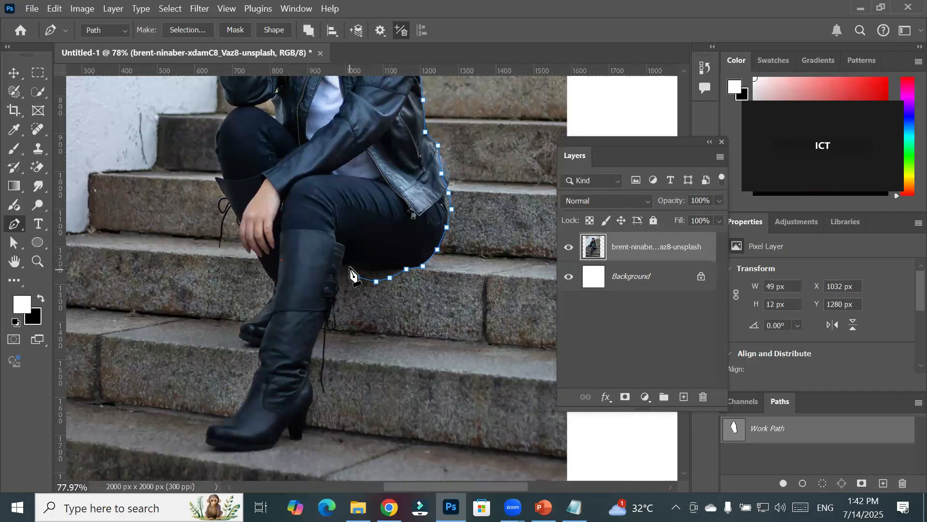
click(348, 266)
click(338, 286)
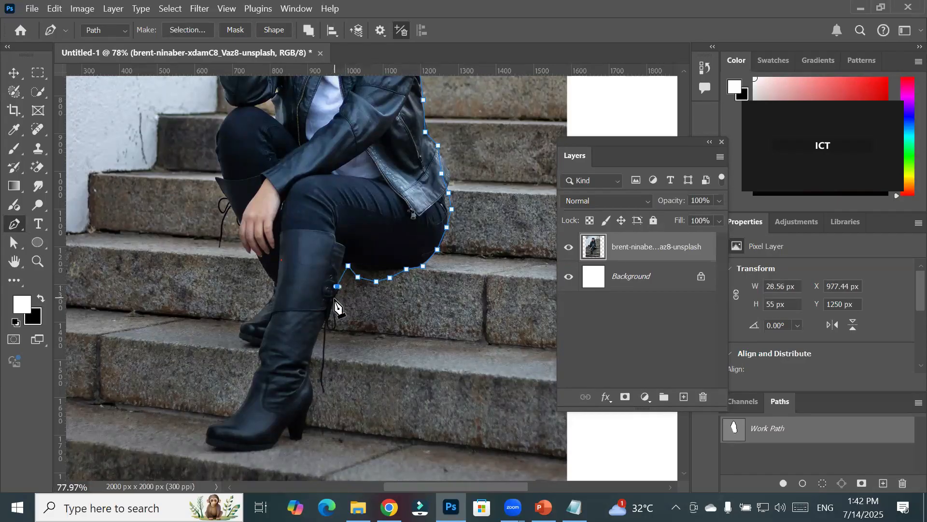
- Continue the path down the back of the front boot to its heel, leaving out the hanging lace
click(334, 300)
click(328, 317)
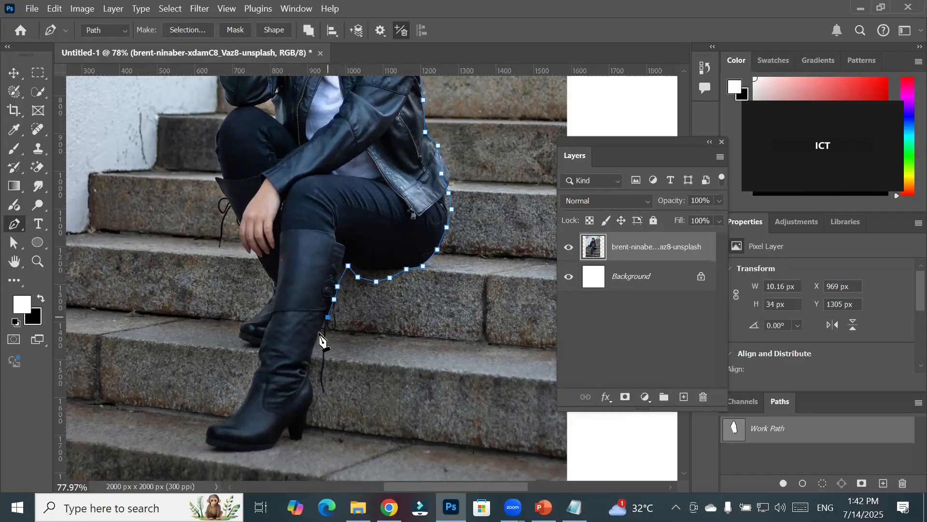
click(318, 334)
click(314, 357)
click(313, 390)
click(312, 408)
click(310, 425)
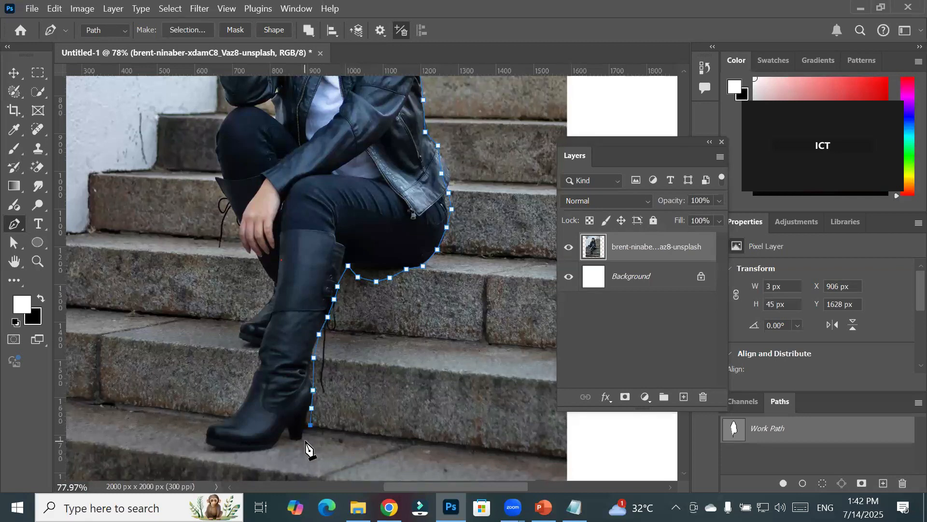
- Outline the front boot's heel, the notch behind the arch and the rear part of the sole
click(305, 441)
click(292, 440)
click(289, 430)
click(282, 428)
click(281, 441)
click(270, 450)
click(248, 450)
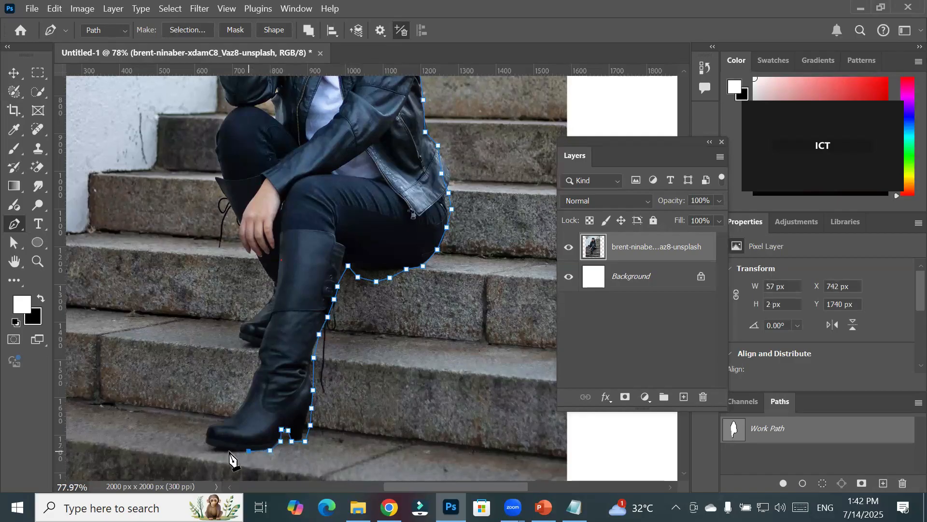
- Trace the path around the front boot's toe and up over the instep to the ankle
click(221, 451)
click(208, 445)
click(207, 431)
click(218, 425)
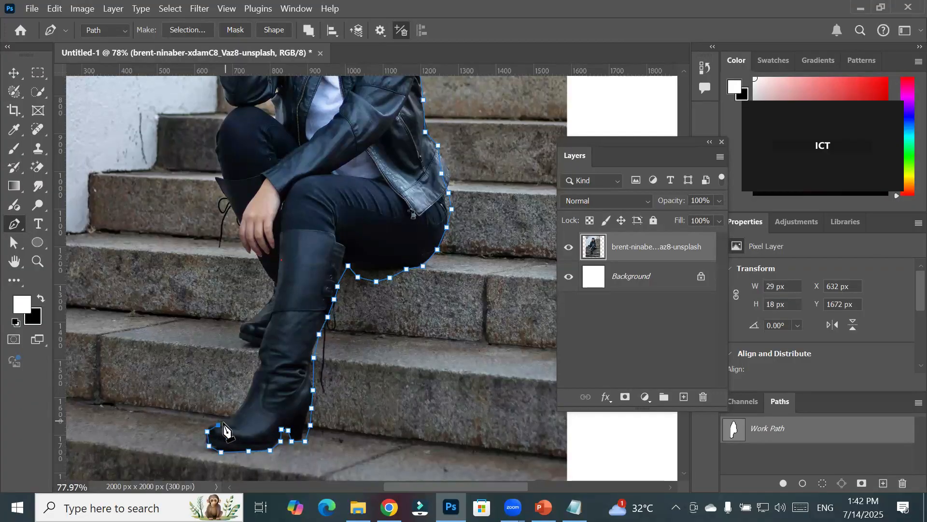
click(235, 422)
click(244, 402)
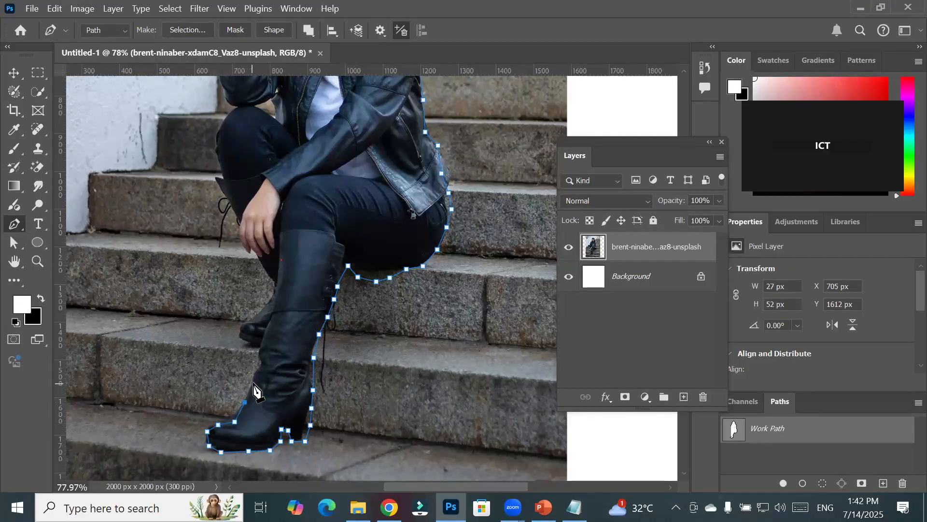
- Continue the path up the front boot's shaft and around the toe of the rear boot to its shaft
click(257, 377)
click(258, 360)
click(258, 348)
click(250, 343)
click(241, 336)
click(241, 329)
click(253, 320)
click(266, 306)
click(277, 288)
- Trace the path up the rear boot to the fingertips and along the outer edge of the resting hand
click(255, 254)
click(252, 252)
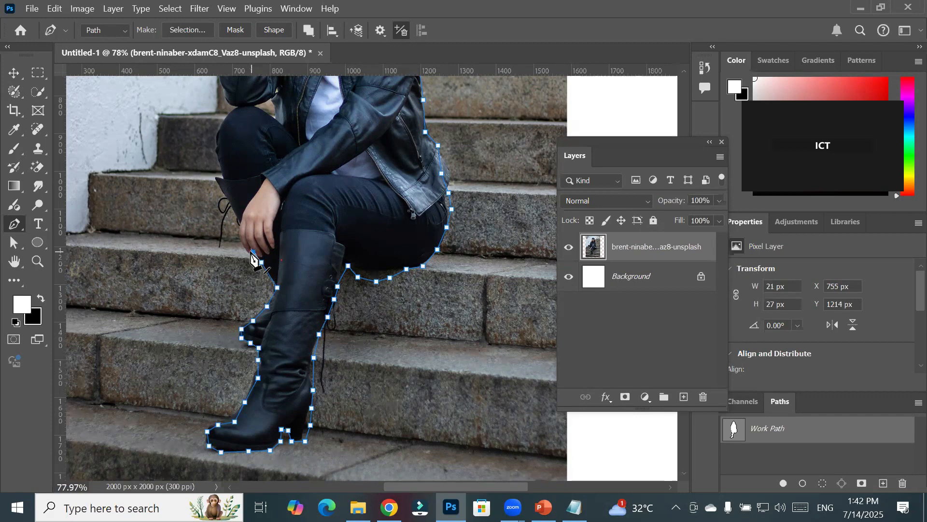
click(249, 252)
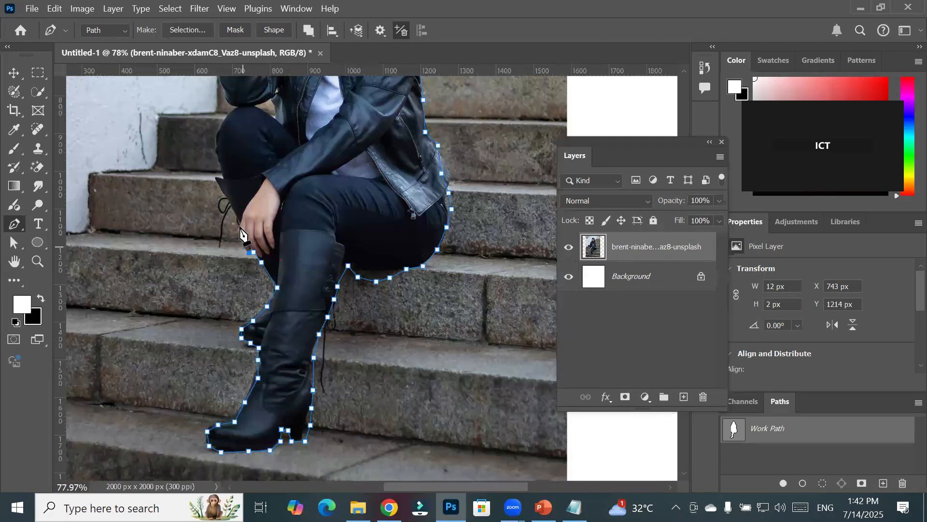
click(243, 245)
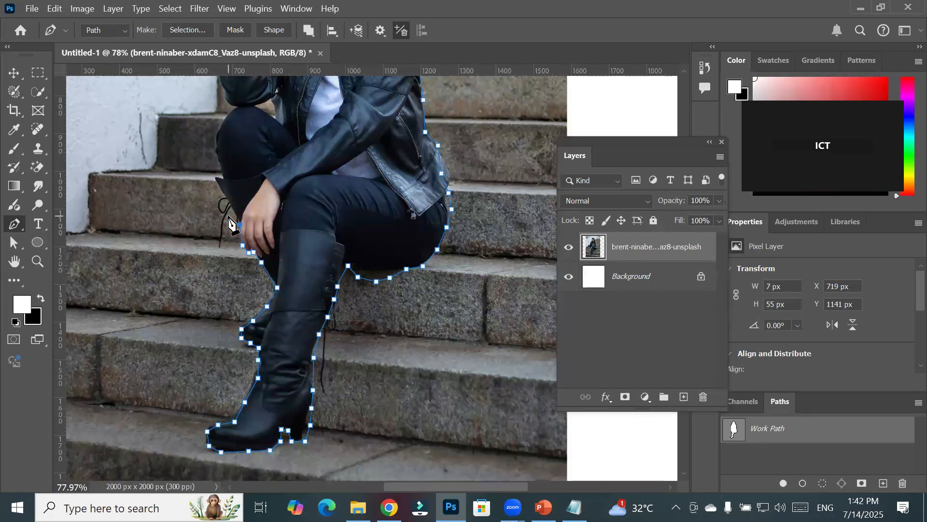
click(237, 218)
- Continue the path from the resting hand up the bent leg's shin and around the front of the knee
click(228, 190)
click(220, 159)
click(220, 134)
click(229, 114)
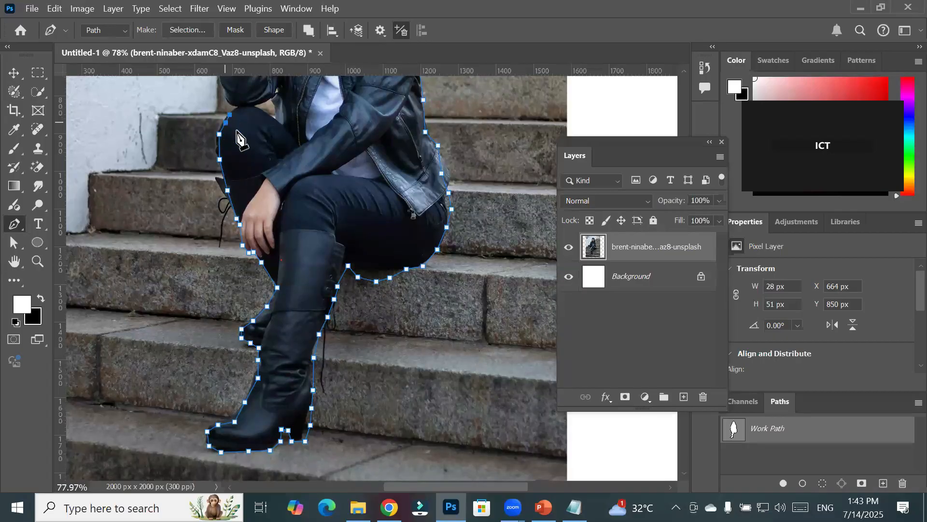
- Trace the path around the raised arm's elbow and close it at the starting point on the sleeve
drag(269, 145, 362, 376)
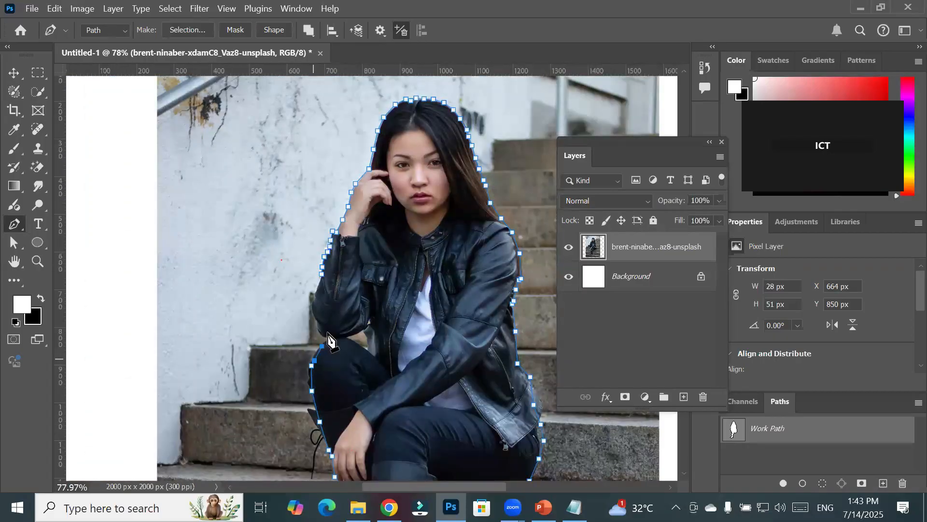
click(327, 340)
click(313, 316)
click(314, 295)
click(318, 284)
click(322, 276)
- Dock the floating Layers panel beside the Color and Properties panels and collapse it to clear the view of the jacket's edge
scroll(480, 394, down, 2)
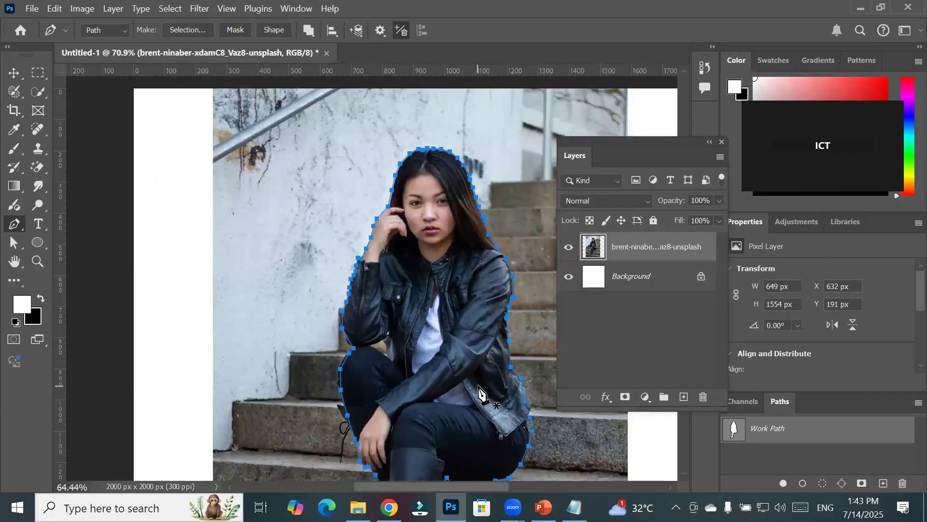
scroll(481, 394, down, 1)
scroll(530, 425, up, 2)
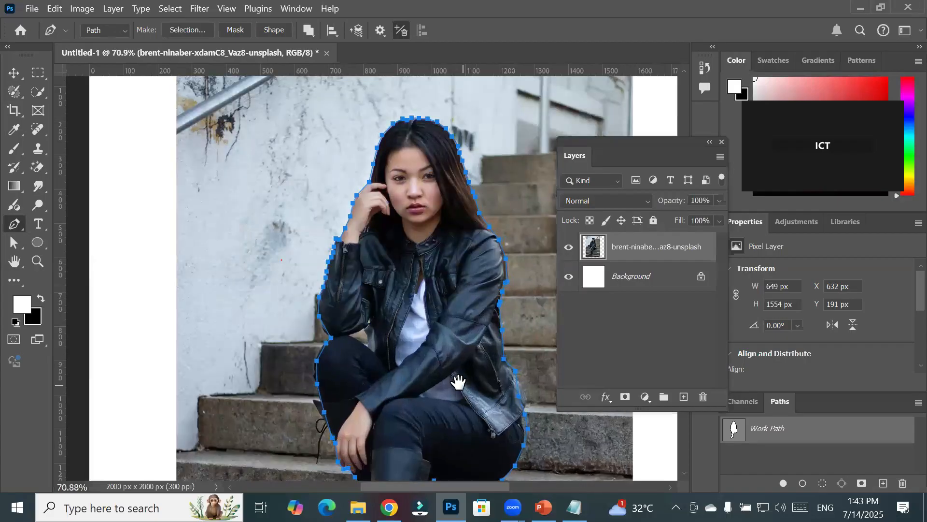
scroll(458, 382, up, 4)
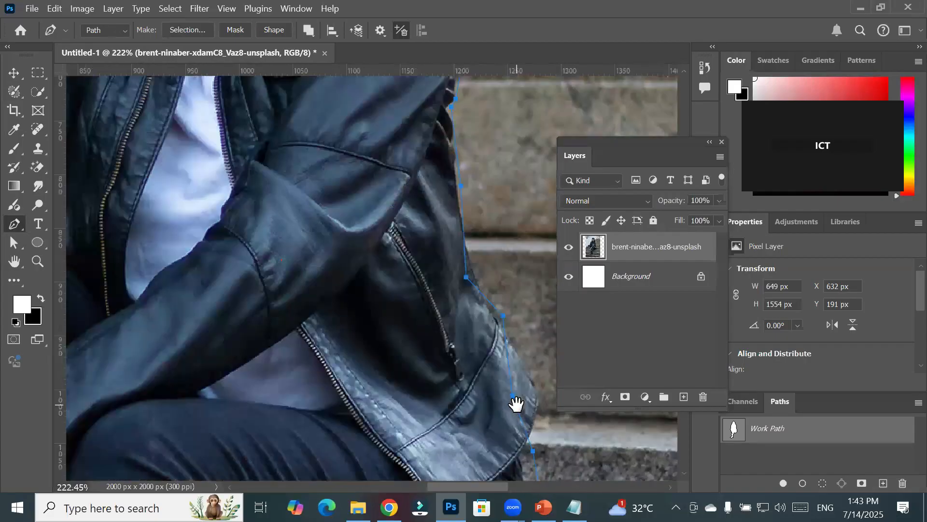
scroll(516, 403, up, 2)
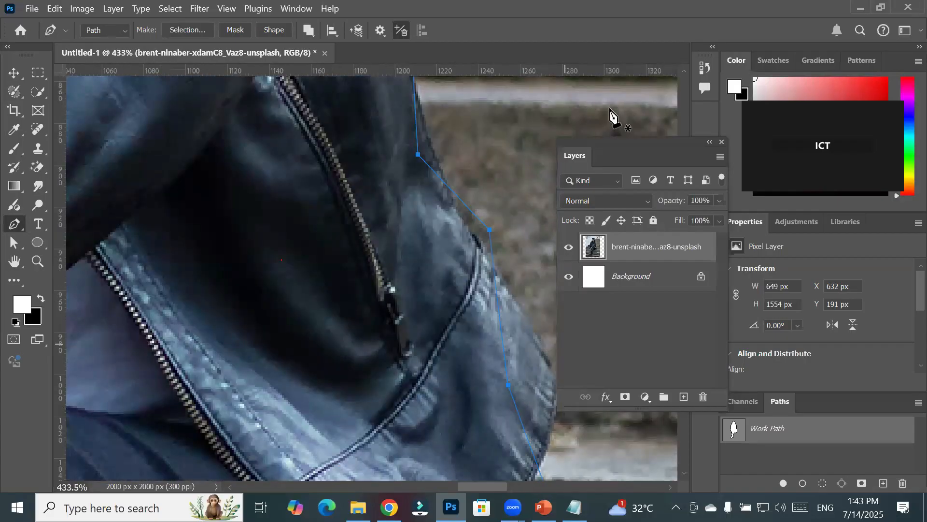
drag(601, 140, 571, 321)
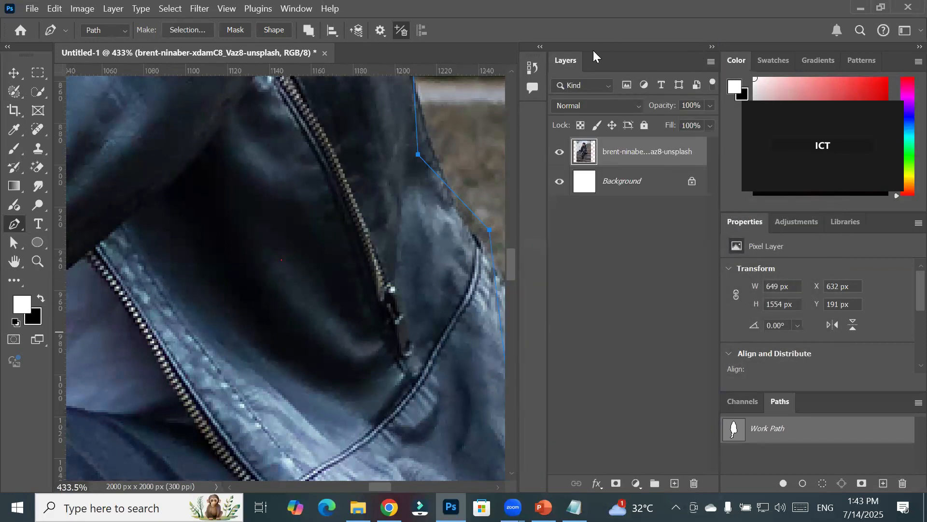
drag(565, 63, 608, 95)
click(713, 47)
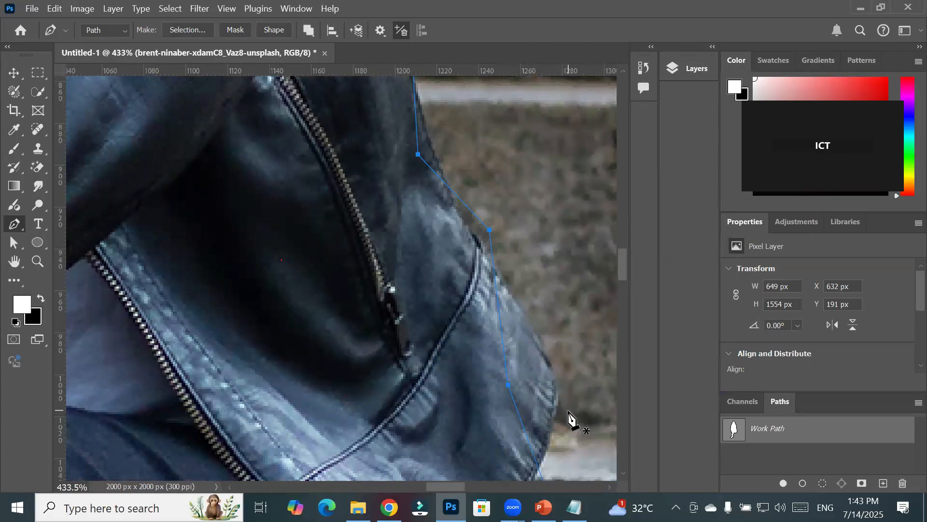
- Use the Direct Selection Tool to move the anchor point inside the lower jacket out to the jacket's outer edge
scroll(568, 424, up, 3)
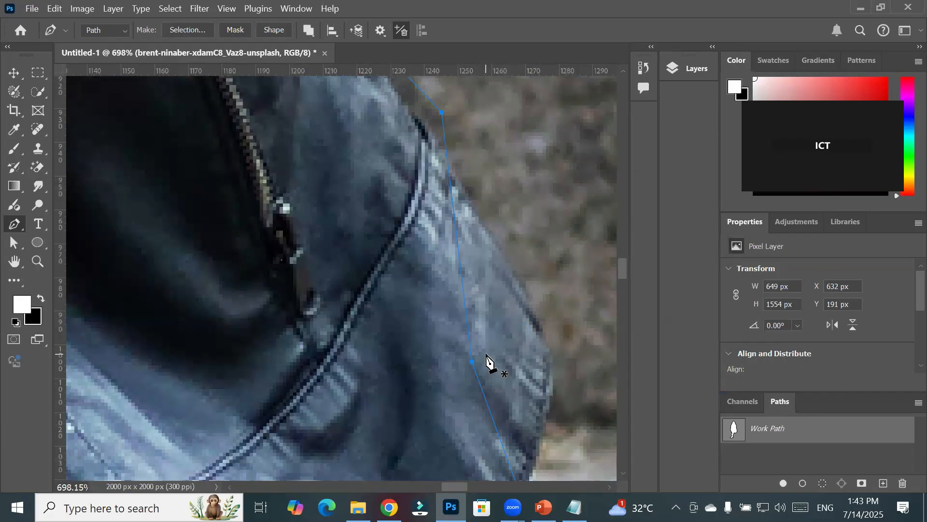
click(13, 243)
click(62, 256)
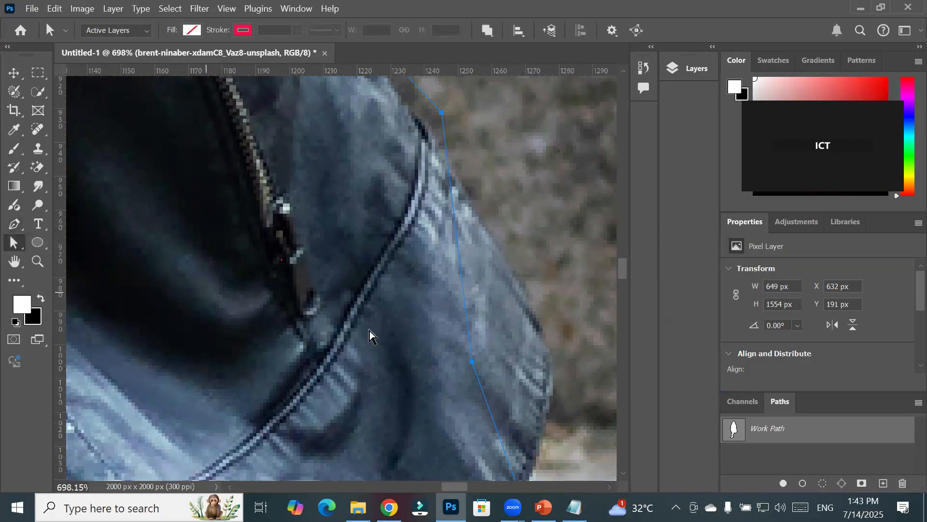
drag(472, 361, 553, 340)
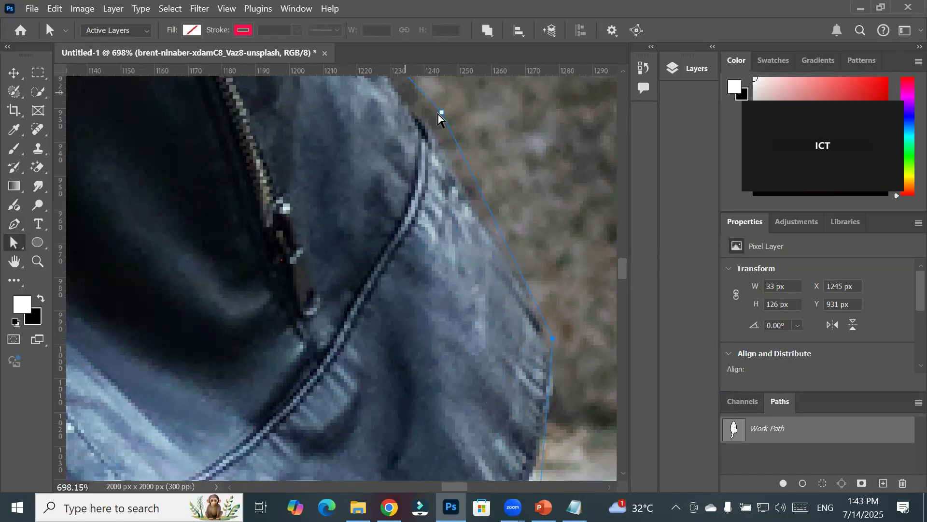
- Move the anchor points at the jacket's side seam and just above it onto the outer edge of the jacket's back
drag(441, 118, 429, 128)
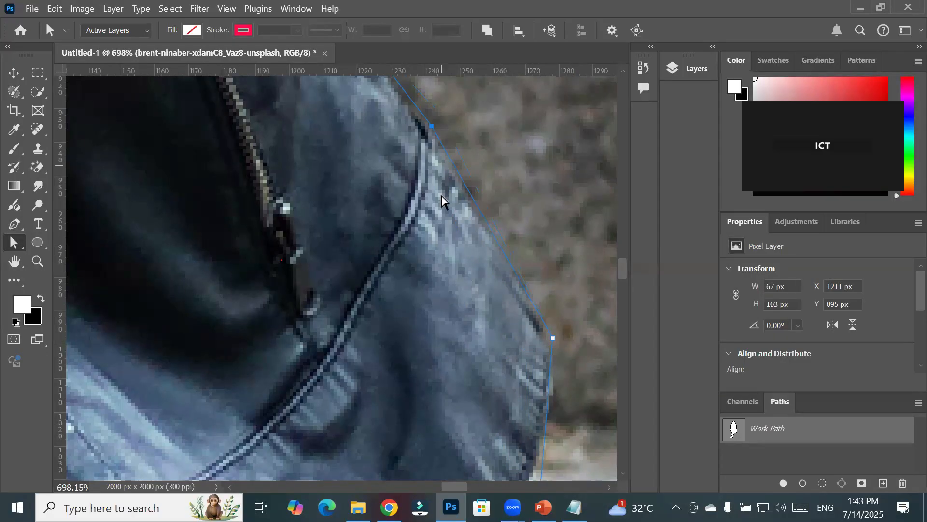
scroll(435, 240, down, 1)
scroll(435, 240, down, 3)
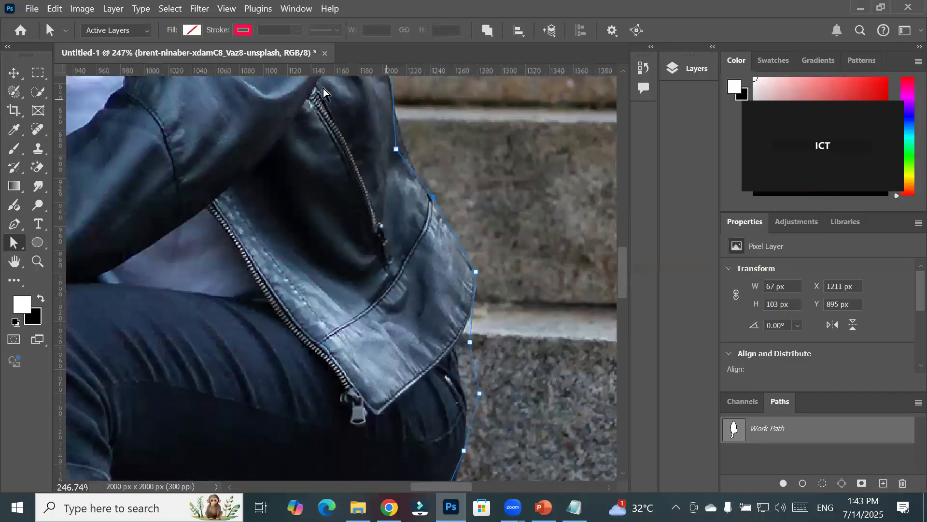
scroll(355, 111, up, 1)
scroll(355, 111, up, 1)
scroll(460, 206, up, 1)
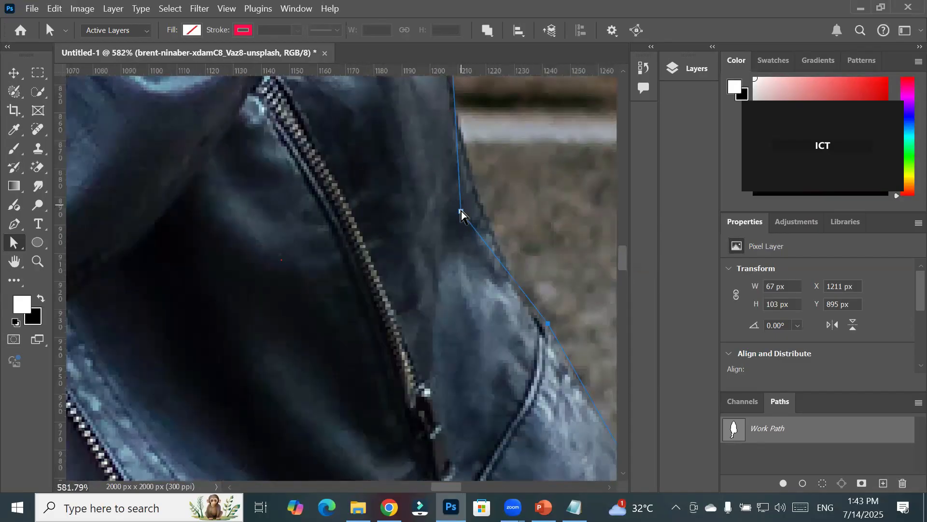
drag(460, 212, 480, 209)
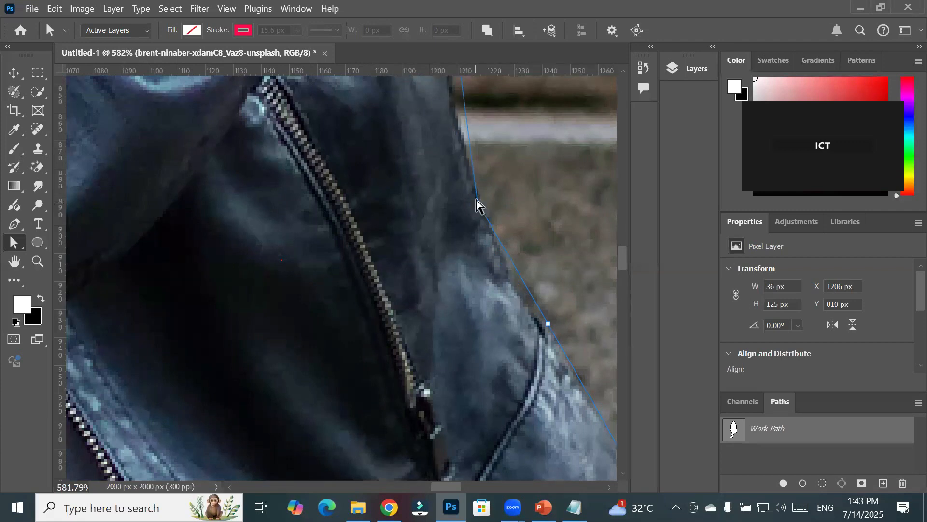
- Adjust the anchor points on the jacket's upper back, at its lower hem and beside the hip to hug the woman's outline
scroll(445, 186, down, 1)
scroll(445, 186, down, 3)
scroll(447, 186, down, 1)
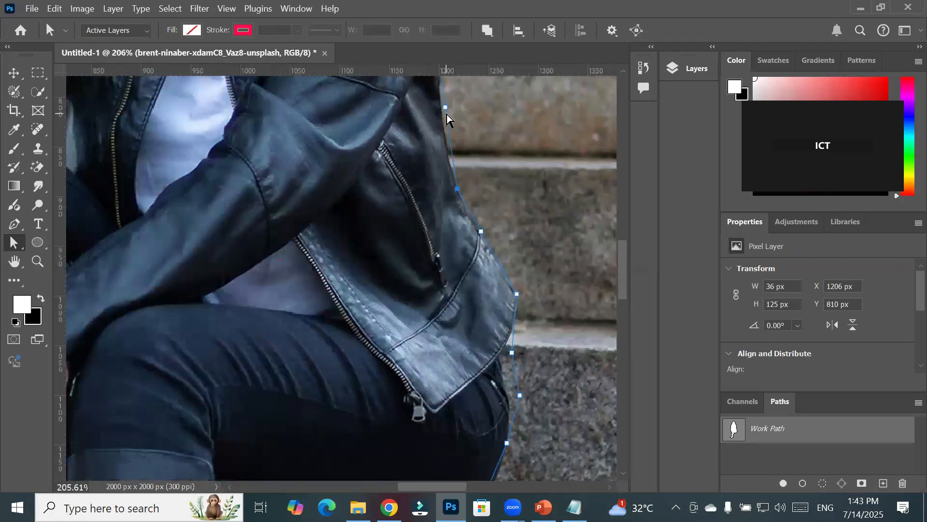
drag(446, 107, 443, 109)
drag(512, 353, 499, 354)
drag(519, 394, 506, 400)
scroll(513, 418, down, 5)
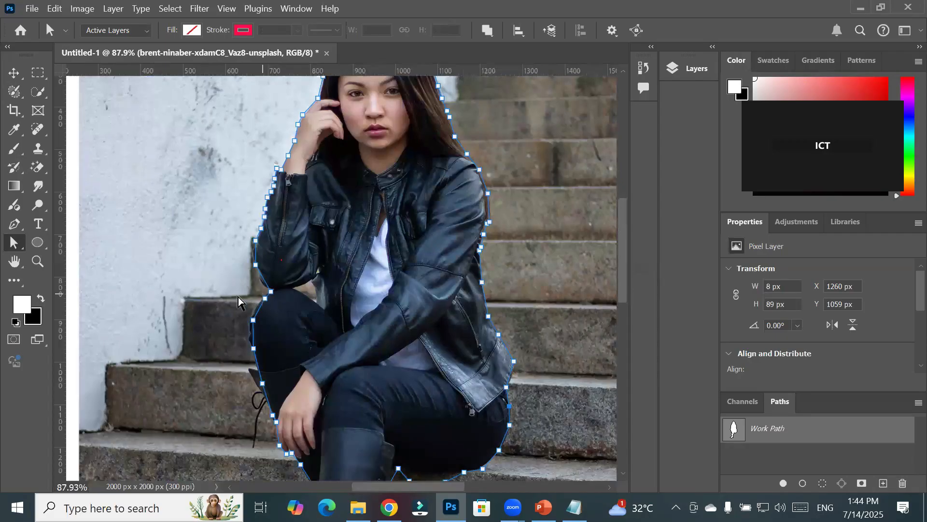
- Convert the closed path into a new anti-aliased selection with a feather radius of 0.9 pixels
click(14, 226)
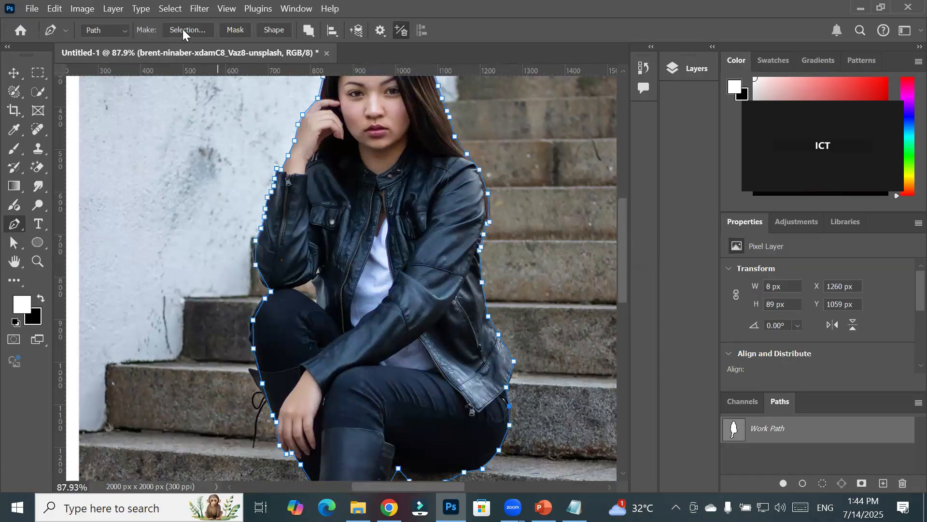
click(183, 29)
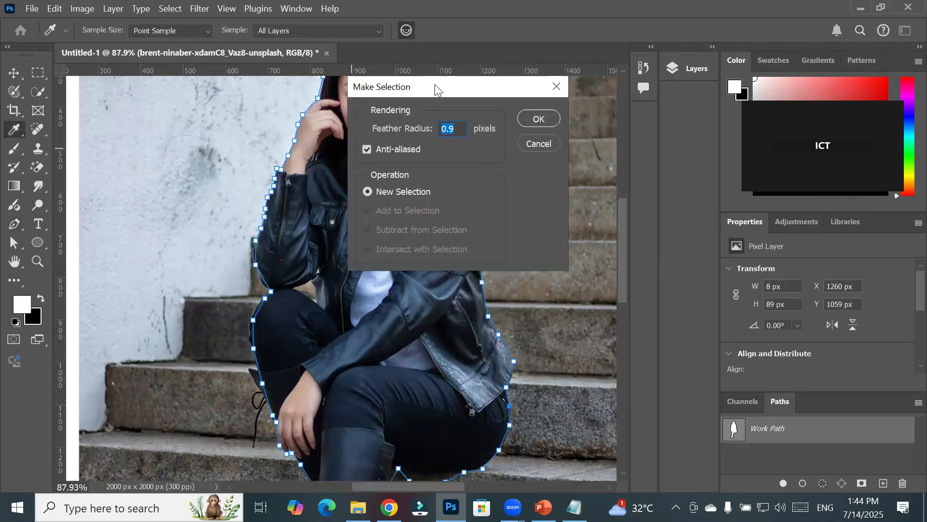
drag(435, 84, 423, 156)
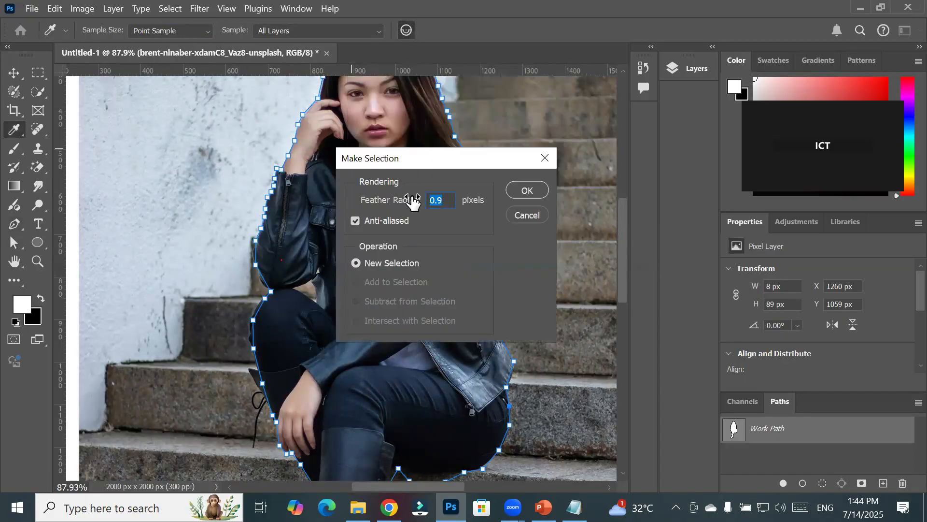
click(449, 198)
click(539, 191)
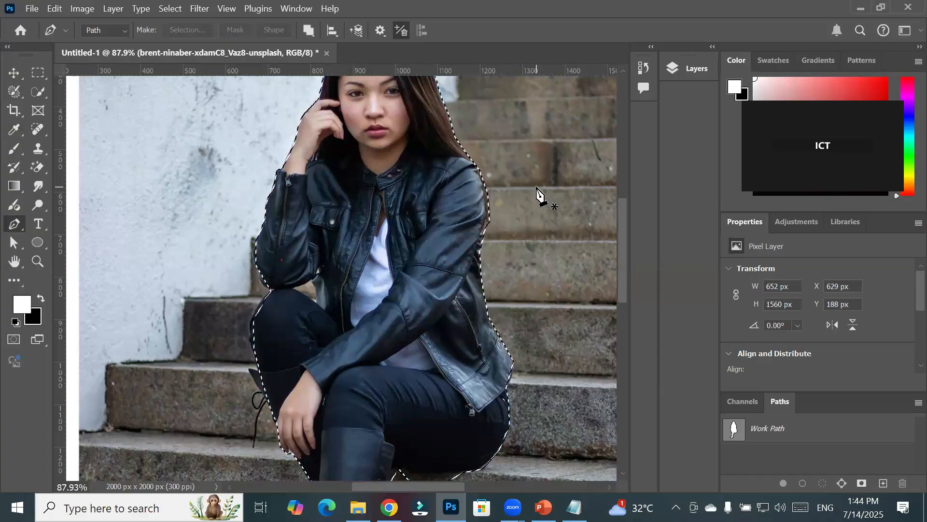
- Copy the selected woman from the photo layer to a new layer and hide the original photo layer
click(691, 68)
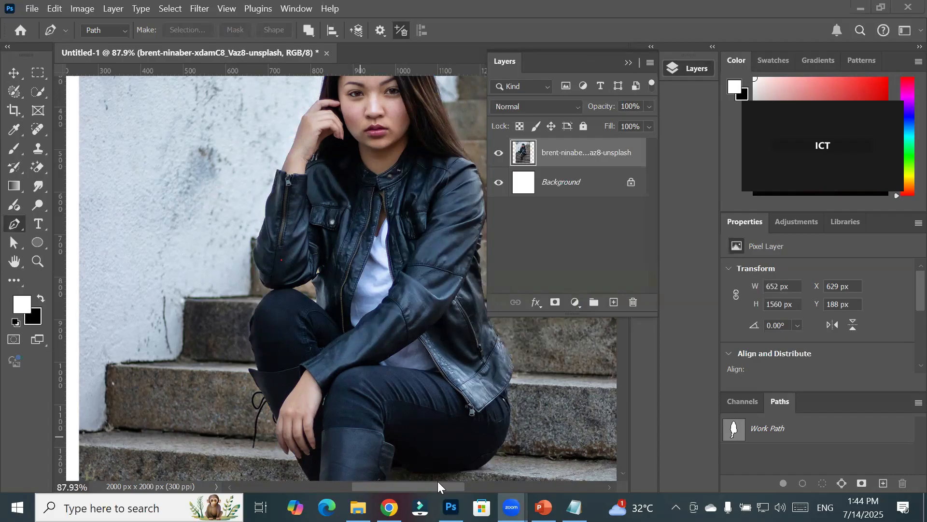
scroll(438, 202, down, 4)
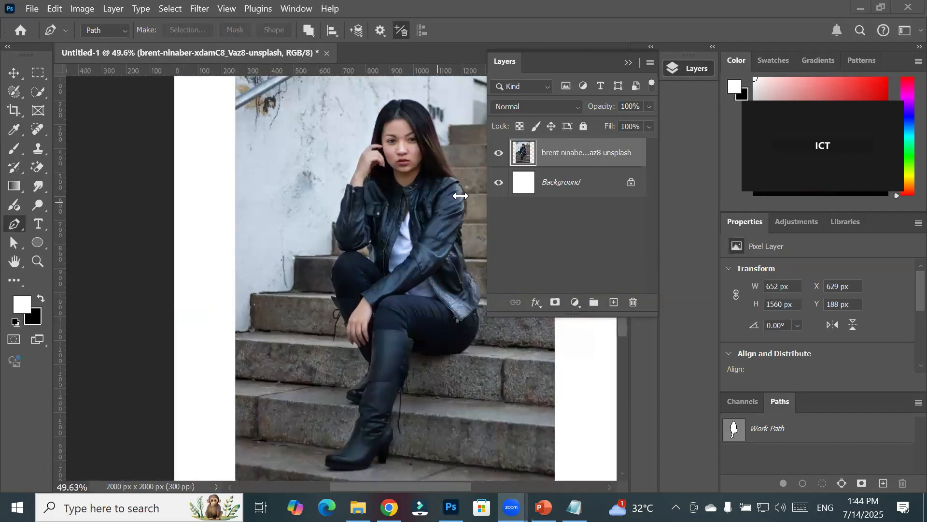
click(552, 152)
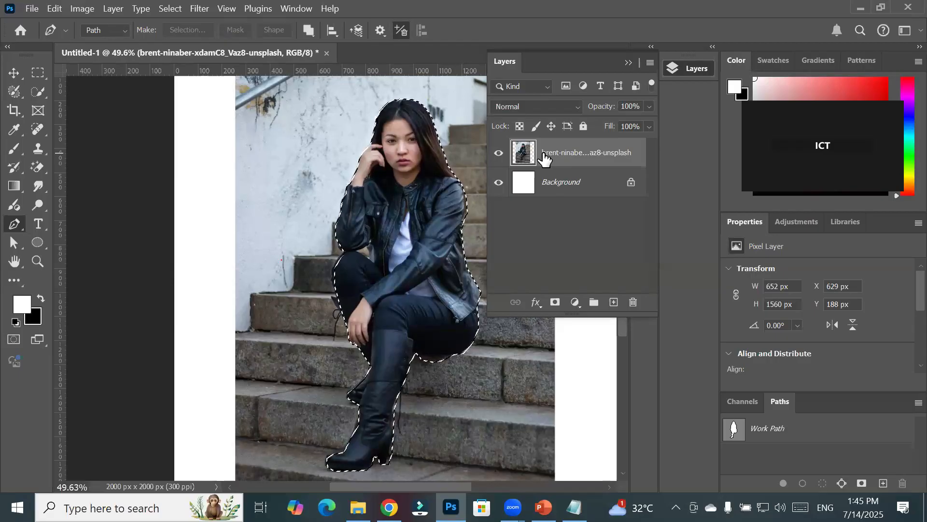
key(ctrl+j)
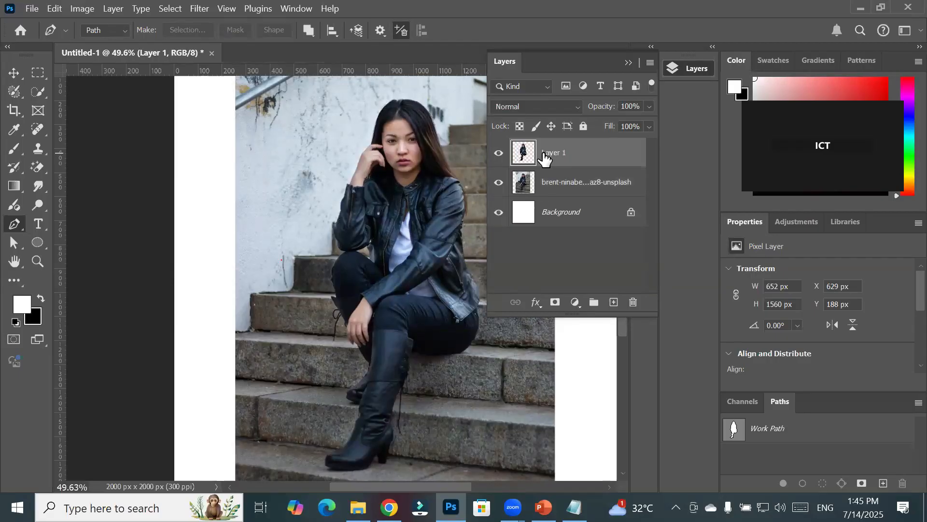
click(498, 183)
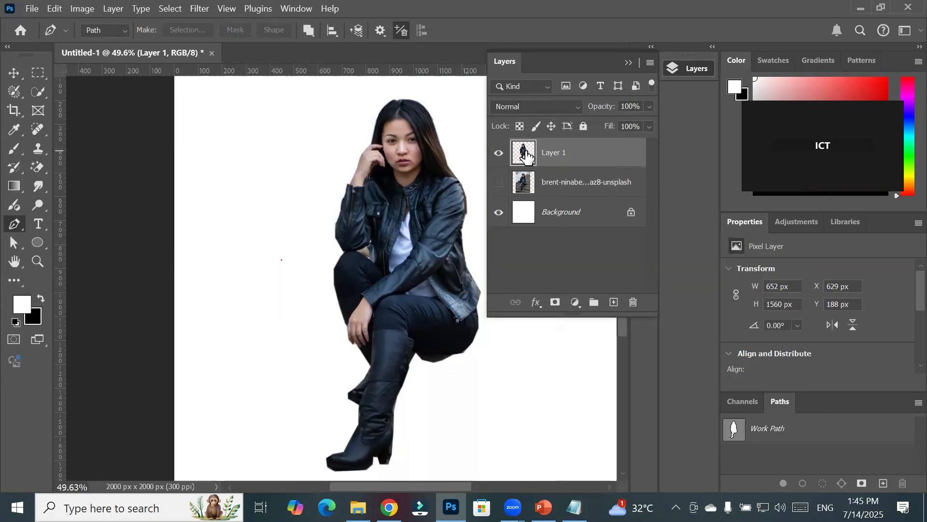
- Move the woman's cutout across to the canvas's left edge with the Move tool, and undo the move
click(14, 74)
drag(397, 201, 230, 199)
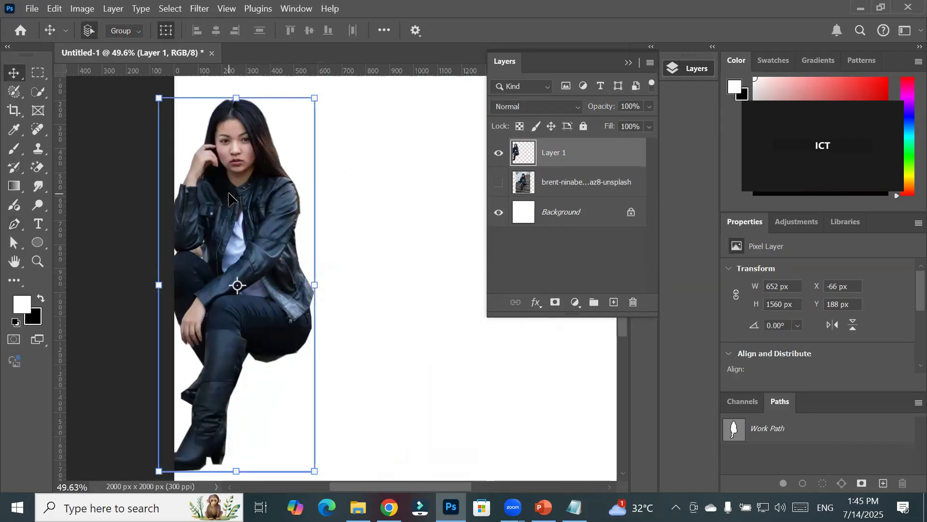
key(ctrl+z)
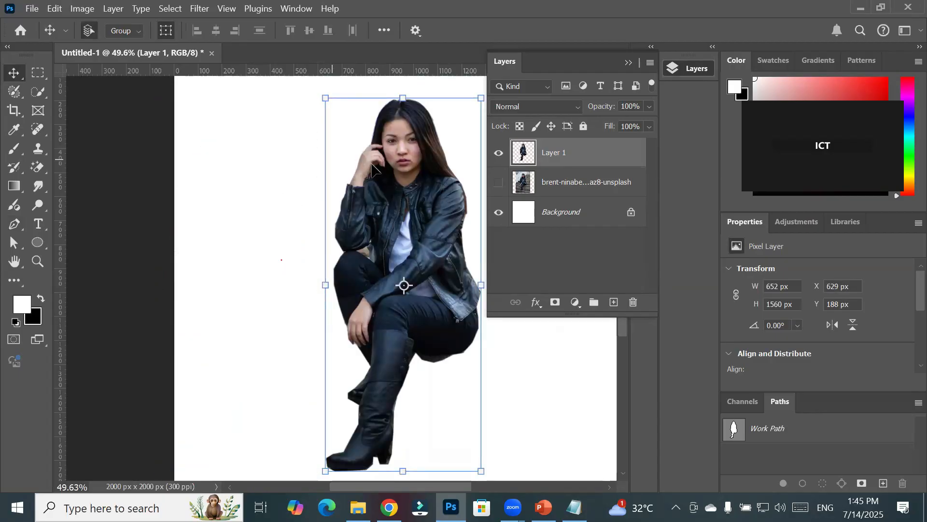
- Show the original photo layer again and delete the cutout layer above it
click(498, 183)
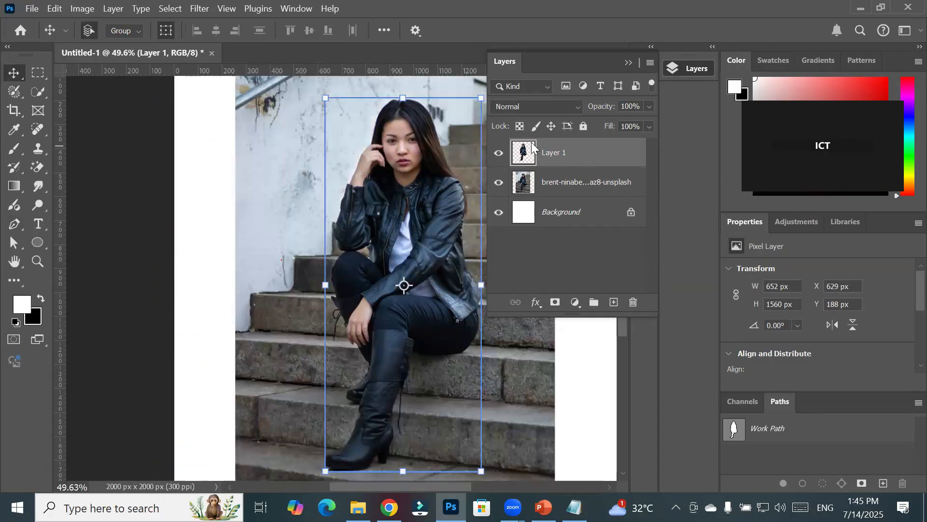
drag(533, 147, 632, 313)
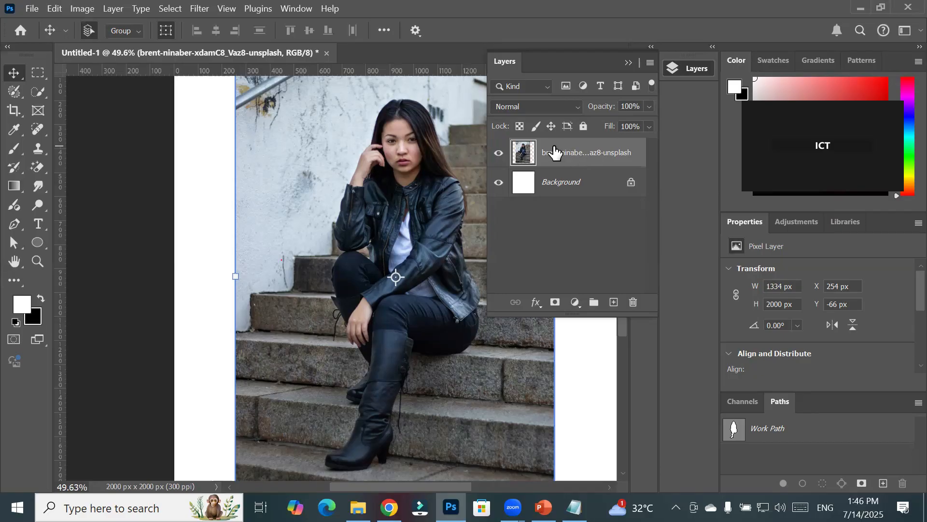
- Trace a rough closed outline around the seated woman with the Freeform Pen Tool in Path mode
click(10, 227)
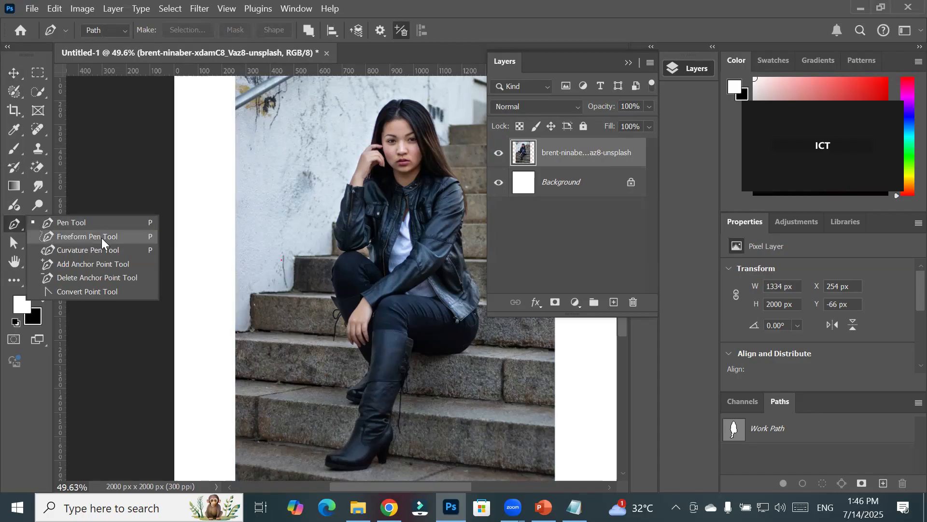
click(77, 236)
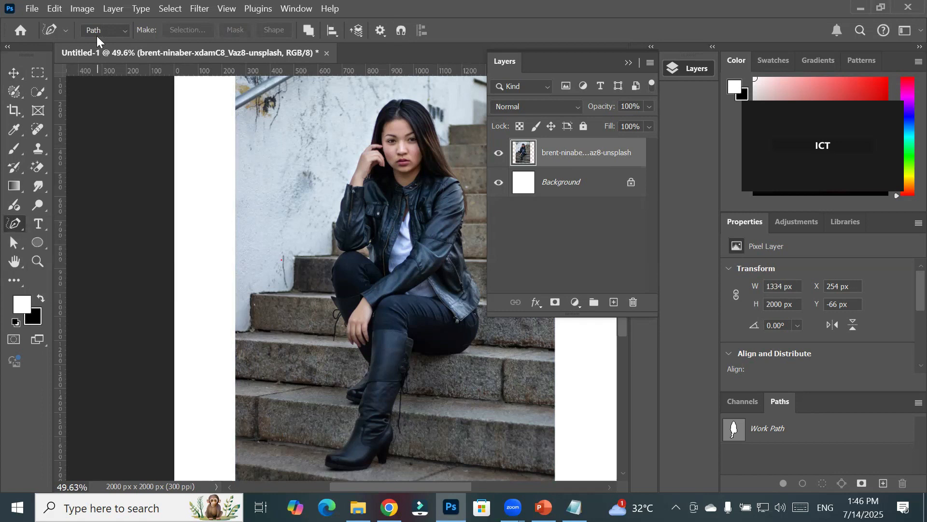
click(116, 31)
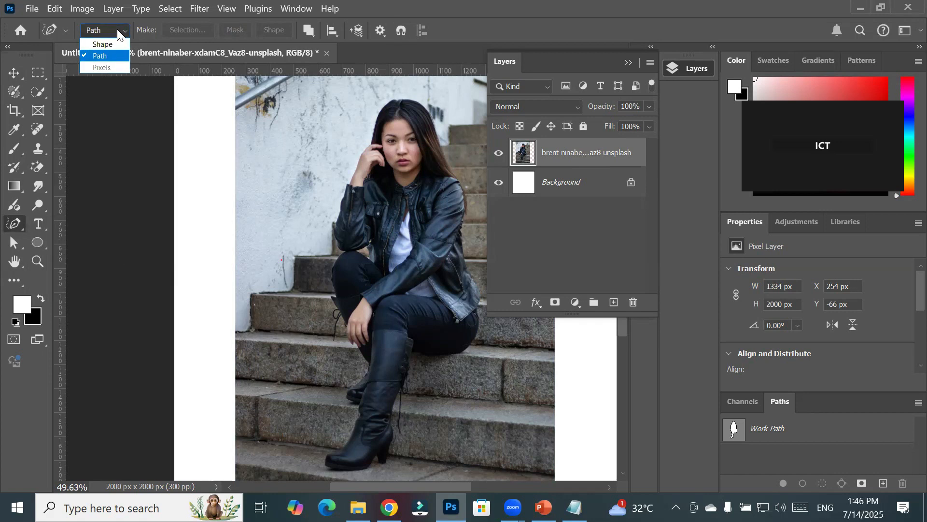
click(120, 57)
mouse_move(367, 178)
mouse_down()
mouse_move(344, 180)
mouse_move(389, 95)
mouse_move(405, 95)
mouse_move(492, 164)
mouse_move(469, 235)
mouse_move(476, 335)
mouse_move(464, 350)
mouse_move(420, 348)
mouse_move(388, 454)
mouse_move(331, 474)
mouse_move(324, 460)
mouse_move(347, 429)
mouse_move(362, 359)
mouse_move(330, 280)
mouse_move(335, 252)
mouse_move(323, 224)
mouse_move(345, 185)
mouse_up()
click(346, 186)
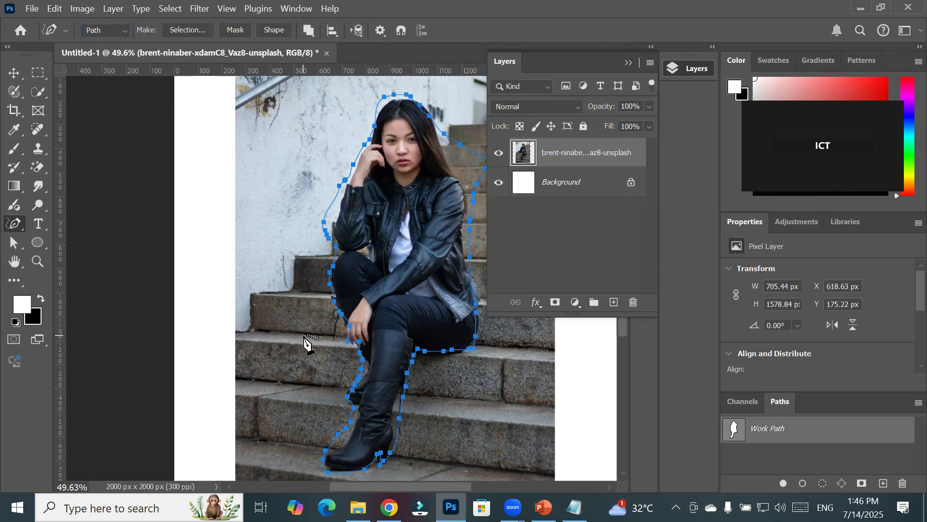
- Convert the freeform path into a new anti-aliased selection with a 0.9-pixel feather, and collapse the Layers panel
click(181, 29)
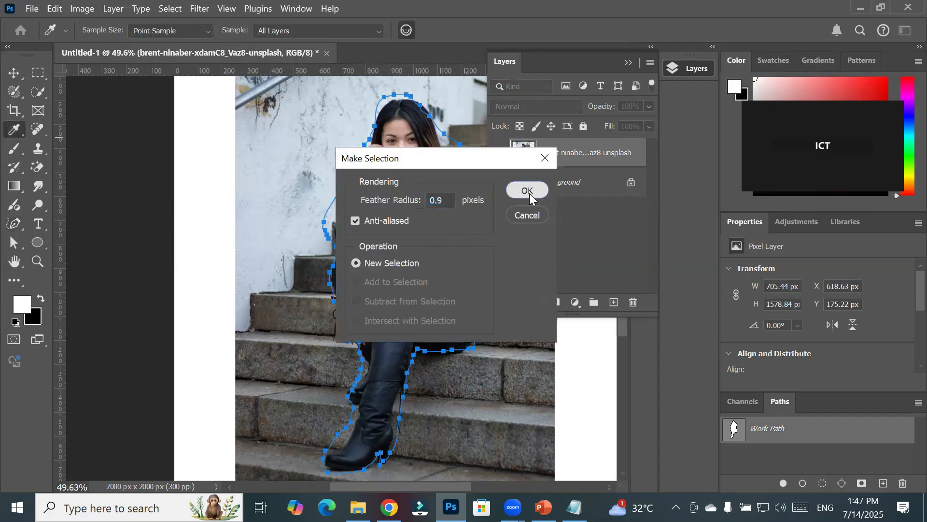
click(530, 193)
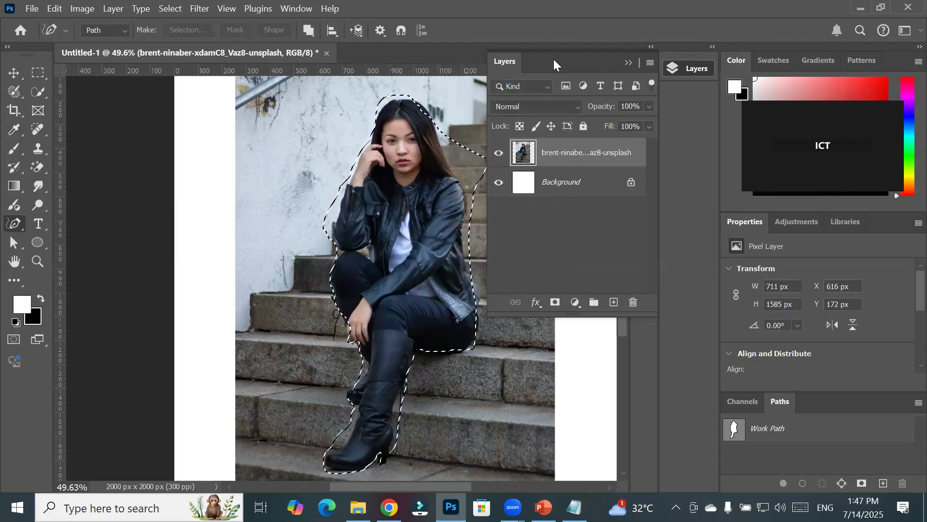
click(628, 62)
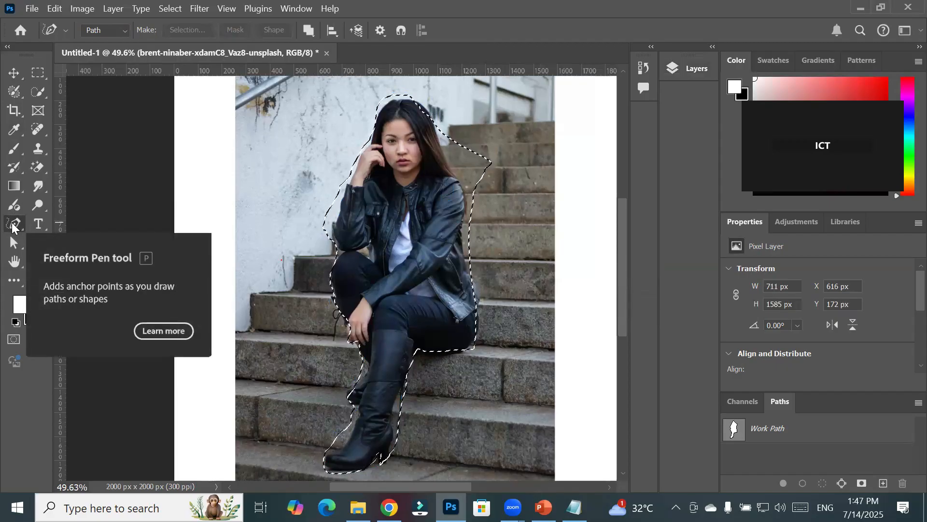
- Use the Lasso Tool to subtract the wedge of background beside the long hair and shoulder from the selection
click(13, 95)
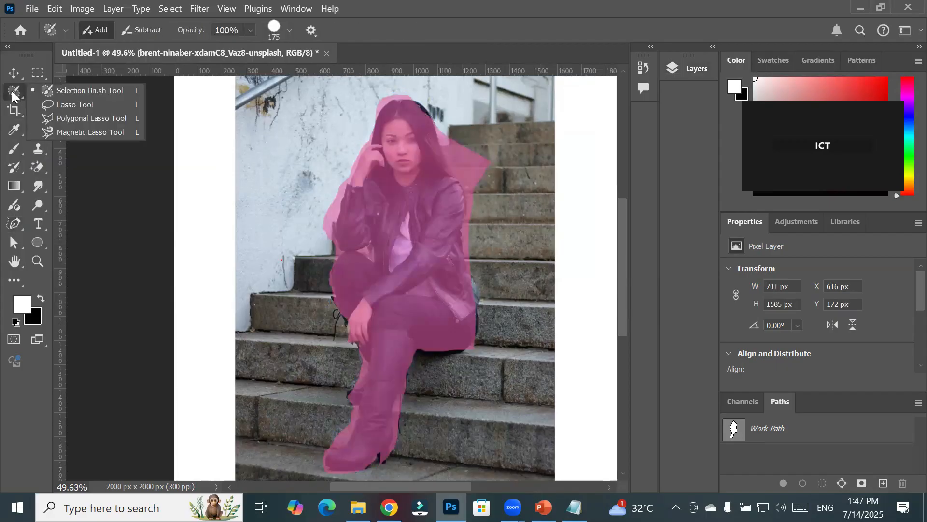
click(81, 103)
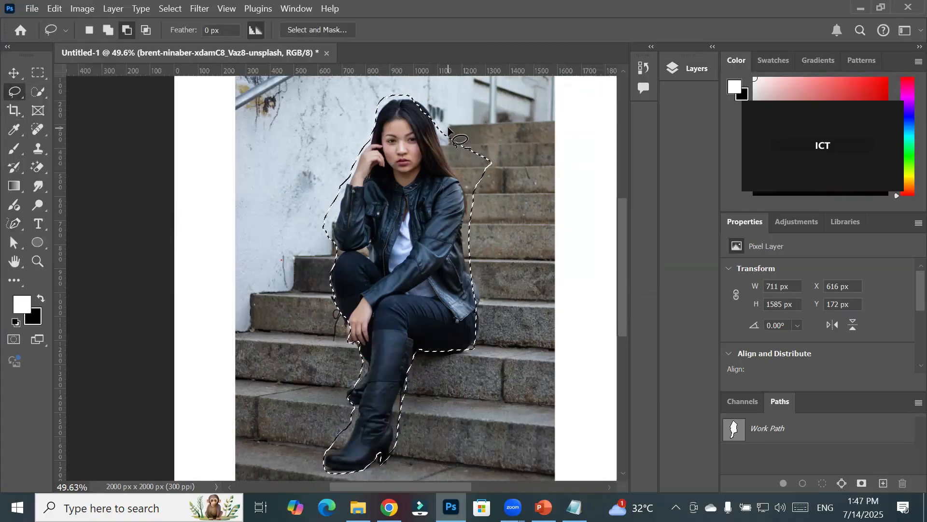
mouse_move(467, 190)
mouse_down()
mouse_move(494, 166)
mouse_move(485, 145)
mouse_move(441, 138)
mouse_up()
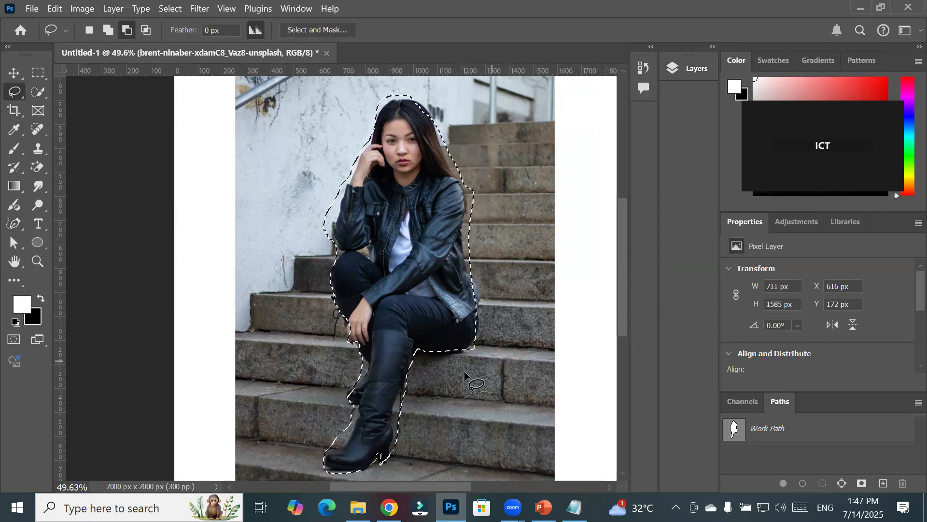
- Subtract the background in front of the front boot from the selection, and add the boot's cut-off instep back to it
scroll(382, 476, up, 5)
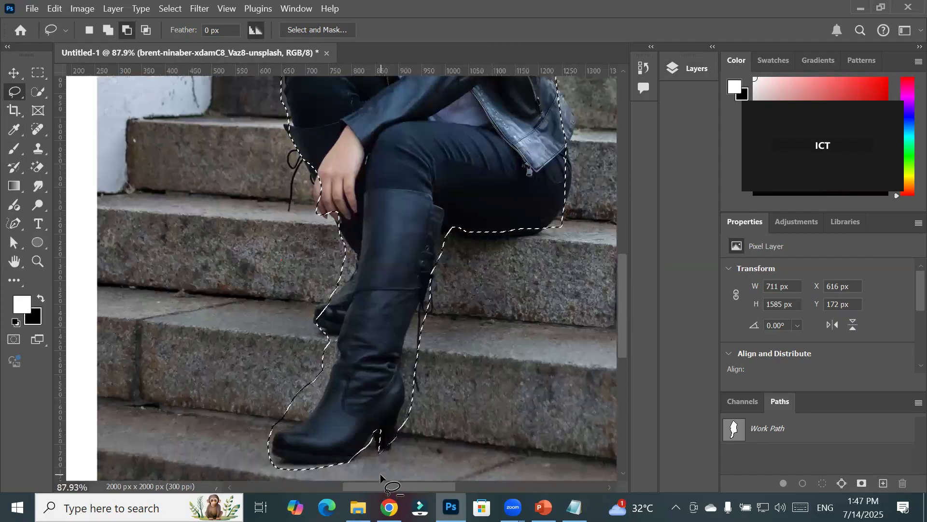
mouse_move(311, 339)
mouse_down()
mouse_move(335, 354)
mouse_move(313, 426)
mouse_move(293, 440)
mouse_move(255, 422)
mouse_move(285, 352)
mouse_move(313, 341)
mouse_up()
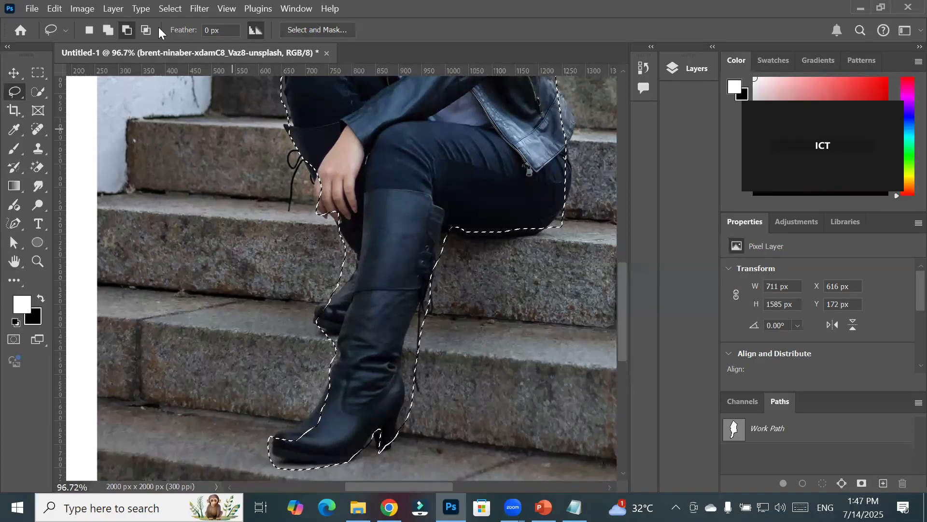
click(107, 30)
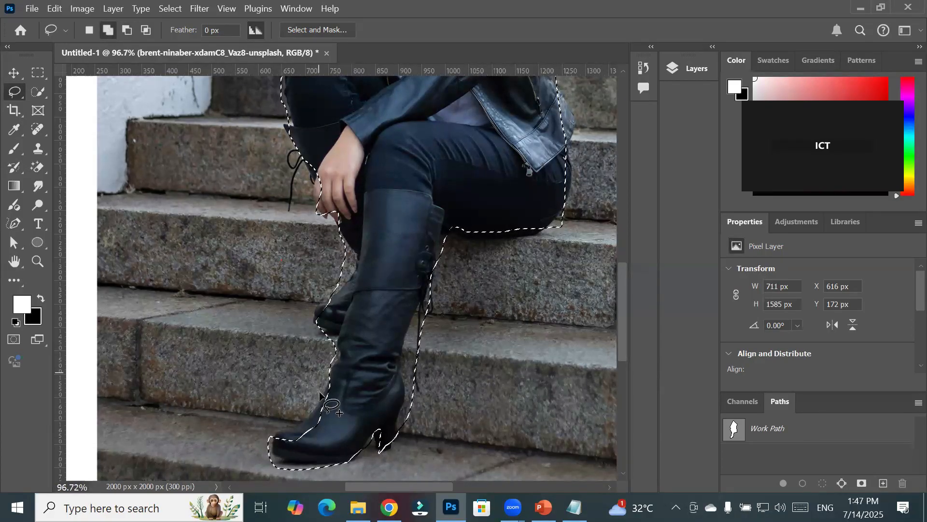
mouse_move(270, 437)
mouse_down()
mouse_move(307, 424)
mouse_move(333, 379)
mouse_move(351, 406)
mouse_move(328, 441)
mouse_move(287, 465)
mouse_move(273, 441)
mouse_up()
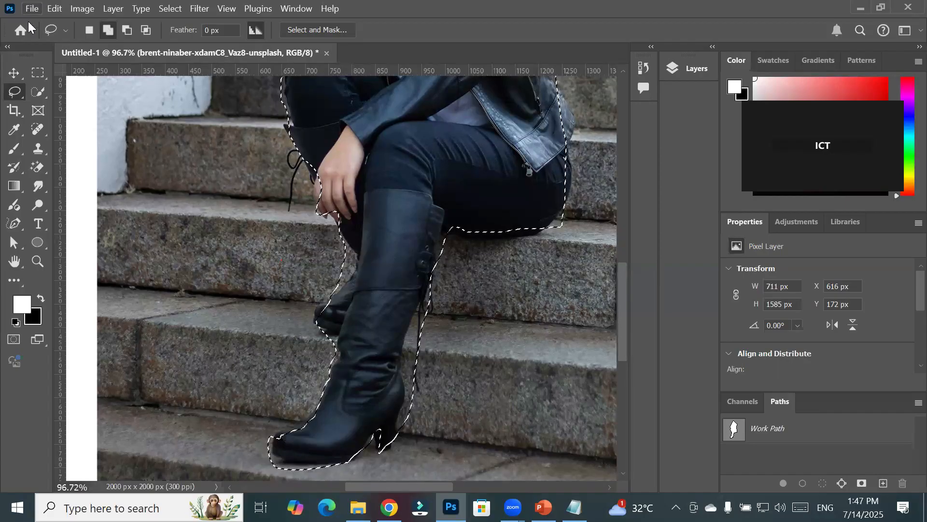
- Subtract the strip of background below the resting hand beside the calf and the excess corner at the hip from the selection
click(126, 31)
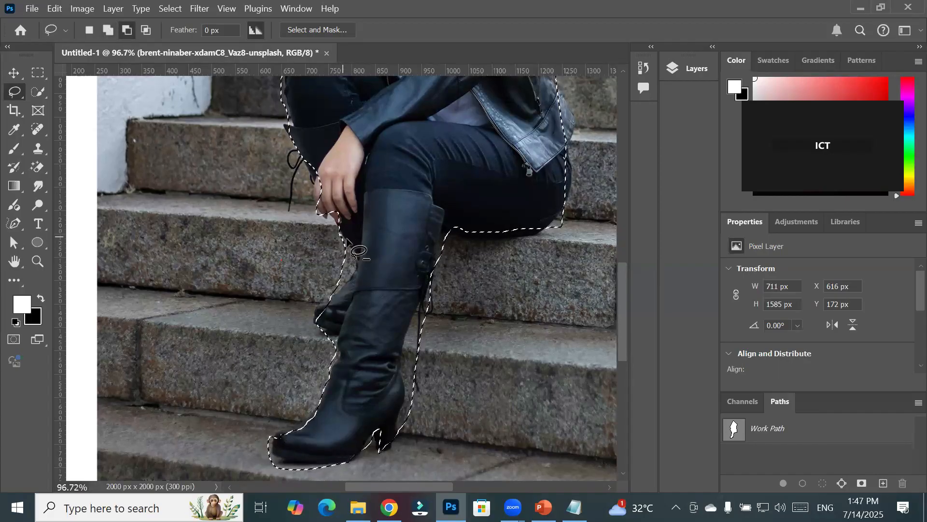
mouse_move(355, 247)
mouse_down()
mouse_move(356, 271)
mouse_move(336, 292)
mouse_move(336, 247)
mouse_up()
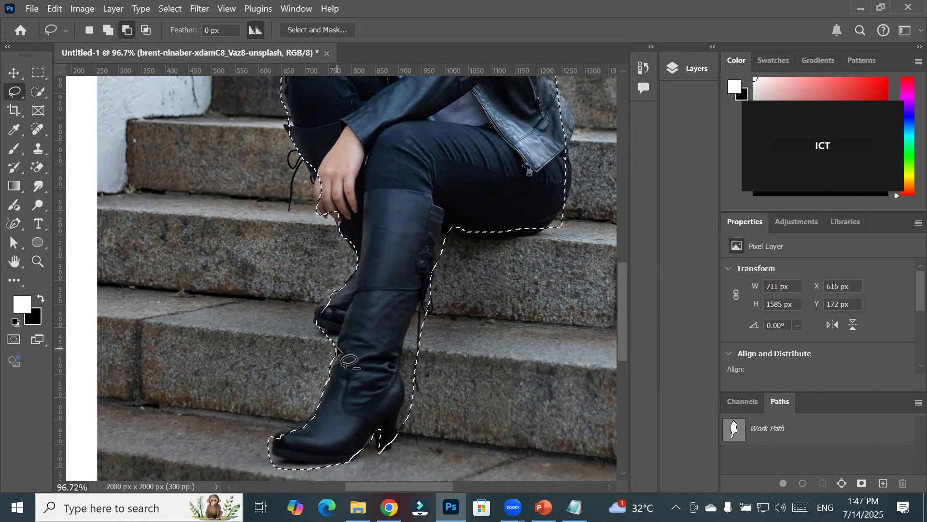
mouse_move(560, 213)
mouse_down()
mouse_move(577, 224)
mouse_move(552, 249)
mouse_move(582, 232)
mouse_move(562, 212)
mouse_up()
drag(445, 228, 352, 355)
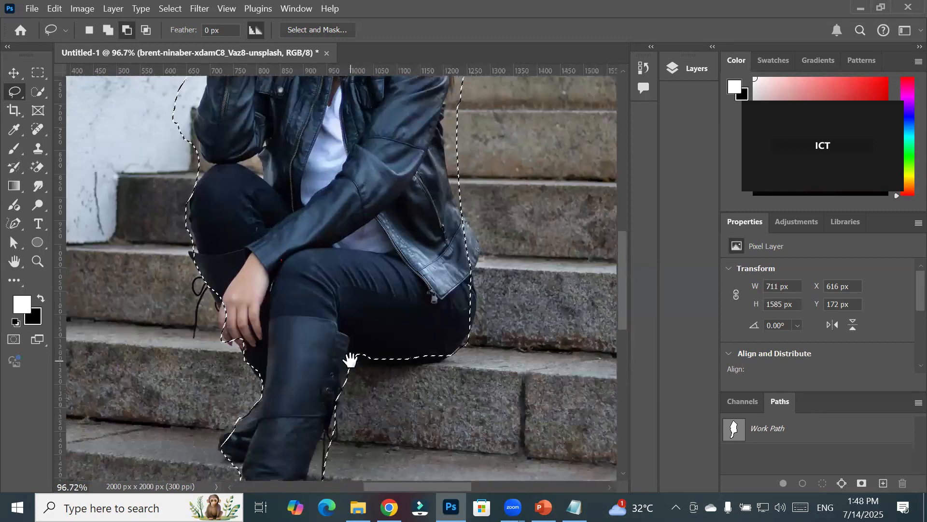
drag(289, 118, 258, 324)
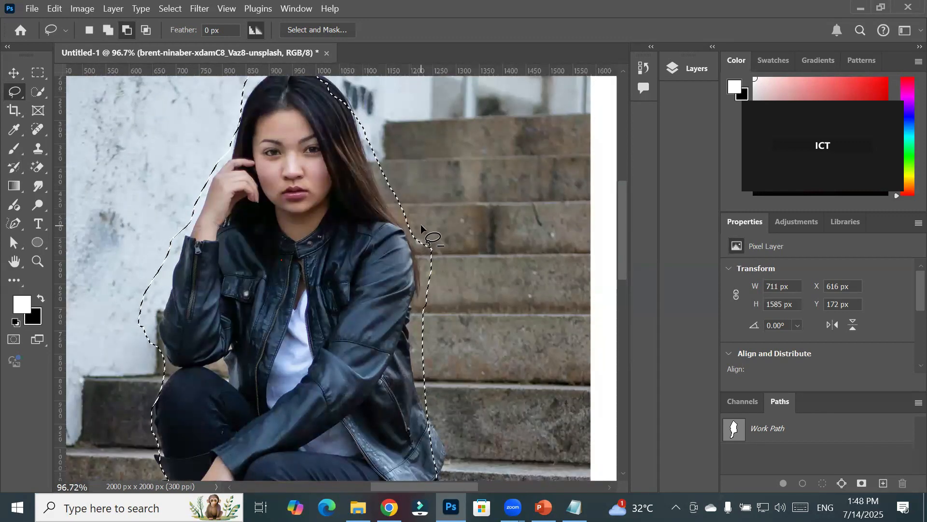
- Subtract the excess background beside the woman's long hair, jacket shoulder and raised arm from the selection with the Lasso tool
mouse_move(405, 333)
mouse_down()
mouse_move(421, 399)
mouse_move(454, 404)
mouse_move(495, 294)
mouse_move(458, 206)
mouse_move(413, 222)
mouse_up()
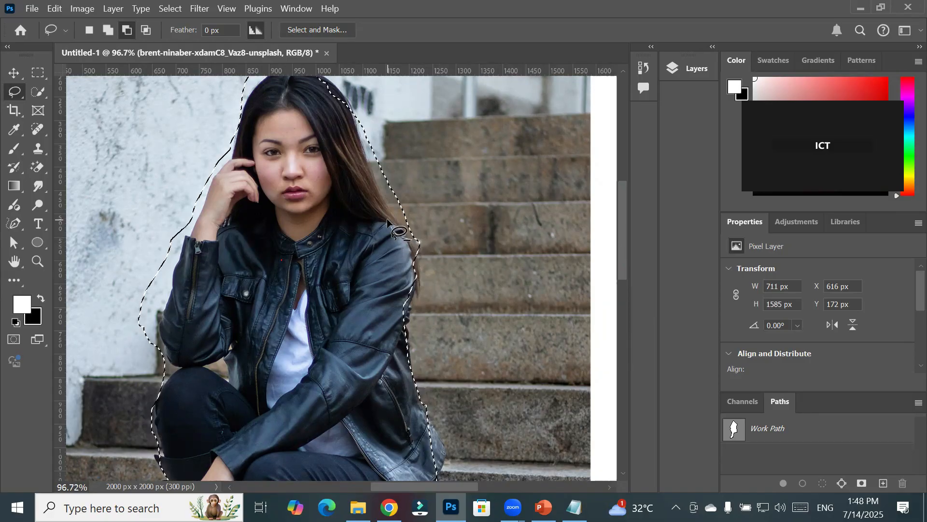
mouse_move(383, 209)
mouse_down()
mouse_move(357, 132)
mouse_move(366, 113)
mouse_move(429, 184)
mouse_move(448, 231)
mouse_up()
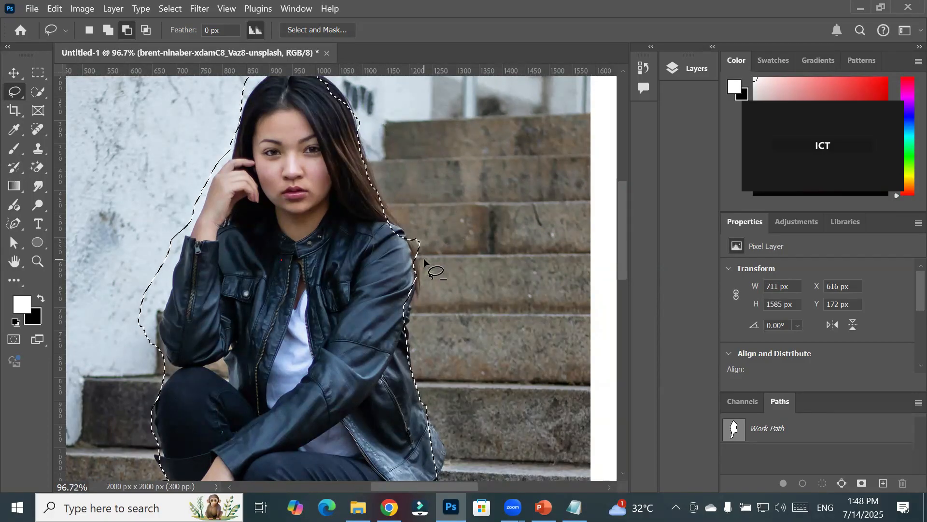
drag(433, 251, 437, 285)
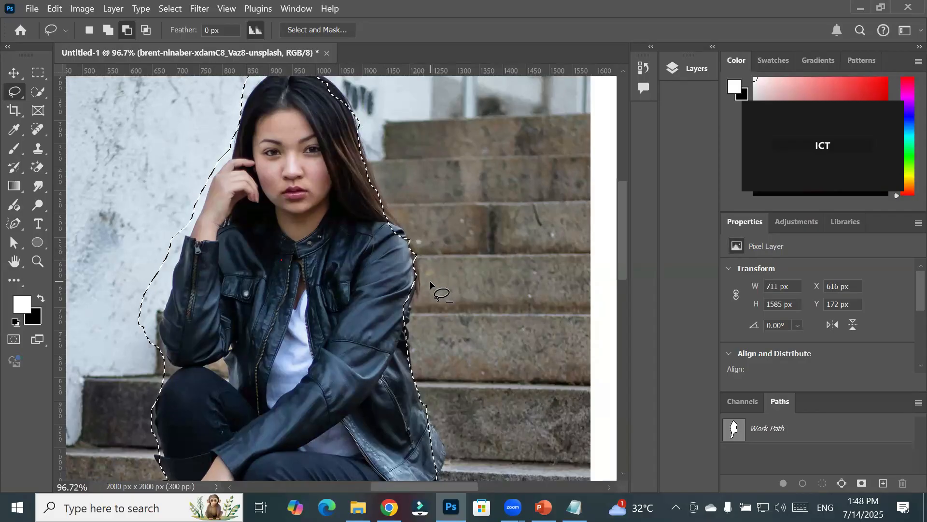
mouse_move(216, 155)
mouse_down()
mouse_move(184, 238)
mouse_move(160, 311)
mouse_move(179, 366)
mouse_move(152, 383)
mouse_move(127, 368)
mouse_move(135, 252)
mouse_move(191, 166)
mouse_up()
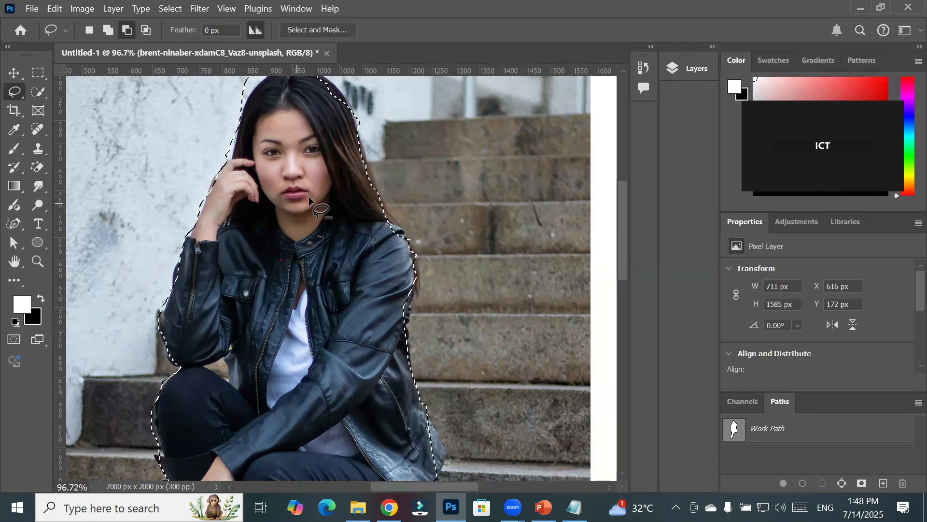
- Subtract the strip of wall above the woman's head from the selection, following the top of her hair
scroll(299, 167, up, 3)
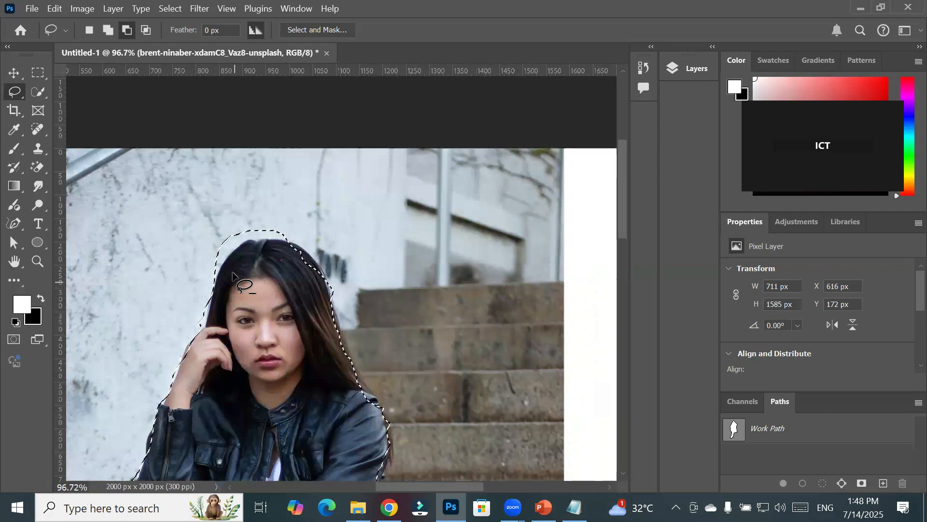
scroll(224, 210, up, 2)
scroll(225, 208, up, 3)
mouse_move(421, 304)
mouse_down()
mouse_move(331, 310)
mouse_move(251, 345)
mouse_up()
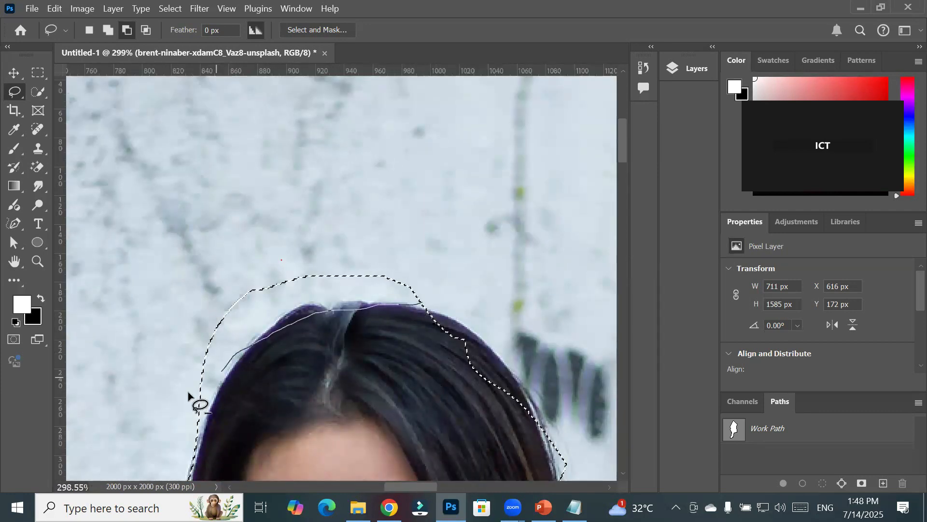
drag(439, 278, 423, 305)
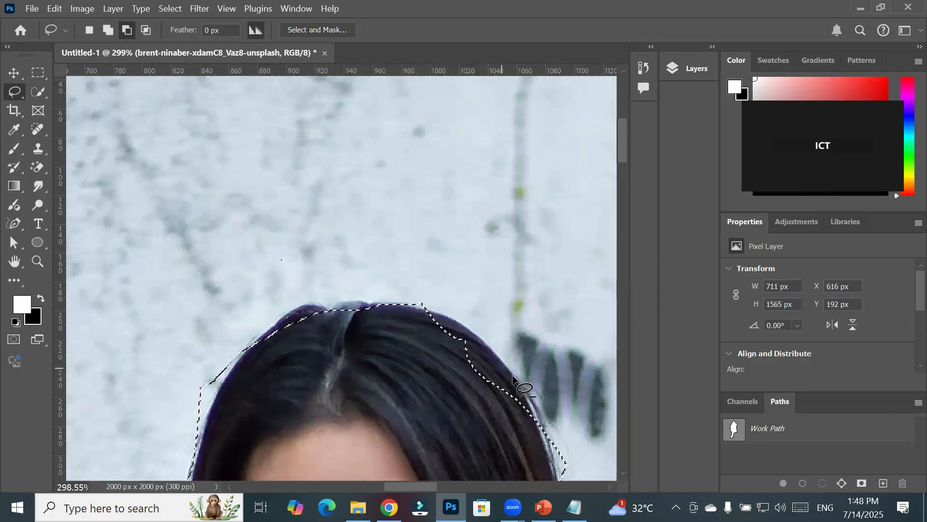
- Switch the Lasso to add mode and add the missed hair along the stair side of the head to the selection
click(106, 31)
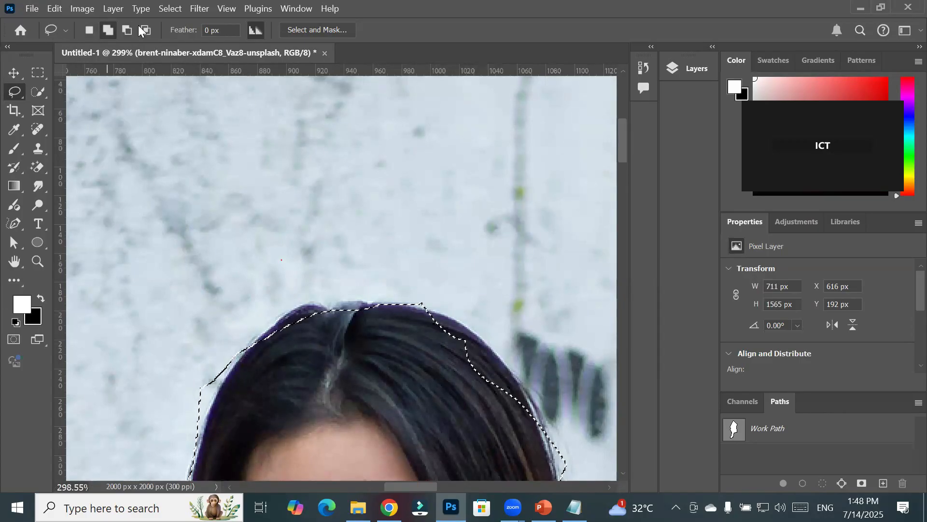
mouse_move(525, 396)
mouse_down()
mouse_move(441, 304)
mouse_move(422, 303)
mouse_move(393, 349)
mouse_move(440, 416)
mouse_move(506, 424)
mouse_up()
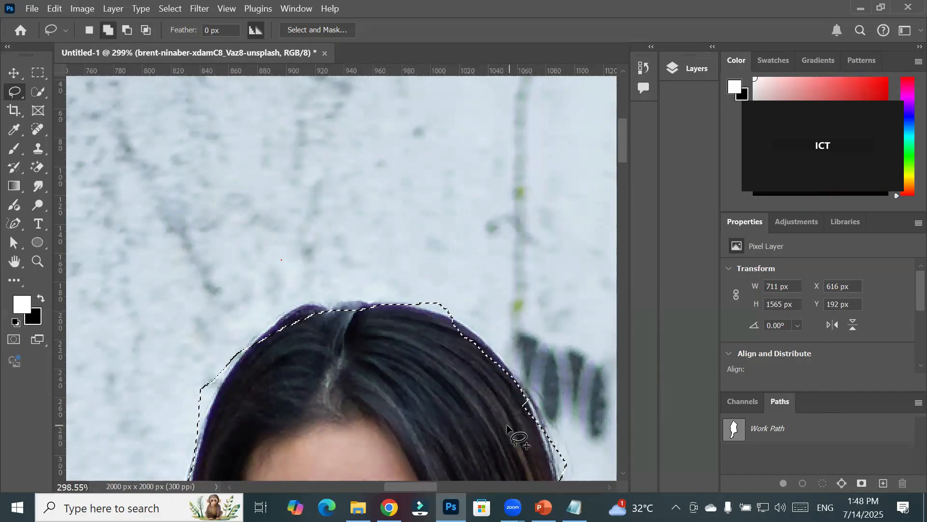
click(17, 91)
click(17, 91)
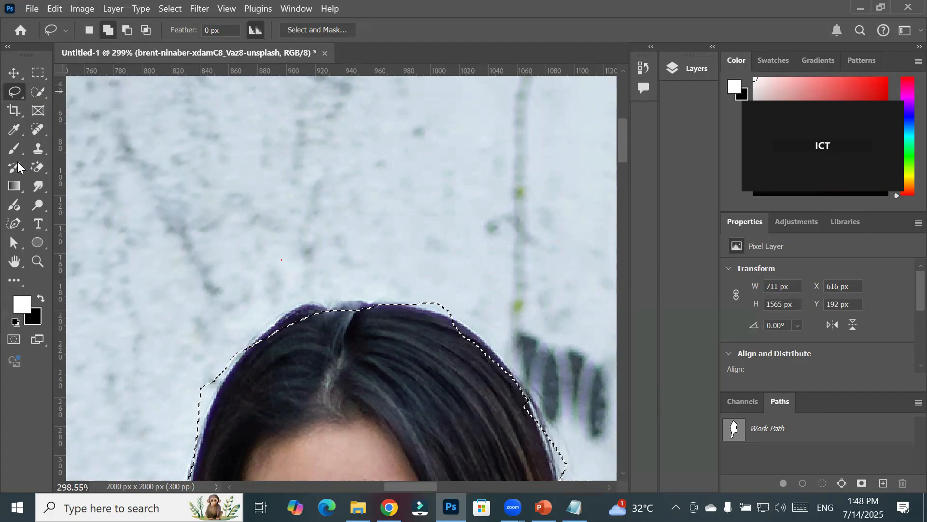
- Switch from the Freeform Pen to the standard Pen Tool
click(13, 227)
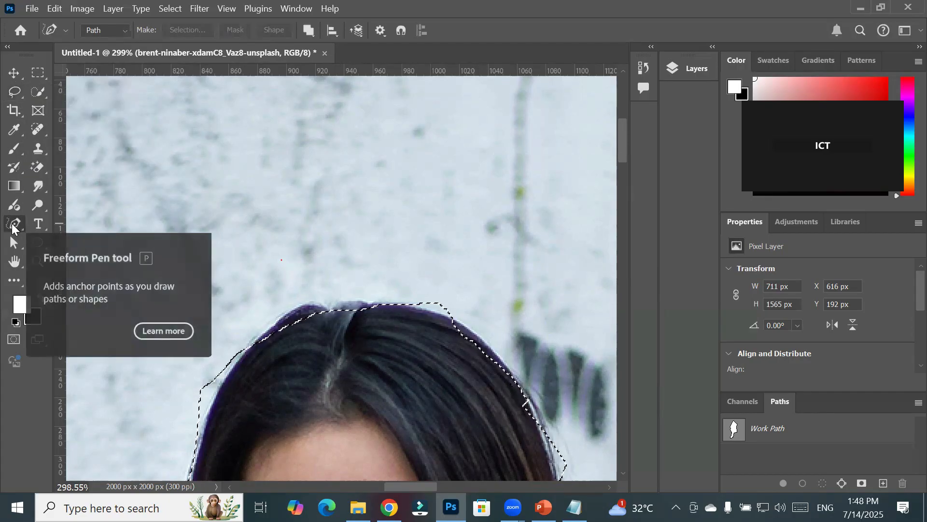
right_click(14, 228)
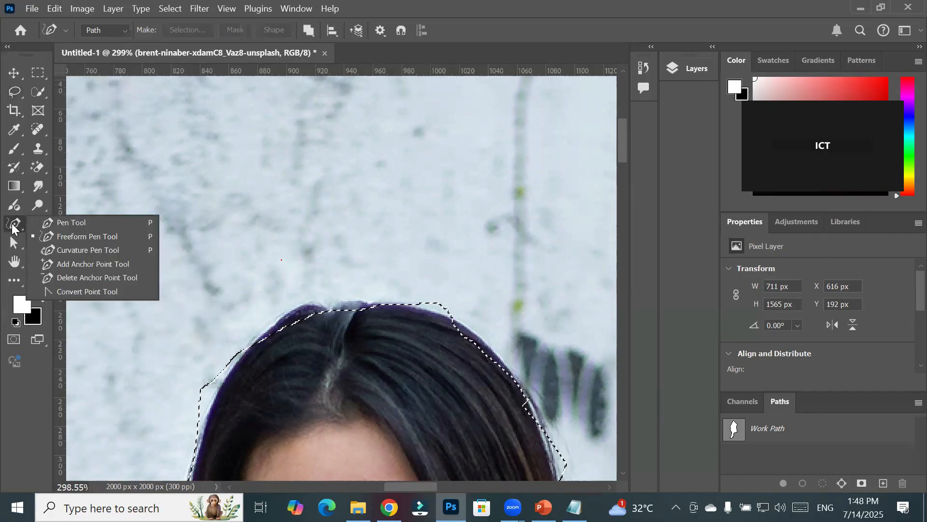
click(70, 223)
scroll(432, 368, down, 8)
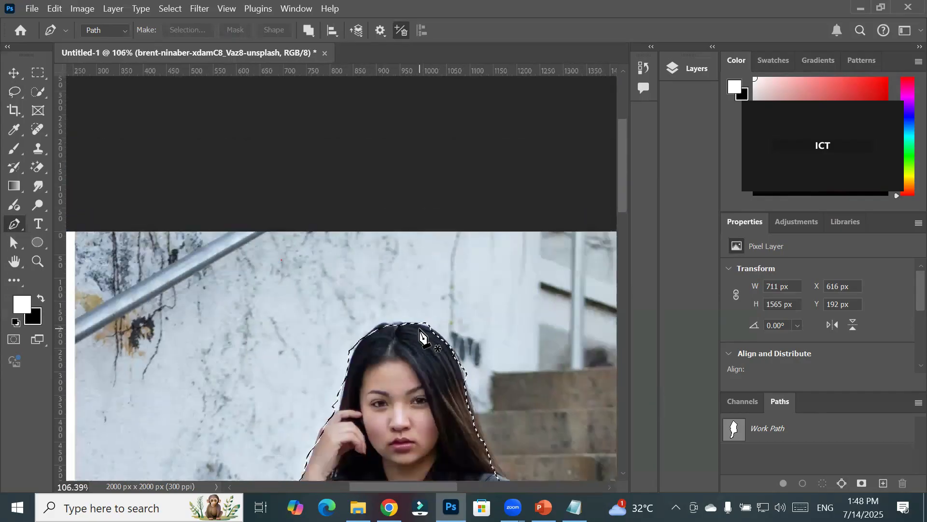
drag(467, 388, 357, 157)
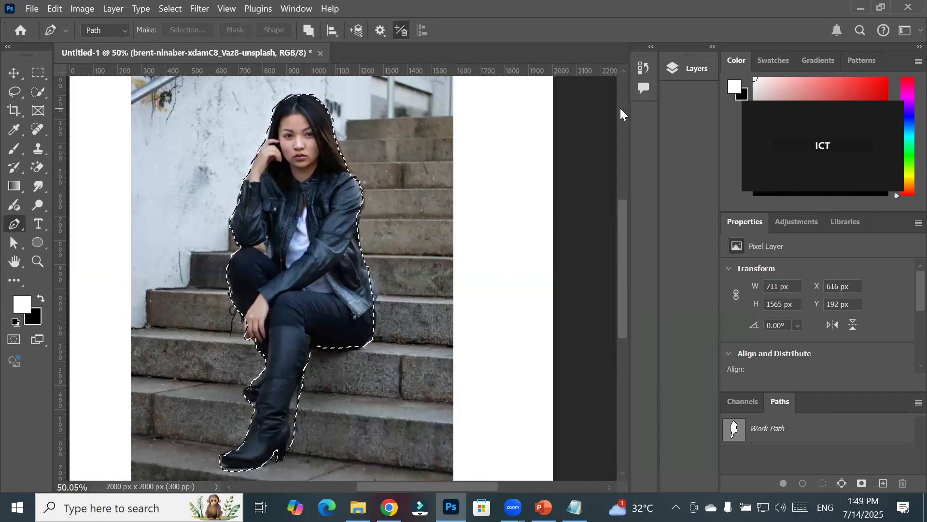
- Show the document's layers and bring up the selection commands for the outlined woman using the Rectangular Marquee tool
click(704, 64)
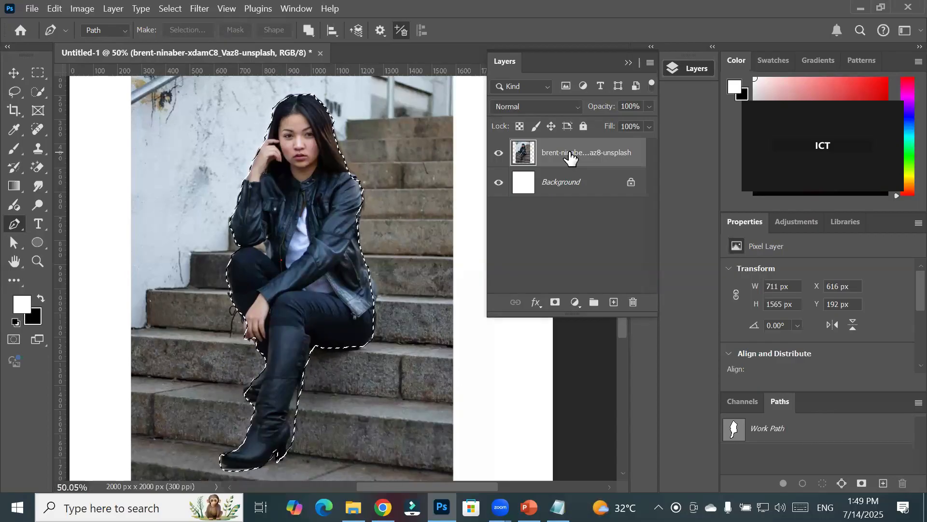
click(38, 72)
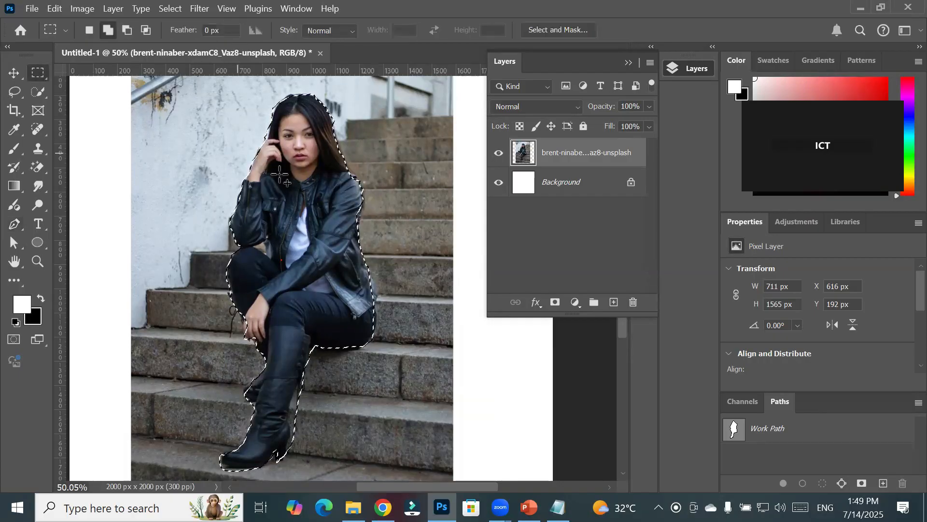
right_click(303, 203)
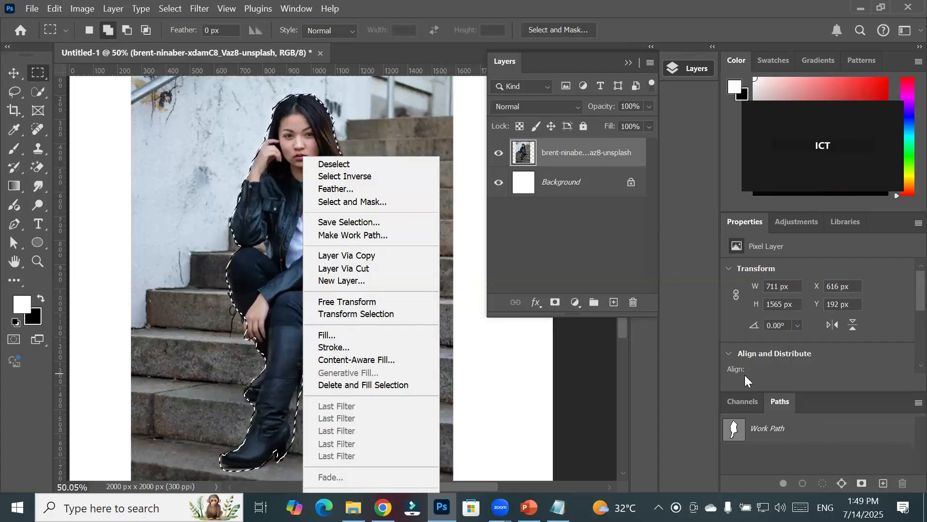
- Undock Channels and Paths as floating panels over the canvas, enlarging Channels to list RGB, Red, Green and Blue
click(739, 400)
click(739, 400)
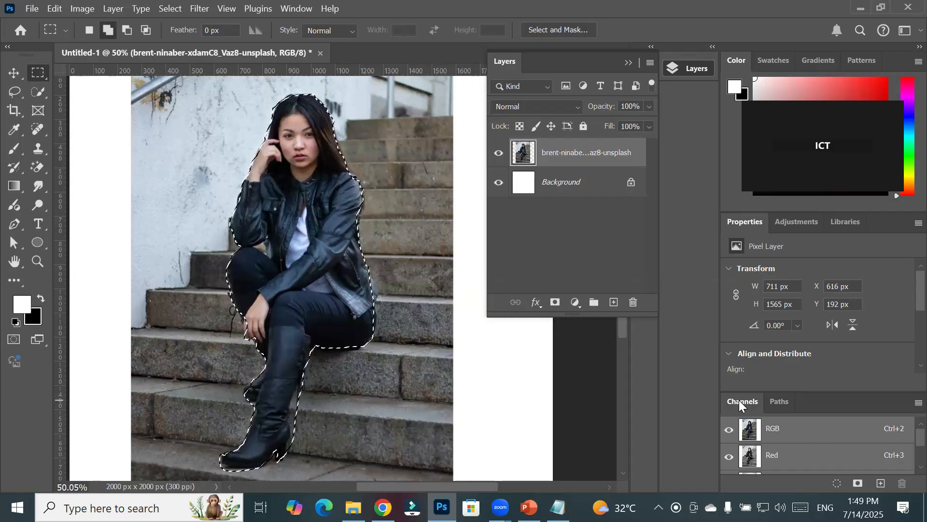
click(773, 403)
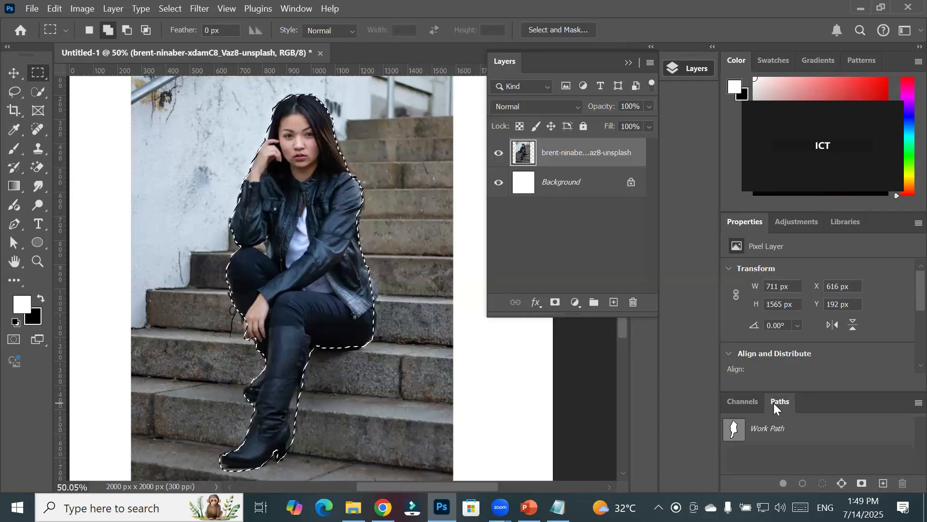
click(731, 403)
drag(730, 403, 385, 191)
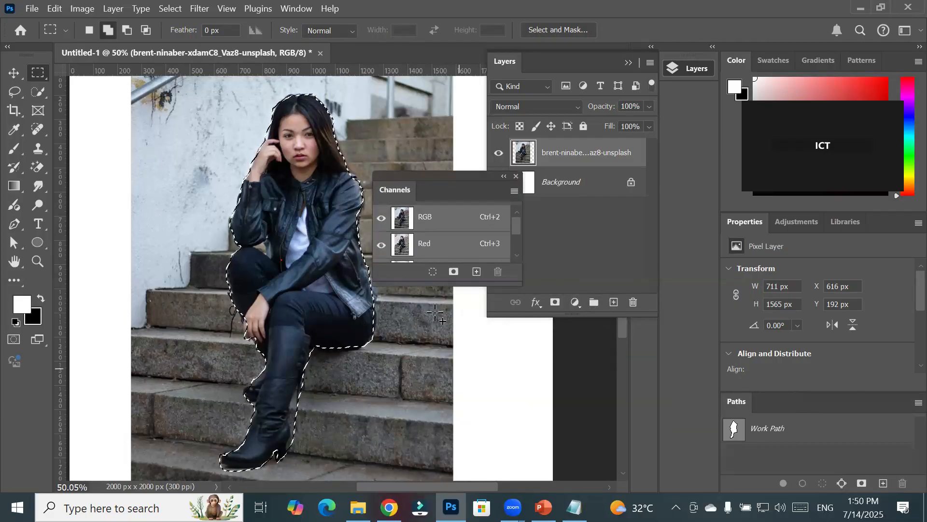
drag(420, 284, 412, 411)
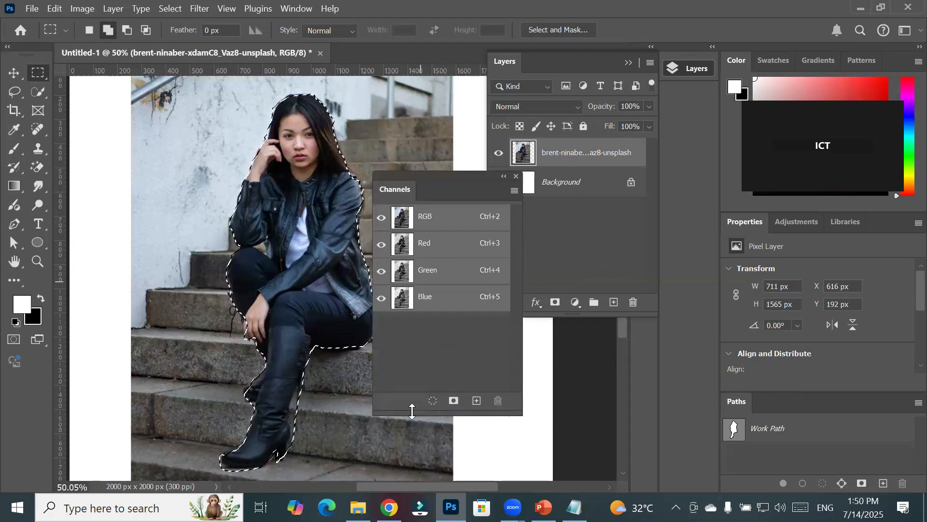
drag(409, 174, 416, 233)
drag(737, 406, 120, 291)
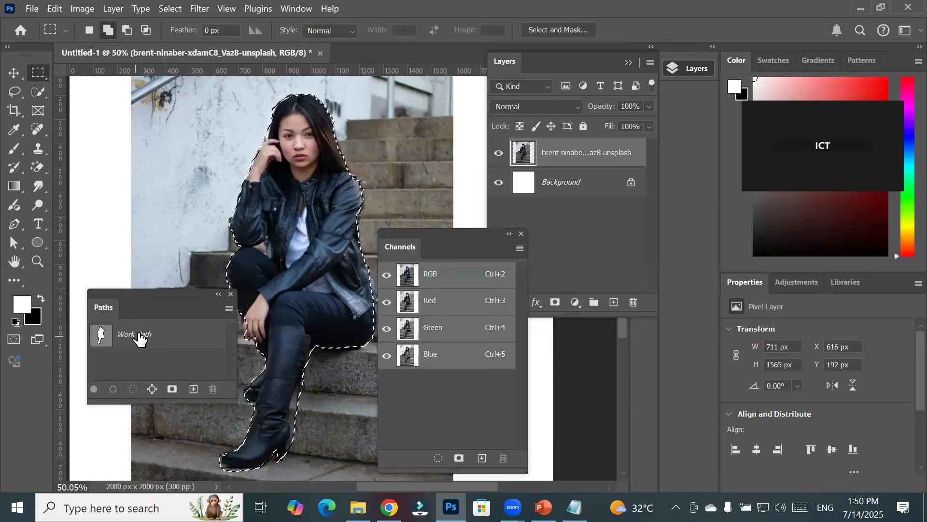
- Replace the Work Path with one made from the woman's selection, load it as a selection, and convert that back to a work path
click(15, 244)
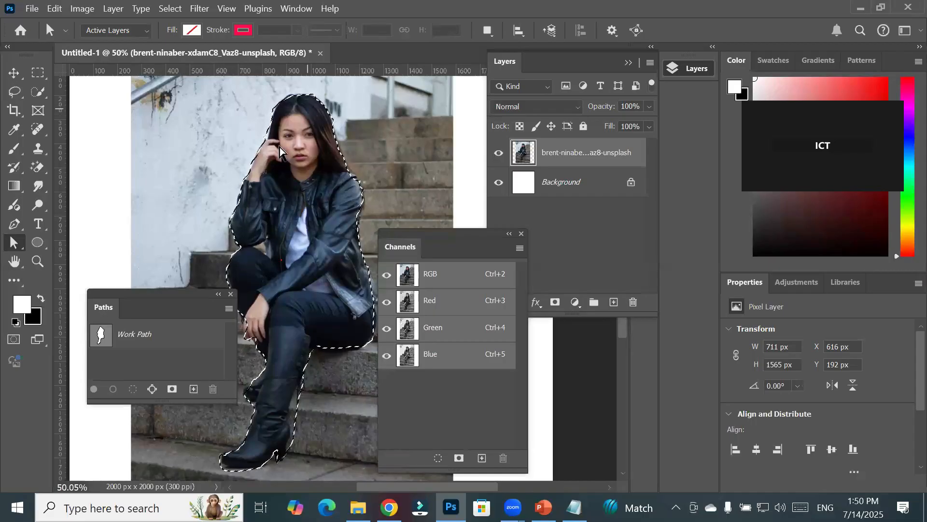
click(128, 337)
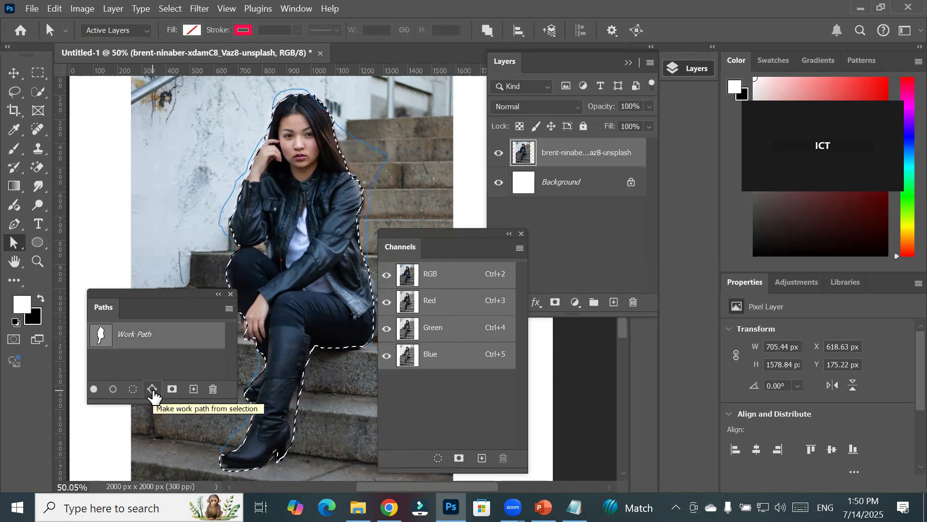
click(153, 391)
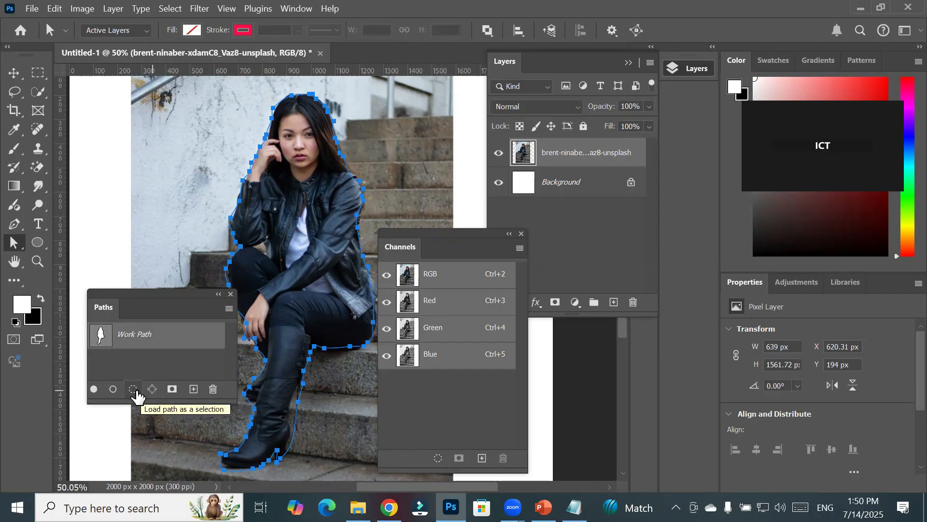
click(135, 391)
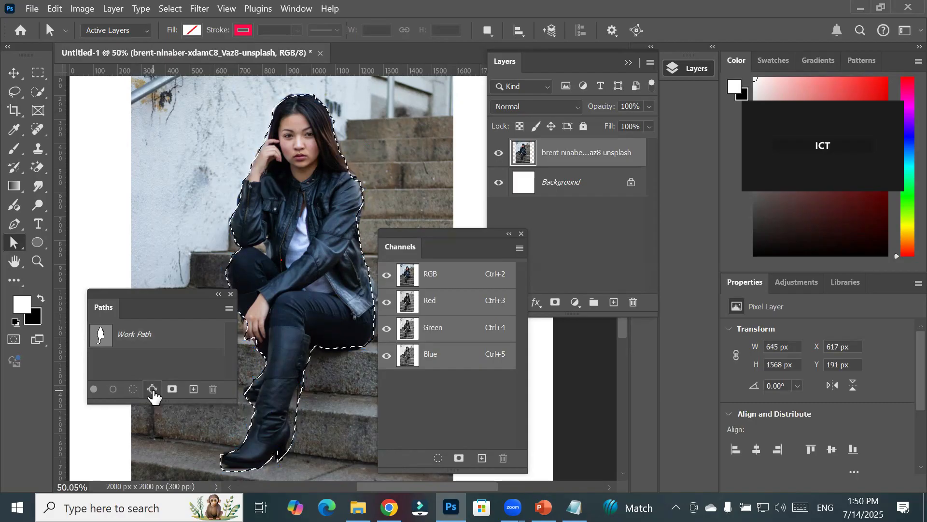
click(152, 389)
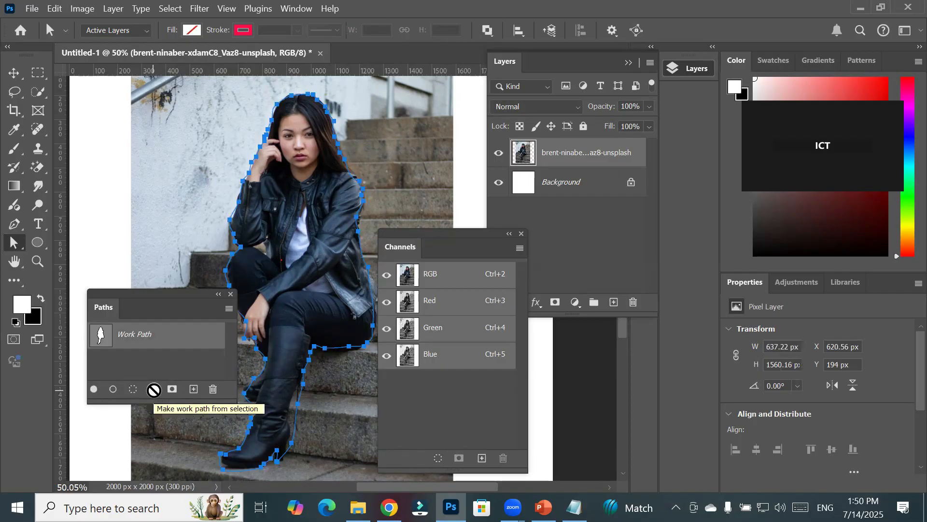
- Move the path's anchor point beside the hanging boot lace inward onto the back edge of the boot's calf
scroll(319, 438, up, 3)
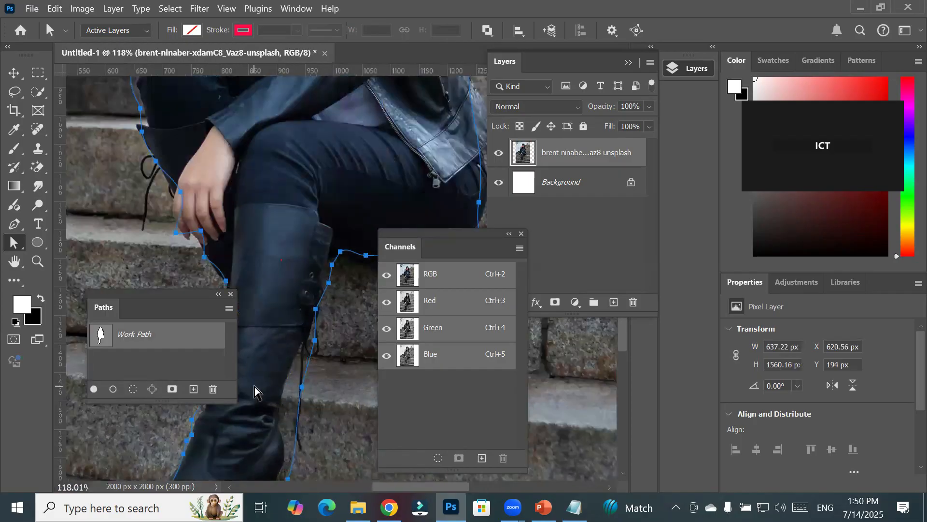
scroll(256, 391, up, 2)
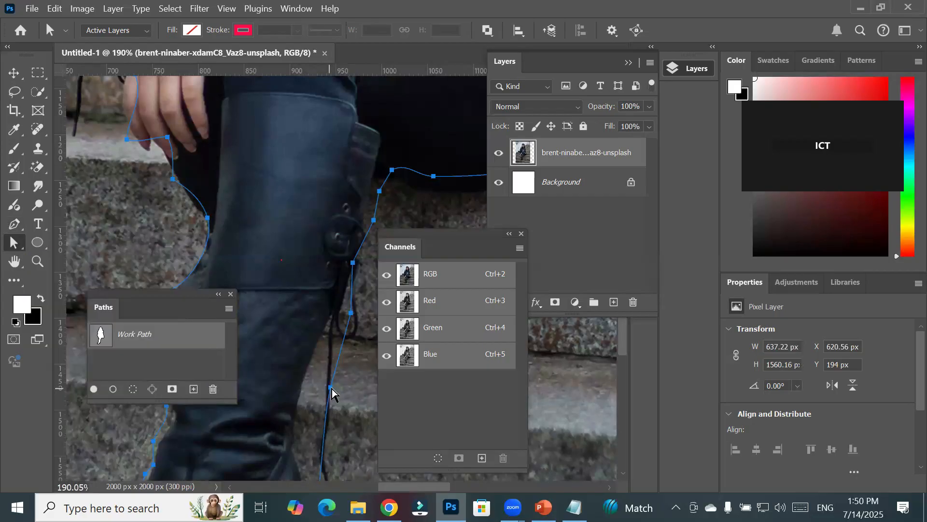
mouse_move(333, 394)
mouse_down()
mouse_move(323, 393)
mouse_move(334, 396)
mouse_up()
click(332, 382)
drag(340, 369, 336, 395)
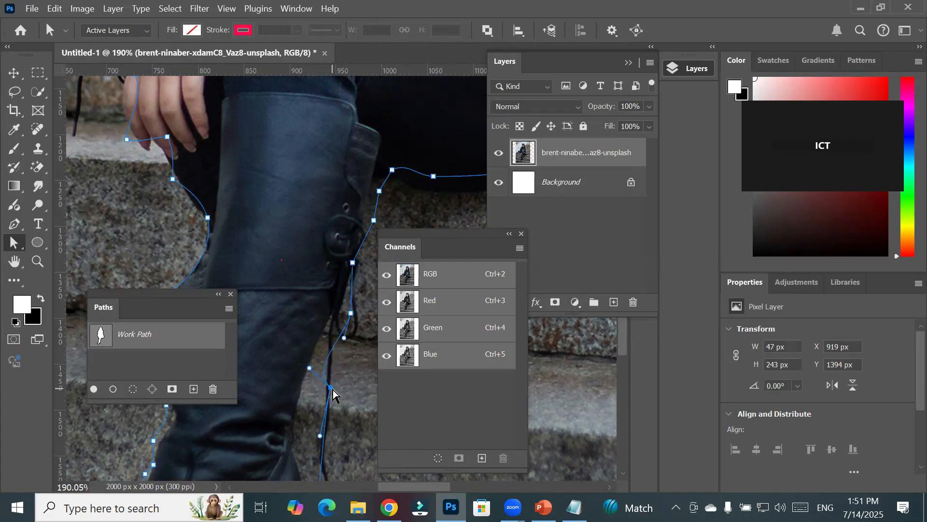
drag(332, 394, 326, 327)
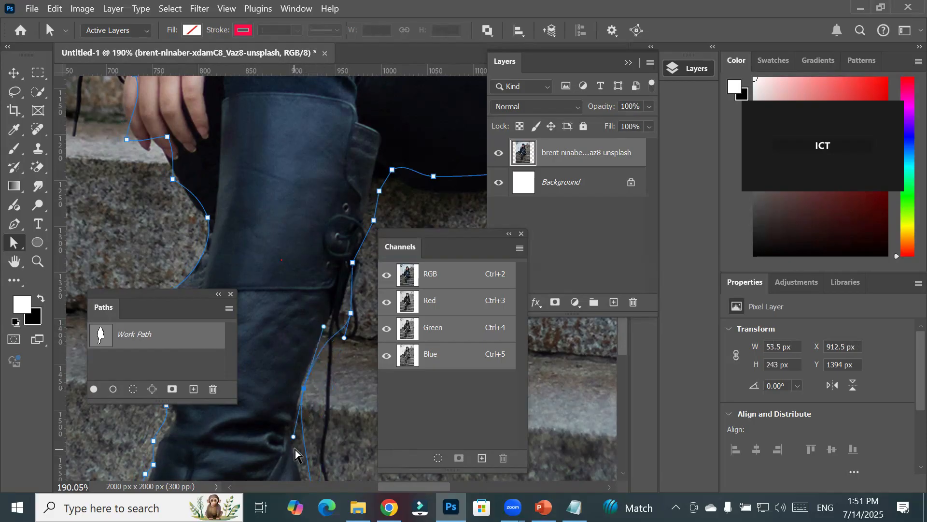
- Reshape the path's curve at the anchor point behind the boot's ankle so it follows the boot's back edge
scroll(302, 425, down, 5)
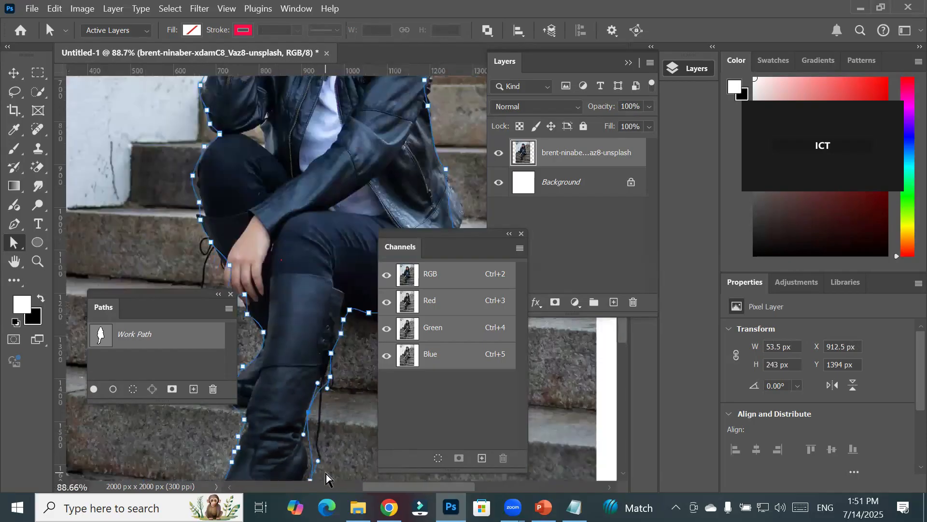
scroll(325, 434, down, 3)
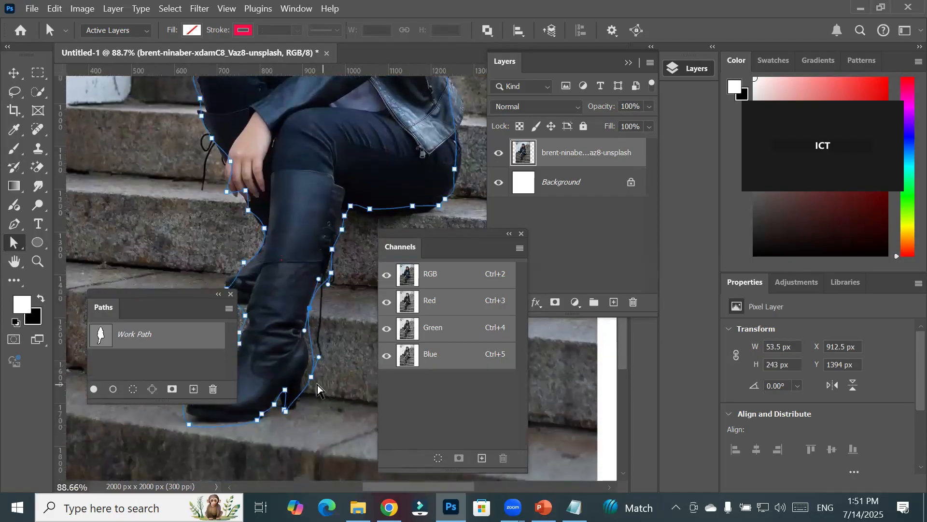
drag(315, 383, 309, 360)
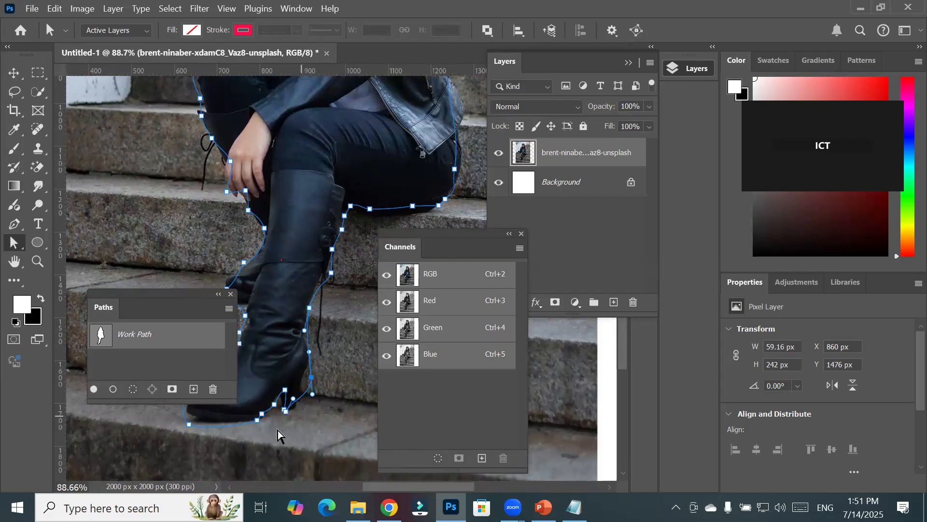
- Move the heel-tip anchor point to the heel's back bottom corner, and the anchor above it onto the heel's back edge
scroll(292, 406, up, 2)
scroll(274, 407, up, 7)
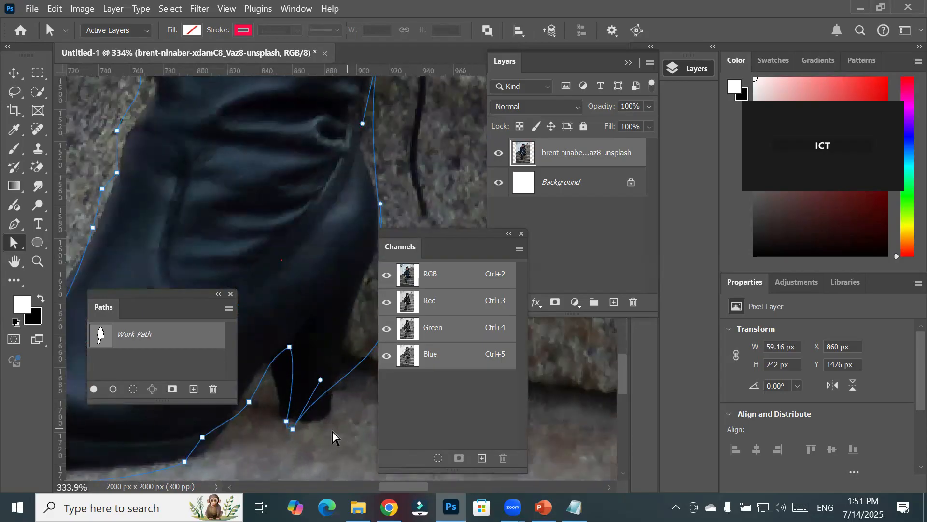
drag(295, 432, 334, 422)
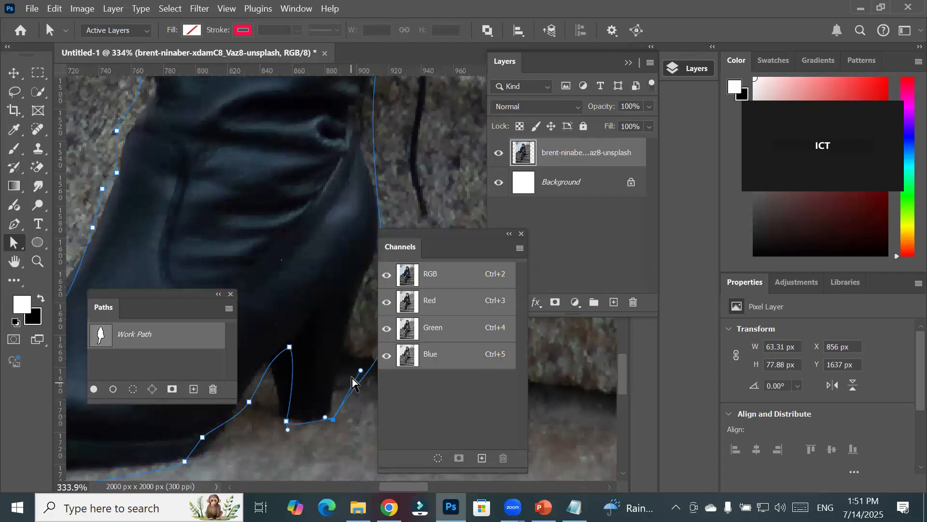
scroll(352, 381, down, 5)
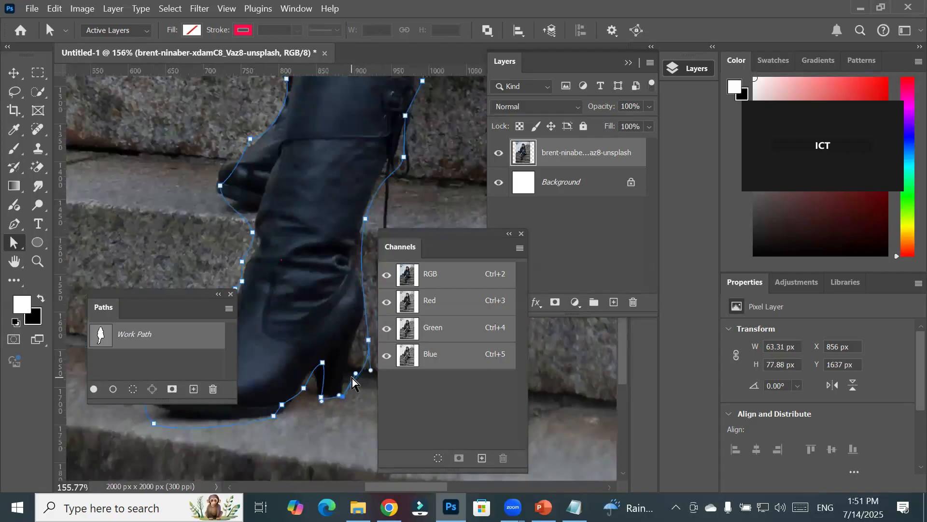
click(368, 348)
drag(368, 348, 379, 322)
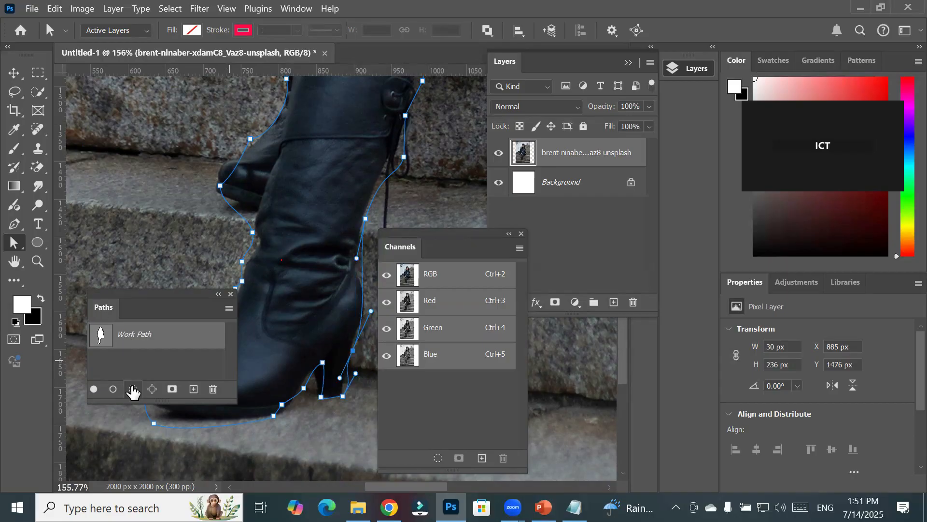
- Convert the work path to a selection and back to a path several times, ending with the woman loaded as a selection
click(133, 390)
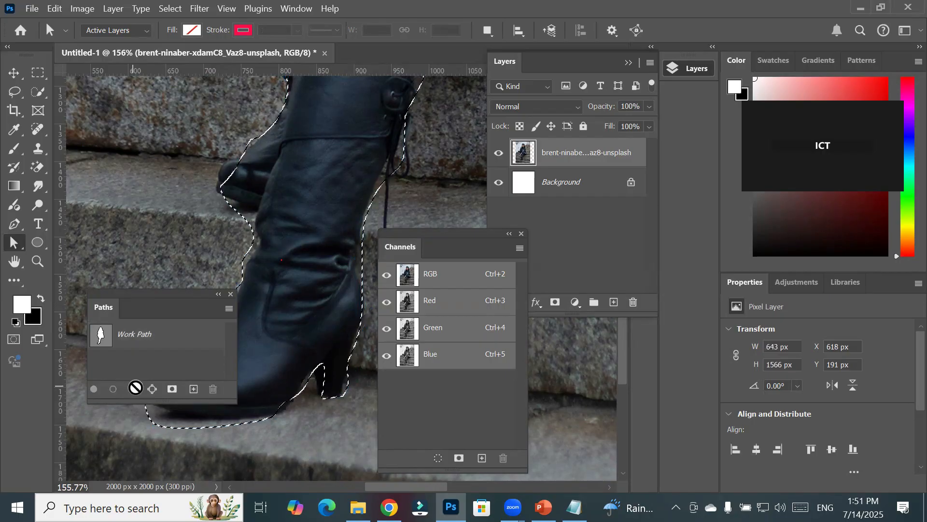
click(154, 390)
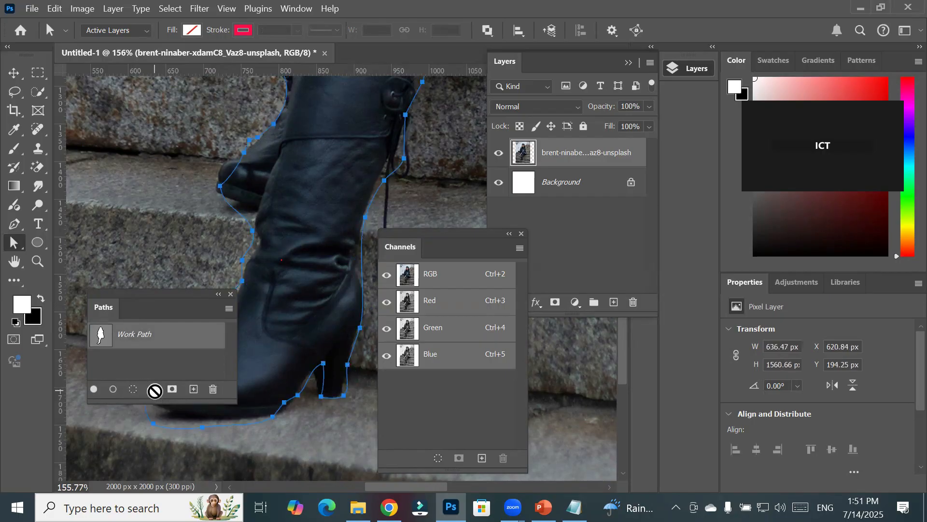
click(135, 389)
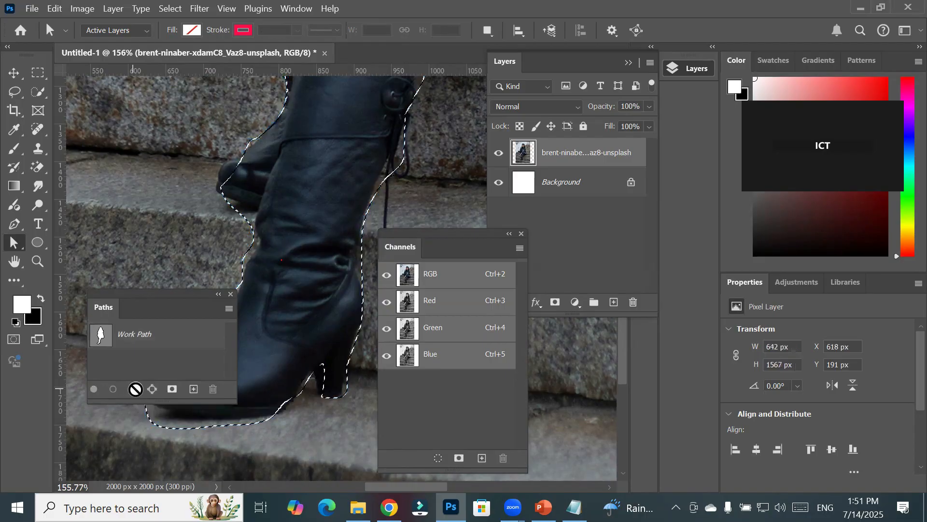
click(152, 389)
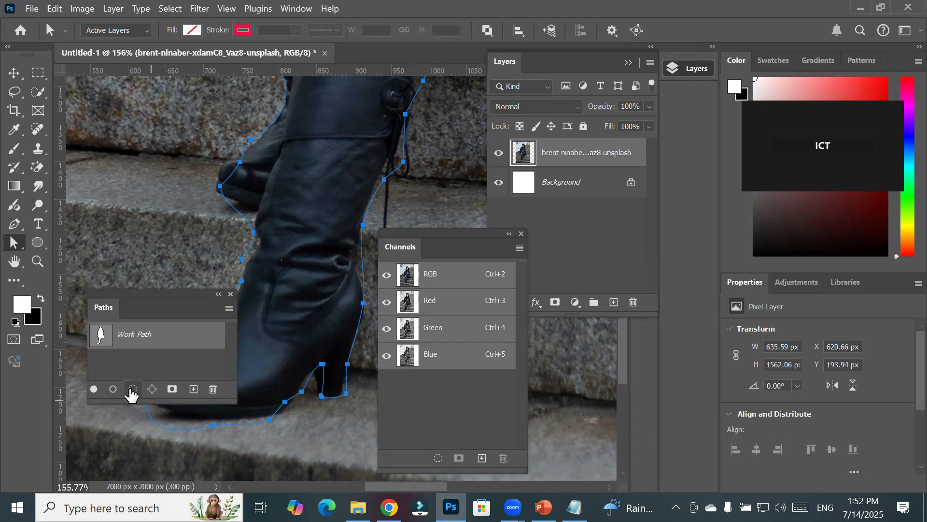
click(131, 391)
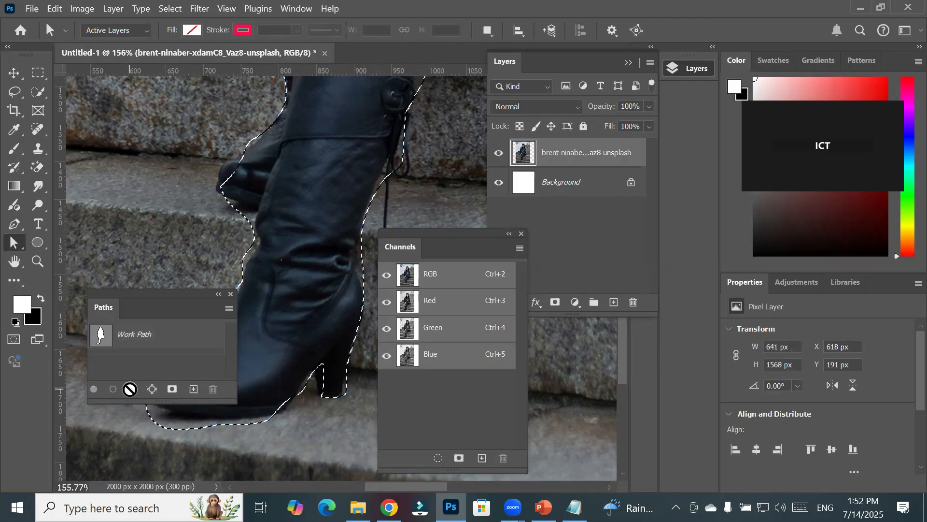
click(152, 390)
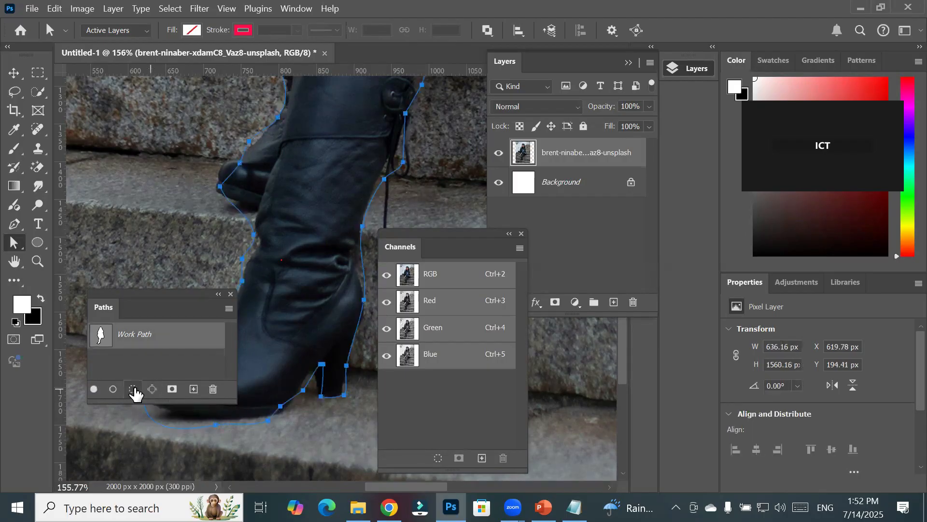
click(132, 388)
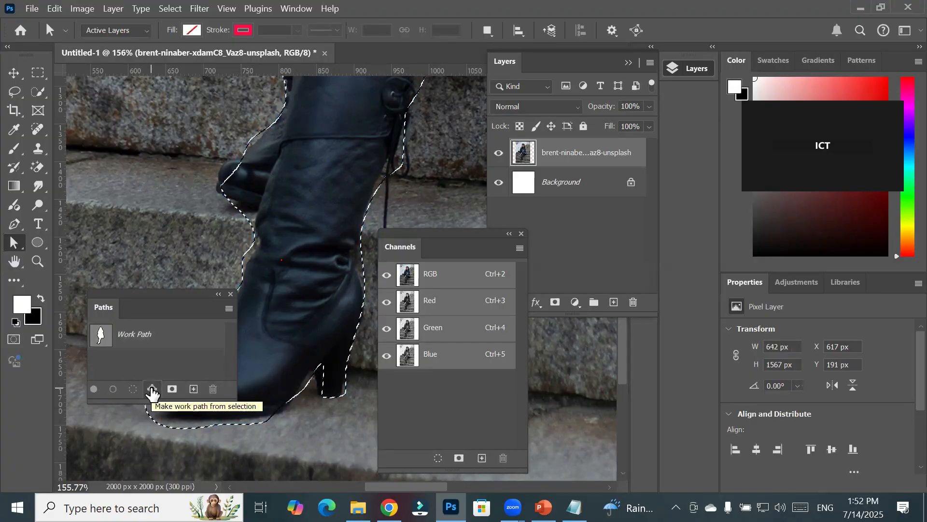
click(152, 390)
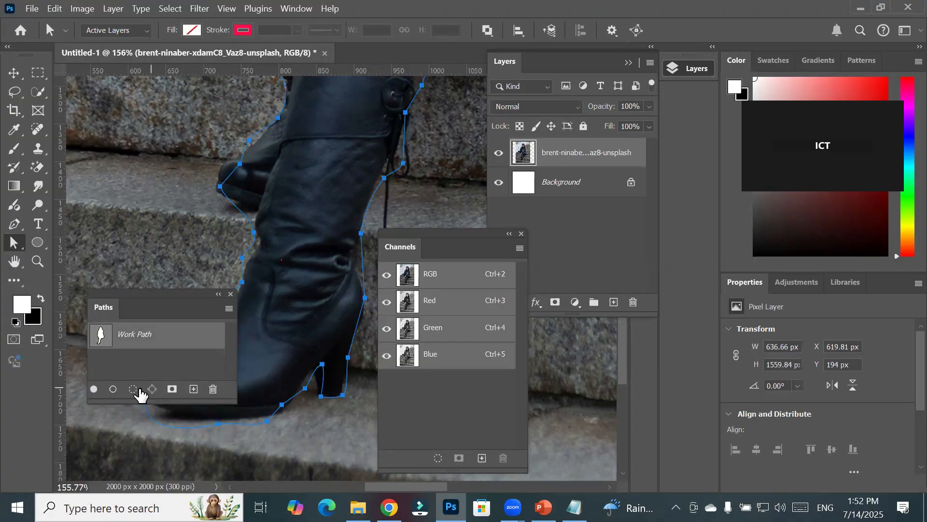
click(132, 389)
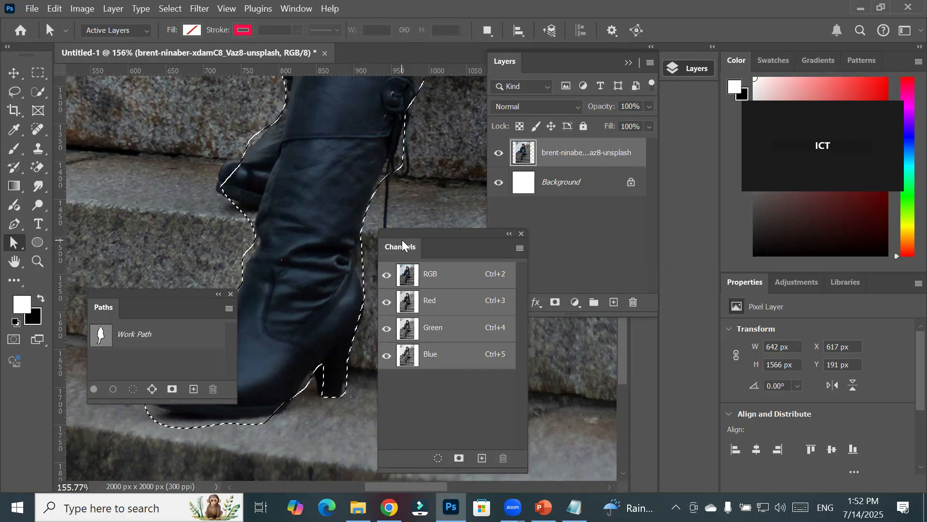
- Save the woman's selection as a new channel named "MODEL selection", and clear the selection
click(40, 73)
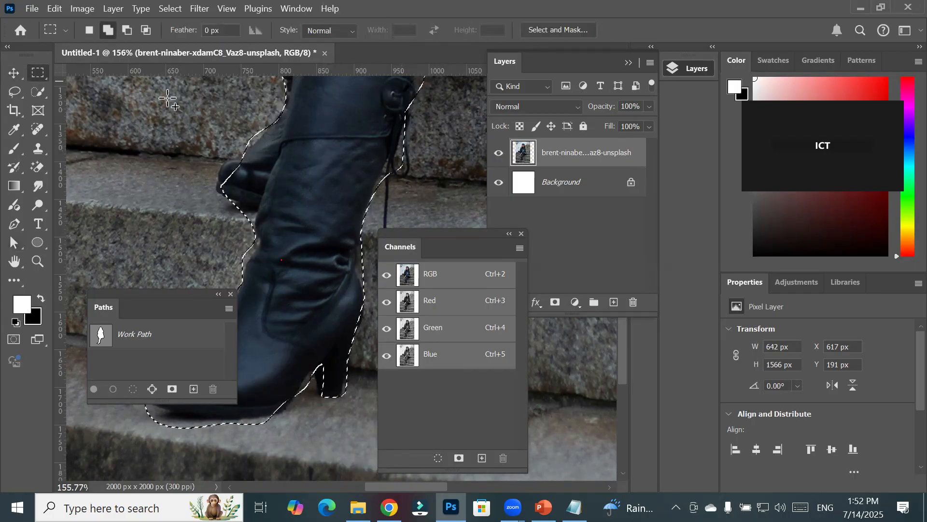
right_click(334, 129)
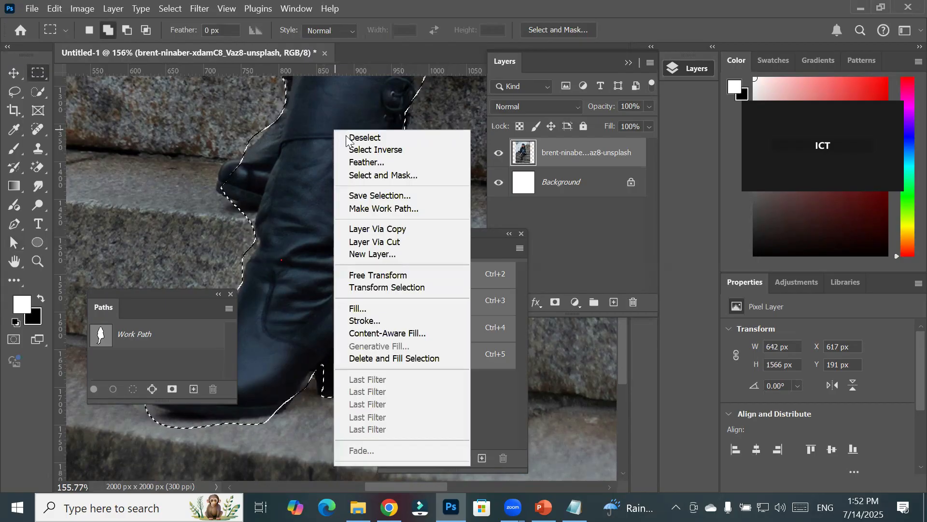
click(392, 196)
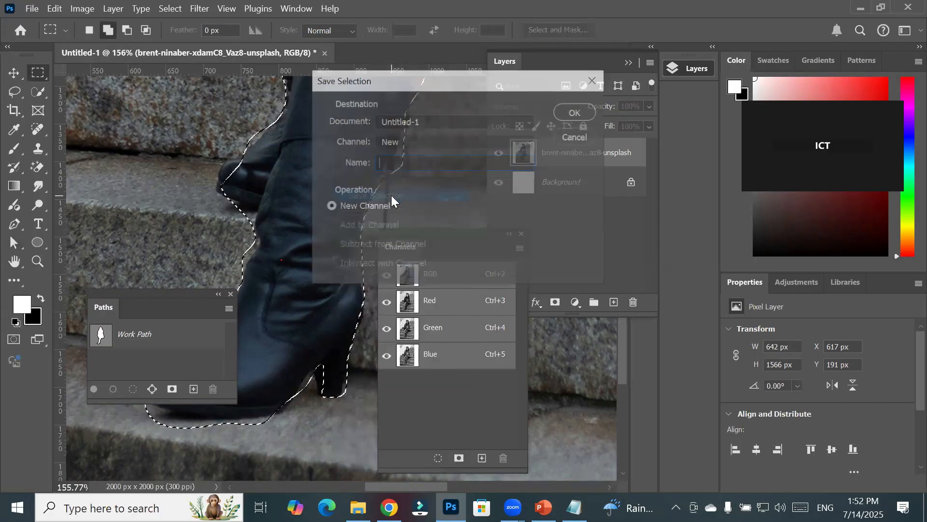
click(426, 122)
click(426, 122)
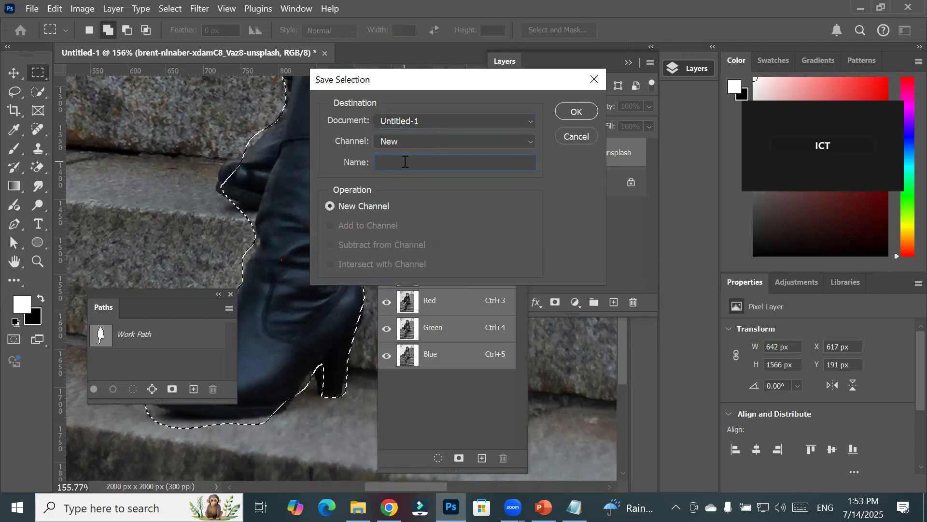
text(MODE)
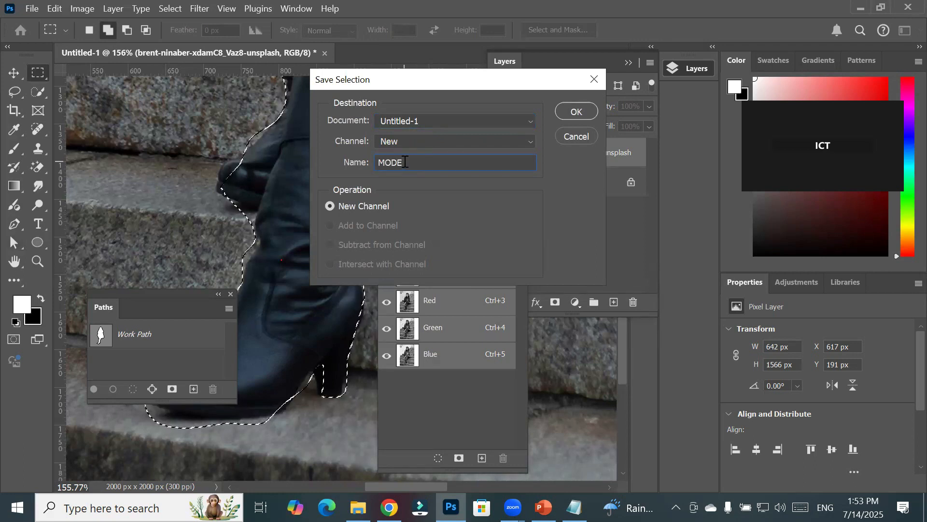
text(L sel)
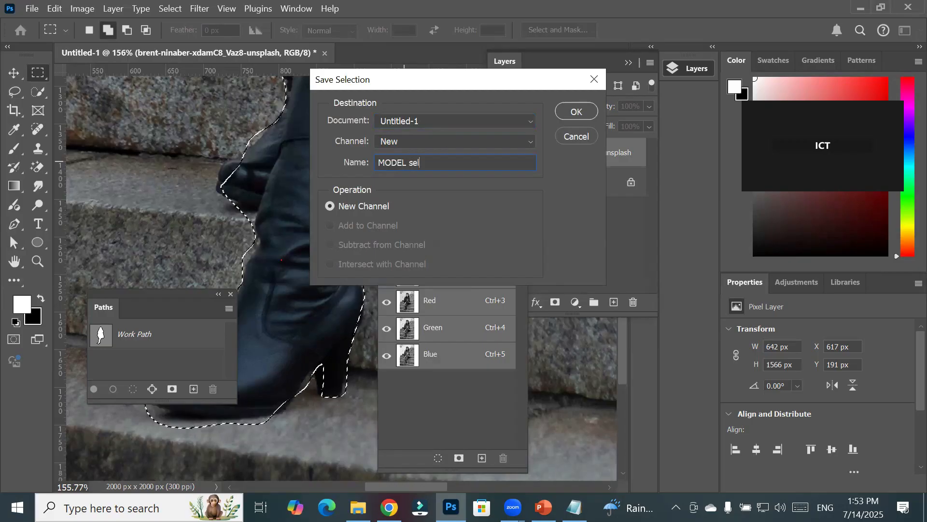
text(ection)
click(581, 110)
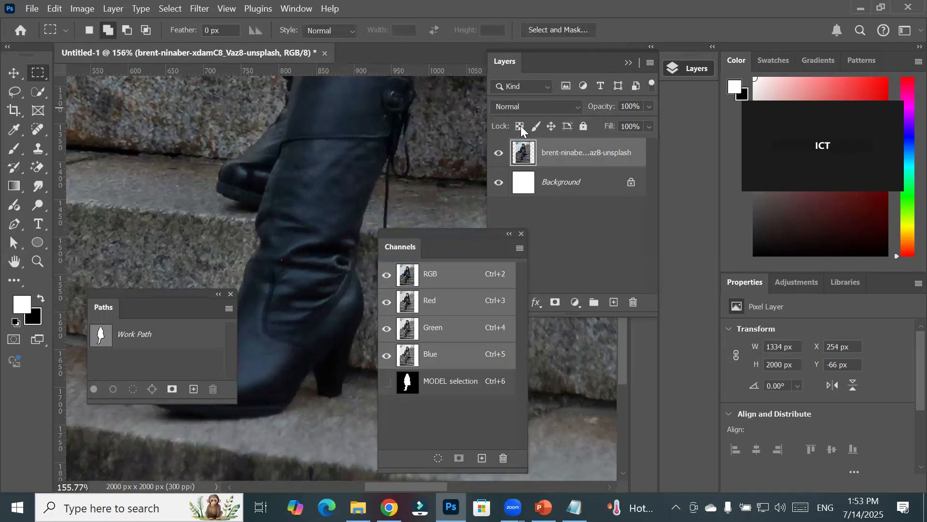
- Examine the MODEL selection channel's mask on its own, and return to the RGB composite showing the whole photo
scroll(425, 132, down, 5)
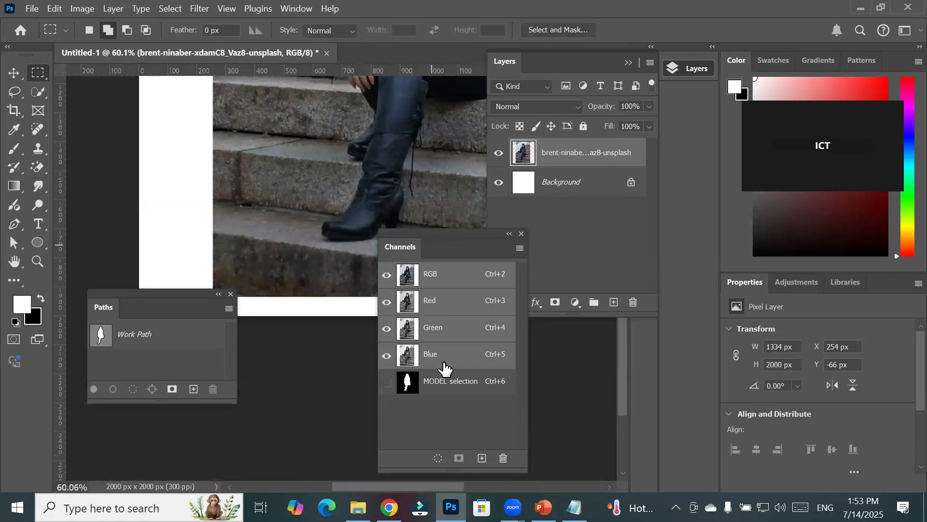
click(488, 389)
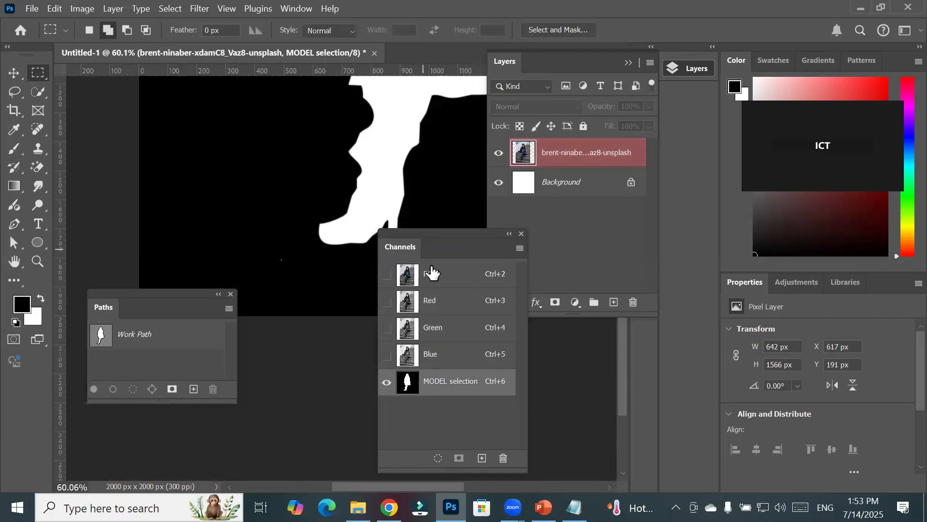
click(433, 273)
key(x)
scroll(342, 191, down, 5)
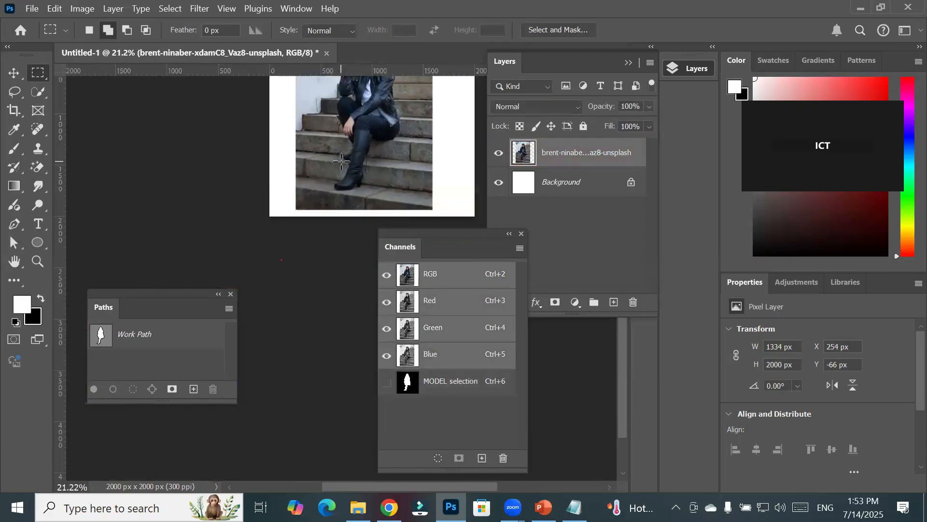
drag(330, 122, 252, 250)
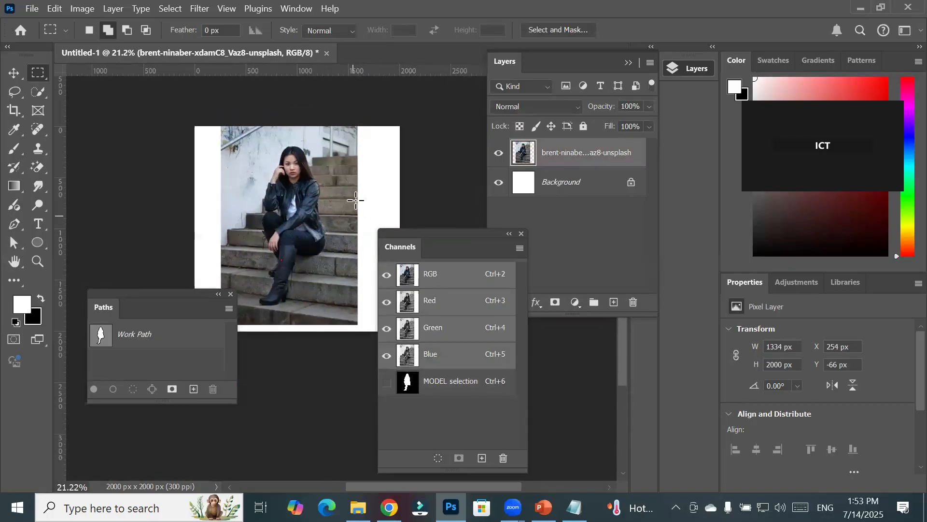
scroll(333, 209, up, 2)
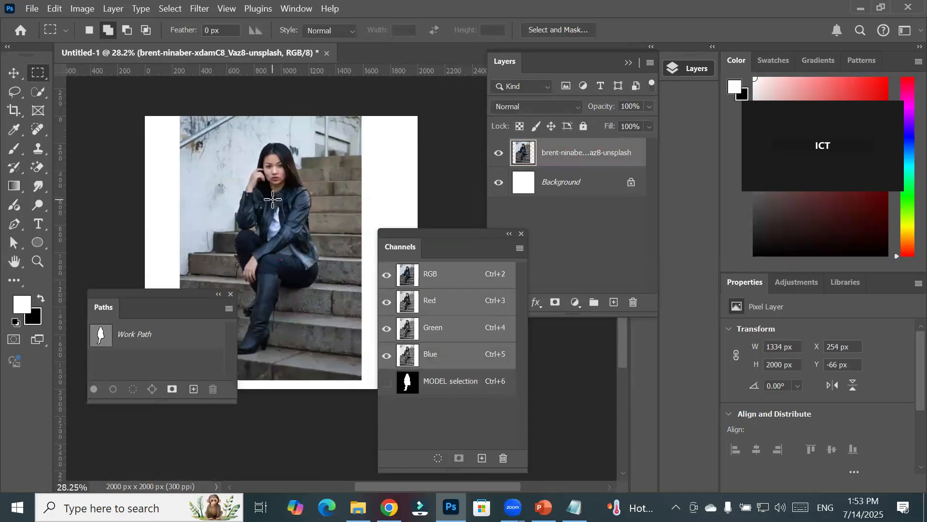
scroll(270, 203, up, 1)
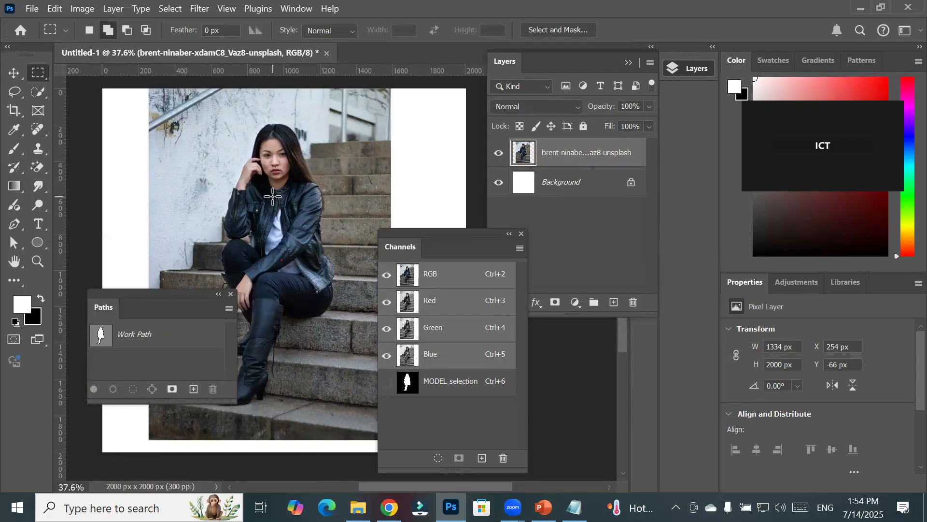
- Hide the document's layer list and bring it back
click(502, 62)
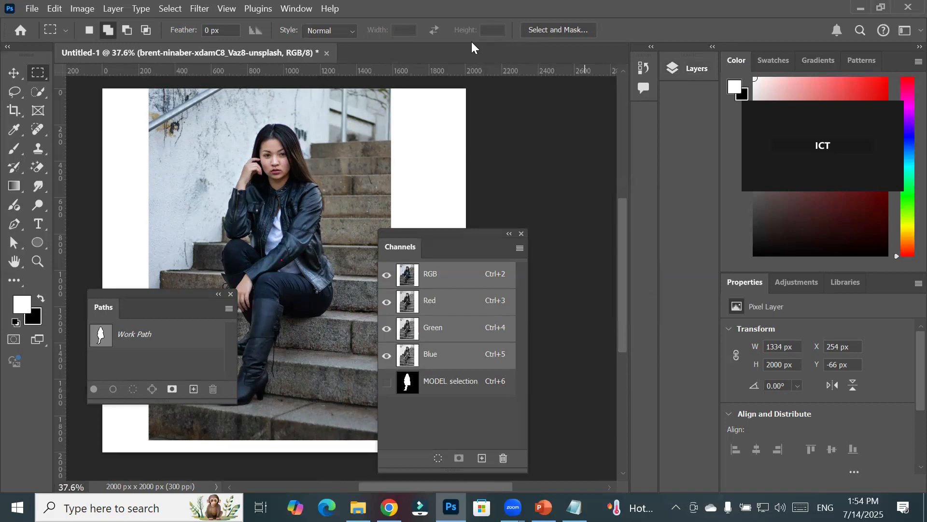
key(F7)
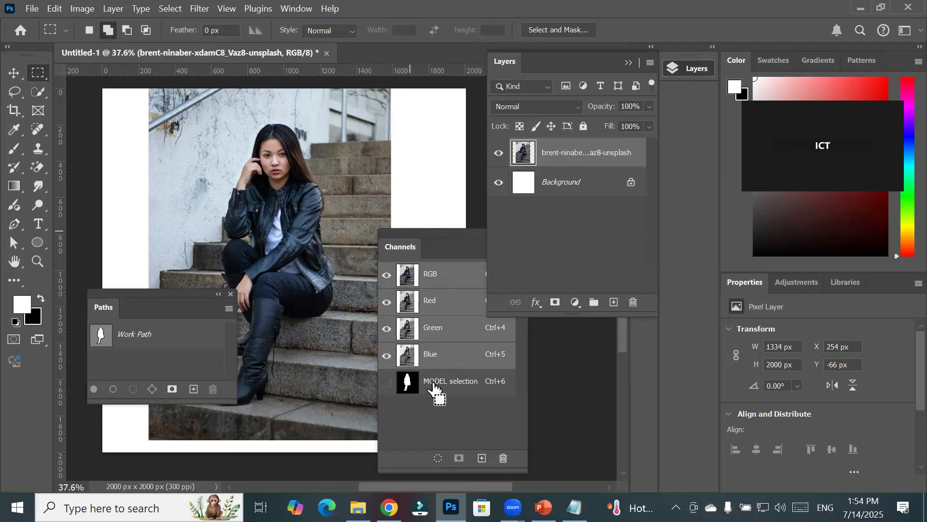
- Load the MODEL selection channel as a selection and make a work path from it around the woman
ctrl+click(434, 389)
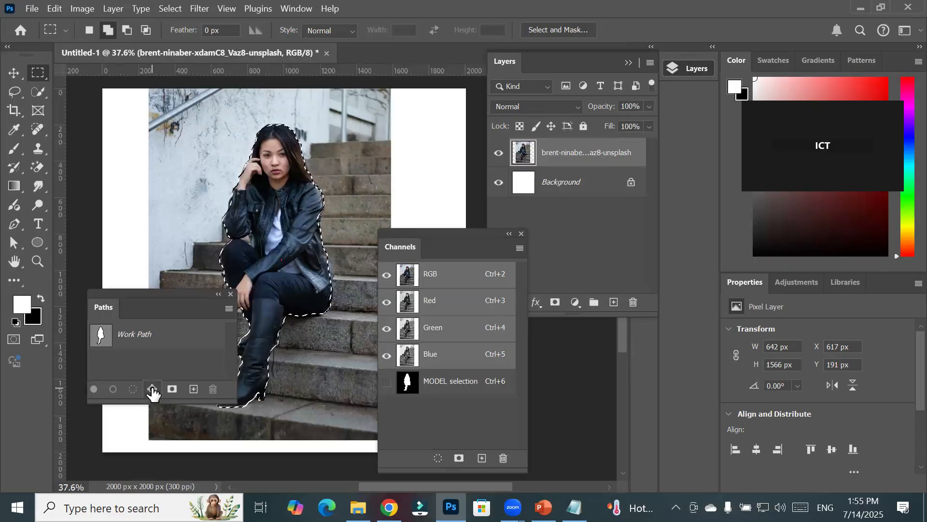
click(153, 390)
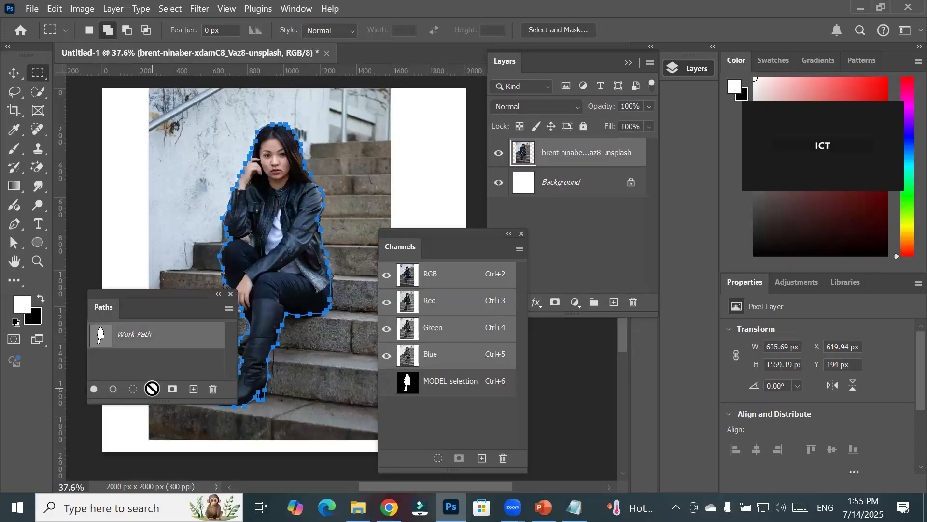
scroll(342, 161, up, 8)
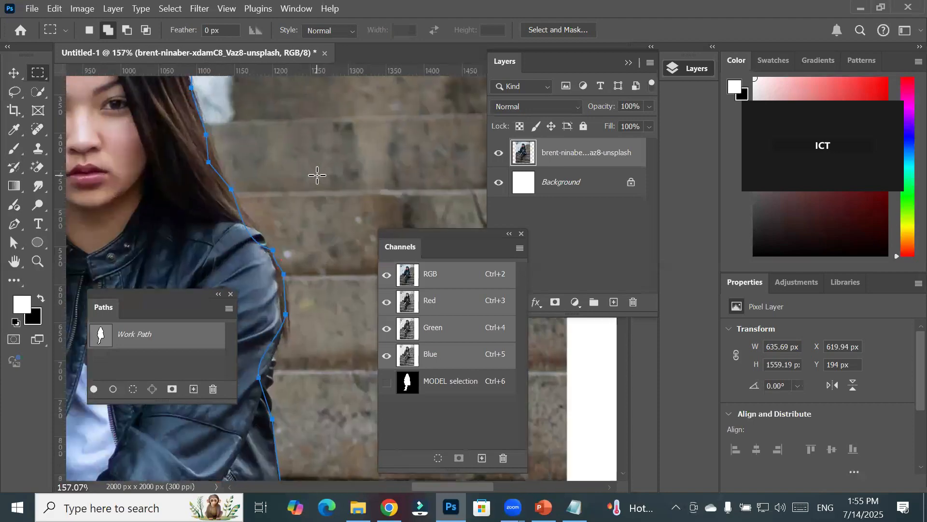
scroll(317, 175, up, 3)
scroll(316, 175, up, 2)
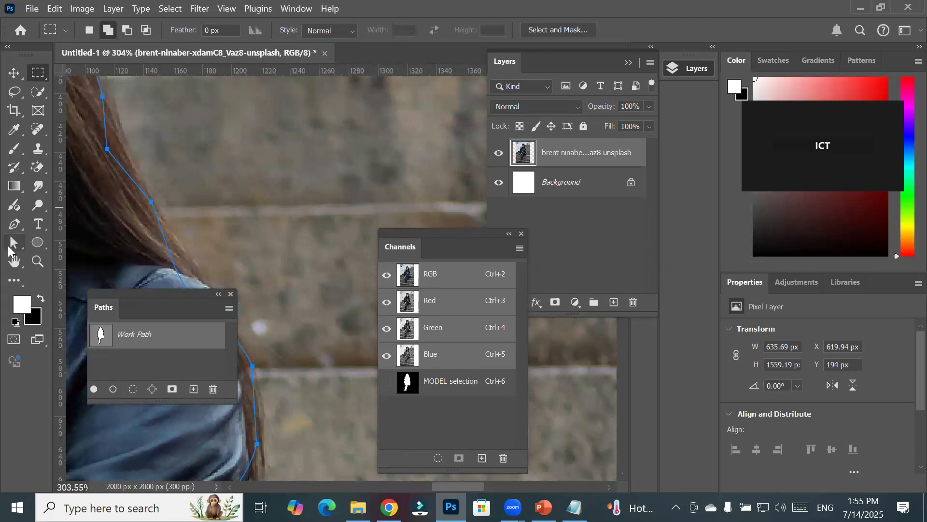
- Move the work path's anchors along the woman's long hair and near her shoulder outward with the Path Selection tools to follow the hair's edge
click(8, 245)
click(107, 150)
drag(108, 155, 129, 150)
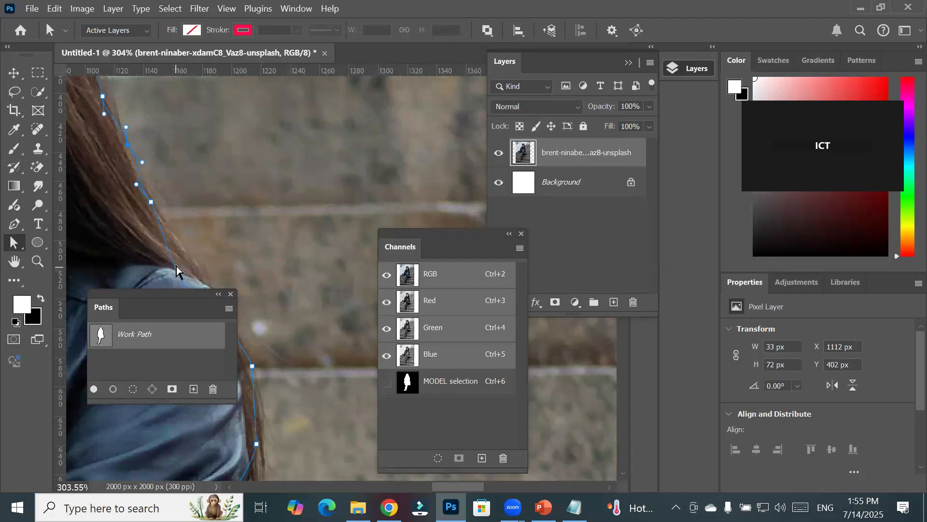
drag(197, 306, 411, 122)
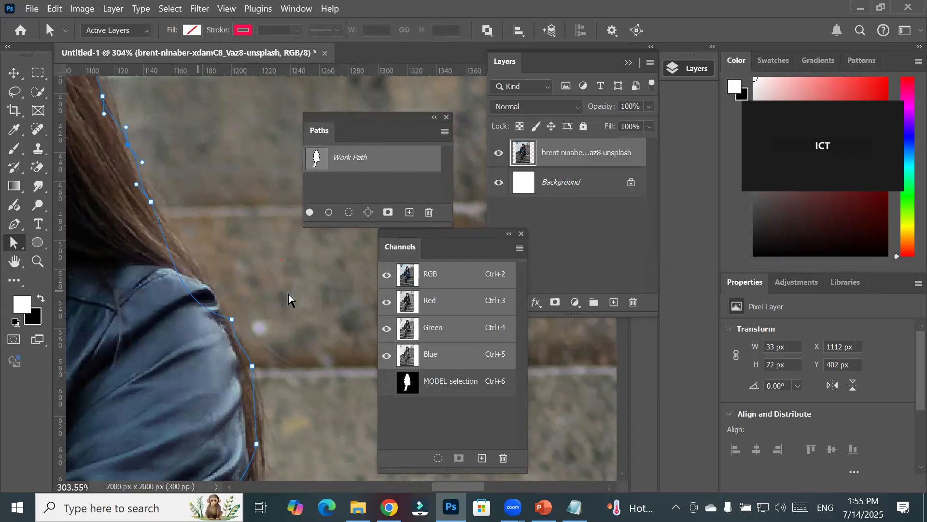
click(232, 320)
drag(174, 305, 193, 260)
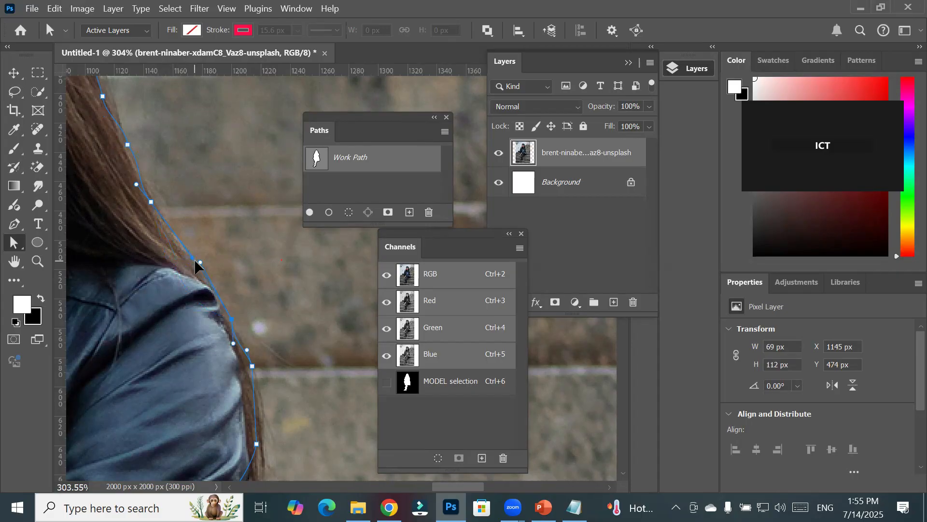
click(127, 144)
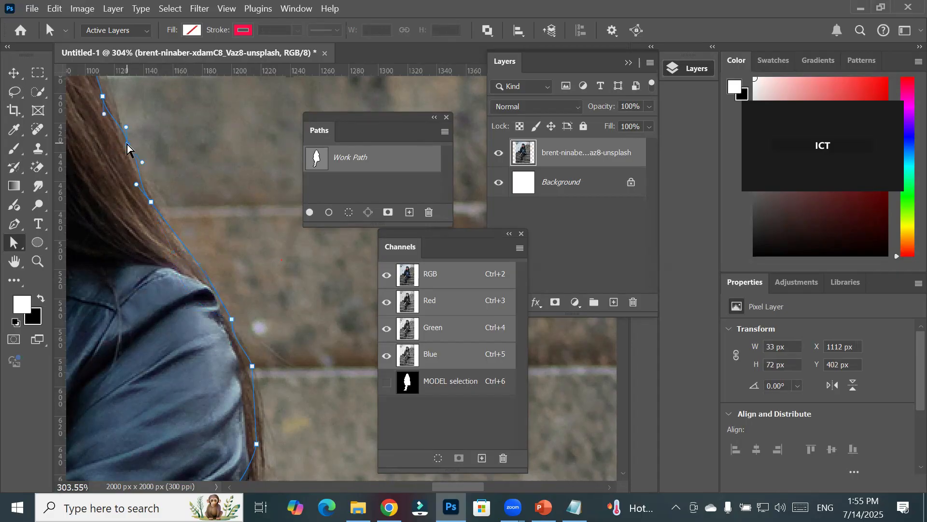
drag(127, 143, 127, 148)
drag(103, 101, 118, 98)
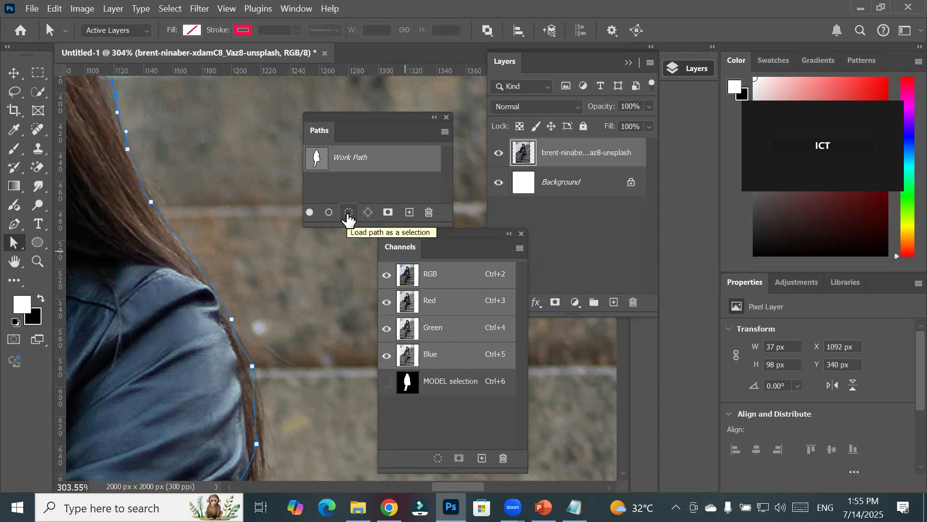
- Load the adjusted work path as a selection around the whole woman
click(348, 212)
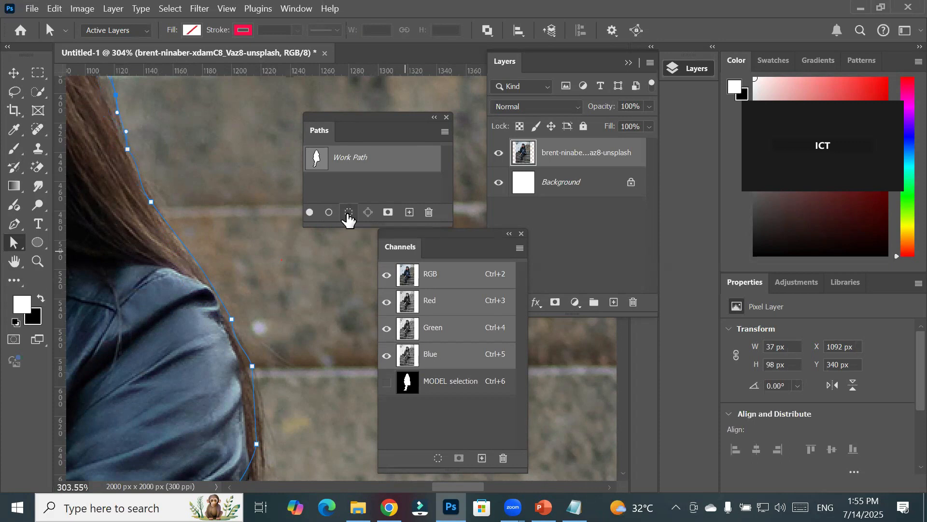
scroll(142, 319, down, 4)
scroll(141, 319, down, 5)
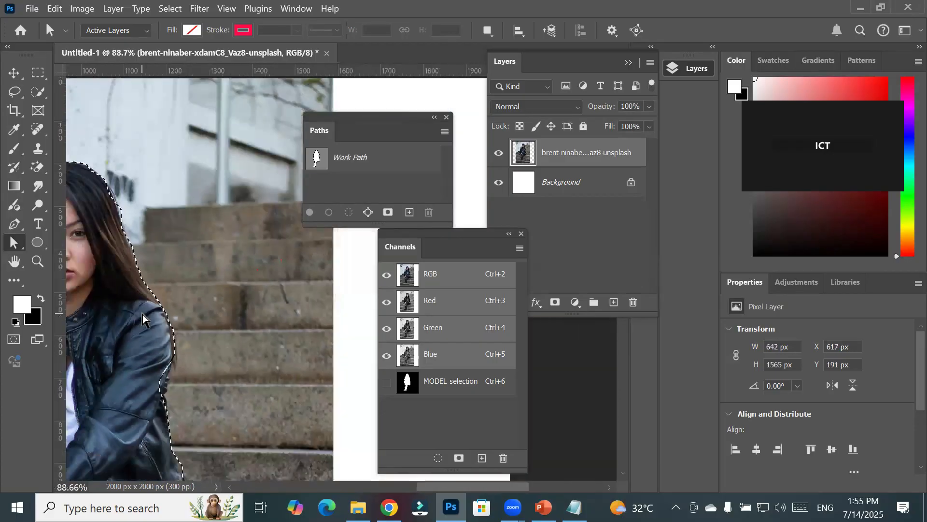
drag(414, 487, 367, 486)
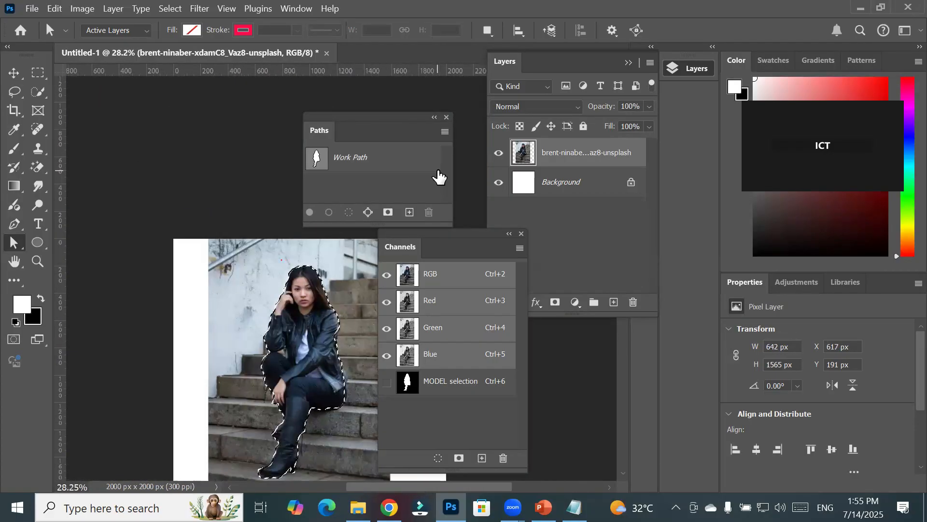
- Reset the Essentials workspace to its default layout
click(296, 8)
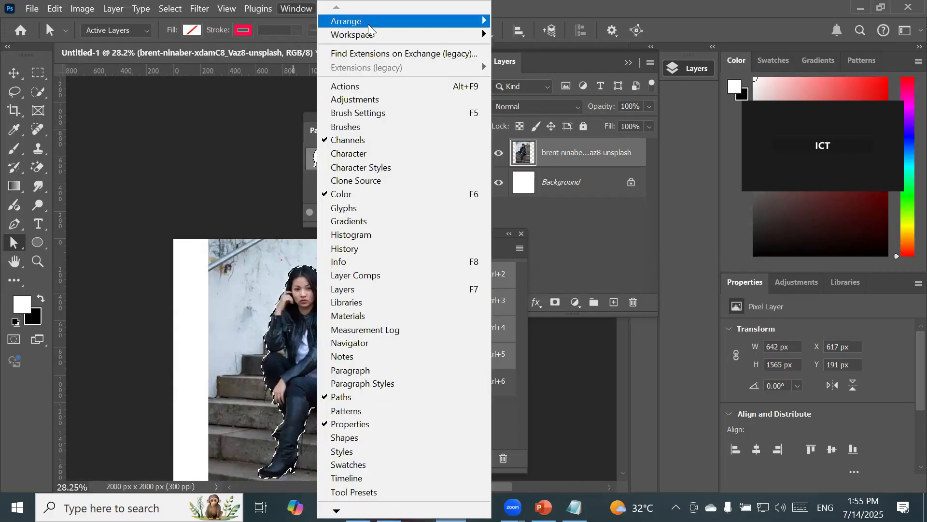
mouse_move(391, 35)
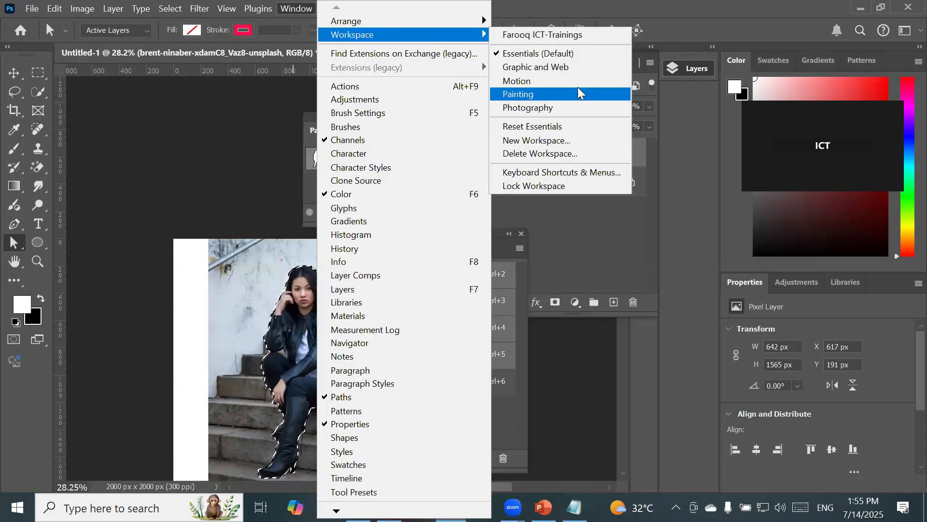
click(575, 126)
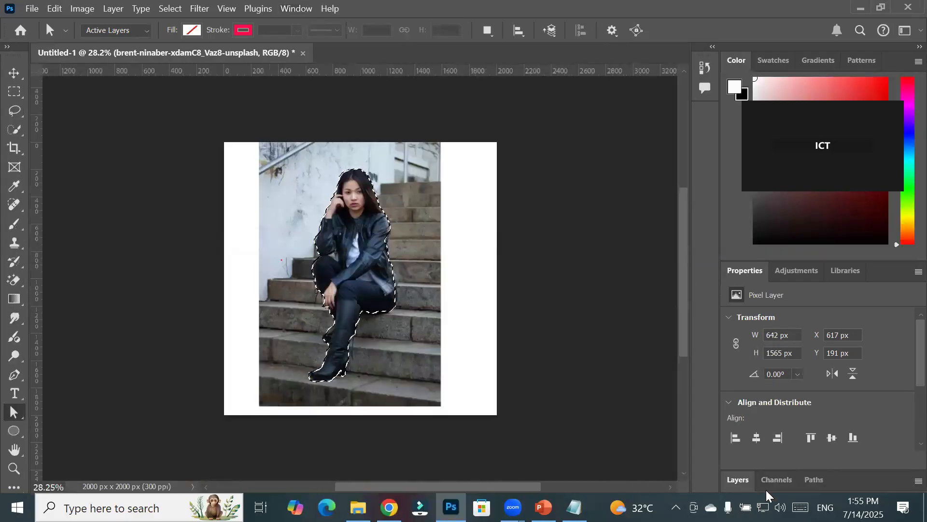
- Float the Layers, Channels and Paths group beside the photo and enlarge the channel list to show every channel
drag(850, 483, 607, 118)
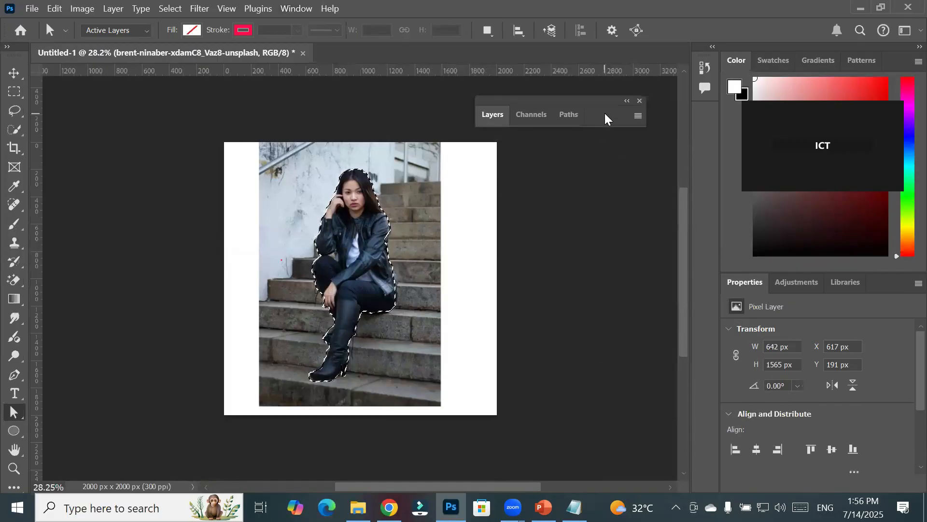
click(525, 115)
click(568, 118)
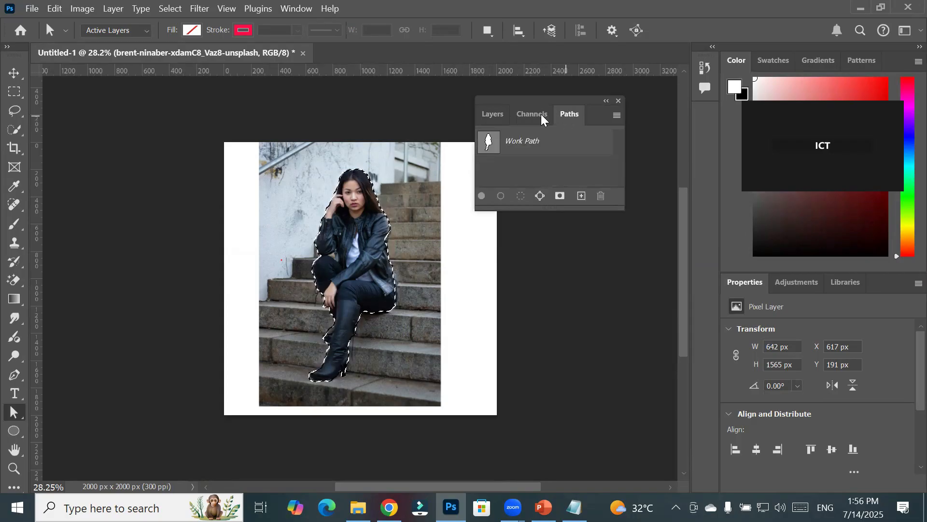
click(494, 116)
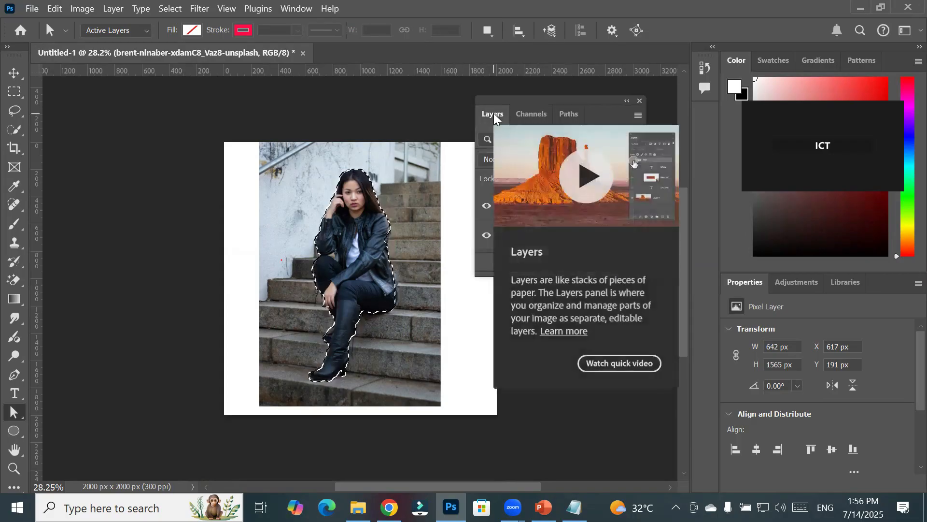
click(542, 115)
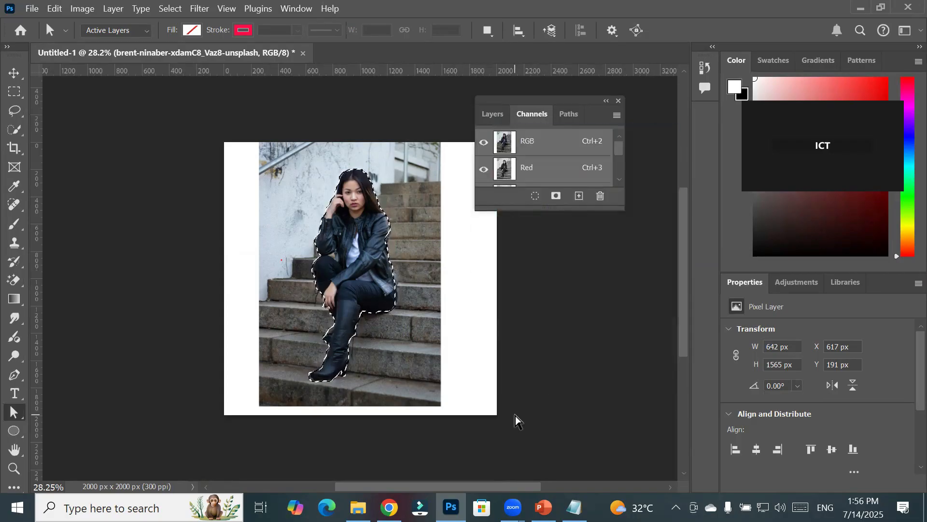
drag(530, 207, 547, 315)
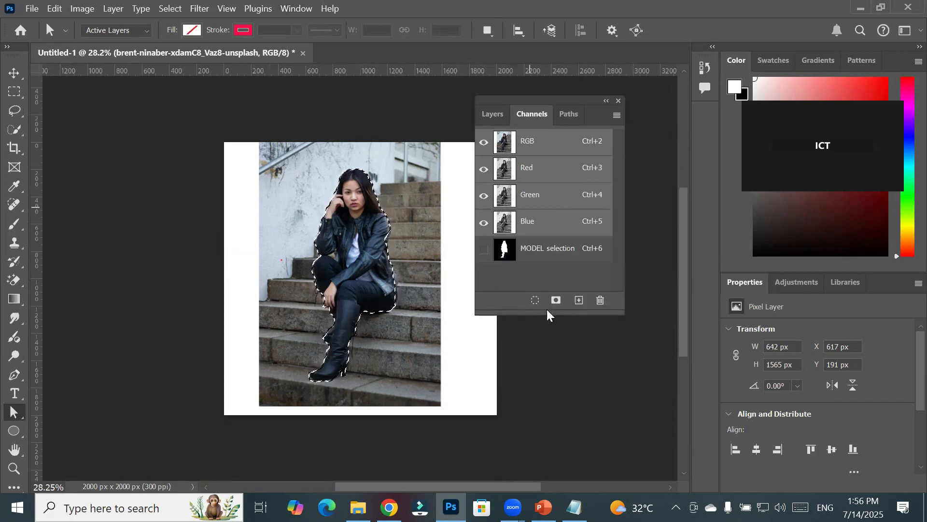
click(570, 115)
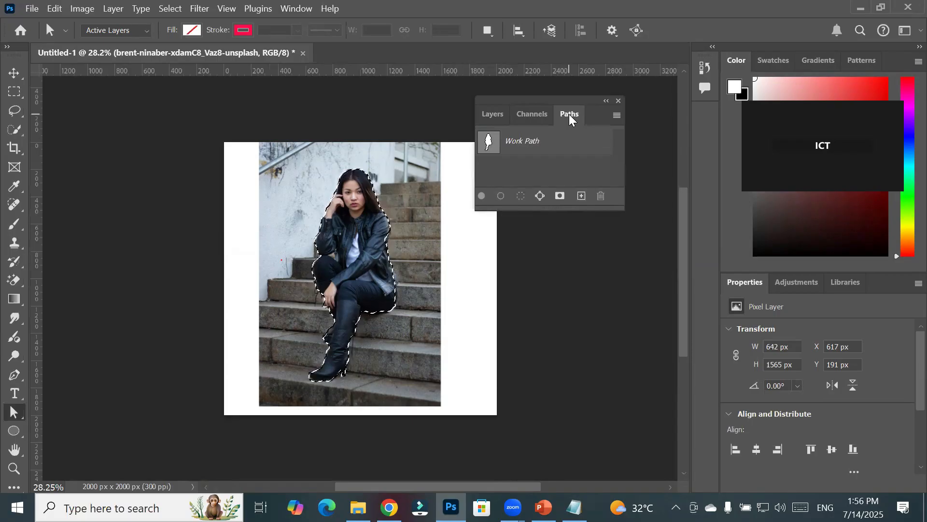
click(498, 118)
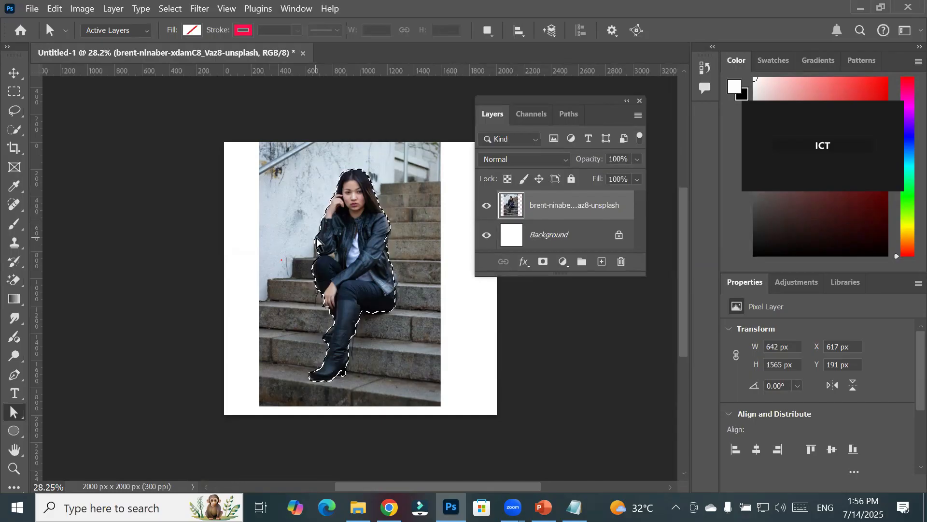
- Switch to the Rectangular Marquee tool and examine the commands offered for the active selection
click(14, 96)
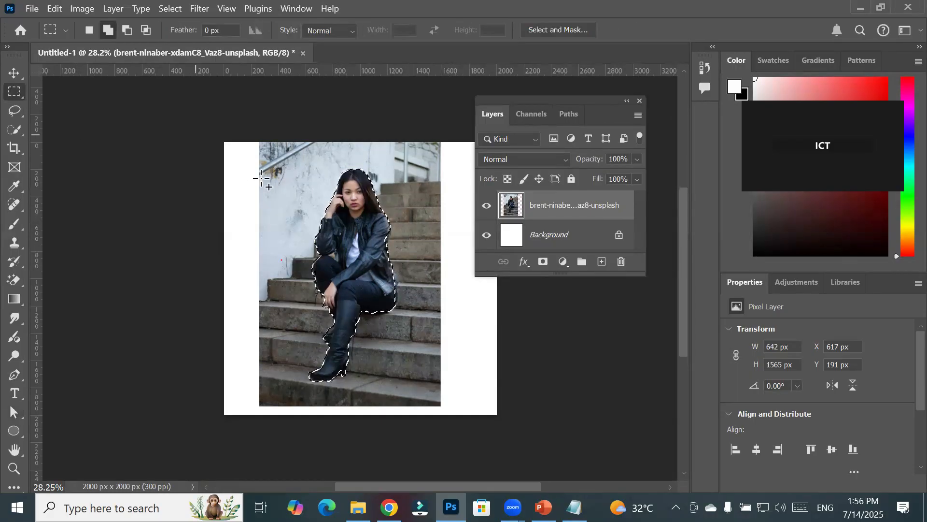
right_click(343, 157)
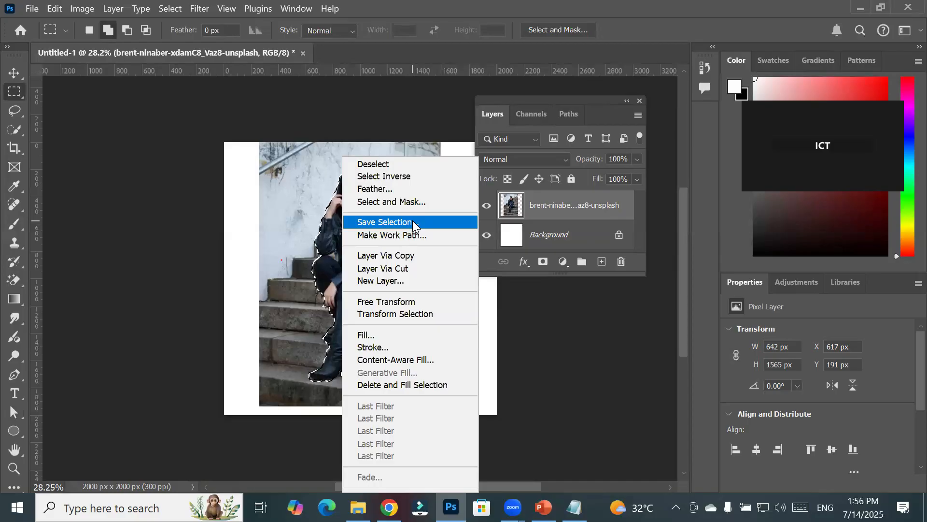
click(533, 115)
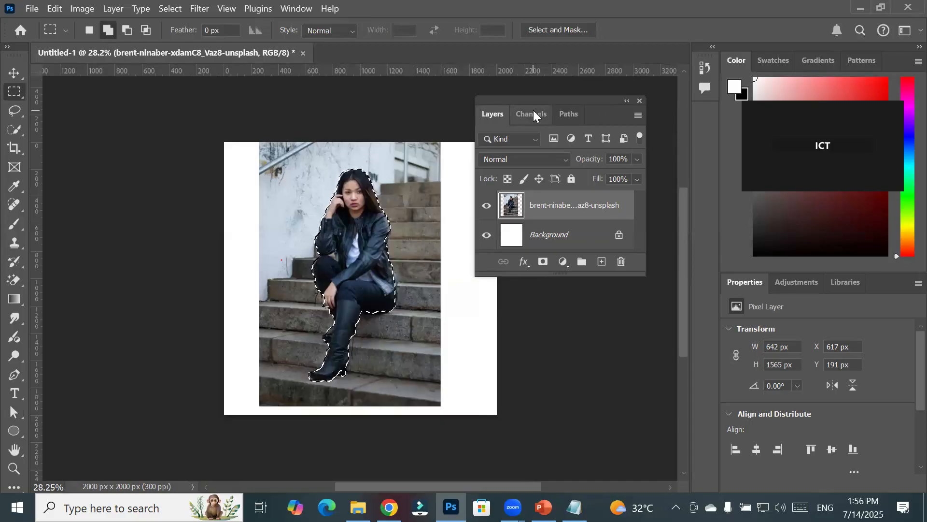
- Try loading the RGB composite channel as a selection, undo it, and return to the layer list
click(533, 115)
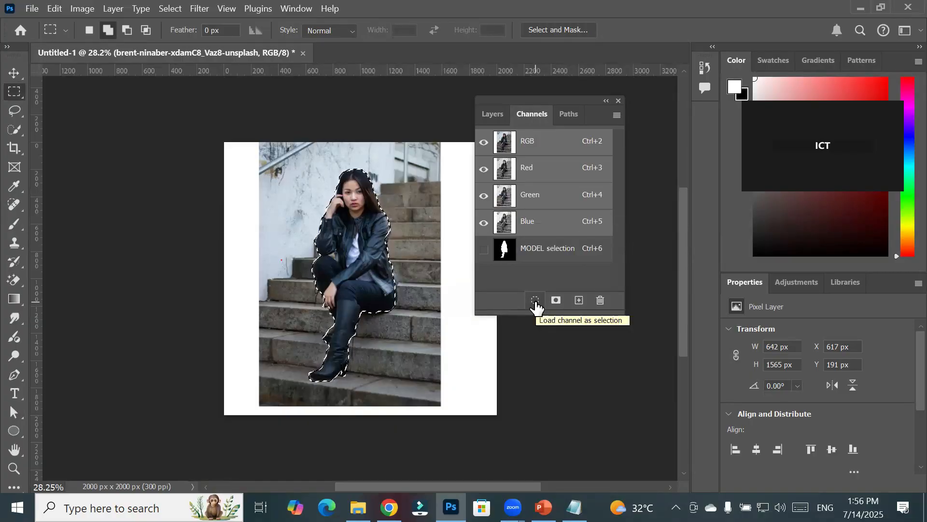
click(535, 302)
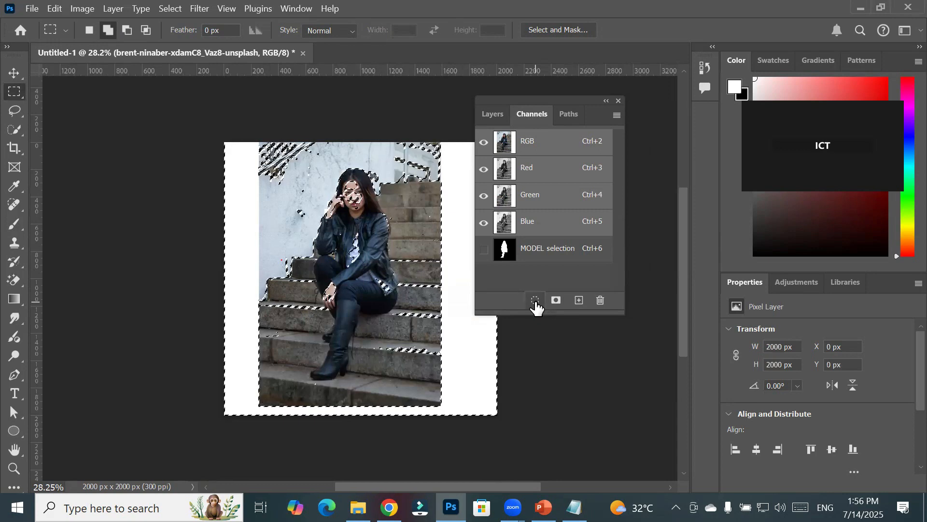
key(ctrl+z)
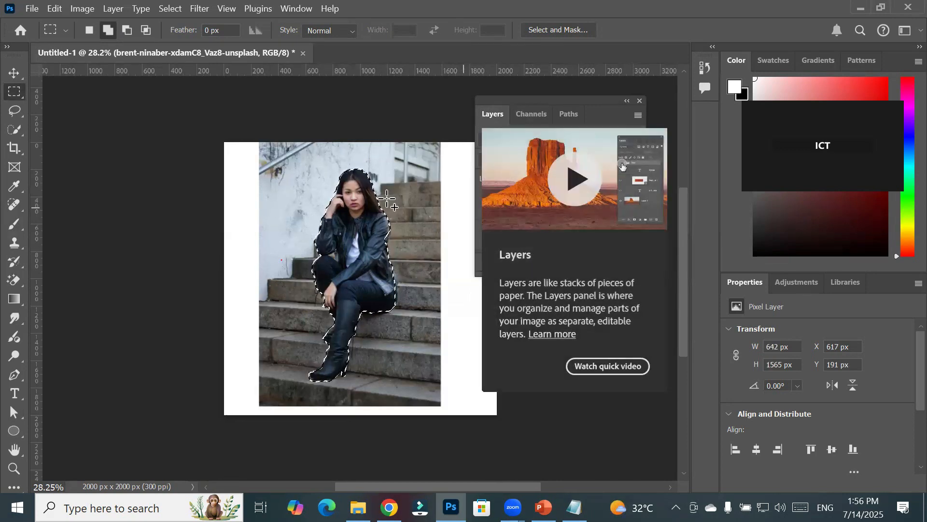
click(484, 120)
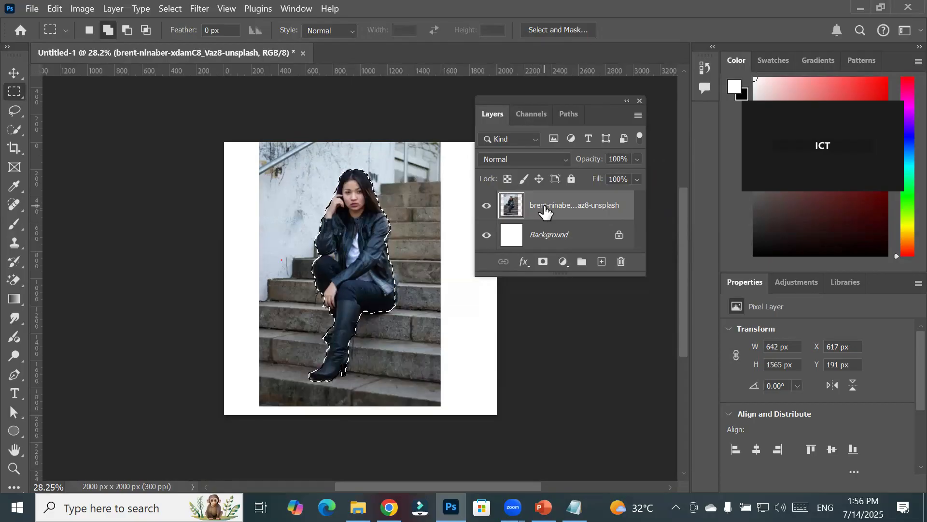
- Make a work path from the woman's selection, and load that path back as a selection
click(568, 115)
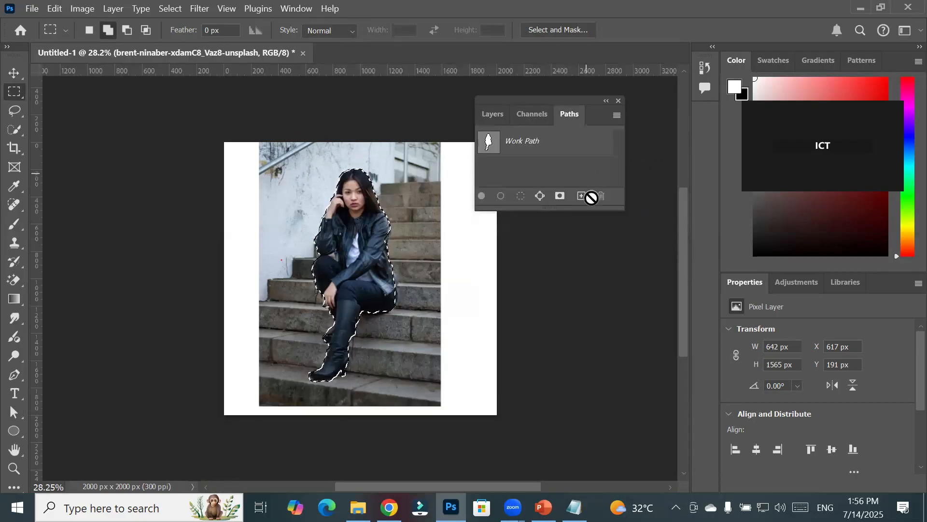
click(539, 196)
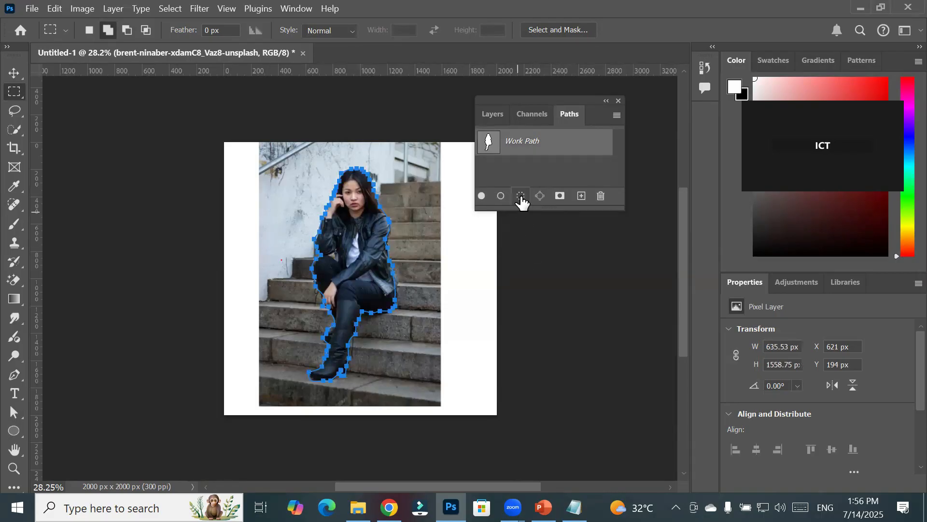
click(520, 197)
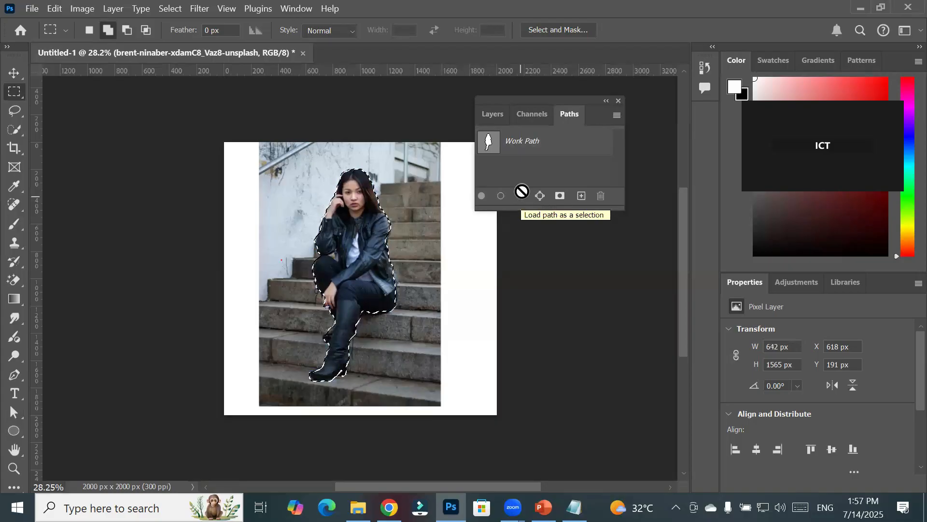
- Clear the current selection, and load the woman's outline from the MODEL selection channel
click(526, 116)
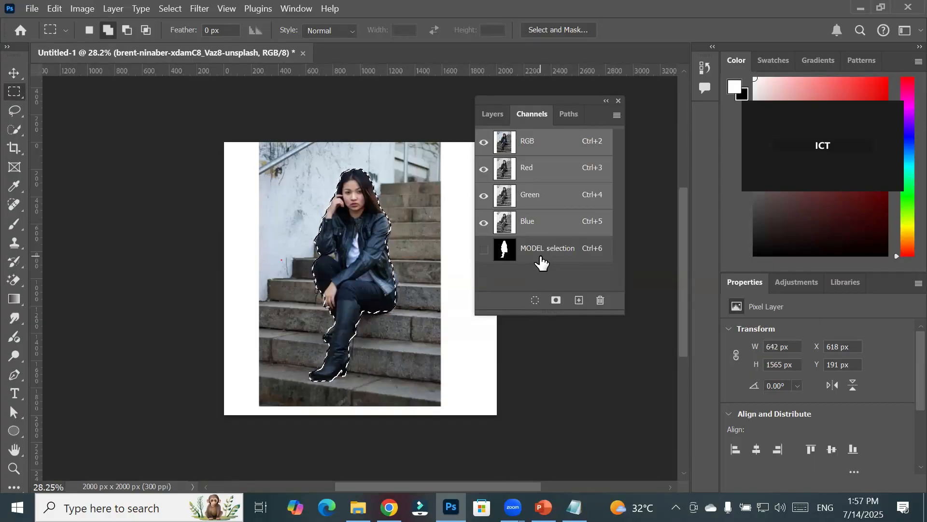
key(ctrl+d)
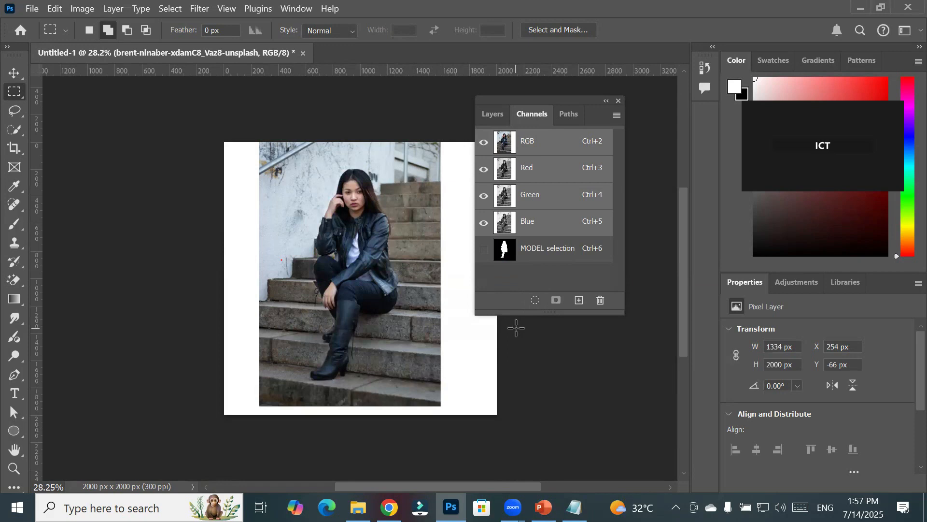
drag(539, 250, 538, 253)
ctrl+click(538, 252)
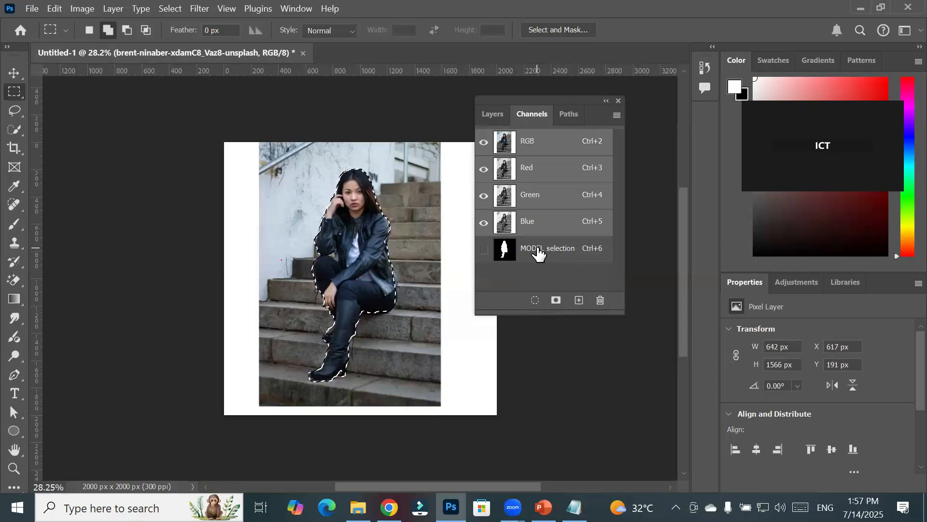
- Add a Solid Color fill layer over the woman's selection, choosing bright red (#f20a0a) as its first color
scroll(374, 185, up, 2)
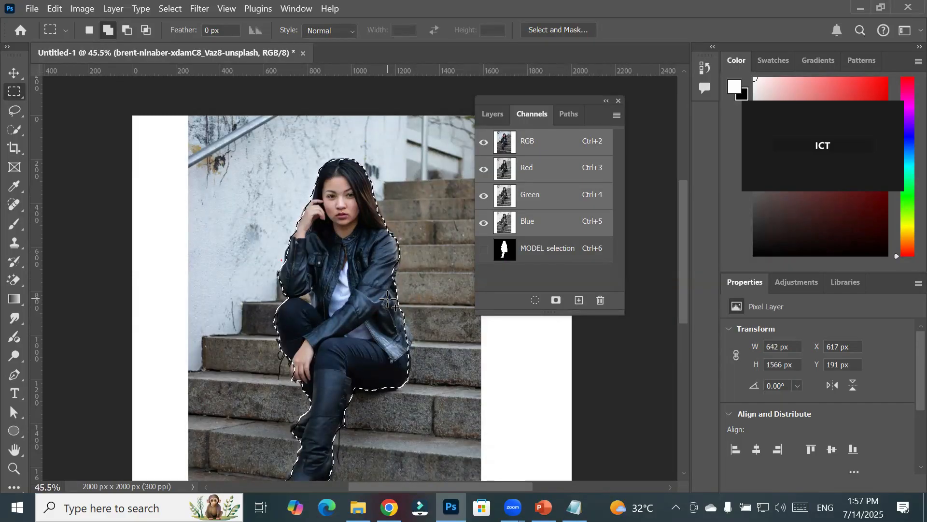
click(495, 115)
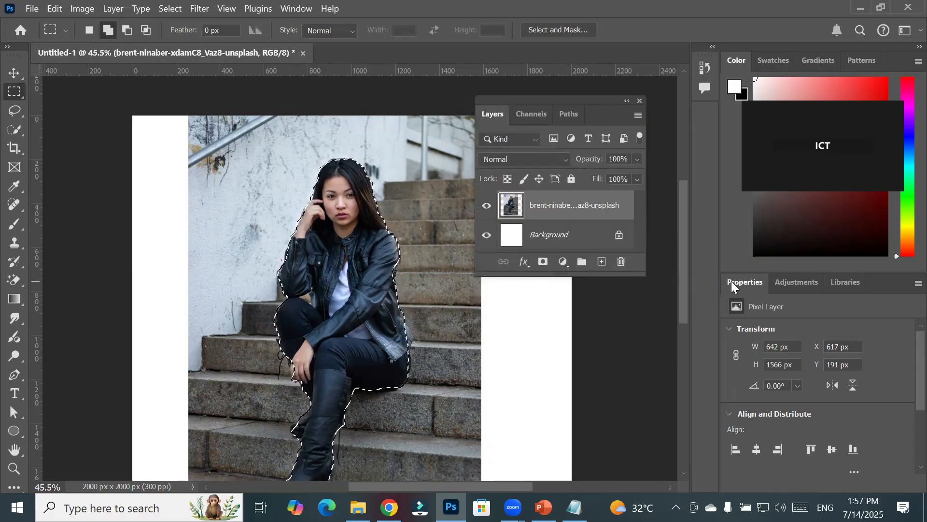
click(563, 265)
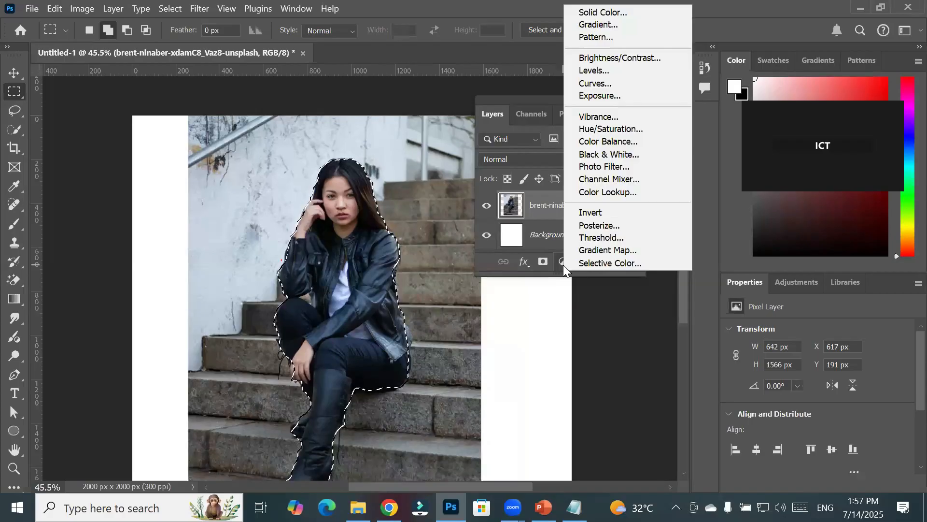
click(584, 13)
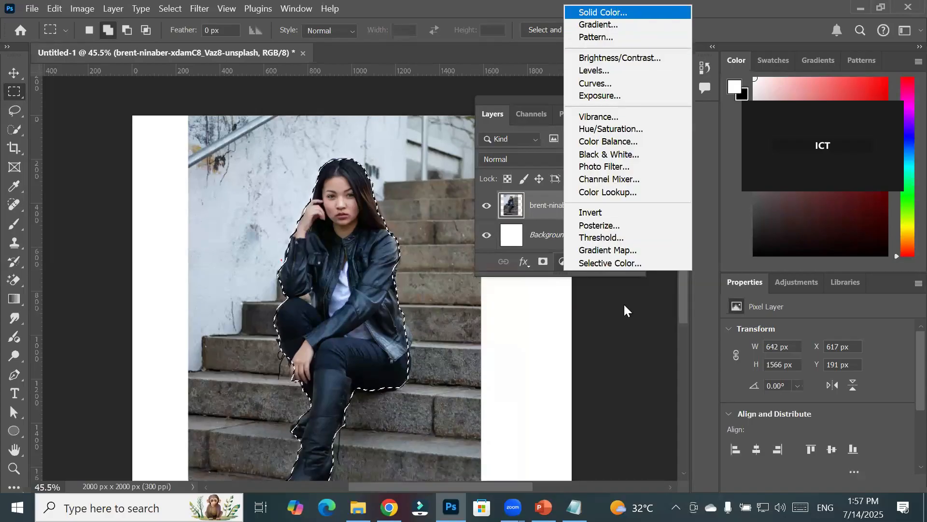
click(550, 251)
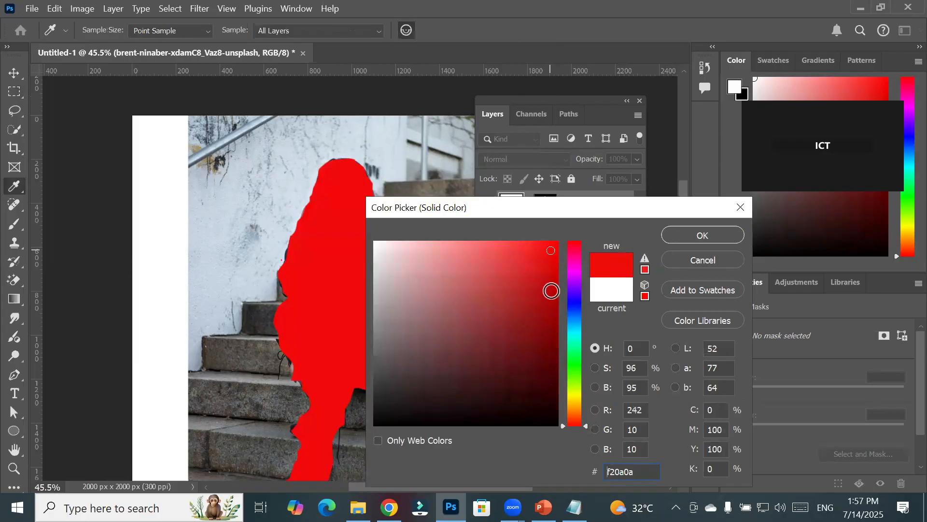
- Try blue and green for the woman's fill, and settle on bright yellow (#f1ee0e)
click(555, 278)
click(575, 301)
click(473, 262)
click(531, 302)
click(578, 368)
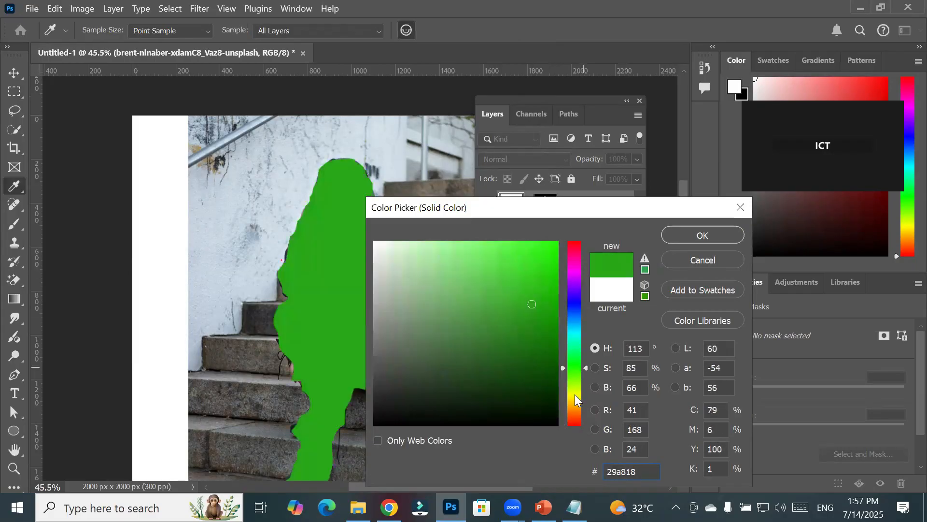
click(575, 394)
click(547, 251)
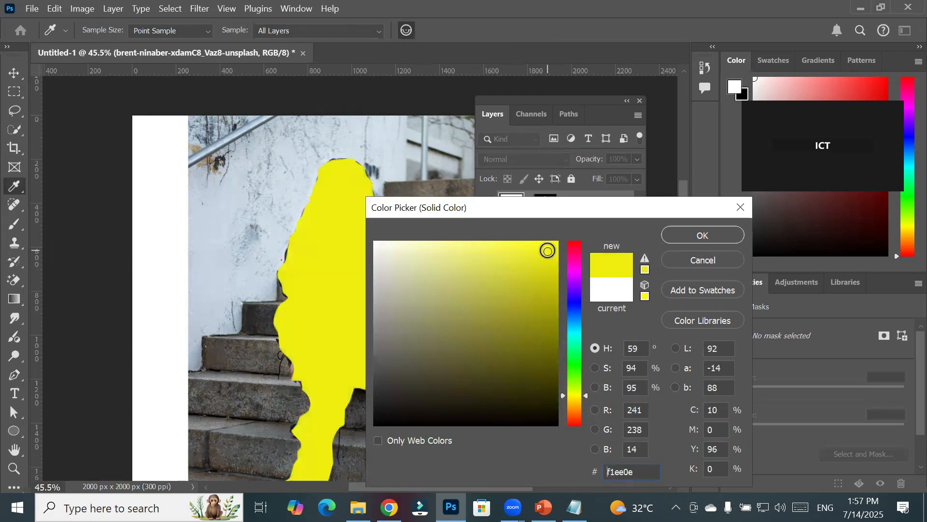
key(Return)
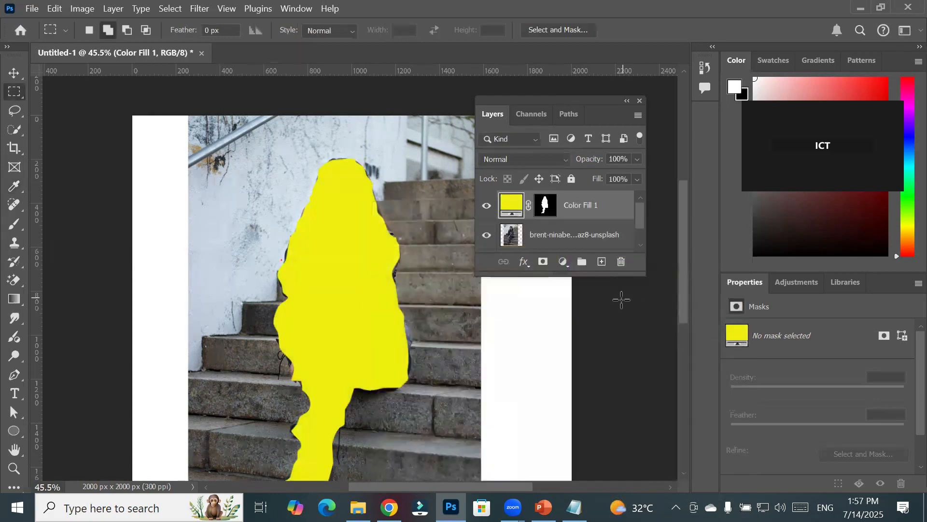
- Enlarge the layer list to show all layers, and recolor the woman's fill layer red (#f50c2d)
drag(508, 276, 513, 360)
click(546, 242)
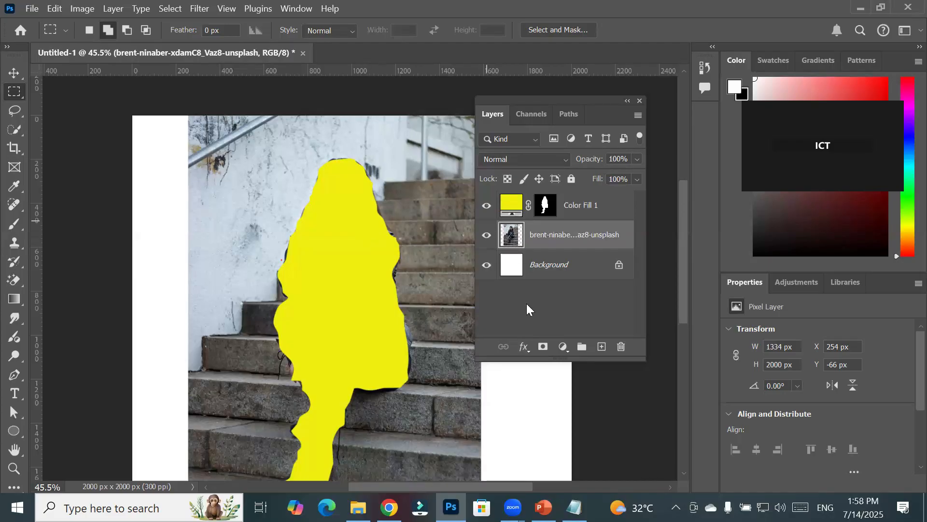
double_click(513, 206)
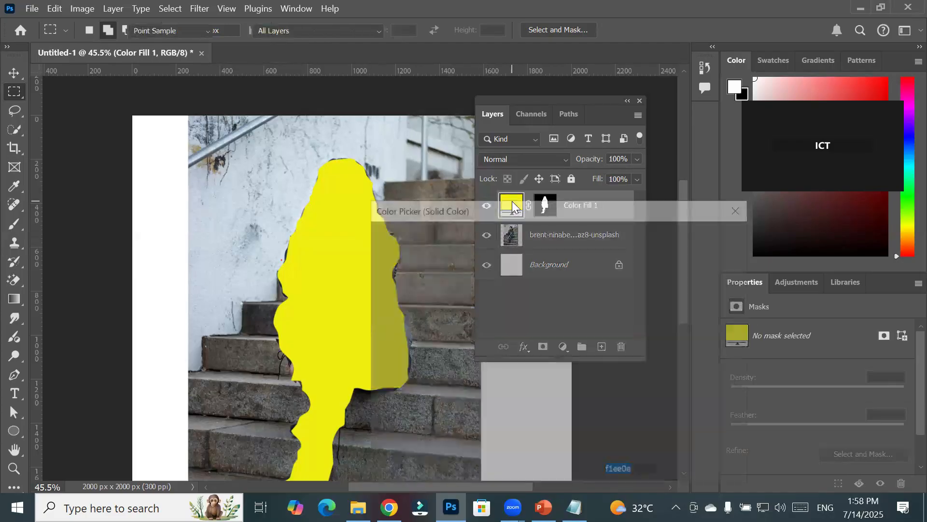
click(575, 249)
drag(544, 249, 550, 248)
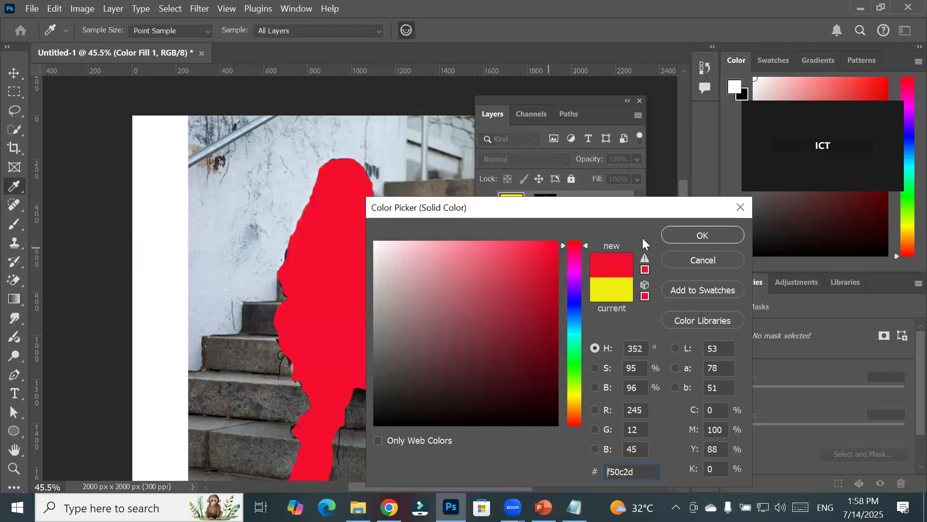
click(678, 235)
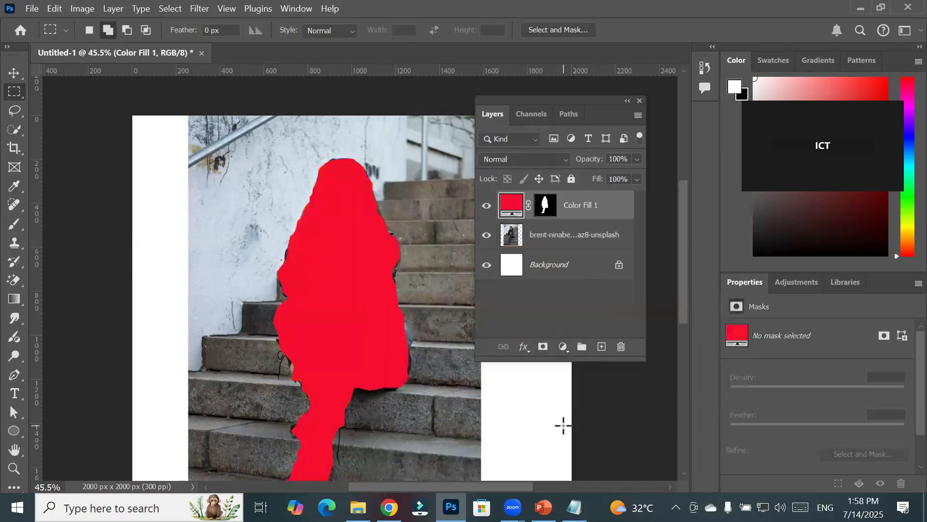
- Recolor the woman's fill layer to a light violet-blue
double_click(513, 205)
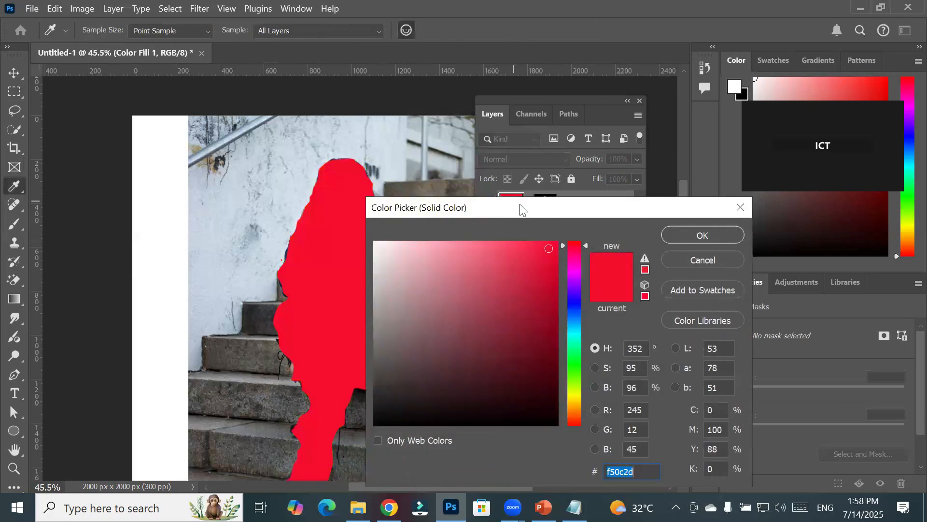
click(574, 303)
click(478, 256)
click(703, 235)
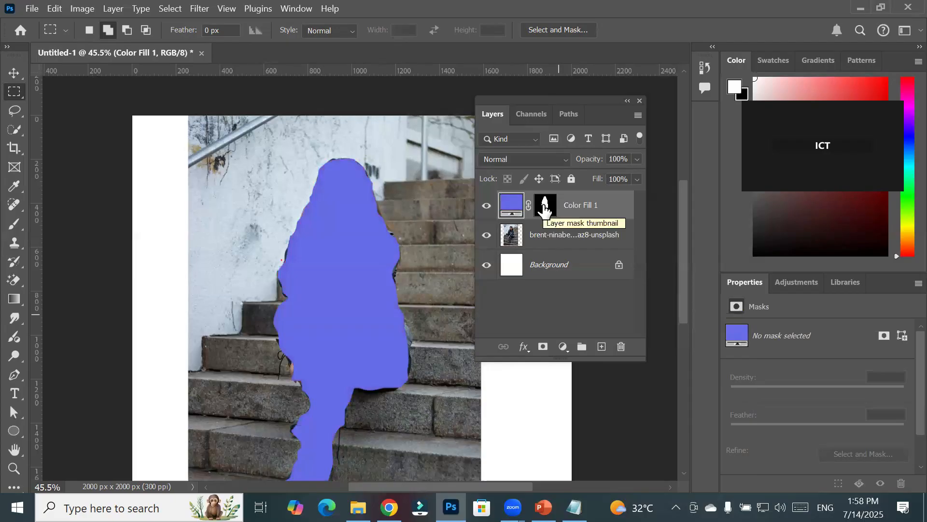
- Preview blend modes on the color fill layer, returning to Normal once, and set it to Dissolve
click(568, 159)
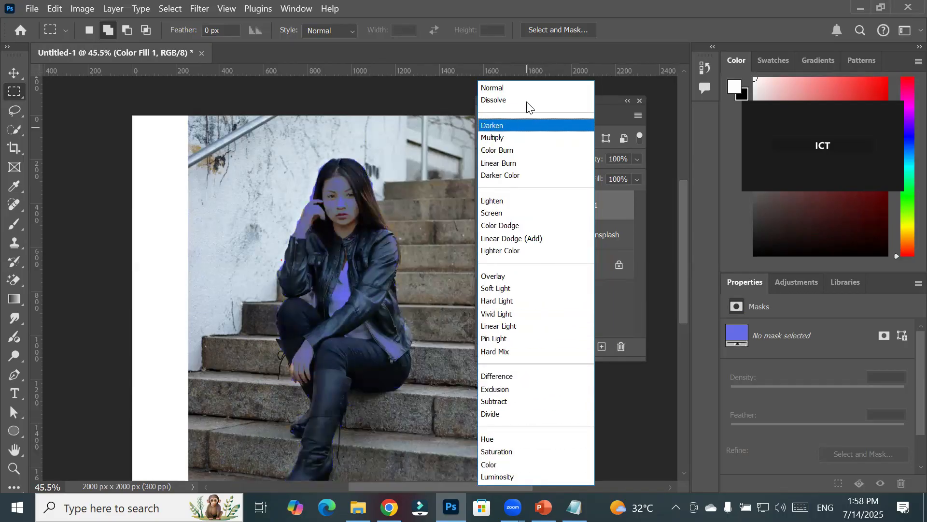
click(534, 88)
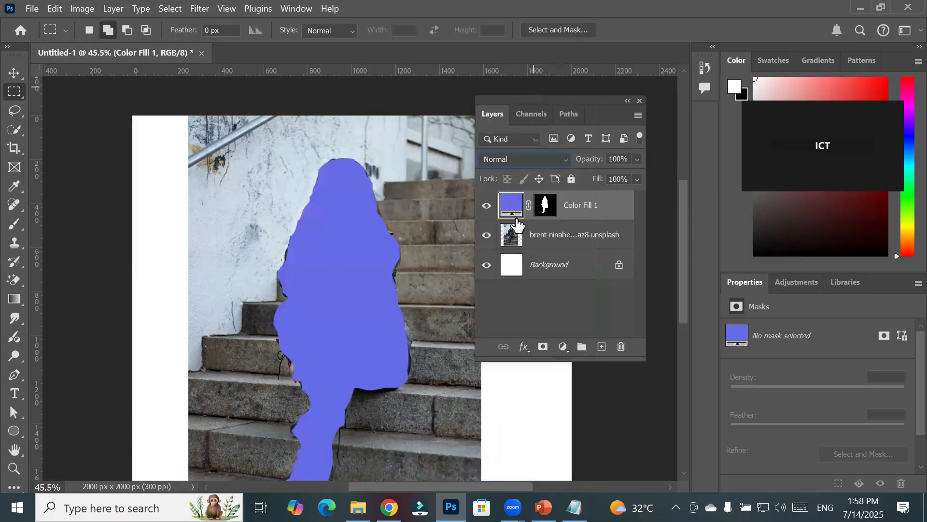
click(565, 158)
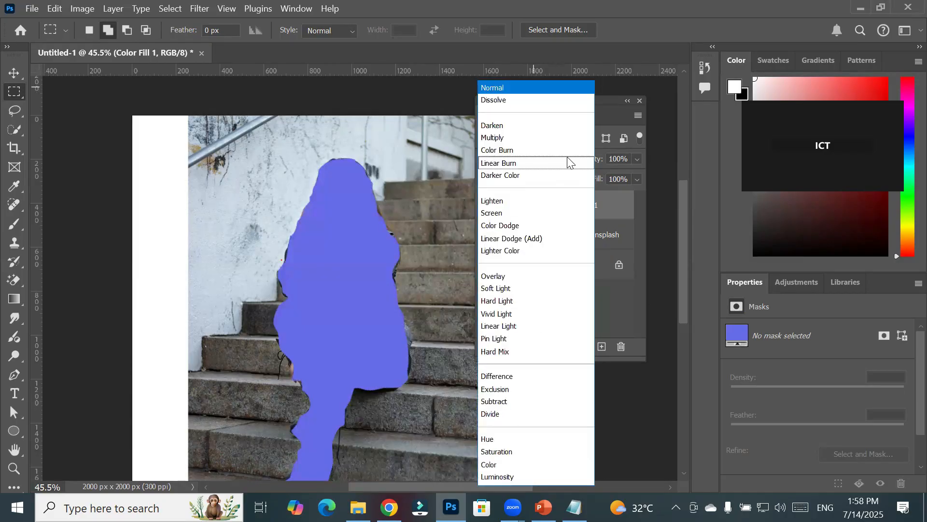
click(554, 99)
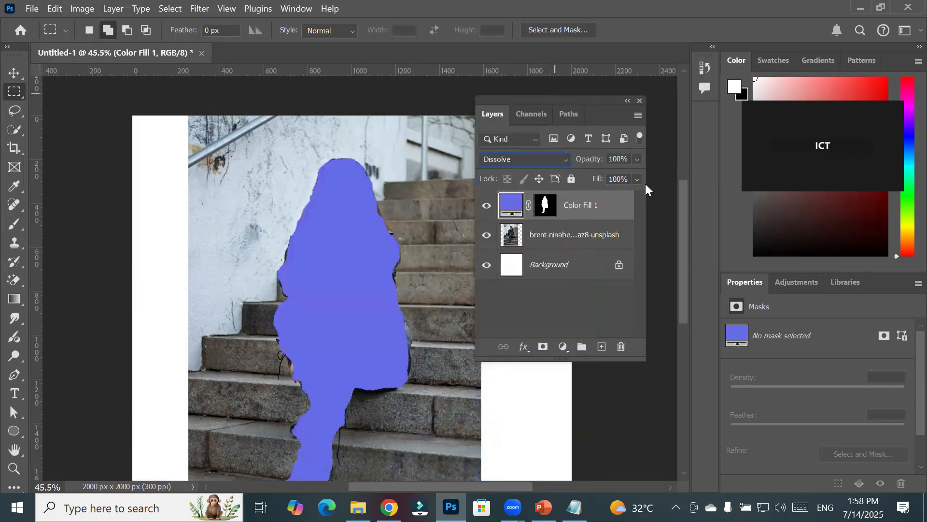
- Lower the fill layer's opacity to 34% to inspect the Dissolve grain up close, and restore it to 100%
click(636, 159)
drag(624, 177, 591, 179)
scroll(357, 226, up, 2)
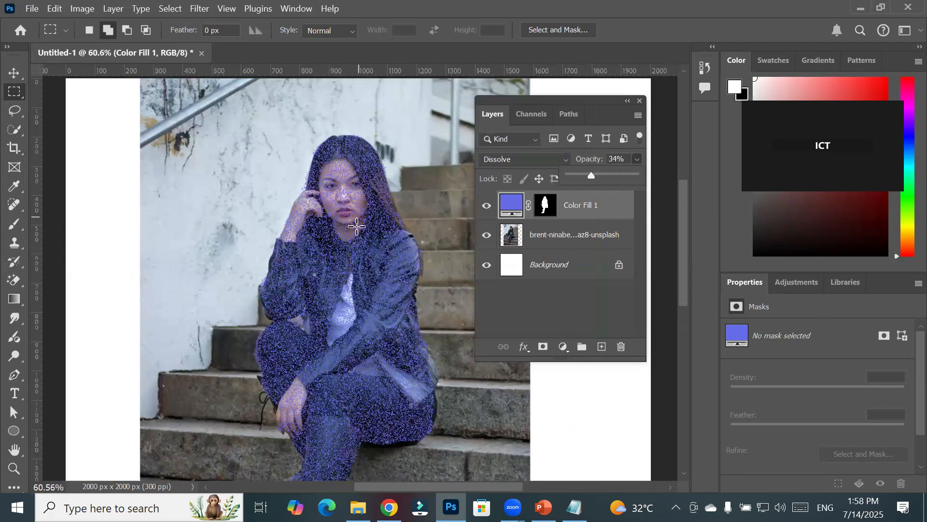
scroll(355, 239, up, 6)
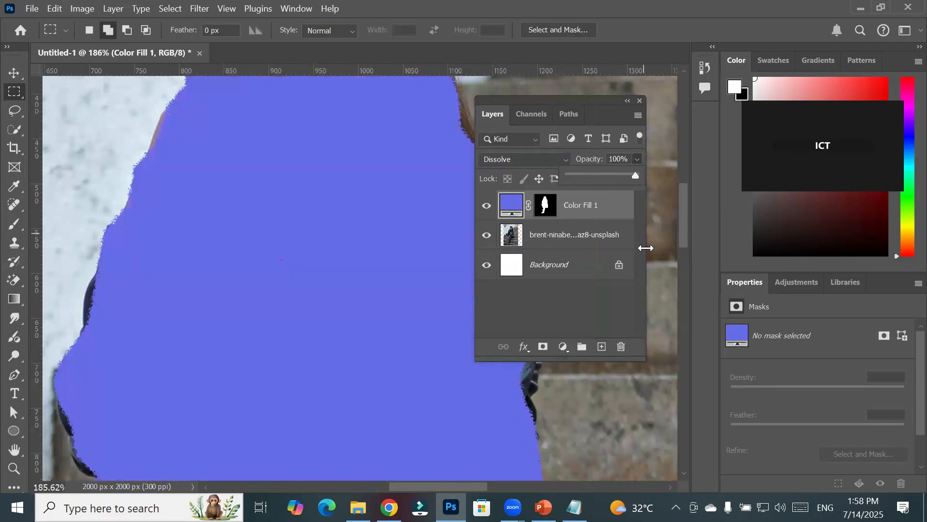
- Change the dissolved fill layer's color to red (#f40b21)
click(512, 207)
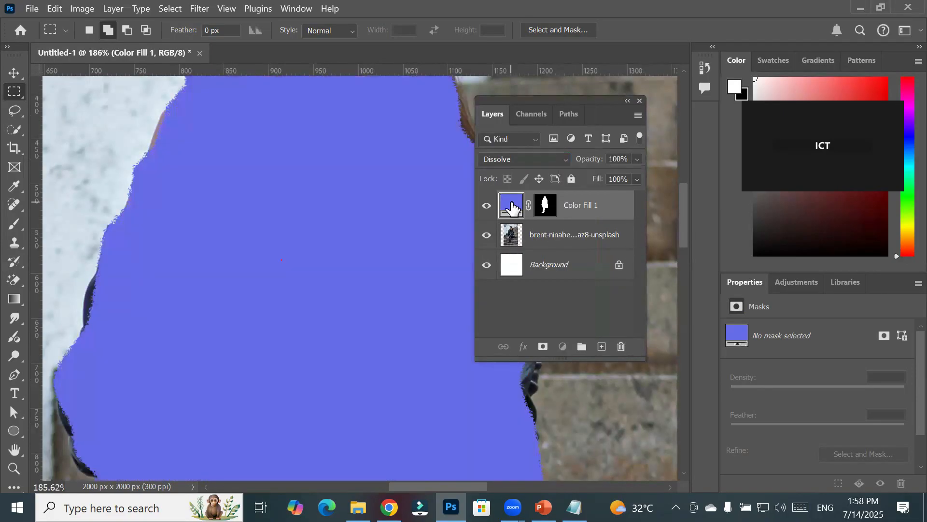
double_click(512, 208)
click(579, 245)
click(552, 248)
click(685, 237)
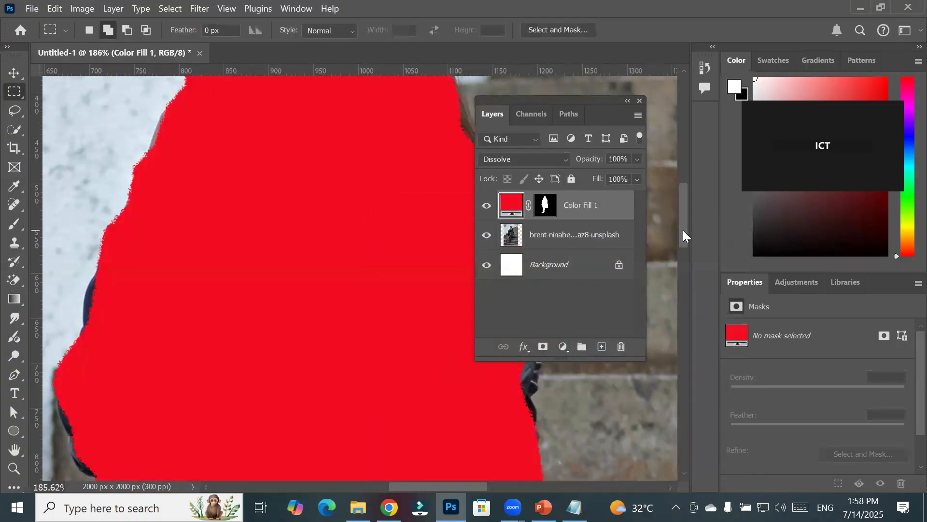
- Set the color fill layer's blend mode to Saturation, and switch to the Move tool while inspecting the woman's face
click(567, 159)
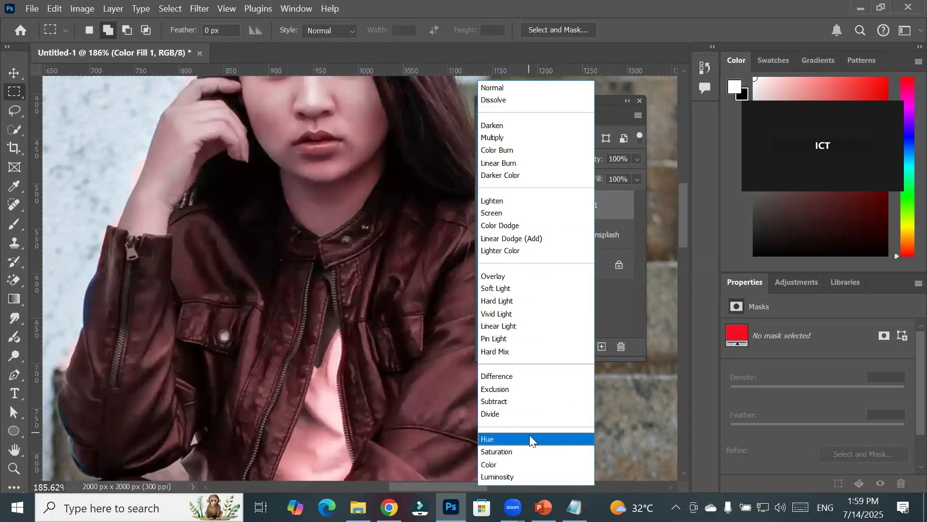
click(530, 451)
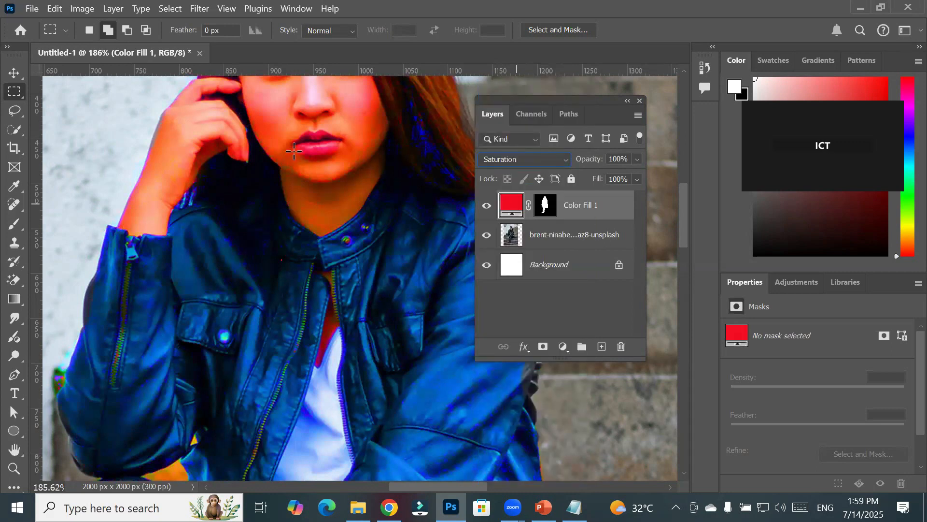
click(526, 244)
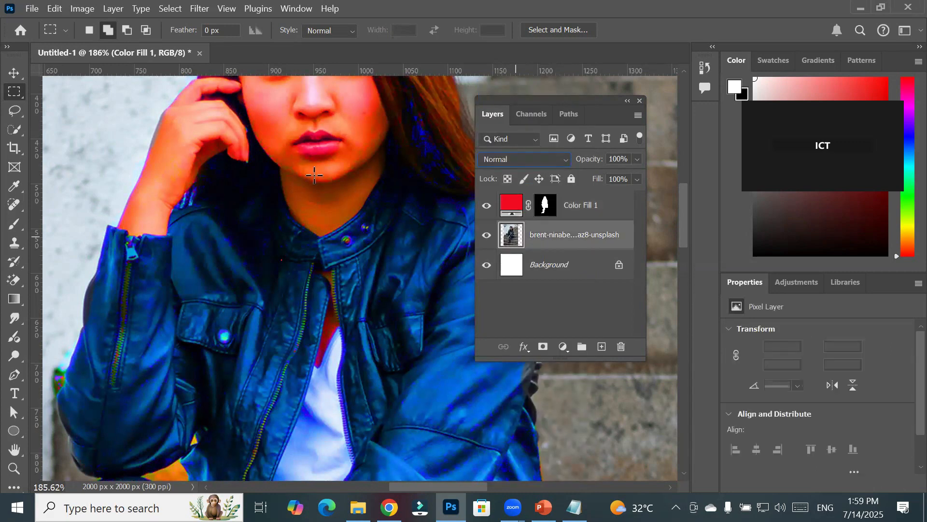
click(14, 73)
scroll(329, 126, down, 6)
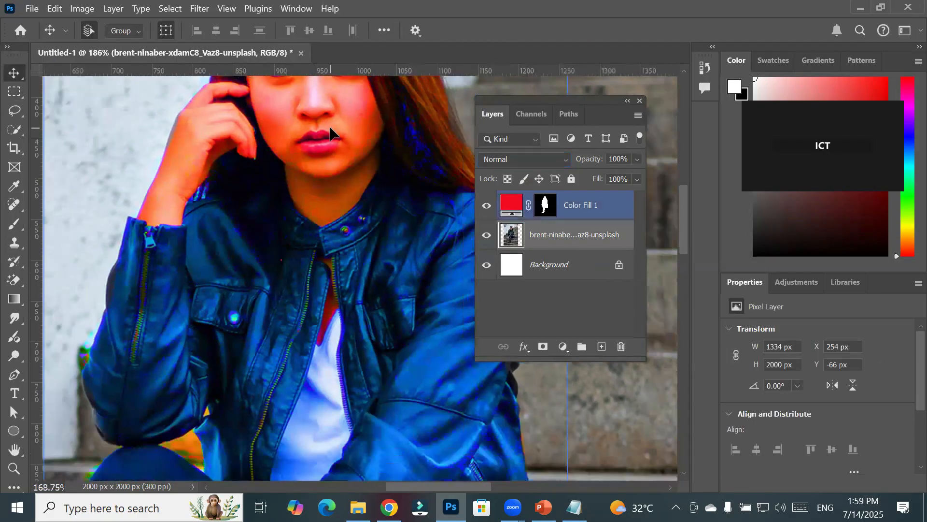
scroll(347, 121, up, 3)
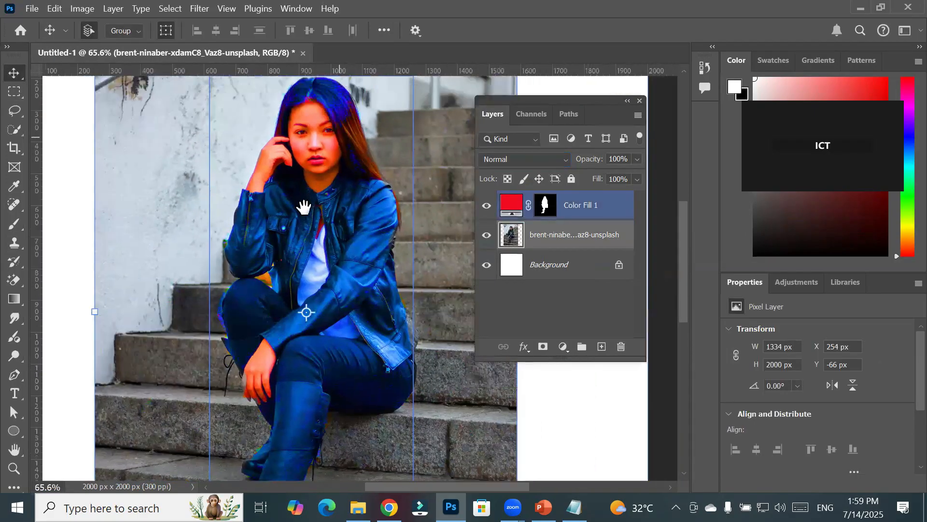
scroll(262, 188, up, 6)
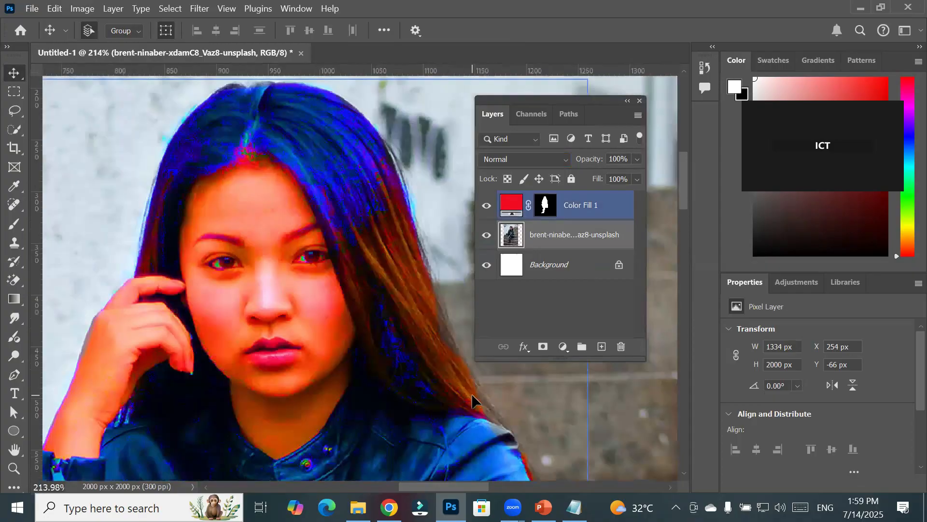
- Recolor the woman's fill layer green after trying blue, and set its blend mode to Overlay
double_click(511, 205)
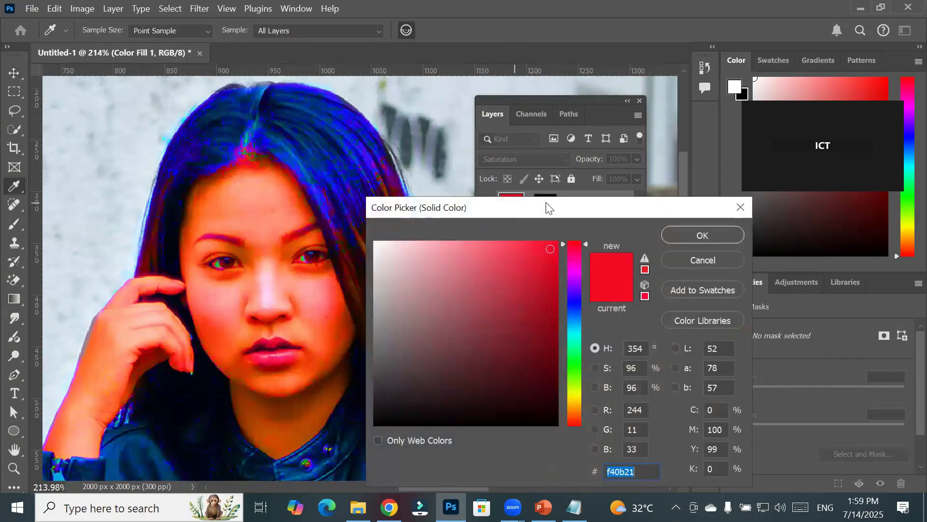
click(575, 301)
click(531, 263)
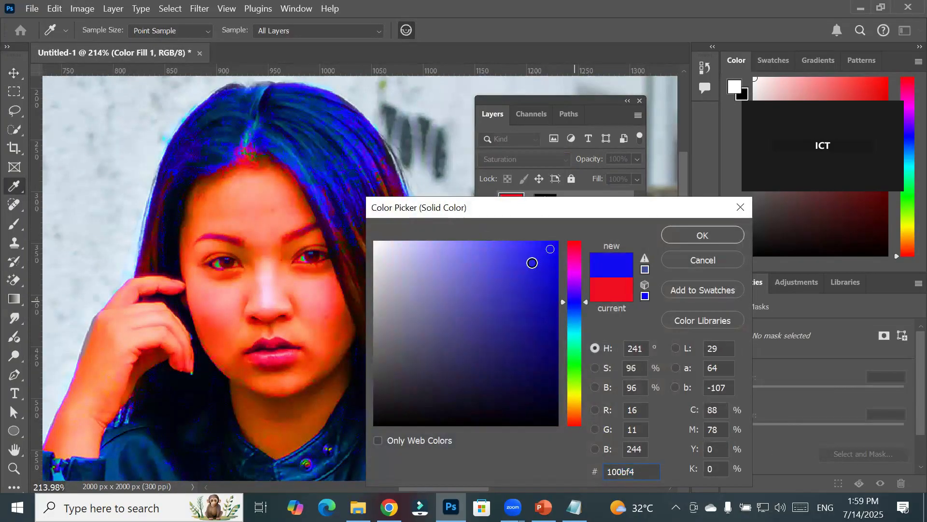
click(575, 355)
click(514, 261)
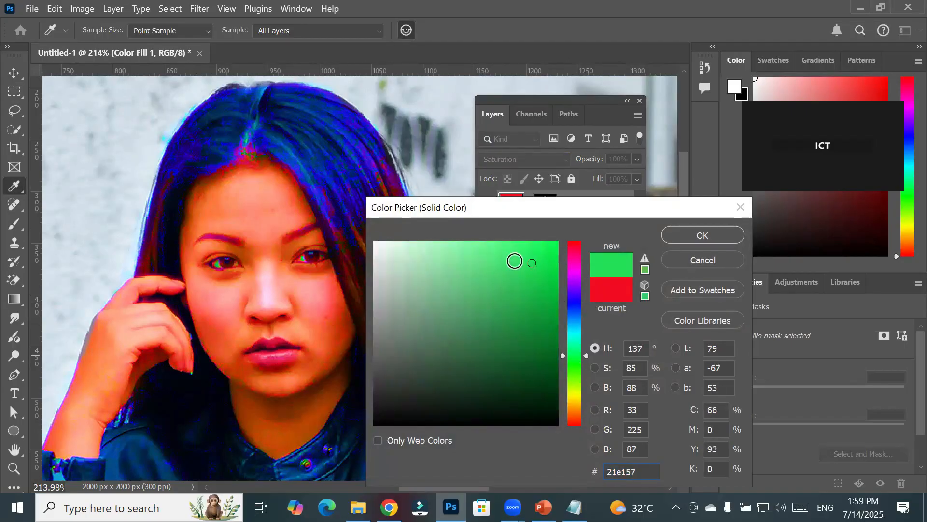
click(690, 234)
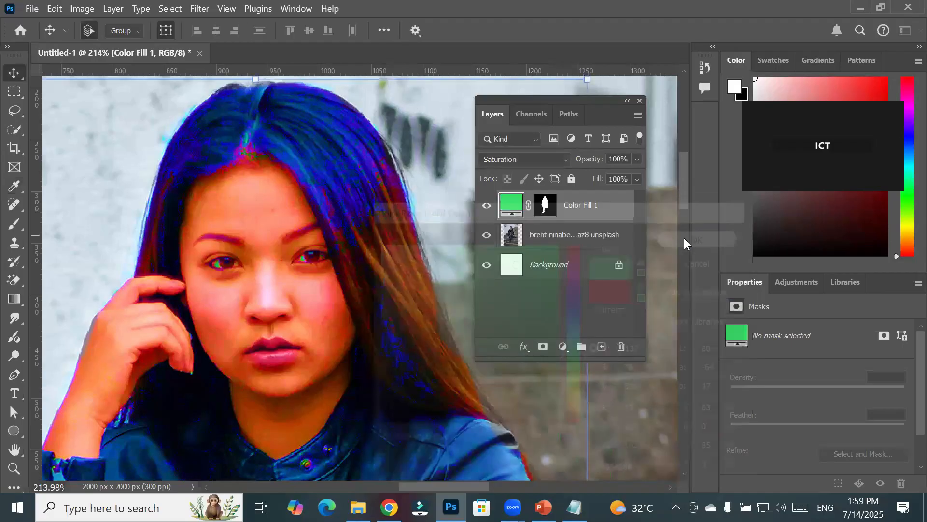
click(565, 159)
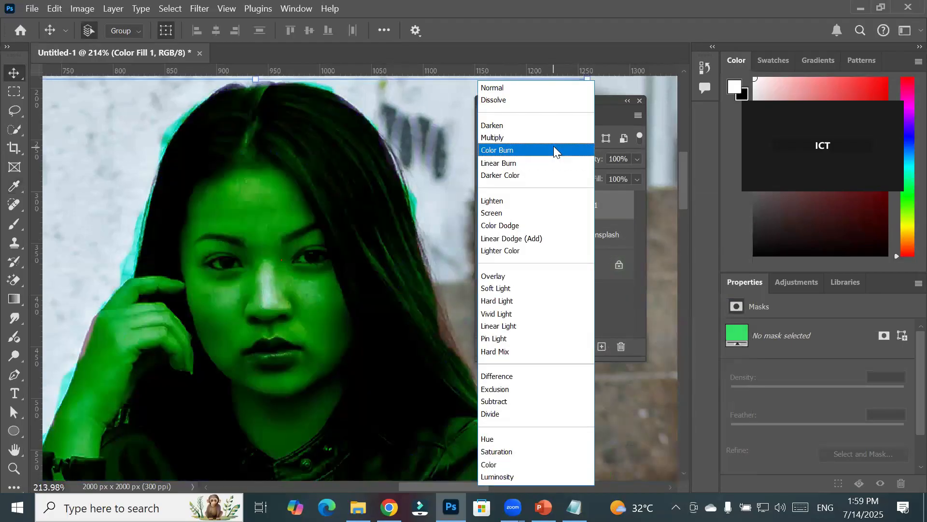
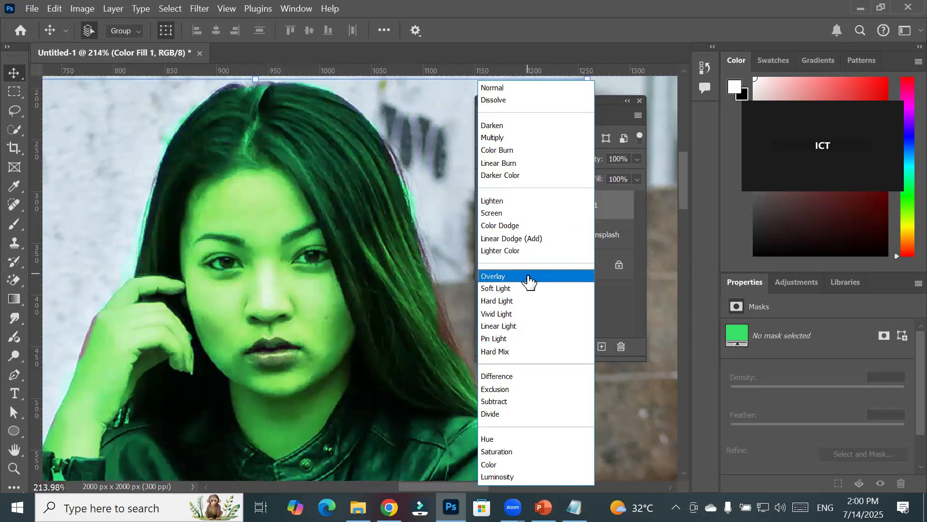
click(528, 280)
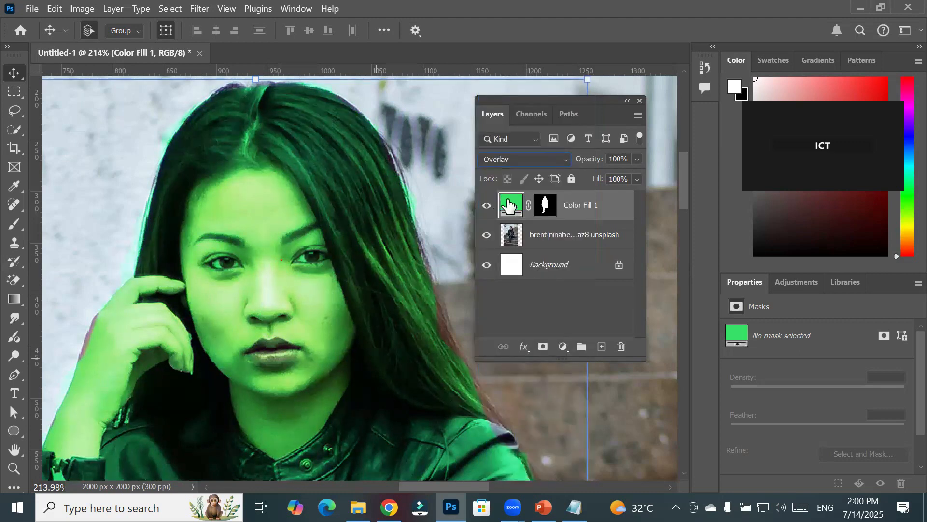
- Recolor the woman's Overlay fill layer orange (#e37335) after trying red, blue, turquoise and yellow-green hues
double_click(516, 207)
click(574, 246)
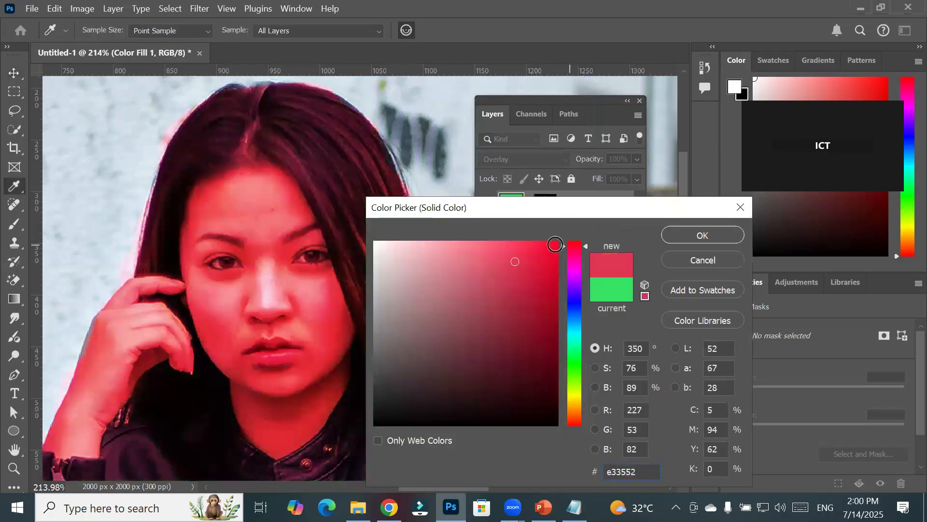
click(572, 302)
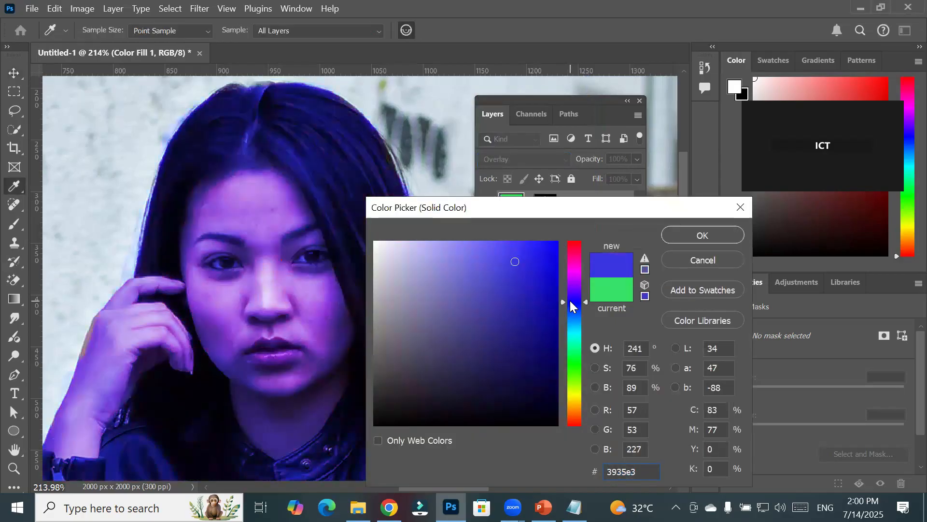
click(574, 337)
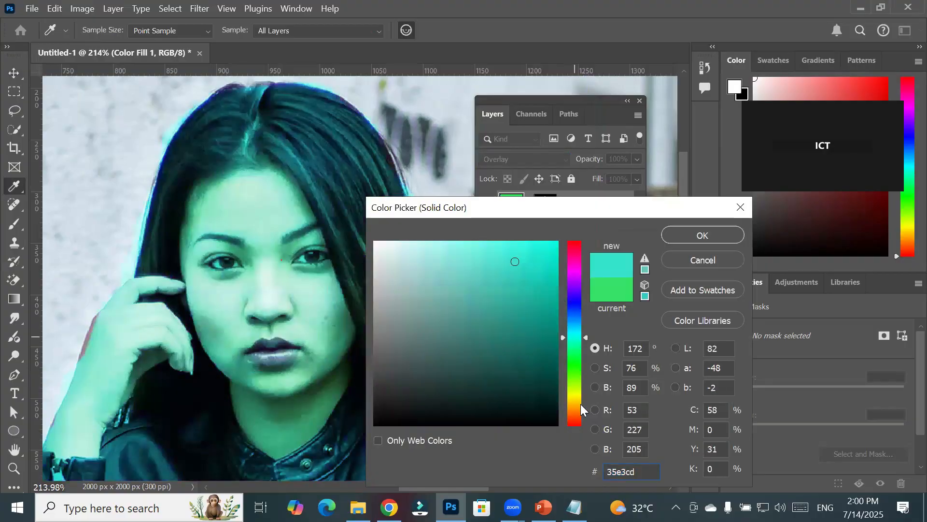
click(574, 389)
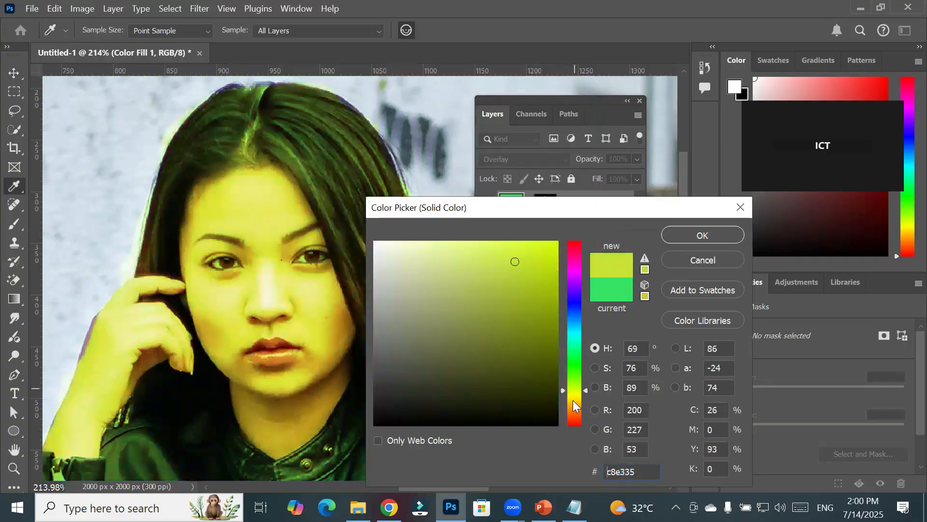
click(574, 401)
click(572, 414)
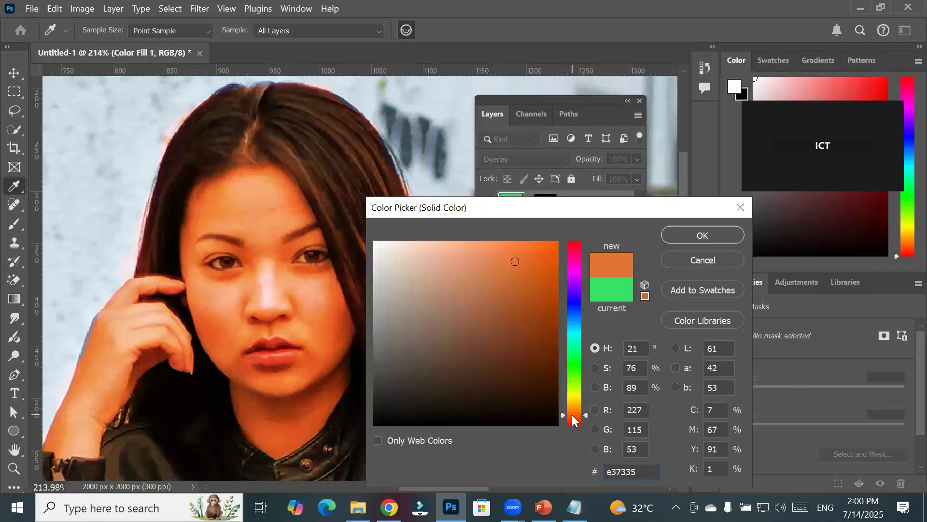
click(701, 235)
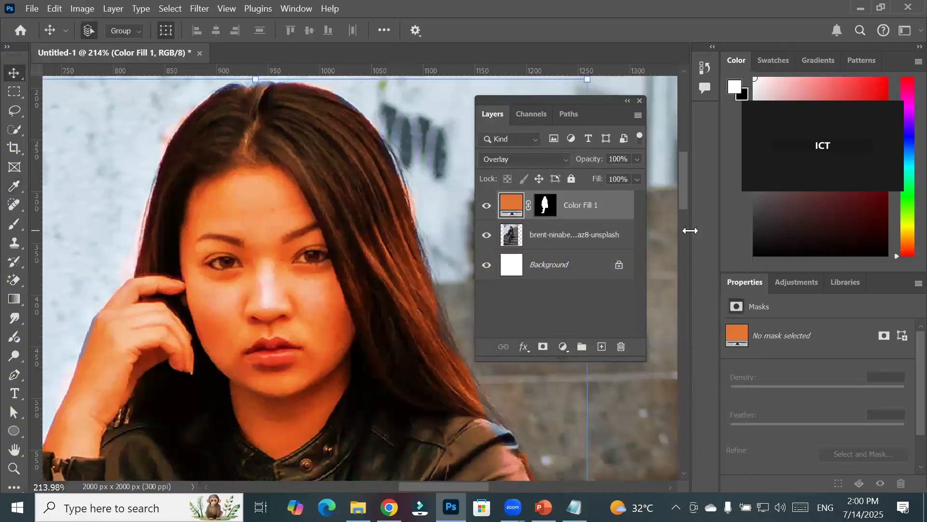
- Hide and show the orange fill layer twice to compare the tinted woman with the original photo
click(487, 206)
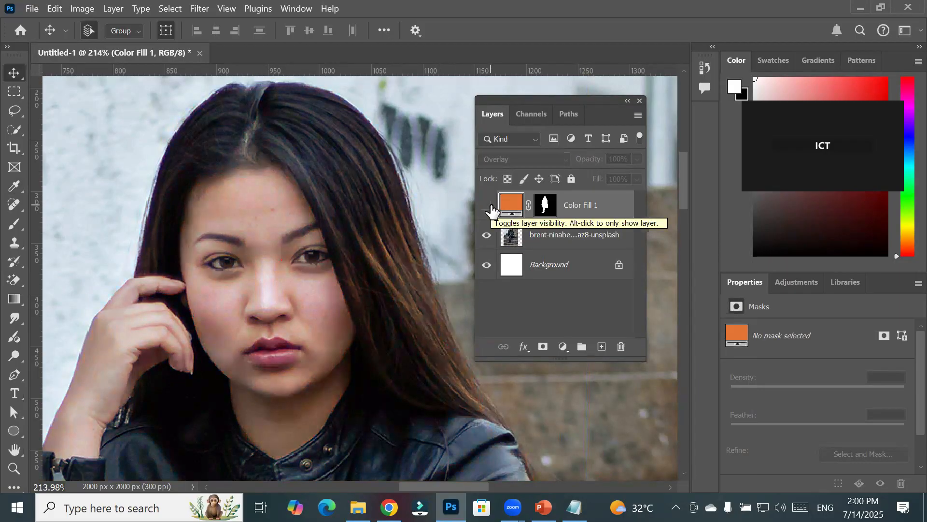
click(487, 208)
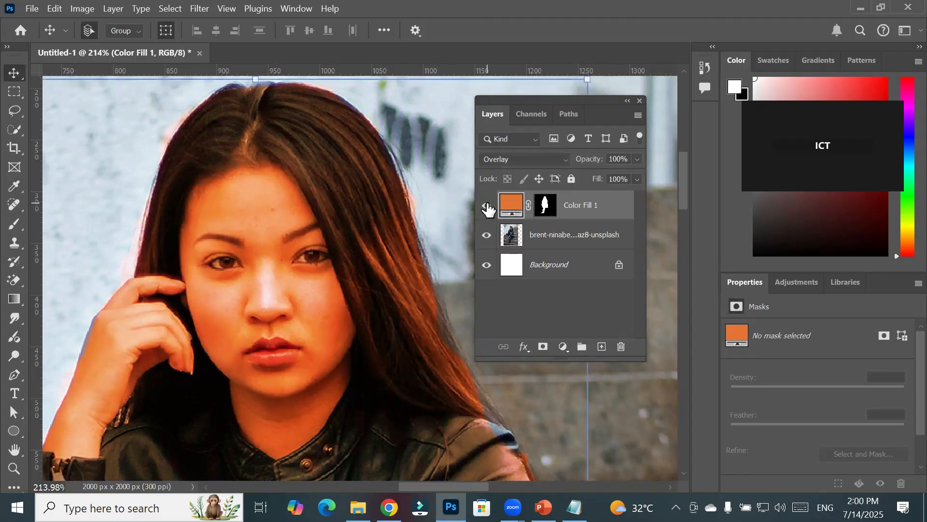
click(487, 207)
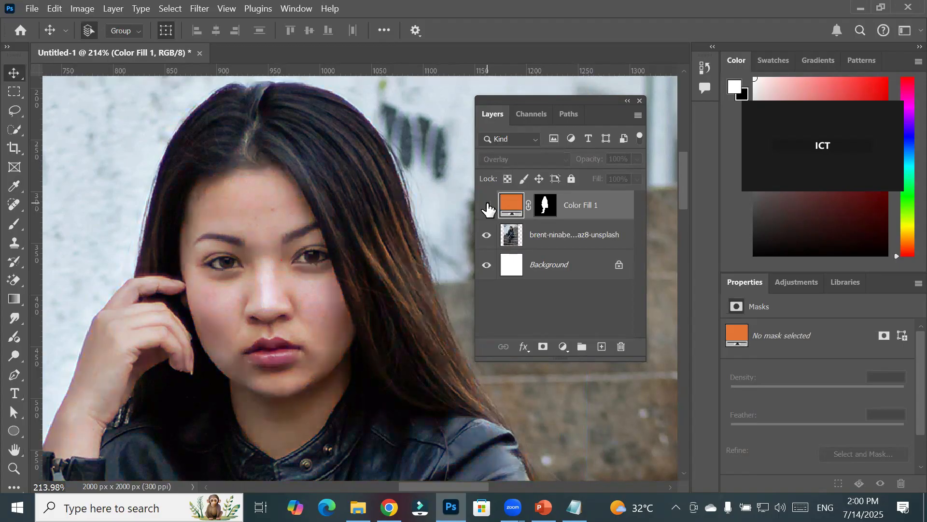
click(488, 208)
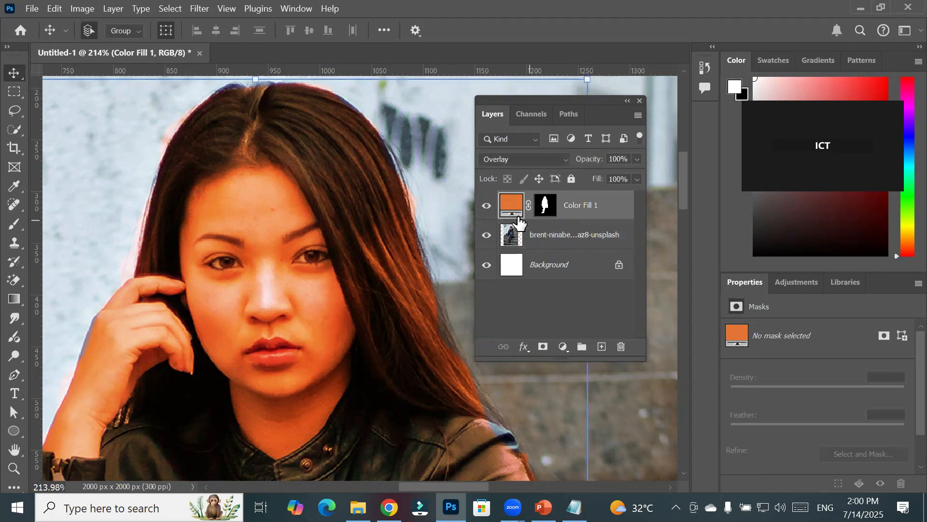
- Delete the orange color fill layer from the document
drag(526, 207, 621, 346)
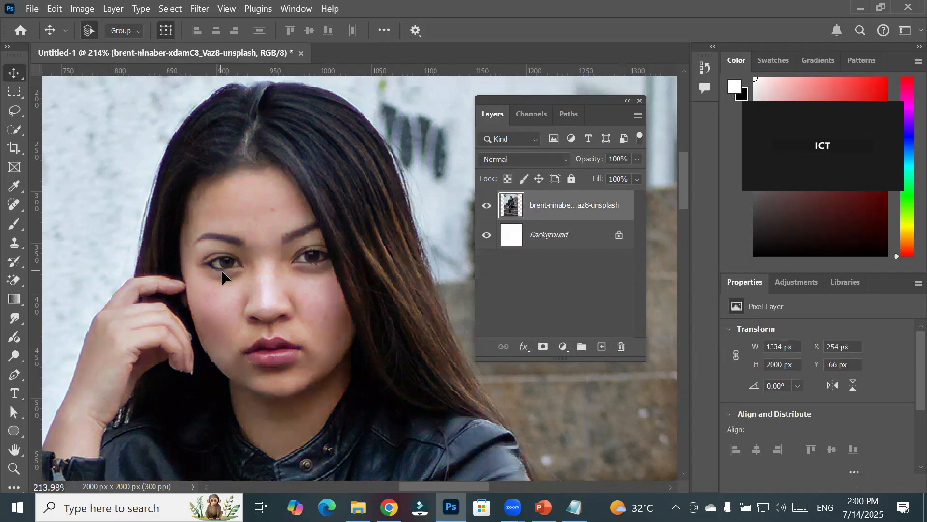
scroll(228, 283, down, 5)
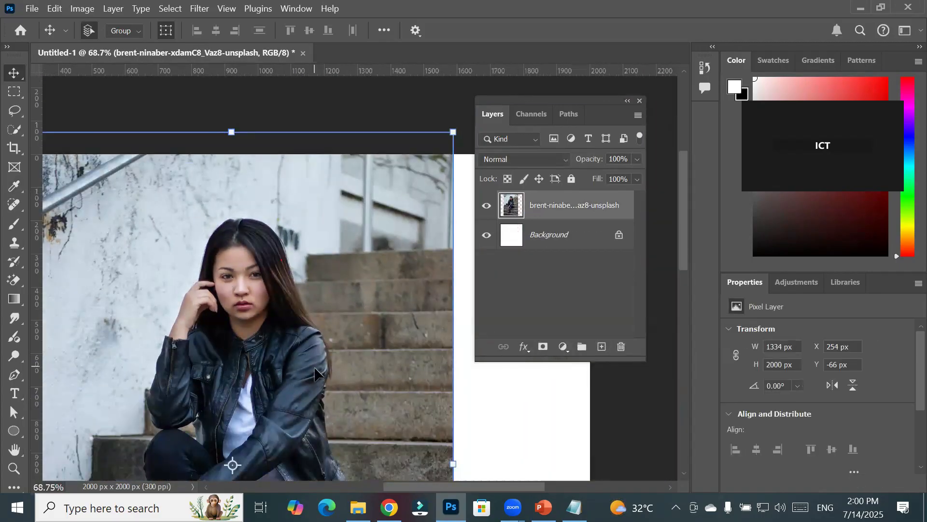
drag(276, 335, 334, 224)
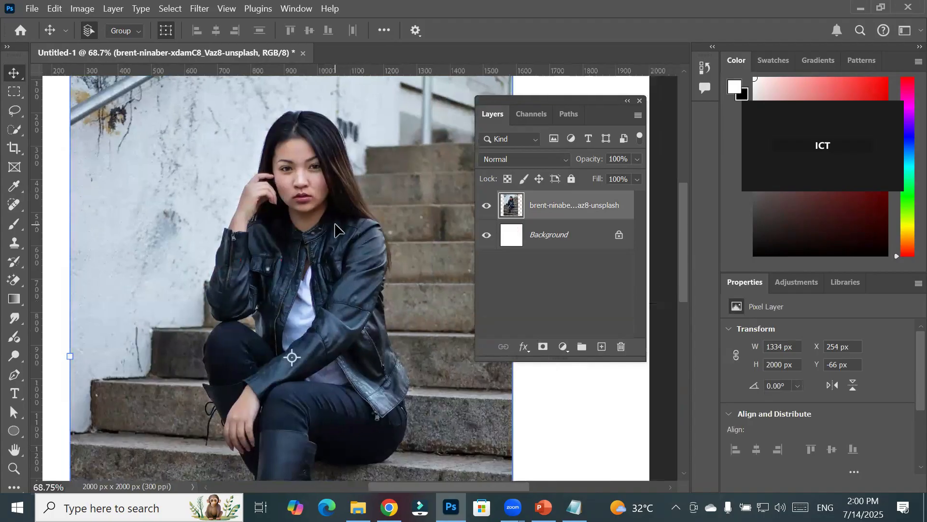
click(532, 114)
click(567, 115)
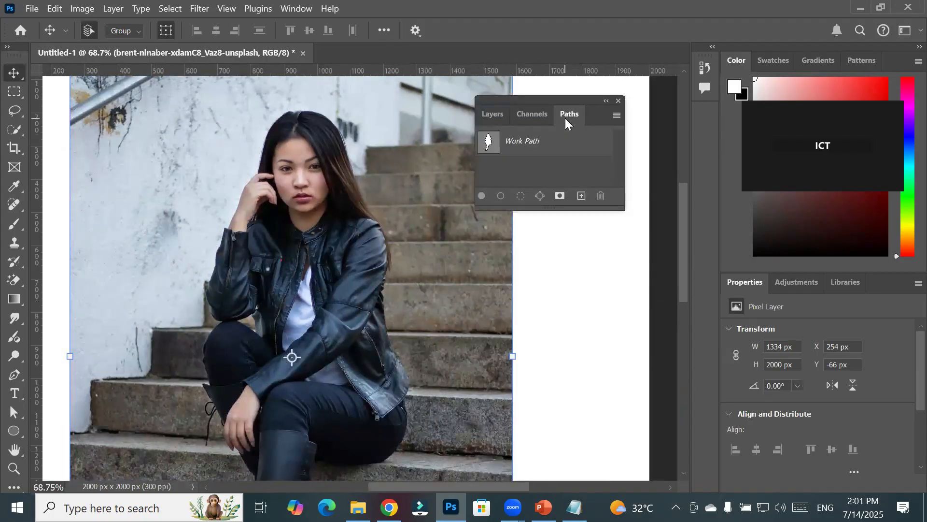
click(530, 115)
click(493, 116)
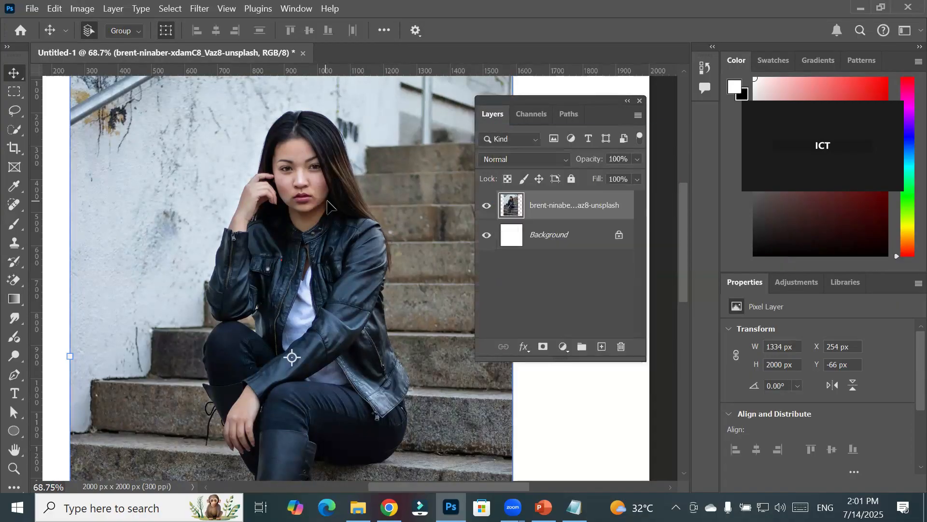
- Draw an elliptical path about 466 by 621 px around the woman's head and convert it to a selection with a 0.9-pixel feather
click(7, 47)
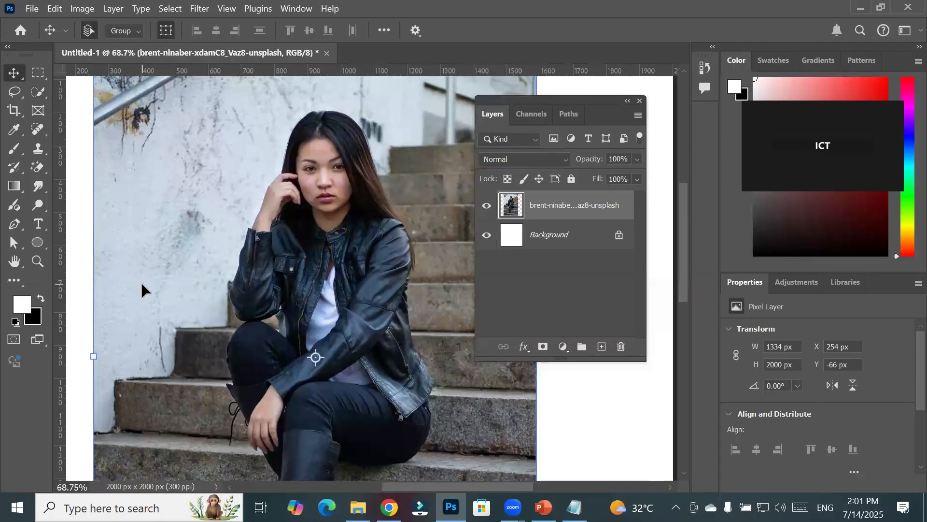
click(38, 243)
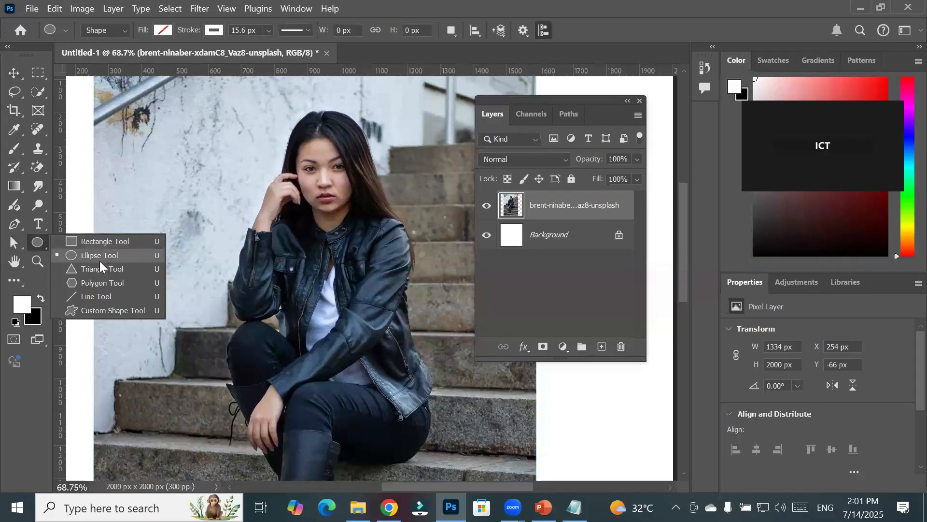
click(112, 255)
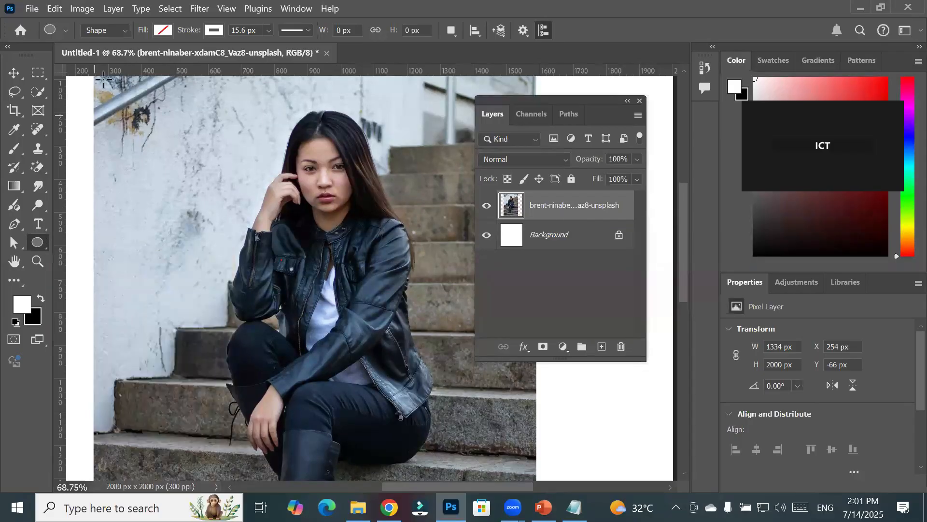
click(120, 34)
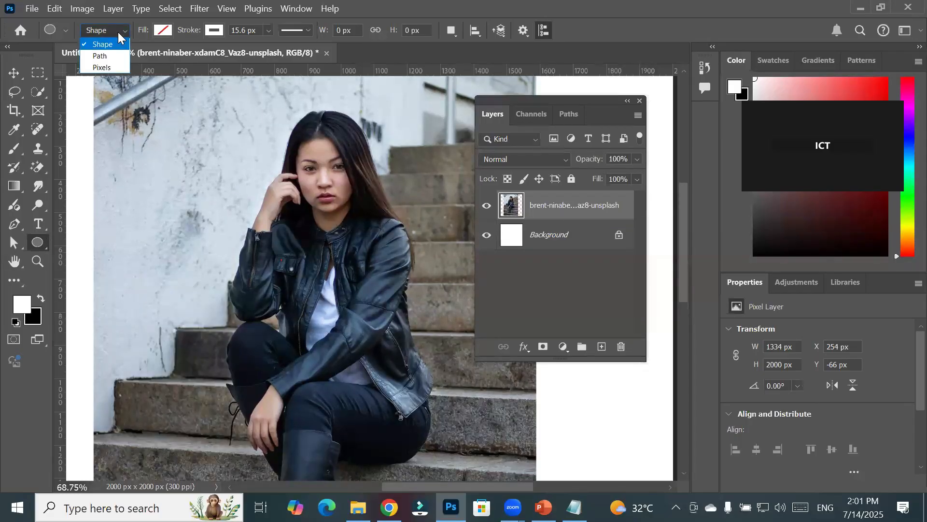
click(120, 57)
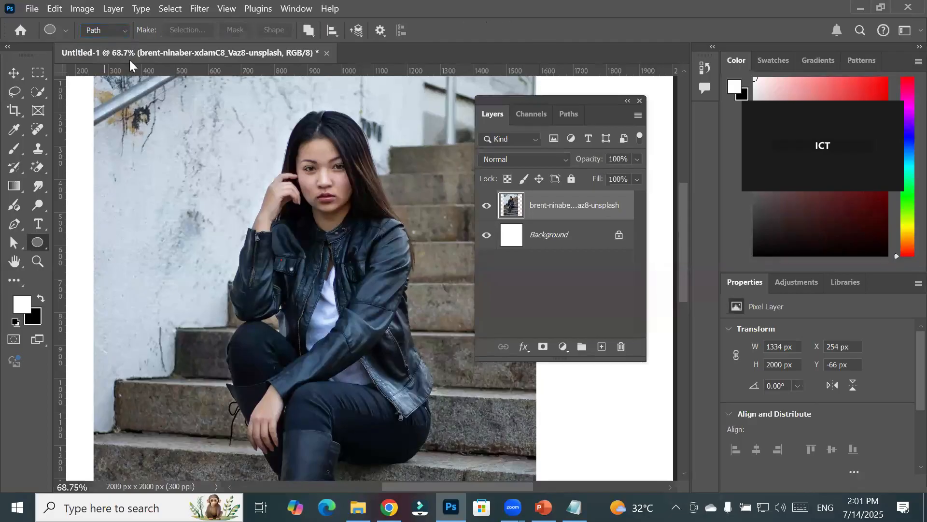
drag(253, 83, 406, 289)
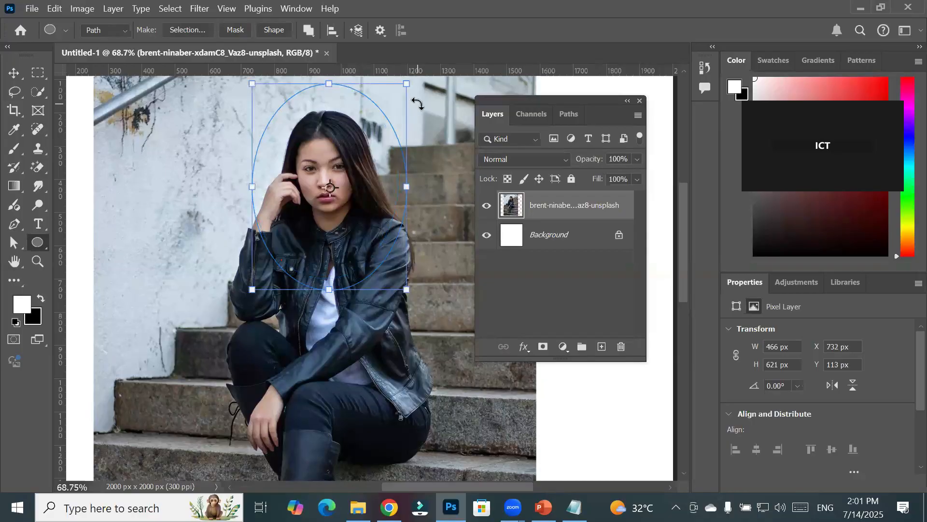
click(187, 31)
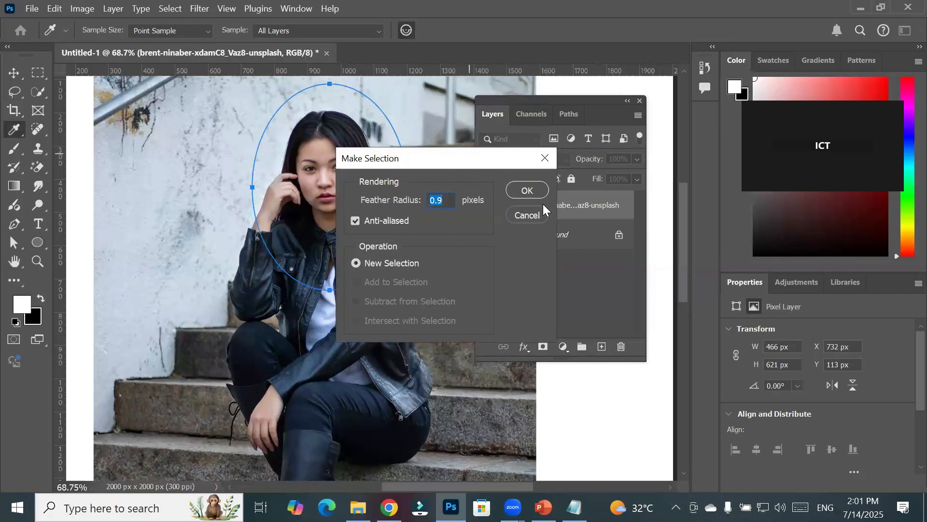
click(527, 191)
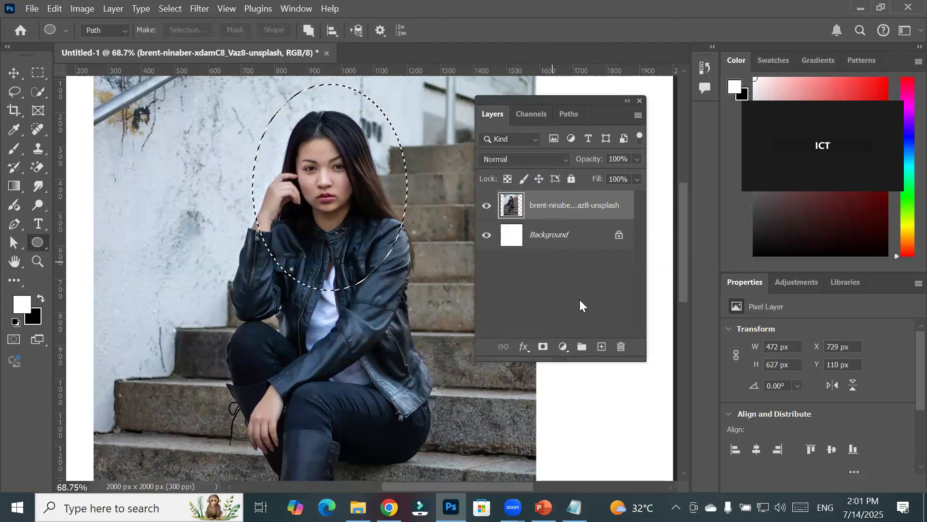
- Add a Pattern fill layer to the elliptical selection, using the dark green leaf pattern at 100% scale and 0° angle
click(563, 347)
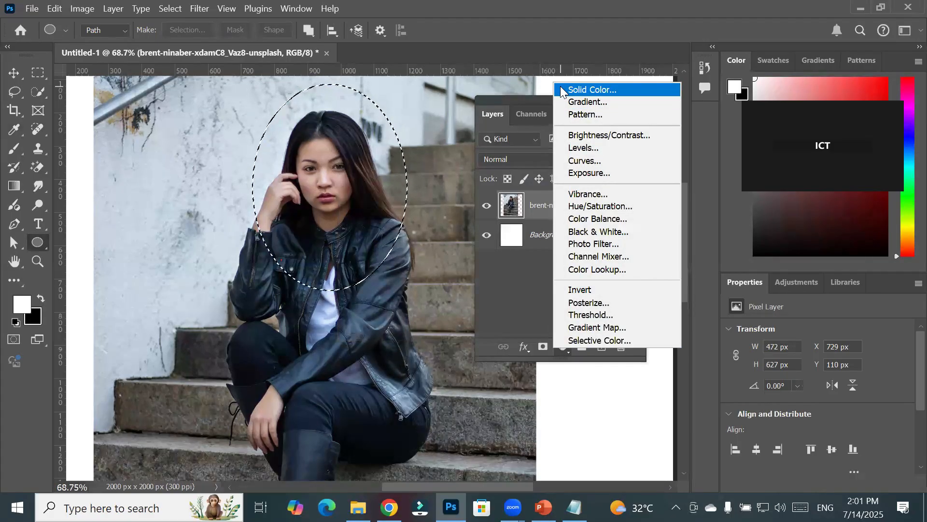
click(592, 116)
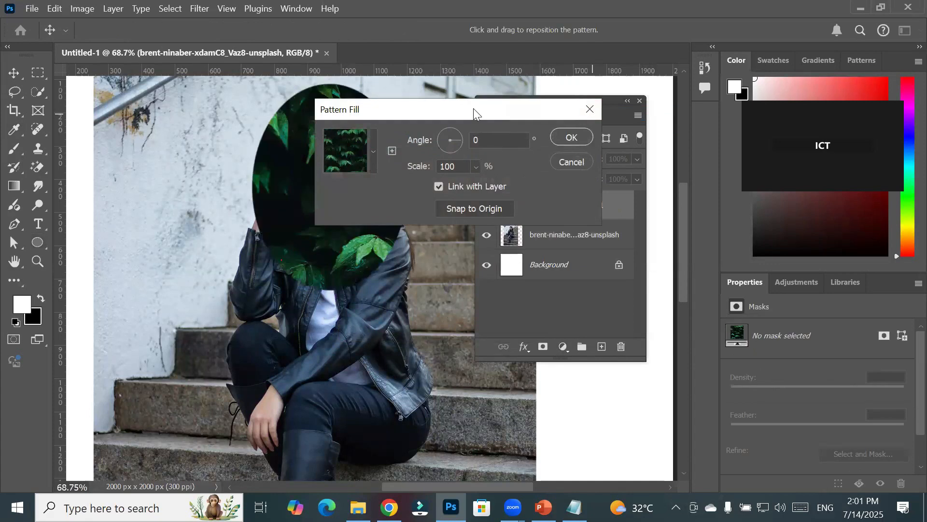
drag(475, 111, 622, 323)
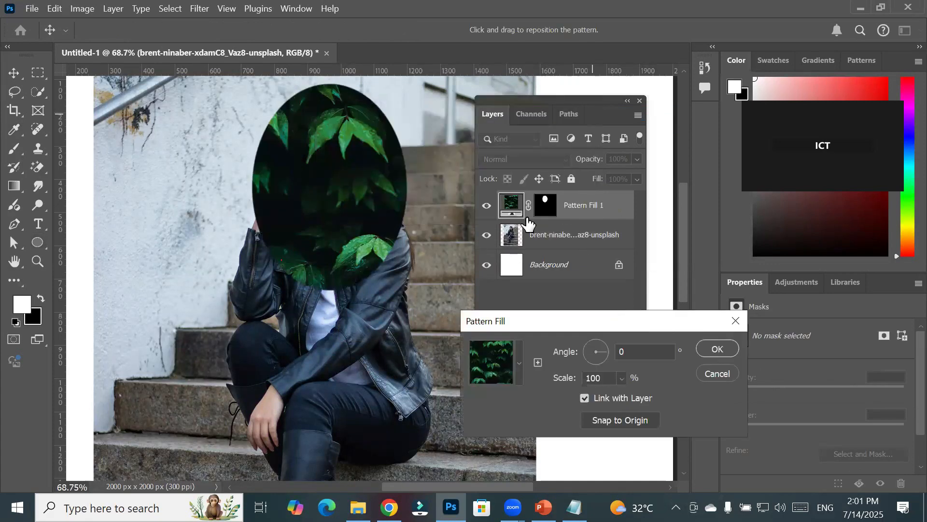
click(717, 348)
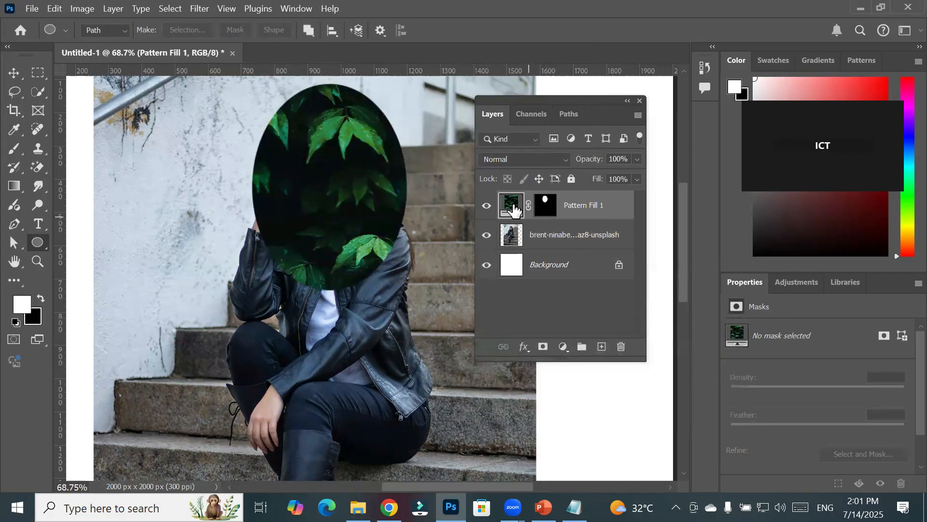
- Change the fill layer's pattern to the red-and-black ICT circles from the Water group, after trying the dry grass and blue water patterns
scroll(357, 108, up, 2)
scroll(358, 107, up, 2)
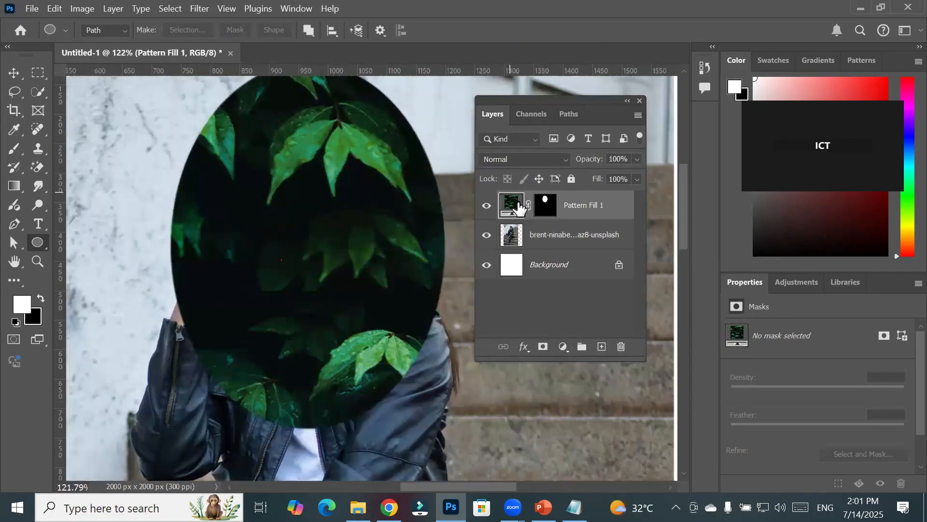
double_click(512, 205)
click(519, 363)
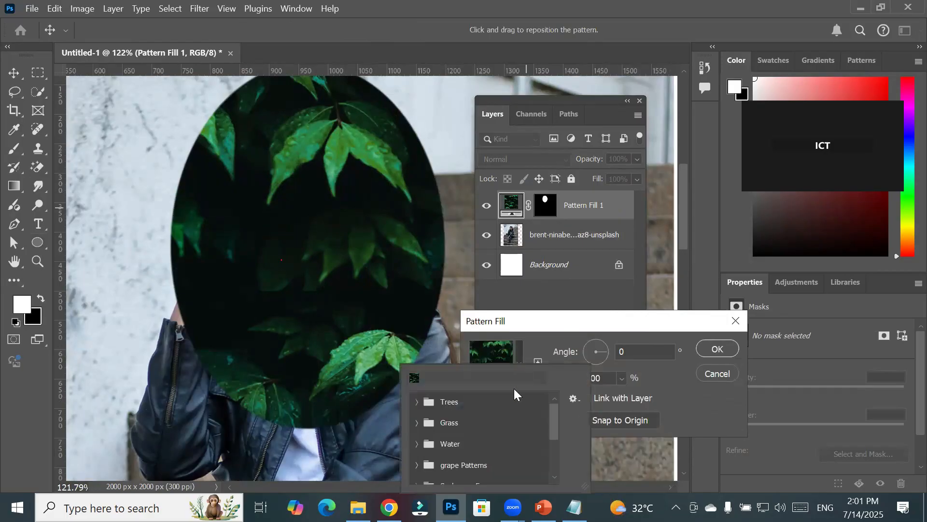
click(417, 423)
click(457, 446)
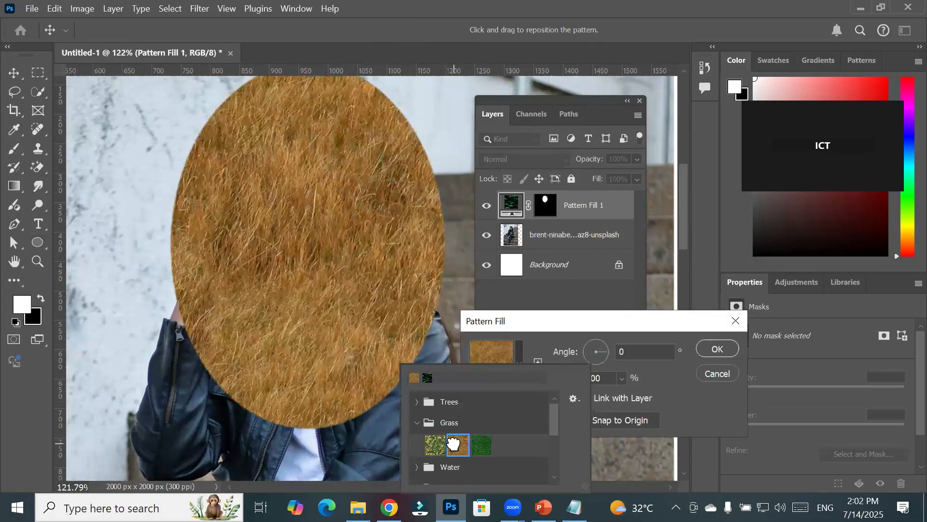
click(417, 467)
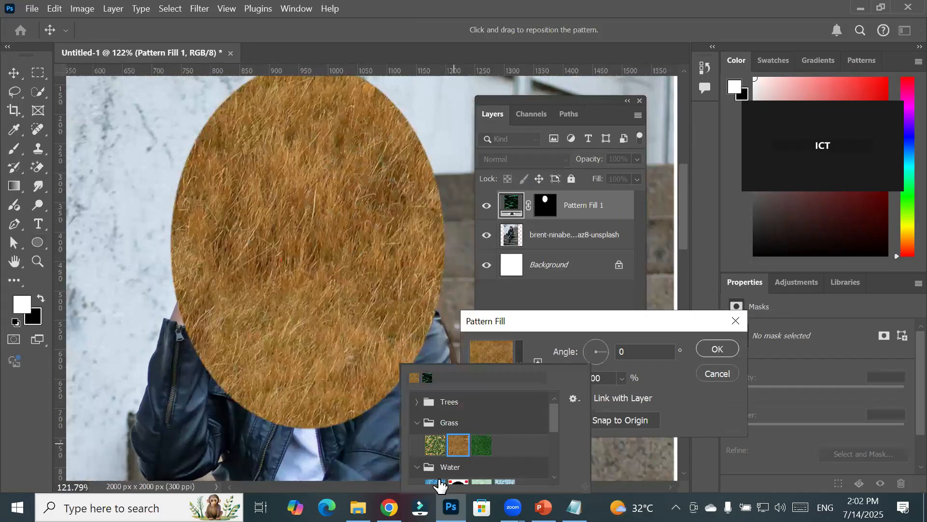
click(436, 481)
scroll(462, 443, down, 2)
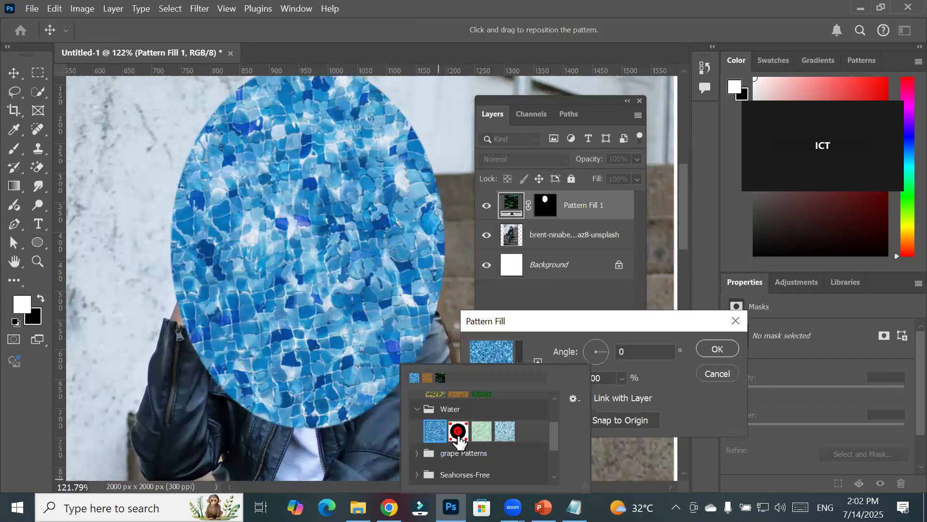
click(458, 432)
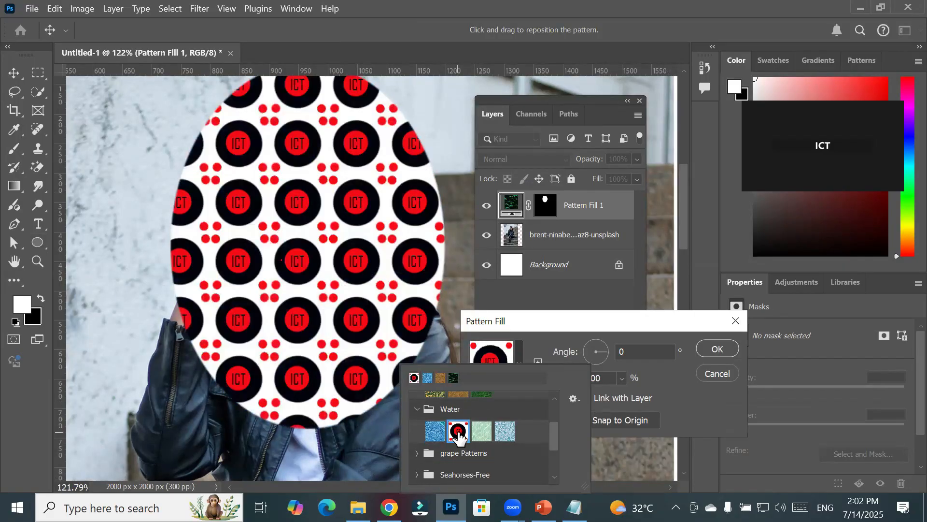
click(510, 206)
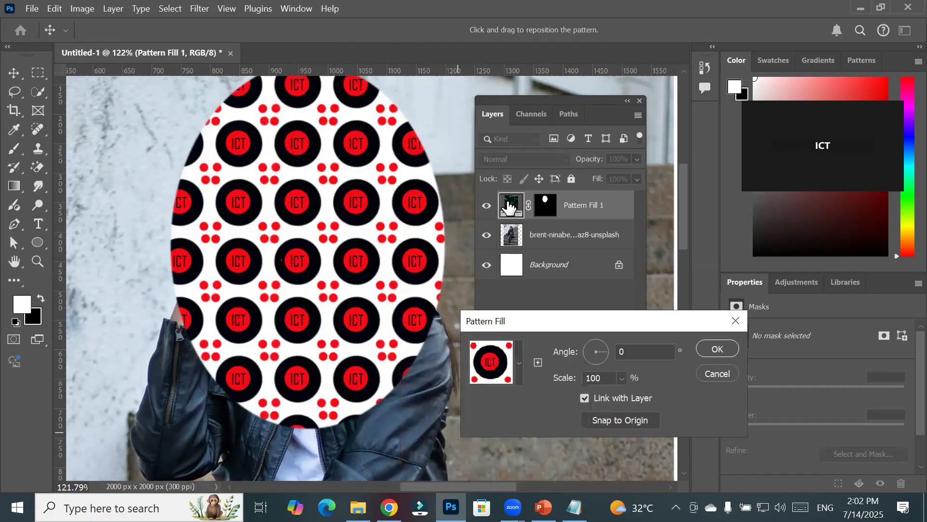
click(713, 353)
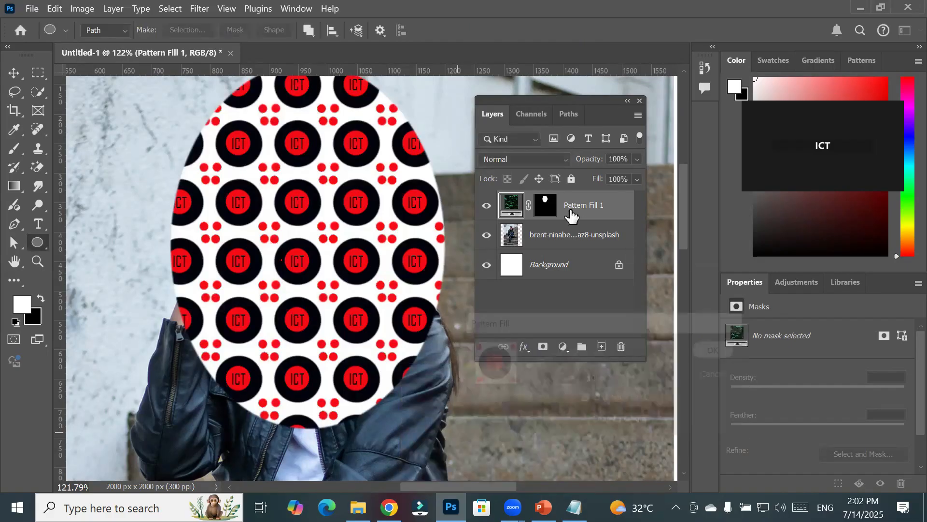
- Set the pattern fill layer's blend mode to Dissolve after trying Overlay, and try adjusting its opacity
click(566, 162)
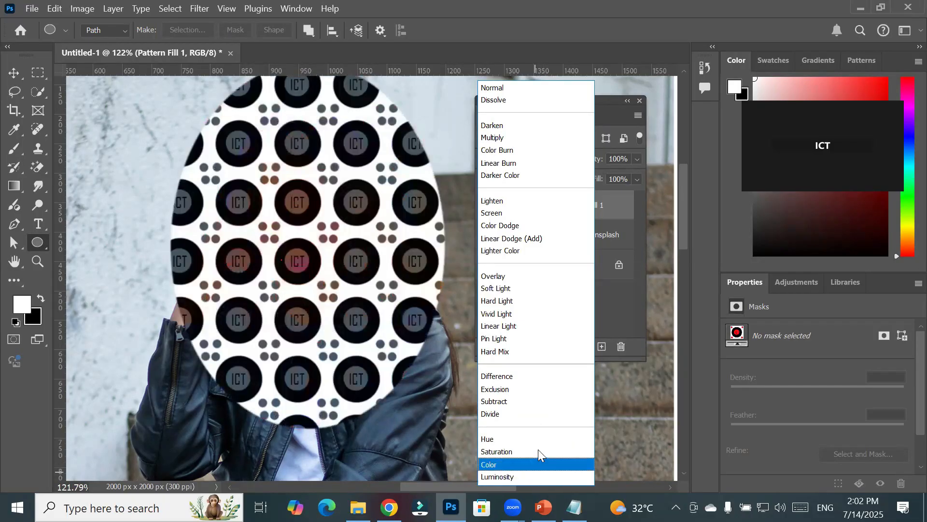
click(556, 276)
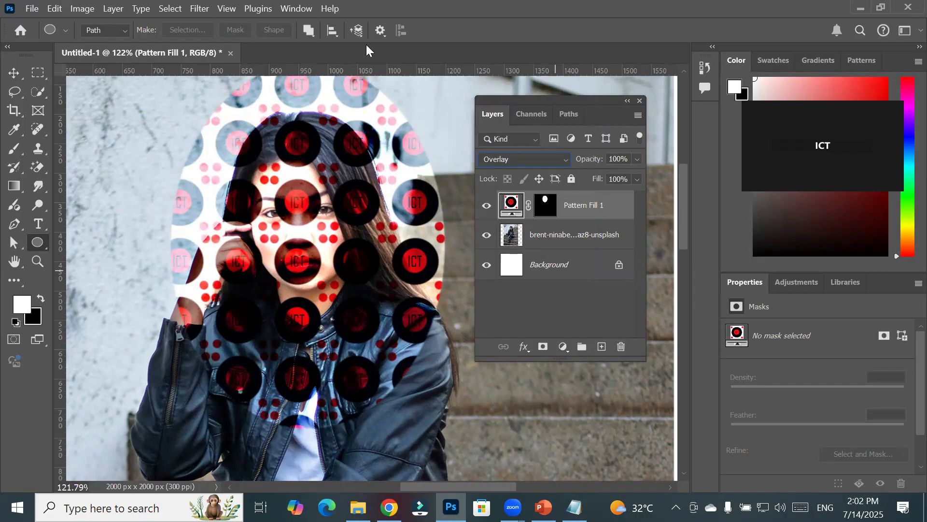
click(560, 160)
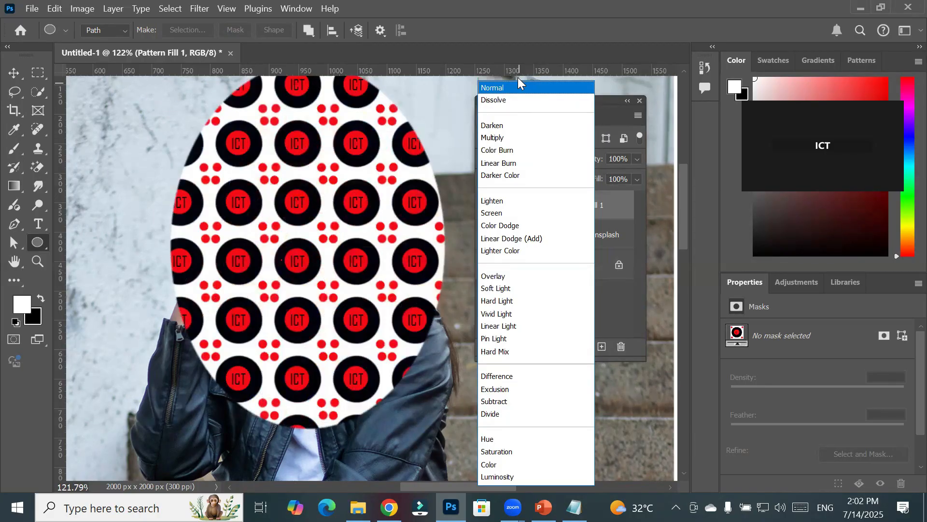
click(518, 99)
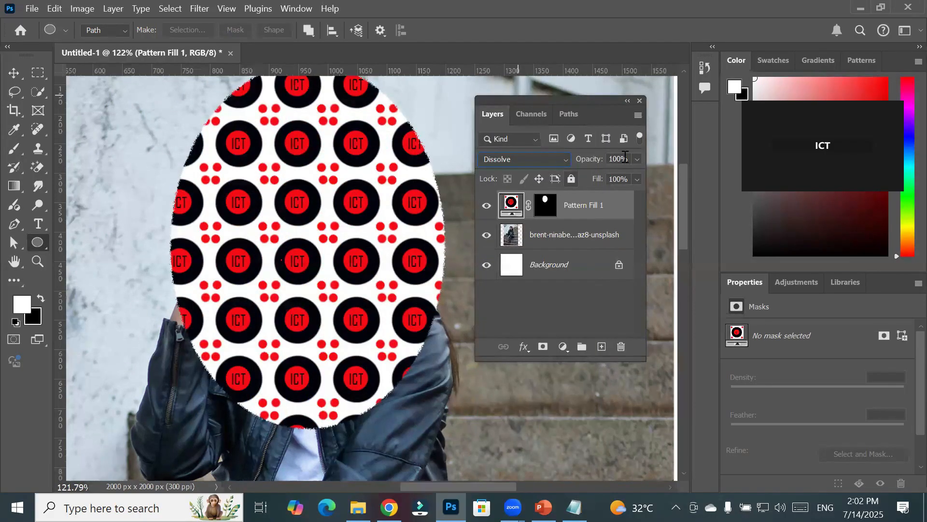
click(638, 159)
mouse_move(636, 175)
mouse_down()
mouse_move(563, 178)
mouse_move(638, 189)
mouse_up()
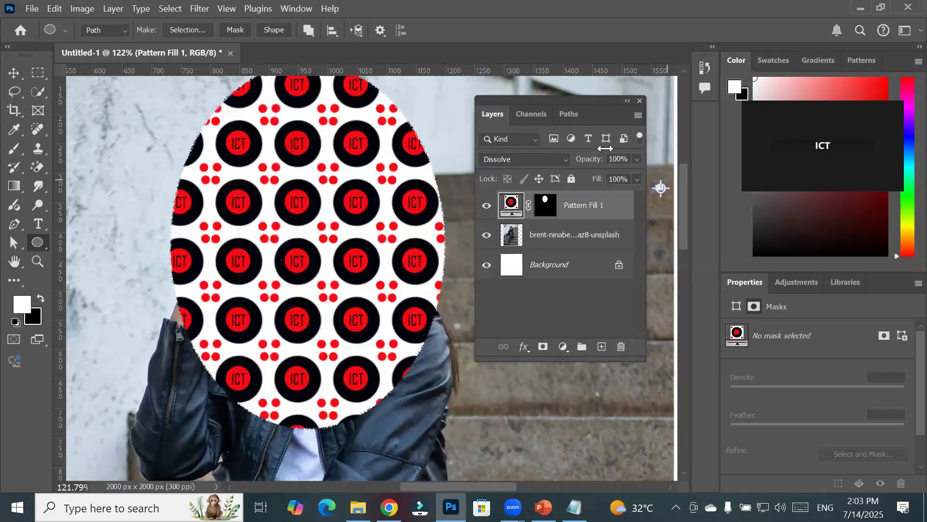
- Rotate the ICT circle pattern in the fill layer to an angle of -147.38°
double_click(510, 205)
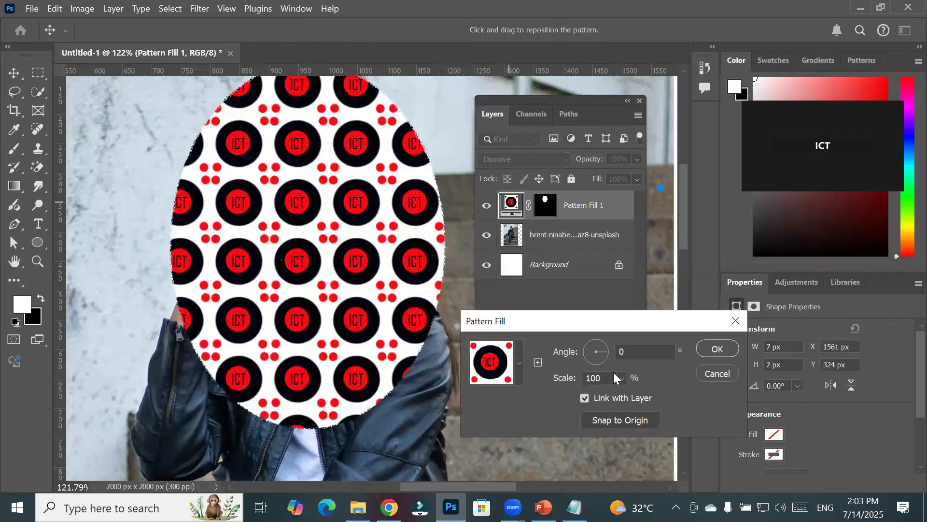
click(594, 354)
click(592, 356)
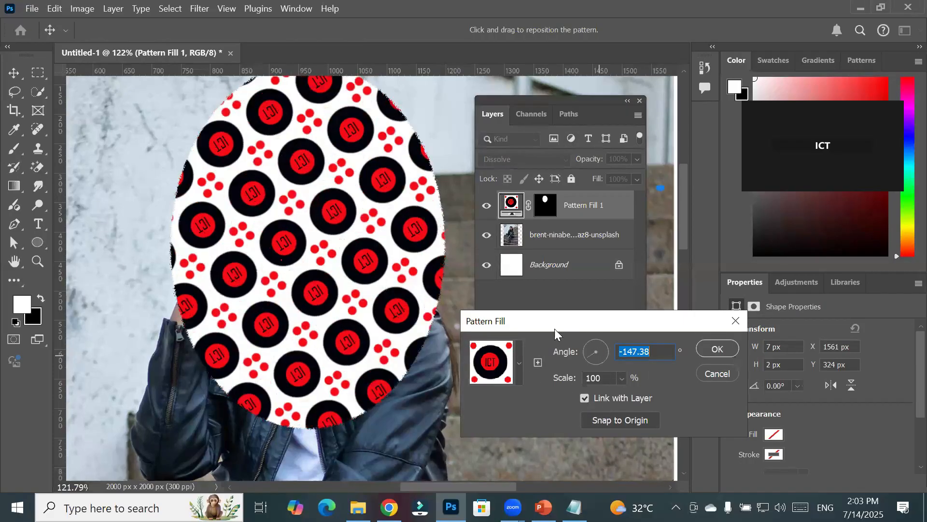
click(713, 349)
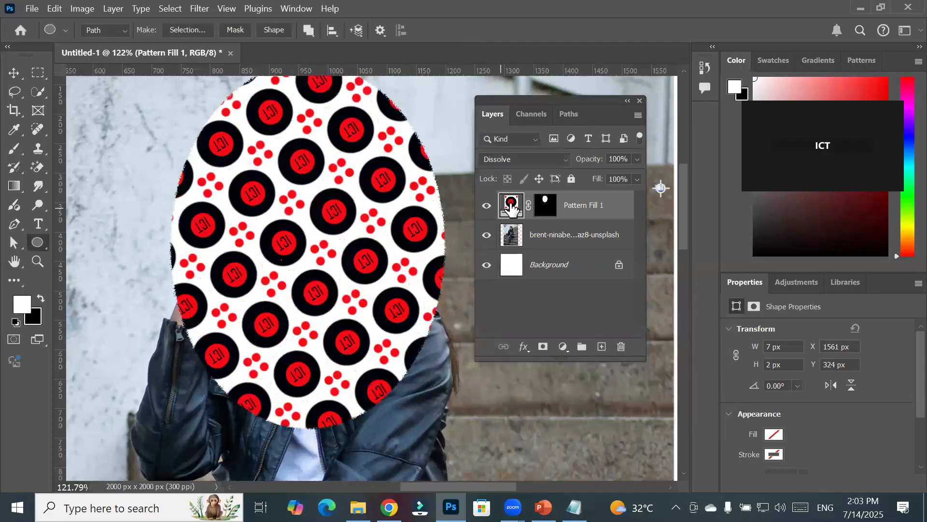
double_click(512, 207)
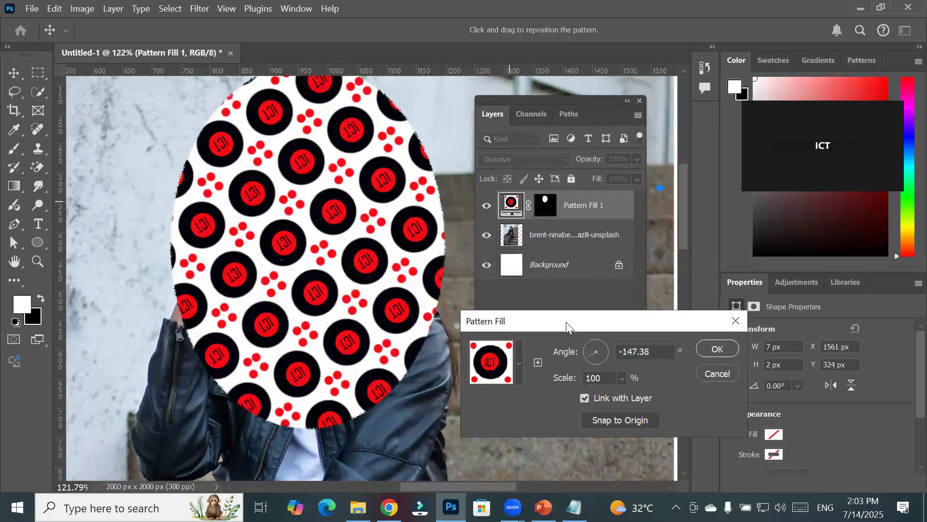
drag(568, 327, 590, 194)
click(739, 240)
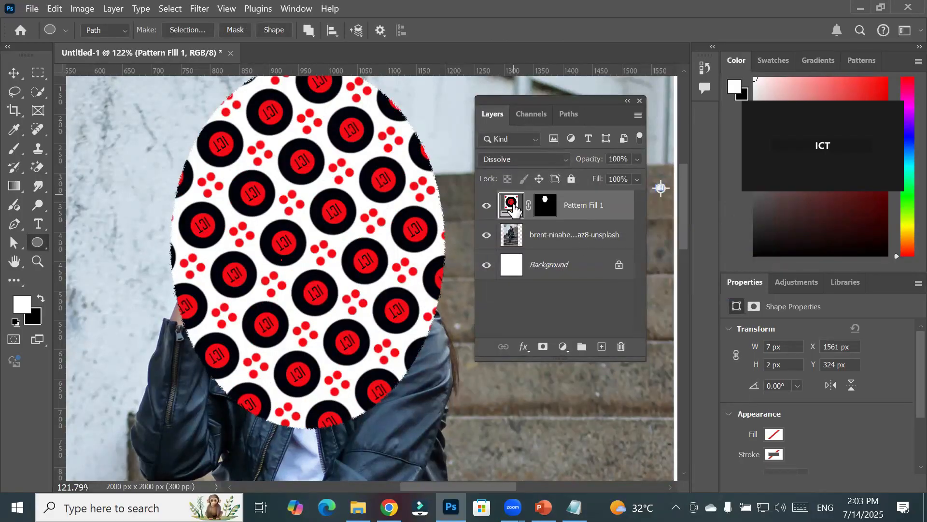
- Change the fill layer's pattern to the portrait of the dark-haired woman in denim, after trying the pale green, light water and blue patterns
double_click(515, 209)
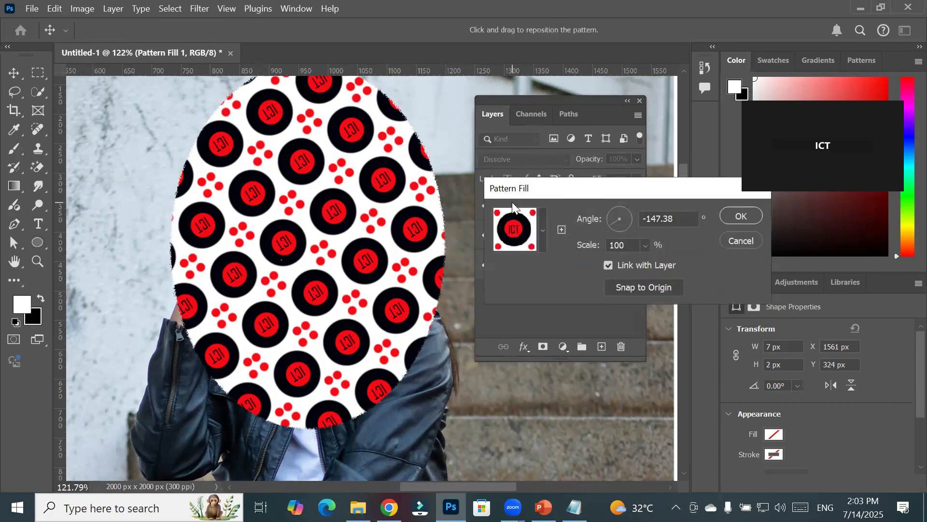
click(519, 234)
click(505, 320)
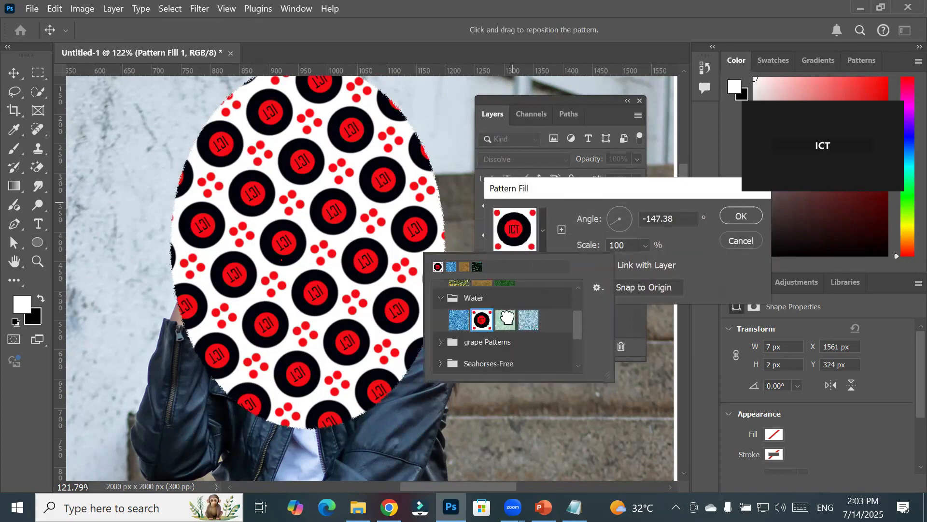
click(528, 322)
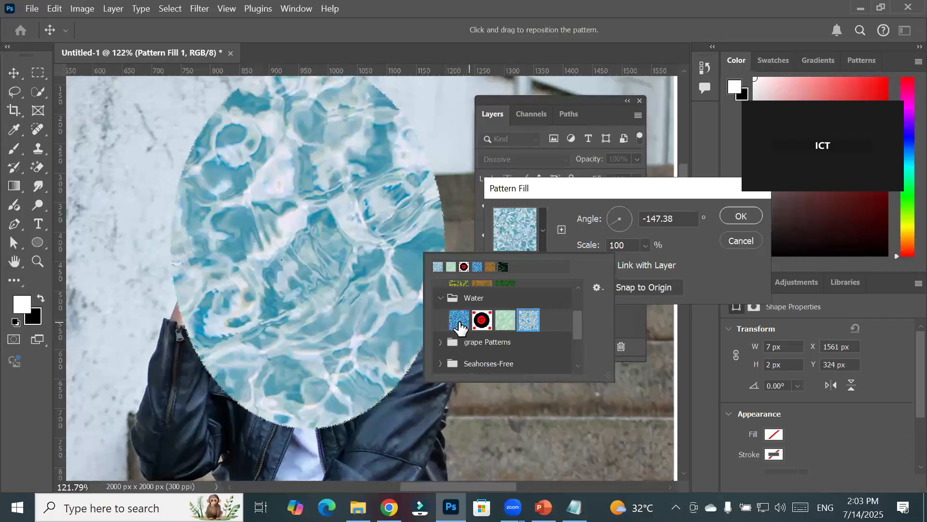
click(459, 322)
scroll(462, 352, down, 2)
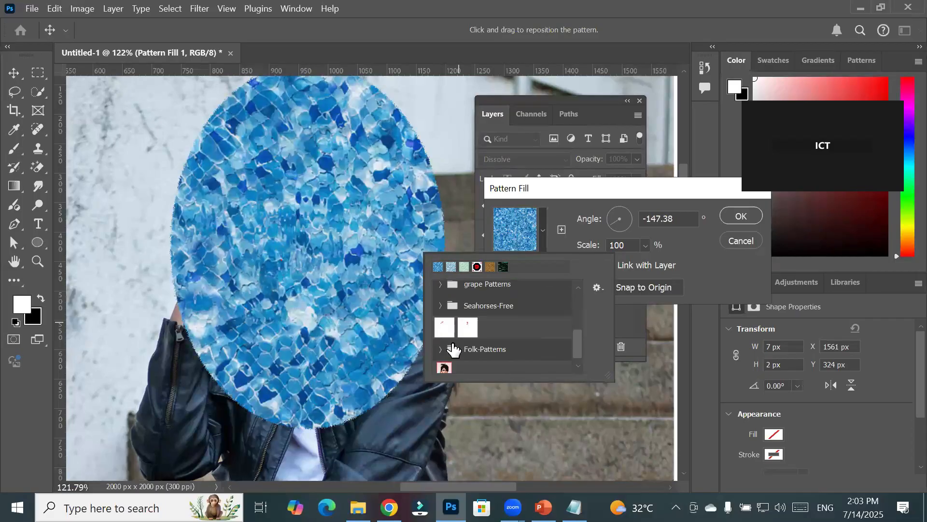
click(445, 366)
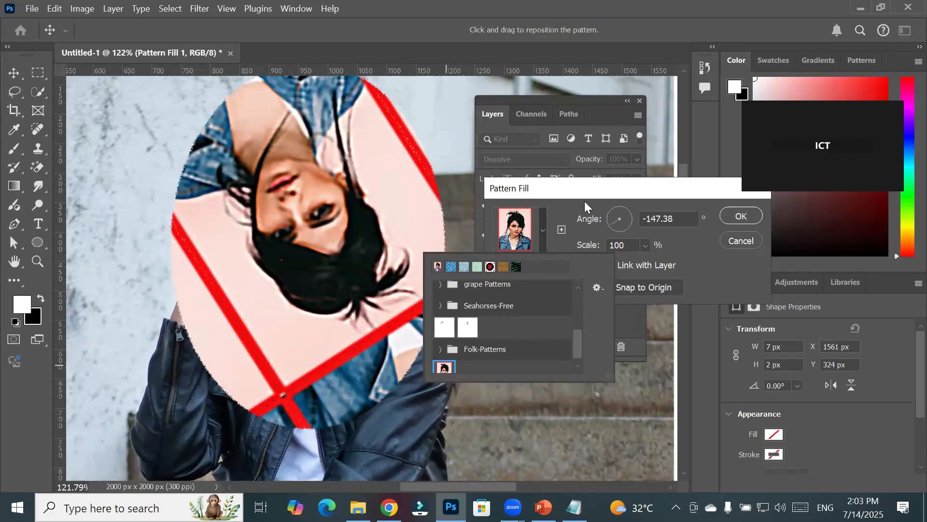
- Scale the portrait pattern to 12% so it repeats across the ellipse, and apply the pattern fill
click(552, 246)
click(645, 245)
drag(646, 259, 640, 260)
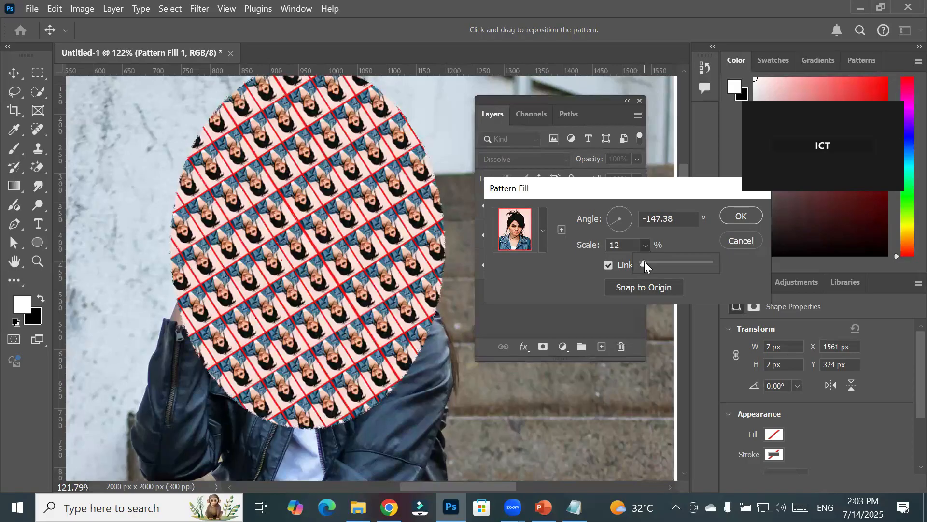
click(740, 216)
click(741, 216)
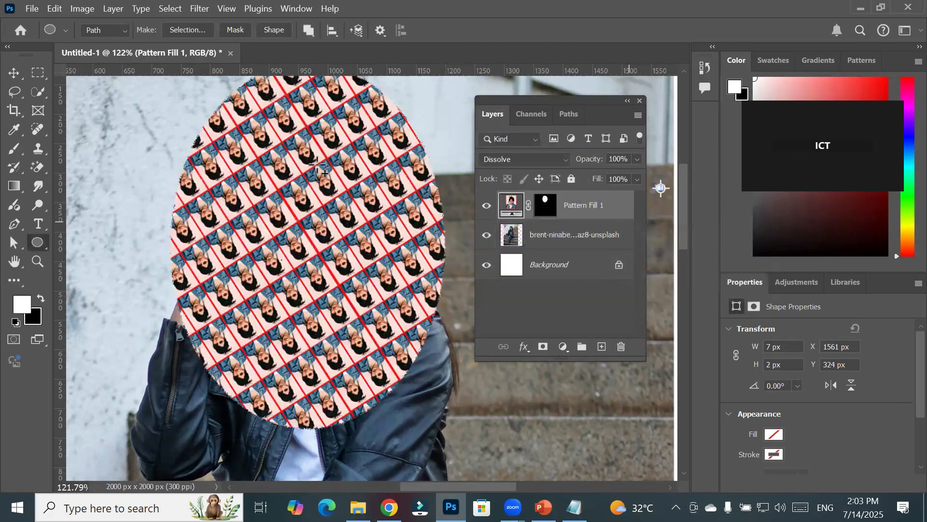
- Toggle the pattern fill layer's visibility repeatedly to compare the photo with and without the pattern, leaving the layer shown
click(487, 208)
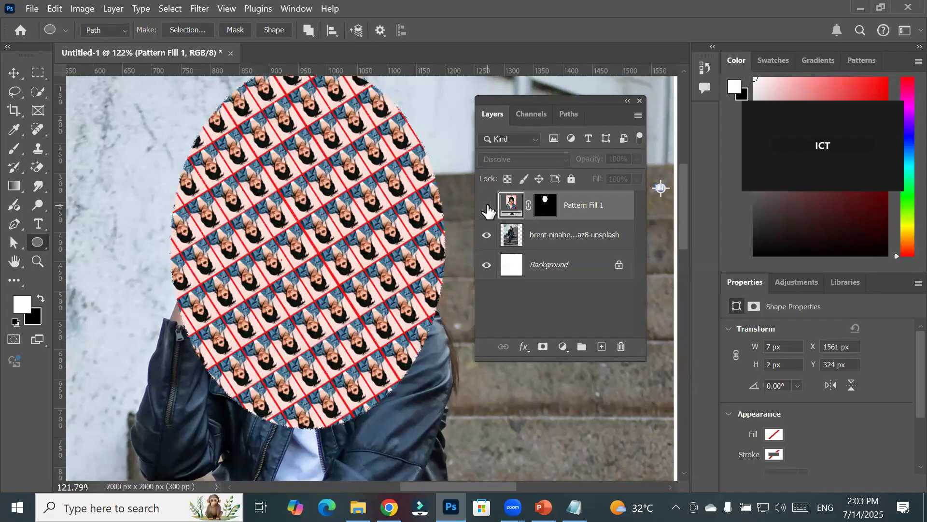
click(487, 209)
click(487, 209)
click(487, 209)
click(487, 209)
click(487, 209)
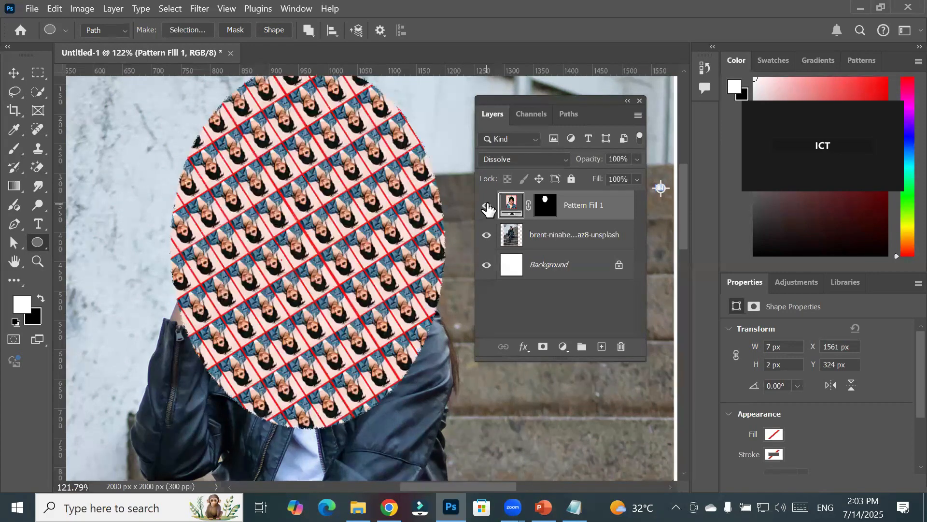
click(487, 209)
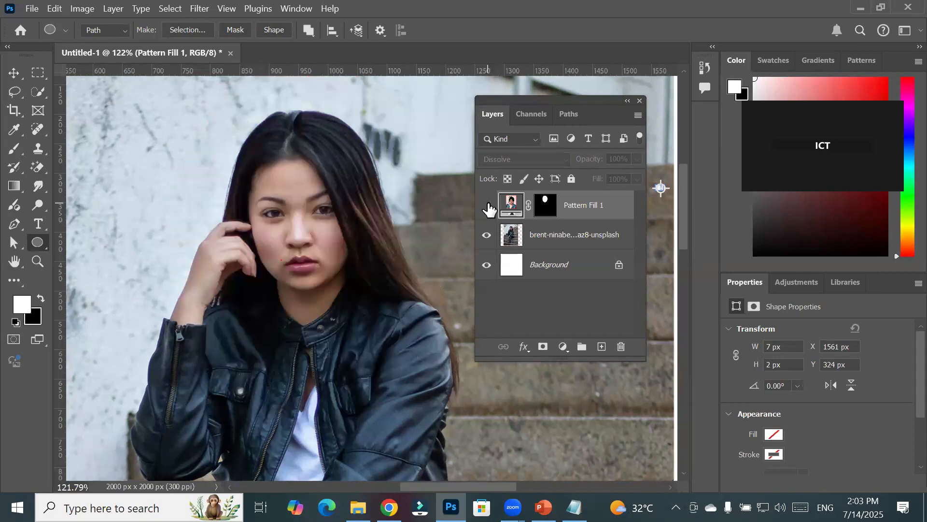
click(487, 209)
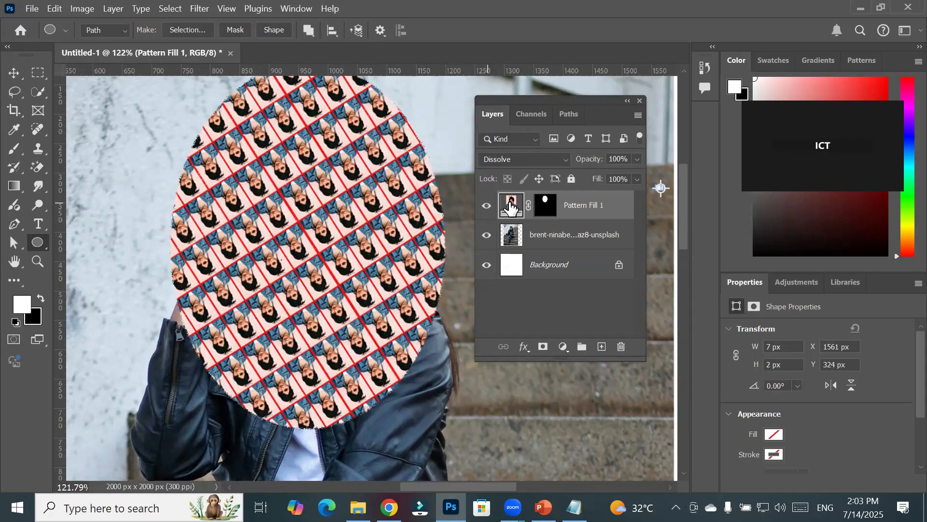
- Set the pattern fill layer's blend mode to Normal and compare the photo with the layer hidden and shown
click(563, 159)
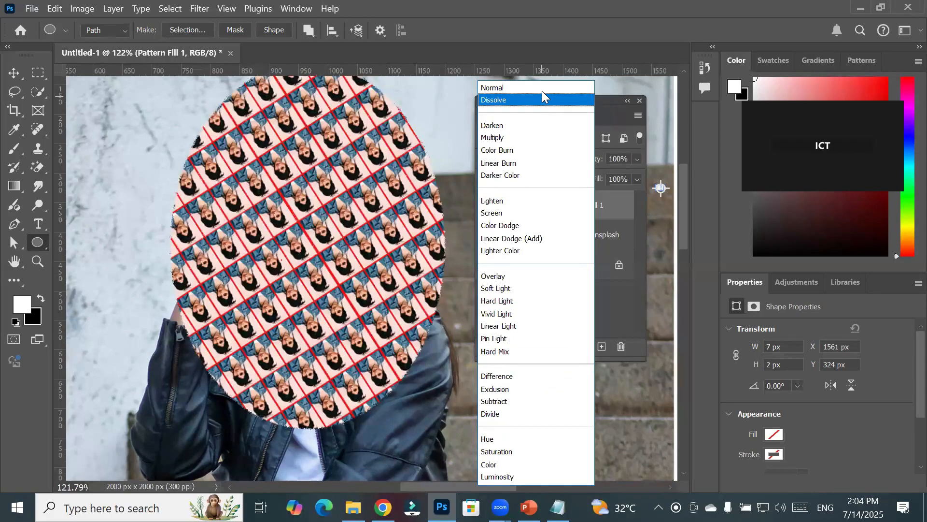
click(543, 87)
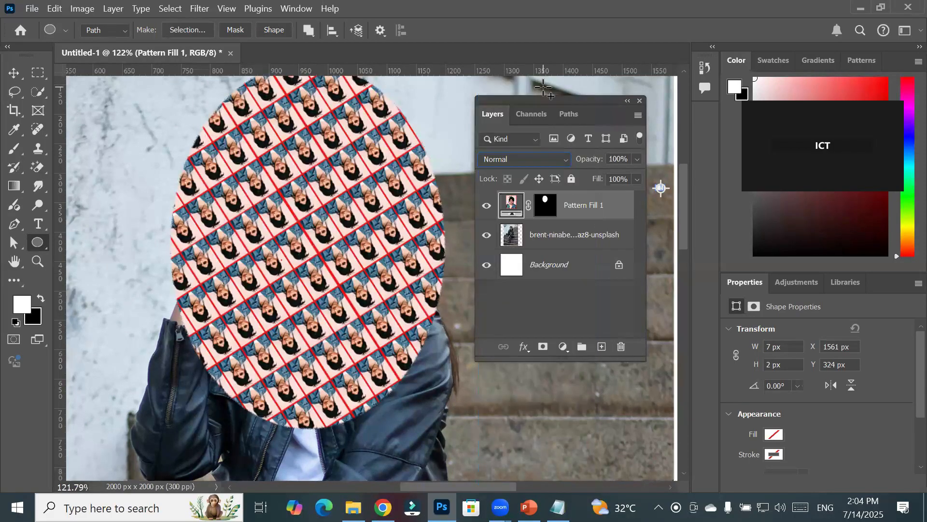
click(486, 205)
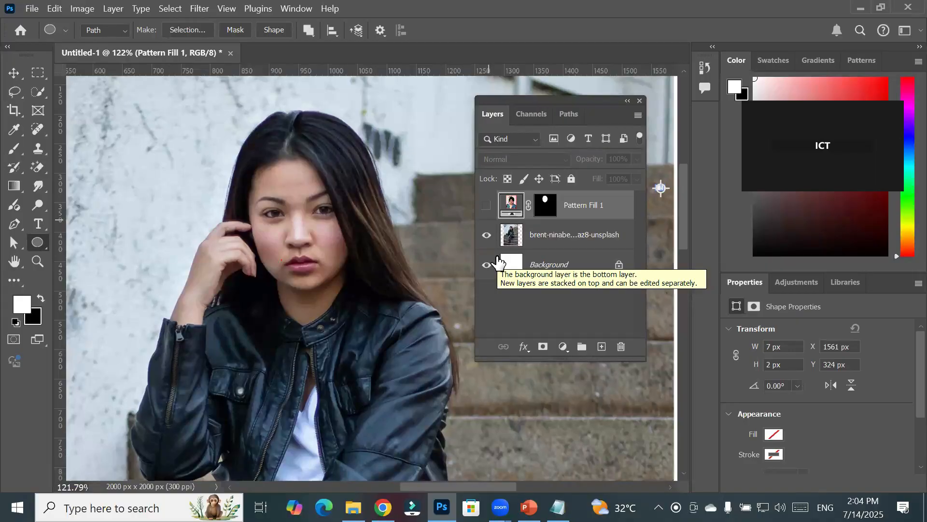
click(487, 206)
- Delete the pattern fill layer, and undo the accidental deletion of the woman's photo layer
drag(501, 206, 623, 350)
click(623, 350)
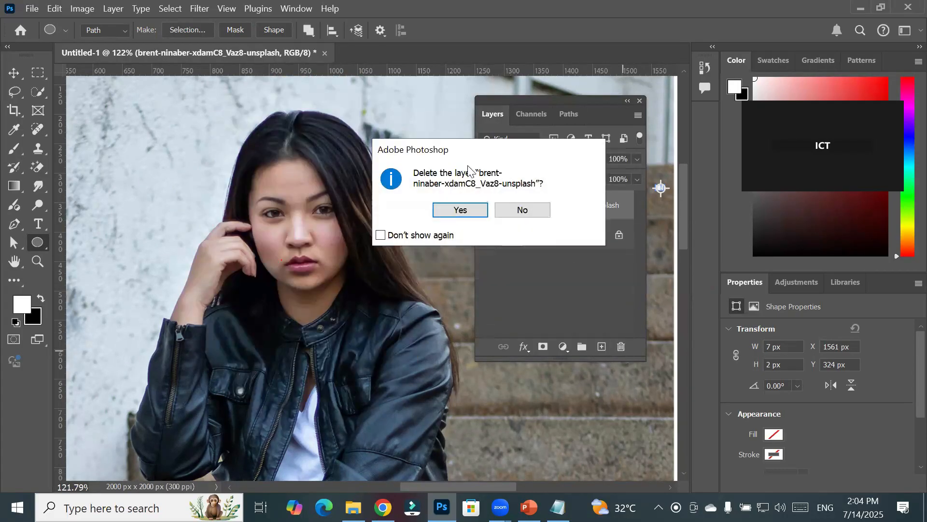
click(460, 210)
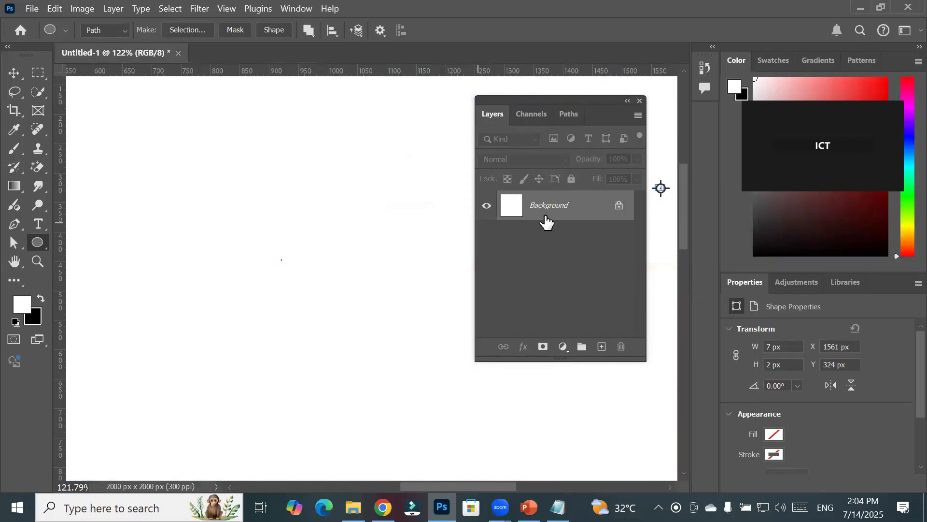
key(ctrl+z)
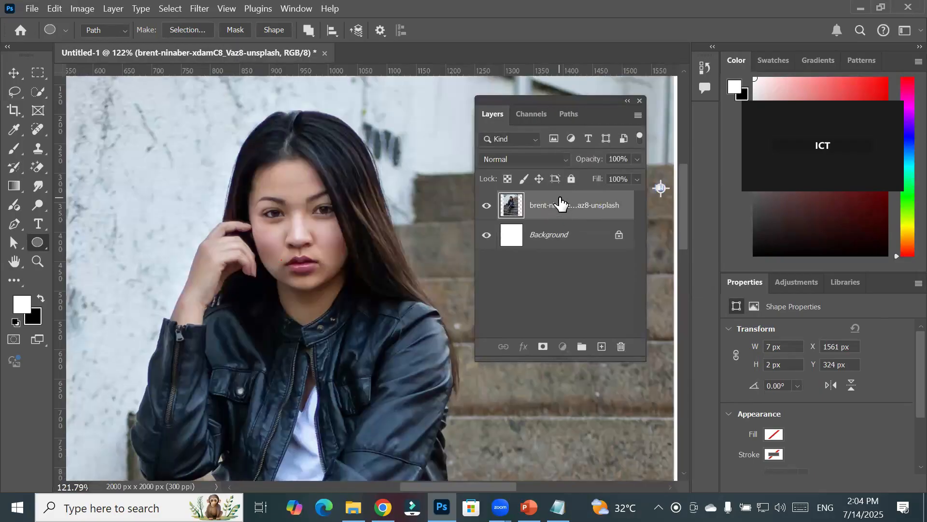
- Draw a triangular path about 322 by 279 px over the woman's face and convert it to a new selection with a 0.9-pixel feather
right_click(34, 242)
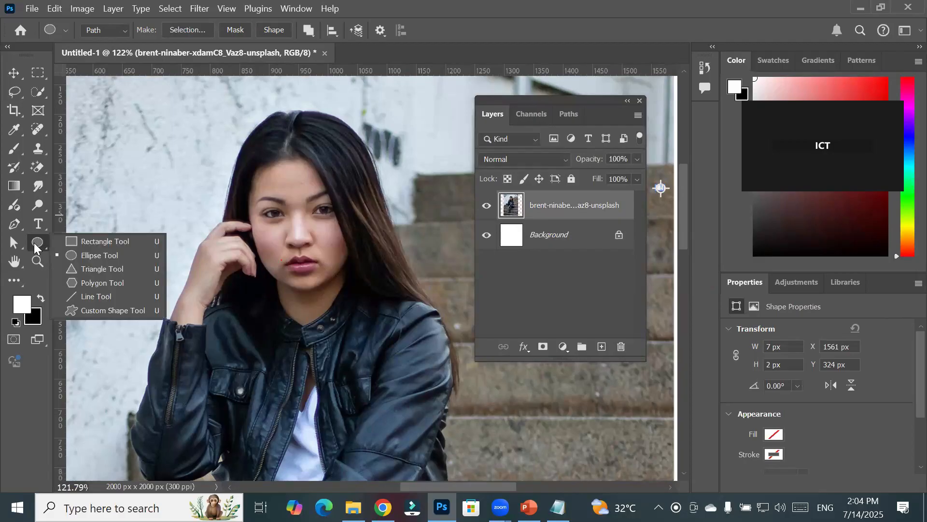
click(93, 268)
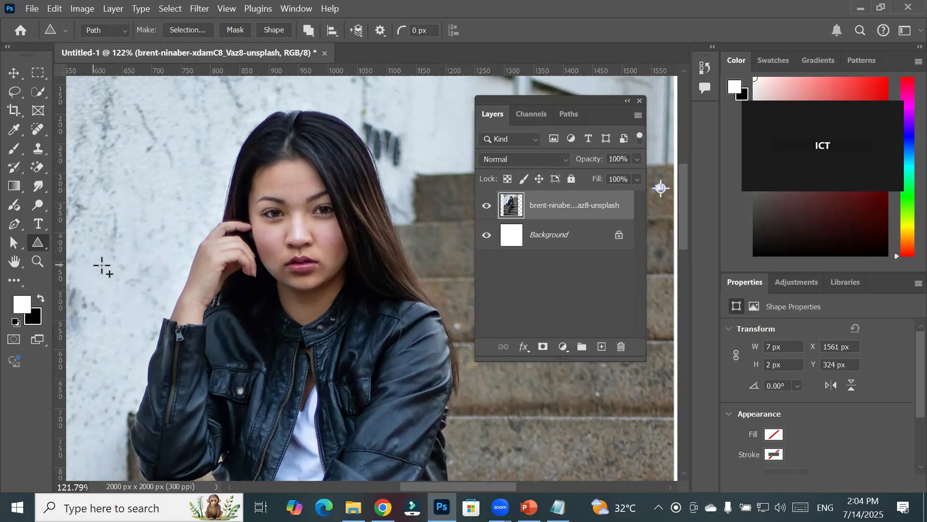
click(123, 29)
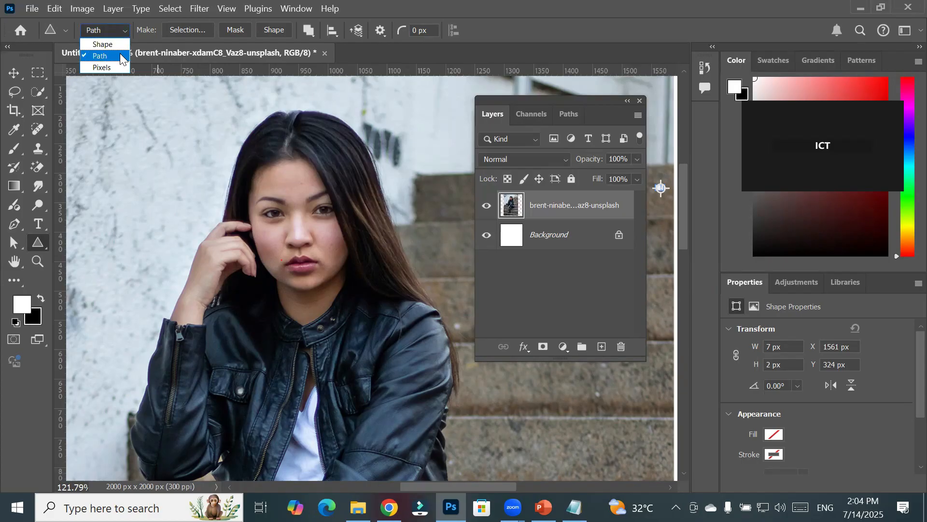
click(120, 56)
drag(190, 92, 402, 346)
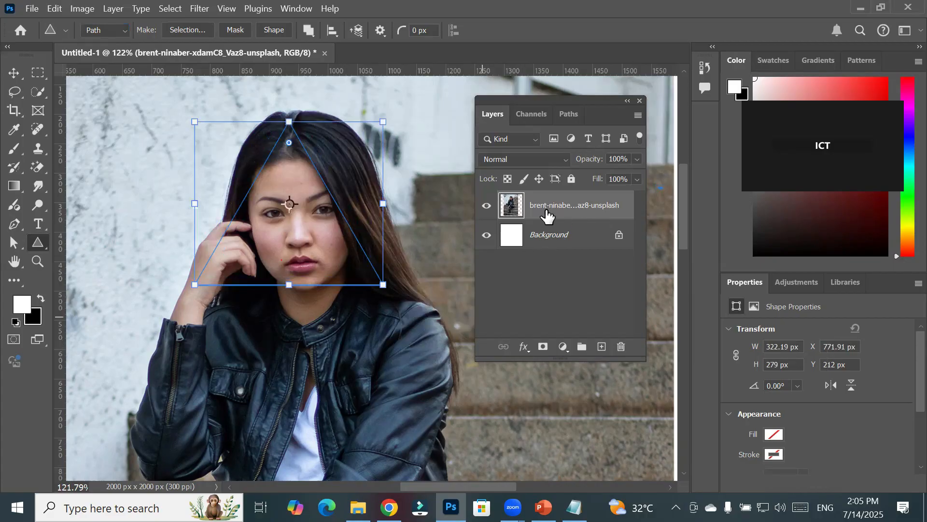
click(188, 30)
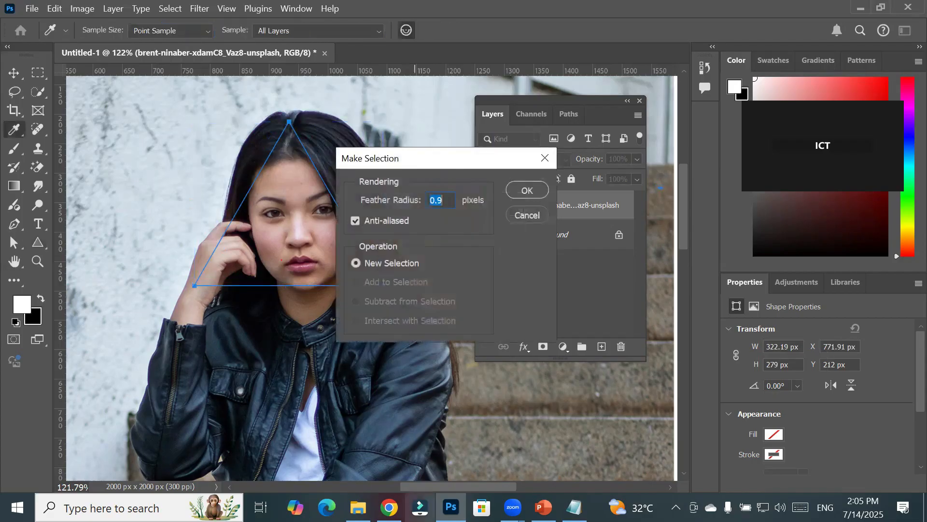
click(503, 180)
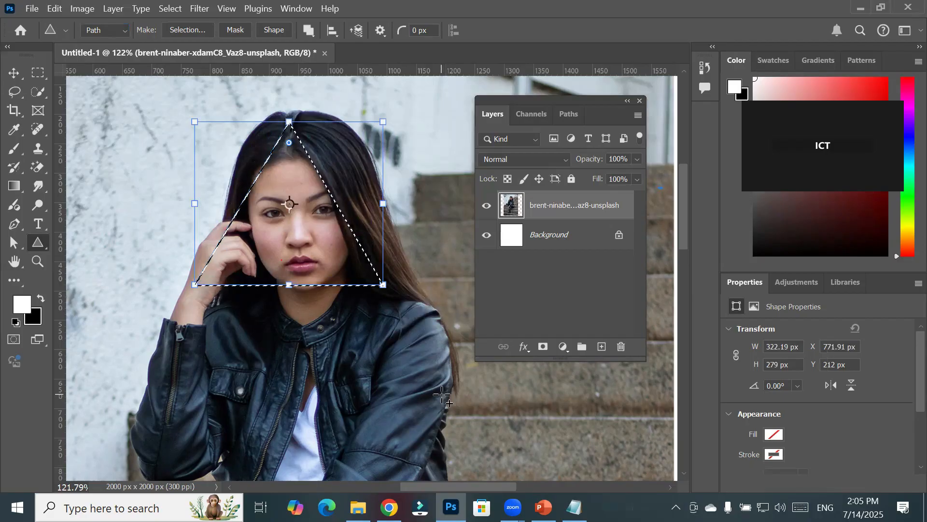
- Add a Gradient fill layer inside the triangular selection and move its settings dialog clear of the woman's face
click(563, 347)
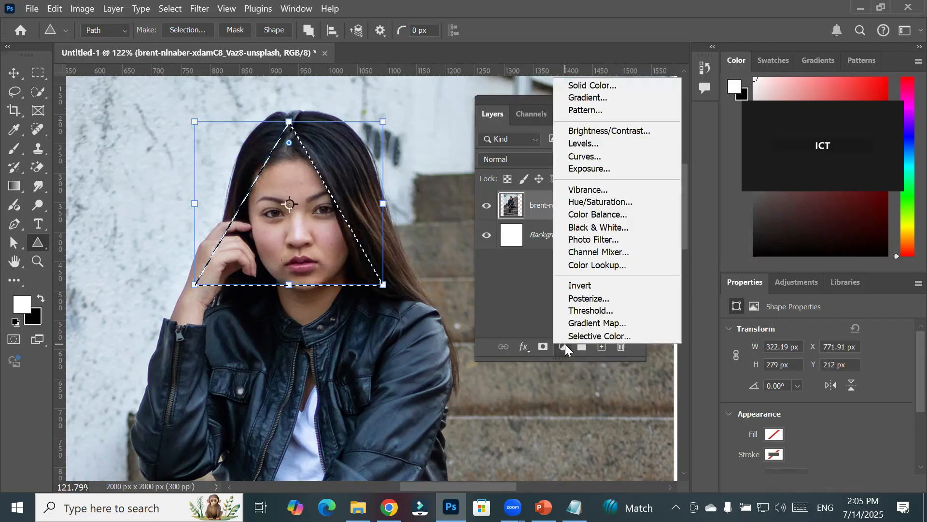
click(621, 95)
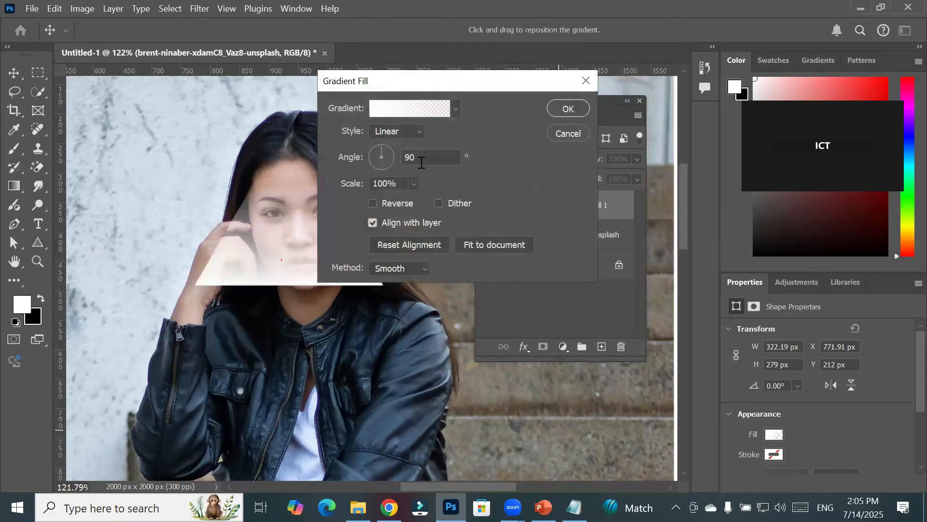
drag(424, 81, 547, 120)
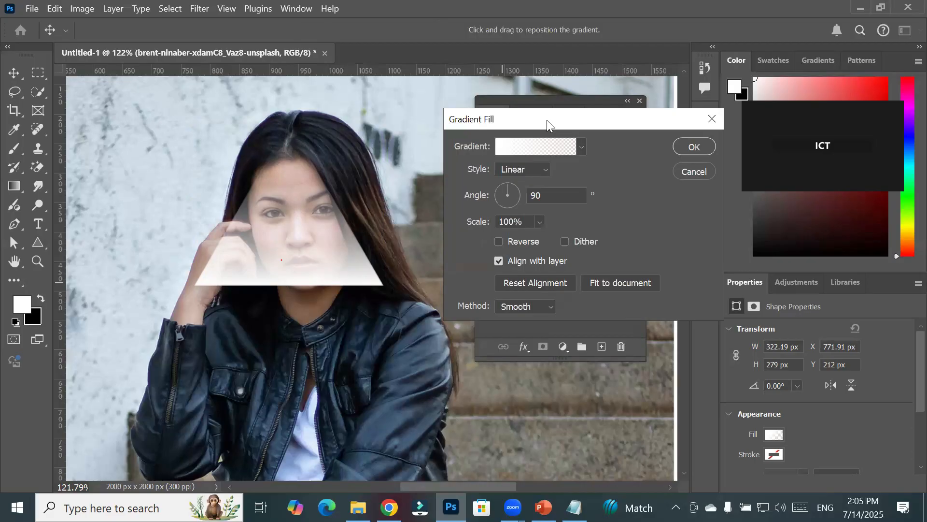
- Try several gradient presets from the Basics and Blues groups on the triangle over the woman's face
click(583, 146)
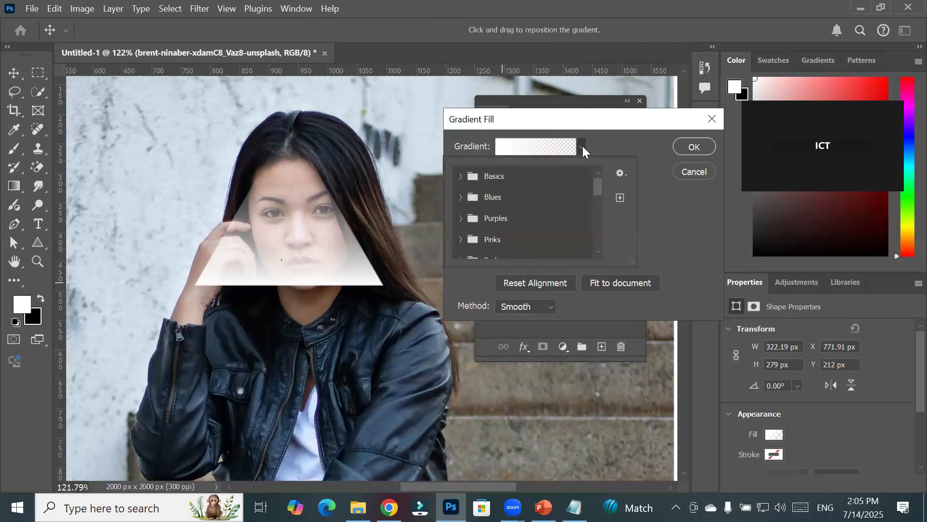
click(459, 177)
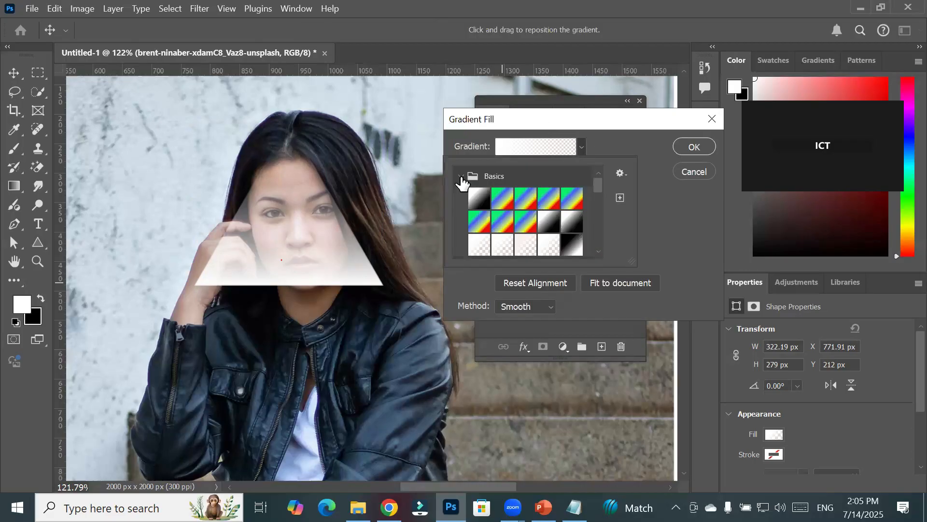
click(504, 200)
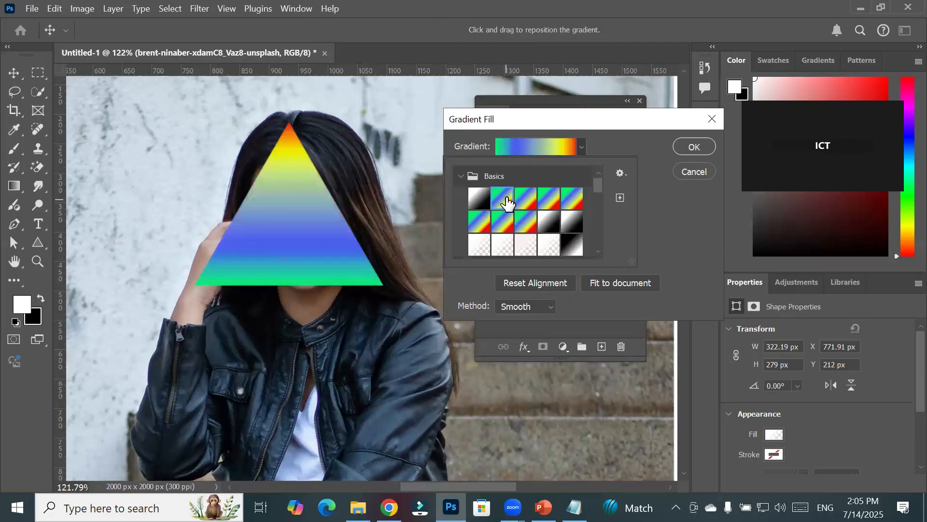
click(525, 200)
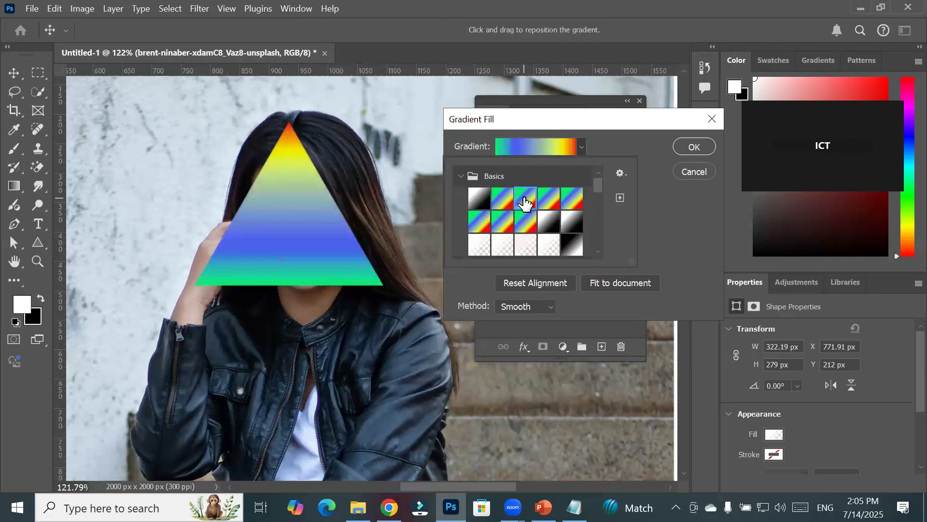
click(551, 221)
click(482, 225)
click(461, 176)
click(459, 197)
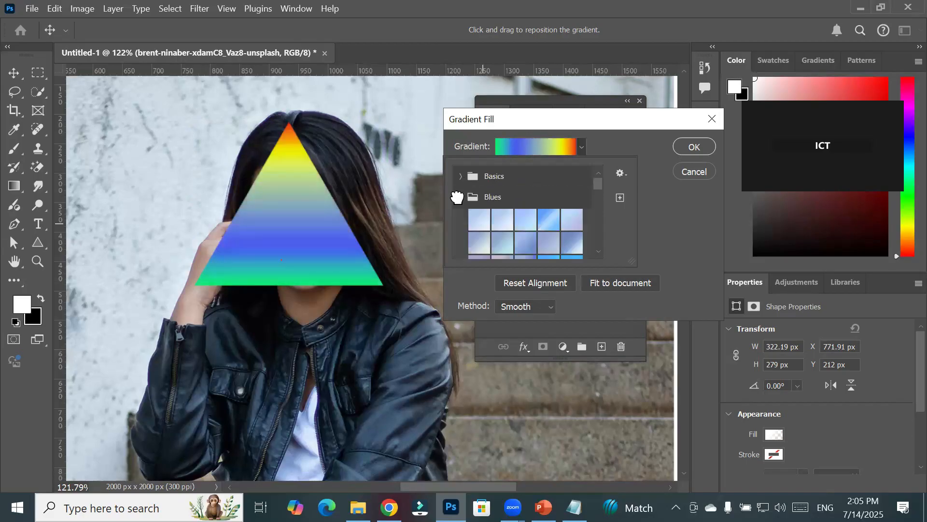
click(502, 218)
click(541, 223)
click(573, 221)
click(461, 197)
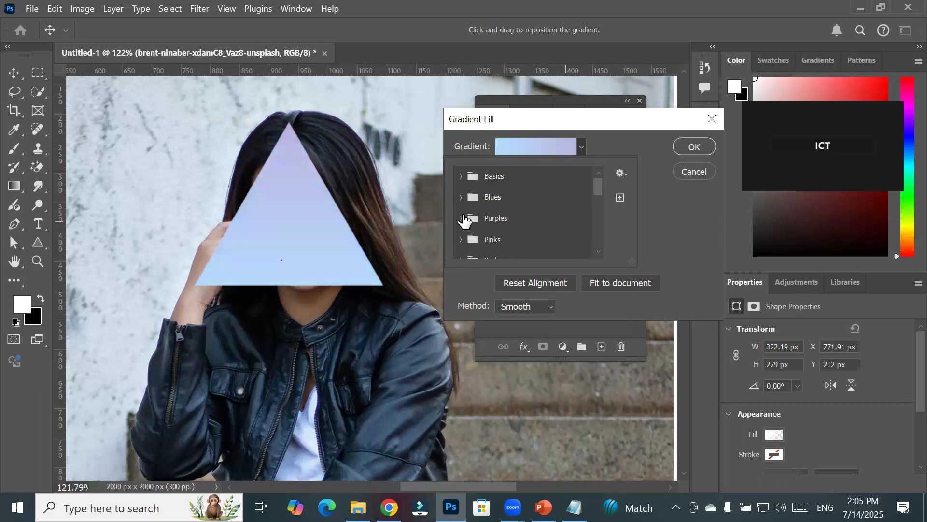
- Apply the cyan-to-magenta preset from the Purples group to the triangular gradient fill and accept the settings
click(460, 218)
click(505, 244)
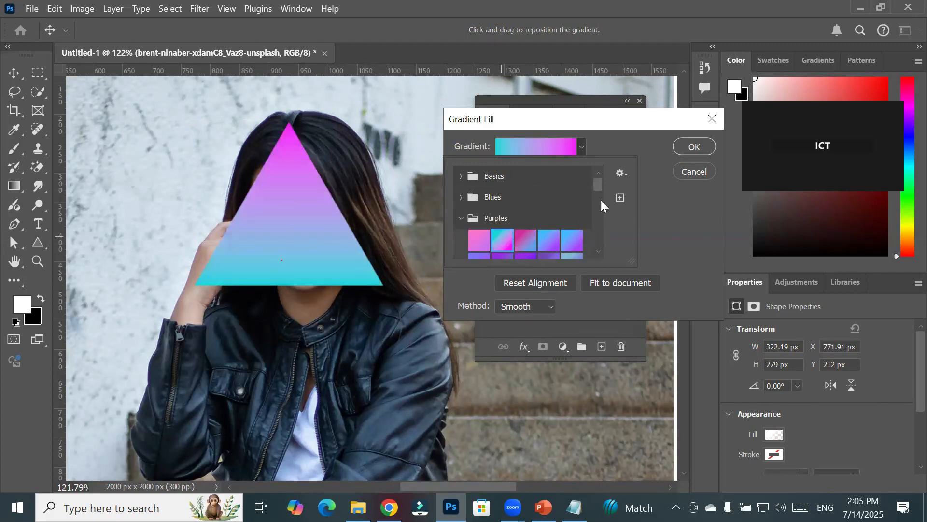
click(701, 145)
click(696, 144)
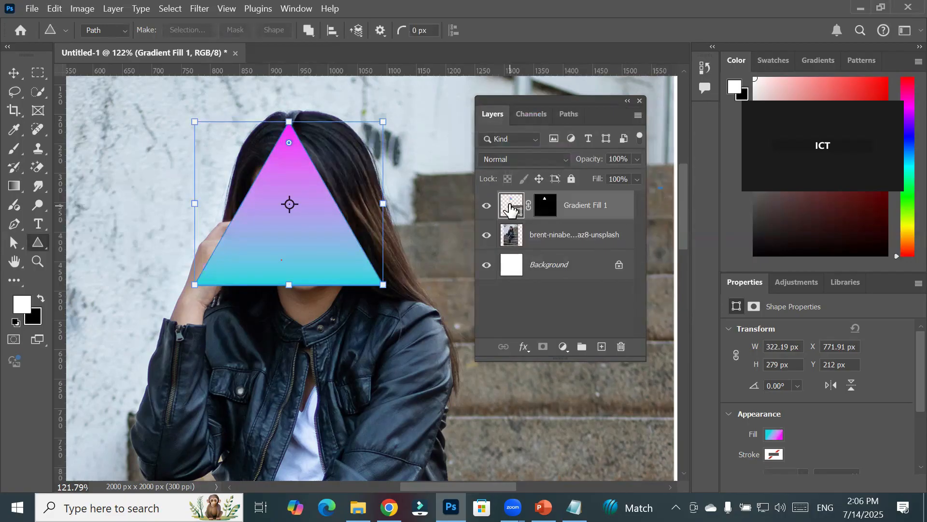
- Set the gradient fill layer's blend mode to Divide and compare the photo with the layer hidden and shown
click(561, 158)
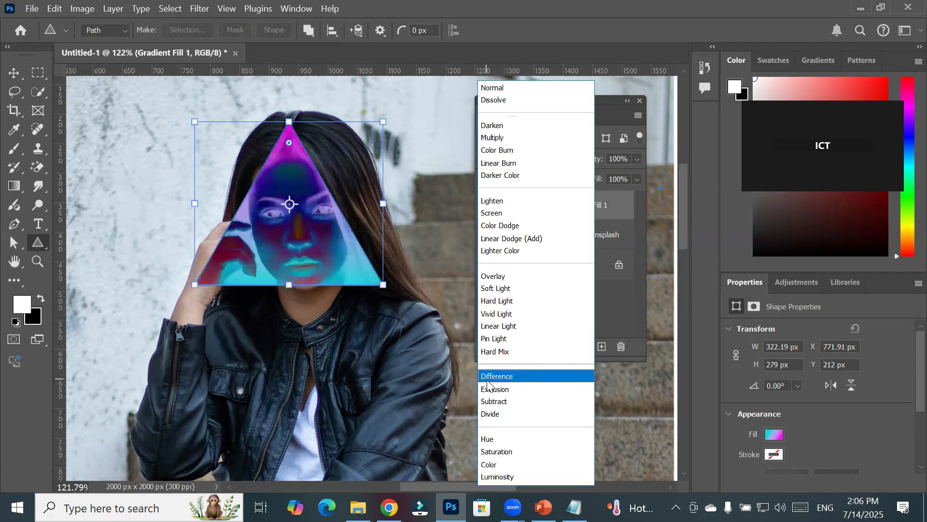
click(492, 414)
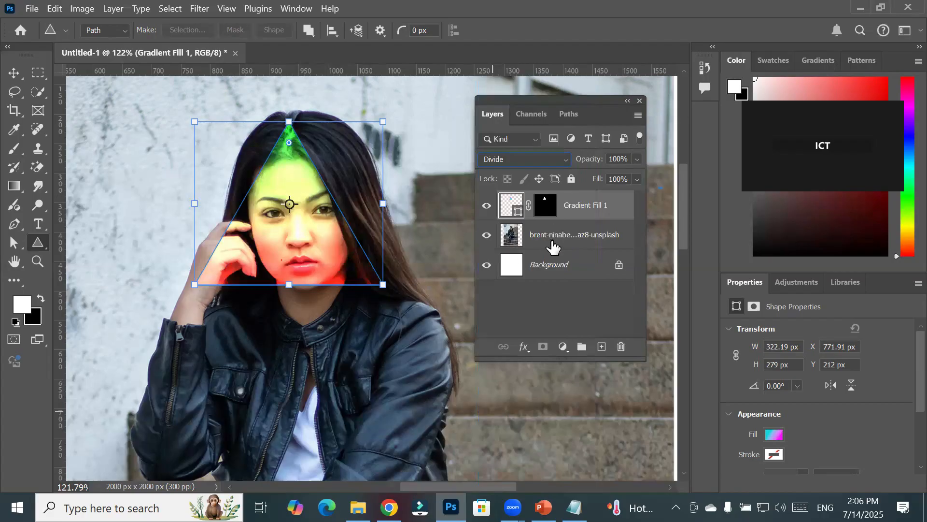
click(486, 208)
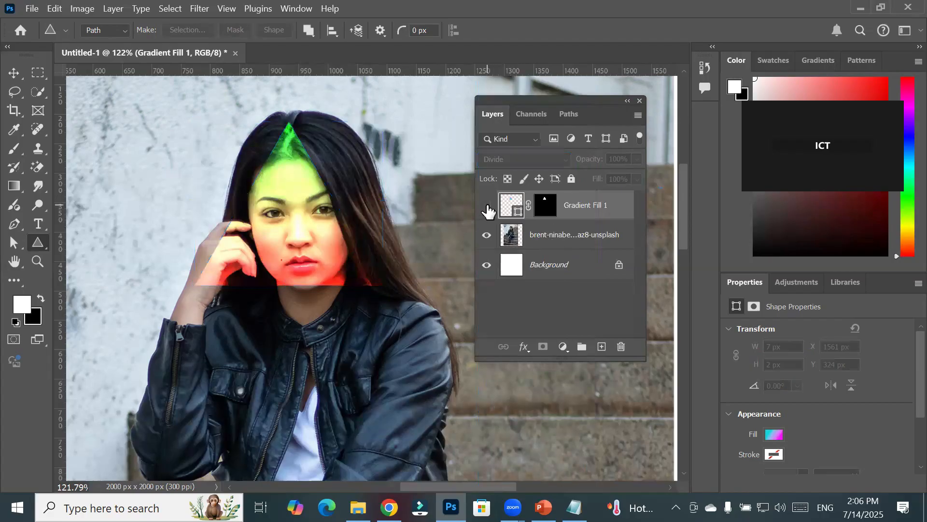
click(487, 209)
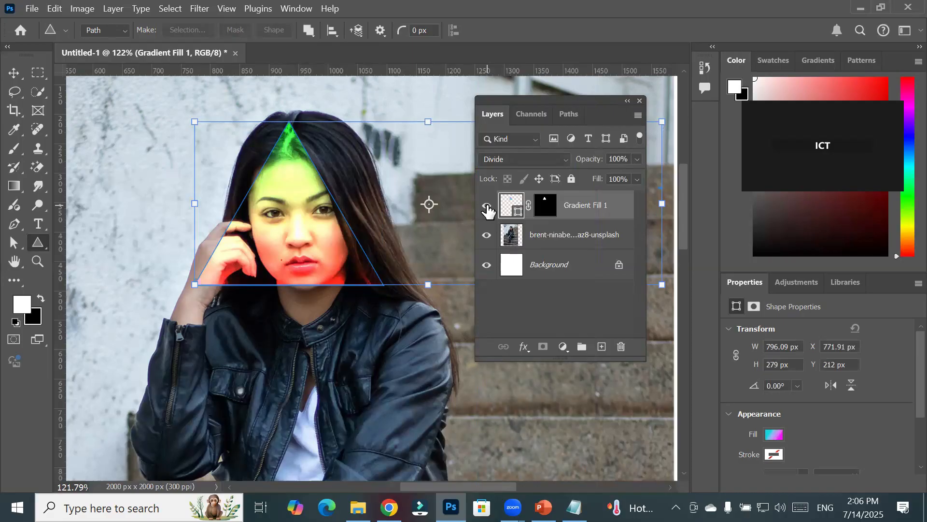
- Inspect the gradient fill layer's settings, close them without changes, and select the layer's fill thumbnail
scroll(296, 238, up, 5)
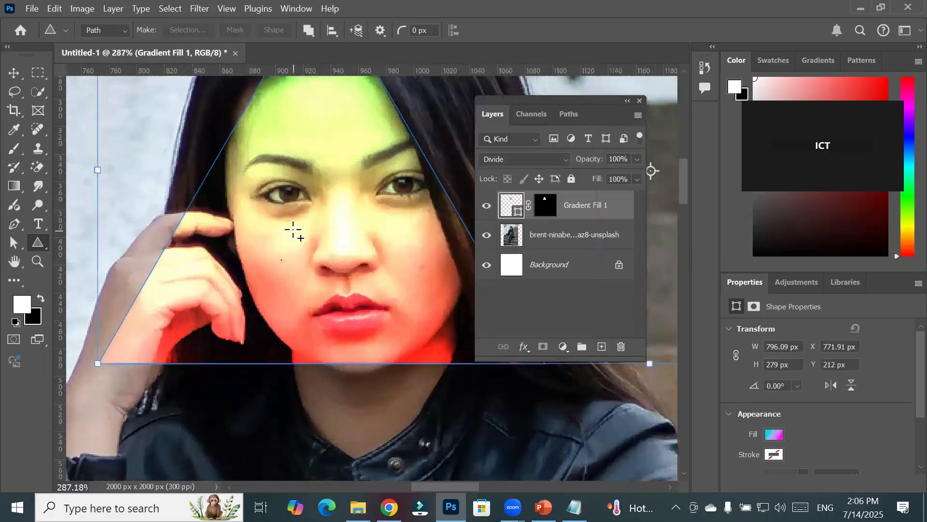
scroll(292, 231, up, 1)
double_click(513, 207)
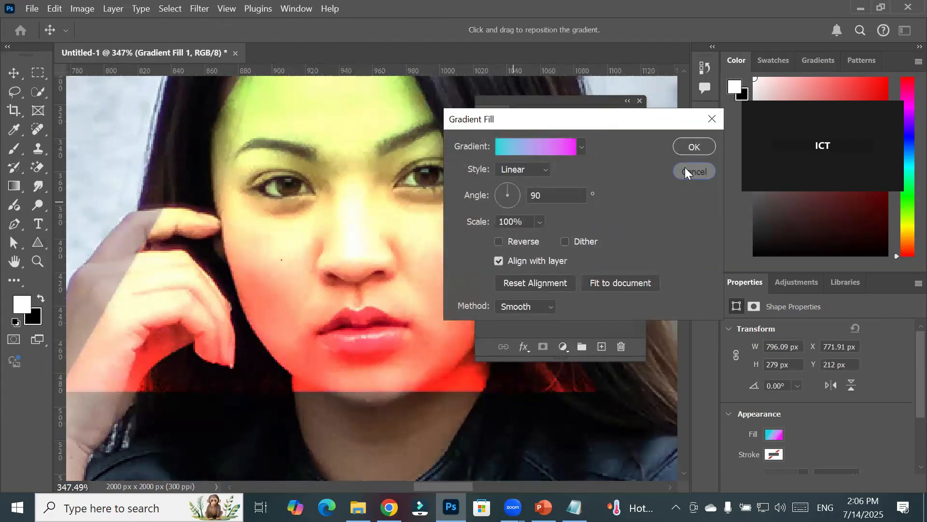
click(685, 167)
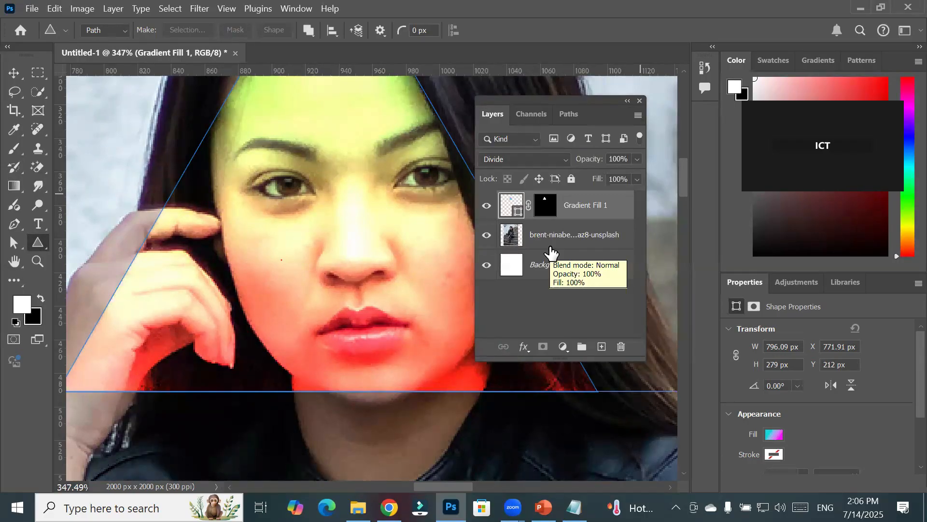
click(510, 206)
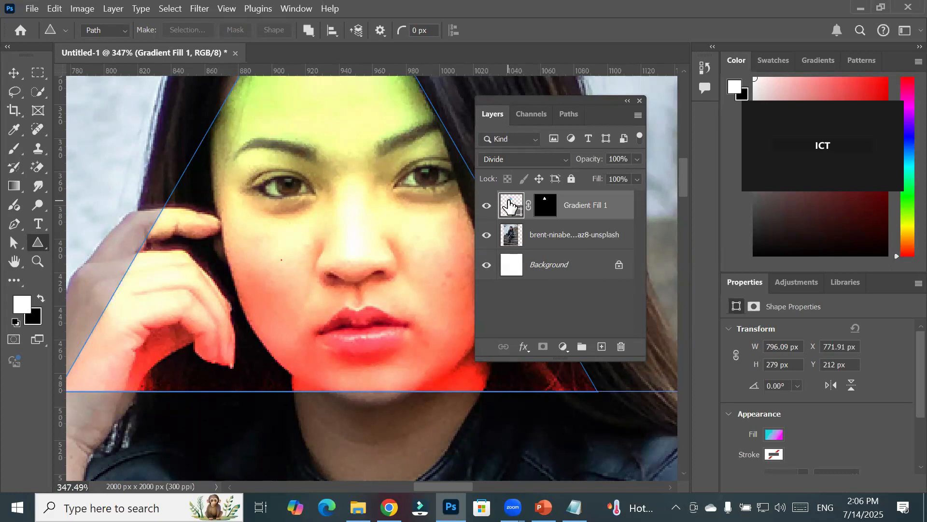
- Paint black with a 70 px brush on the gradient fill layer's mask to remove the gradient from the woman's hand
click(547, 212)
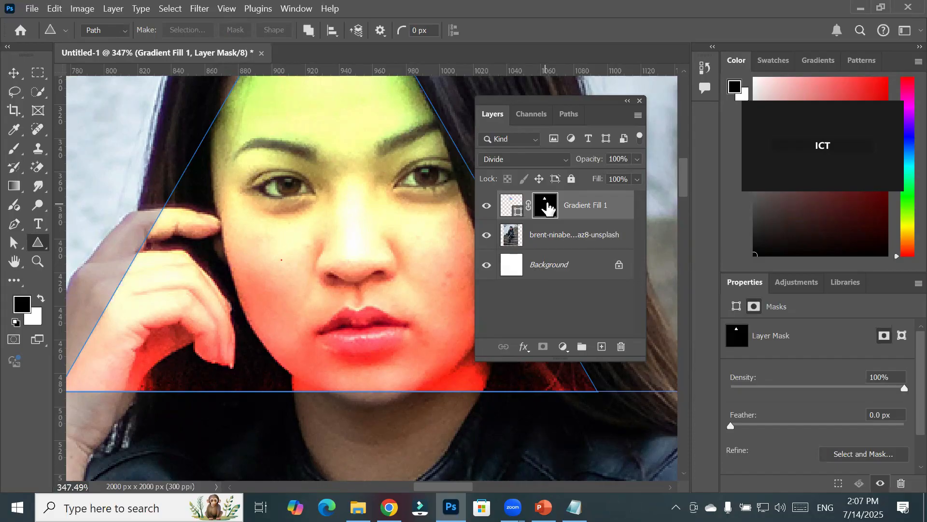
click(14, 149)
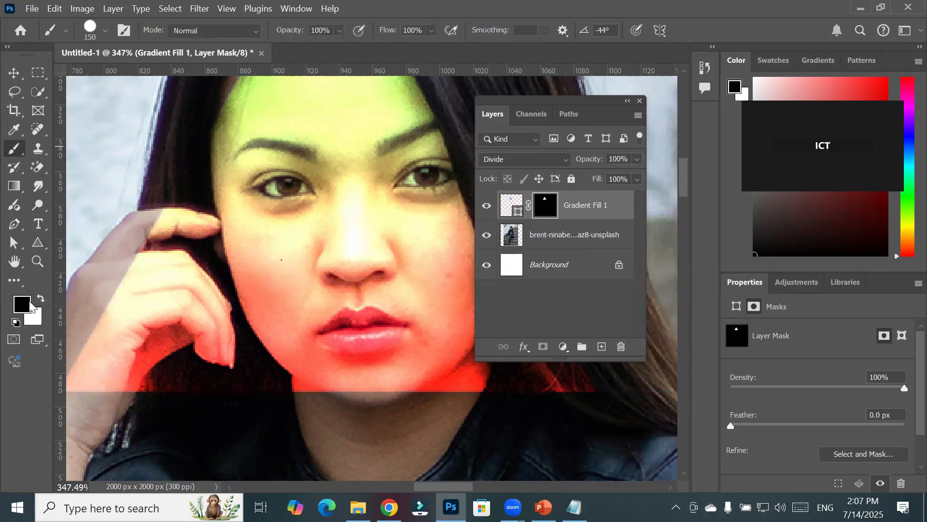
key(bracketleft)
key(bracketleft)
key(bracketleft)
key(bracketleft)
key(bracketleft)
mouse_move(144, 248)
mouse_down()
mouse_move(155, 269)
mouse_move(150, 297)
mouse_move(107, 341)
mouse_move(144, 356)
mouse_move(173, 318)
mouse_move(176, 338)
mouse_move(155, 280)
mouse_move(158, 242)
mouse_move(157, 258)
mouse_up()
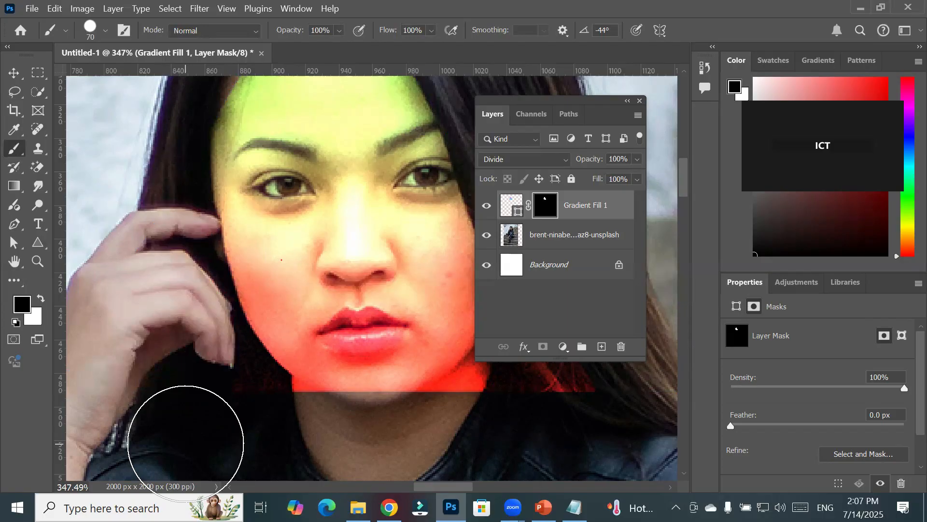
- Paint out the gradient over the side of the neck and the hair beside the jaw on the layer mask
mouse_move(439, 421)
mouse_down()
mouse_move(293, 400)
mouse_move(189, 367)
mouse_move(226, 408)
mouse_move(251, 353)
mouse_move(150, 394)
mouse_move(207, 389)
mouse_move(236, 372)
mouse_move(261, 327)
mouse_move(337, 265)
mouse_move(299, 294)
mouse_move(276, 296)
mouse_up()
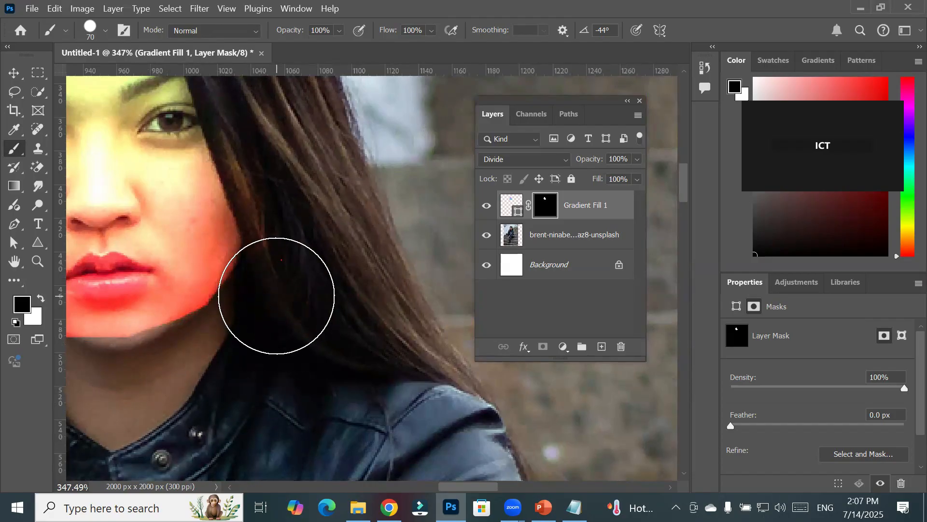
scroll(276, 295, down, 3)
scroll(155, 269, up, 5)
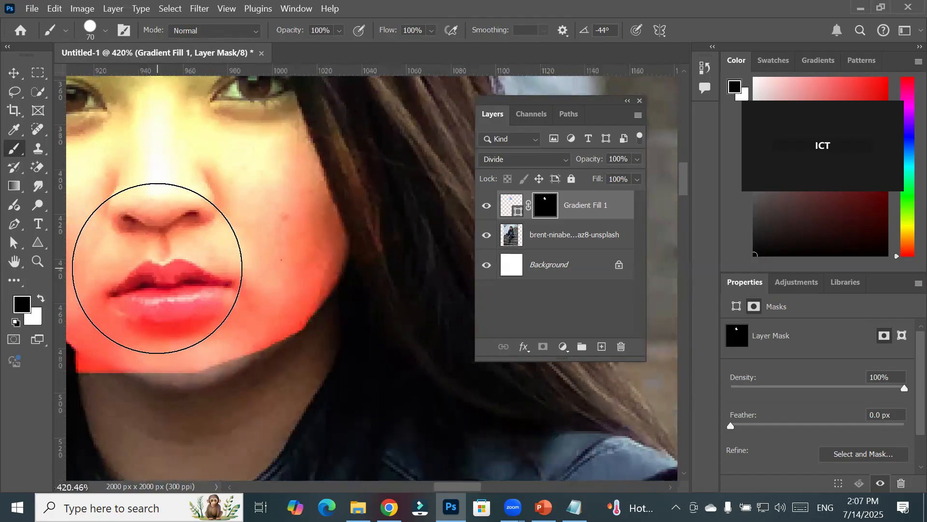
scroll(157, 268, up, 2)
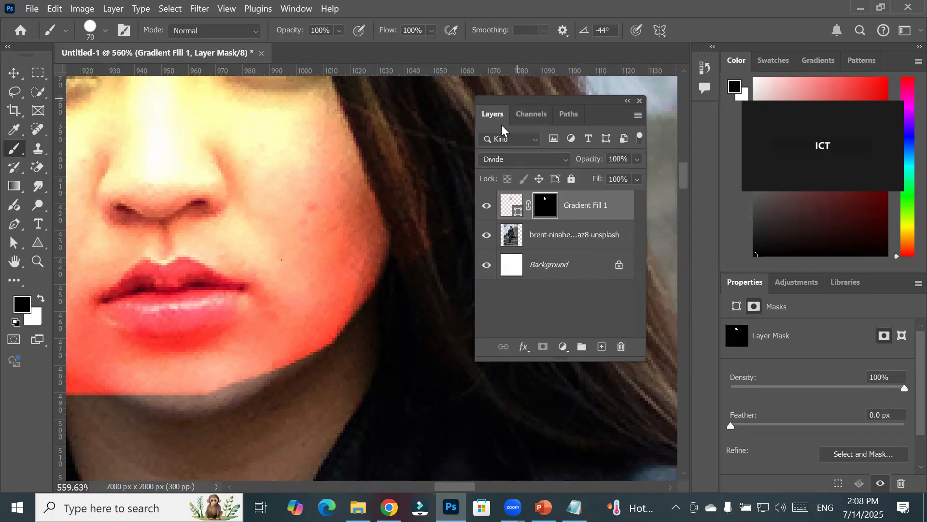
click(502, 208)
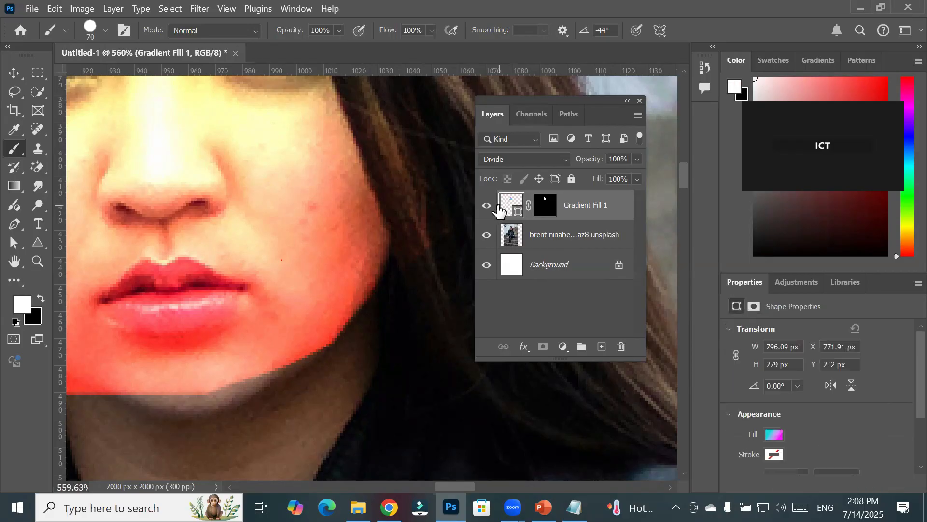
click(543, 206)
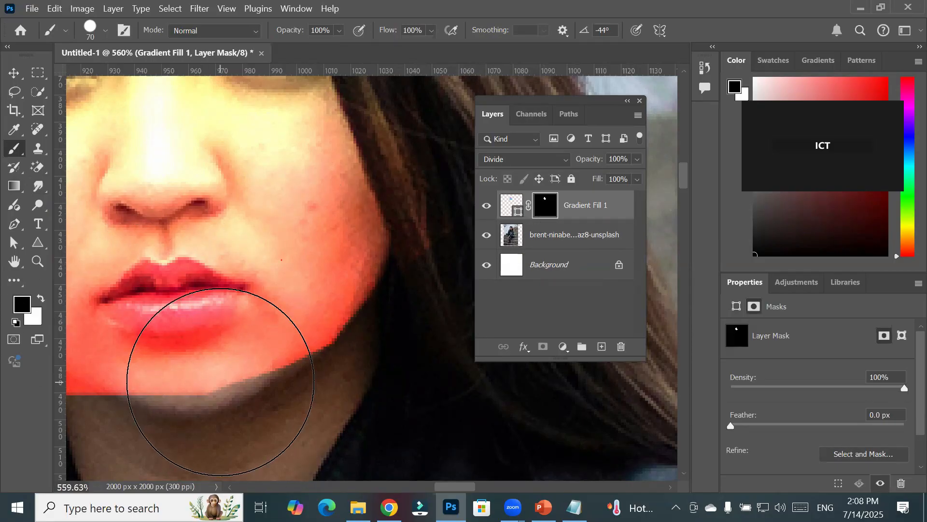
drag(243, 411, 344, 278)
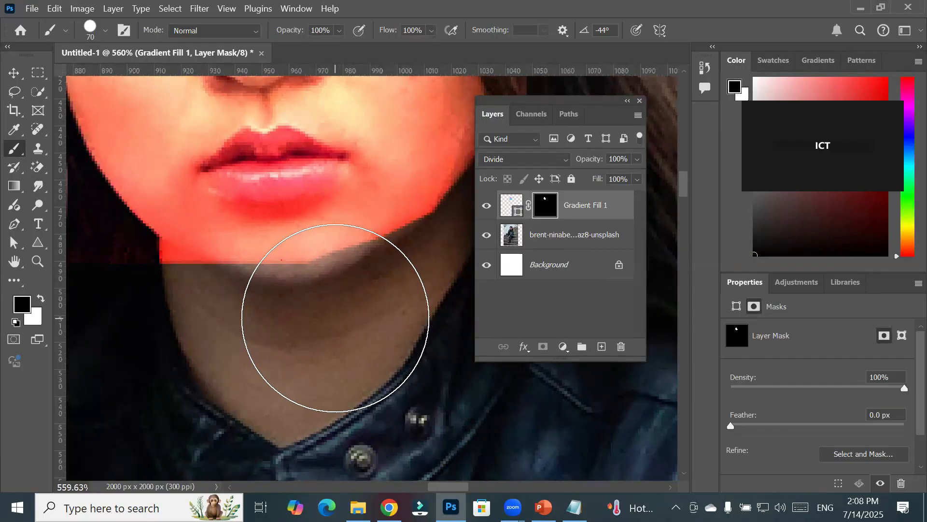
- Paint white with a 35 px brush on the layer mask to bring the gradient back along the jawline
click(43, 297)
key(bracketleft)
key(bracketleft)
key(bracketleft)
key(bracketleft)
key(bracketleft)
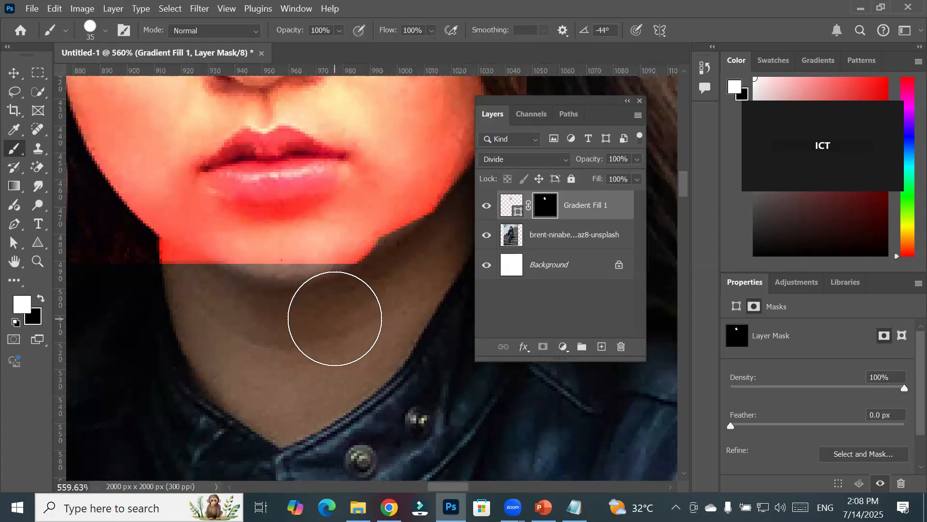
mouse_move(286, 206)
mouse_down()
mouse_move(359, 211)
mouse_move(367, 221)
mouse_move(349, 233)
mouse_move(424, 222)
mouse_up()
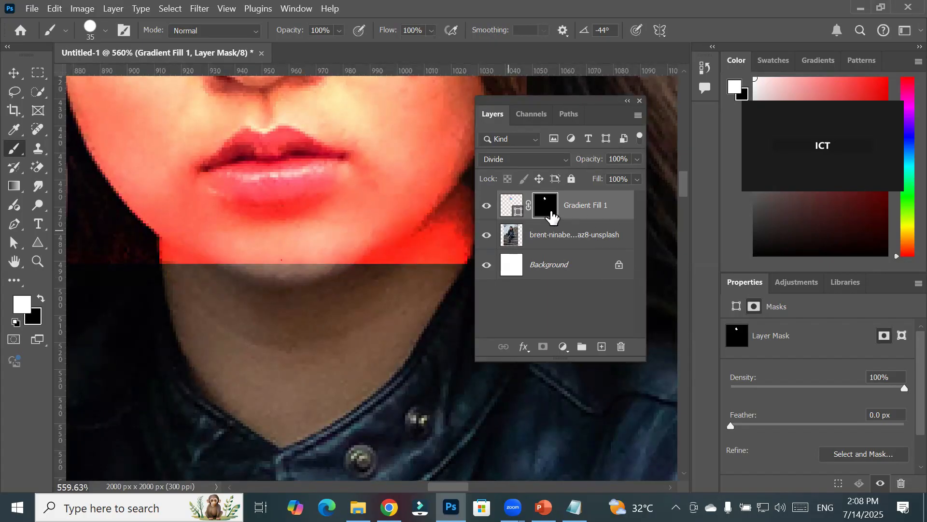
- Paint black along both sides of the jaw on the layer mask to clear the gradient from the neck and nearby hair
click(40, 298)
mouse_move(445, 270)
mouse_down()
mouse_move(482, 227)
mouse_move(406, 290)
mouse_up()
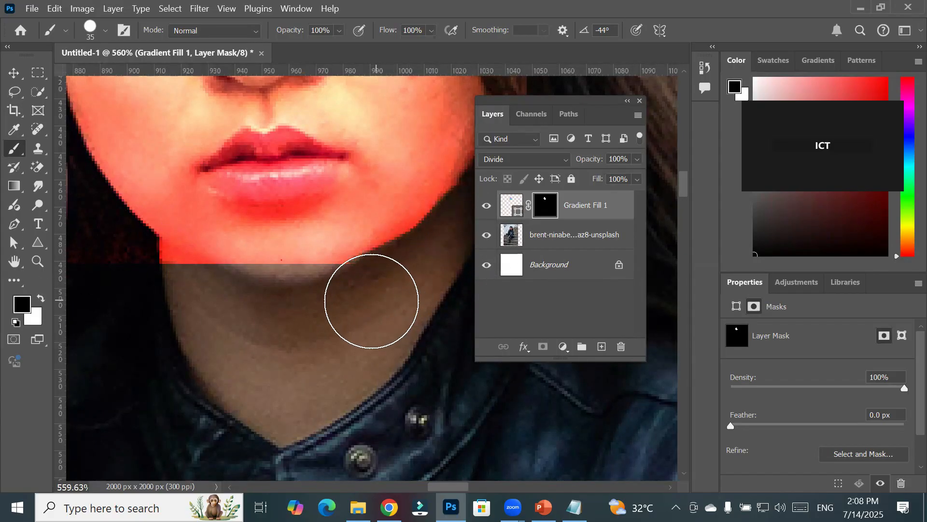
mouse_move(145, 290)
mouse_down()
mouse_move(145, 279)
mouse_move(221, 348)
mouse_up()
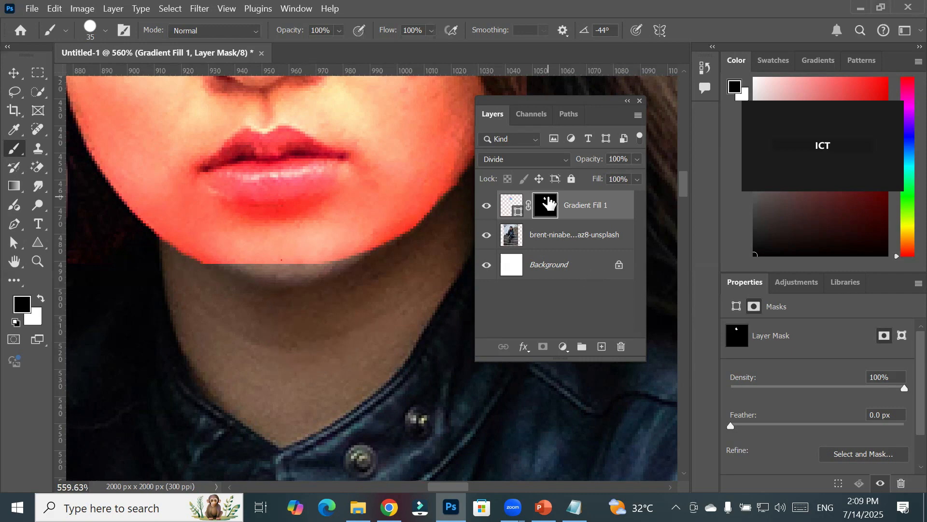
scroll(285, 197, down, 2)
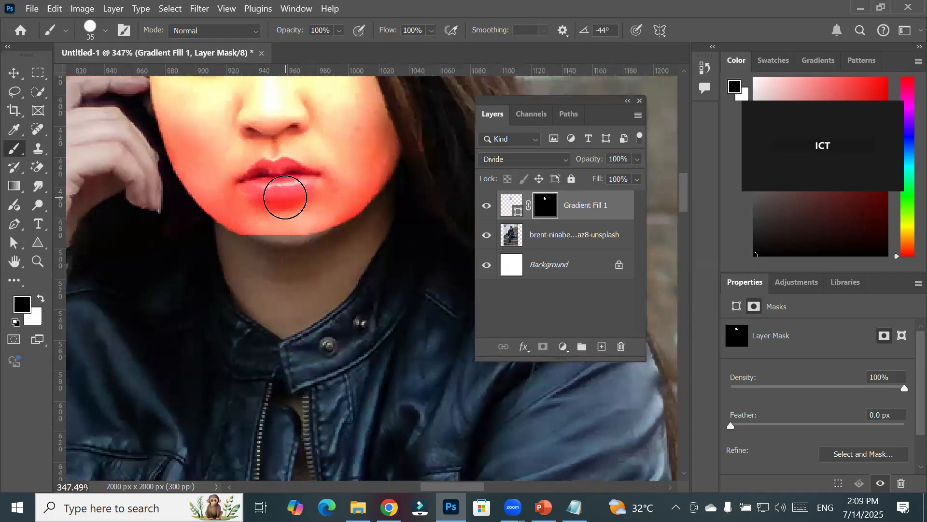
scroll(285, 197, down, 4)
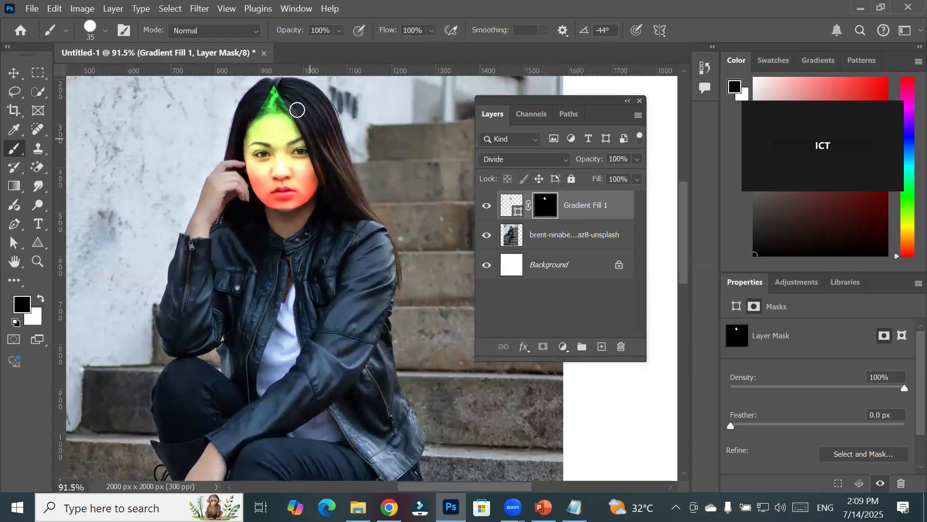
scroll(299, 217, up, 3)
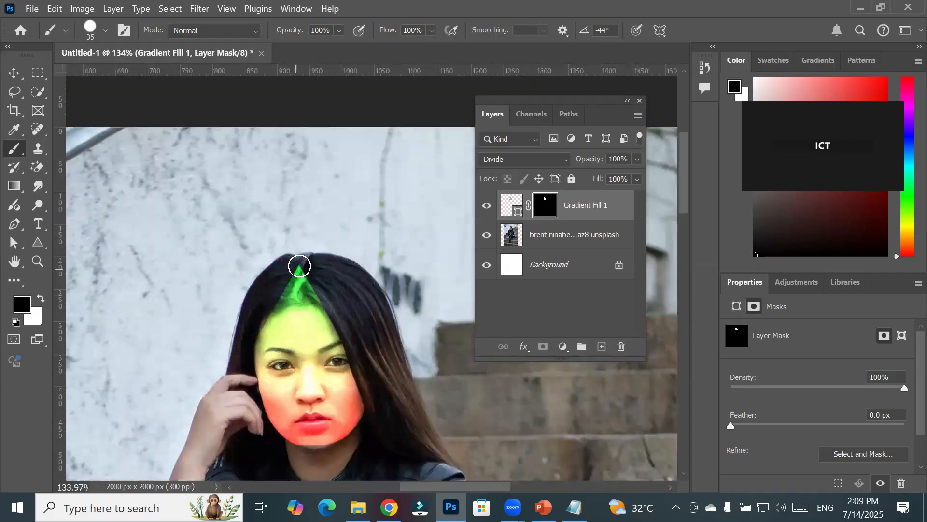
- Paint black on the gradient layer's mask over the triangle's tip in the hair, and restore it by painting white
scroll(300, 266, up, 3)
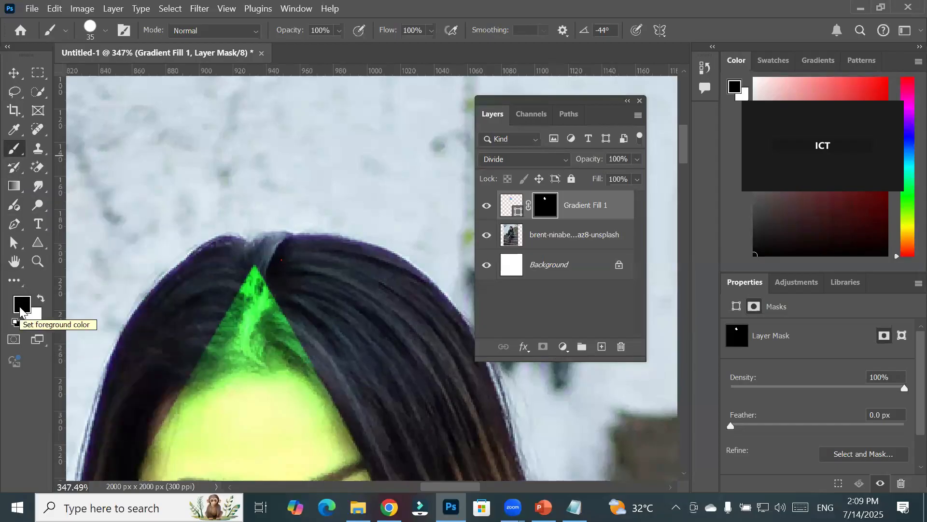
mouse_move(248, 280)
mouse_down()
mouse_move(289, 299)
mouse_move(218, 346)
mouse_move(269, 331)
mouse_move(307, 285)
mouse_move(352, 348)
mouse_up()
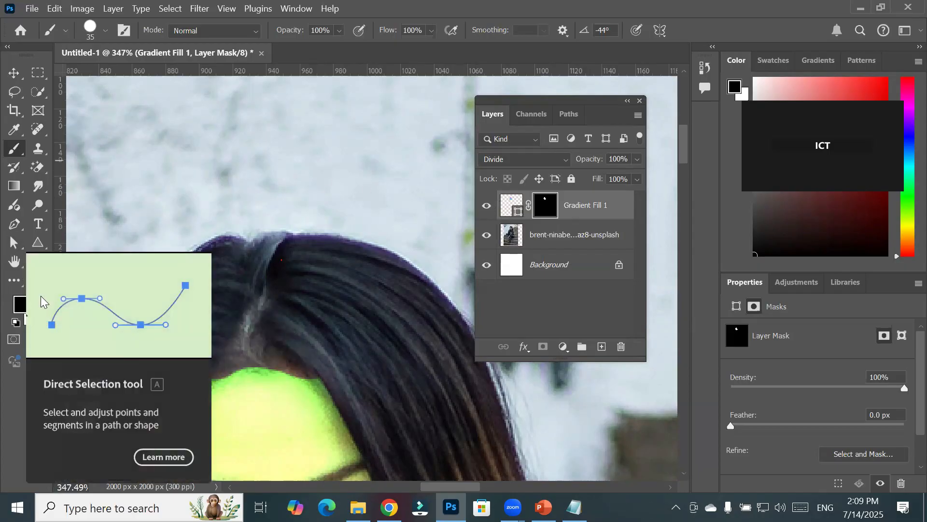
click(41, 298)
mouse_move(242, 305)
mouse_down()
mouse_move(291, 313)
mouse_move(231, 321)
mouse_move(276, 332)
mouse_move(199, 337)
mouse_move(316, 339)
mouse_move(201, 341)
mouse_move(304, 346)
mouse_move(222, 348)
mouse_up()
mouse_move(251, 314)
mouse_down()
mouse_move(238, 296)
mouse_move(257, 285)
mouse_move(272, 344)
mouse_move(251, 296)
mouse_move(224, 317)
mouse_move(275, 312)
mouse_move(265, 313)
mouse_up()
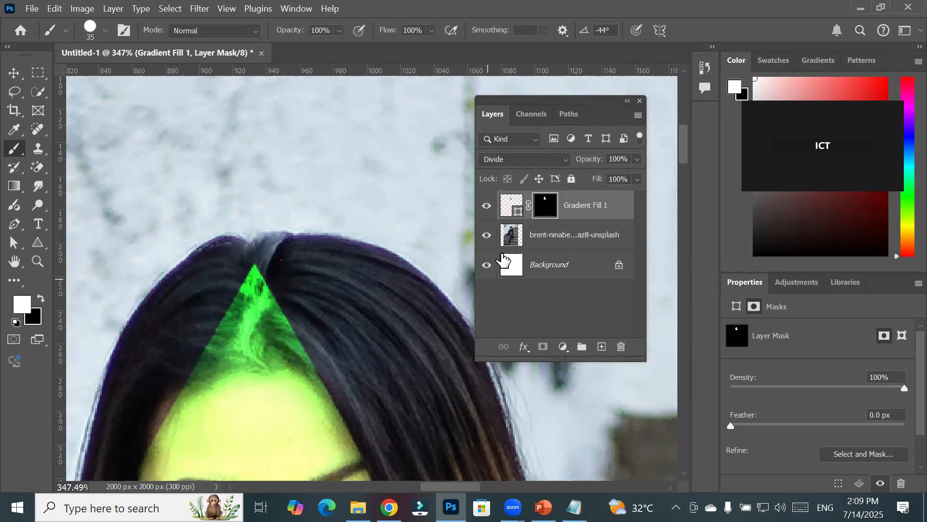
- Paint black on the gradient layer's mask to hide the green triangle tip in the hair above the forehead
click(513, 206)
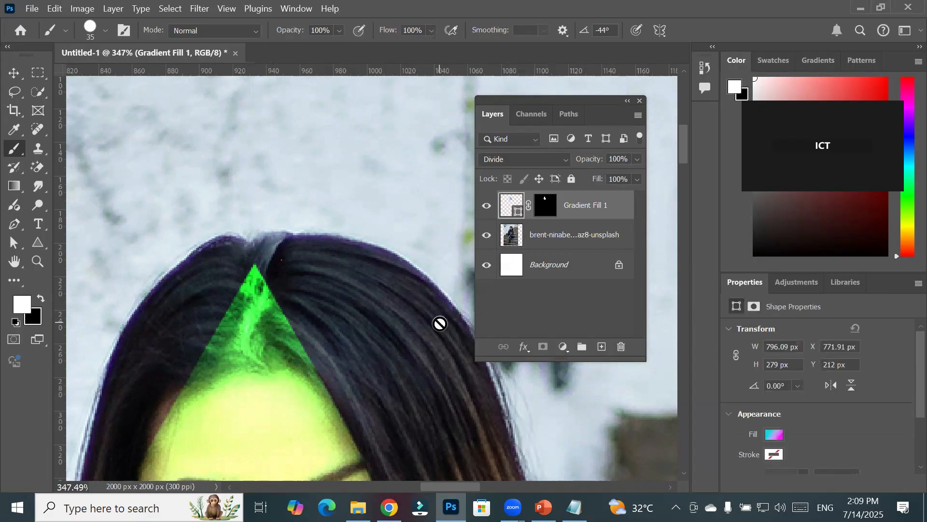
click(544, 206)
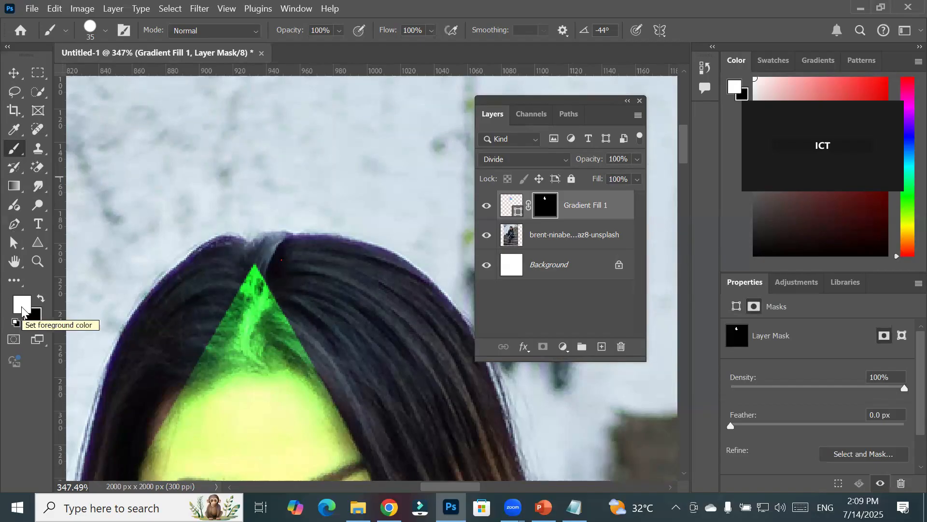
click(41, 298)
mouse_move(227, 319)
mouse_down()
mouse_move(256, 285)
mouse_move(294, 329)
mouse_move(193, 343)
mouse_up()
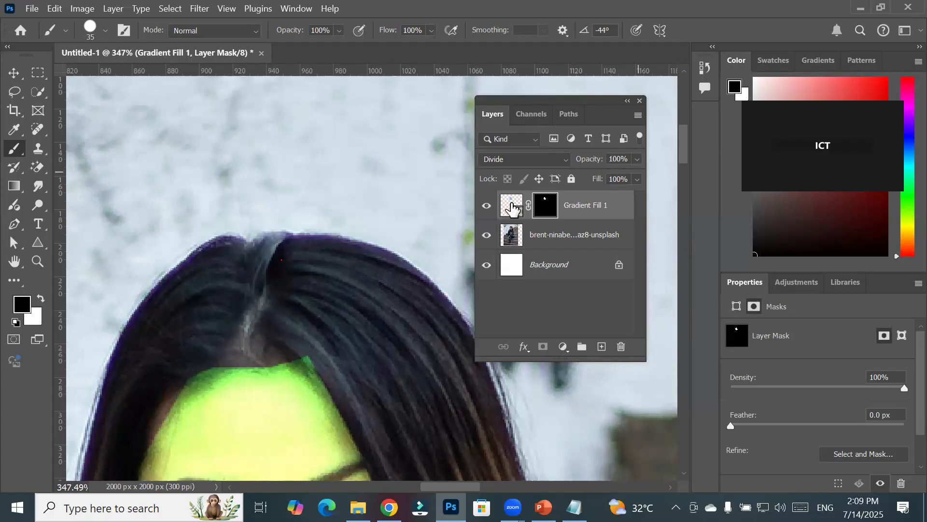
- Try several presets from the Purples group for the gradient fill and apply the light blue to purple one
double_click(512, 207)
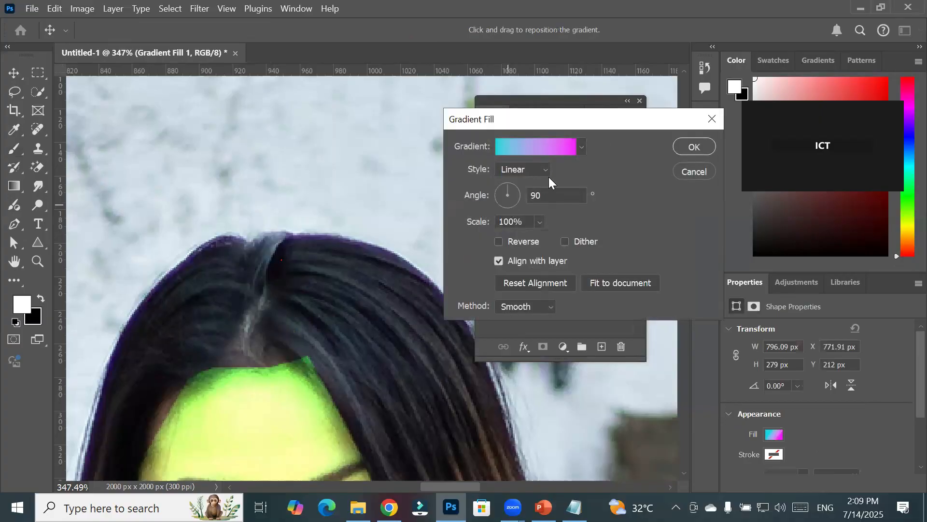
click(579, 146)
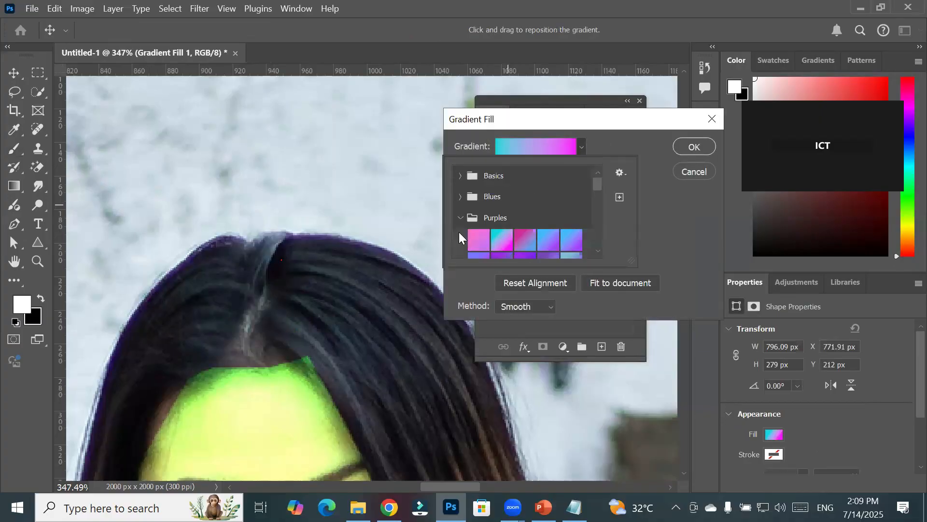
scroll(461, 230, down, 4)
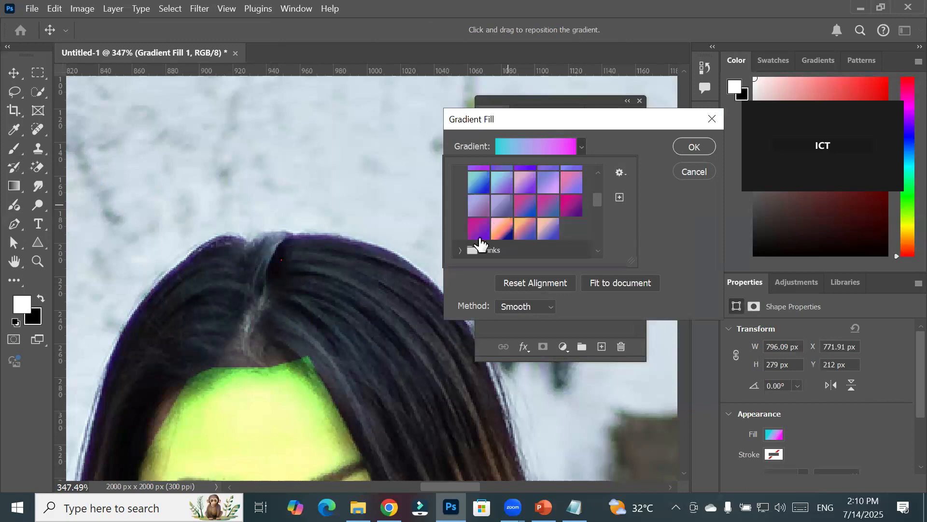
click(484, 226)
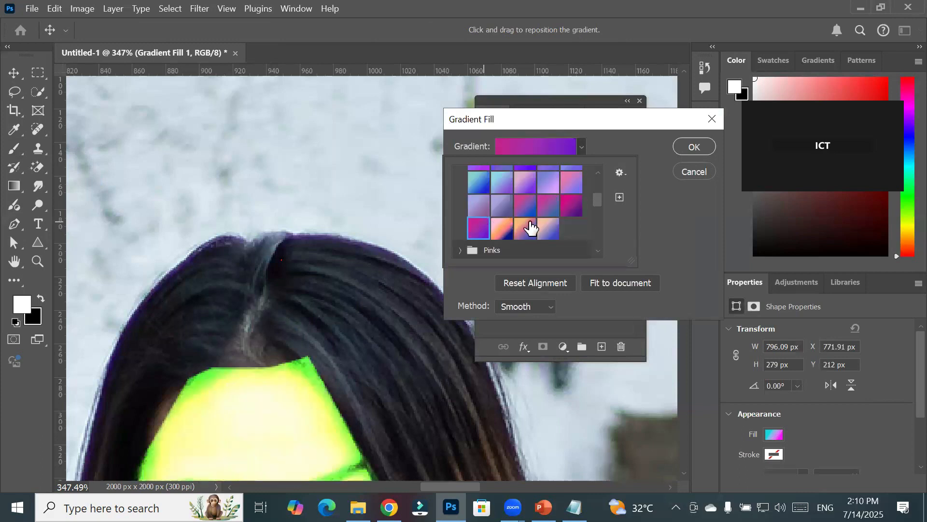
click(501, 230)
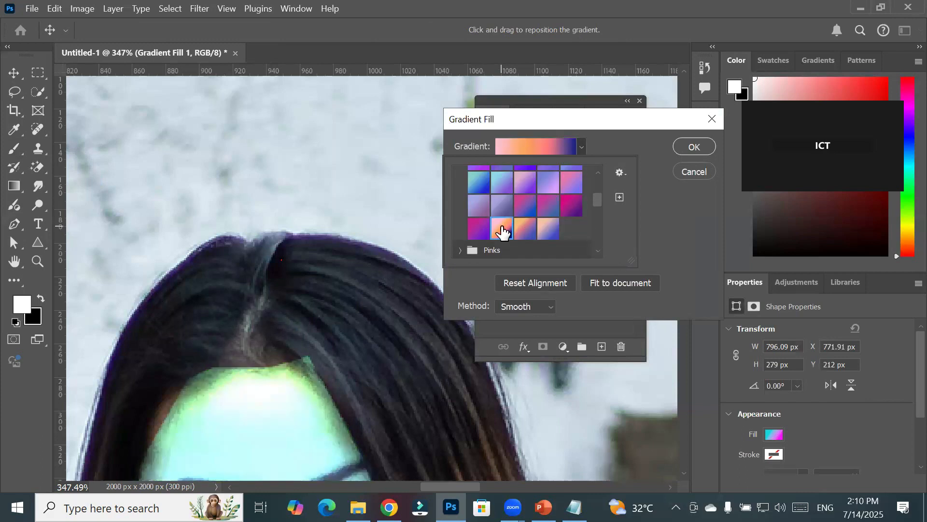
click(528, 226)
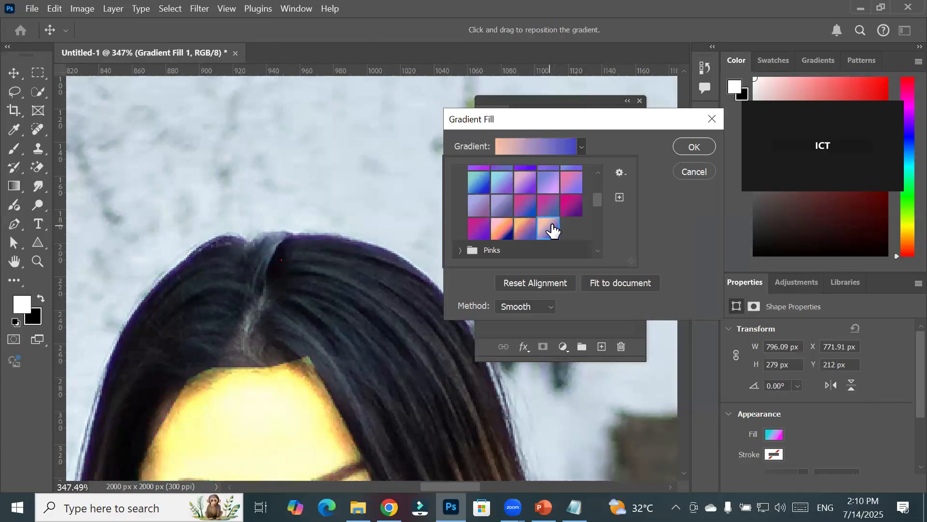
click(574, 202)
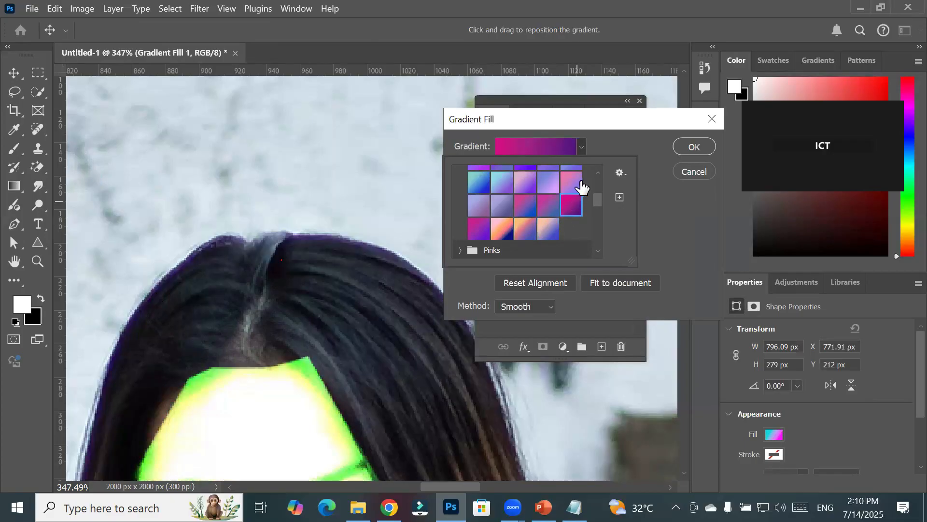
click(575, 183)
click(547, 183)
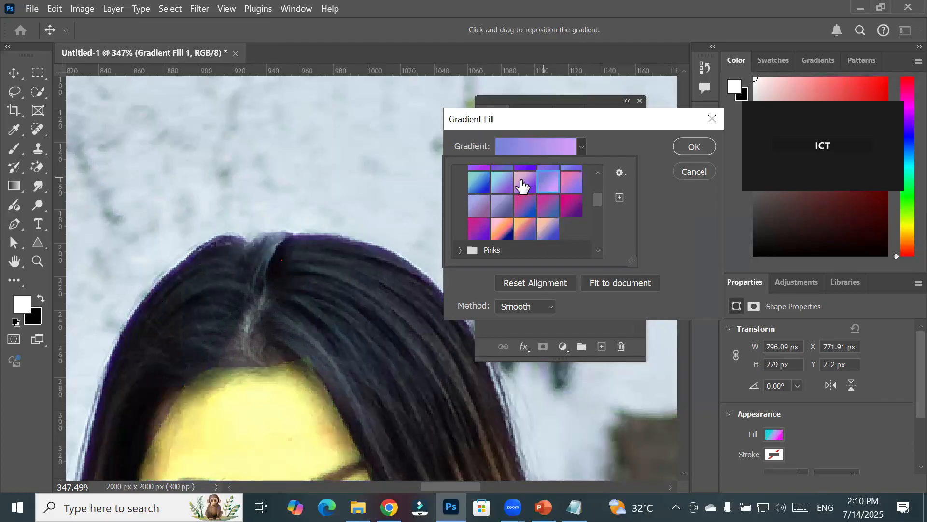
click(508, 183)
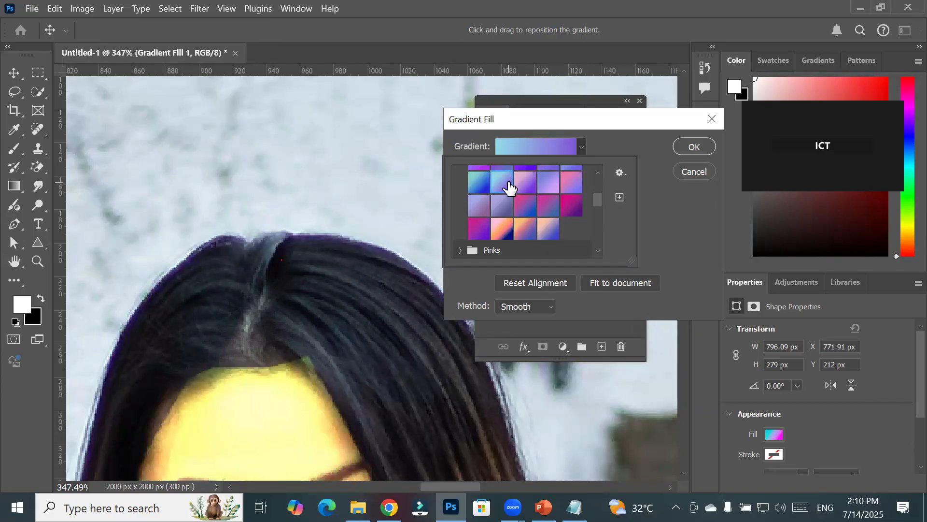
click(697, 140)
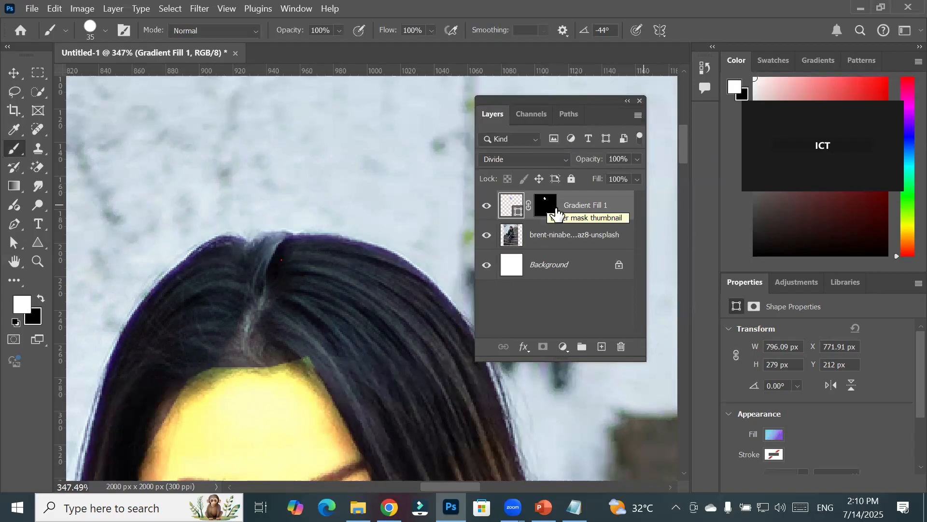
- Paint white on the layer mask to reveal the gradient in the hair, and black to hide it across the hair and forehead
click(555, 211)
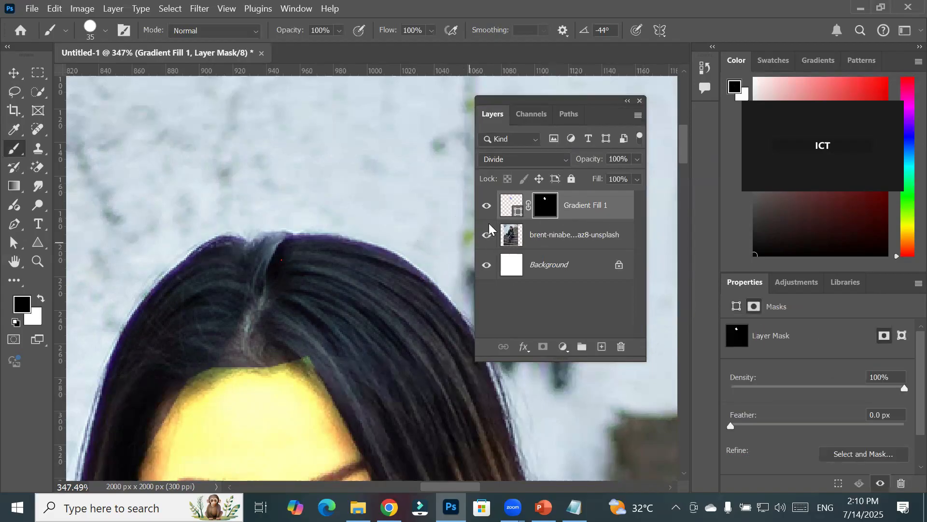
click(40, 301)
mouse_move(263, 285)
mouse_down()
mouse_move(257, 313)
mouse_move(199, 365)
mouse_move(309, 369)
mouse_move(244, 375)
mouse_up()
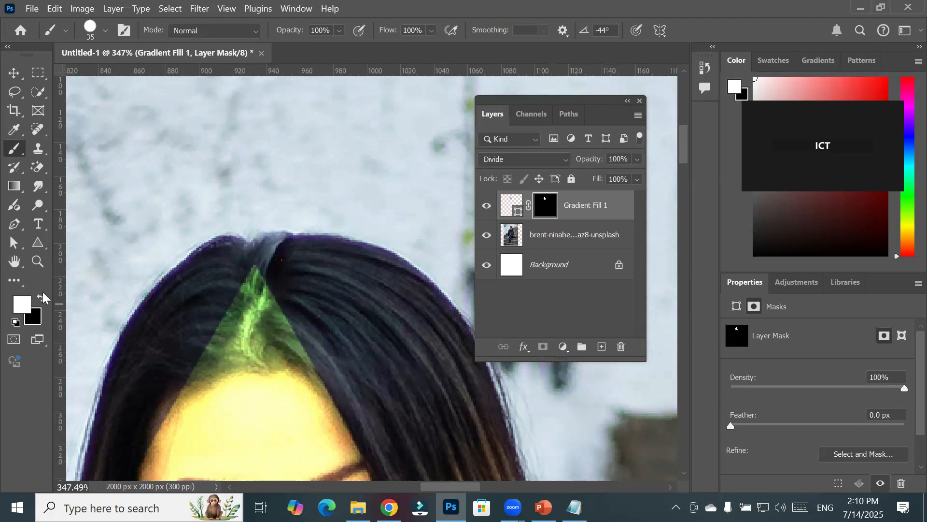
click(43, 298)
mouse_move(203, 309)
mouse_down()
mouse_move(238, 320)
mouse_move(232, 331)
mouse_move(325, 341)
mouse_move(211, 347)
mouse_move(335, 375)
mouse_move(147, 375)
mouse_move(389, 404)
mouse_move(369, 448)
mouse_move(407, 363)
mouse_up()
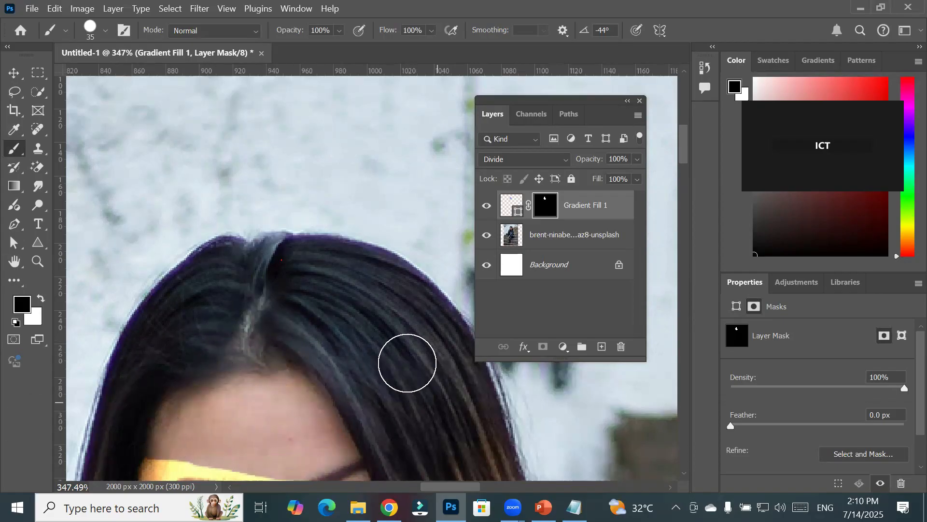
- Enlarge the brush to 100 px and paint black on the layer mask over the lower face from the eyes down
scroll(407, 363, down, 6)
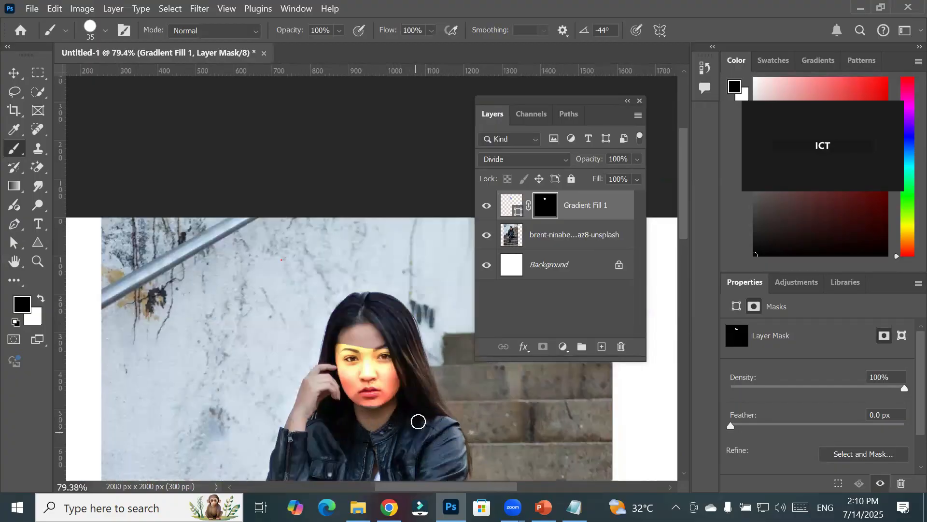
scroll(418, 421, up, 2)
scroll(303, 342, up, 2)
key(bracketright)
key(bracketright)
key(bracketright)
key(bracketright)
key(bracketright)
key(bracketright)
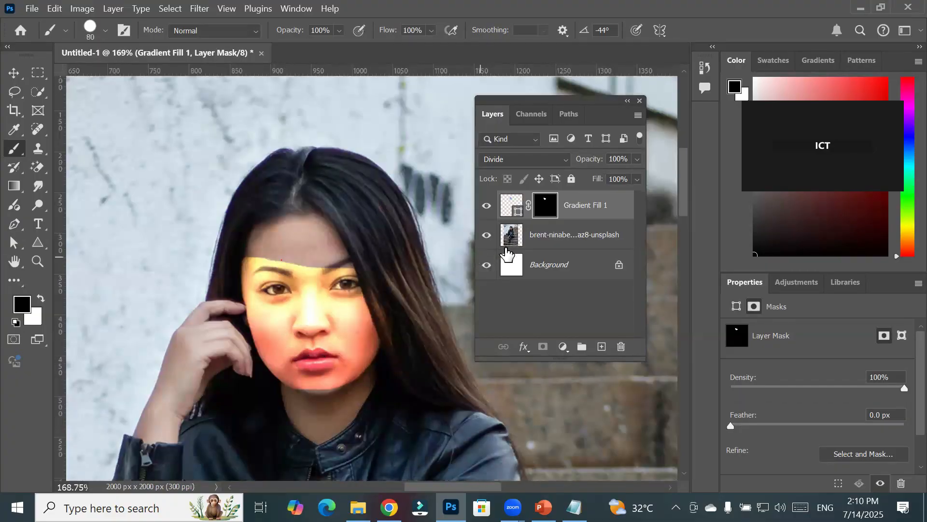
key(bracketright)
key(bracketright)
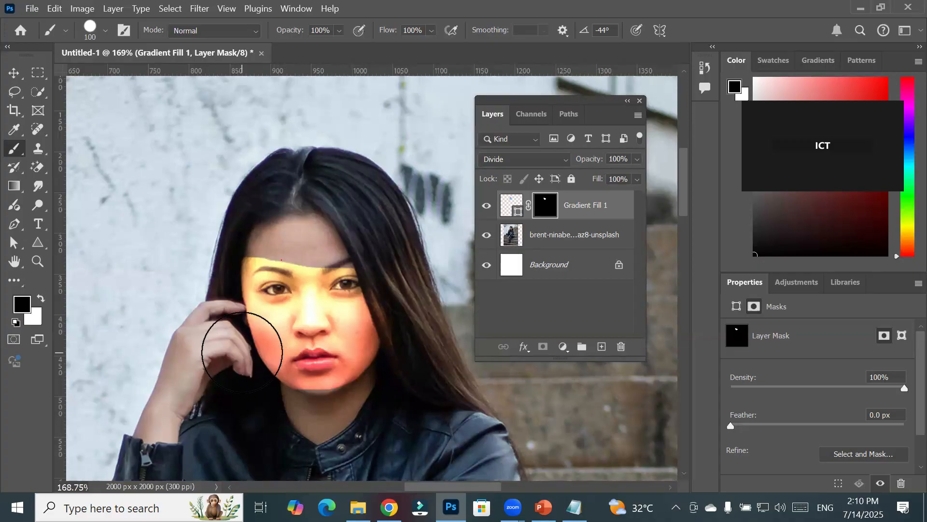
mouse_move(244, 358)
mouse_down()
mouse_move(259, 341)
mouse_move(449, 338)
mouse_move(155, 342)
mouse_up()
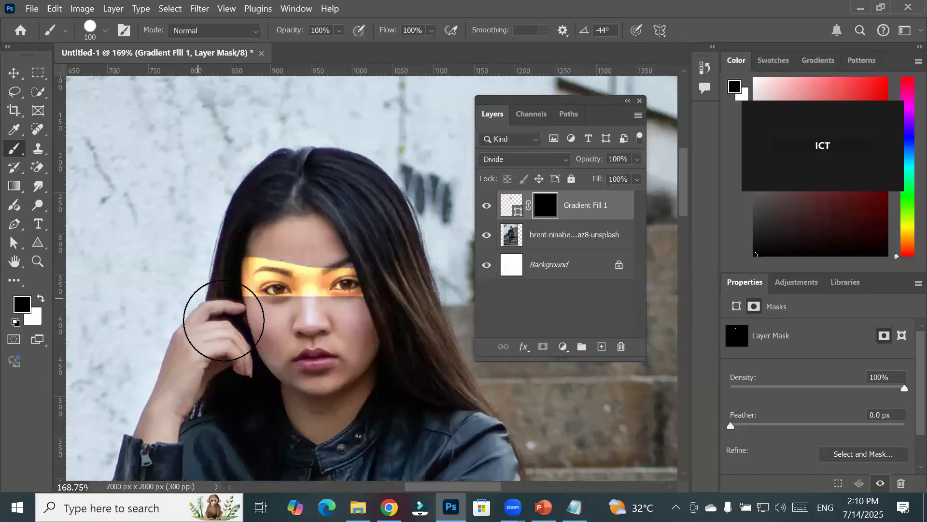
- Paint white on the layer mask to bring the gradient back over the woman's whole face, hairline and hand
click(41, 298)
mouse_move(188, 331)
mouse_down()
mouse_move(415, 328)
mouse_move(225, 340)
mouse_move(324, 359)
mouse_move(464, 362)
mouse_move(226, 370)
mouse_move(520, 358)
mouse_move(383, 380)
mouse_move(411, 382)
mouse_up()
mouse_move(338, 270)
mouse_down()
mouse_move(280, 279)
mouse_move(281, 266)
mouse_move(255, 232)
mouse_up()
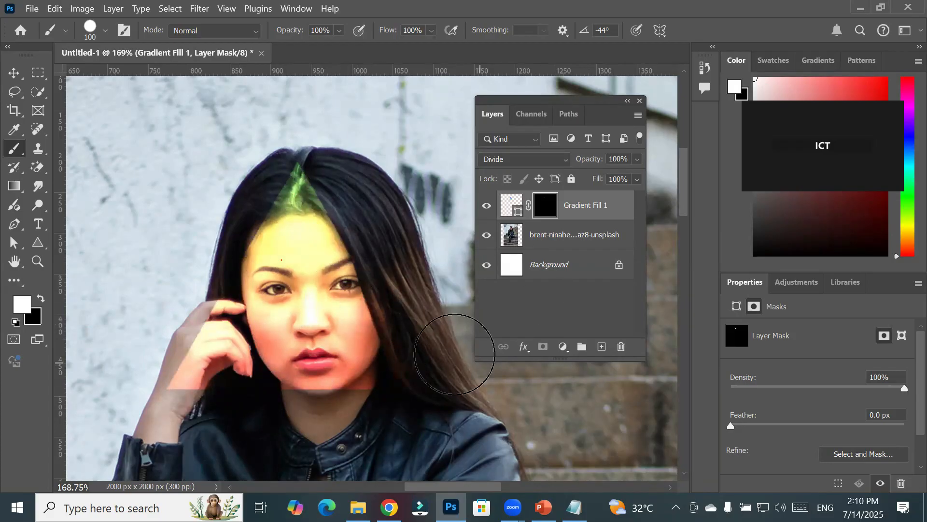
- Paint black on the layer mask to hide the whole gradient, and white to reveal it over the face and hand again
click(41, 300)
mouse_move(325, 261)
mouse_down()
mouse_move(321, 269)
mouse_move(306, 222)
mouse_move(265, 182)
mouse_move(202, 456)
mouse_move(478, 416)
mouse_move(352, 319)
mouse_up()
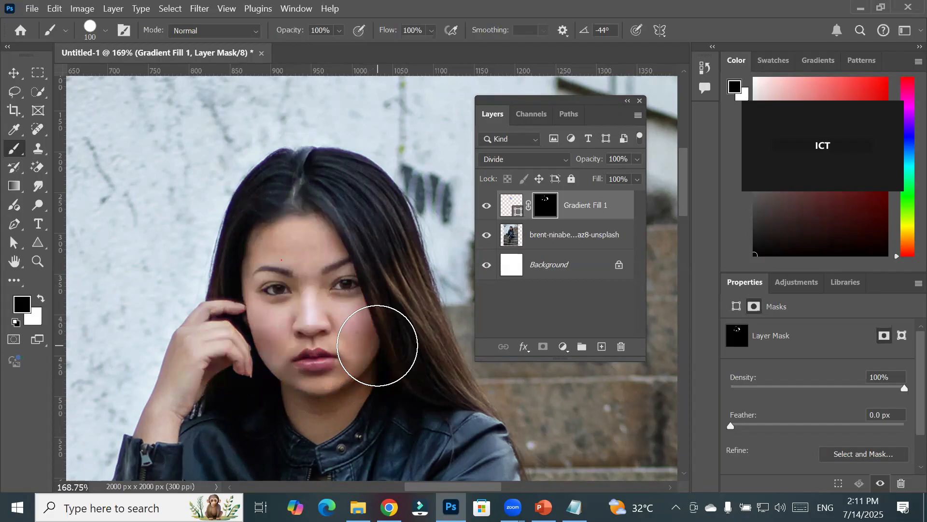
drag(378, 345, 352, 325)
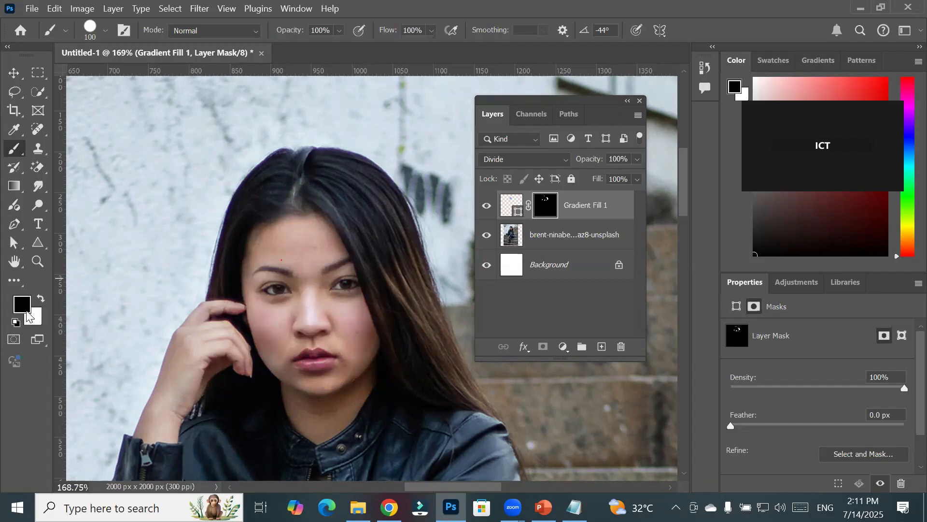
click(40, 299)
mouse_move(241, 268)
mouse_down()
mouse_move(398, 234)
mouse_move(276, 265)
mouse_move(254, 188)
mouse_move(182, 332)
mouse_move(338, 393)
mouse_up()
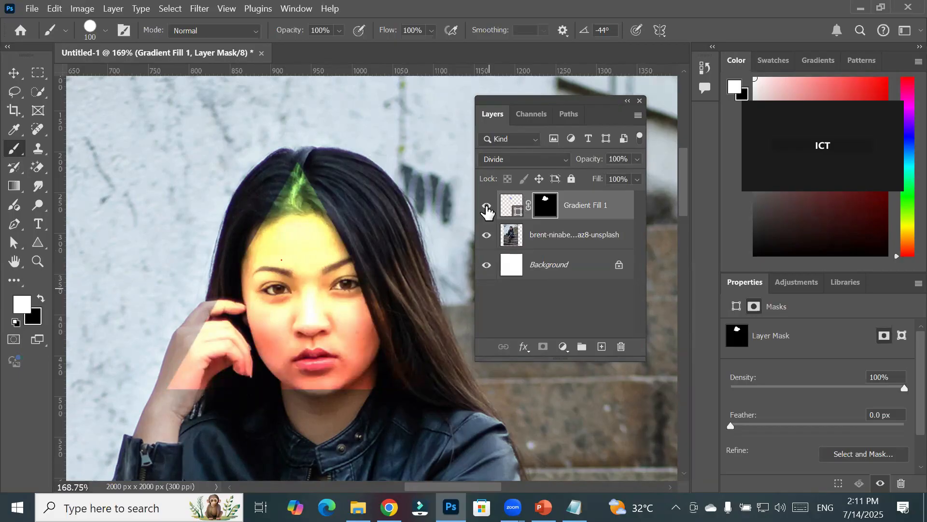
- Delete the gradient fill layer above the woman's photo
drag(513, 211, 621, 347)
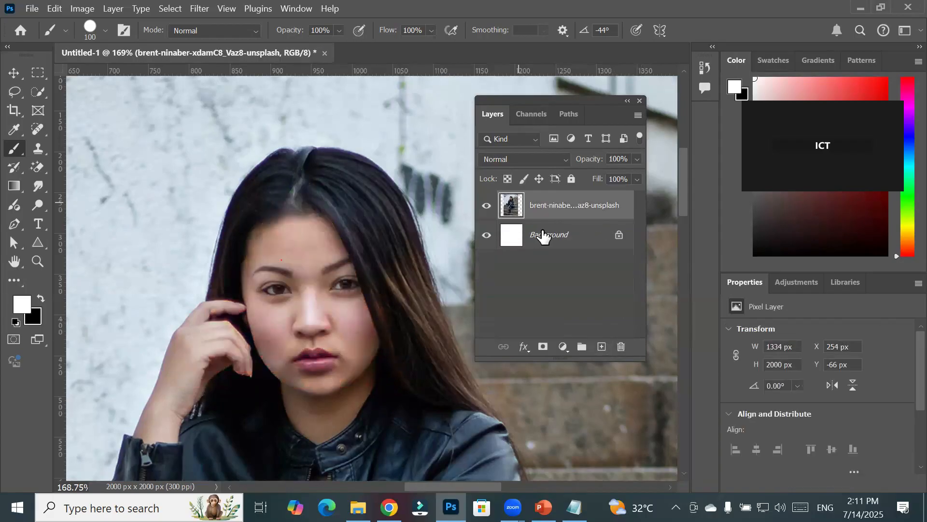
click(563, 347)
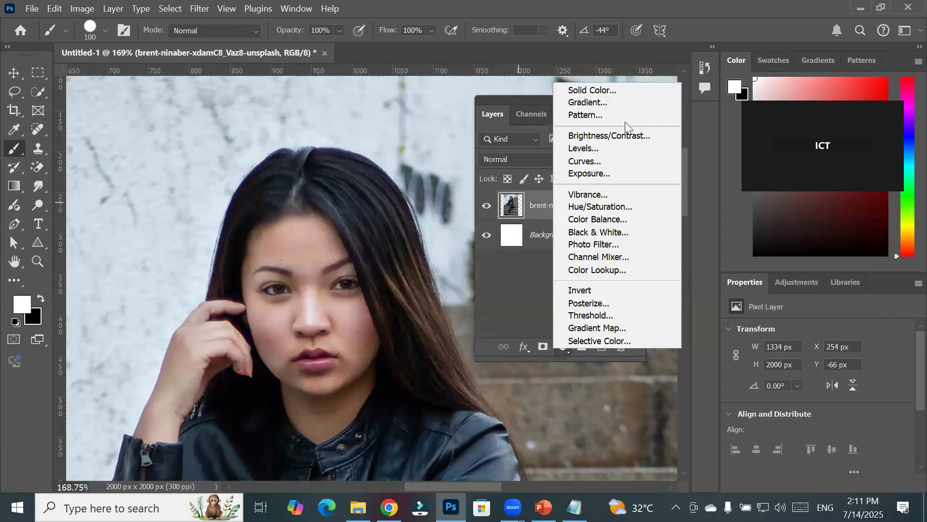
click(612, 115)
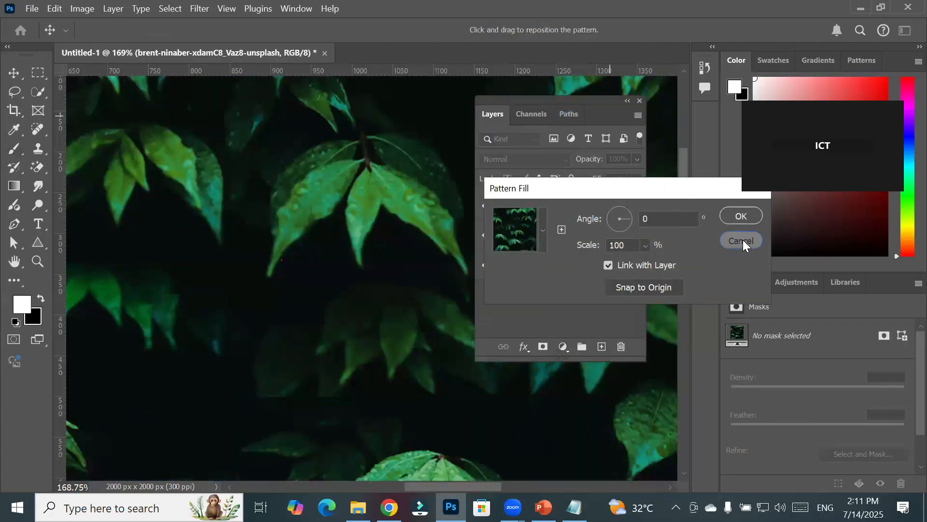
click(741, 241)
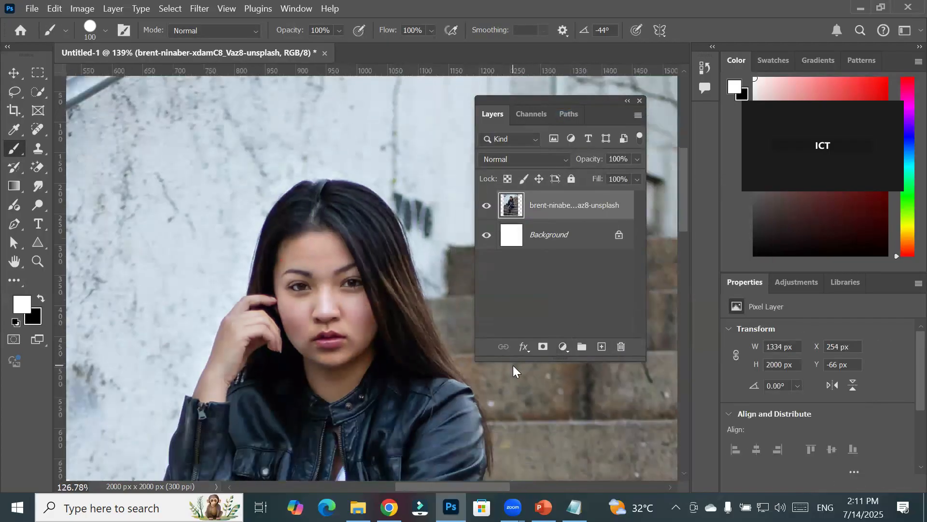
- Activate the Quick Selection Tool for the woman's face and reduce its brush size to 90 px
scroll(512, 365, down, 5)
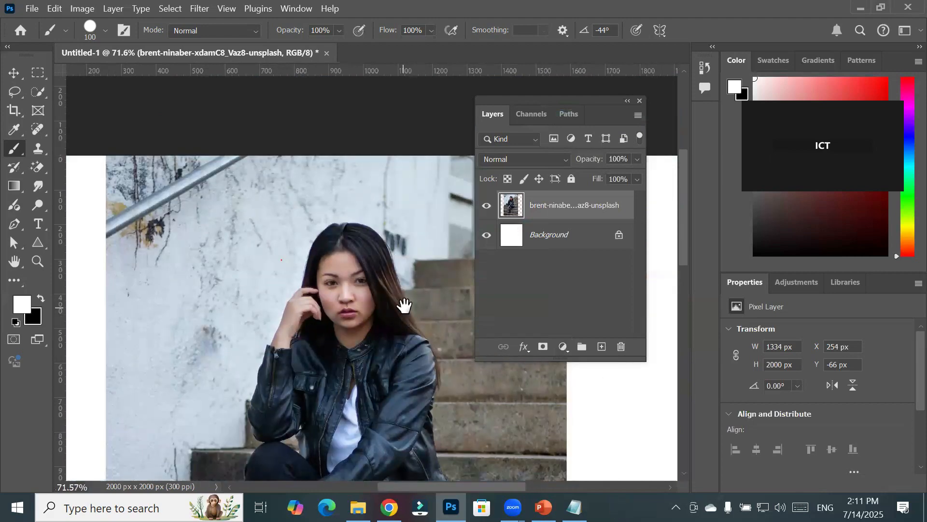
scroll(400, 309, up, 5)
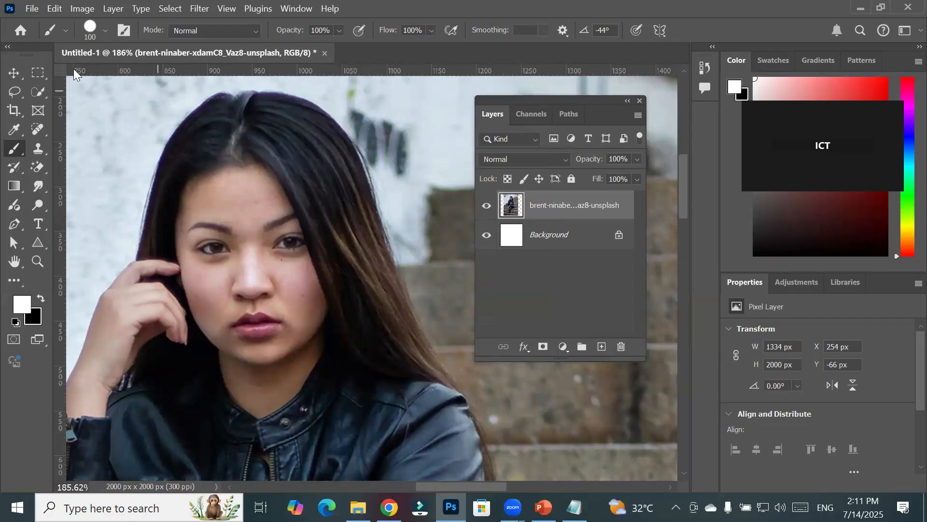
click(36, 90)
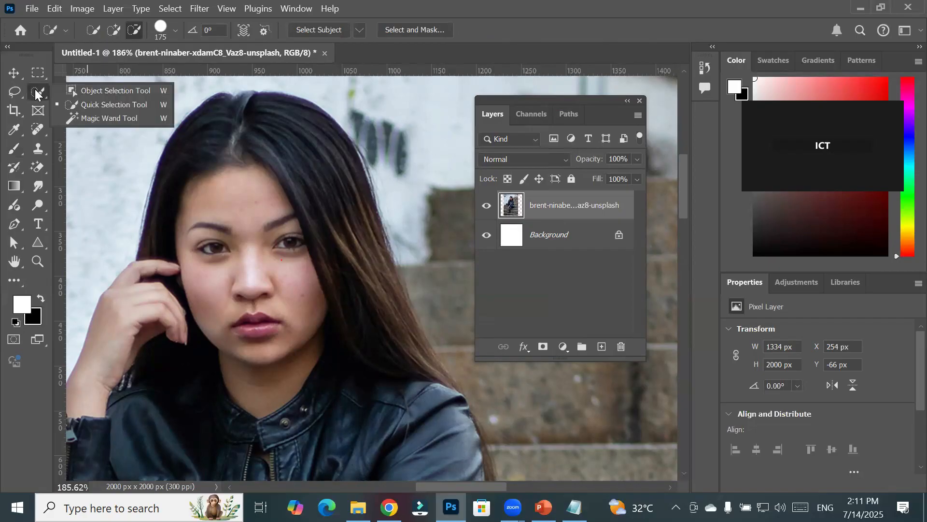
click(107, 105)
key(bracketleft)
key(bracketleft)
key(bracketleft)
key(bracketleft)
mouse_move(233, 232)
mouse_down()
mouse_move(224, 207)
mouse_move(284, 379)
mouse_move(227, 197)
mouse_move(285, 207)
mouse_move(289, 222)
mouse_up()
mouse_move(260, 330)
mouse_down()
mouse_move(269, 275)
mouse_move(243, 270)
mouse_move(231, 230)
mouse_up()
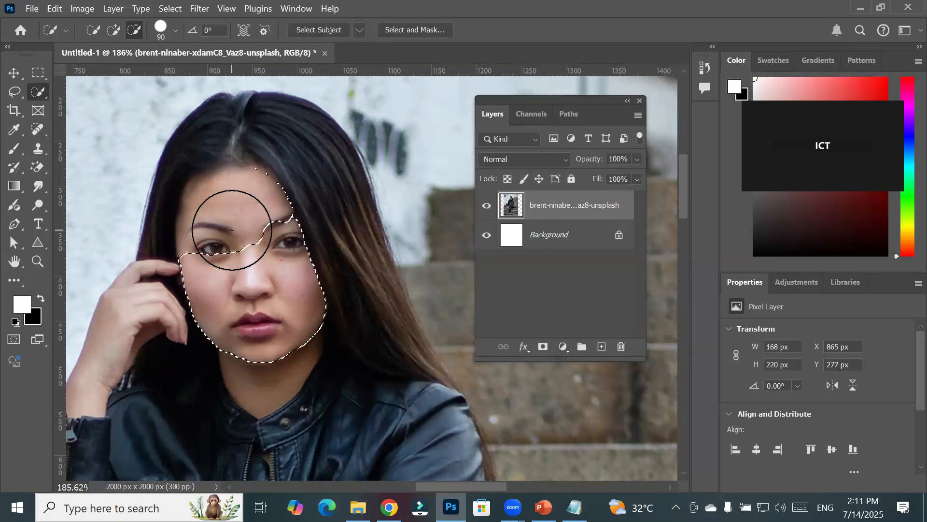
key(ctrl+d)
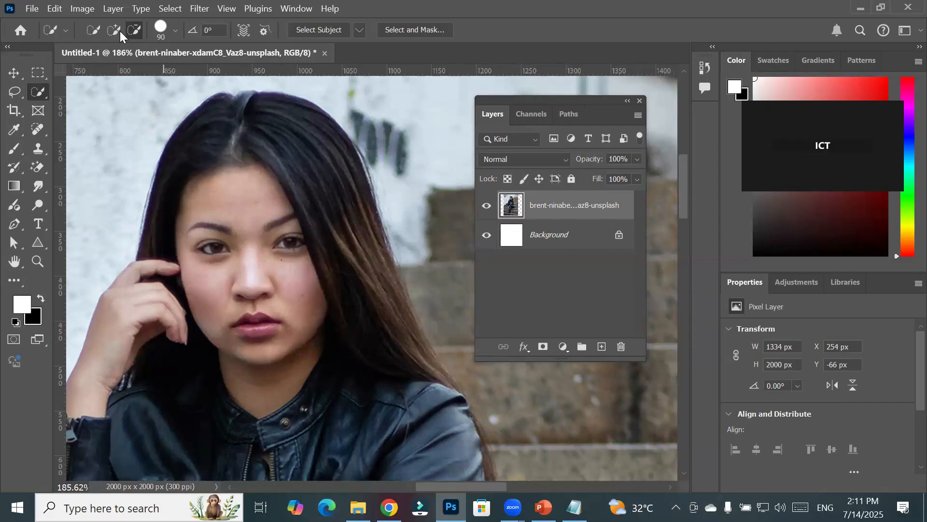
- Make a new quick selection of the woman's face and fill it with a dark green leaf pattern fill layer
click(92, 30)
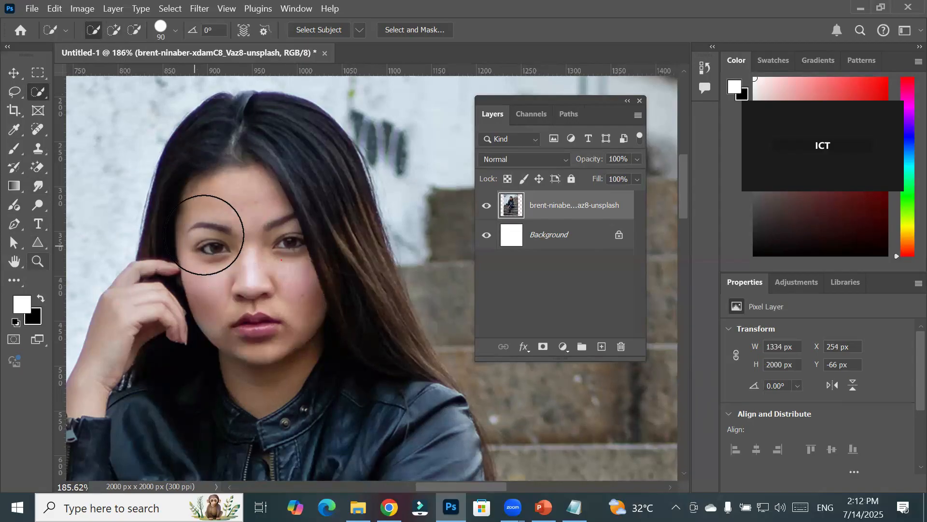
drag(223, 230, 238, 259)
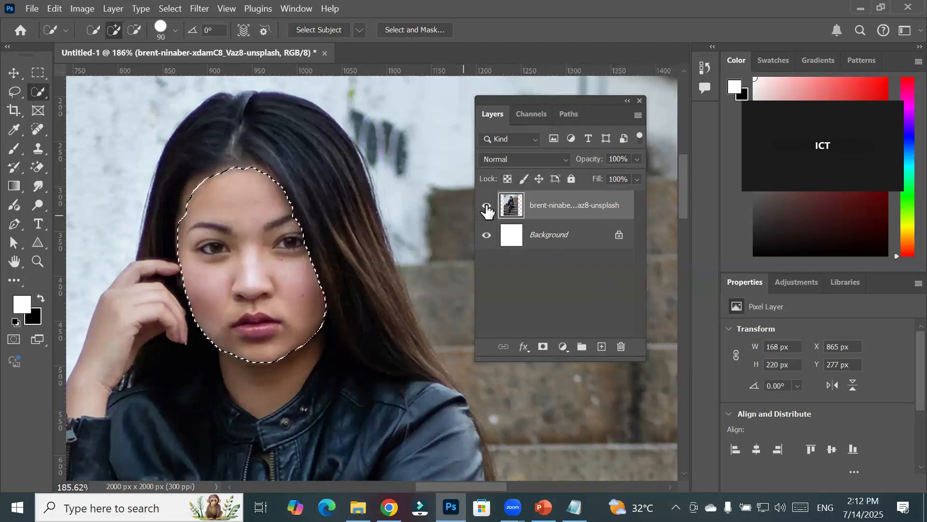
scroll(290, 239, up, 2)
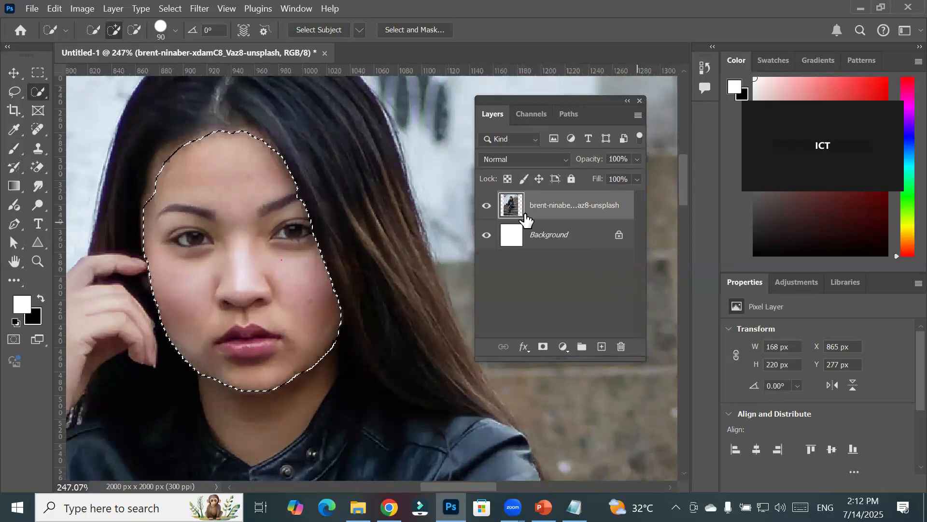
click(562, 347)
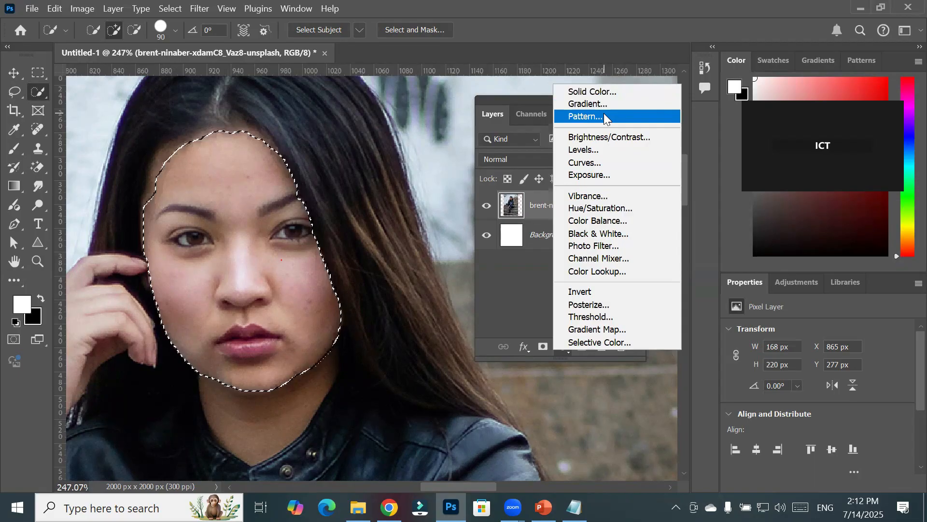
click(604, 116)
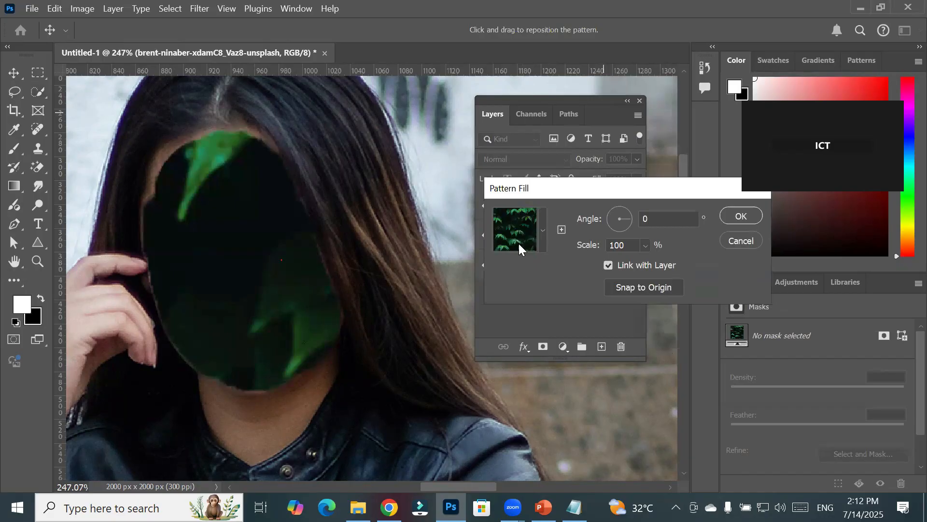
click(746, 213)
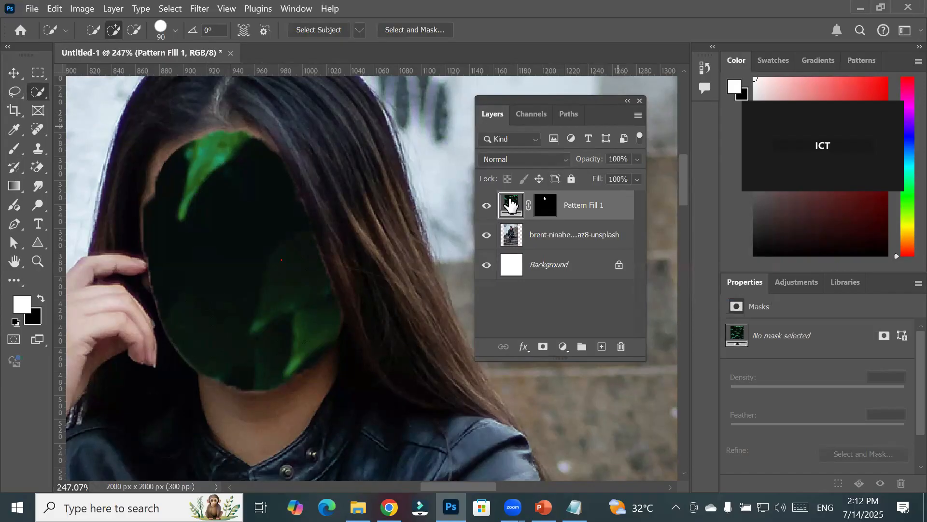
- Set the pattern fill layer's blend mode to Linear Dodge (Add) and its pattern scale to 1%
click(563, 160)
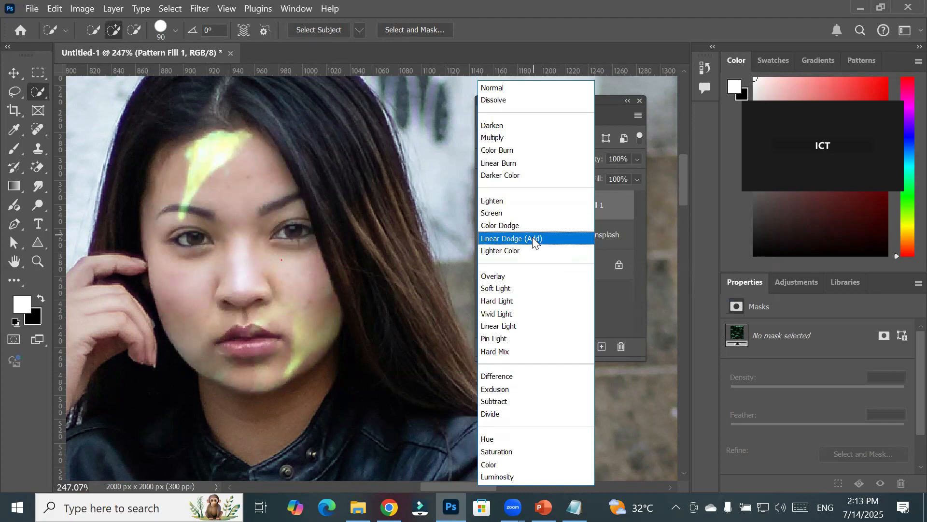
click(533, 240)
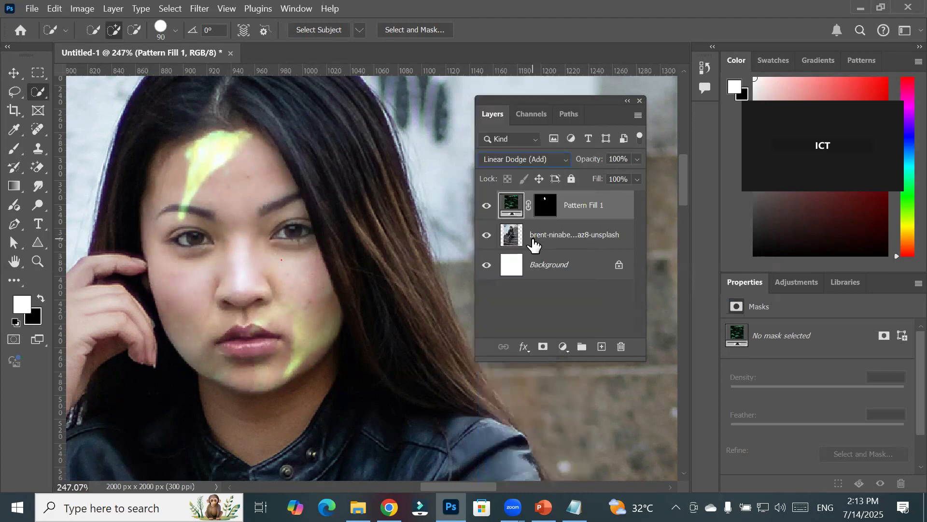
double_click(514, 208)
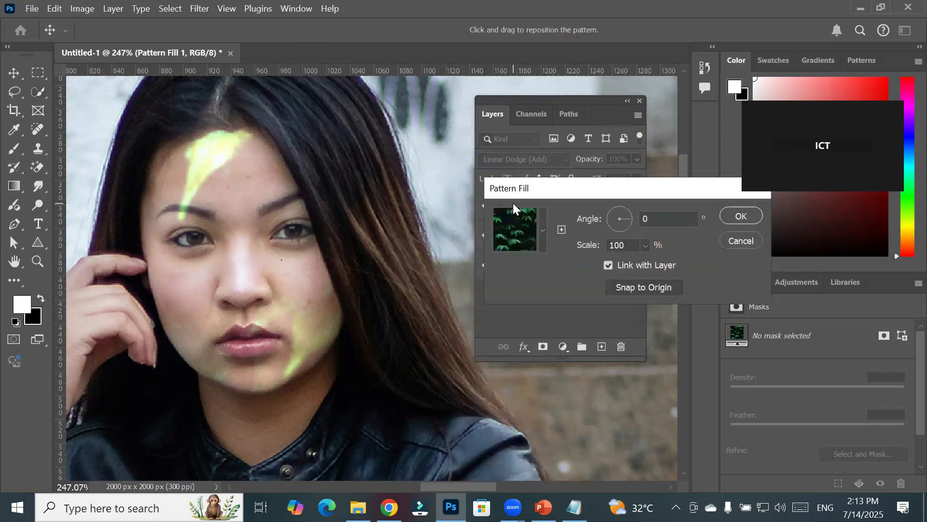
click(645, 246)
drag(647, 261, 642, 261)
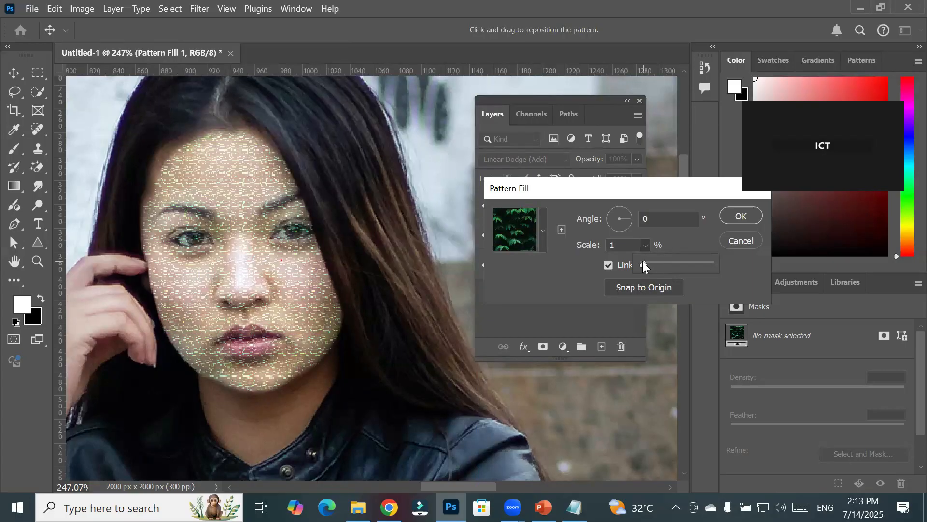
click(741, 215)
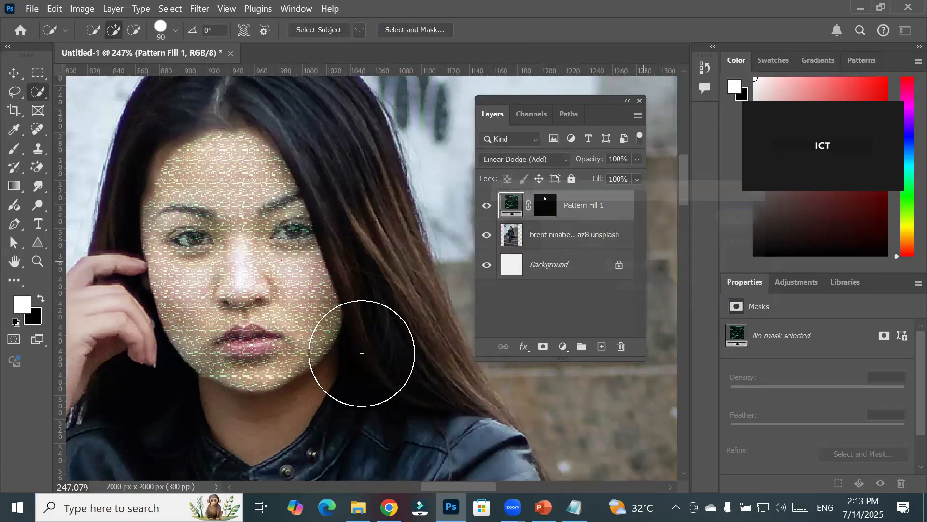
- Examine the fine pattern texture over the woman's face up close and from farther away
scroll(210, 376, up, 5)
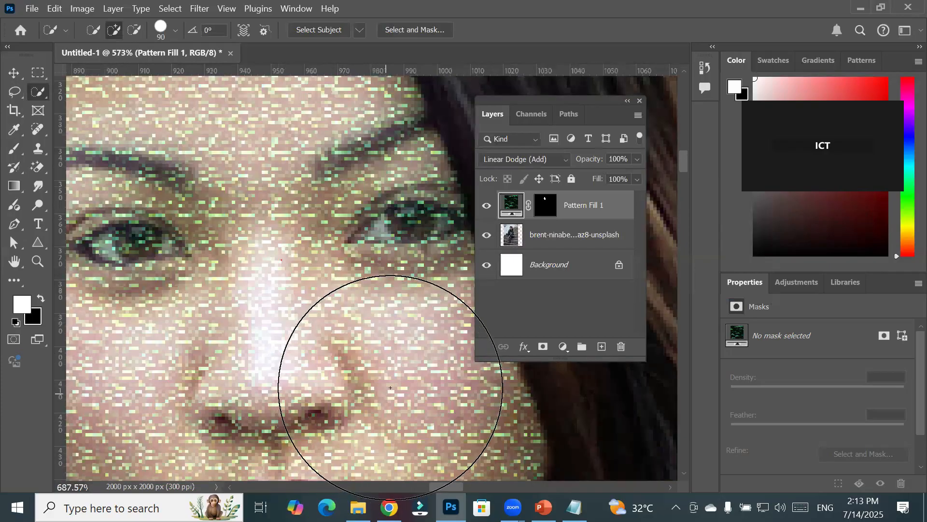
scroll(390, 388, up, 2)
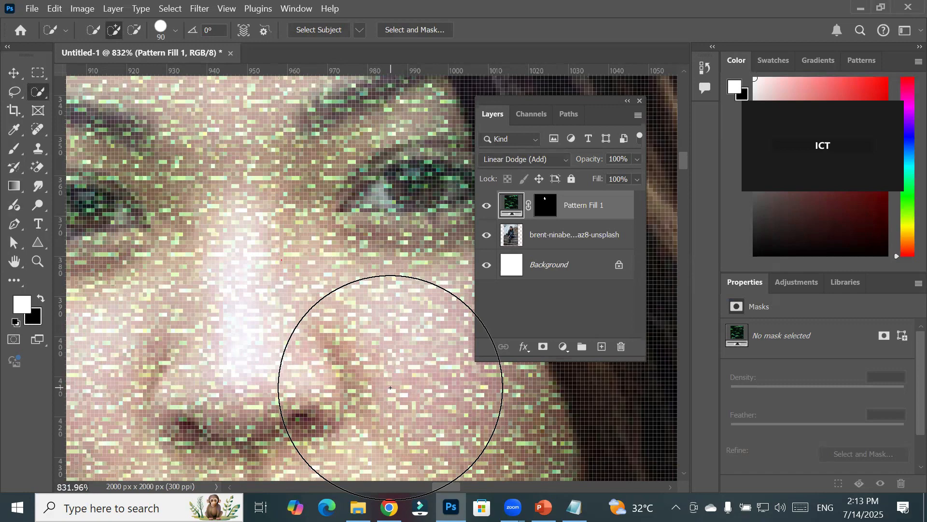
scroll(367, 385, down, 3)
scroll(291, 338, down, 2)
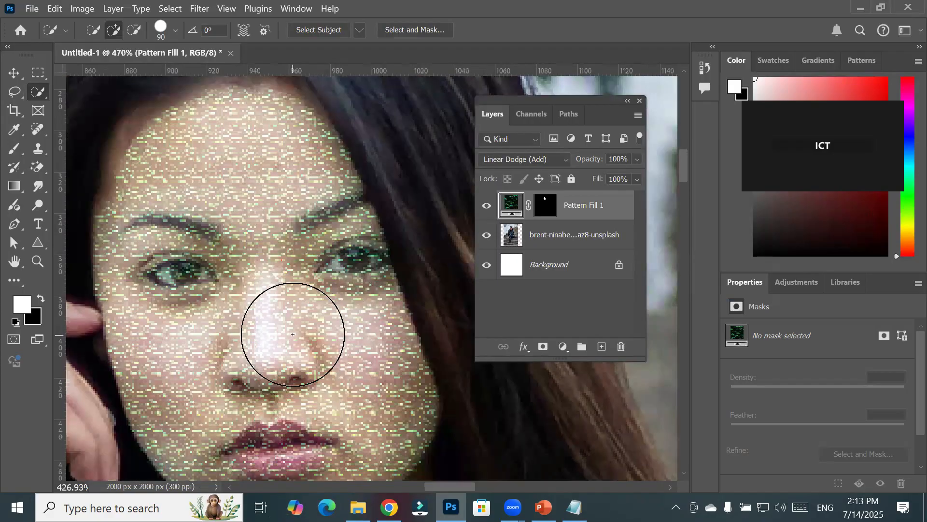
scroll(288, 333, down, 2)
scroll(318, 372, down, 3)
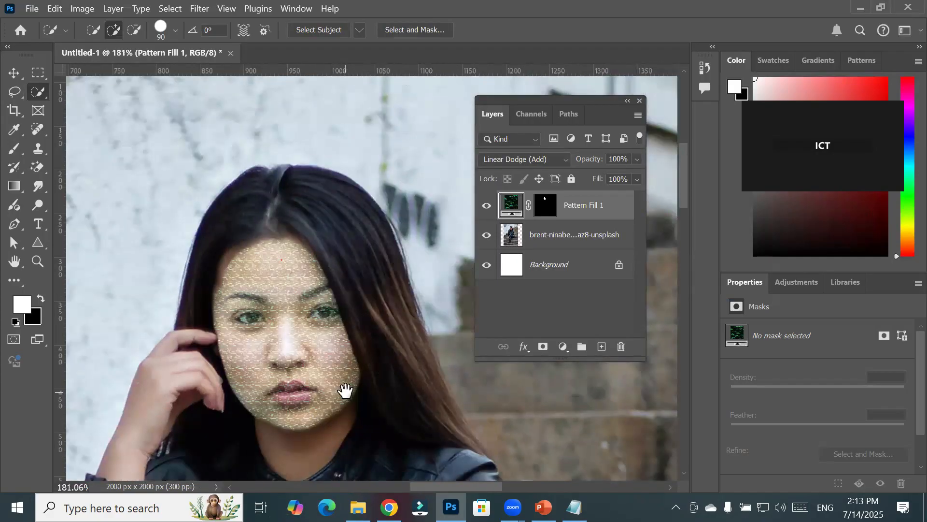
drag(346, 389, 335, 267)
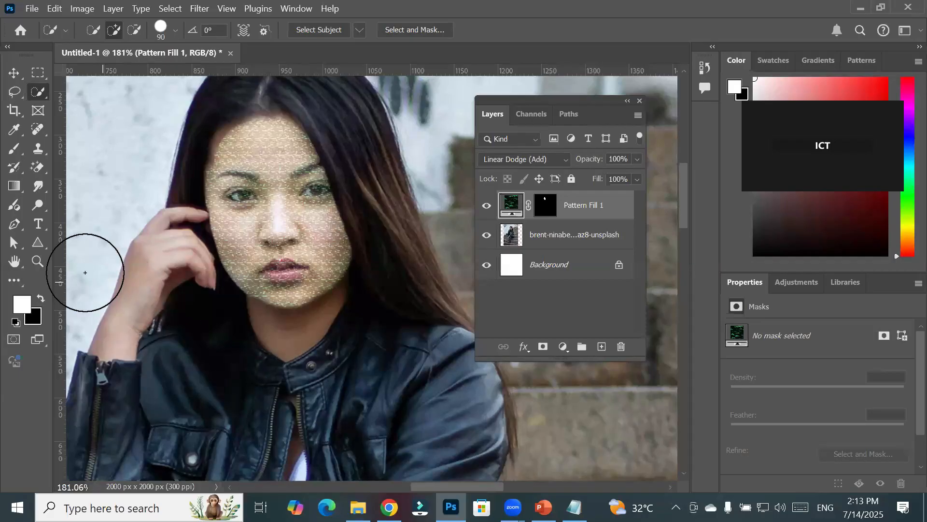
click(33, 240)
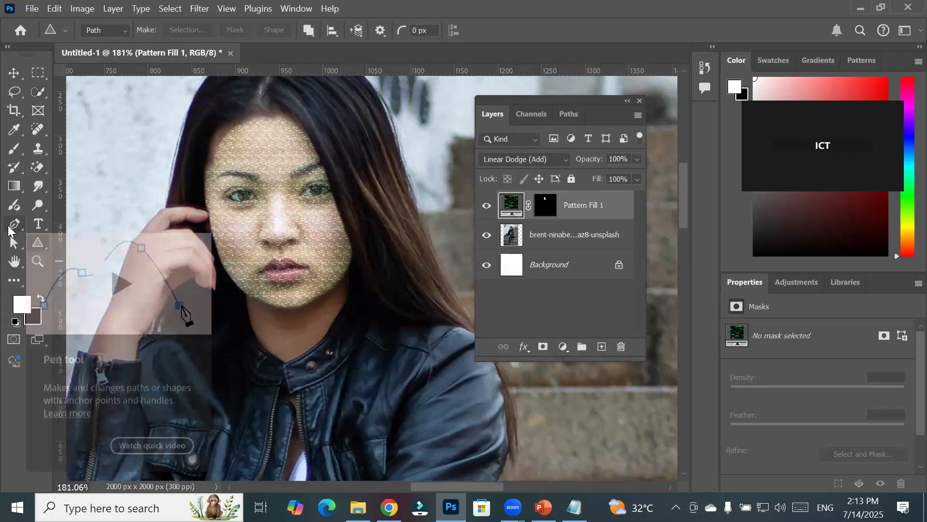
click(9, 230)
click(10, 230)
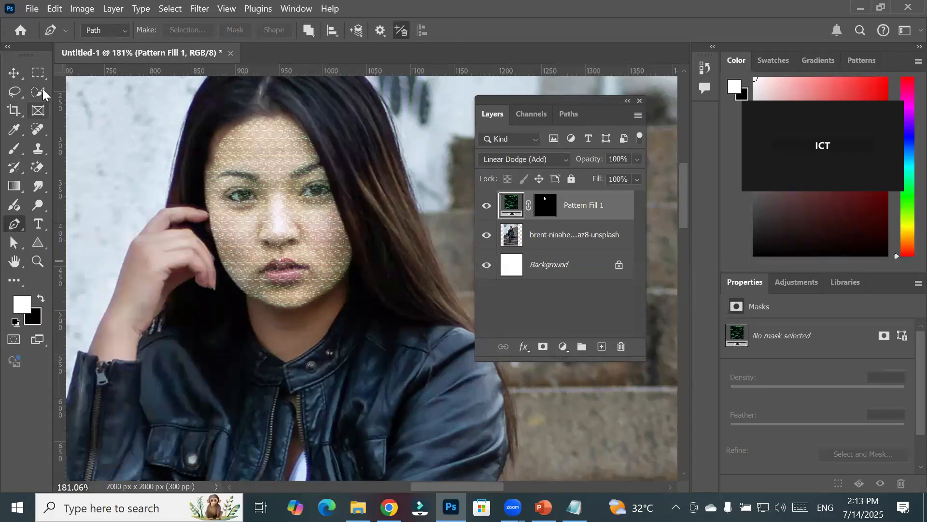
click(15, 150)
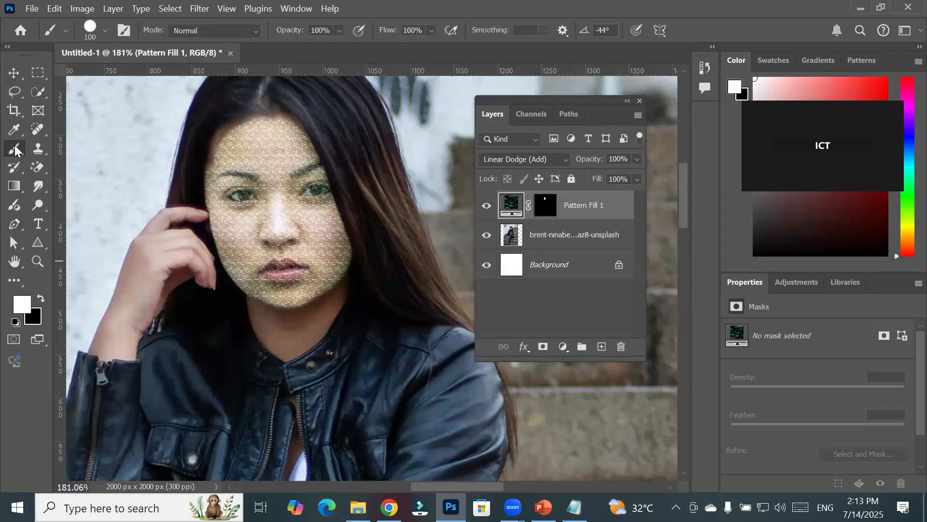
click(75, 147)
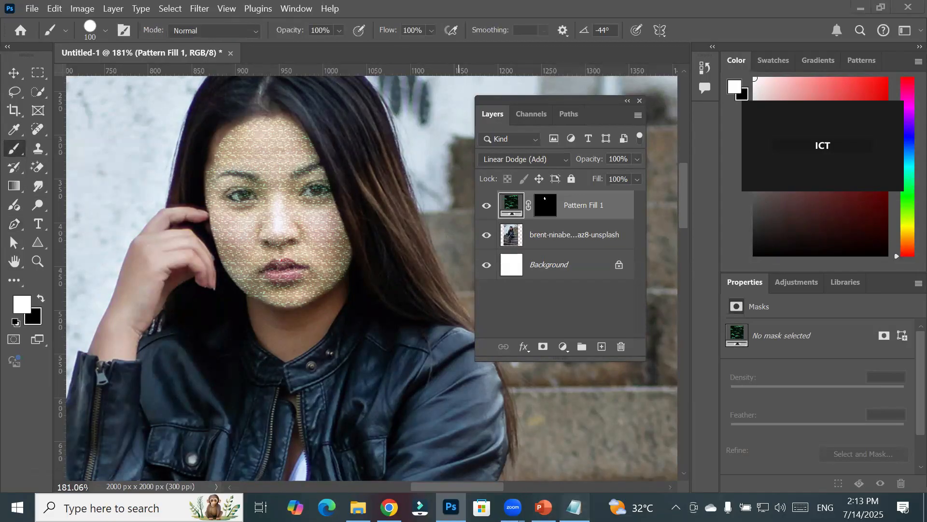
- Switch to Notepad and review the listed type mask, pen path and geometrical shape selection methods
click(574, 507)
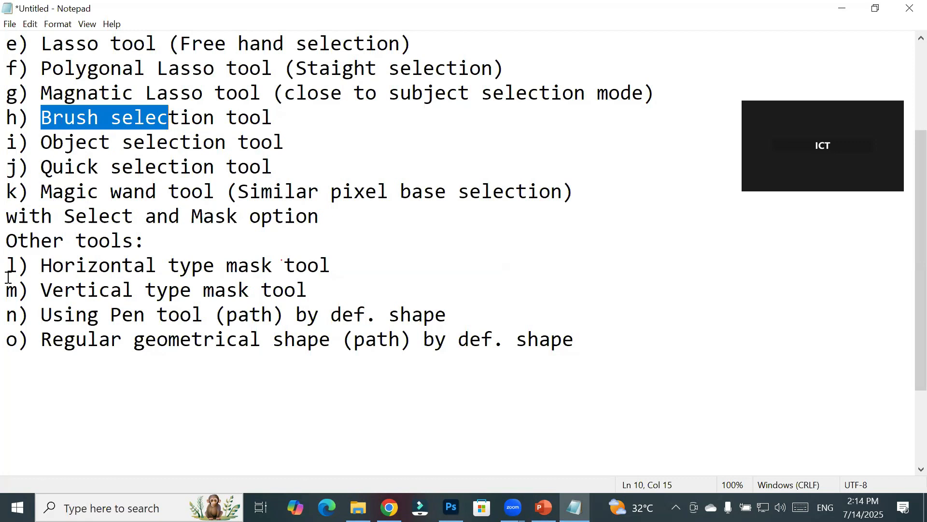
mouse_move(42, 266)
mouse_down()
mouse_move(203, 266)
mouse_move(313, 288)
mouse_up()
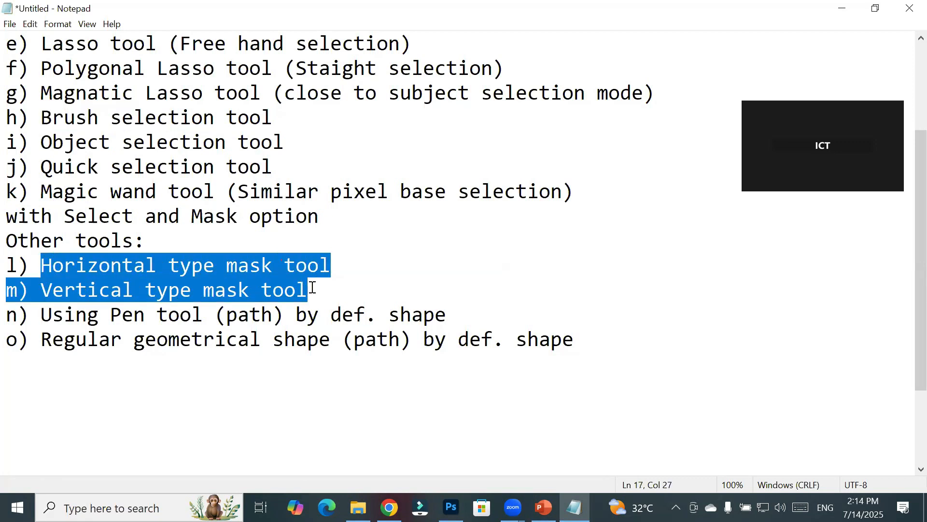
drag(47, 311, 265, 307)
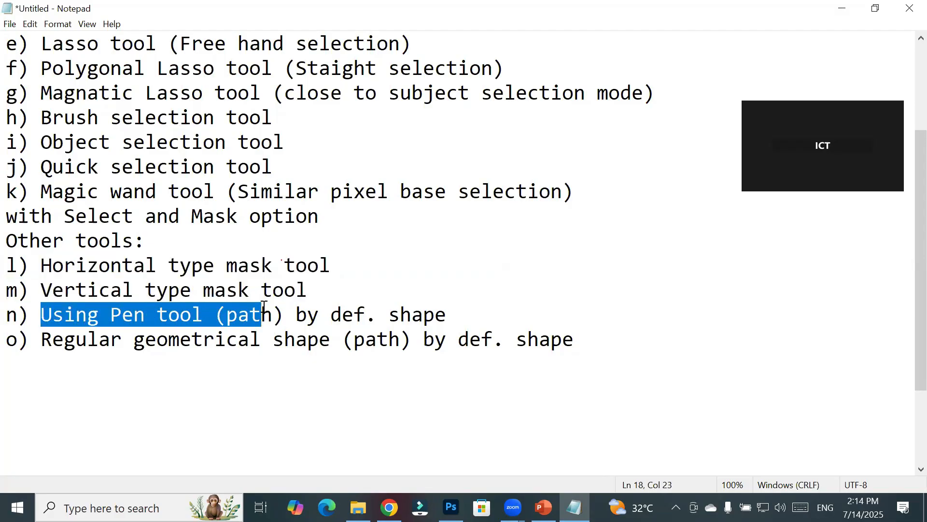
drag(41, 340, 392, 340)
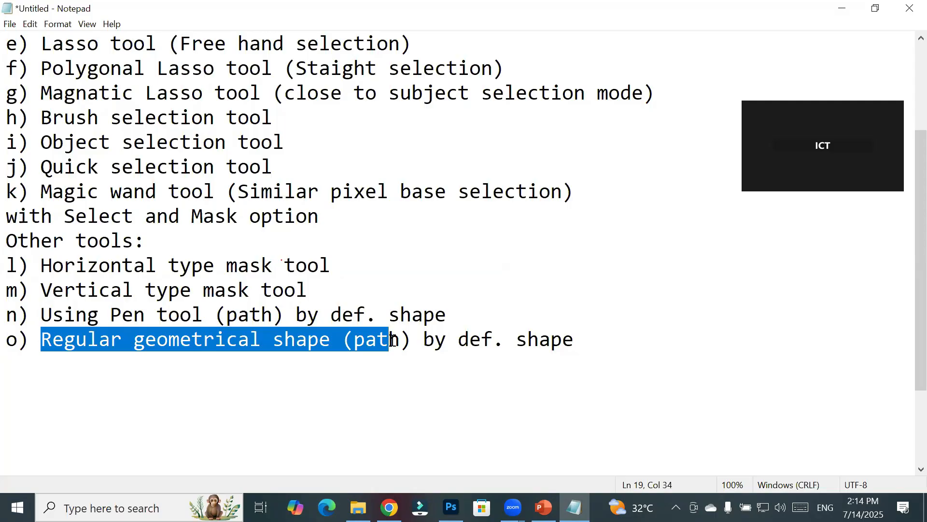
drag(31, 263, 348, 282)
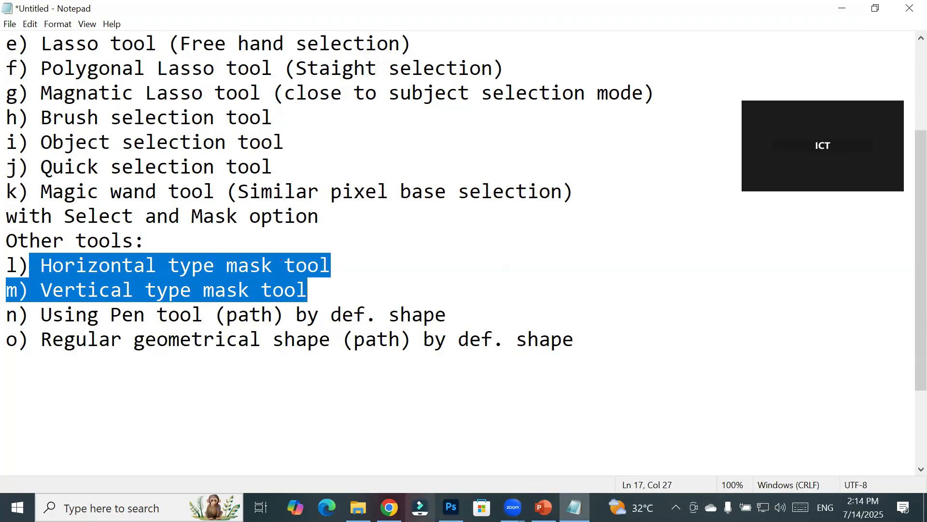
- Return to Photoshop and delete the pattern fill layer above the woman's photo
click(451, 507)
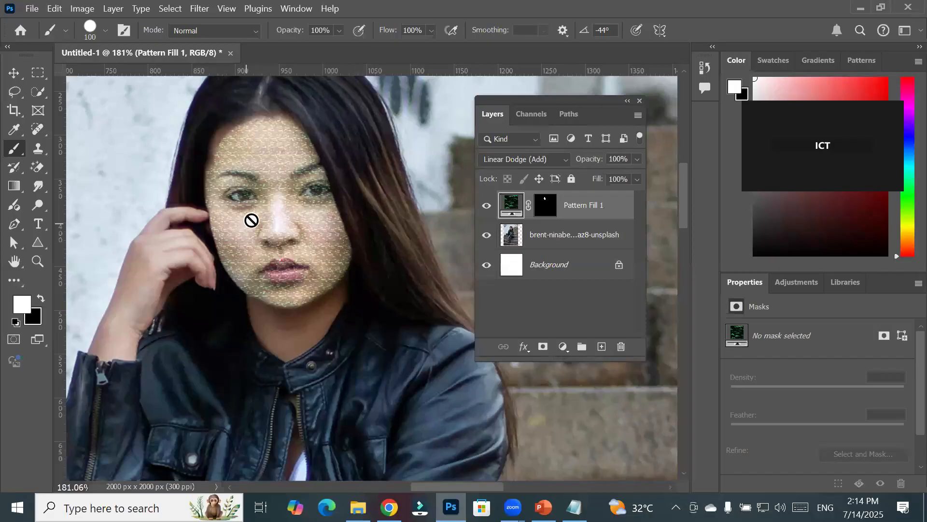
drag(577, 208, 621, 346)
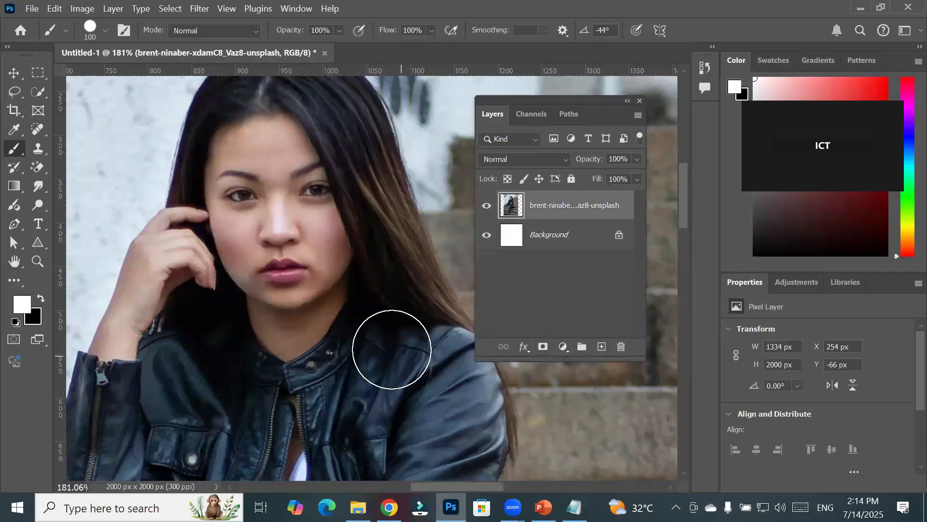
- Create a vertical text-shaped selection reading "SUPER MODEL" down the woman's face and body with the Vertical Type Mask tool, and inspect its outline
scroll(392, 349, down, 5)
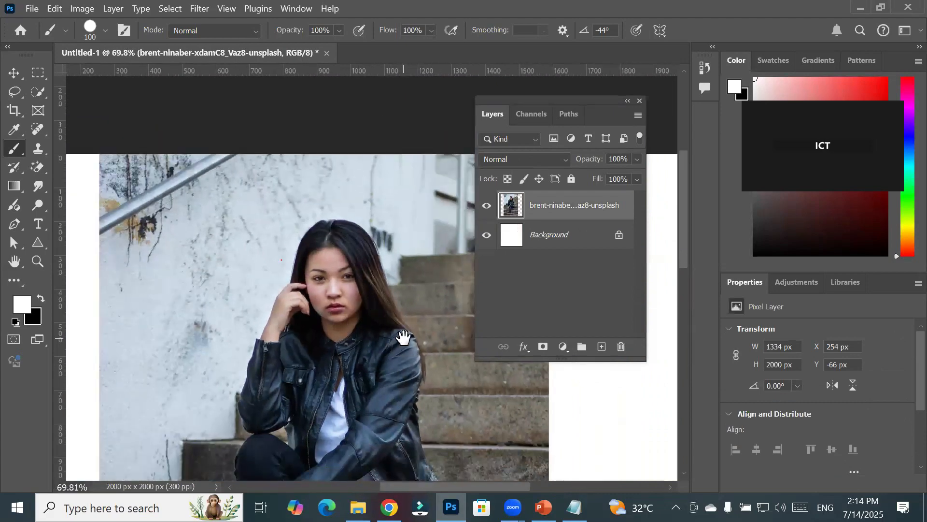
drag(403, 336, 343, 214)
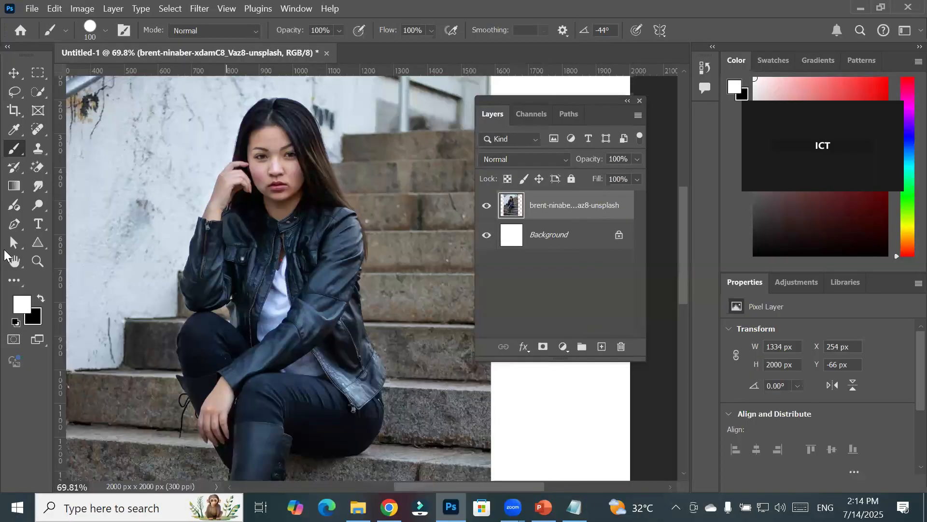
click(37, 223)
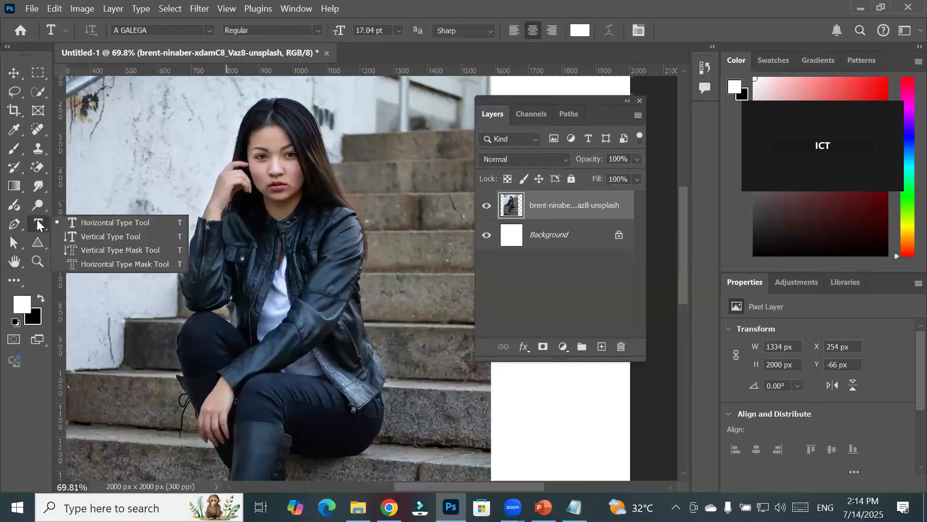
click(117, 250)
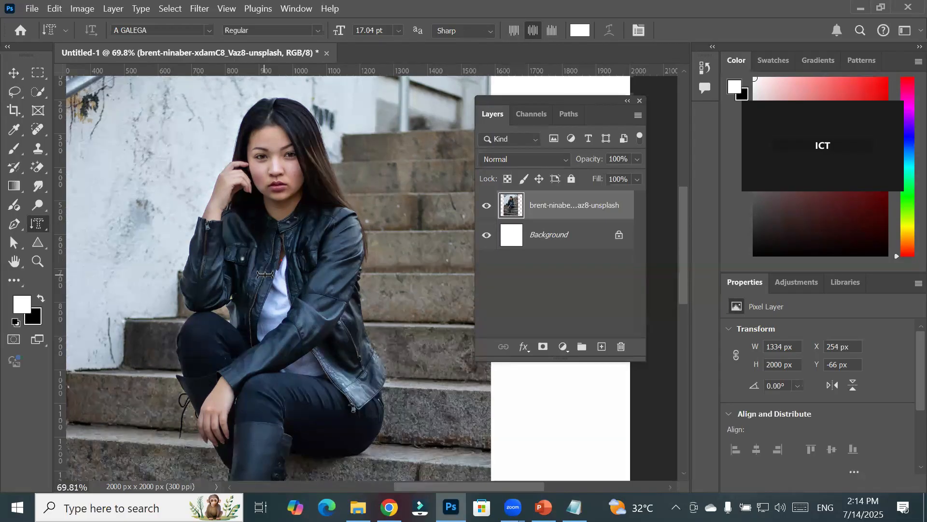
click(284, 278)
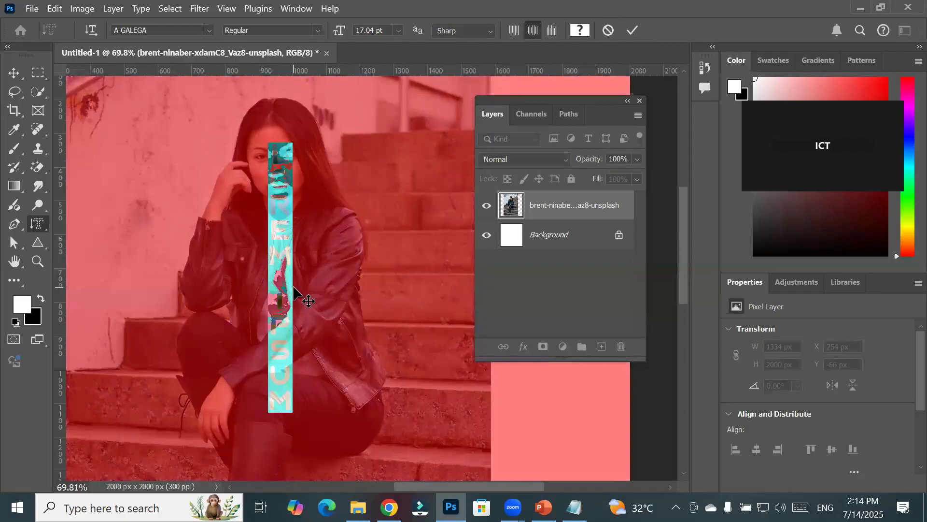
text(USER)
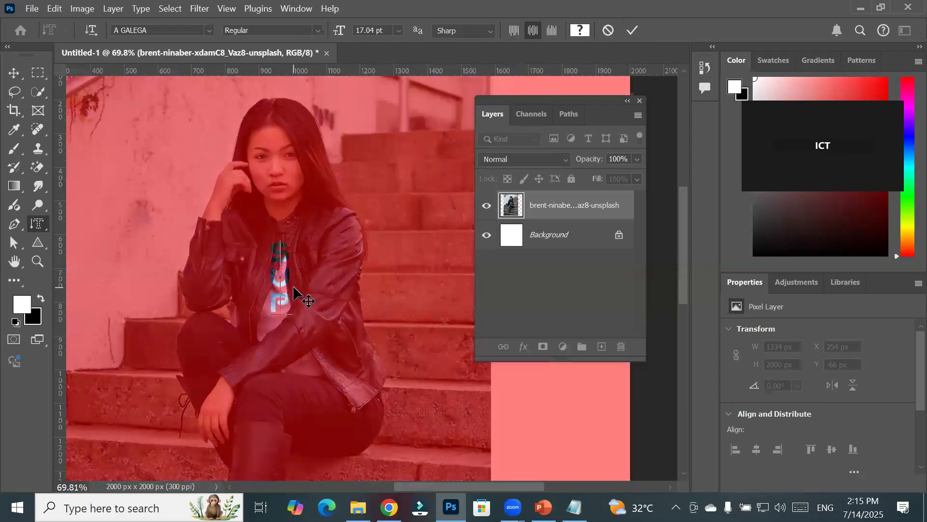
text( MOD)
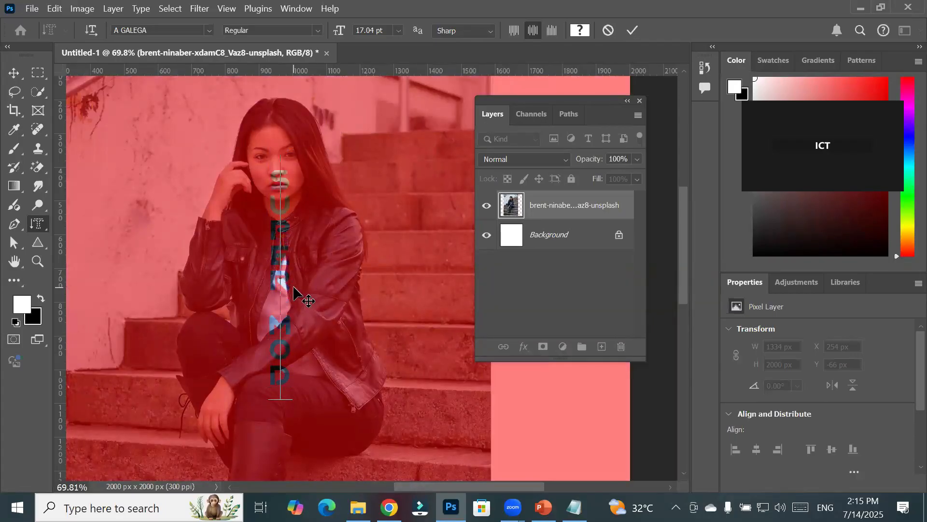
text(EL)
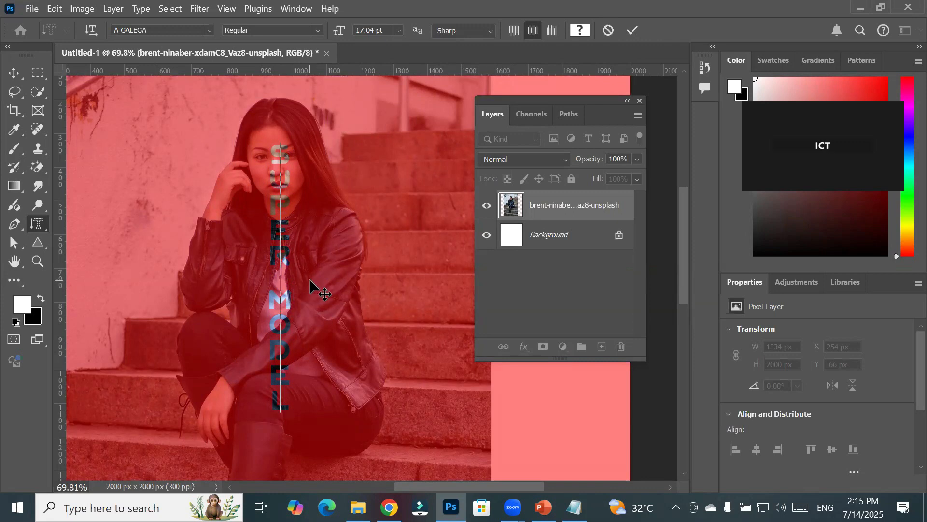
click(633, 31)
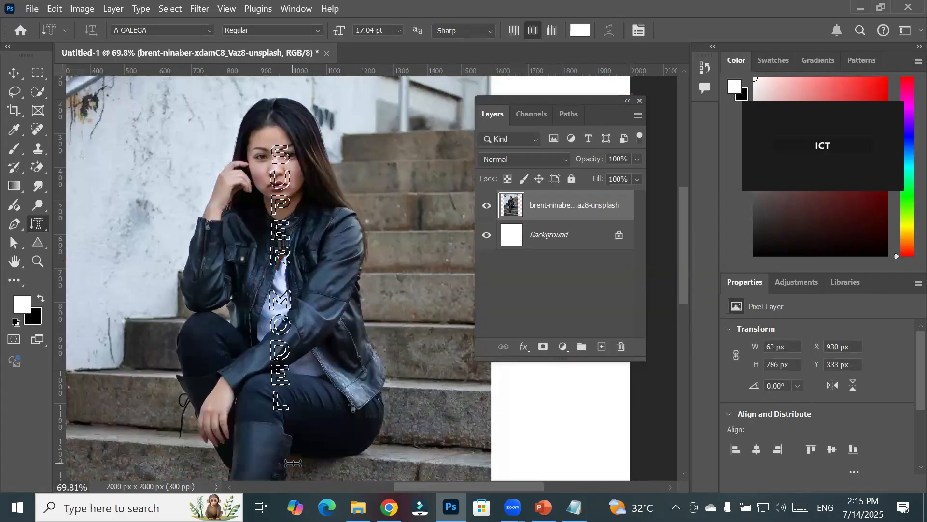
scroll(293, 218, up, 8)
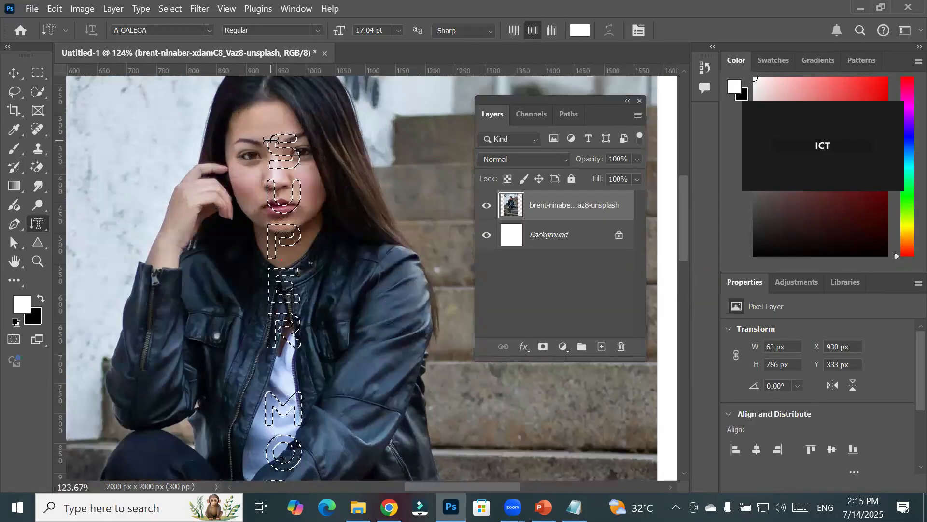
scroll(295, 137, up, 5)
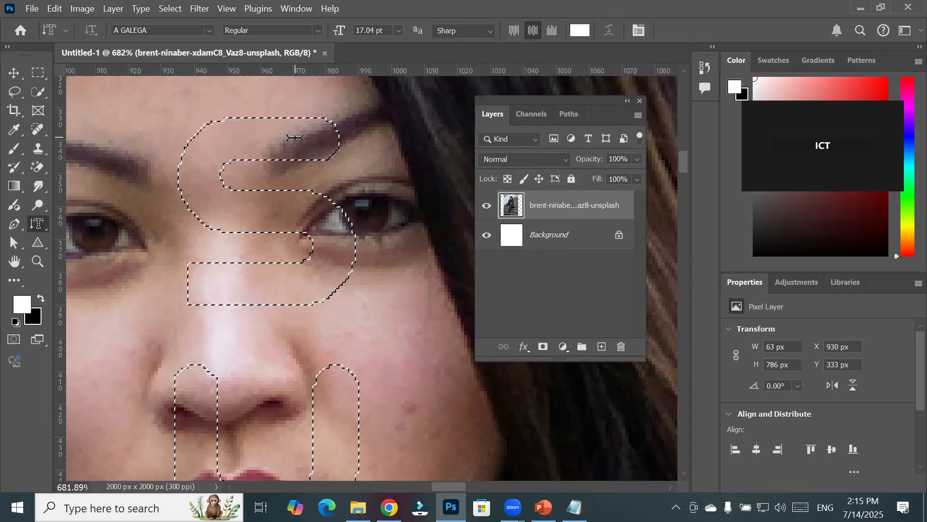
- Examine the vertical SUPER MODEL text selection over the portrait, along with the document's channels and paths
scroll(308, 288, down, 8)
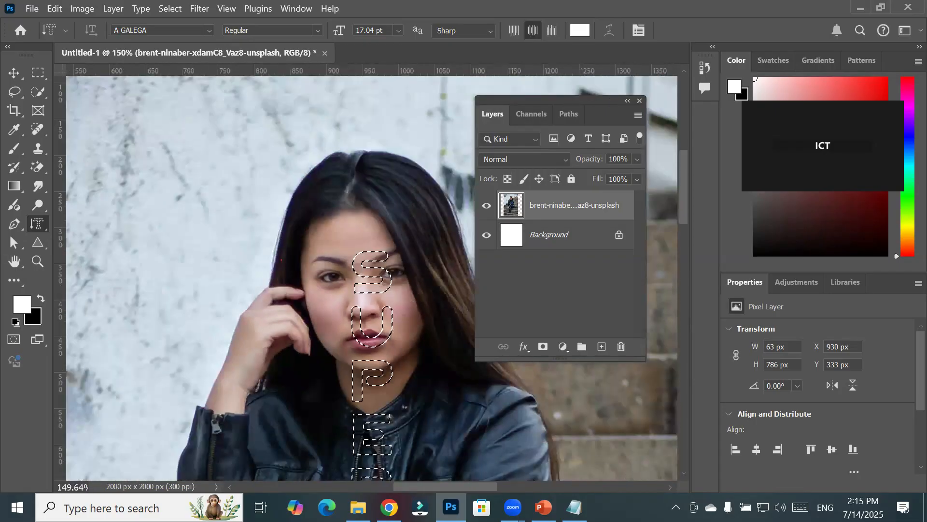
click(670, 487)
click(671, 486)
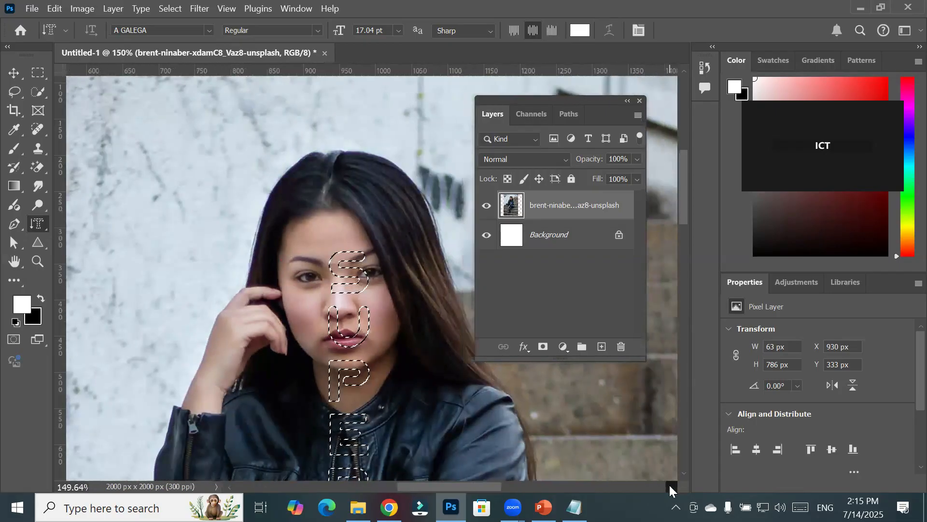
click(670, 487)
click(687, 474)
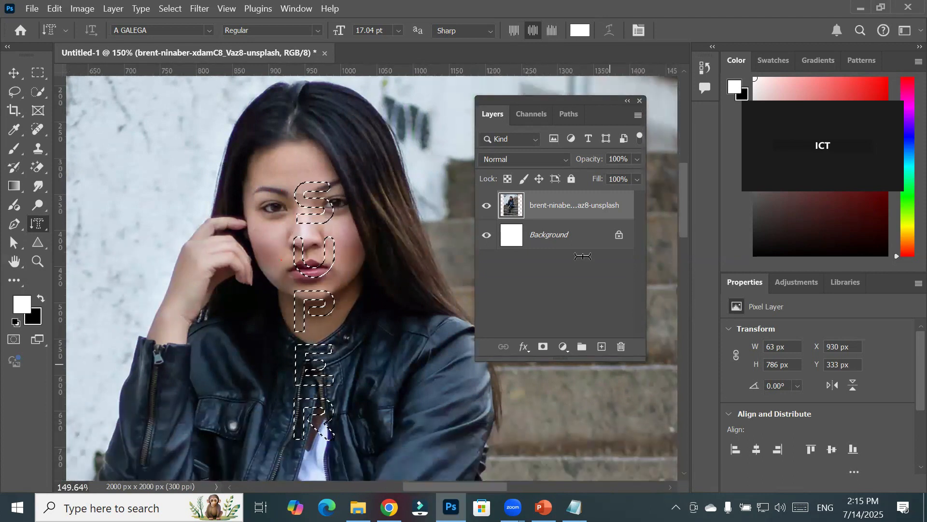
click(525, 115)
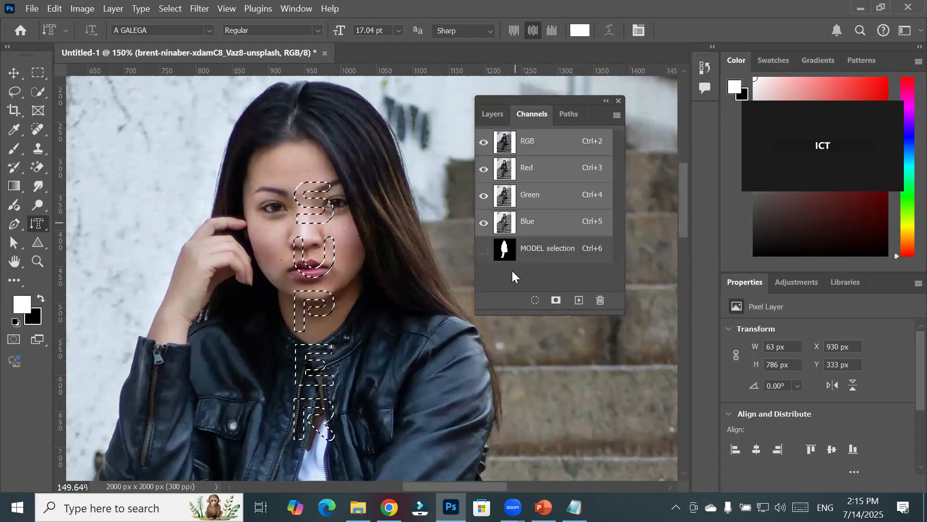
click(569, 113)
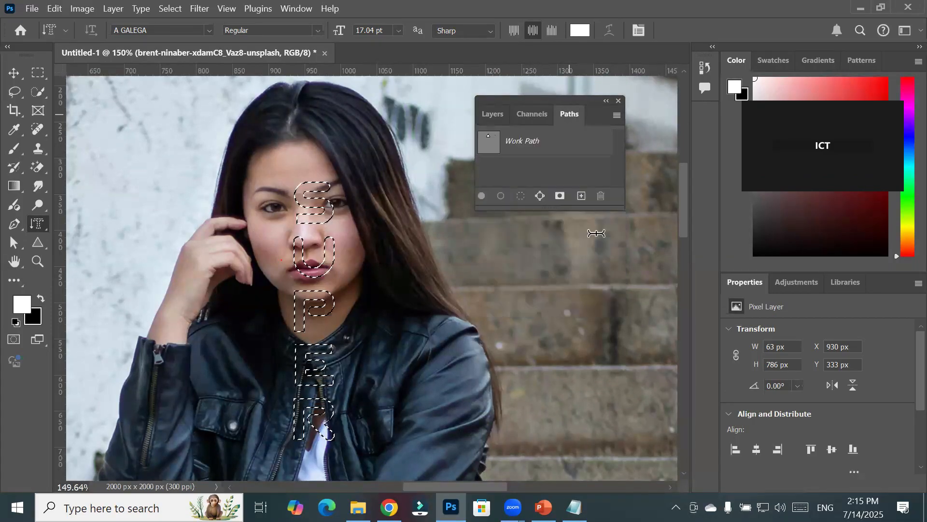
click(493, 115)
scroll(353, 390, down, 5)
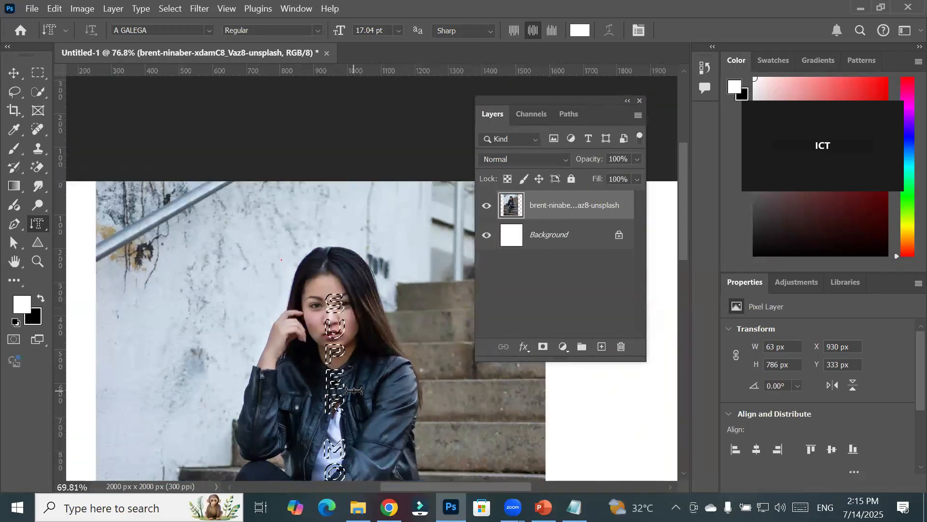
scroll(354, 389, down, 3)
drag(365, 317, 352, 248)
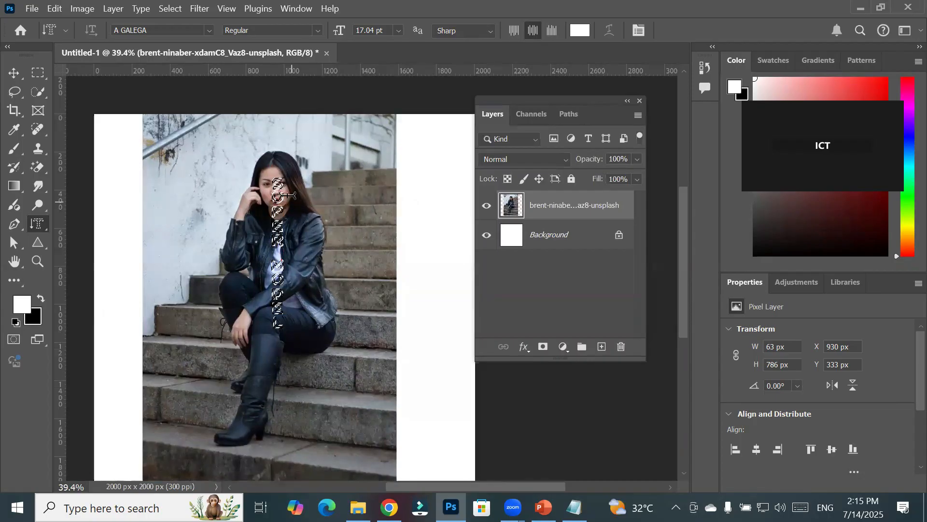
- Try to expand the text-shaped selection by 24 pixels
scroll(283, 166, up, 1)
scroll(292, 209, up, 3)
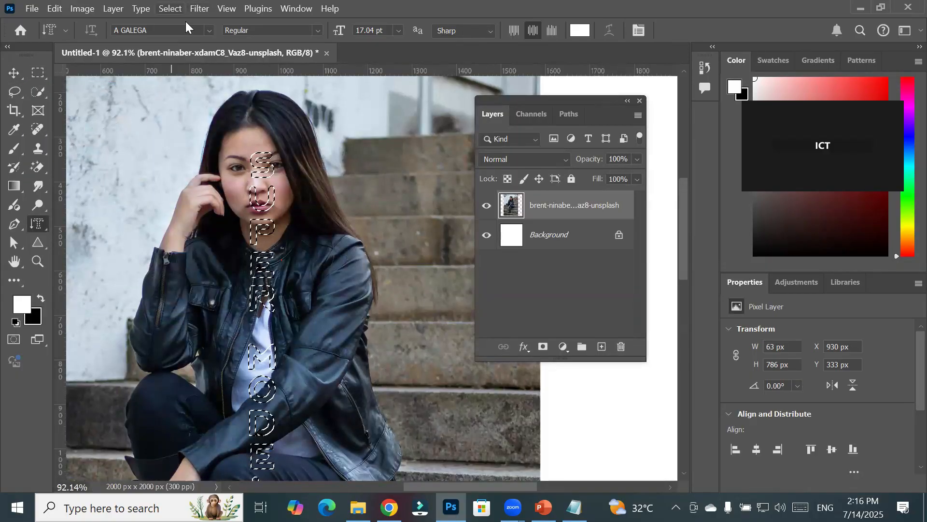
click(170, 8)
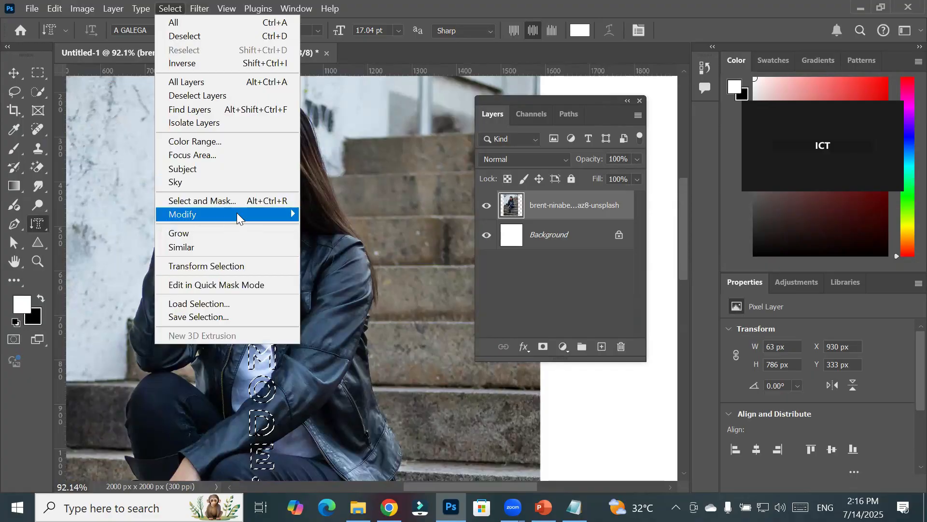
mouse_move(237, 215)
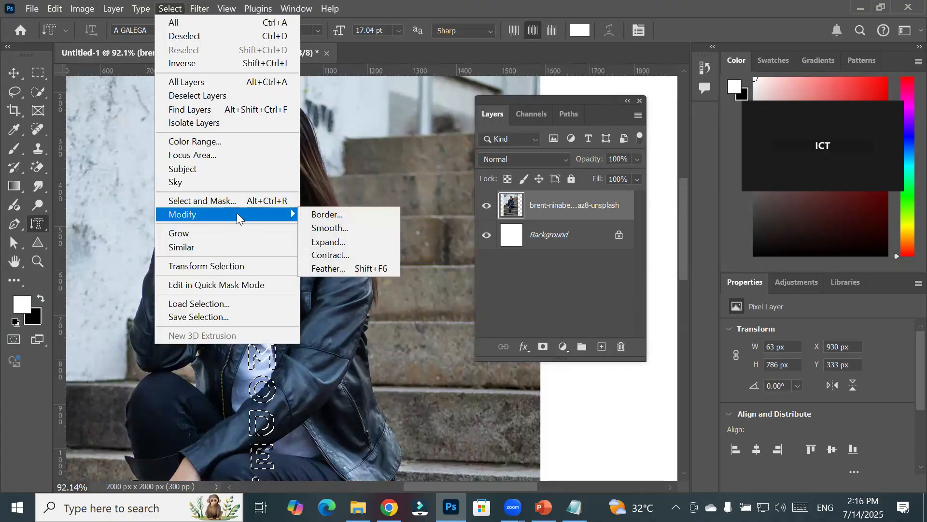
click(368, 240)
click(447, 156)
key(Up)
key(Up)
key(Up)
key(Up)
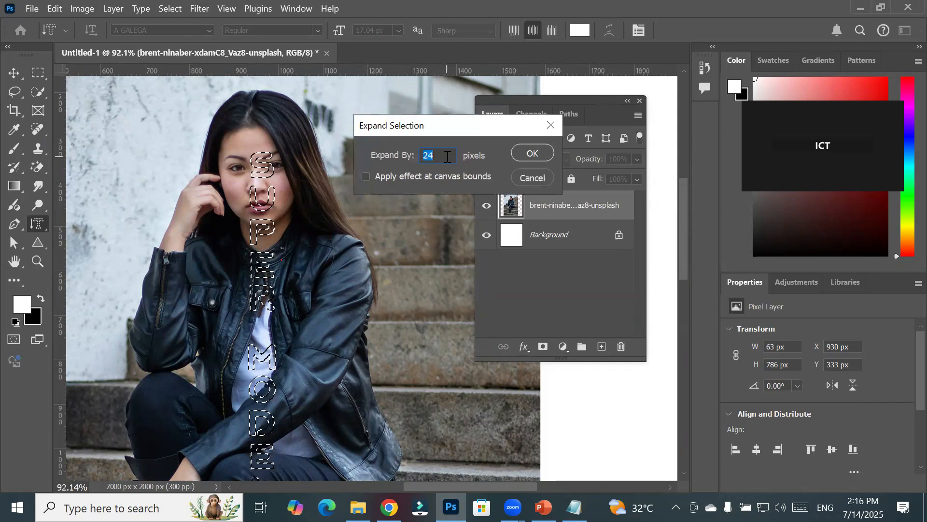
click(536, 157)
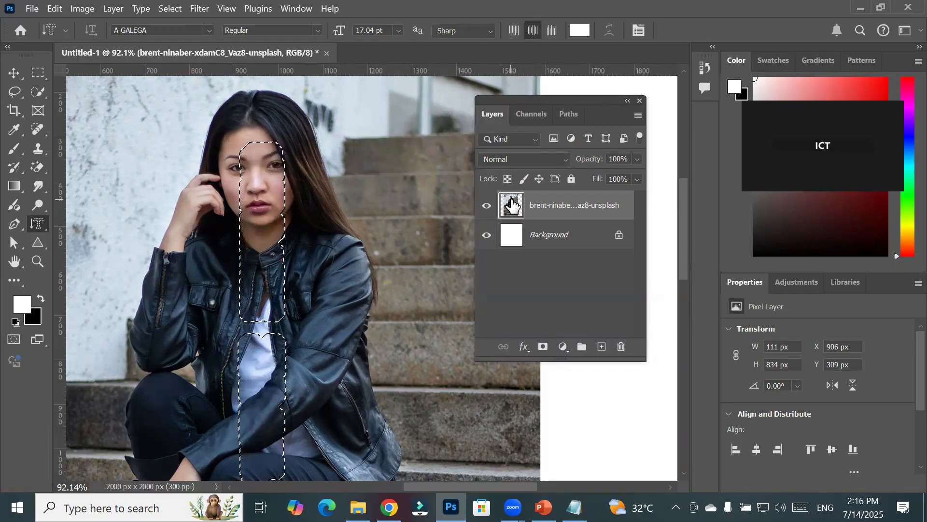
key(ctrl+z)
- Add two rectangular marquee areas to the text selection, one rising above the S and one covering the P's stem
scroll(304, 164, up, 2)
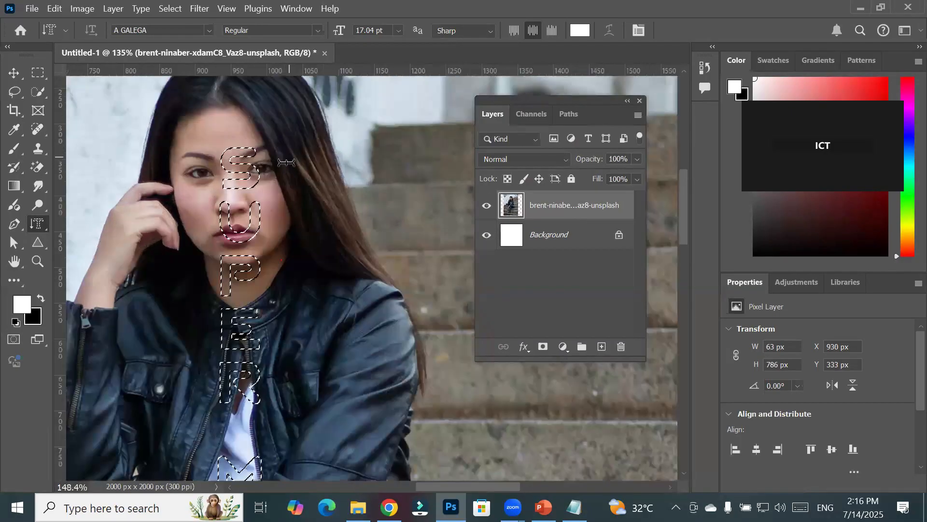
scroll(286, 163, up, 2)
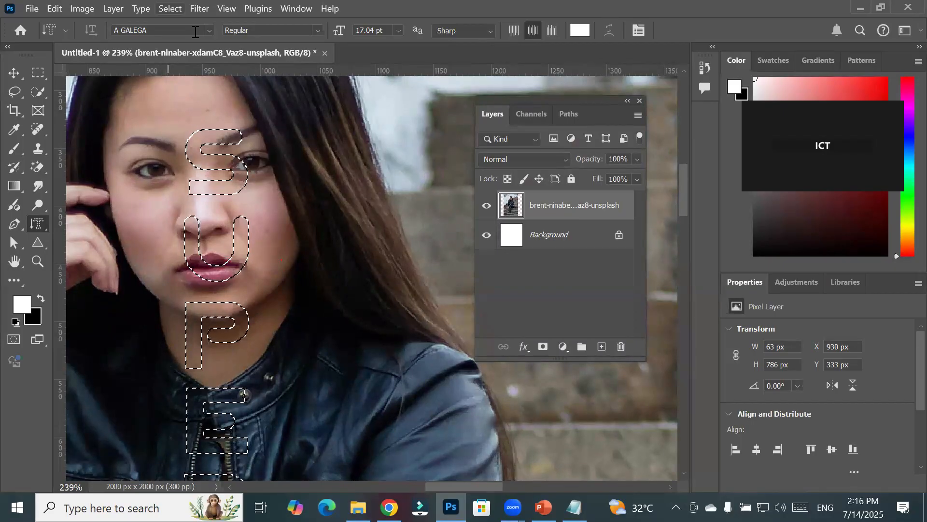
click(36, 75)
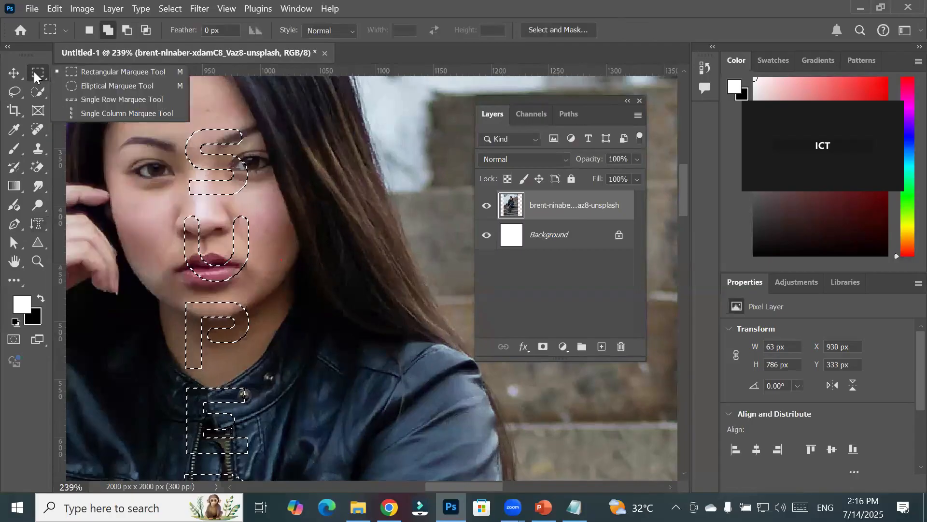
click(102, 31)
drag(202, 95, 233, 144)
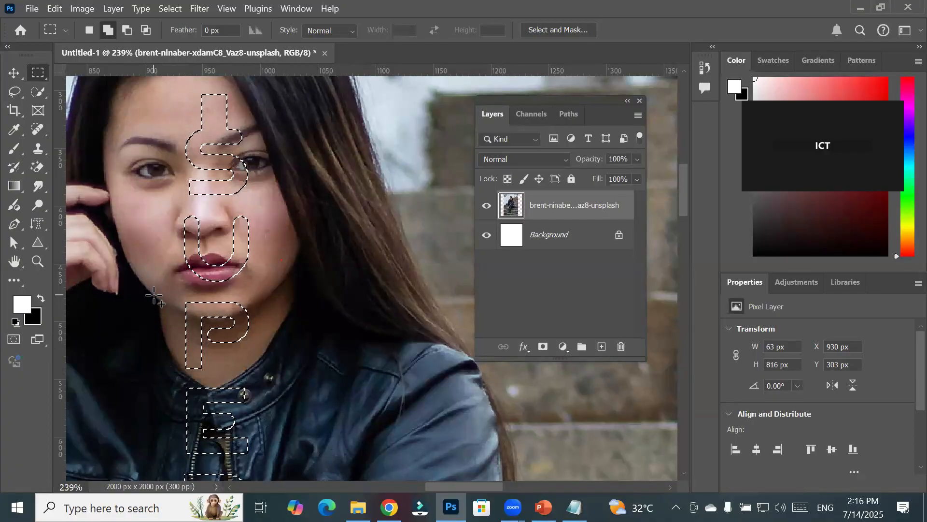
drag(188, 344, 203, 380)
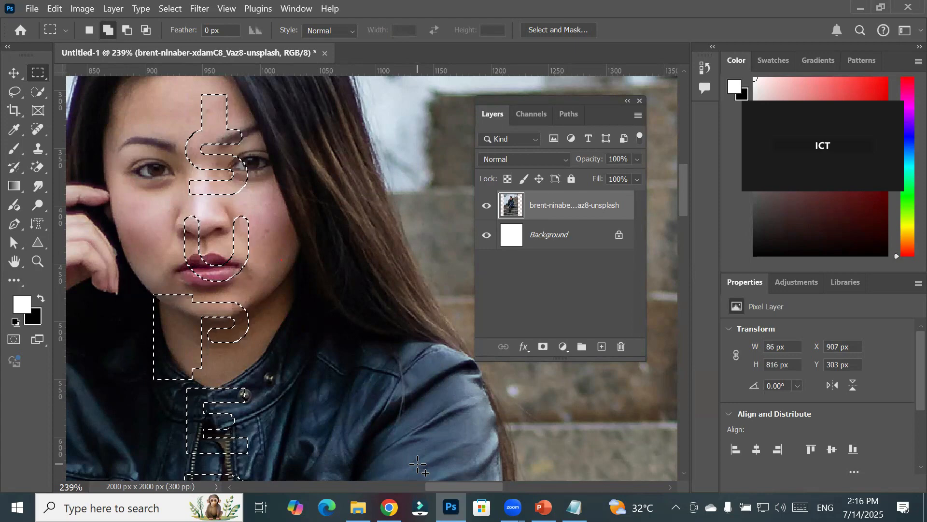
- Copy the selected part of the photo and create a new document from the Legal print preset, 8.5 x 14 in at 300 ppi
click(54, 9)
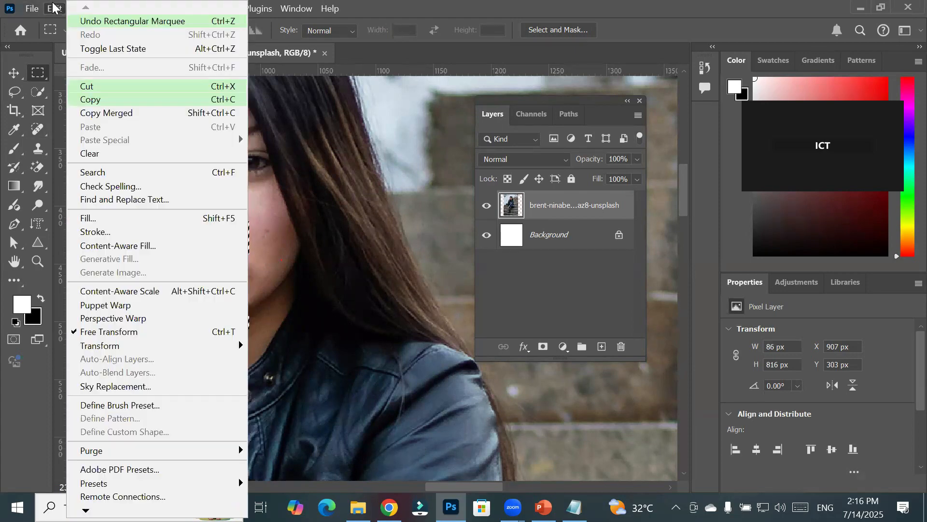
click(91, 105)
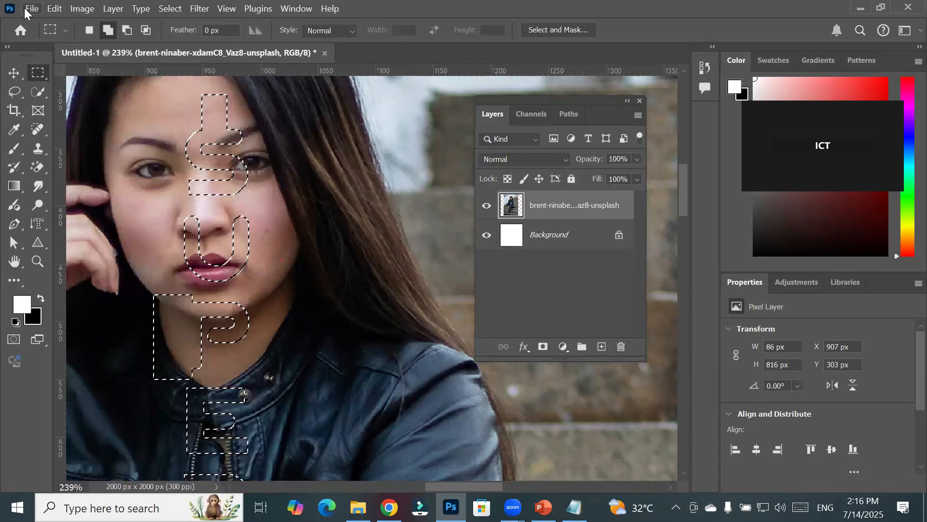
click(29, 8)
click(29, 21)
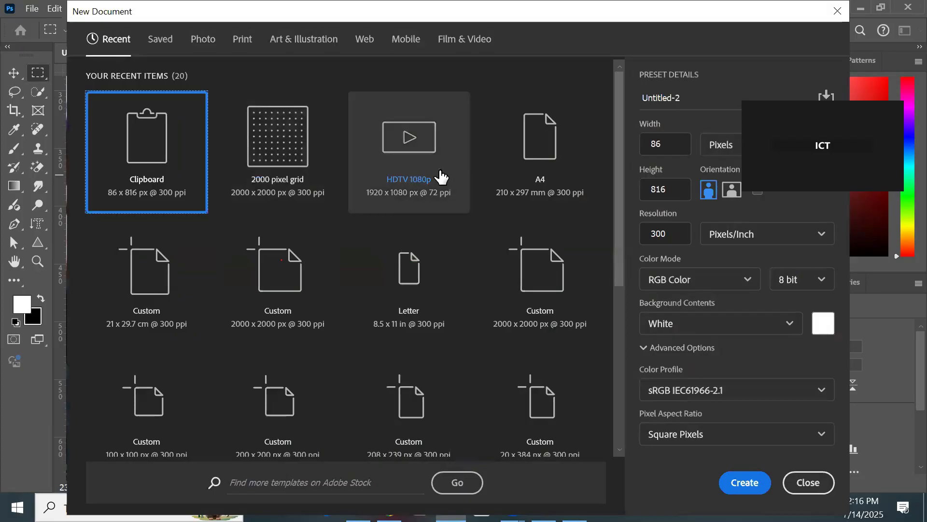
click(245, 42)
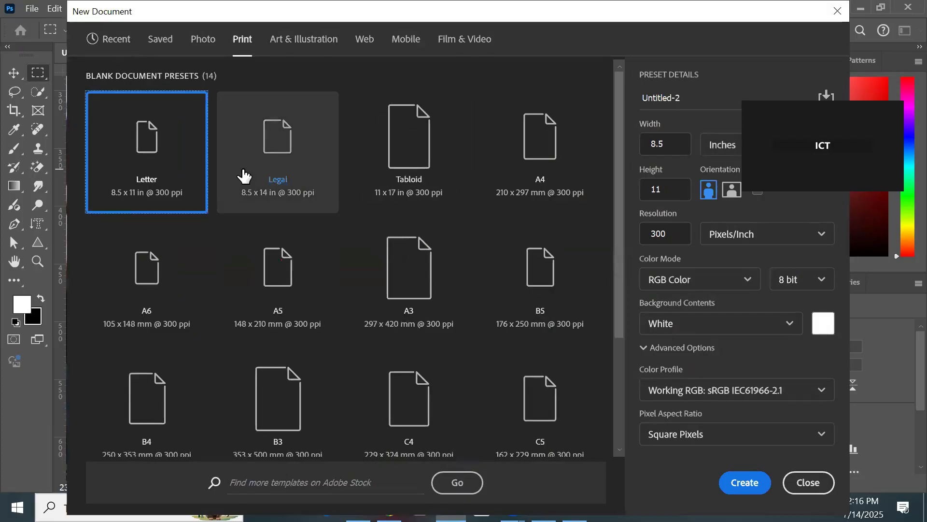
double_click(284, 154)
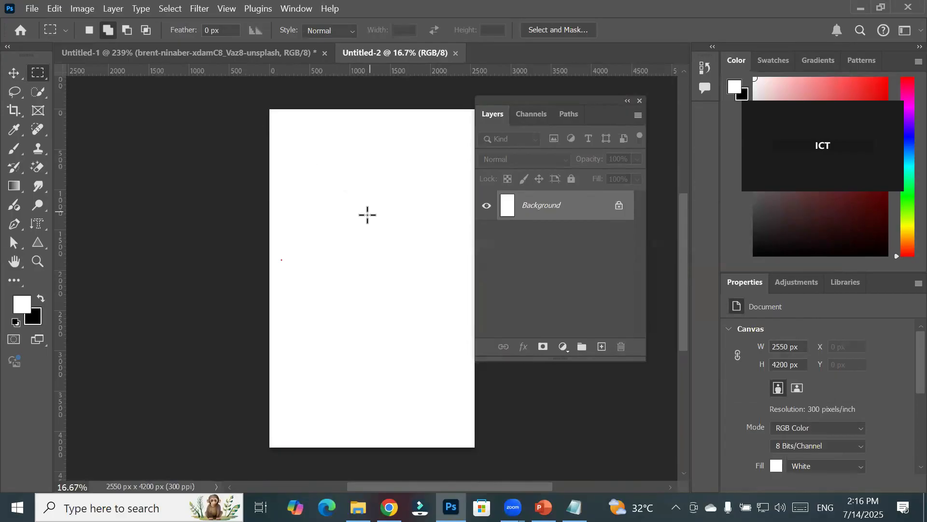
- Paste the copied photo-filled lettering into the new Legal document
click(54, 8)
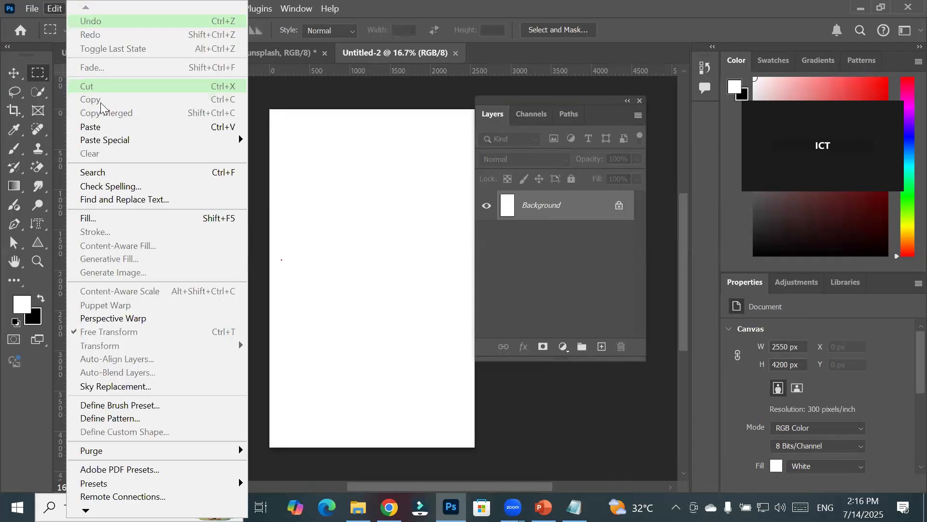
click(97, 128)
scroll(381, 261, up, 5)
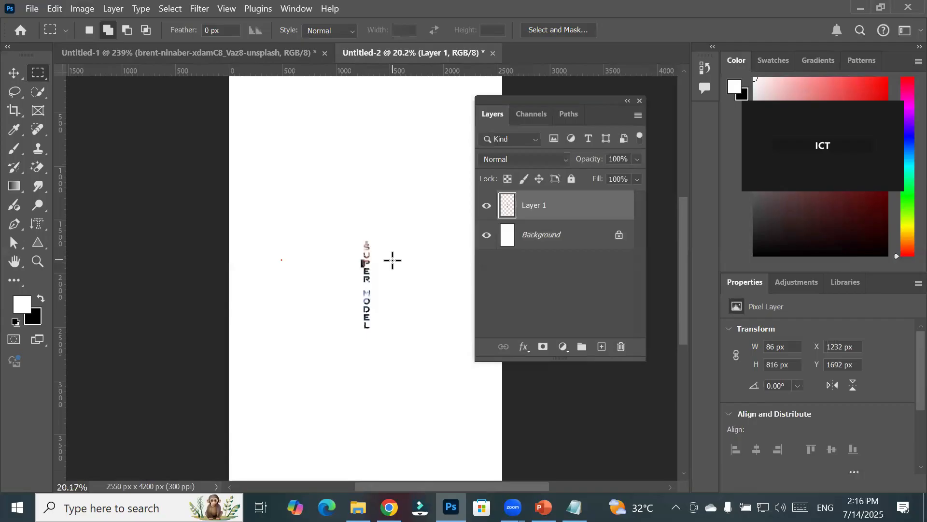
- Inspect the pasted lettering closely, especially the rectangular areas added at the S and the P
scroll(357, 263, up, 8)
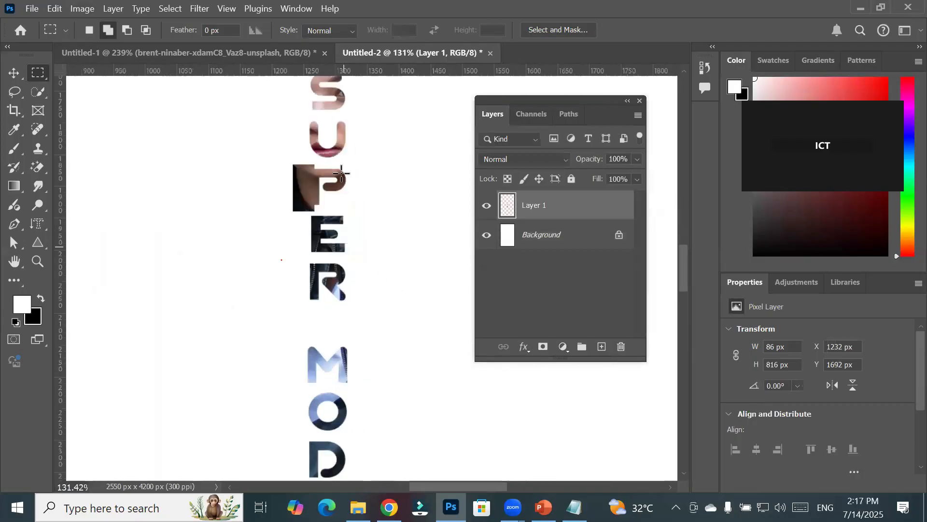
scroll(345, 227, up, 3)
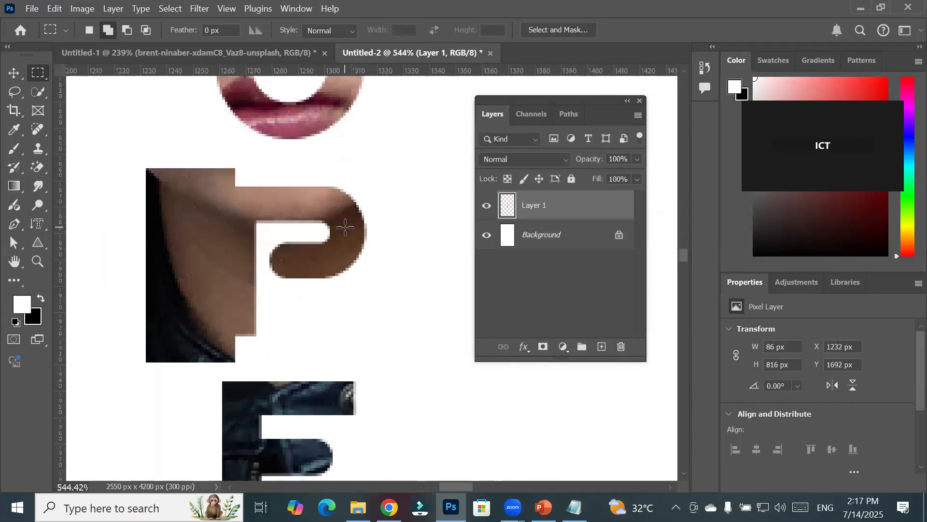
scroll(345, 227, down, 10)
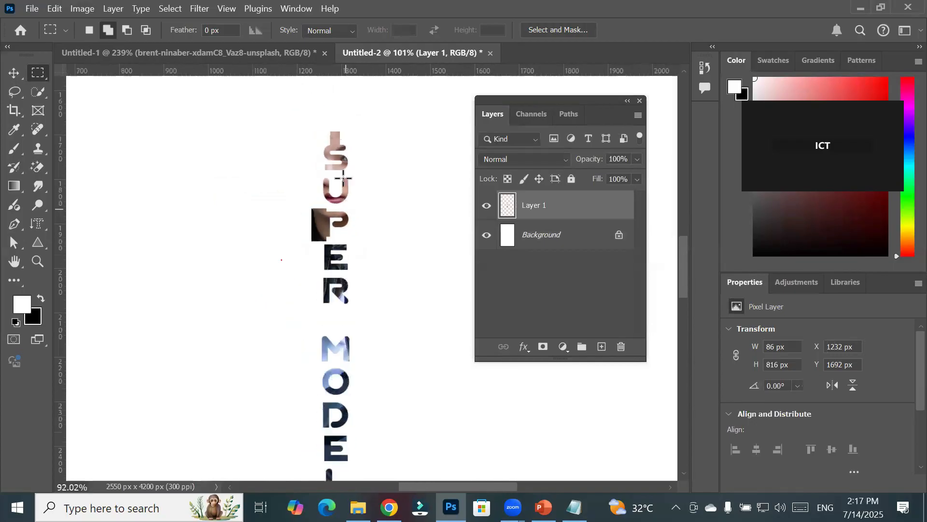
scroll(345, 129, up, 7)
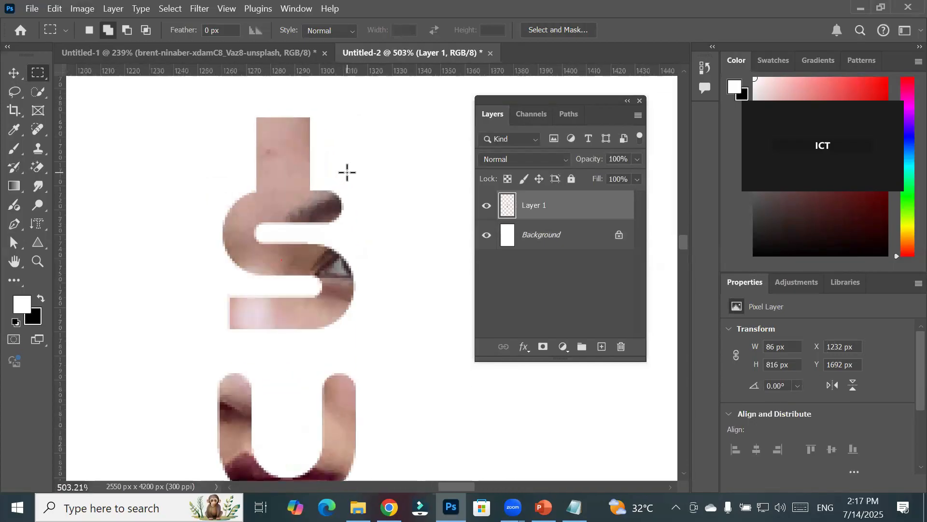
scroll(331, 265, up, 3)
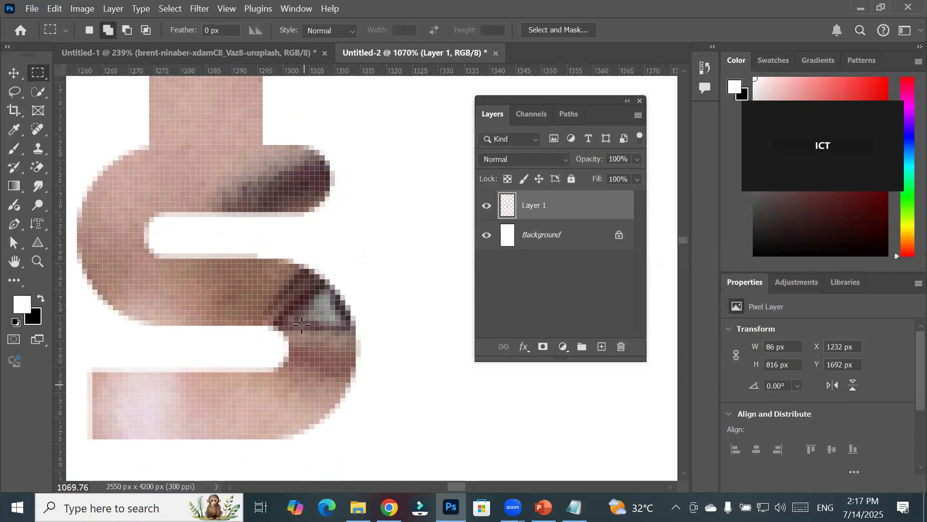
scroll(305, 333, down, 10)
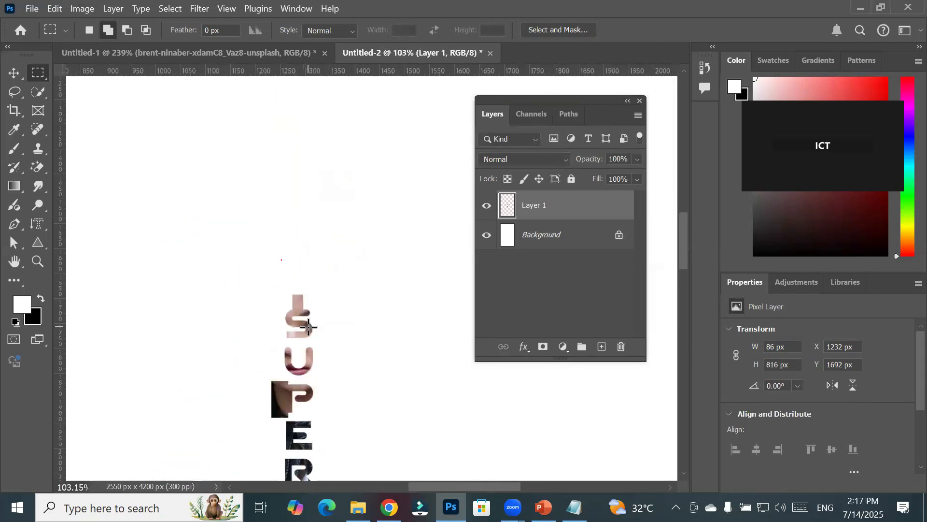
scroll(317, 342, down, 2)
scroll(334, 403, up, 4)
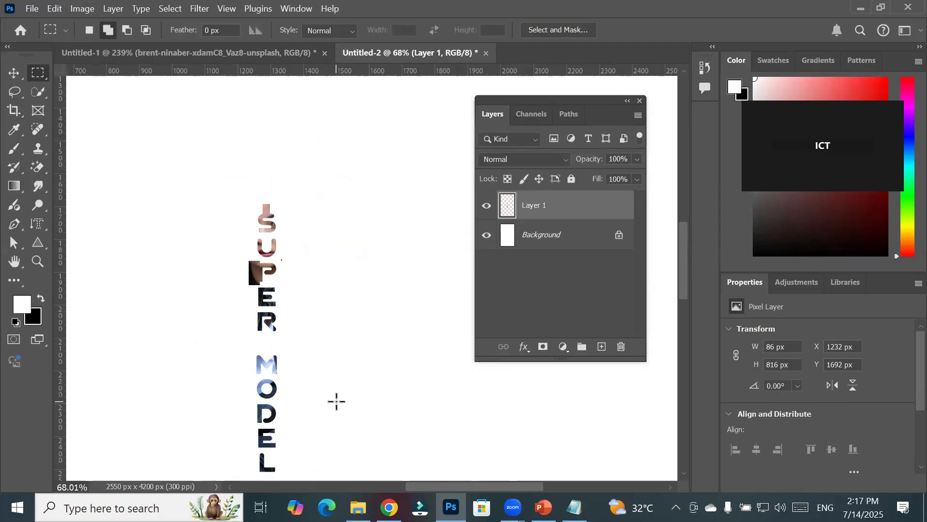
- In the Untitled-1 document, copy the selected area to a new layer with Layer Via Copy and hide the original photo layer
click(144, 53)
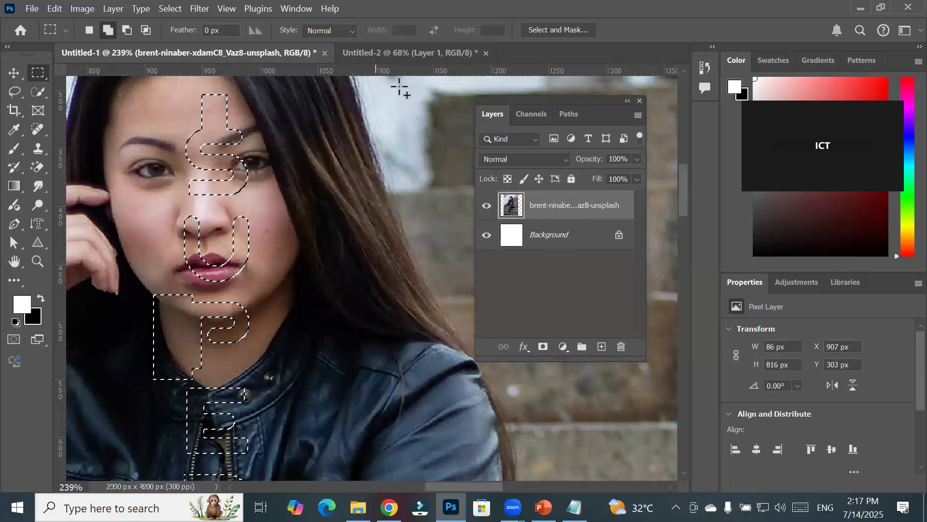
click(111, 7)
mouse_move(285, 21)
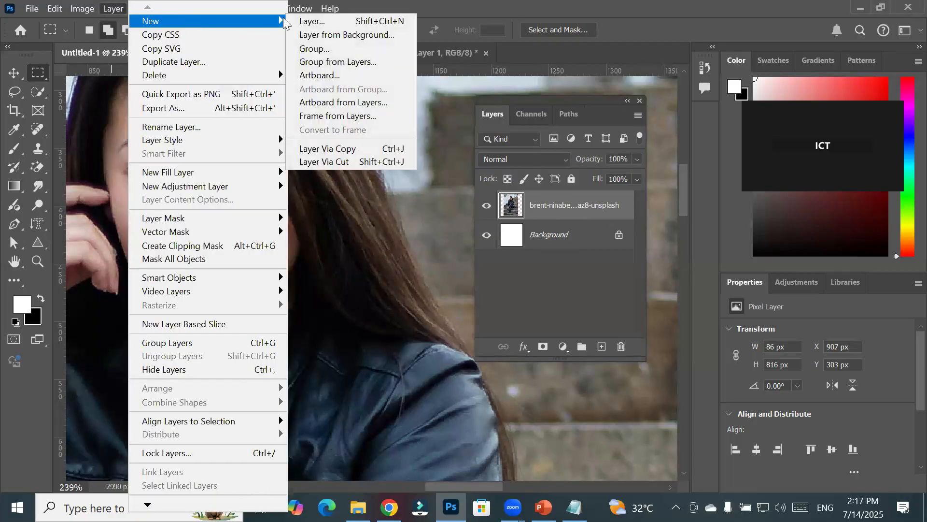
click(337, 150)
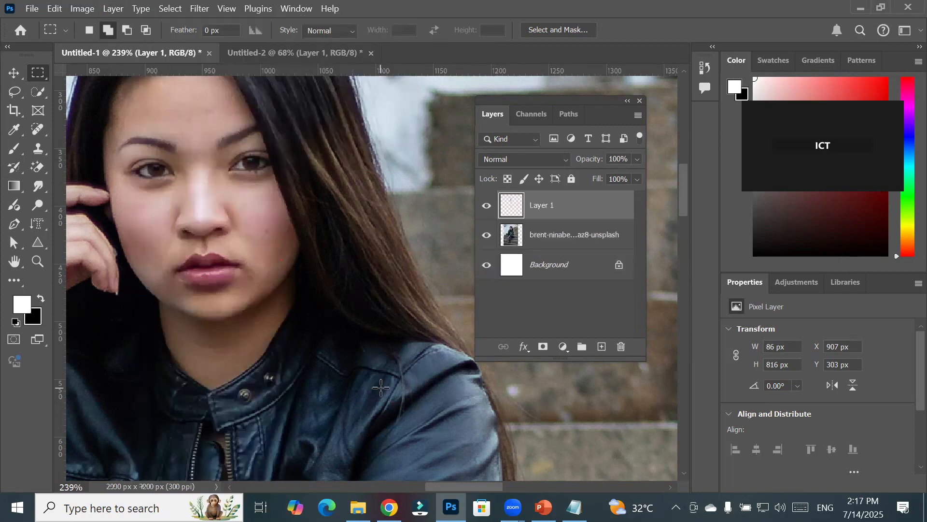
click(486, 236)
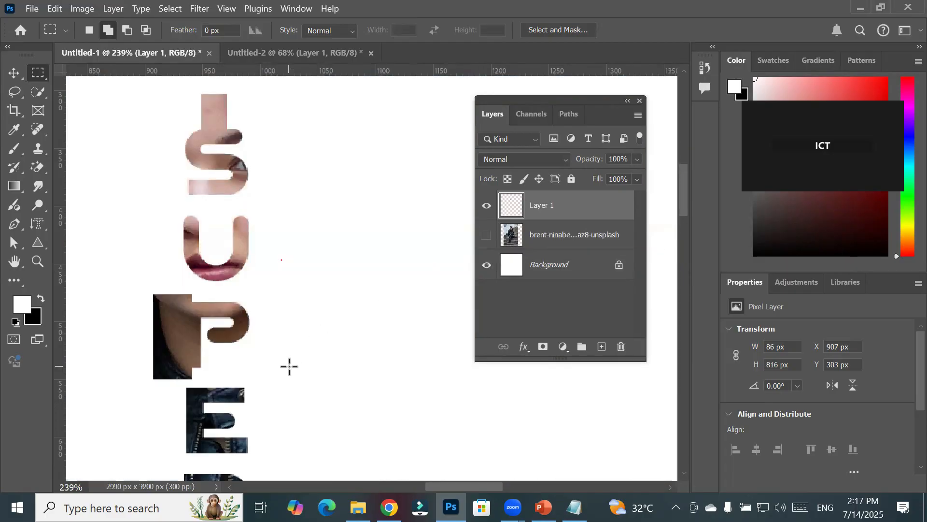
- Enlarge the photo-filled lettering on Layer 1 to about 663% width and 198% height, and inspect its stretched letters
scroll(288, 360, down, 6)
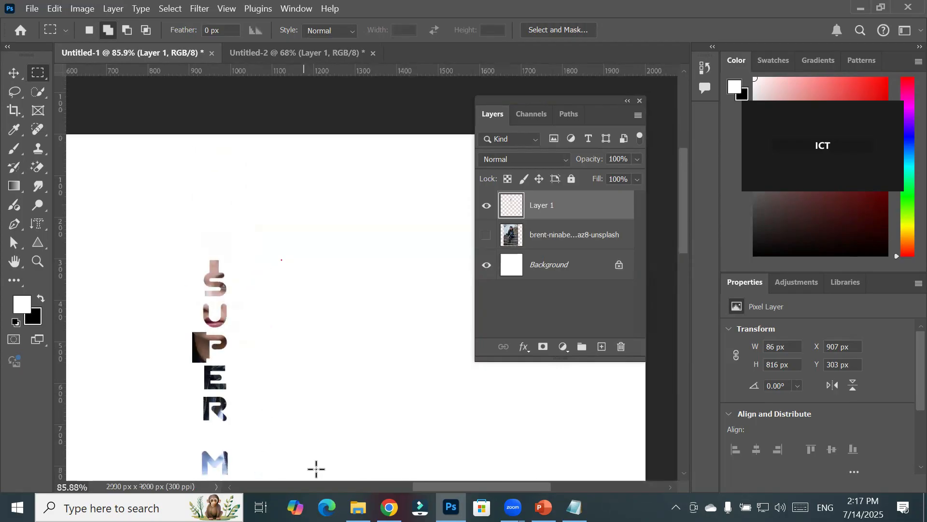
scroll(224, 431, up, 2)
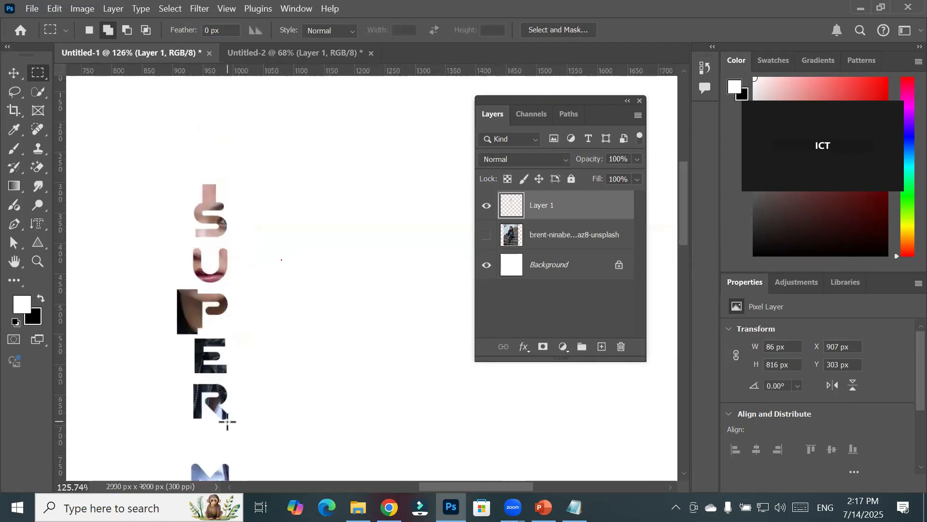
click(14, 73)
drag(228, 182, 401, 62)
scroll(418, 349, down, 3)
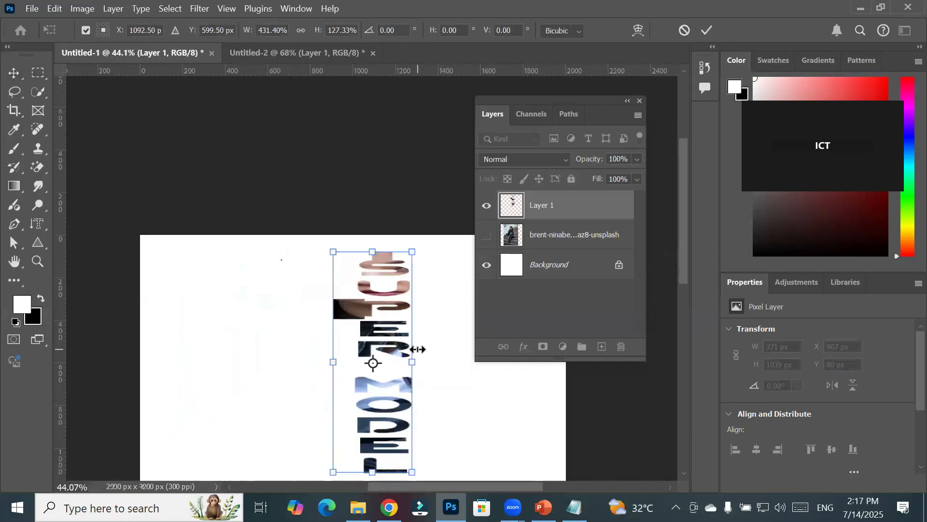
scroll(418, 349, down, 2)
drag(349, 438, 327, 471)
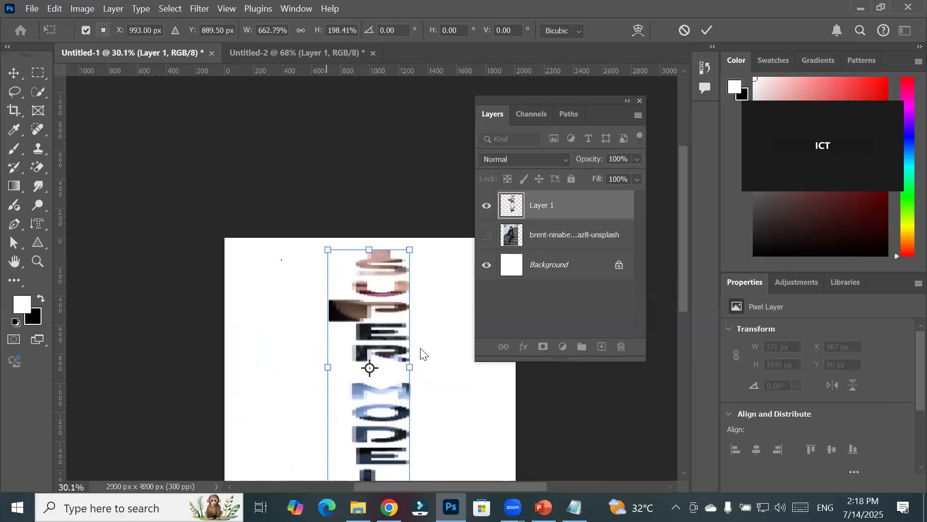
scroll(251, 118, up, 4)
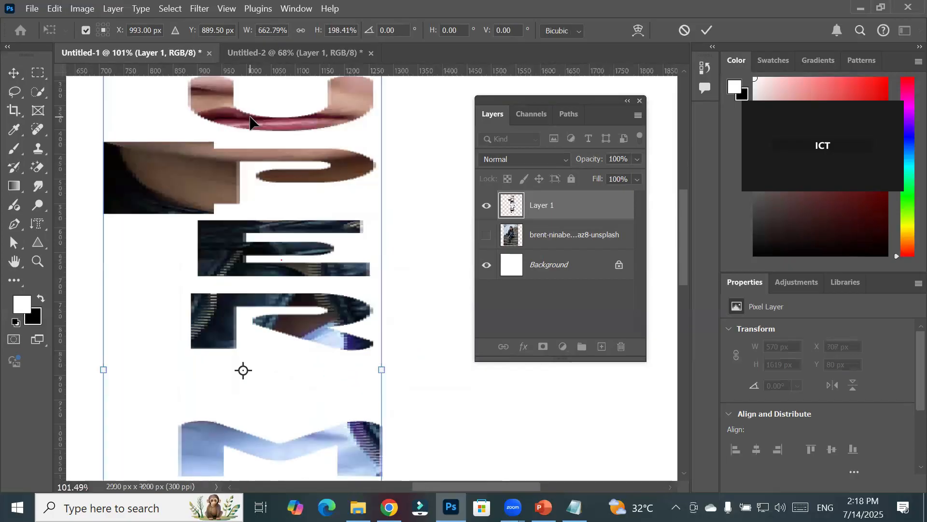
scroll(259, 144, down, 4)
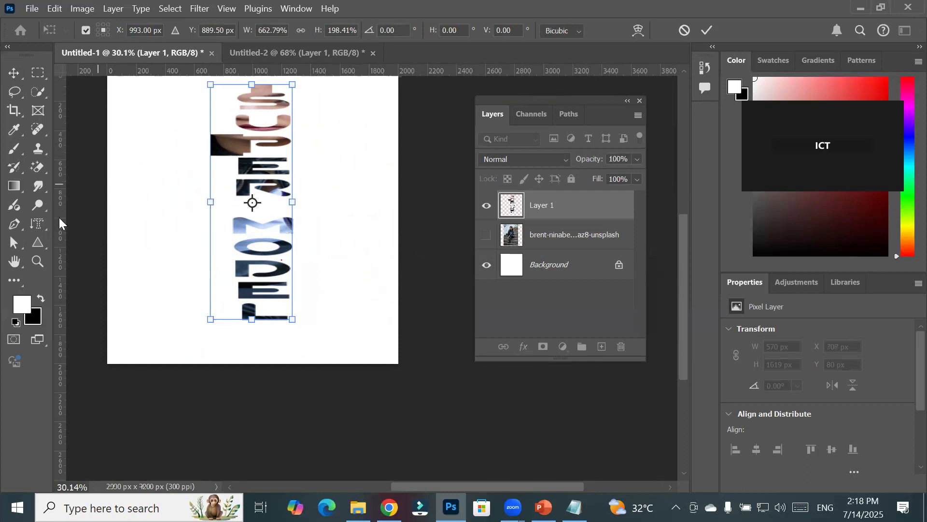
- Undo the lettering's enlargement and the hiding of the photo layer, and delete Layer 1
click(40, 225)
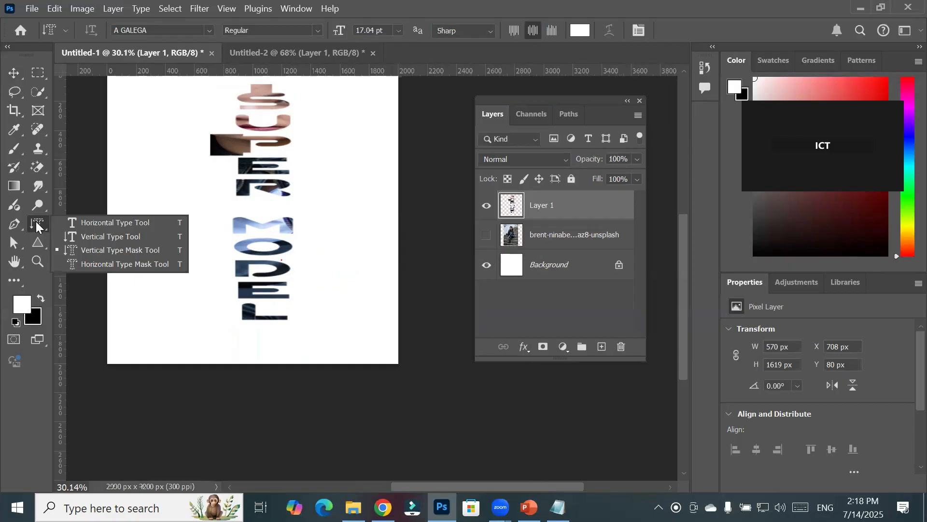
key(ctrl+z)
key(ctrl+z)
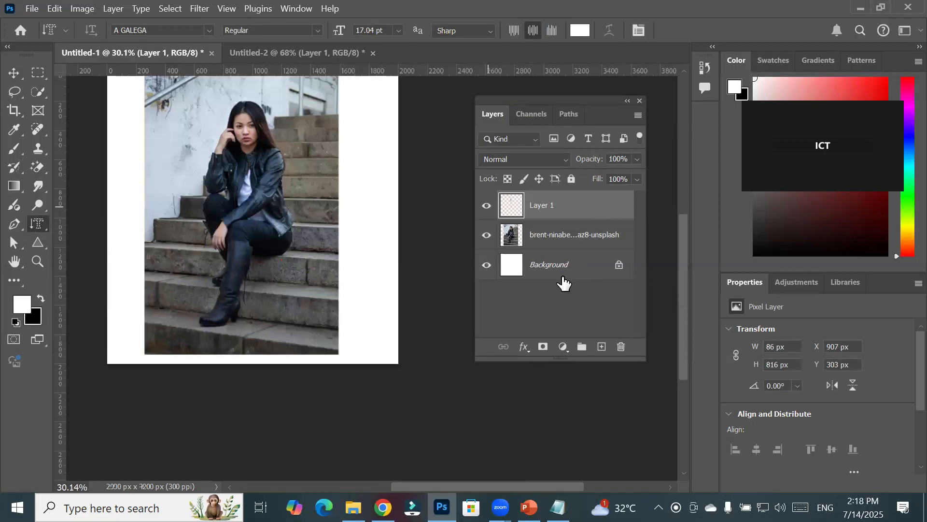
click(538, 236)
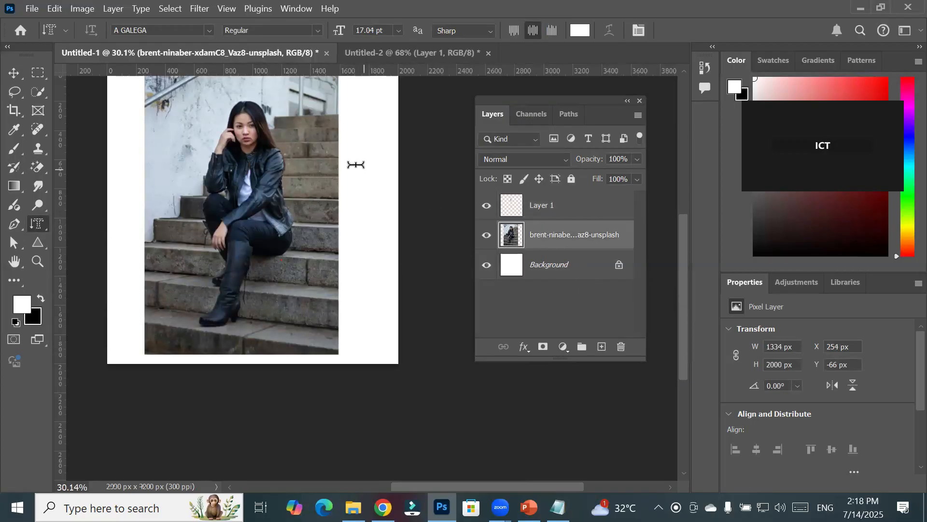
click(543, 211)
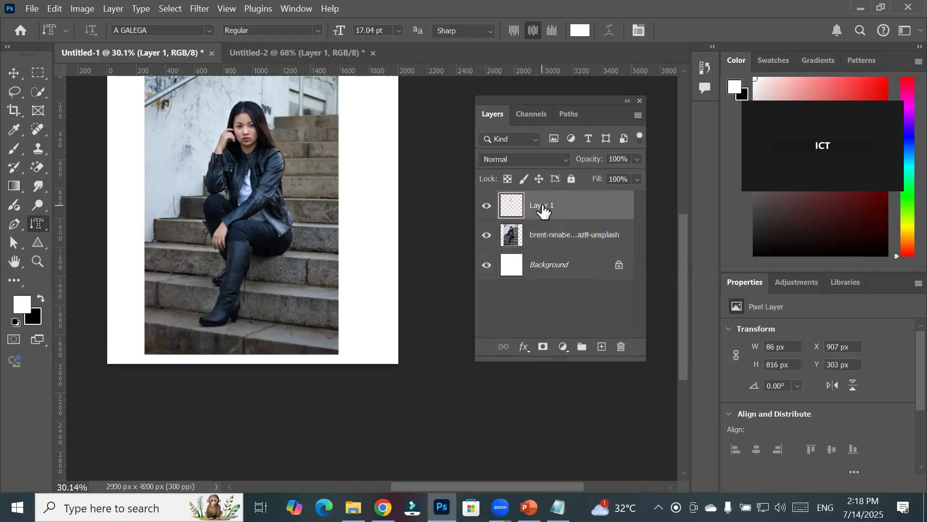
drag(548, 213, 621, 346)
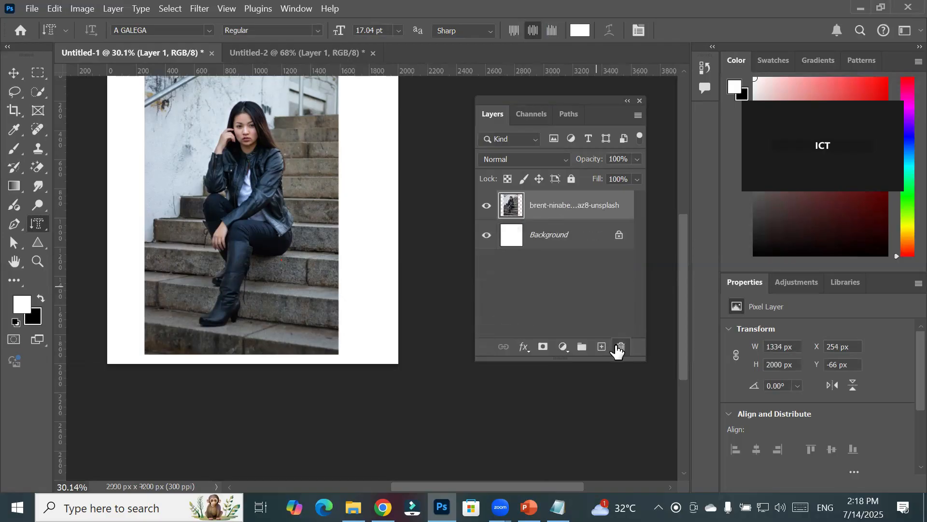
- Delete the portrait photo layer and undo the deletion
click(621, 347)
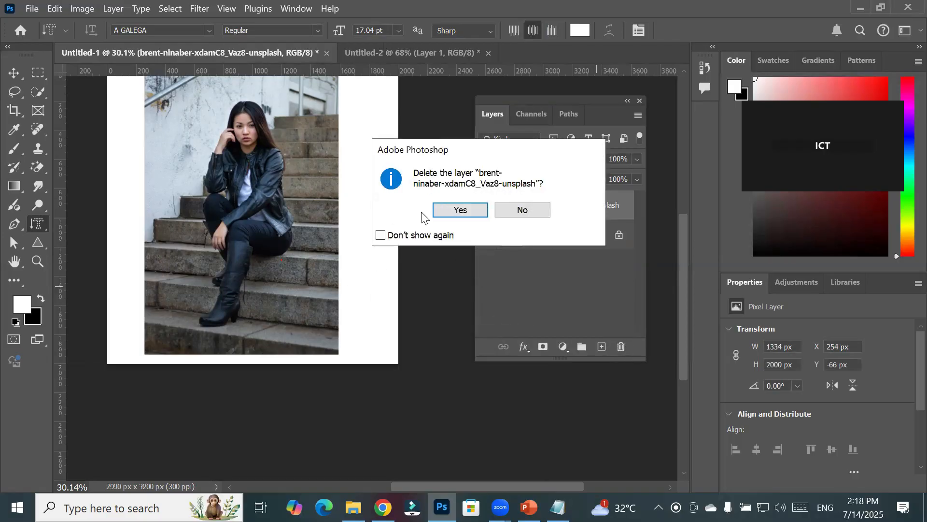
click(454, 210)
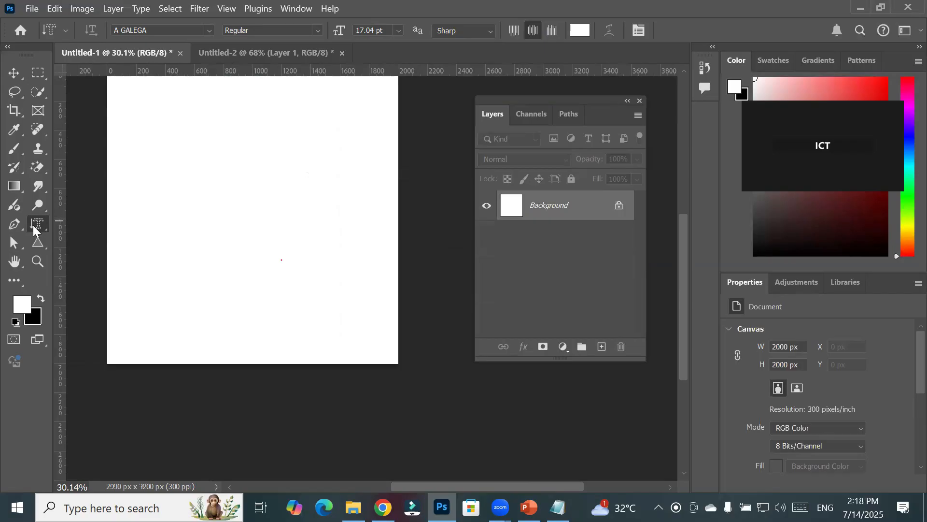
click(33, 225)
click(432, 293)
key(ctrl+z)
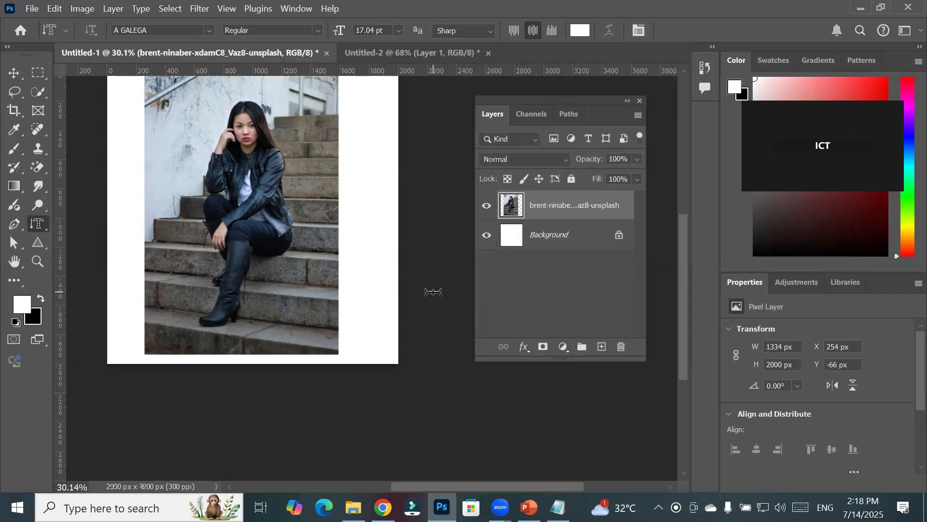
- Create a vertical type mask selection reading FASHION MAGZINE down the middle of the portrait photo
click(37, 224)
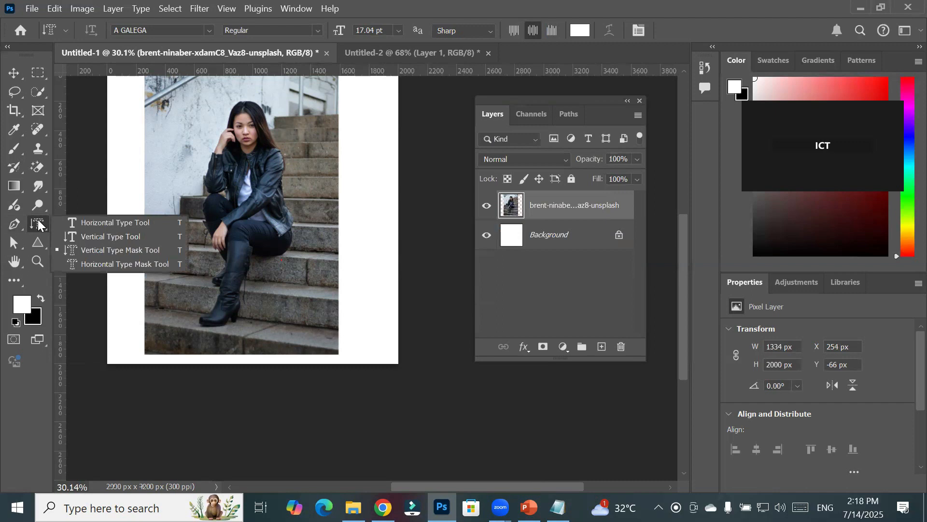
click(90, 251)
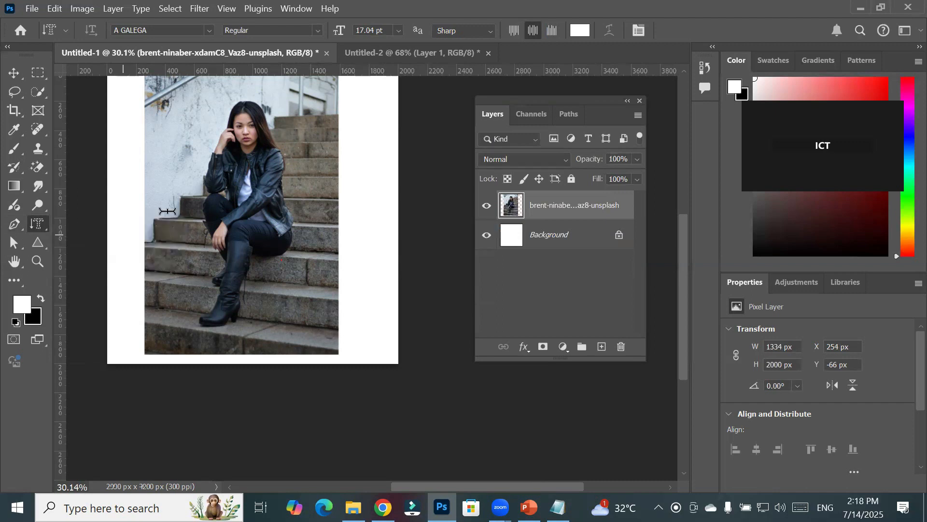
click(245, 198)
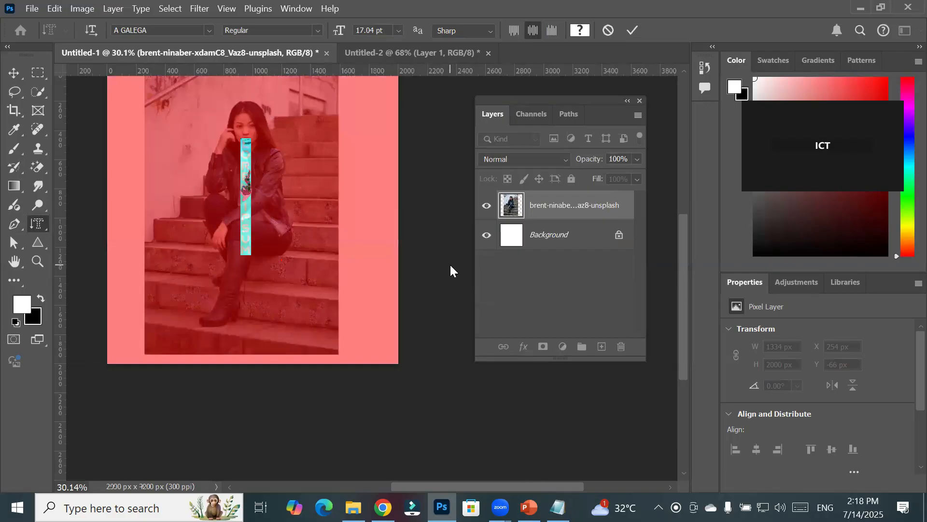
key(BackSpace)
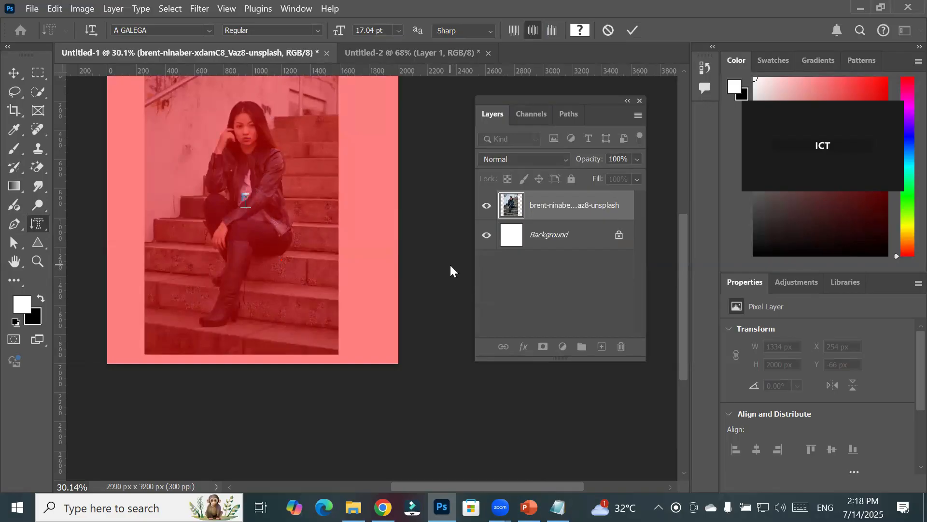
text(eent)
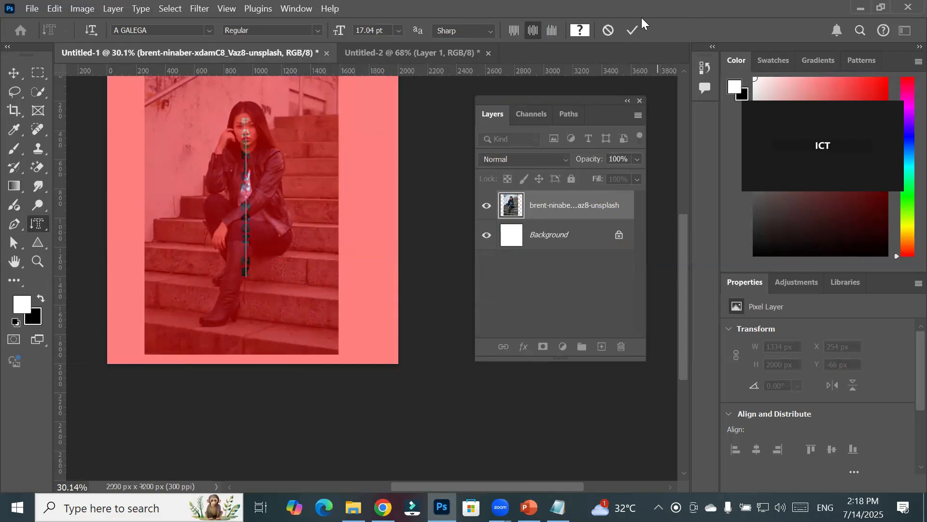
click(626, 31)
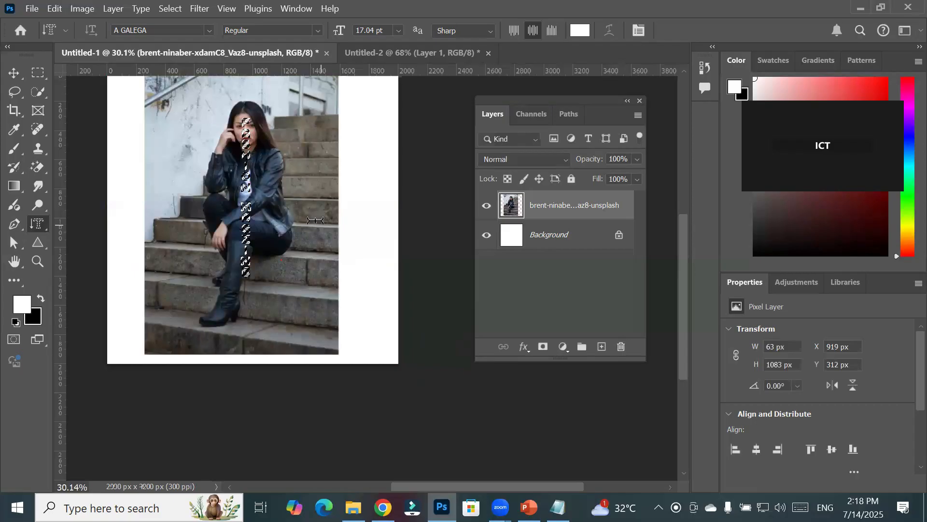
- Add a Solid Color fill layer from the FASHION MAGZINE selection and pick red e60c0c for it
scroll(261, 124, up, 5)
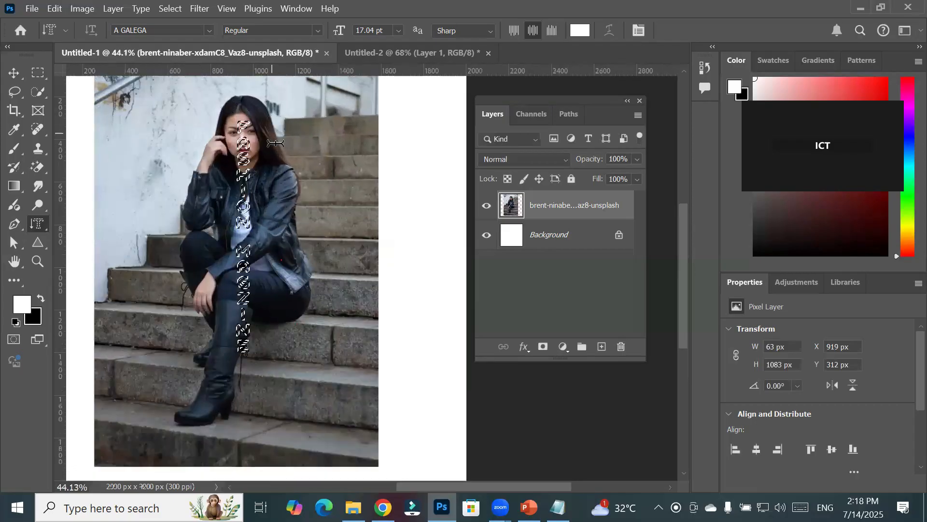
scroll(261, 193, up, 8)
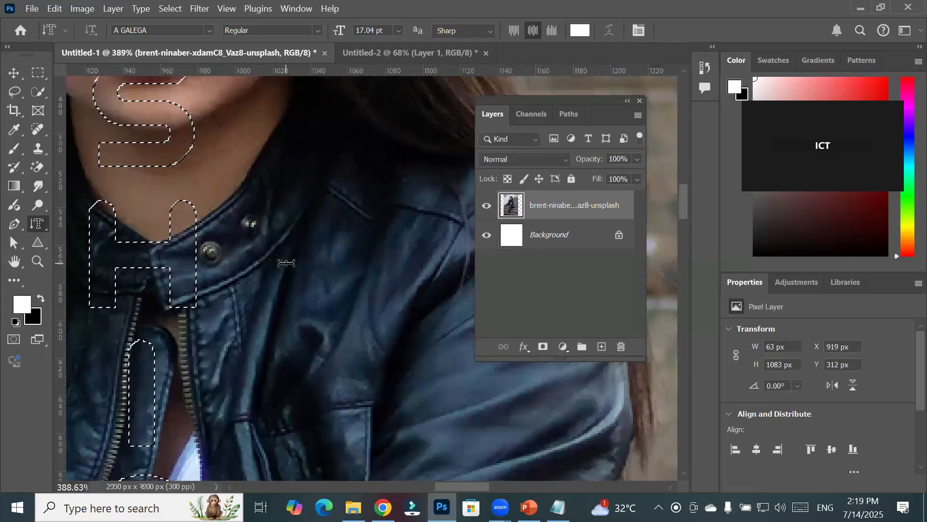
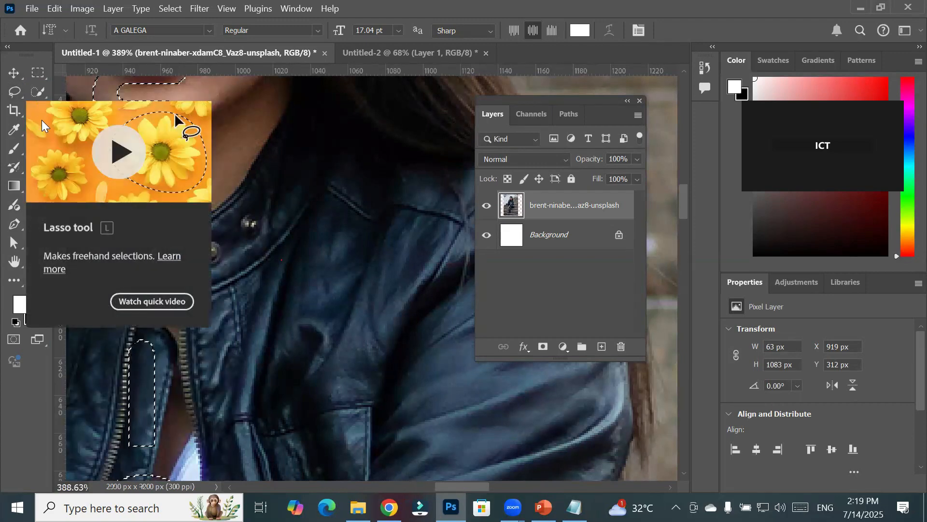
scroll(361, 163, down, 6)
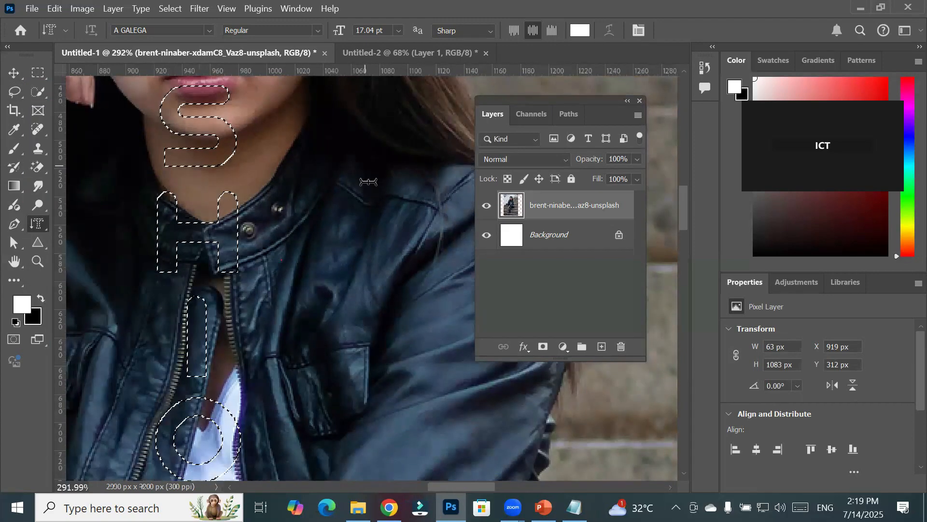
scroll(390, 158, down, 2)
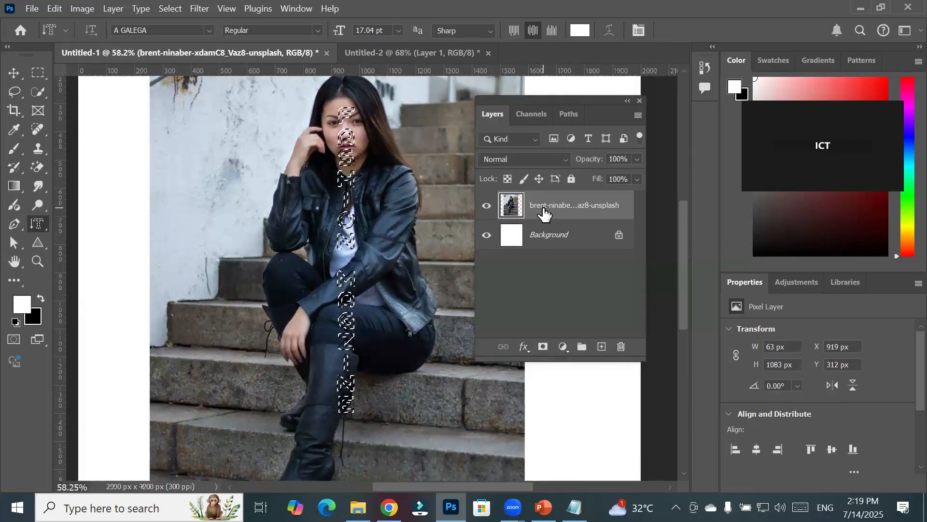
click(562, 347)
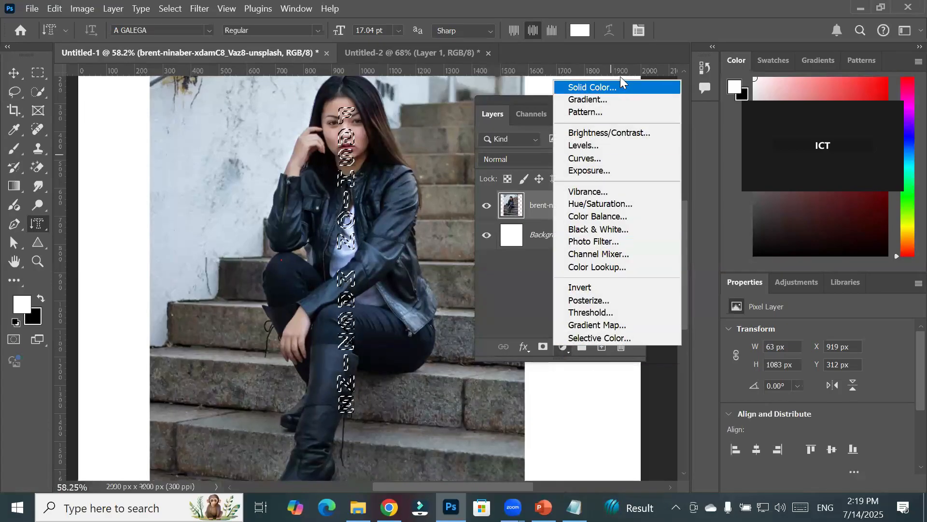
click(615, 87)
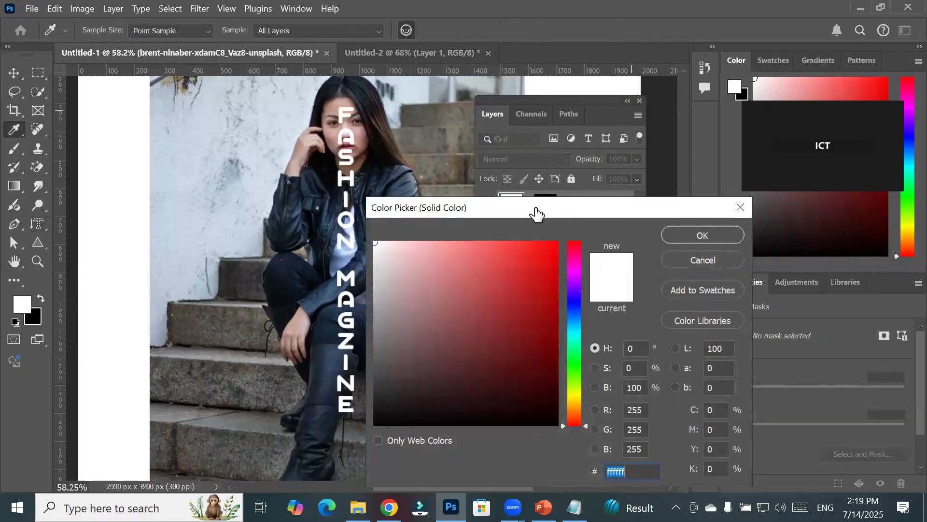
drag(536, 213, 694, 143)
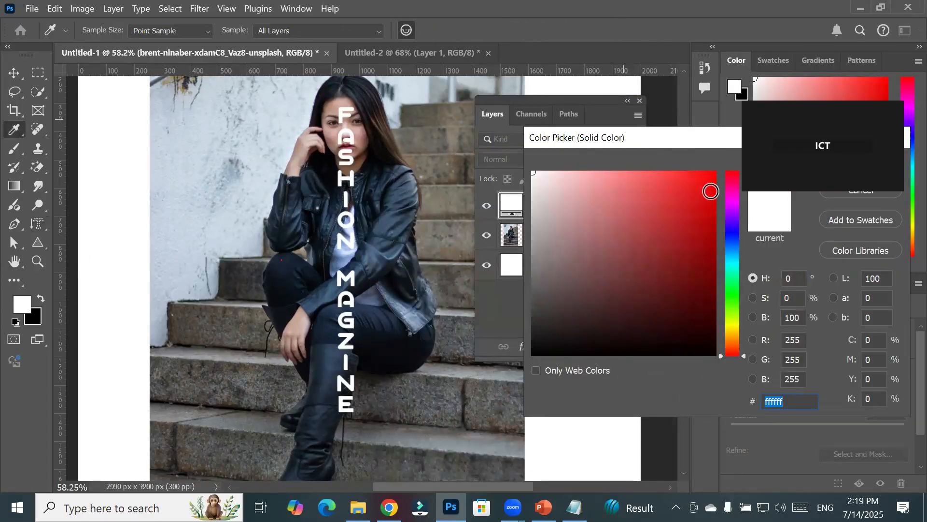
click(707, 189)
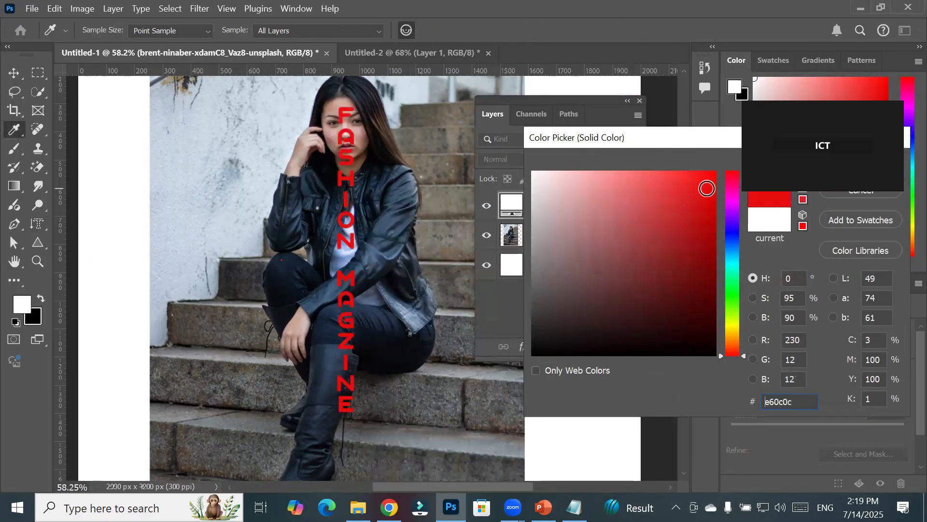
- Try other hues for the lettering, apply magenta e30ce6, and undo the Solid Color fill layer
click(733, 281)
click(732, 320)
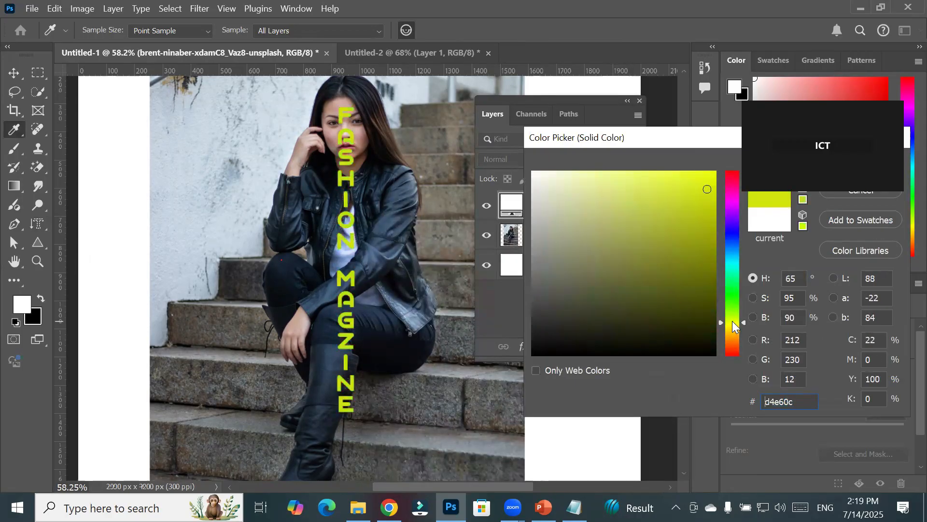
click(733, 348)
click(731, 199)
click(729, 223)
click(734, 201)
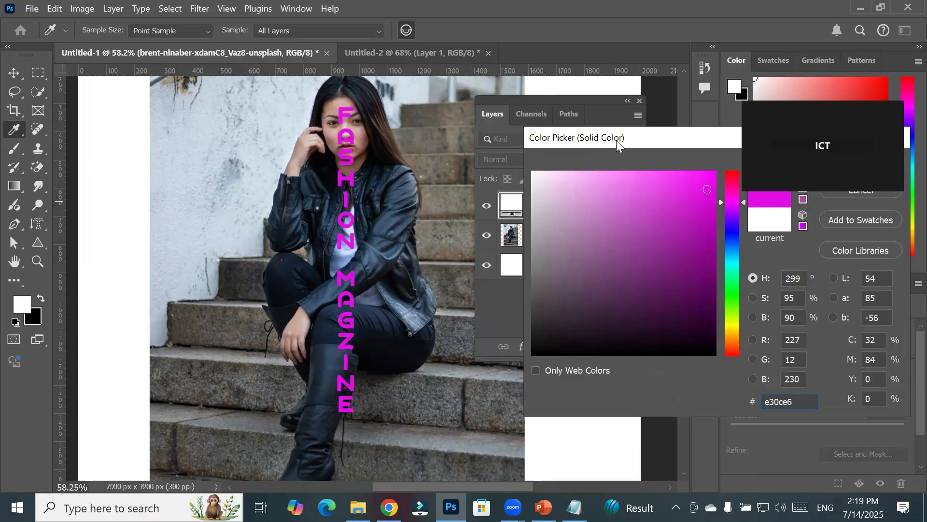
drag(651, 135, 359, 185)
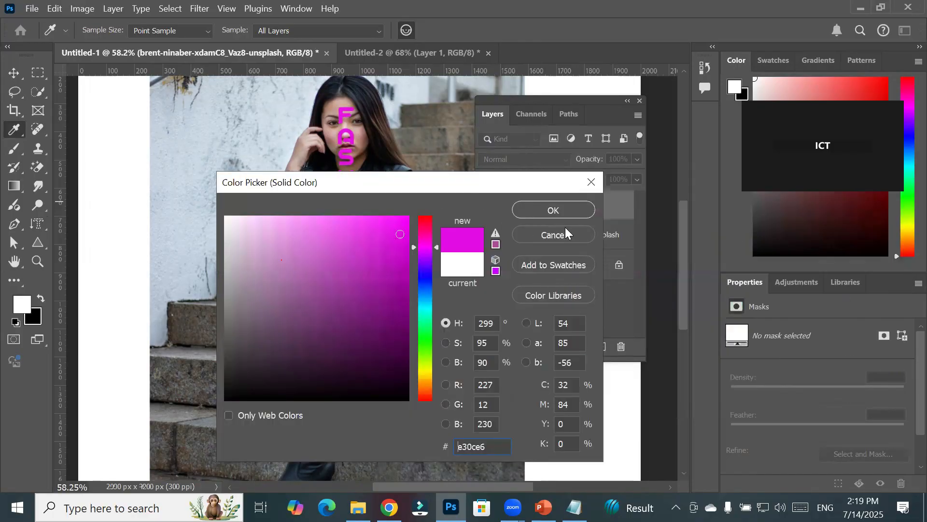
key(Return)
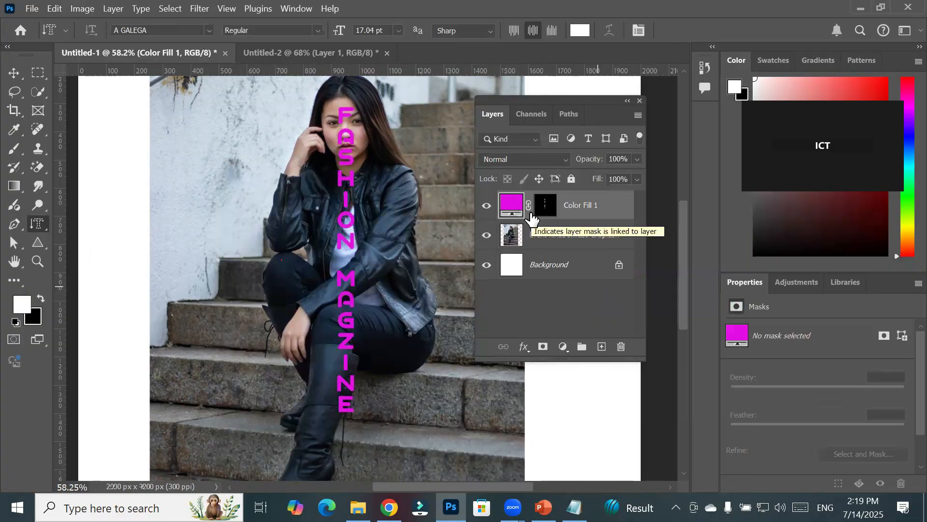
key(ctrl+z)
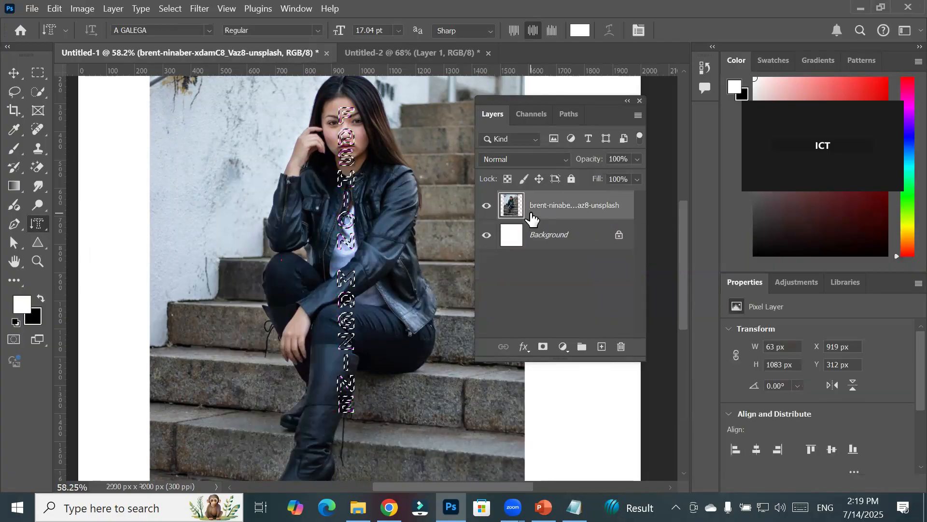
- Set the foreground color to red eb2727 and brush it over the word FASHION within the vertical lettering selection
click(14, 152)
click(22, 305)
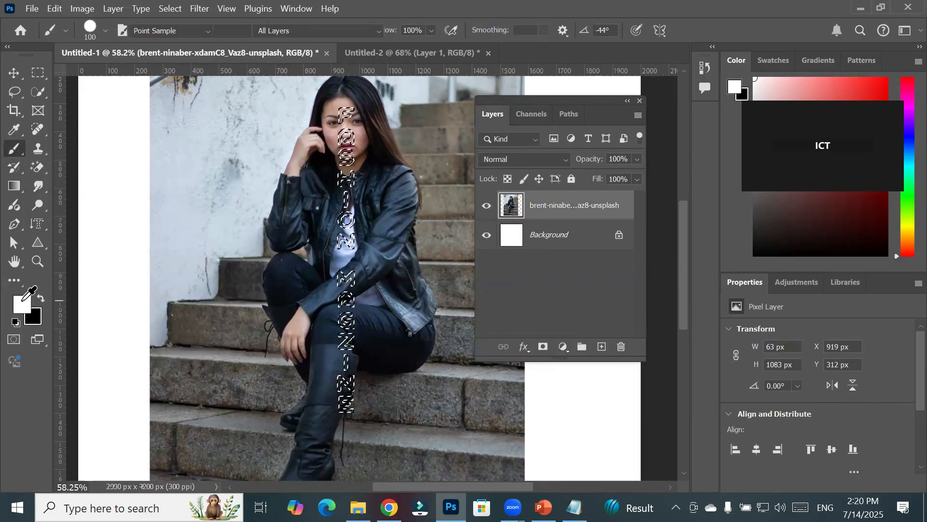
click(378, 229)
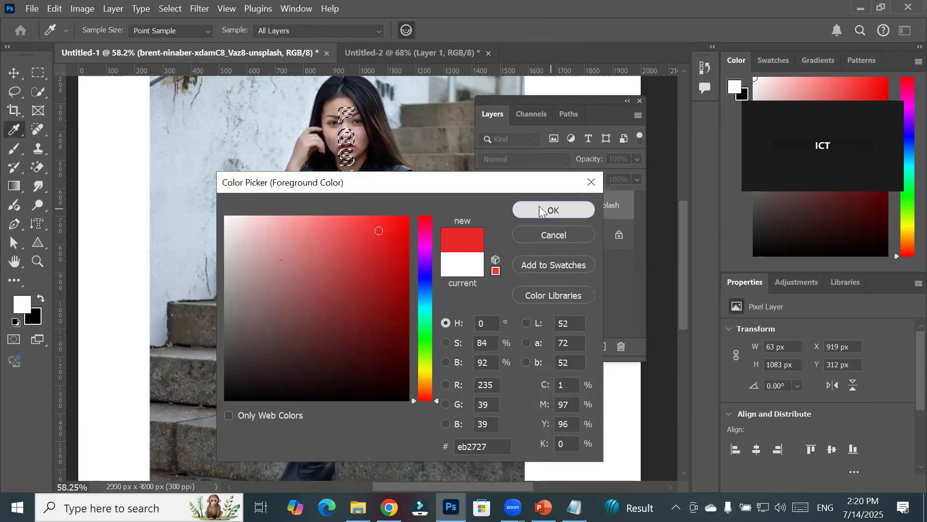
click(547, 210)
drag(353, 106, 343, 116)
drag(333, 216, 343, 129)
scroll(348, 106, up, 6)
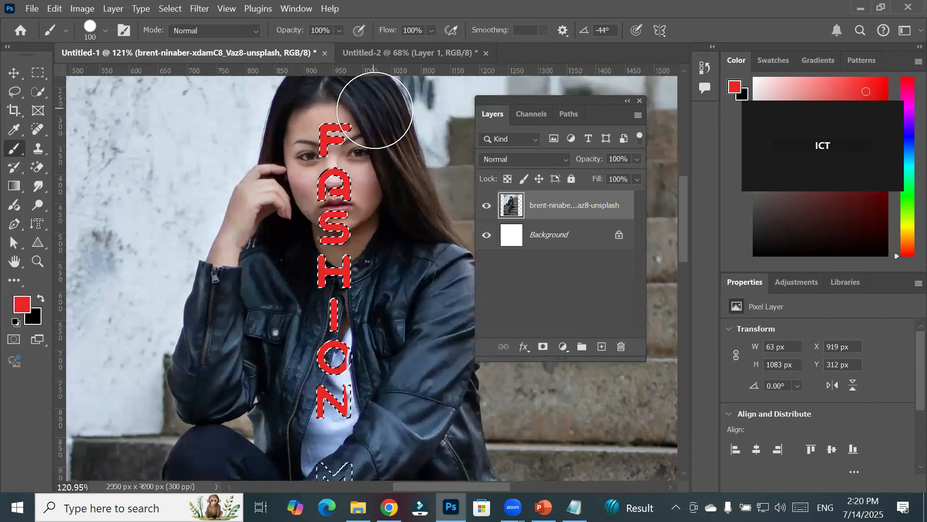
scroll(469, 425, down, 4)
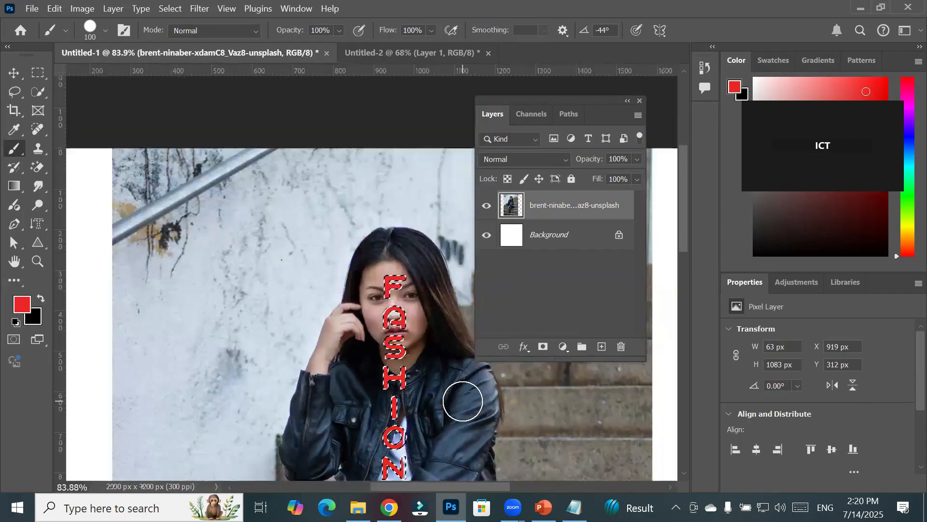
- Choose a bright green foreground color and brush it over the right halves of the FASHION letters and the top of the F
click(31, 302)
drag(420, 246, 408, 223)
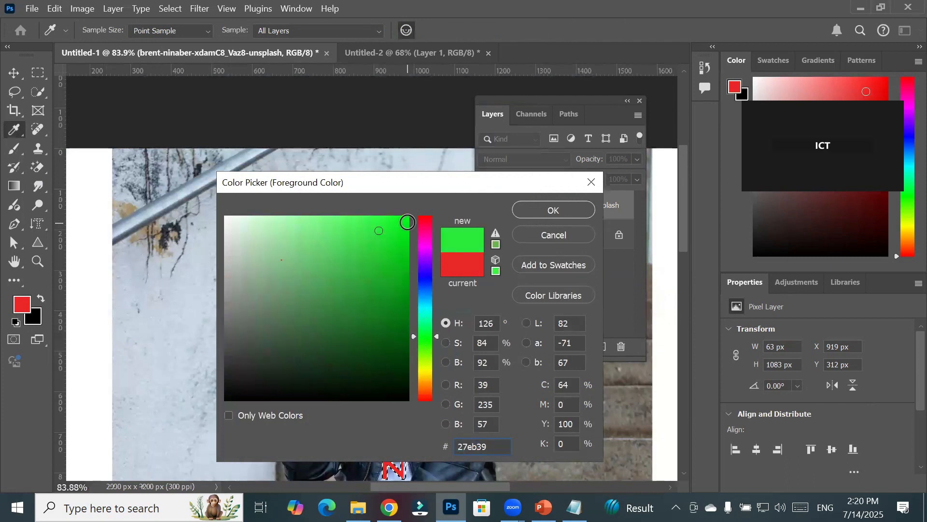
click(563, 206)
click(414, 269)
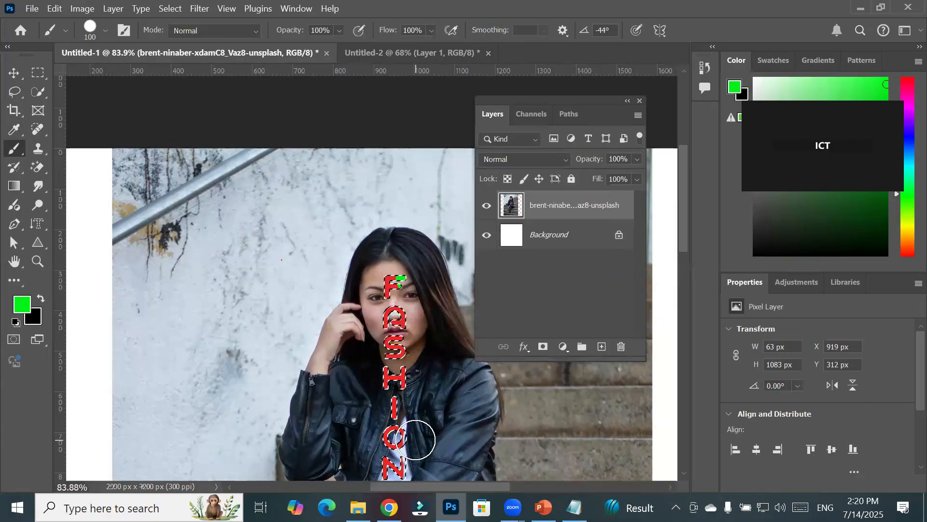
drag(415, 439, 414, 284)
scroll(433, 283, up, 2)
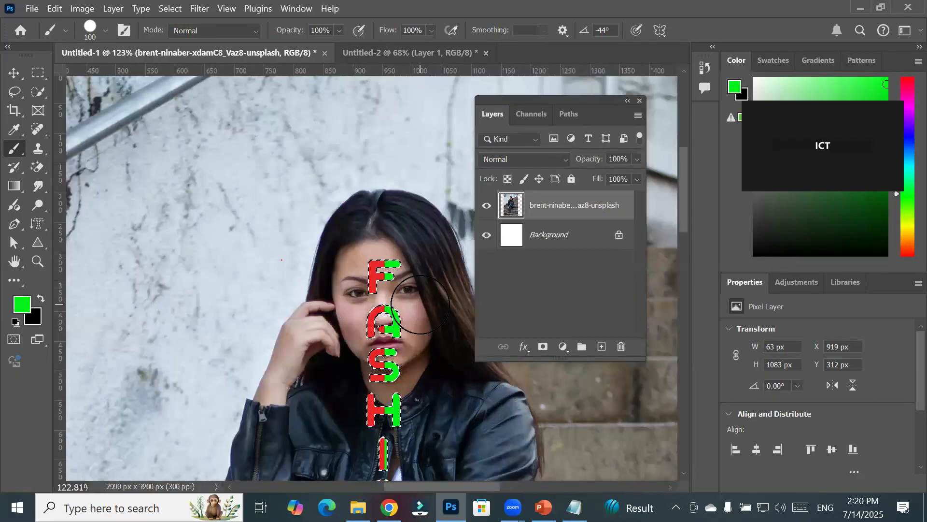
scroll(432, 284, up, 2)
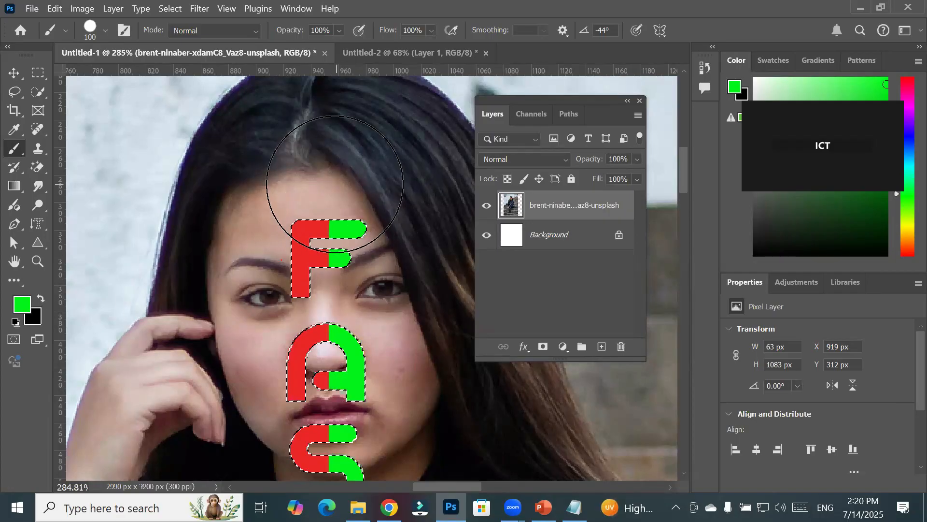
drag(289, 193, 321, 187)
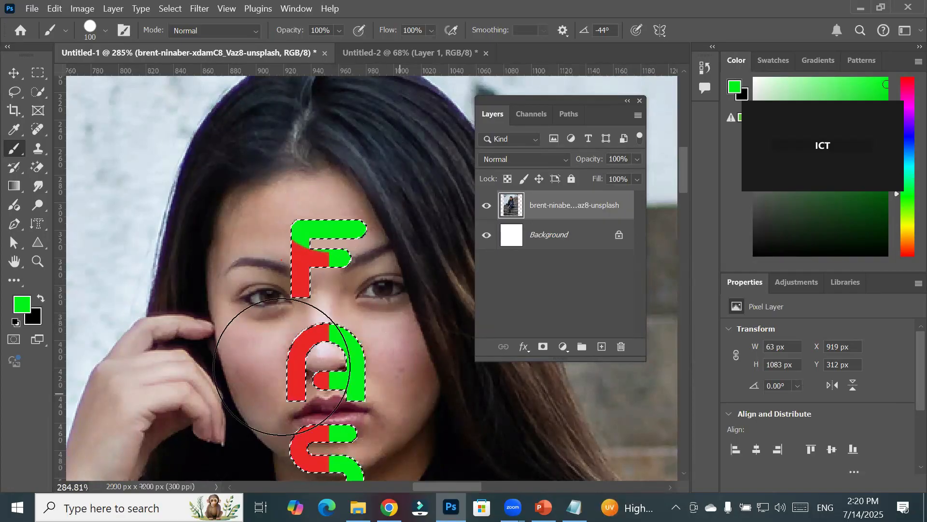
- Swap the foreground color to black and dab it on the right edges of the F, A and S
click(42, 297)
click(409, 395)
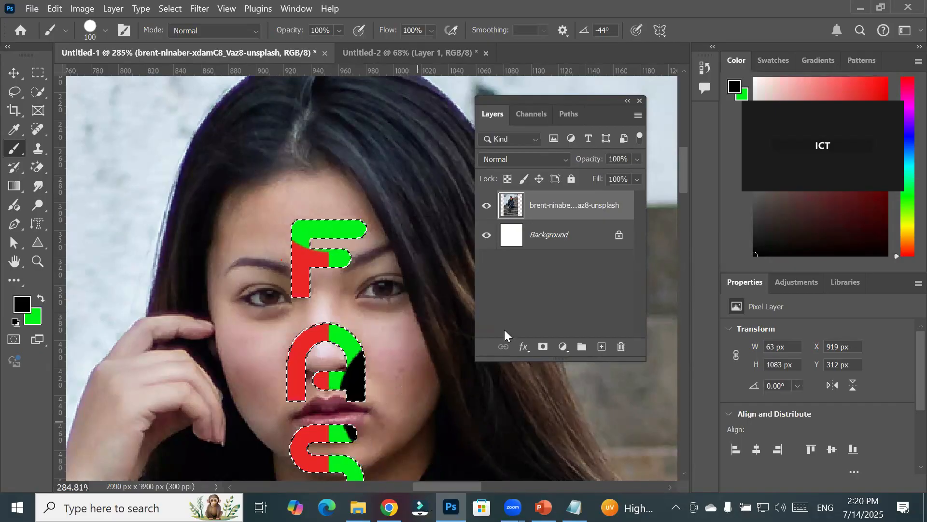
click(400, 244)
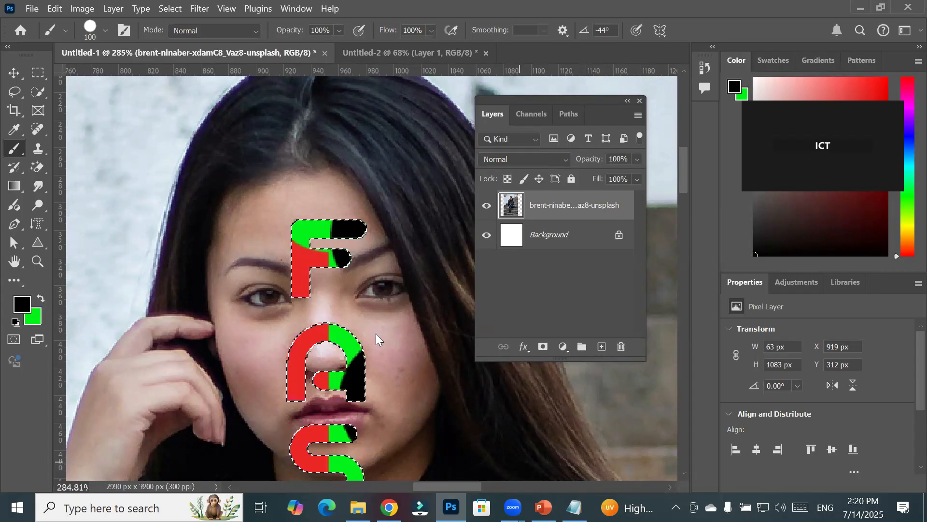
- Expand the lettering selection by 2 pixels
click(170, 9)
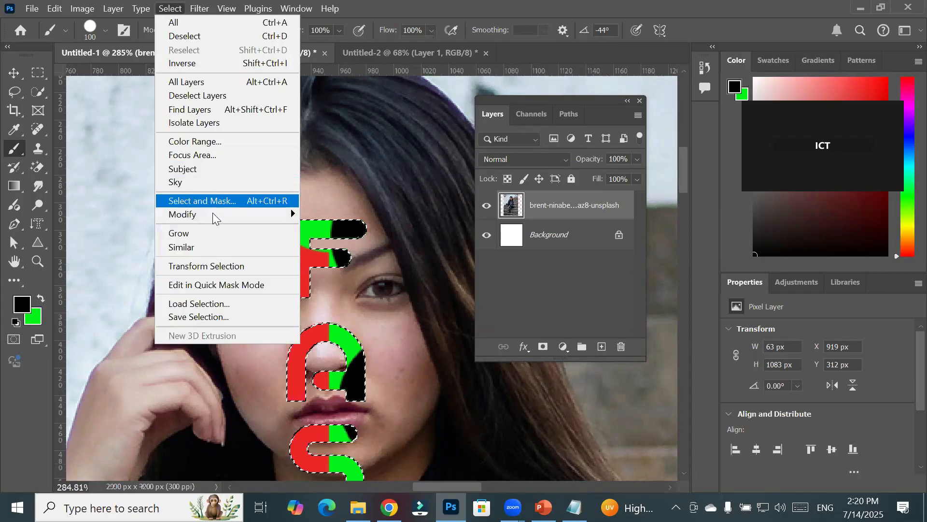
mouse_move(212, 214)
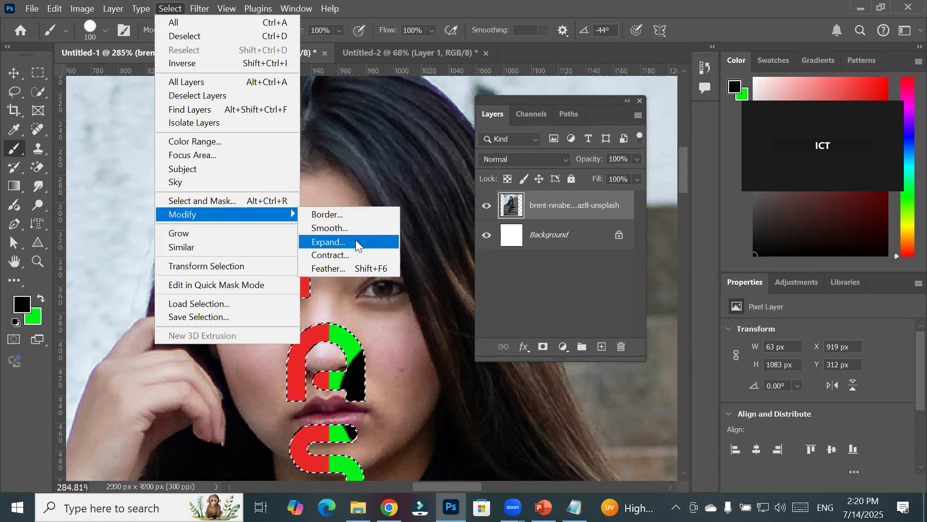
click(357, 242)
text(20)
double_click(451, 155)
text(5)
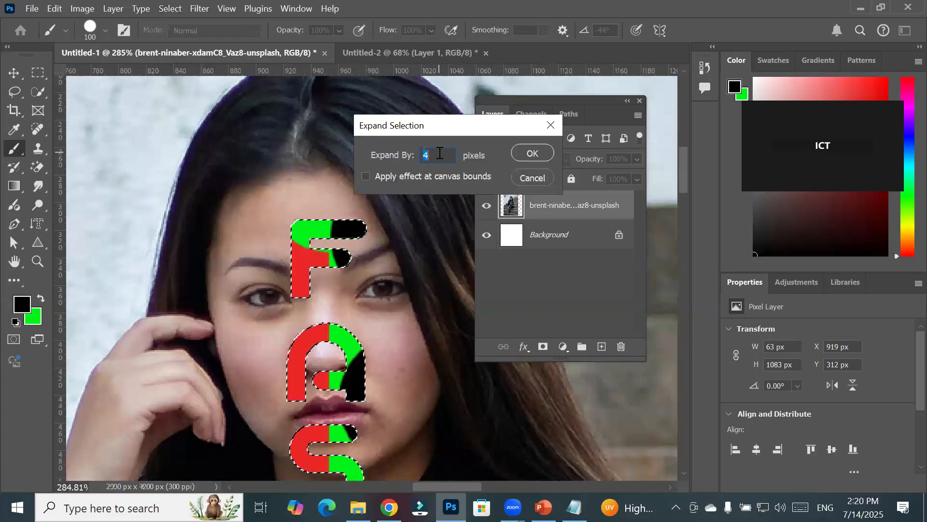
text(2)
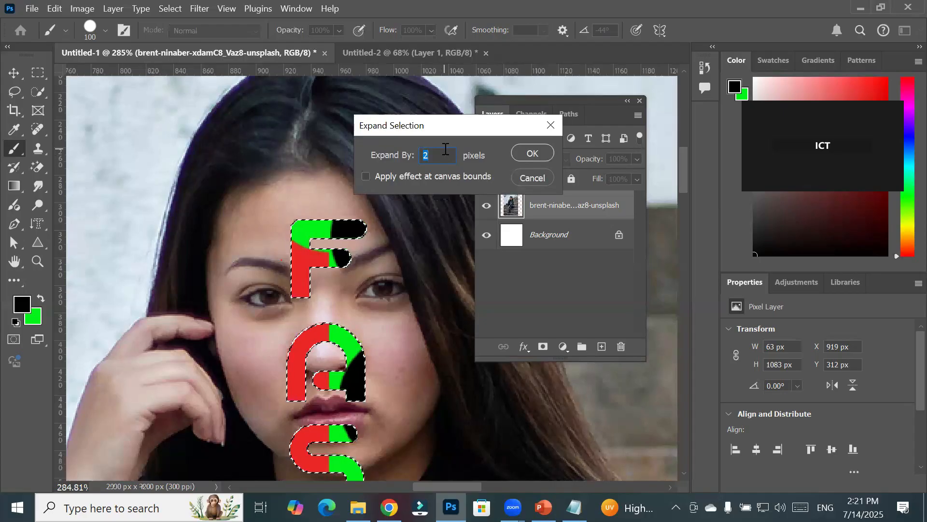
click(526, 152)
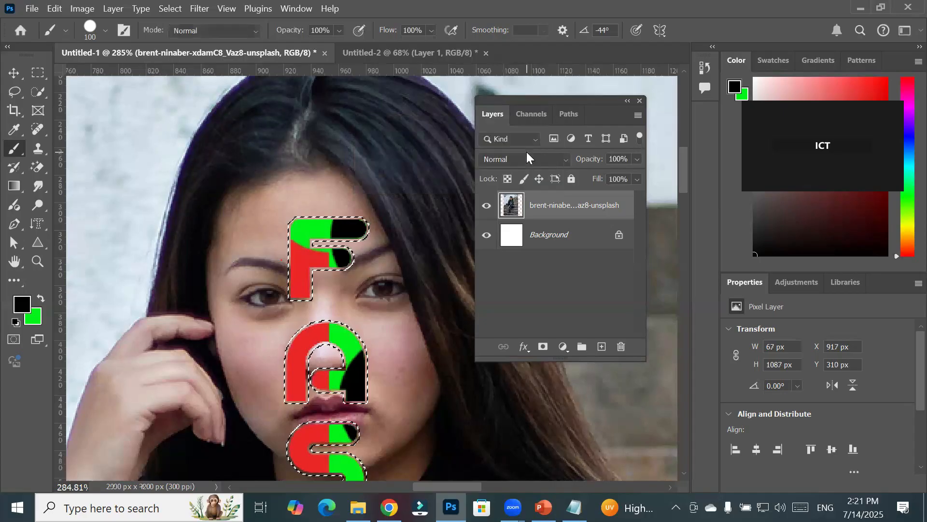
- Reduce the brush size to 25 and paint black to the expanded selection edge at the ends of the F's two arms
scroll(383, 197, up, 5)
scroll(443, 273, up, 3)
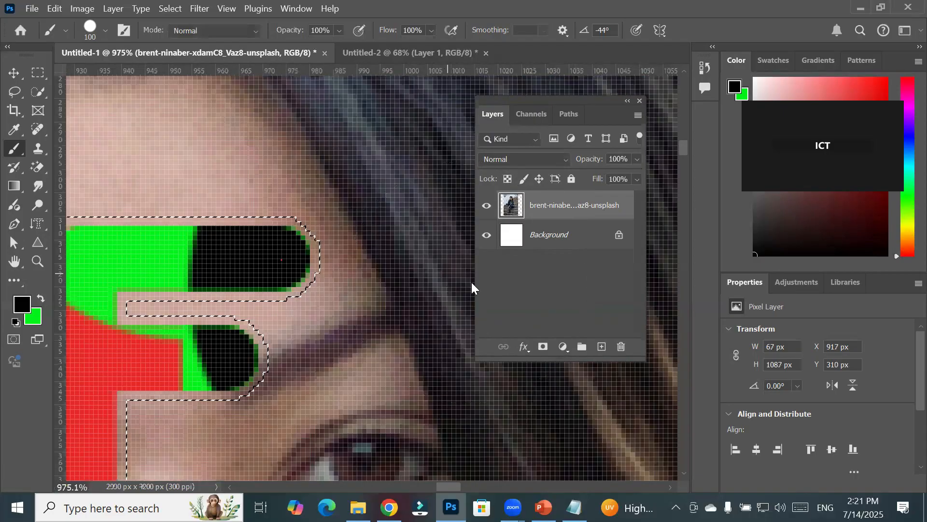
scroll(471, 283, up, 1)
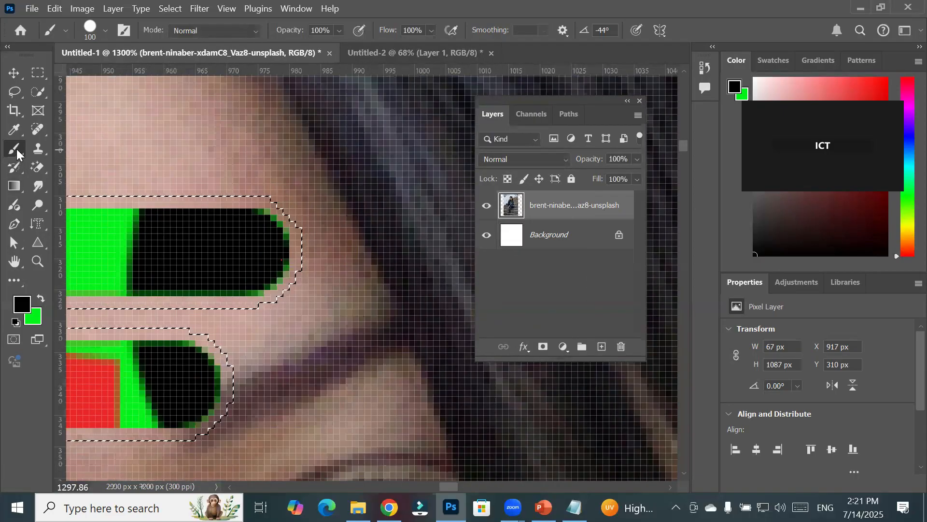
key(bracketleft)
key(bracketleft)
key(bracketleft)
key(bracketleft)
key(bracketleft)
key(bracketleft)
key(bracketleft)
key(bracketleft)
mouse_move(356, 269)
mouse_down()
mouse_move(331, 300)
mouse_move(343, 260)
mouse_move(306, 211)
mouse_move(311, 232)
mouse_up()
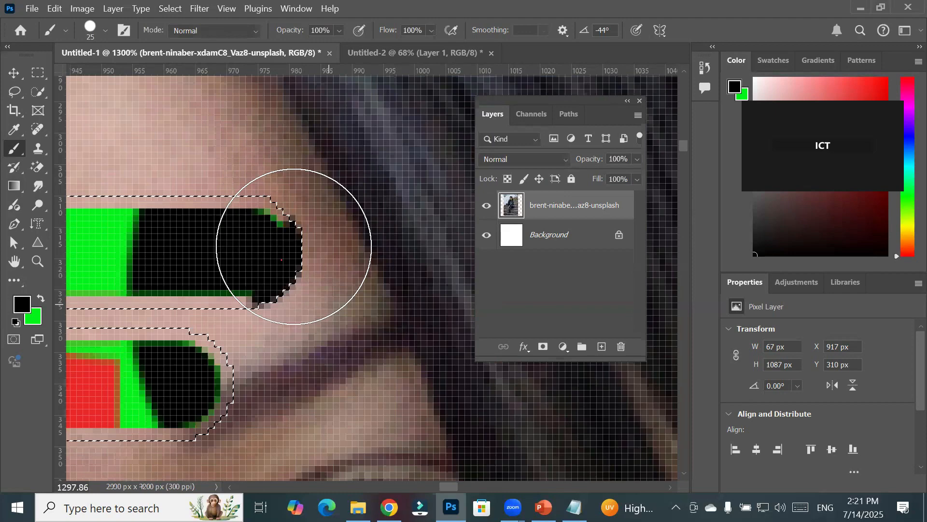
mouse_move(225, 406)
mouse_down()
mouse_move(205, 362)
mouse_move(289, 357)
mouse_move(293, 378)
mouse_move(311, 331)
mouse_up()
scroll(328, 320, down, 2)
scroll(330, 357, down, 4)
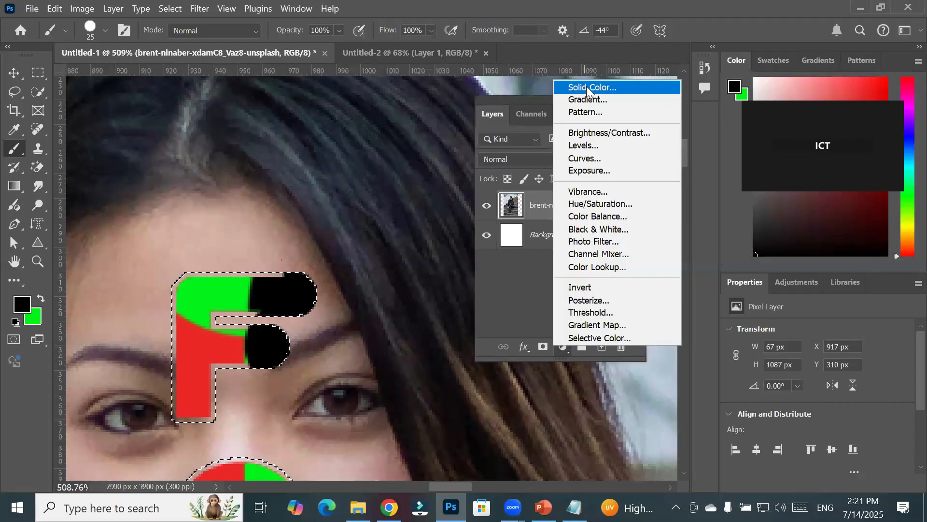
click(589, 88)
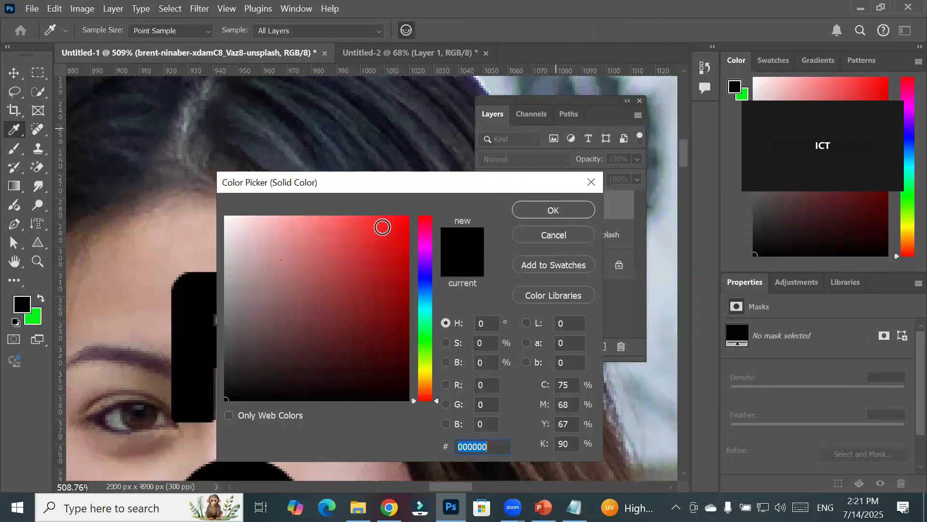
click(383, 227)
drag(446, 182, 600, 149)
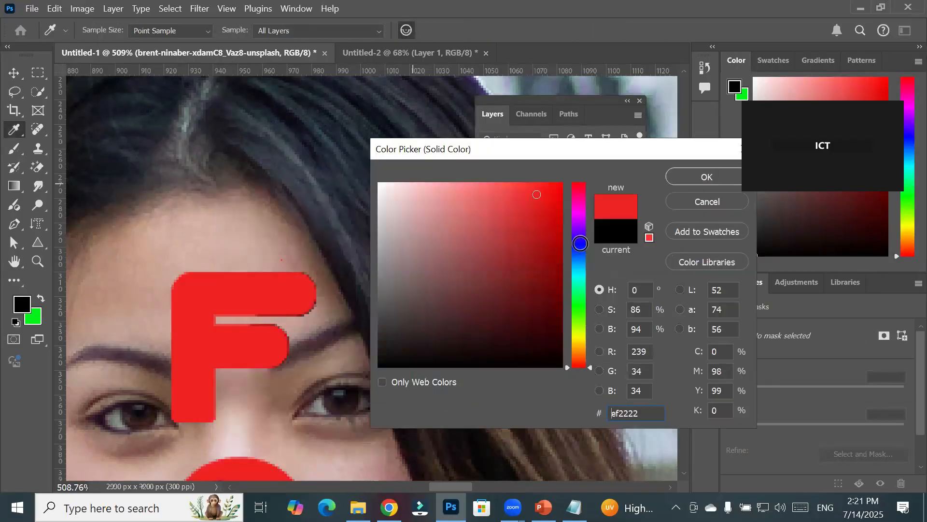
click(578, 244)
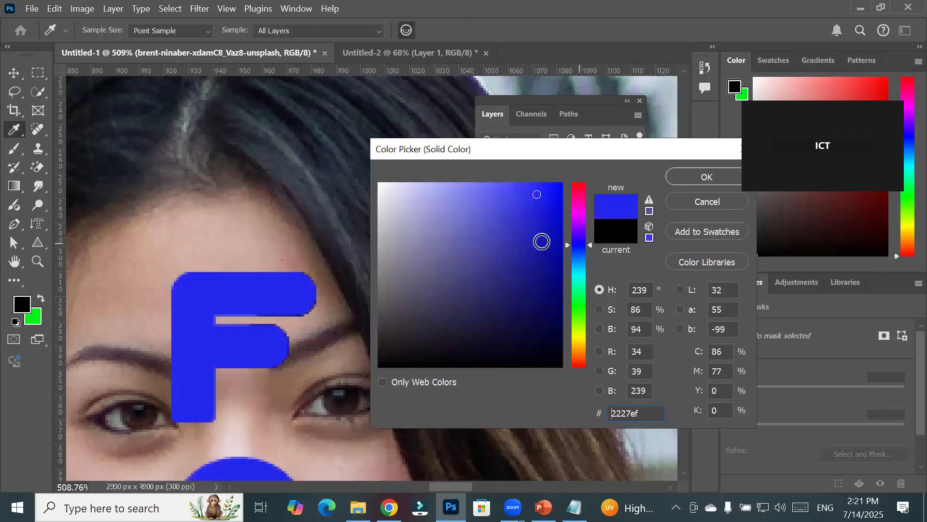
click(691, 202)
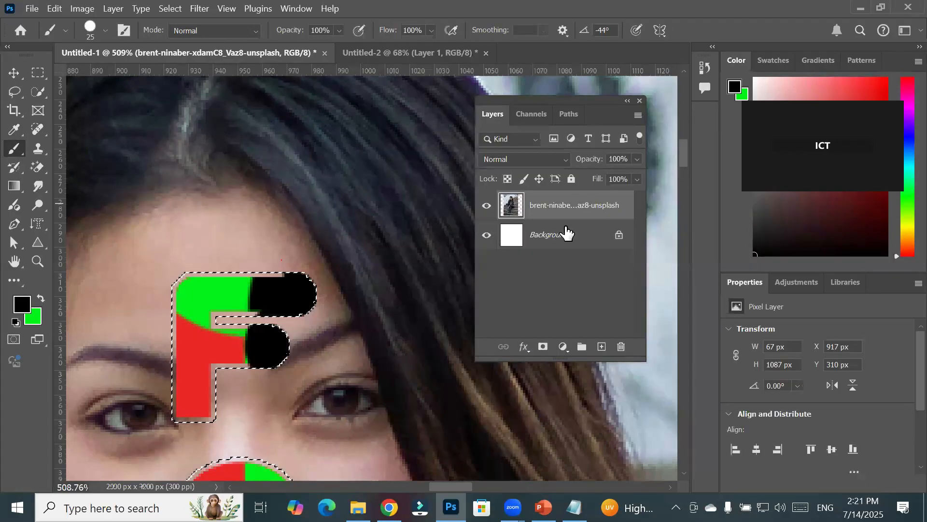
- Add a Gradient Fill layer from the lettering selection, using the magenta-to-dark-purple preset
click(562, 348)
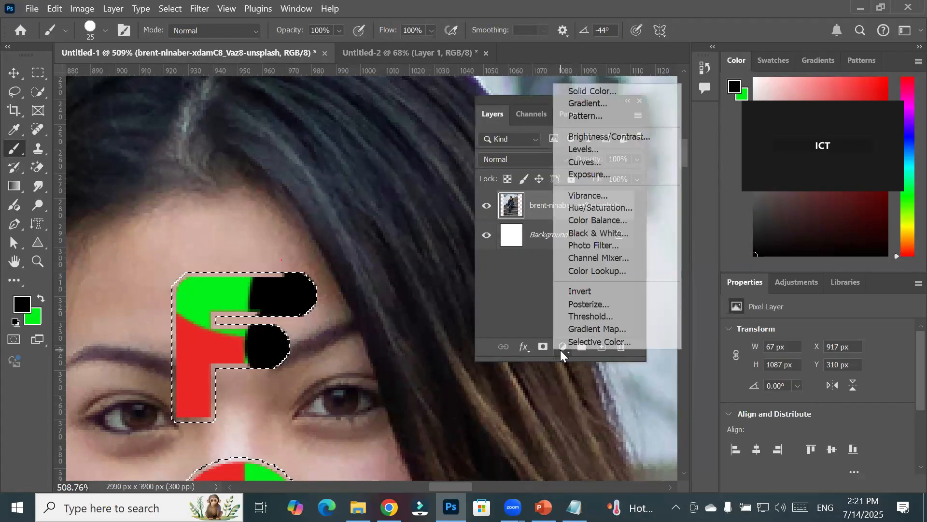
click(587, 103)
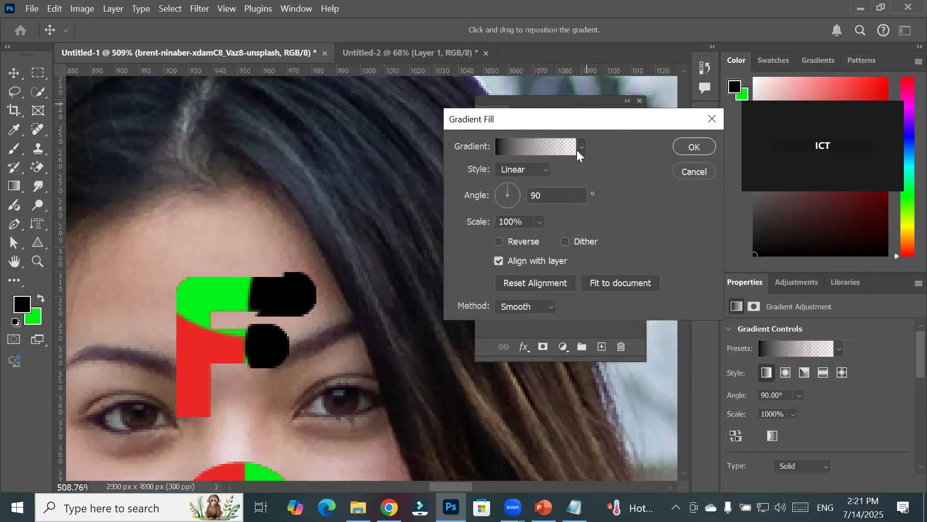
click(581, 147)
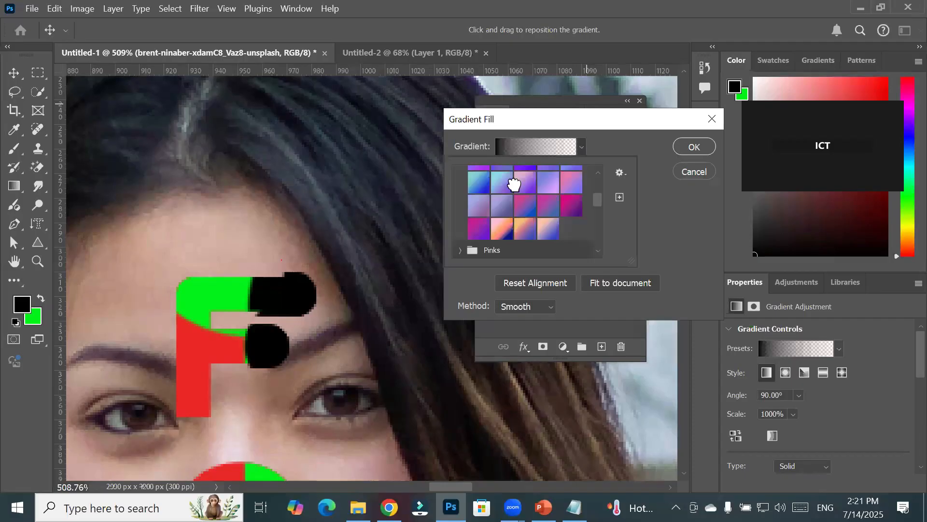
click(521, 184)
click(544, 205)
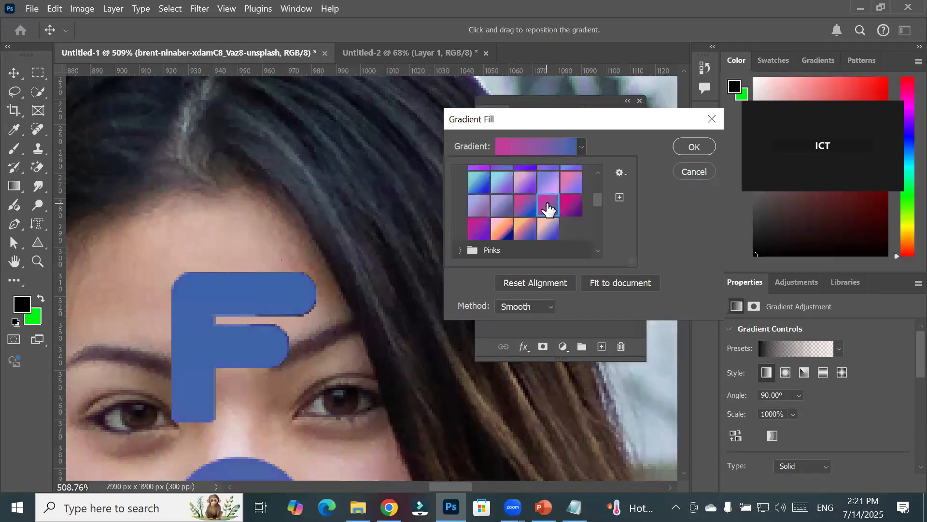
click(573, 205)
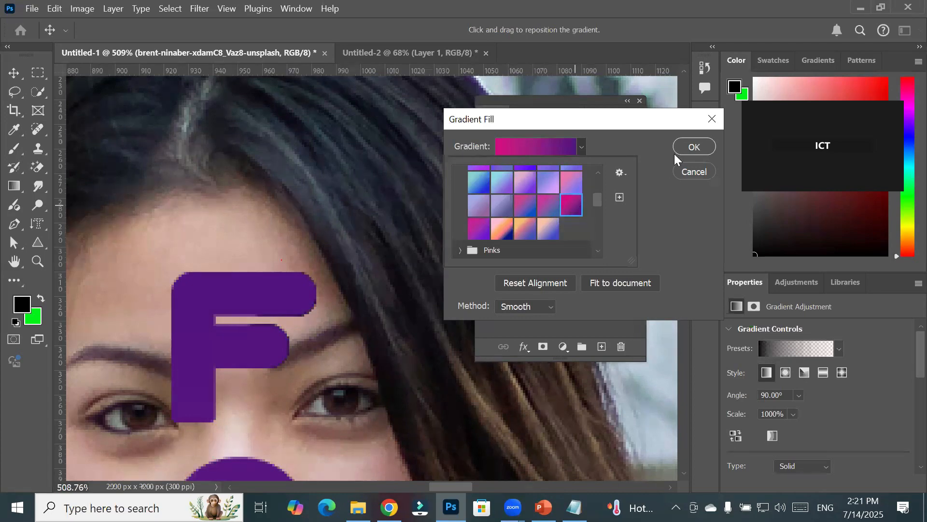
click(693, 146)
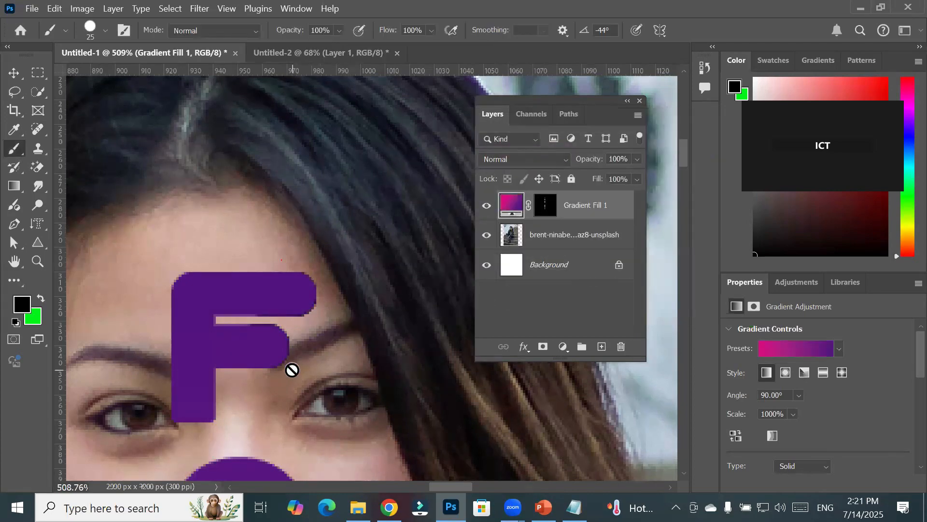
- Edit the gradient fill on the FASHION MAGZINE lettering to use the Radial style with an angle of -27.18°
scroll(292, 370, down, 2)
scroll(291, 370, down, 4)
scroll(292, 370, down, 5)
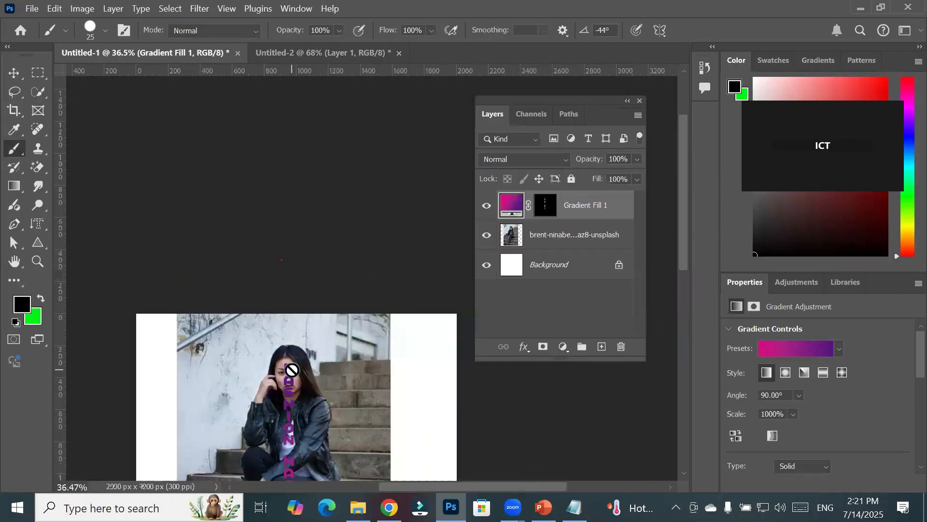
drag(344, 410, 335, 209)
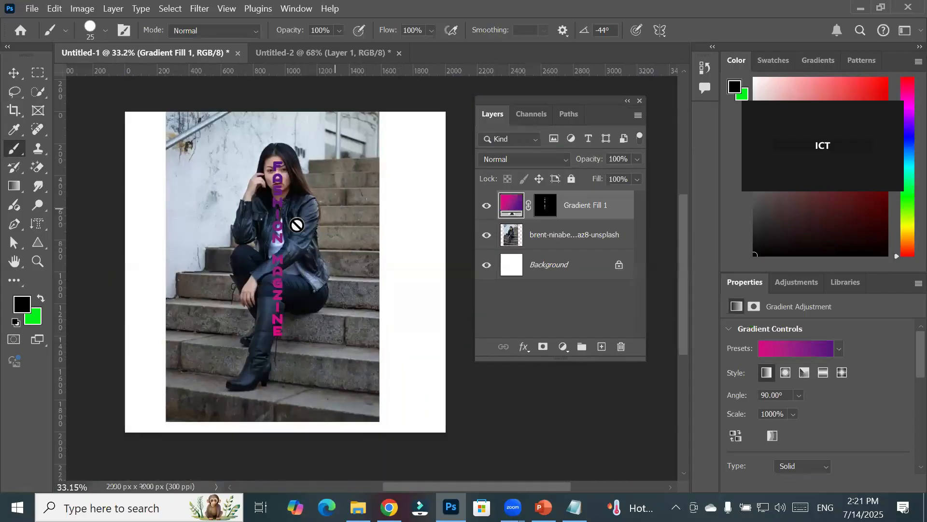
scroll(306, 251, up, 3)
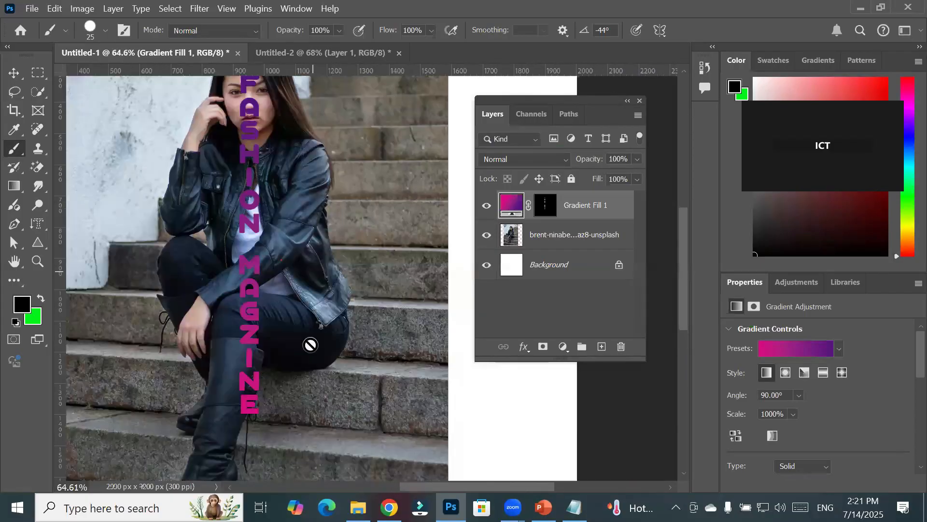
scroll(310, 345, up, 2)
scroll(310, 345, down, 2)
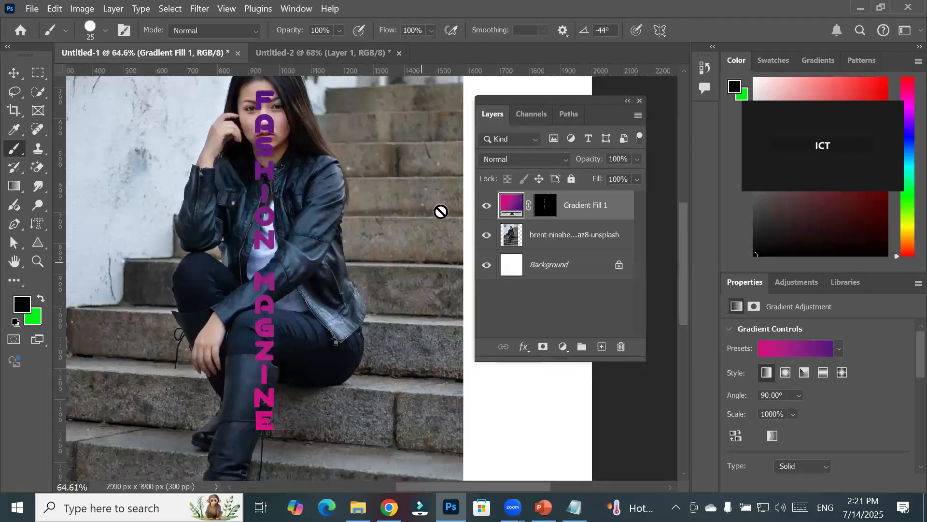
double_click(508, 216)
click(542, 168)
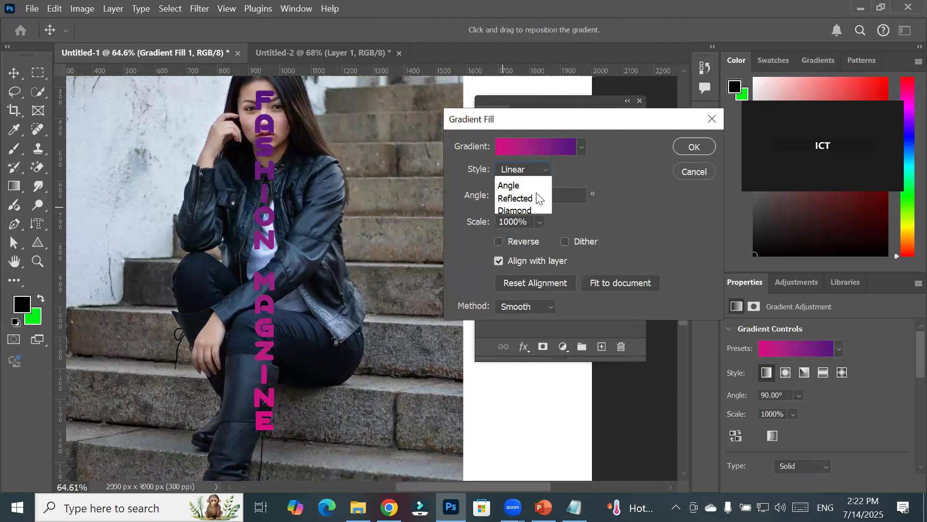
click(533, 196)
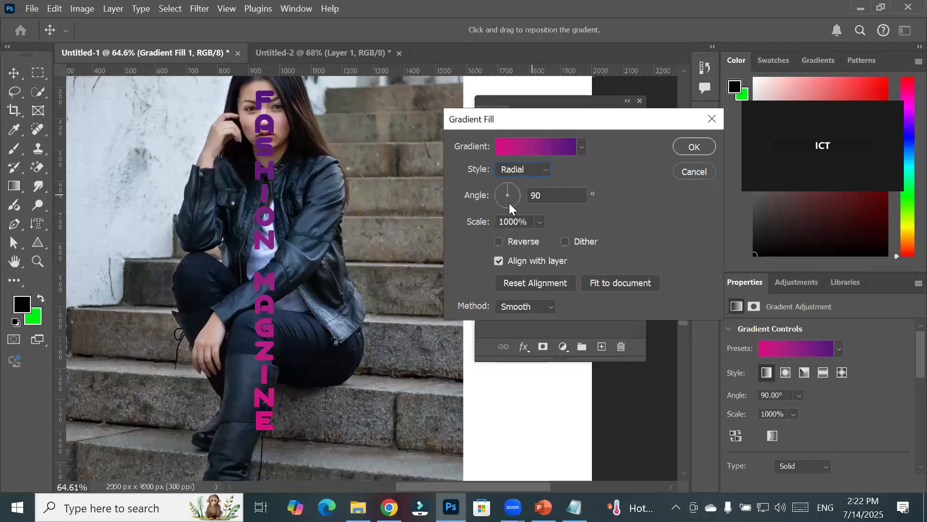
click(519, 201)
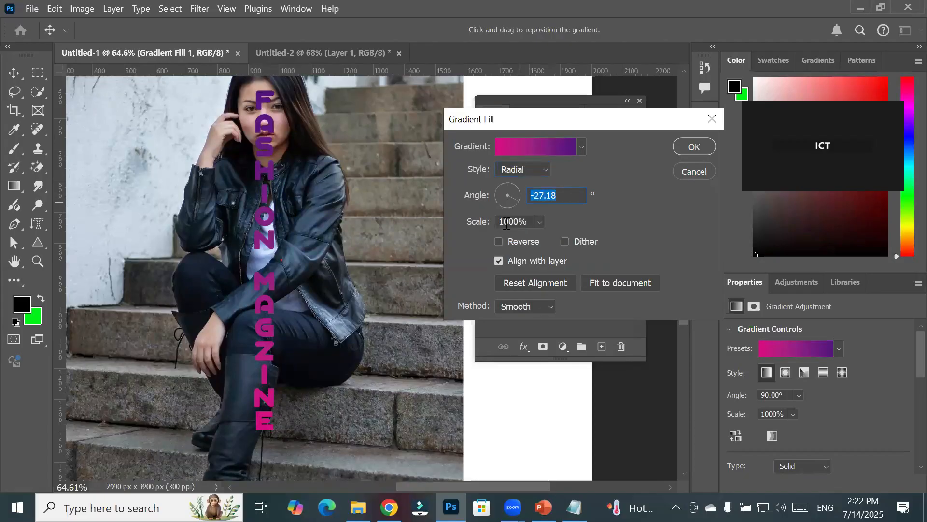
- Recolor the gradient's magenta start stop to the pale pink f5e9f0
click(528, 144)
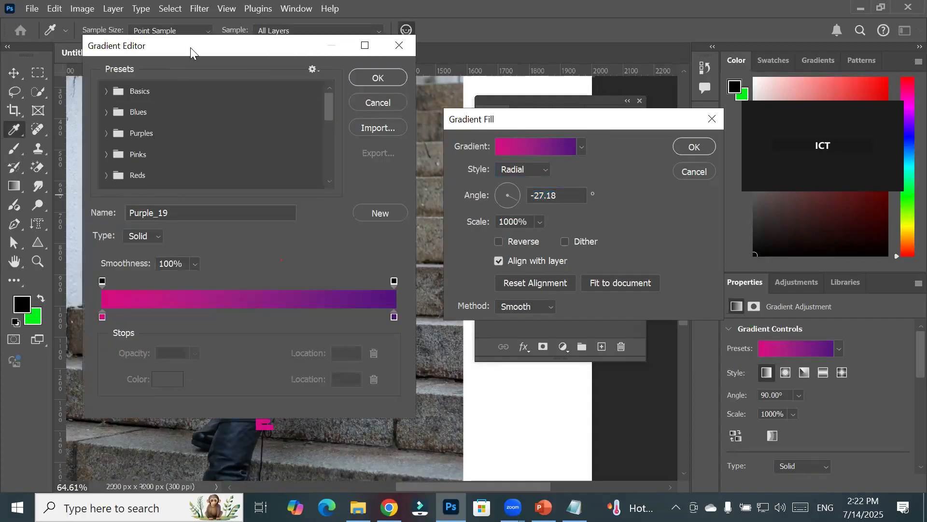
drag(191, 47, 573, 68)
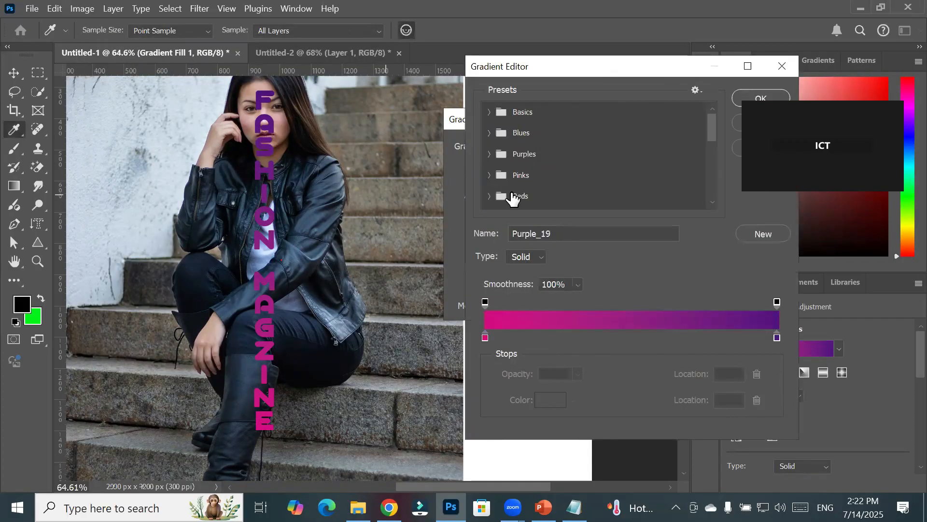
click(485, 337)
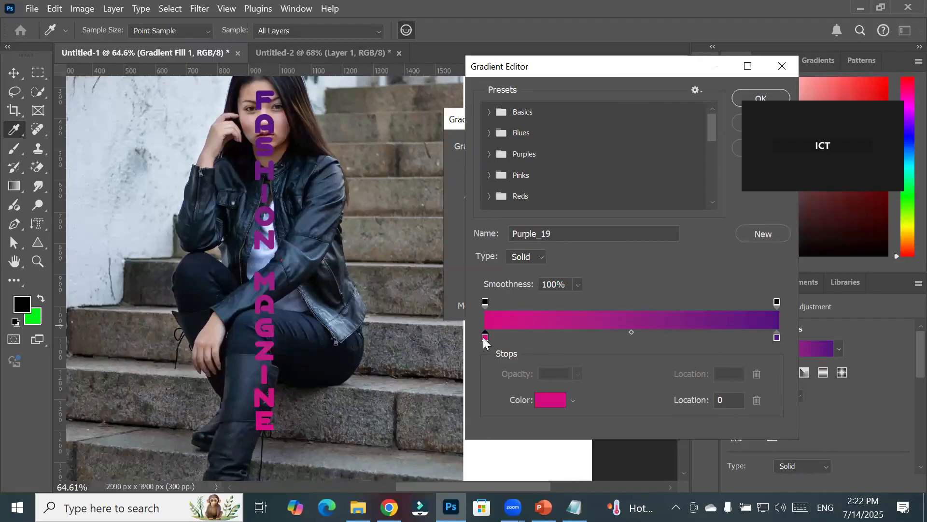
double_click(485, 338)
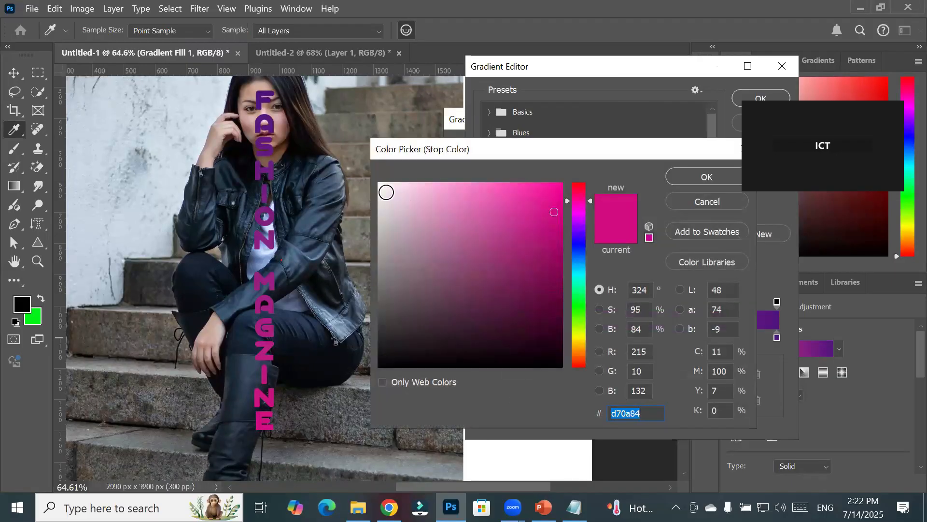
click(386, 192)
click(387, 190)
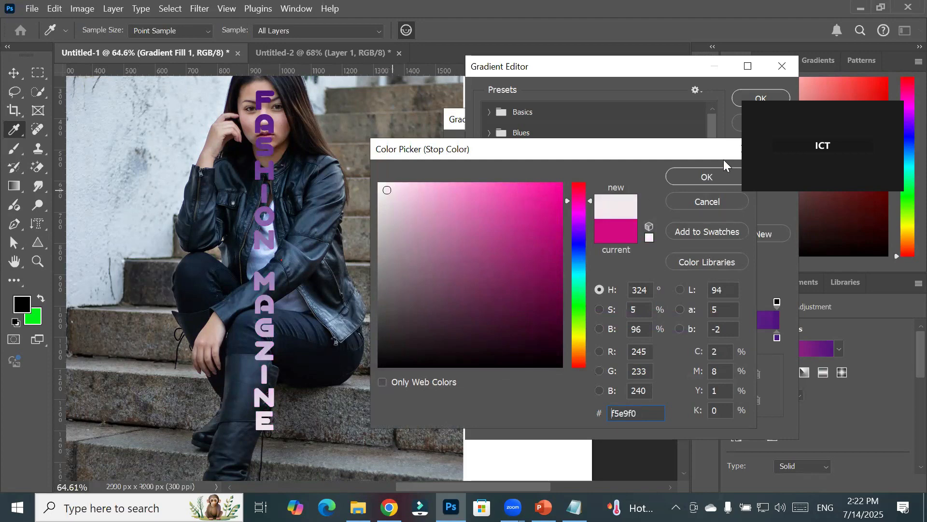
click(706, 178)
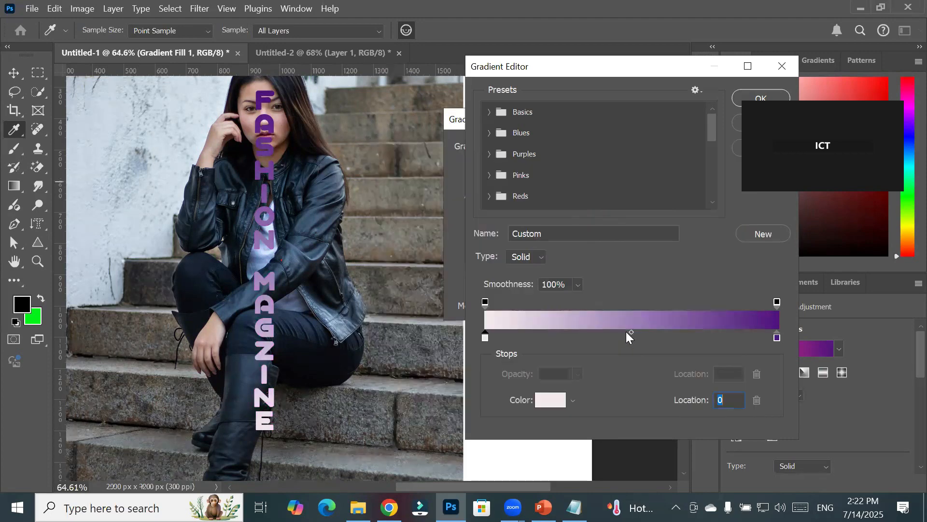
- Add a color stop at location 47 in the gradient, color it bright green 6ff30d, and apply the edited fill
click(622, 337)
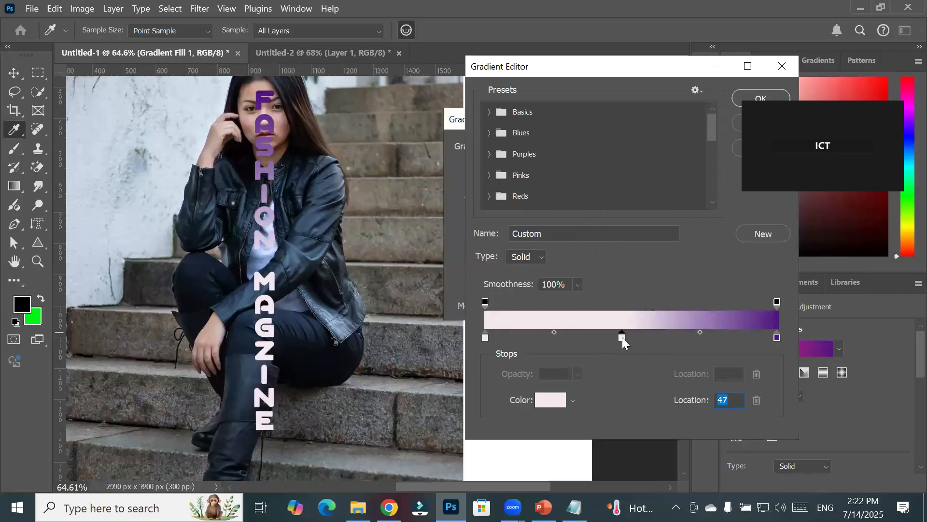
double_click(622, 338)
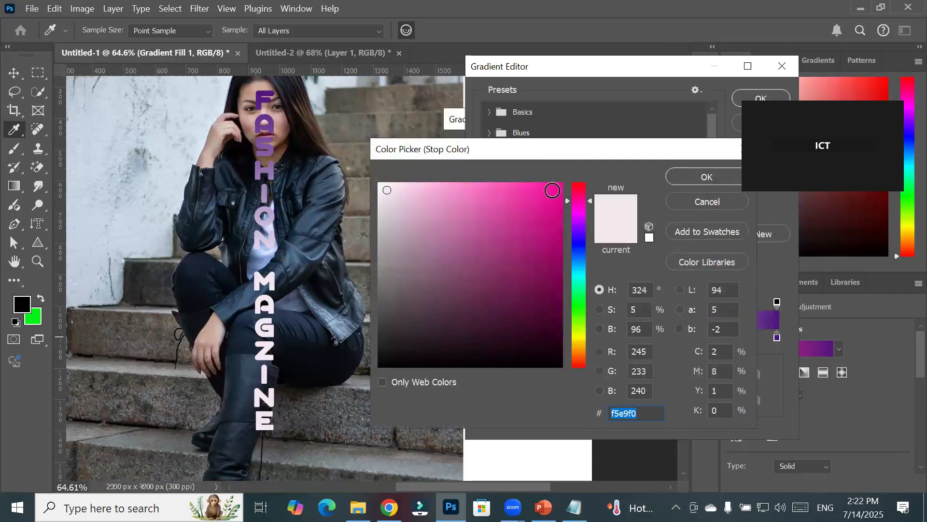
click(552, 190)
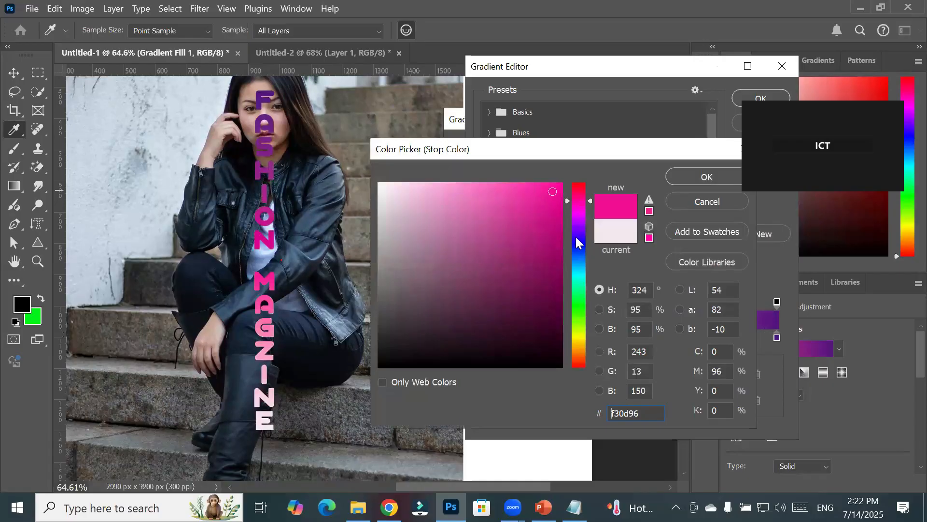
click(577, 238)
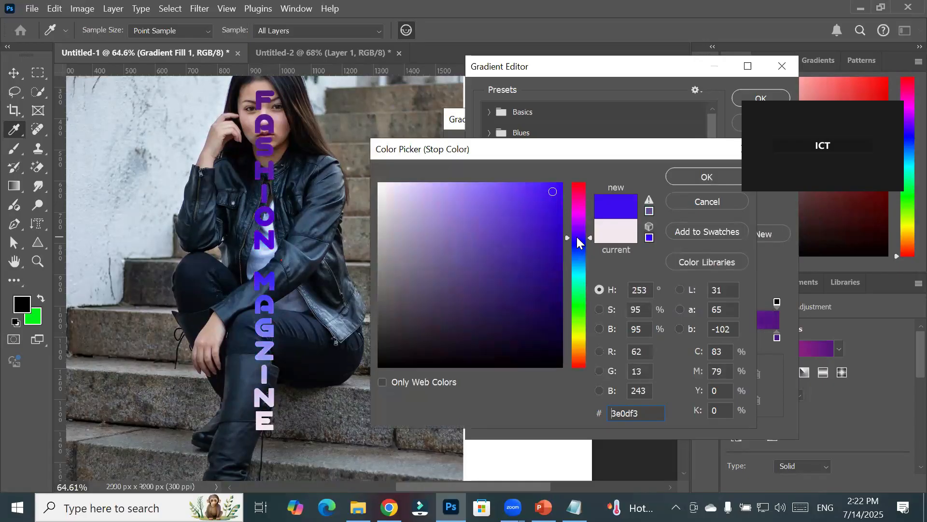
click(579, 276)
click(576, 323)
click(575, 340)
click(580, 318)
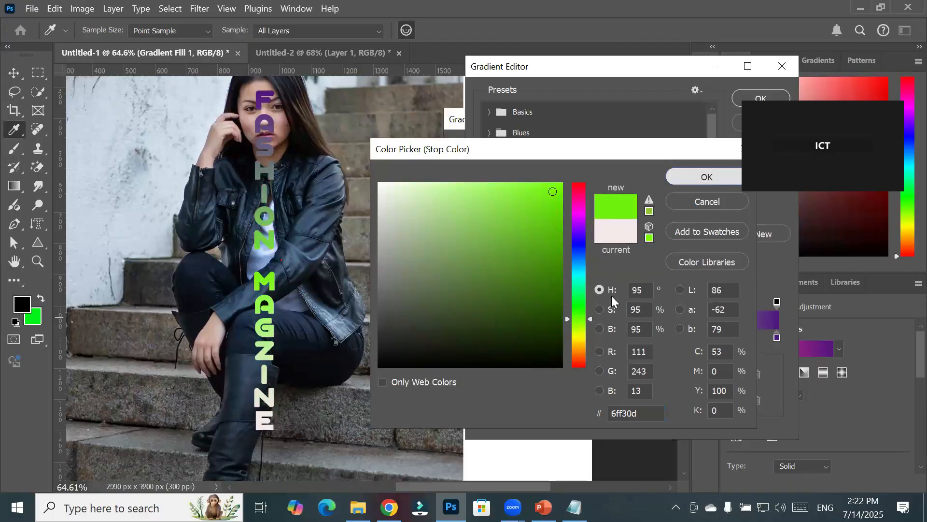
click(744, 177)
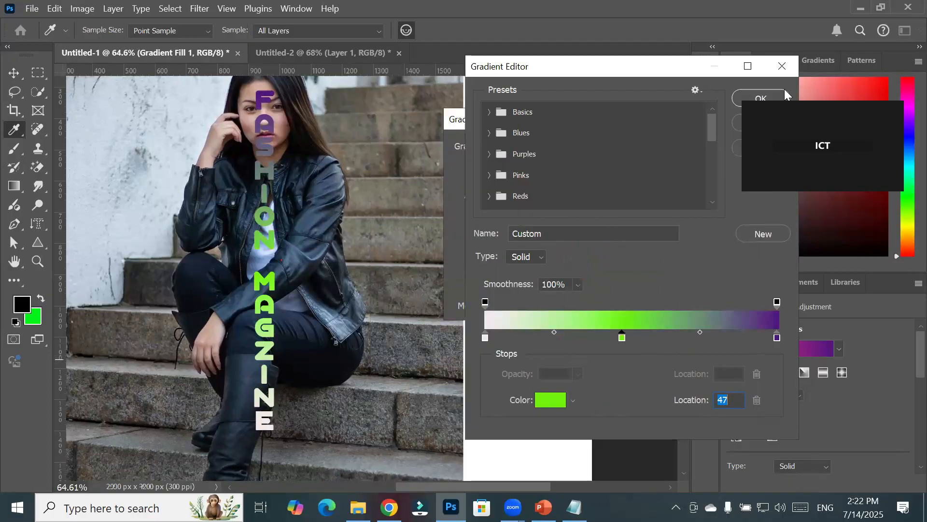
click(783, 94)
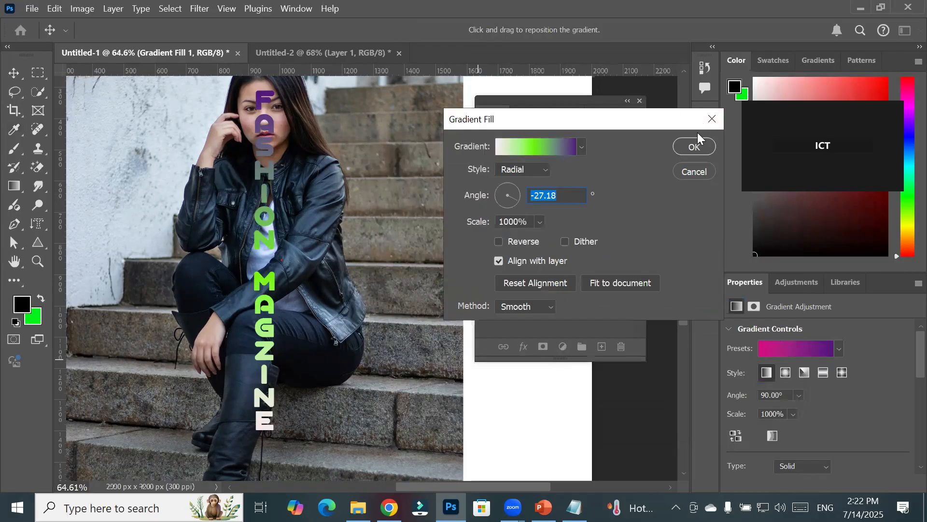
click(692, 144)
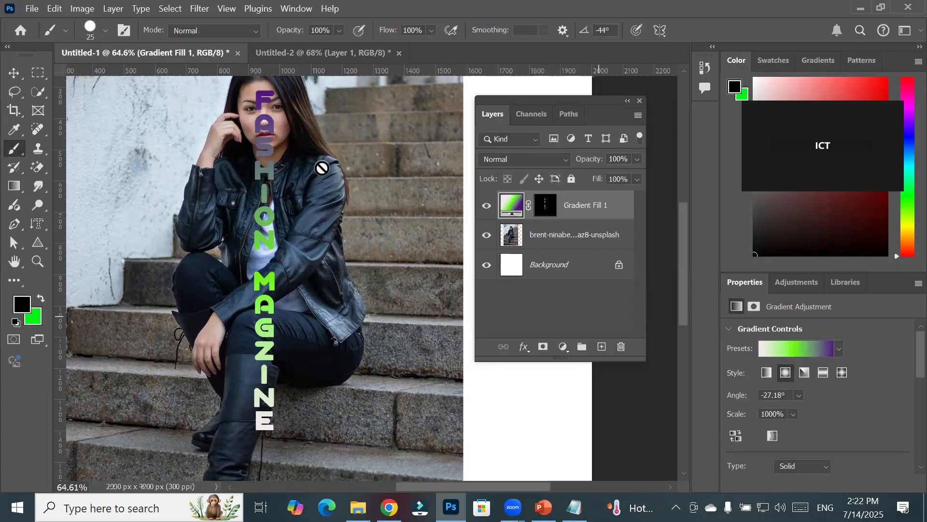
- Toggle the Gradient Fill layer's visibility to compare the lettering underneath, and delete that layer
scroll(319, 169, up, 2)
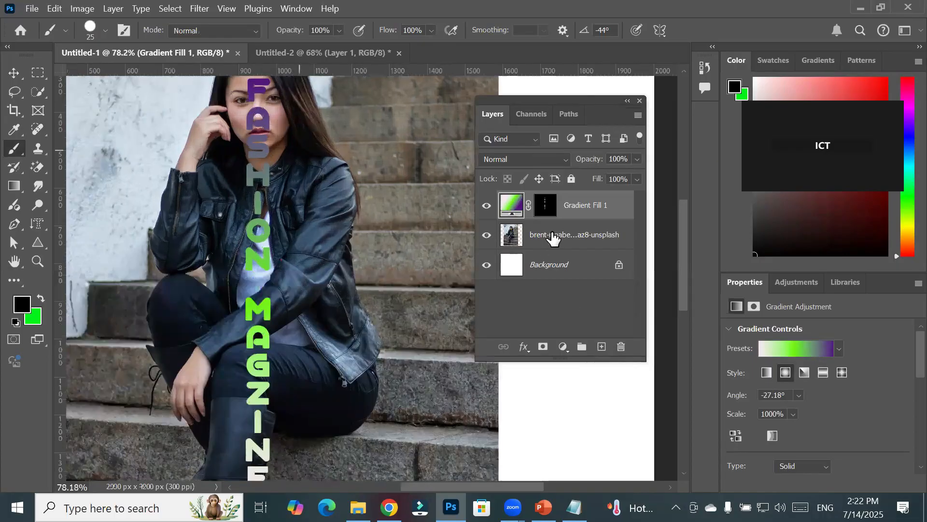
click(487, 209)
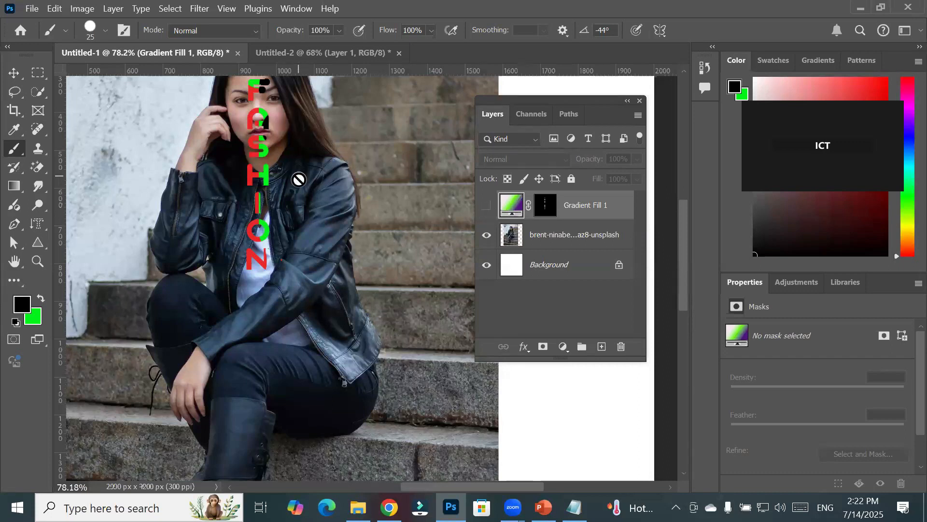
click(485, 209)
drag(509, 205, 620, 347)
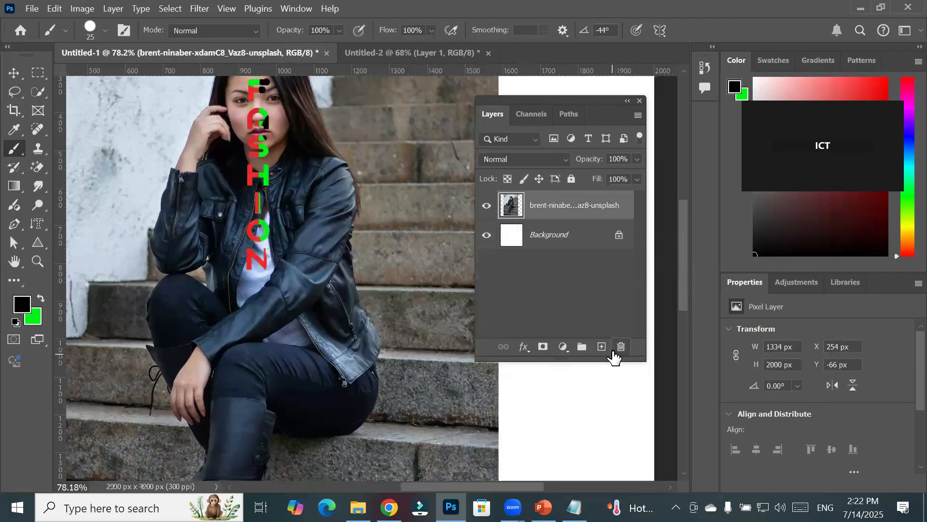
- Undo the lettering edits back to the unpainted photo and clear the lettering selection
click(12, 73)
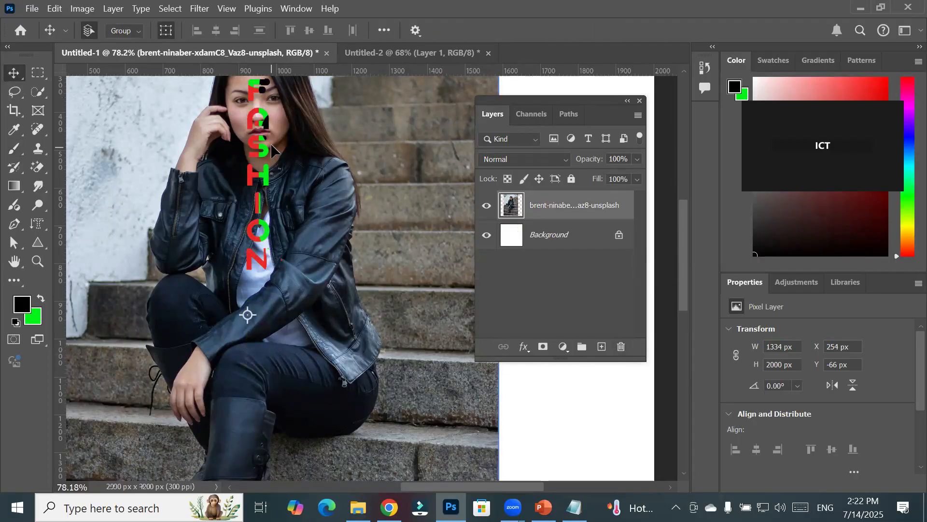
key(ctrl+z)
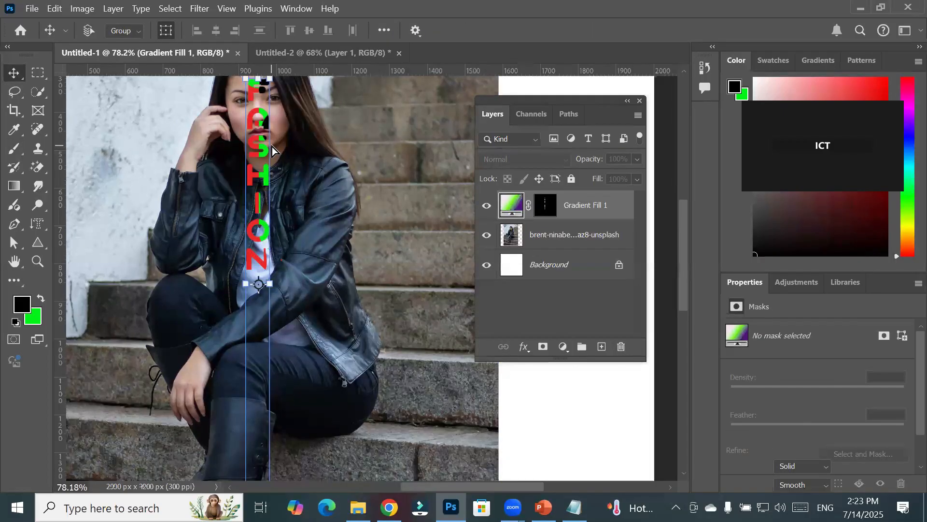
key(ctrl+z)
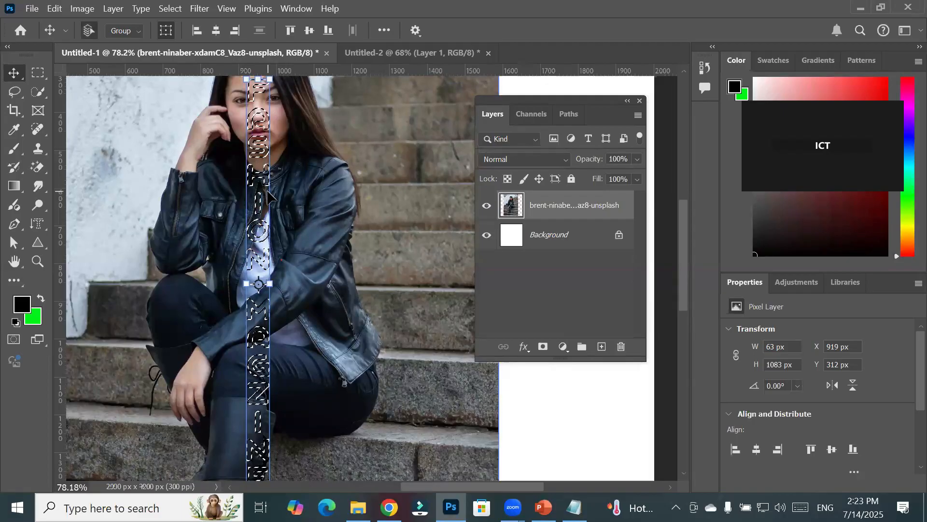
key(ctrl+d)
scroll(351, 257, down, 4)
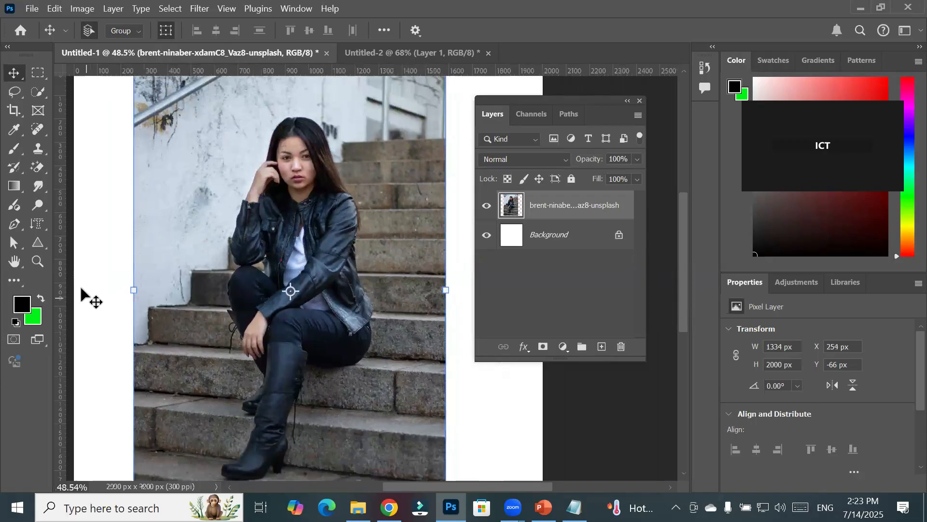
- Activate the Vertical Type Mask tool and create a new blank 2000 × 2000 px document at 300 ppi
click(36, 224)
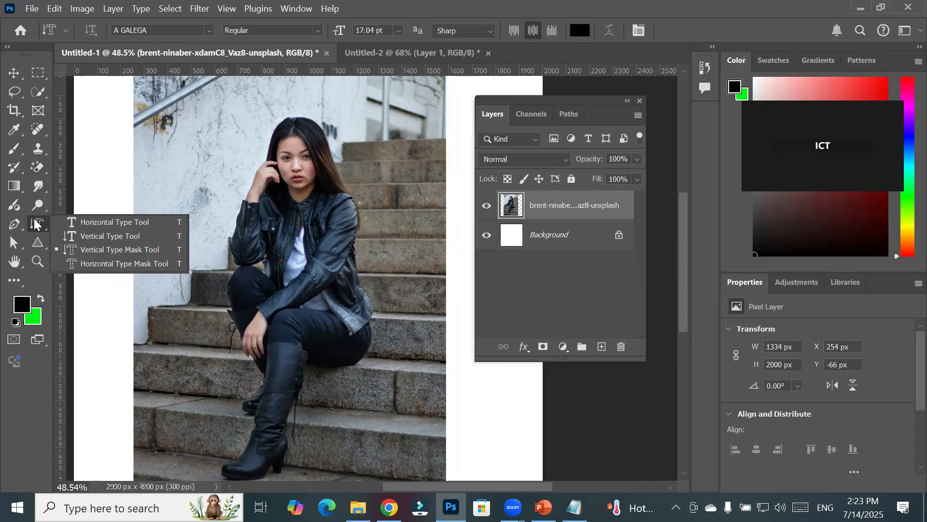
click(32, 8)
click(37, 23)
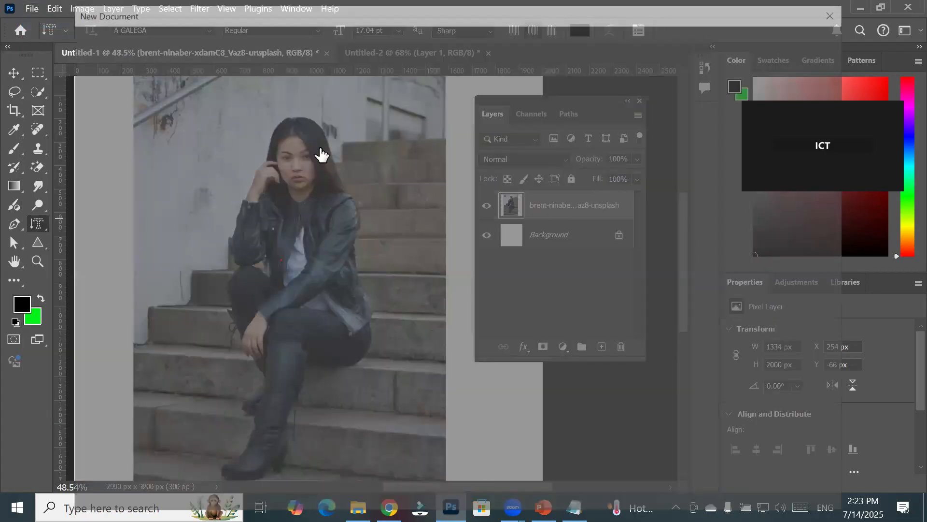
click(289, 155)
double_click(416, 157)
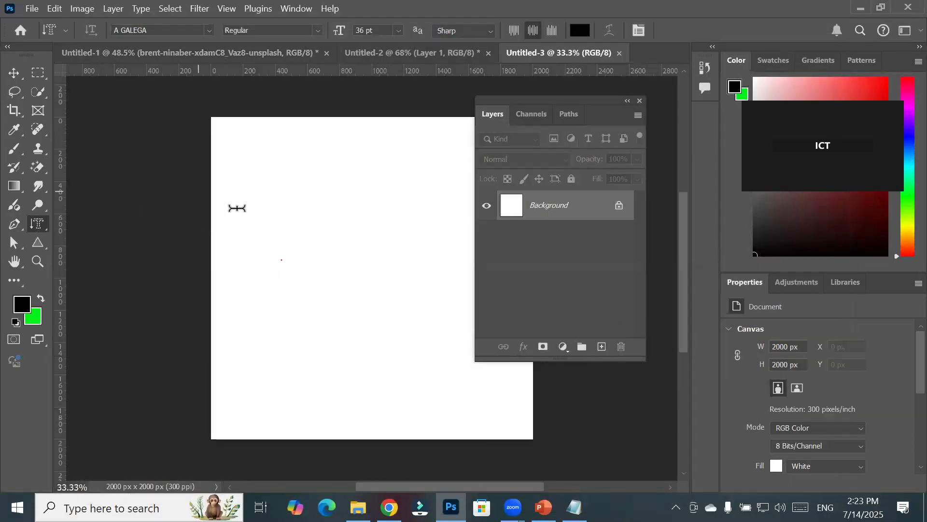
- Create a vertical type mask selection reading FASHION MAG along the left side of the blank canvas, in 36 pt A GALEGA
click(240, 255)
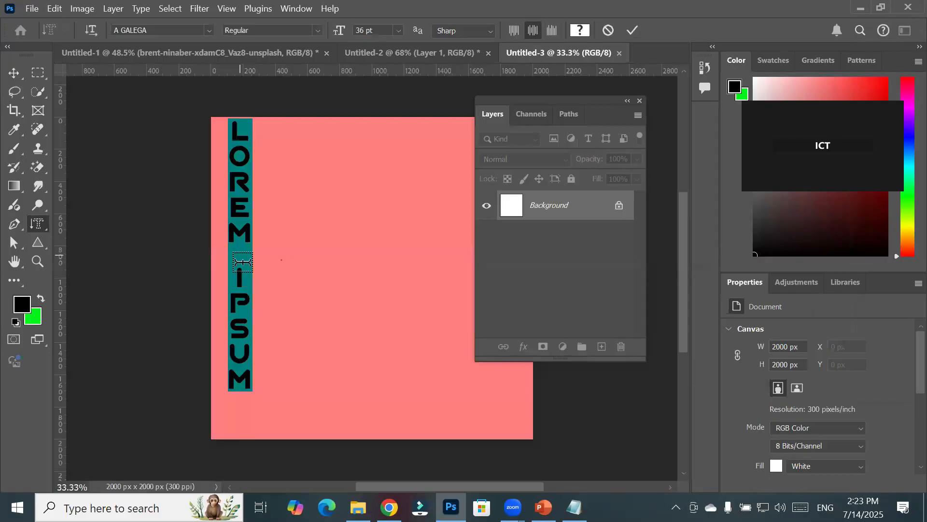
text(FAS)
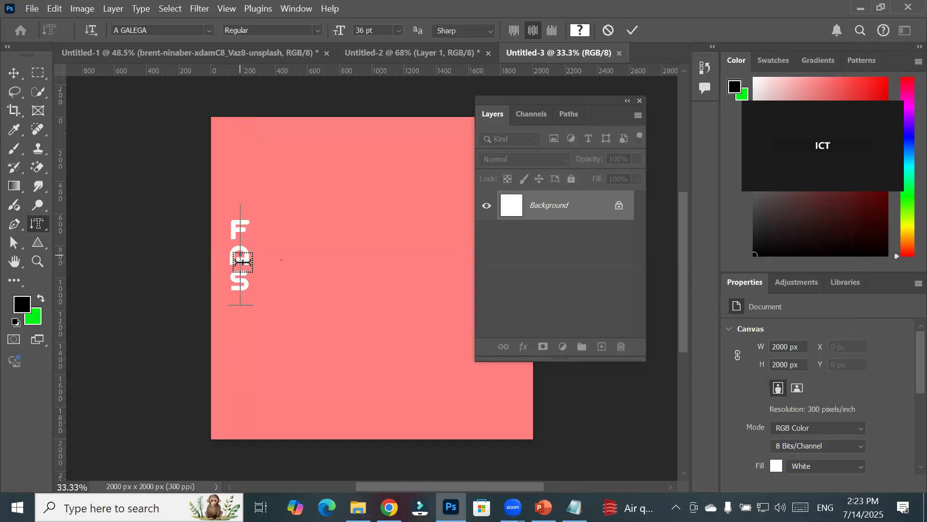
text(HION MAG)
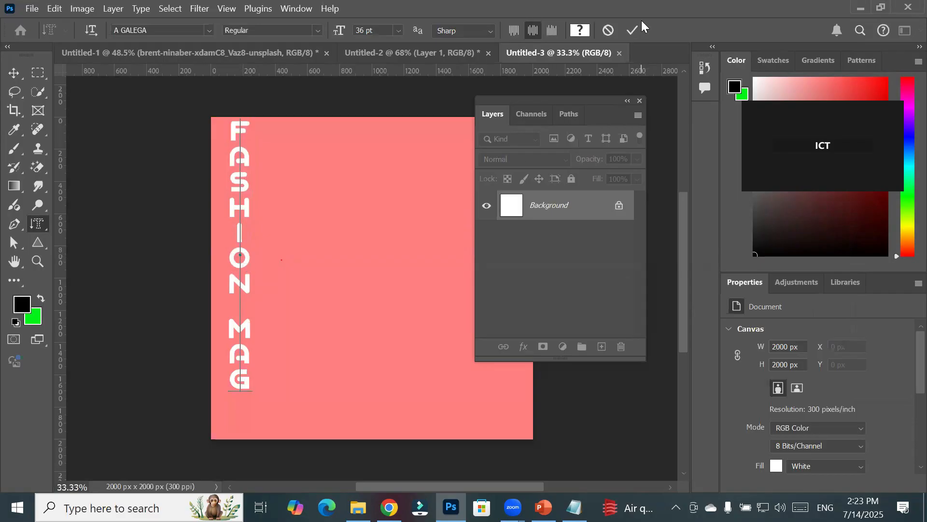
click(627, 32)
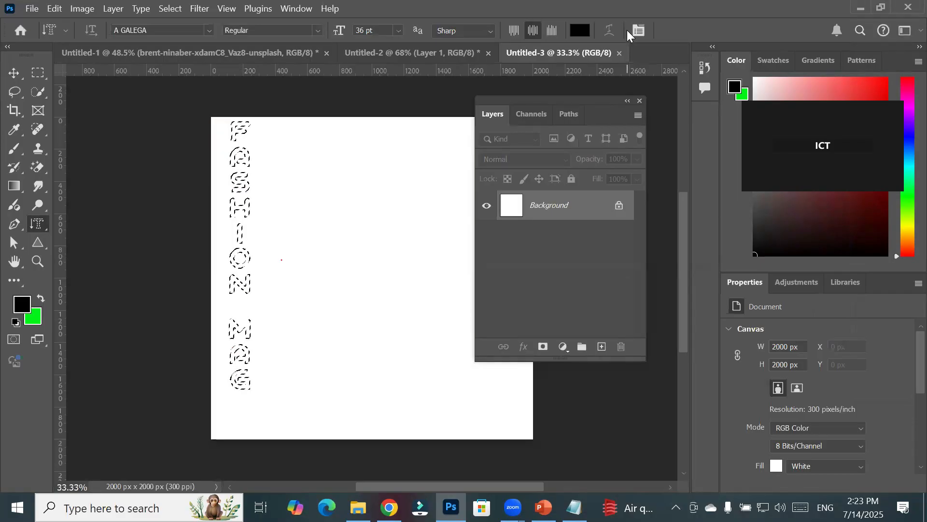
- Paint the FASHION MAG lettering selection with a 400 px brush, black on the upper letters and green on the remaining ones
click(14, 149)
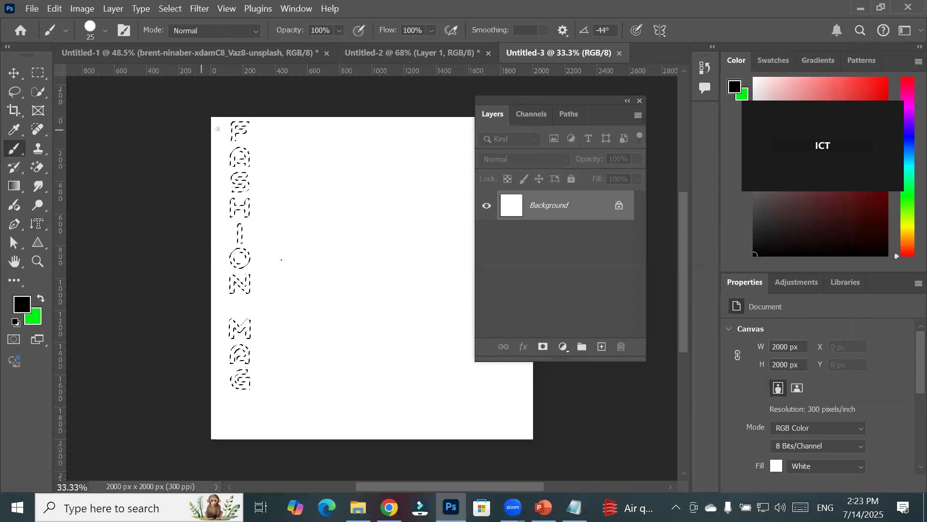
key(bracketright)
key(bracketright)
key(bracketright)
key(bracketright)
key(bracketright)
key(bracketright)
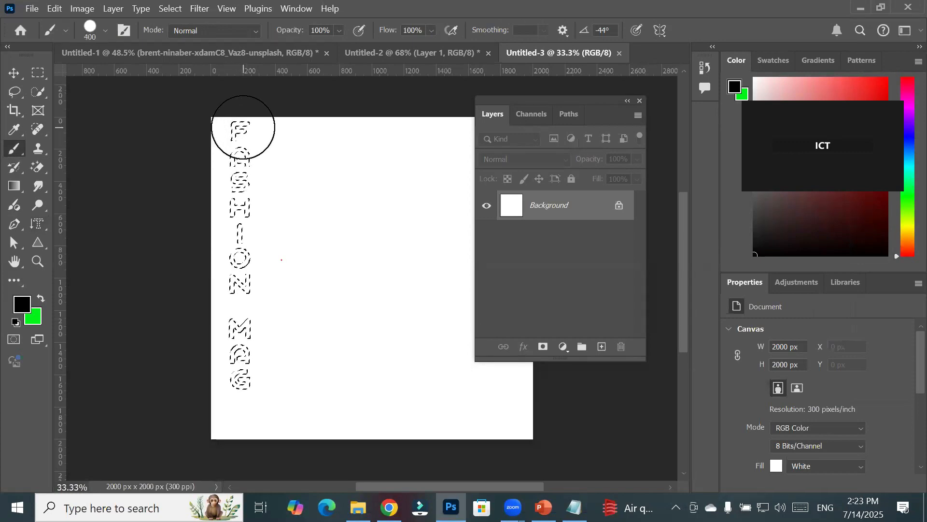
key(x)
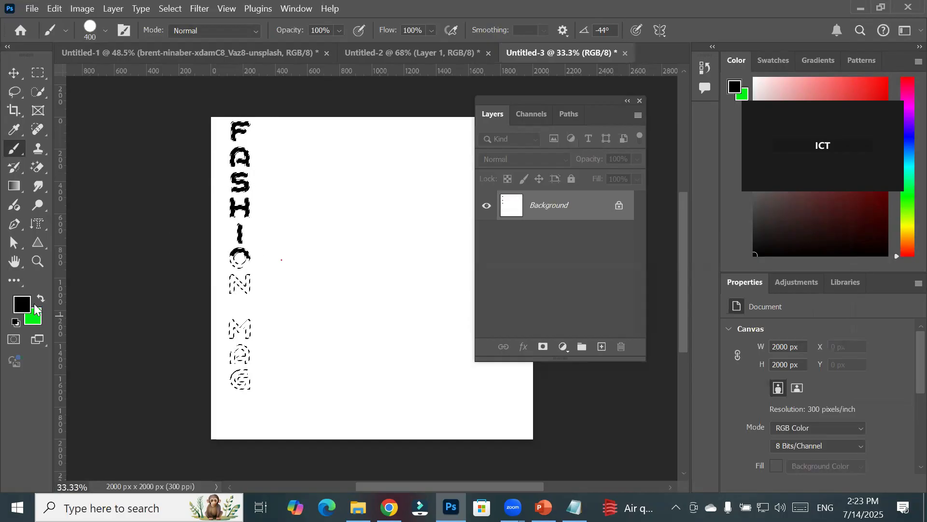
mouse_move(242, 393)
mouse_down()
mouse_move(242, 295)
mouse_move(276, 310)
mouse_up()
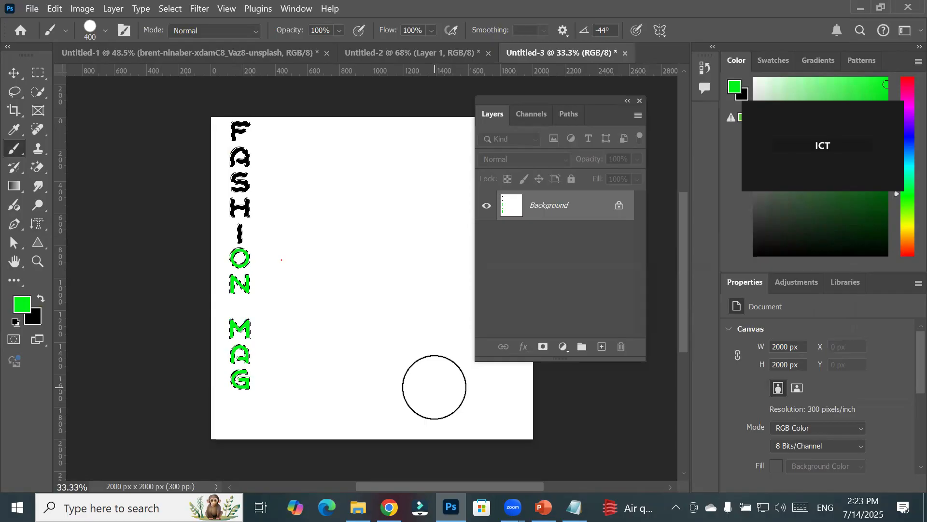
drag(285, 174, 273, 141)
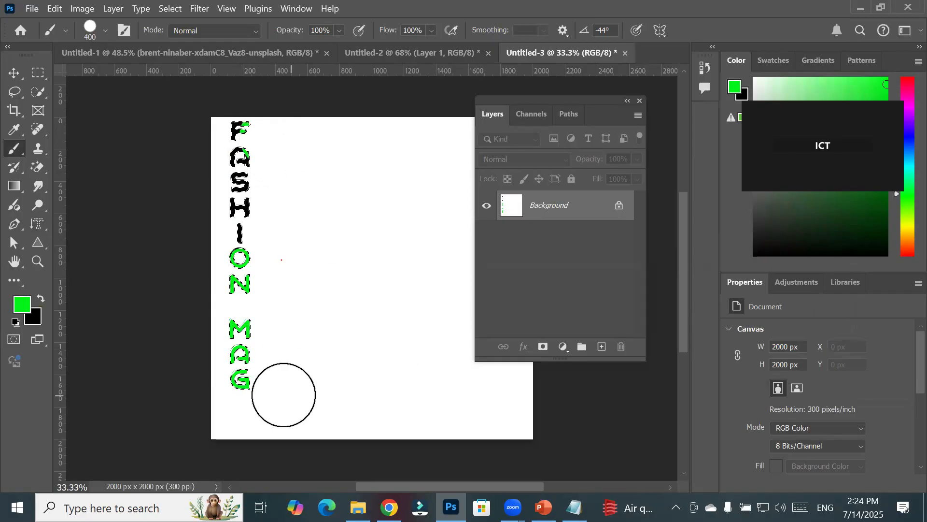
drag(286, 424, 244, 387)
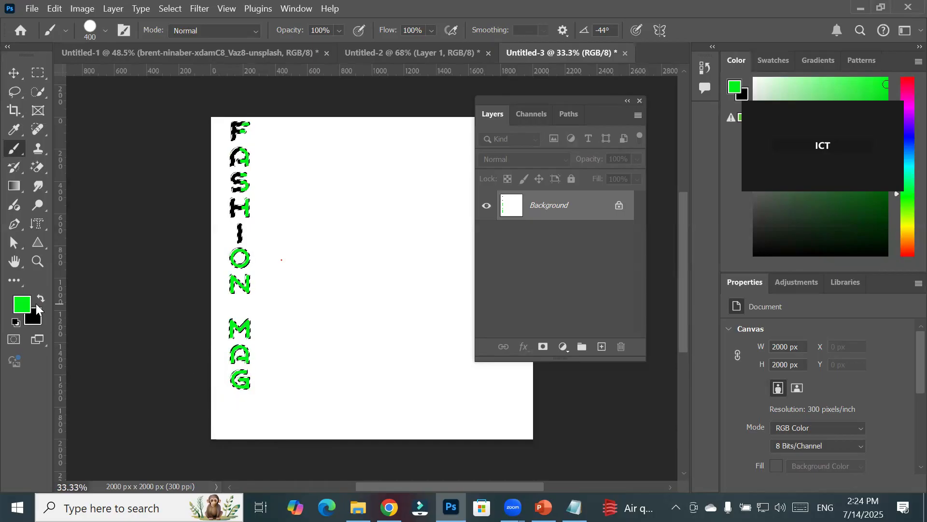
- Set the foreground color to red, f00728
click(23, 305)
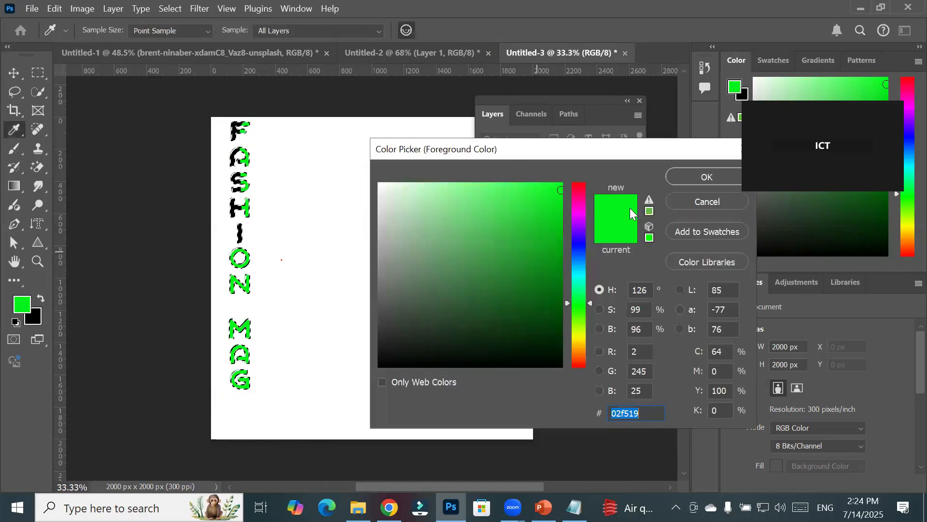
click(579, 187)
click(558, 194)
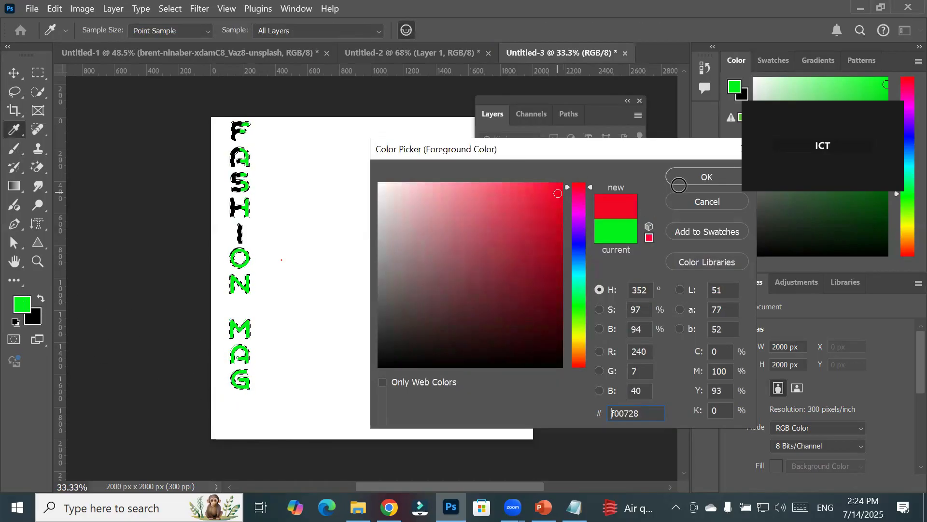
click(704, 177)
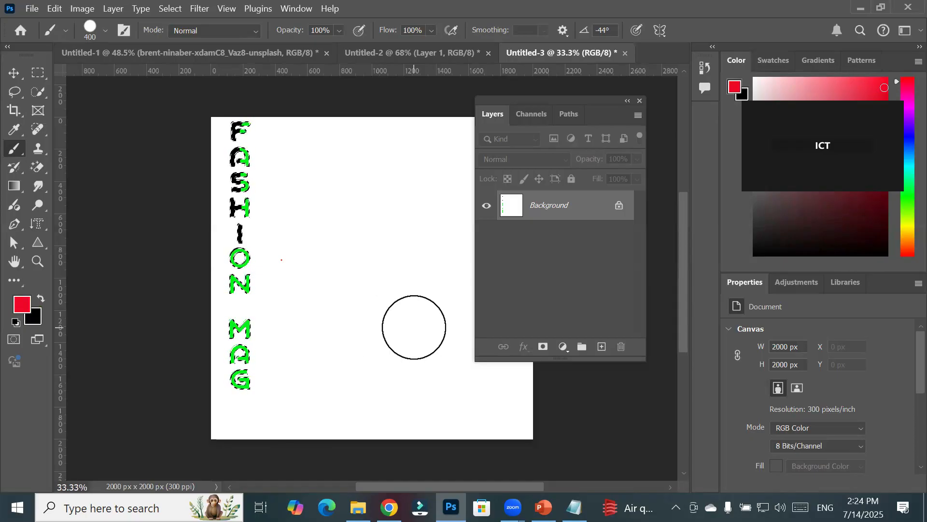
- Undo the lettering paint and clear its selection, and add a new blank layer above the Background
key(ctrl)
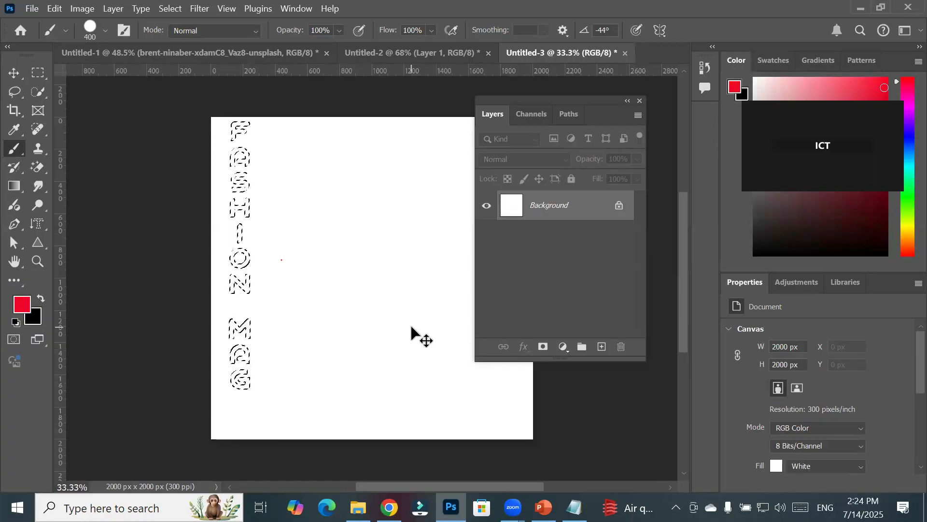
key(ctrl+d)
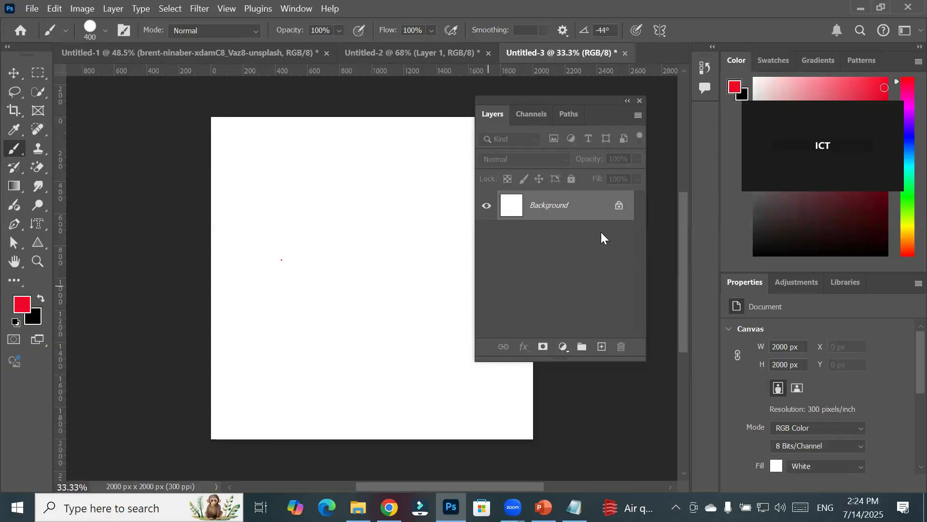
click(601, 347)
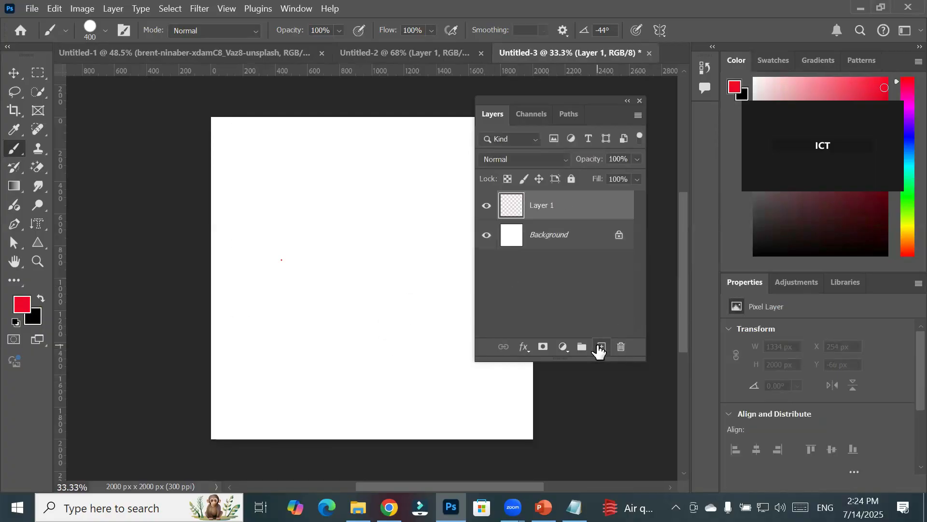
- Enter the vertical type mask text FASHION MAGZINE along the canvas's left side on the new layer
click(38, 224)
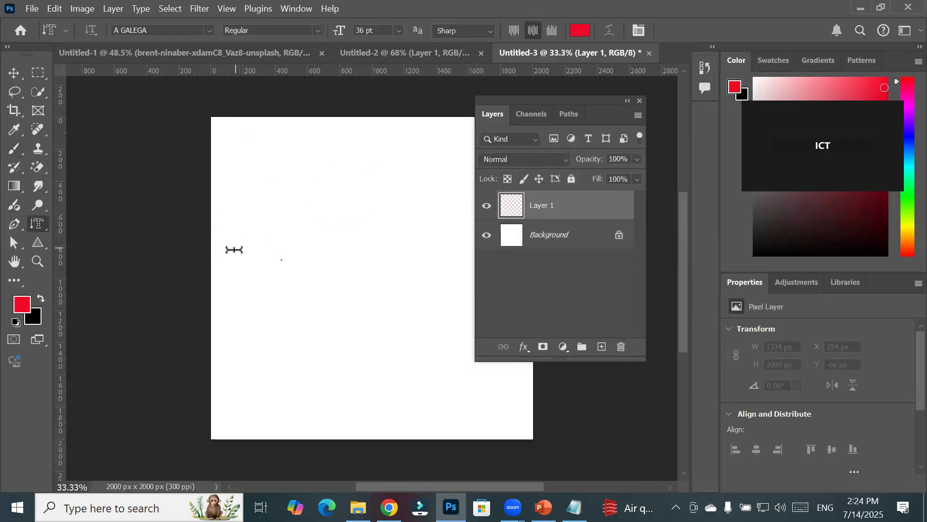
click(229, 266)
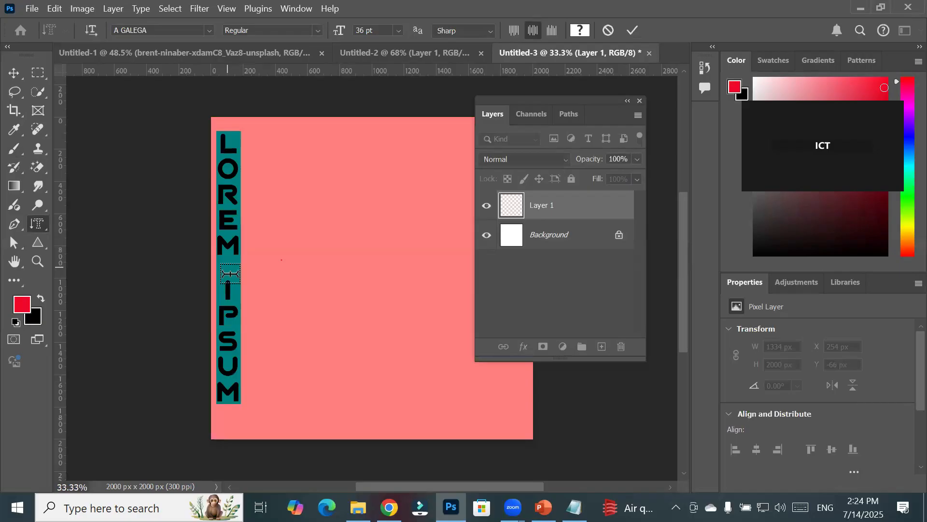
text(FASHION)
text( MAG)
text(N)
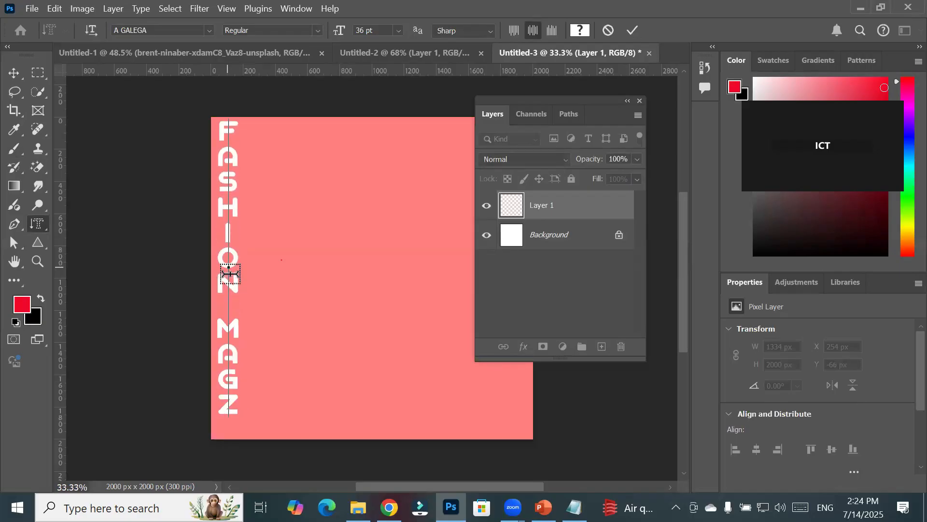
text(INE)
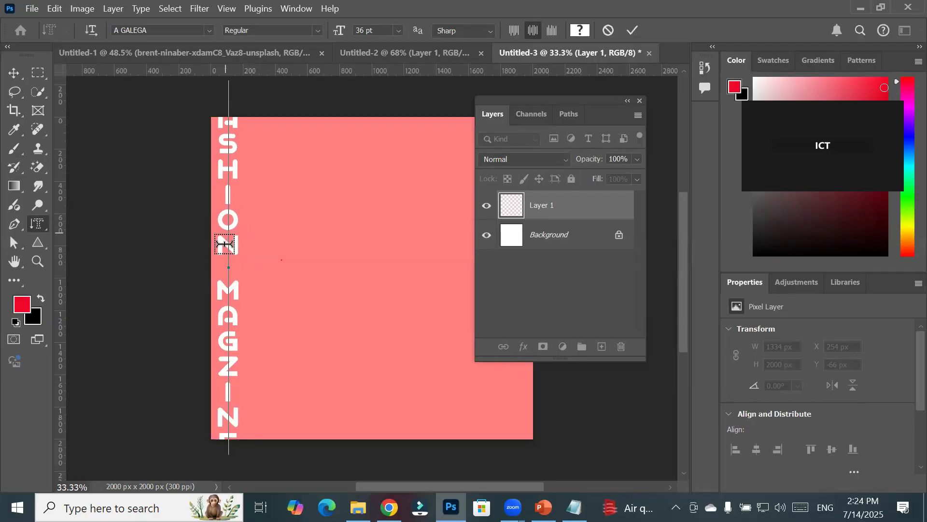
- Reduce the whole mask text to 27 pt so it fits the canvas height, and commit it as a selection
key(ctrl+a)
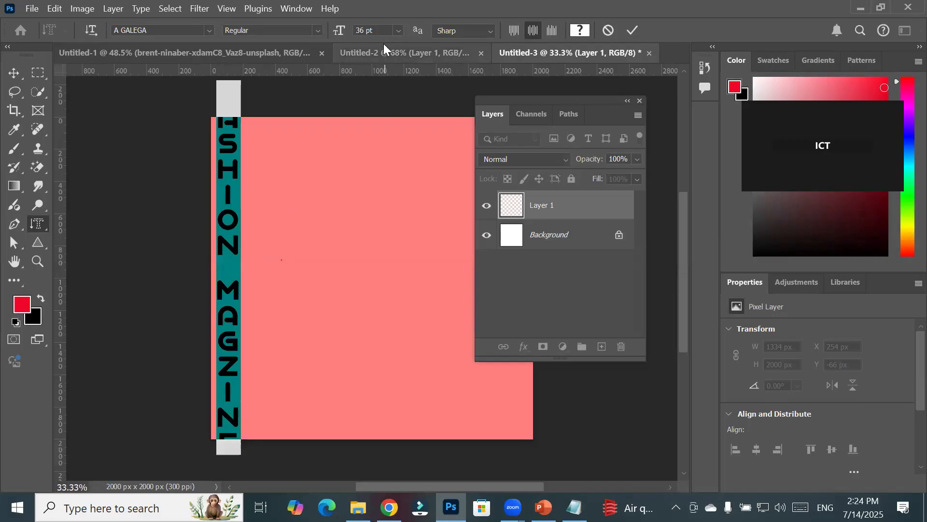
key(Down)
key(Down)
key(Down)
key(Down)
key(Down)
key(Down)
key(Down)
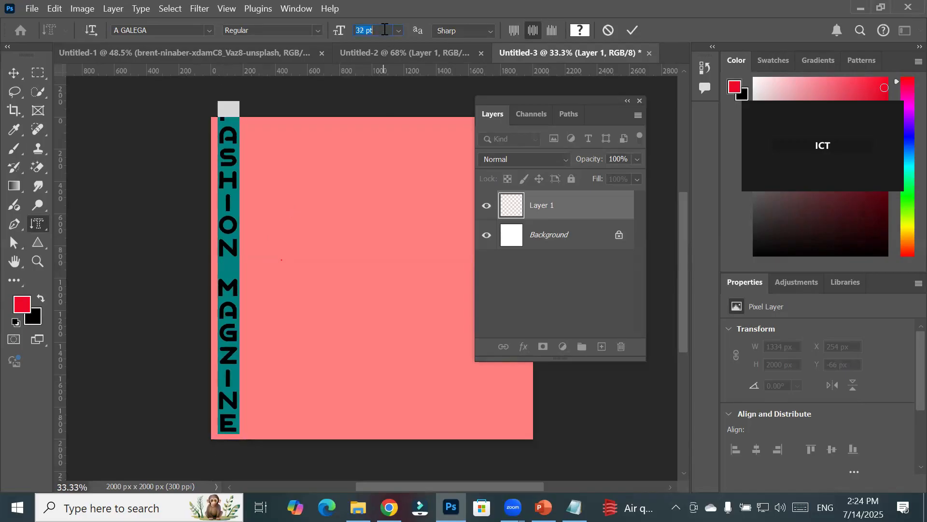
key(Down)
key(Down)
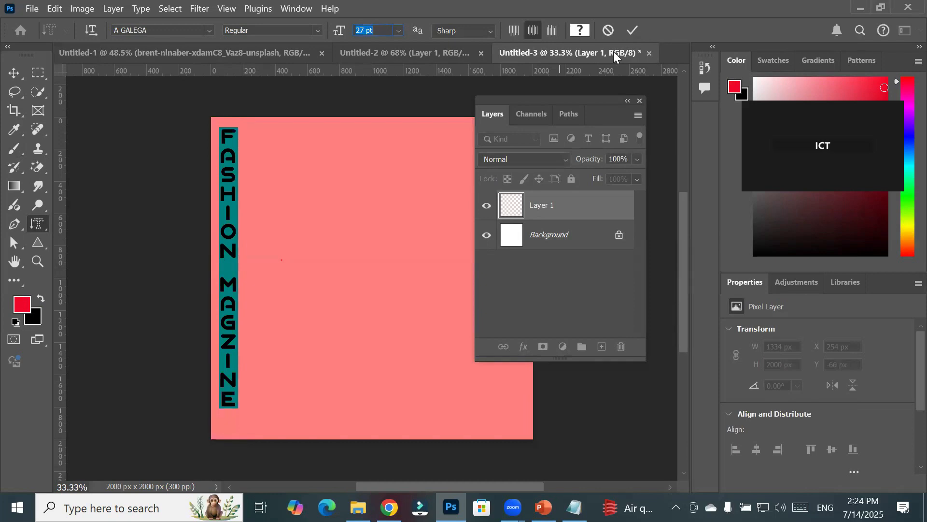
click(629, 32)
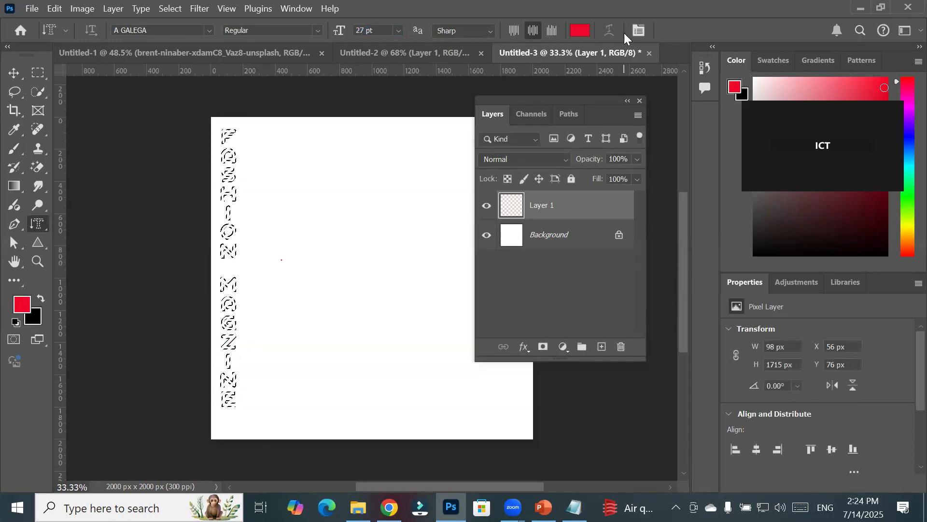
- Stroke the FASHION MAGZINE selection with a red outline thinner than 30 px, located outside the letter edges
scroll(155, 208, up, 3)
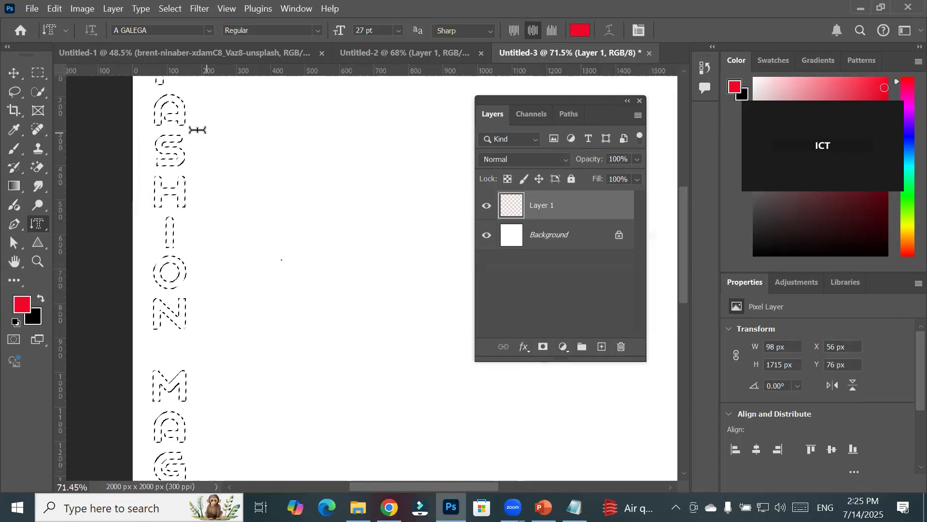
scroll(197, 129, up, 5)
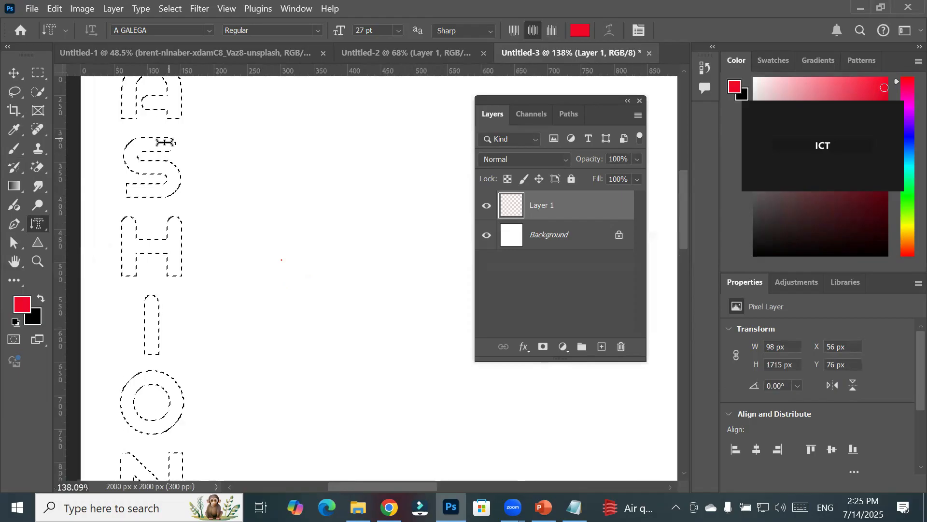
click(40, 72)
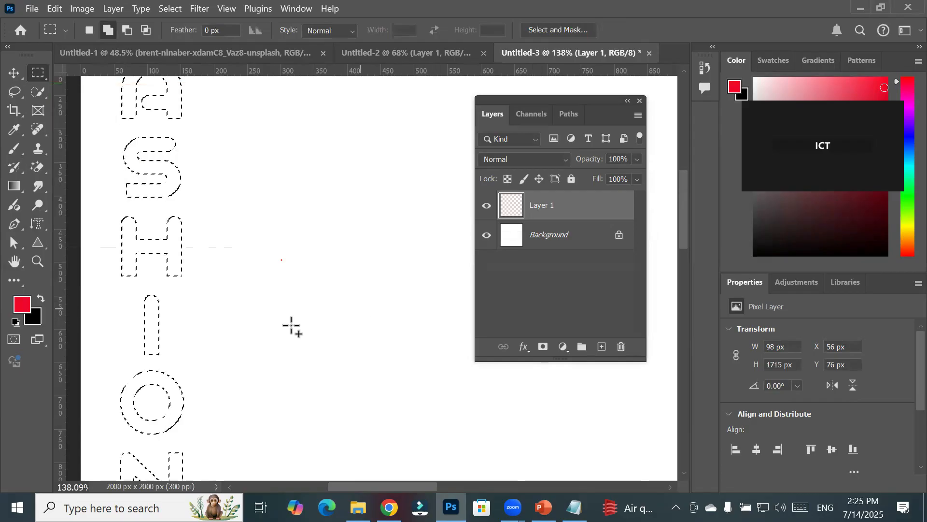
right_click(173, 248)
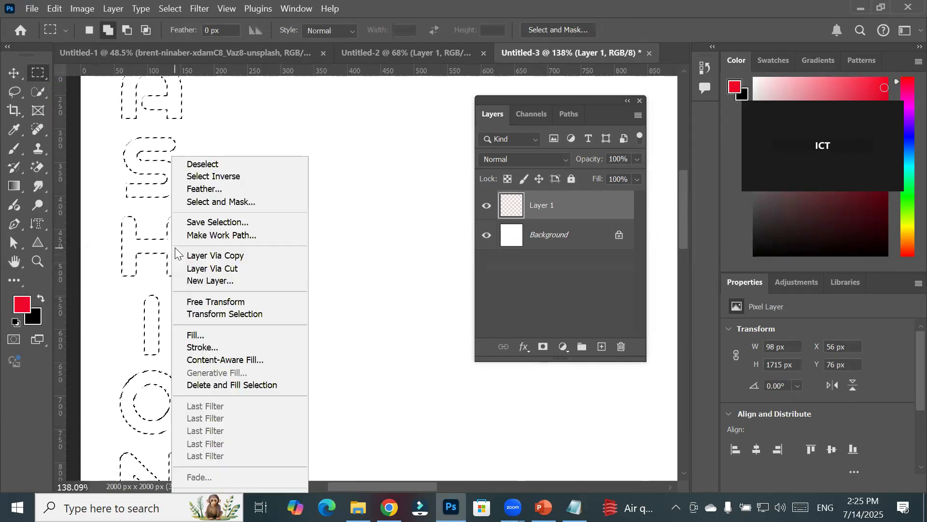
click(220, 348)
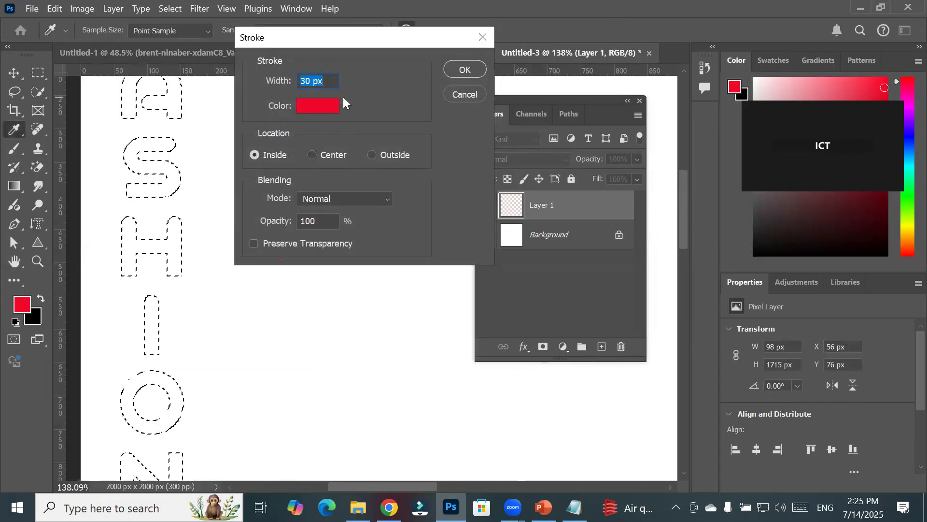
click(323, 80)
scroll(323, 80, down, 12)
scroll(323, 81, down, 12)
click(374, 154)
click(465, 70)
key(m)
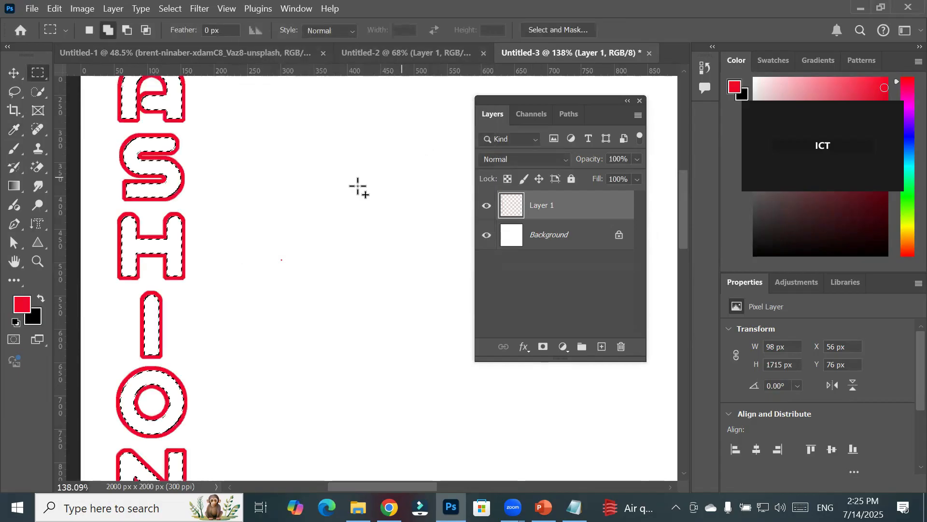
- Fill the lettering selection with the red-and-black circle custom pattern in Normal mode at 100% opacity
scroll(358, 187, down, 3)
scroll(315, 199, down, 4)
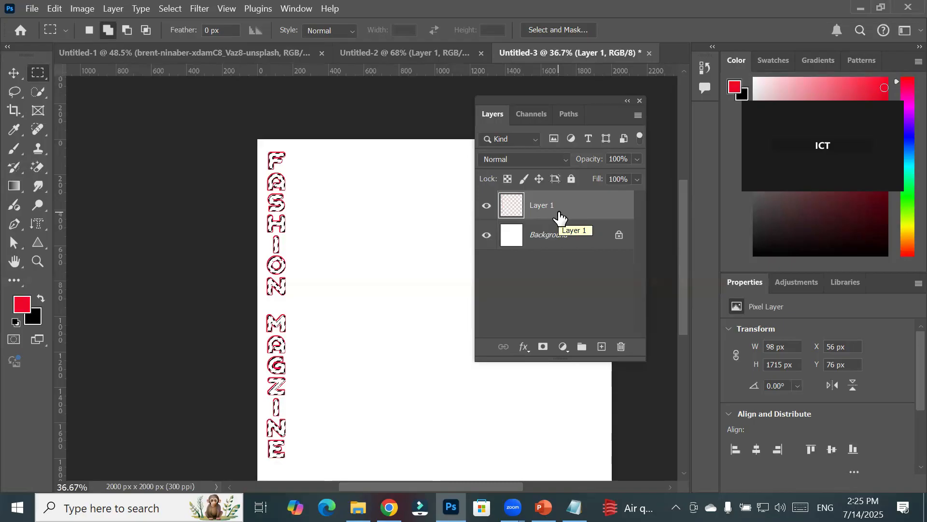
scroll(250, 208, up, 10)
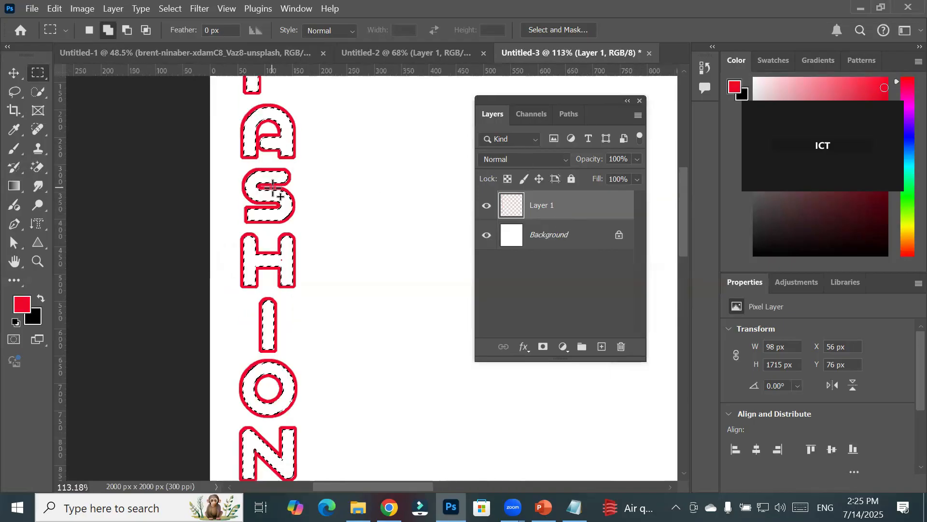
right_click(280, 203)
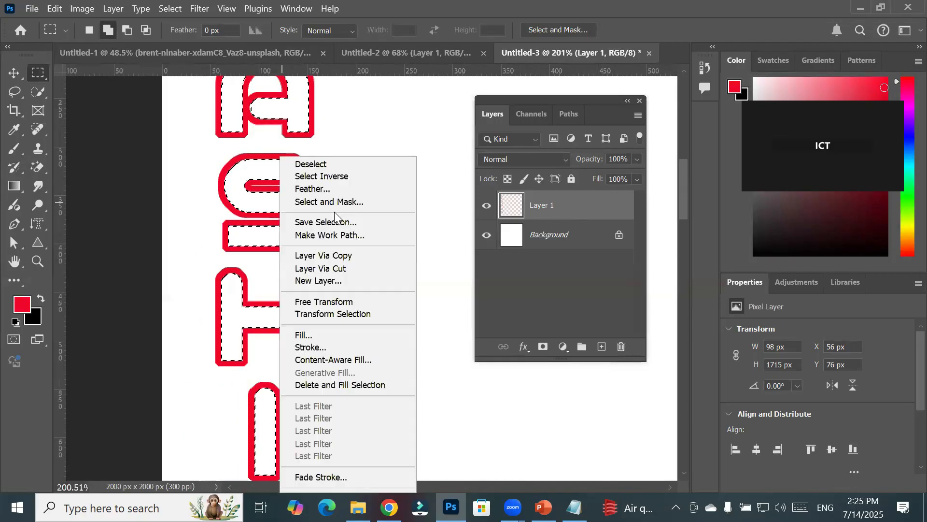
click(310, 334)
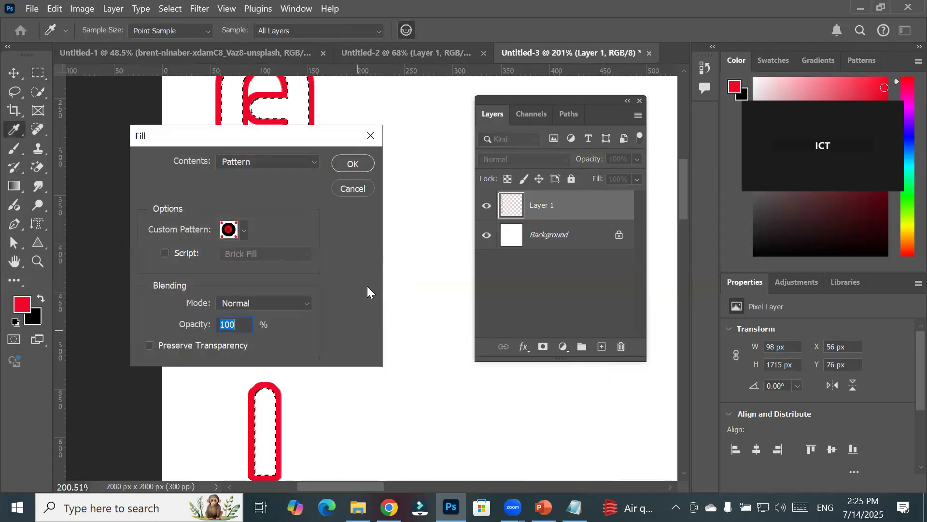
click(244, 230)
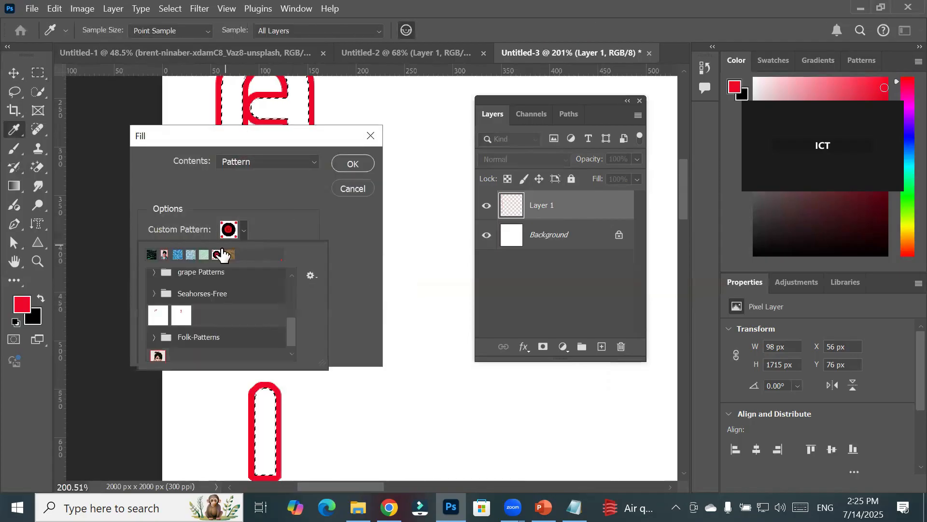
click(350, 166)
click(351, 166)
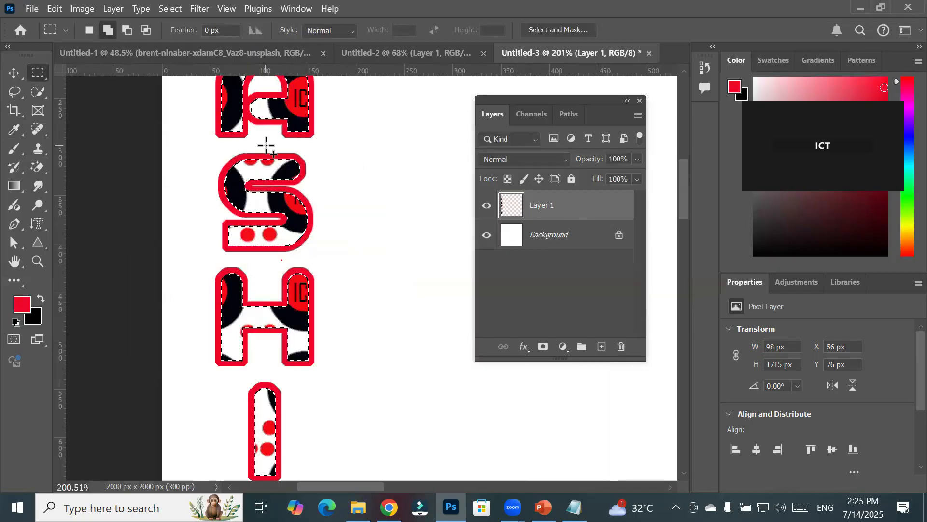
scroll(265, 147, down, 5)
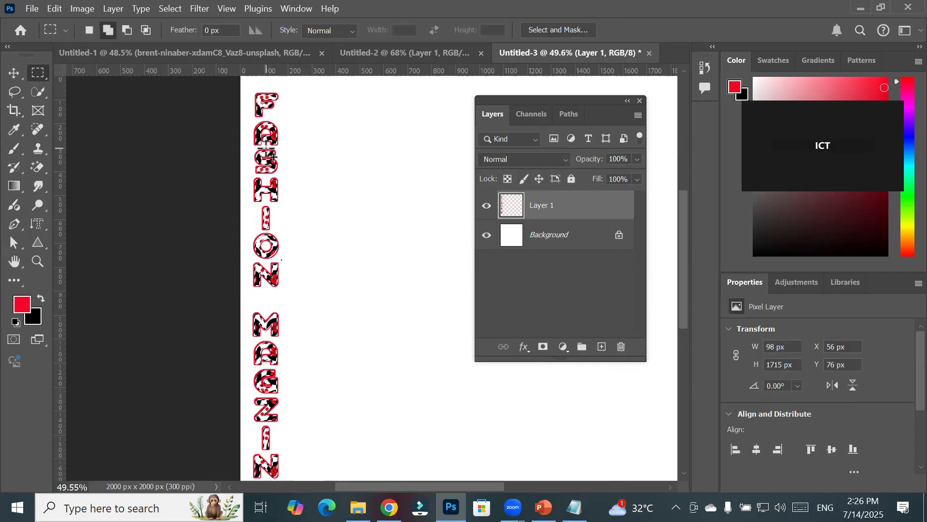
scroll(273, 155, up, 4)
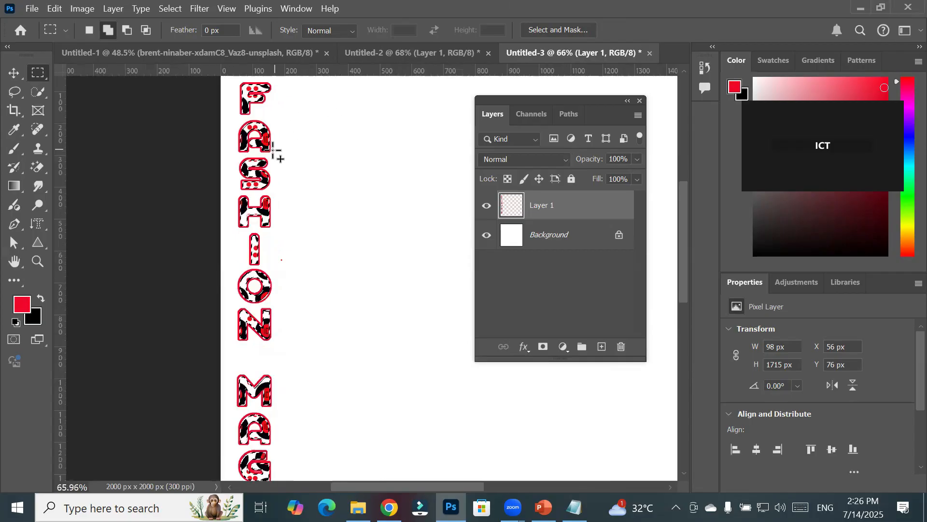
scroll(248, 177, up, 3)
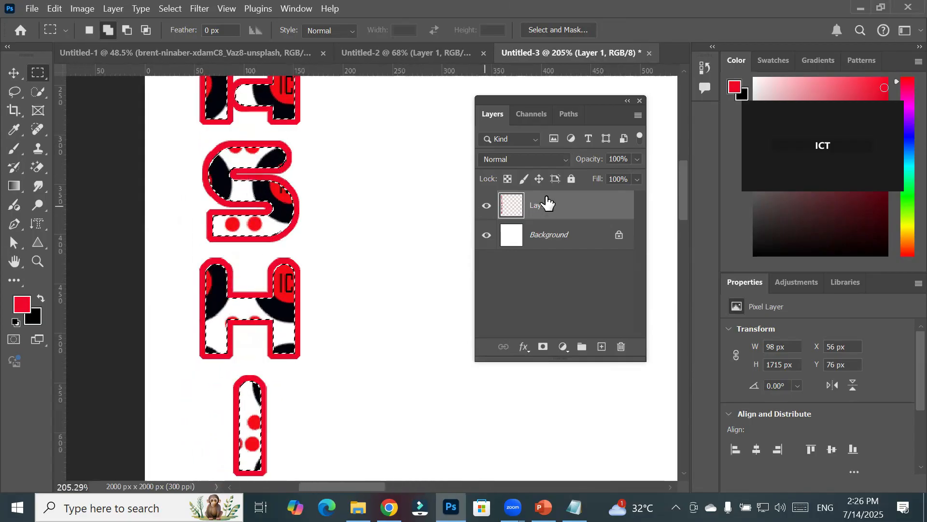
- Add a Pattern fill layer inside the lettering selection, using the dark green leaf pattern
click(563, 347)
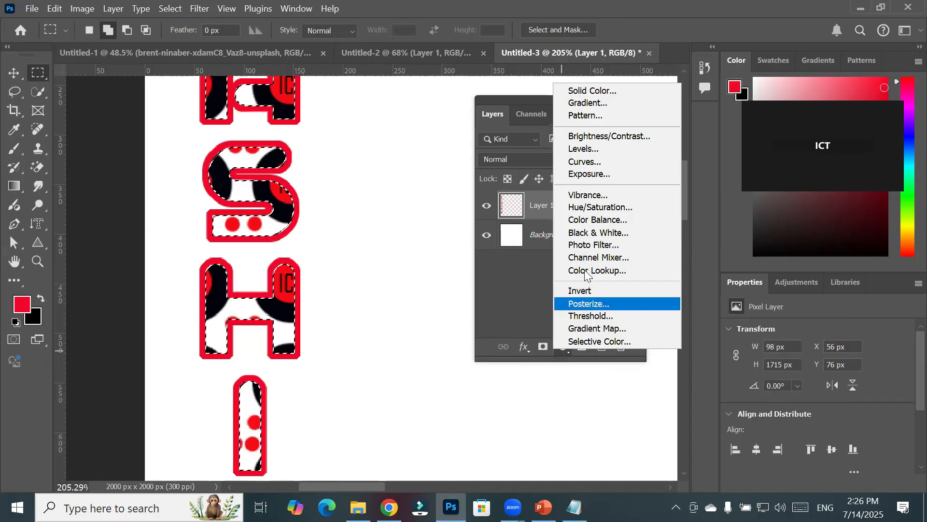
click(618, 114)
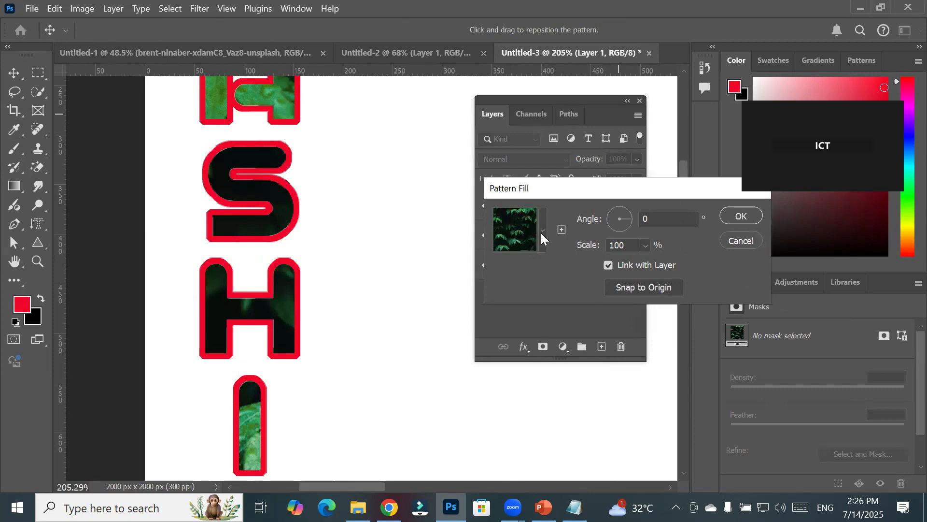
click(541, 232)
click(503, 268)
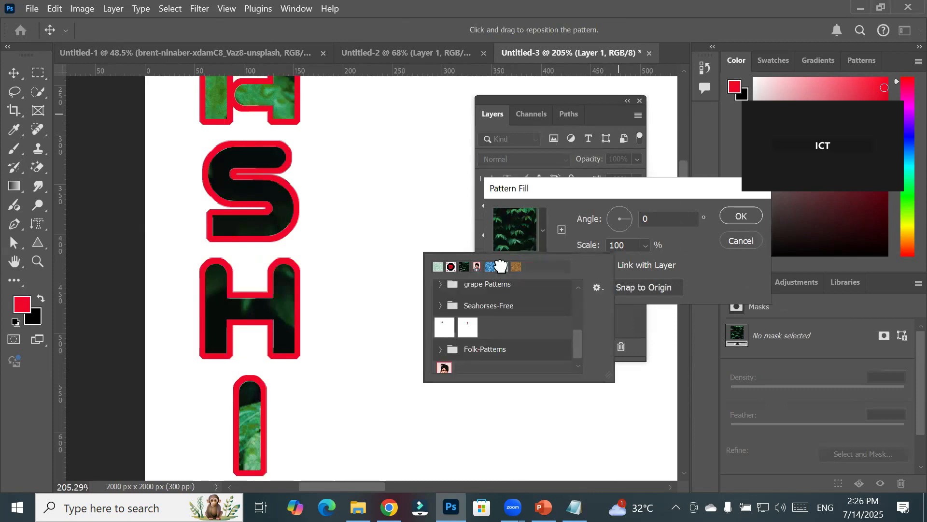
click(476, 268)
click(450, 267)
click(732, 214)
- Edit the pattern fill layer above the lettering and reduce its pattern scale to 1%
scroll(320, 295, down, 3)
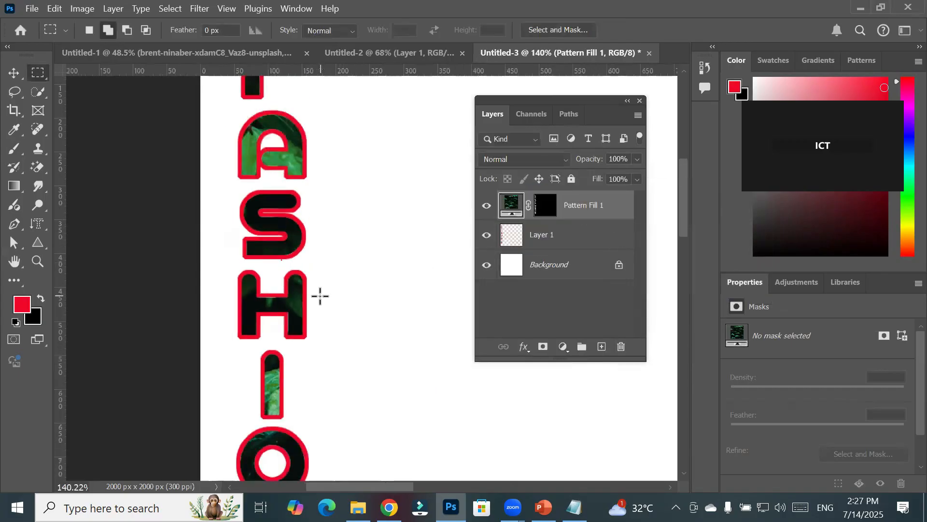
scroll(320, 295, down, 5)
scroll(327, 453, up, 2)
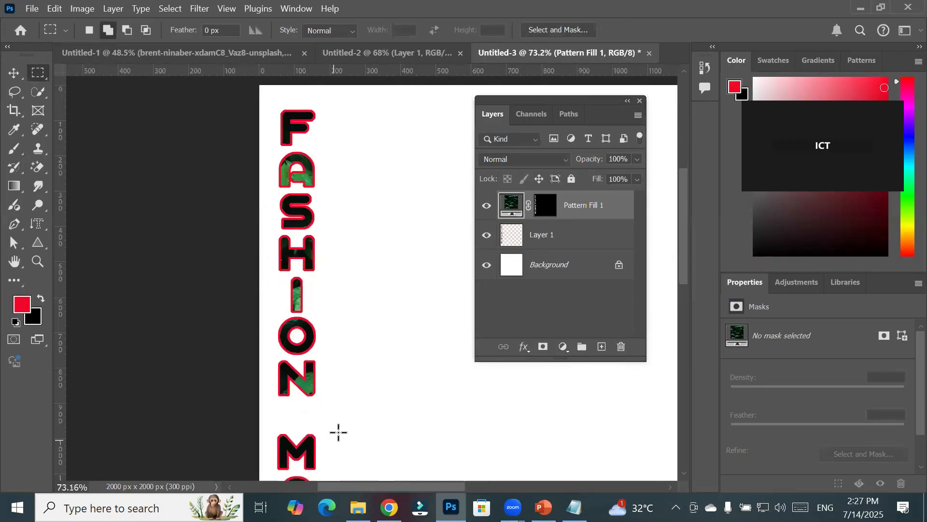
scroll(339, 432, up, 6)
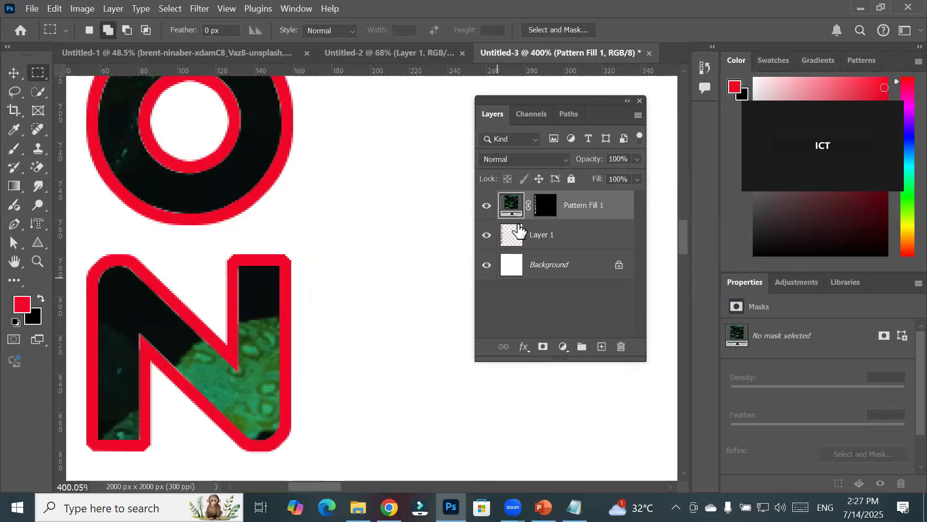
double_click(512, 204)
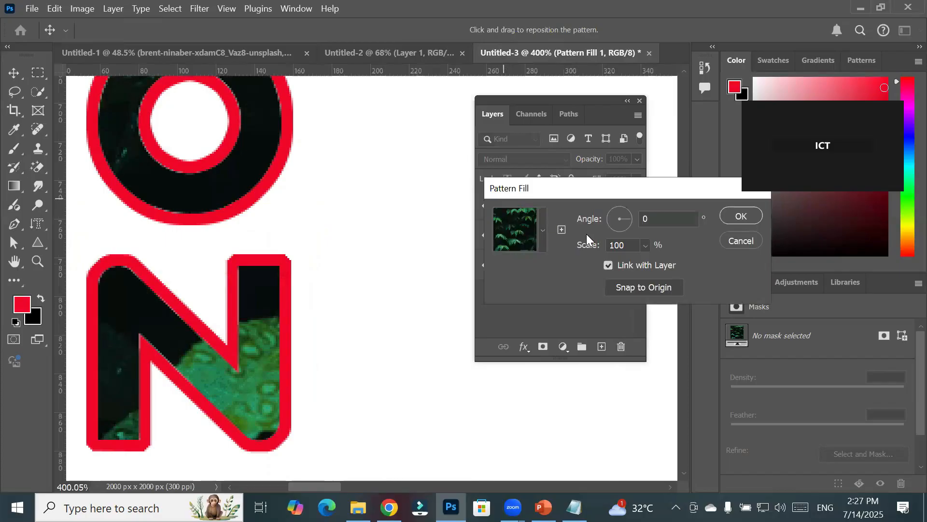
click(646, 246)
drag(650, 261, 643, 261)
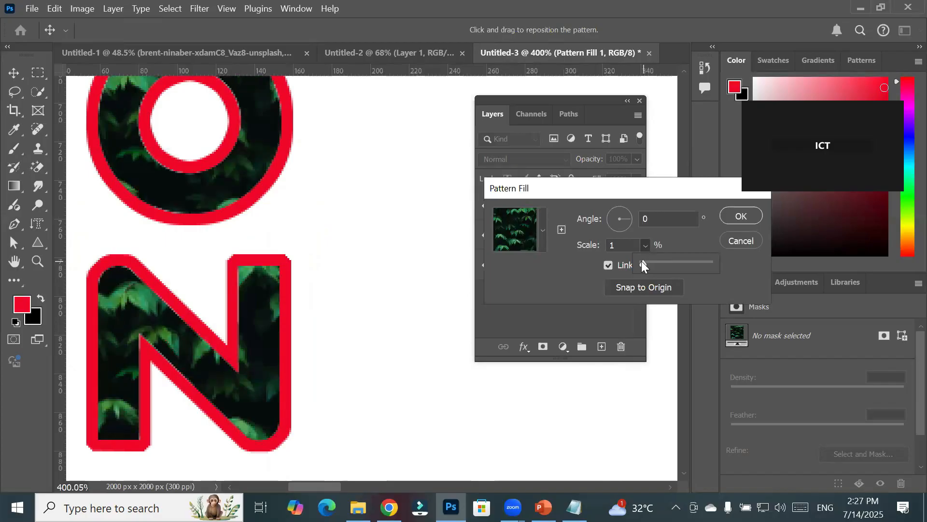
- Replace the leaf pattern in the fill with the portrait pattern of the woman in a denim jacket
click(543, 230)
click(478, 267)
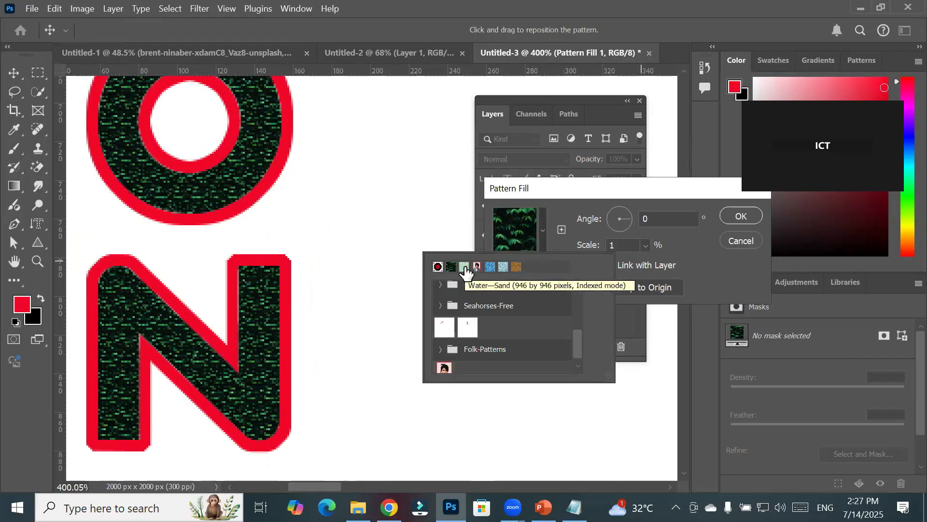
click(477, 267)
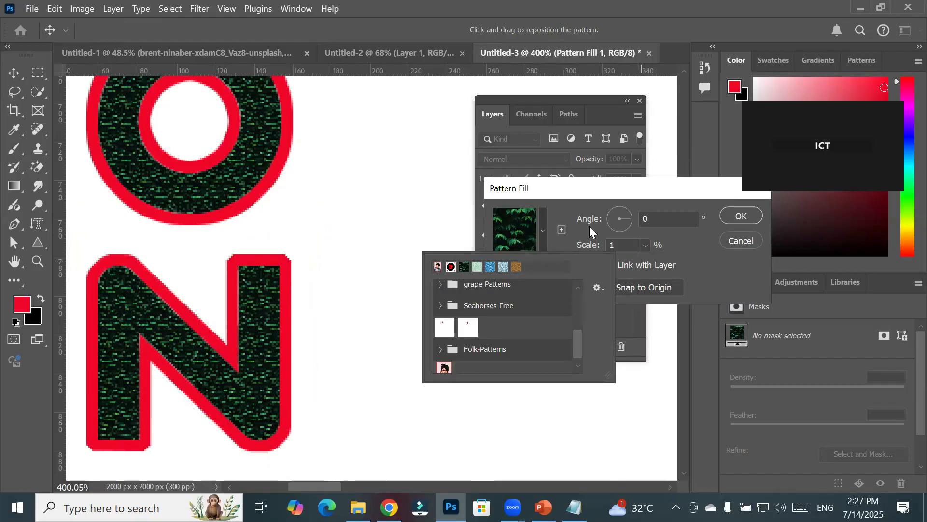
click(444, 368)
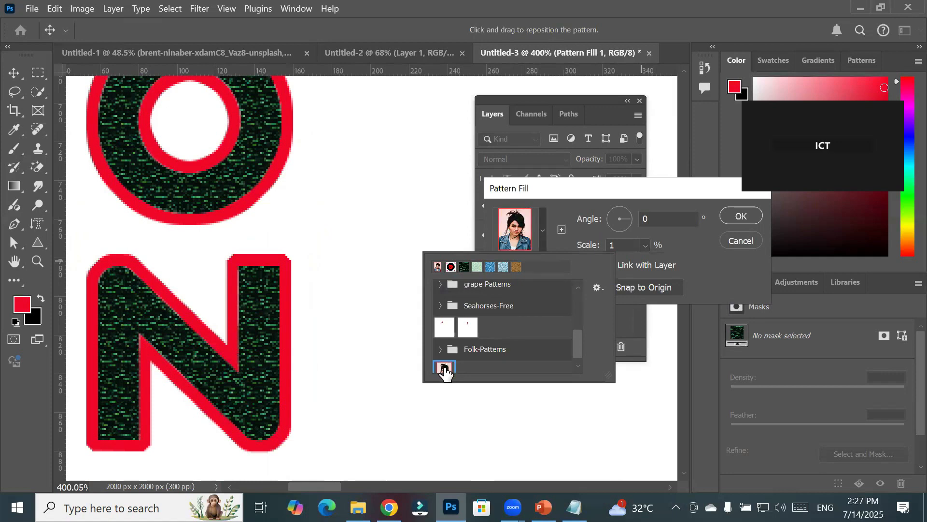
click(562, 192)
- Try the scale of the portrait pattern, leave it at 1%, and apply the pattern fill
scroll(269, 325, up, 6)
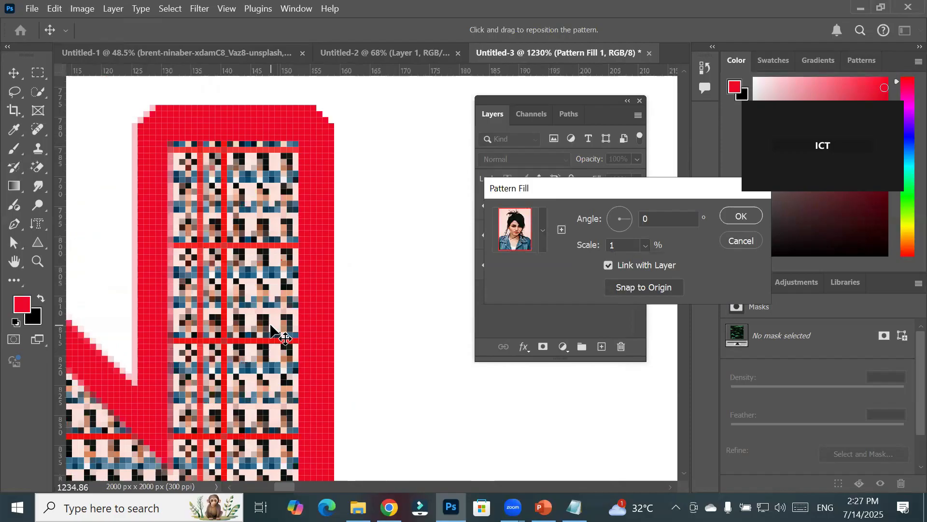
click(645, 246)
drag(645, 263, 647, 263)
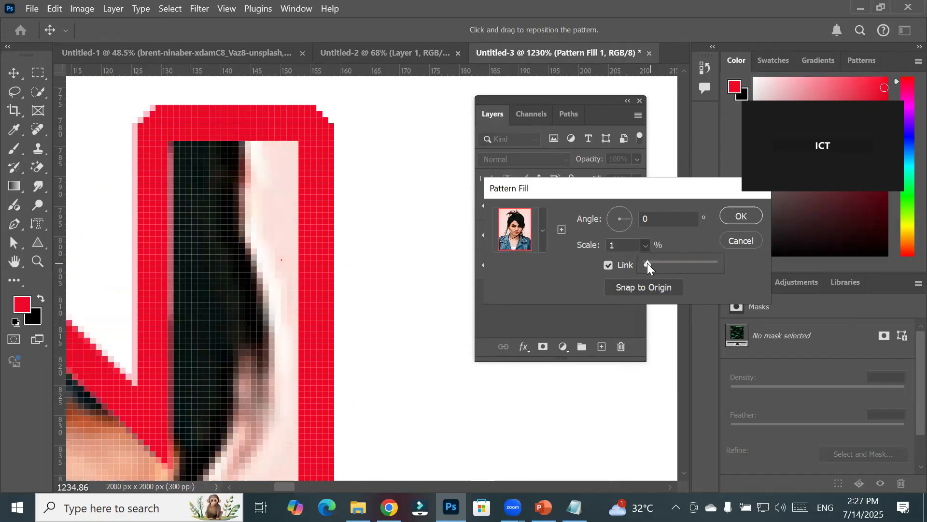
click(746, 216)
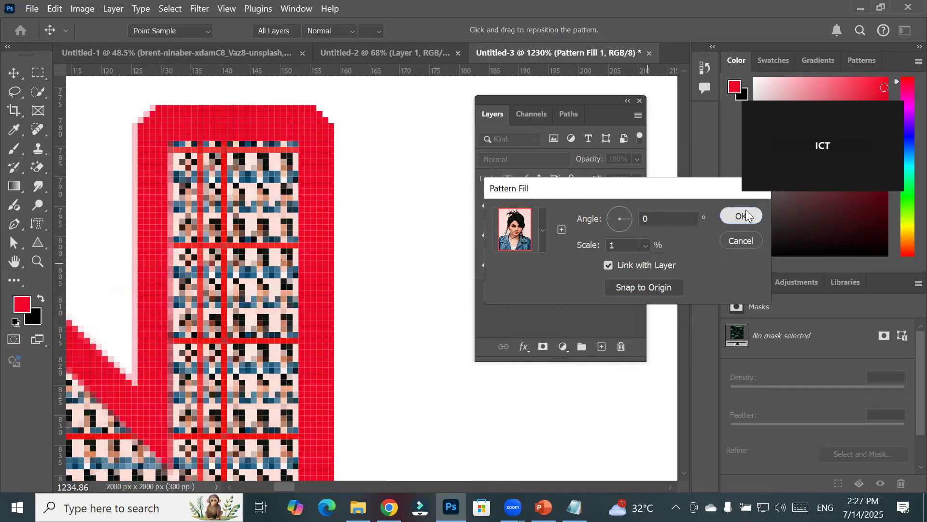
click(746, 216)
key(m)
- Hide and show the pattern fill layer repeatedly to compare it with the circle pattern on the layer beneath
scroll(140, 273, down, 3)
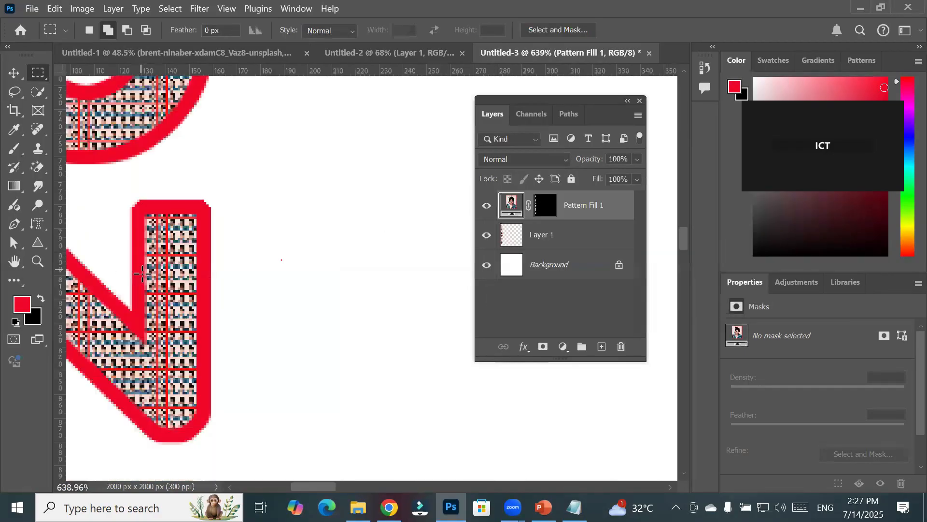
scroll(141, 273, down, 10)
scroll(46, 273, down, 3)
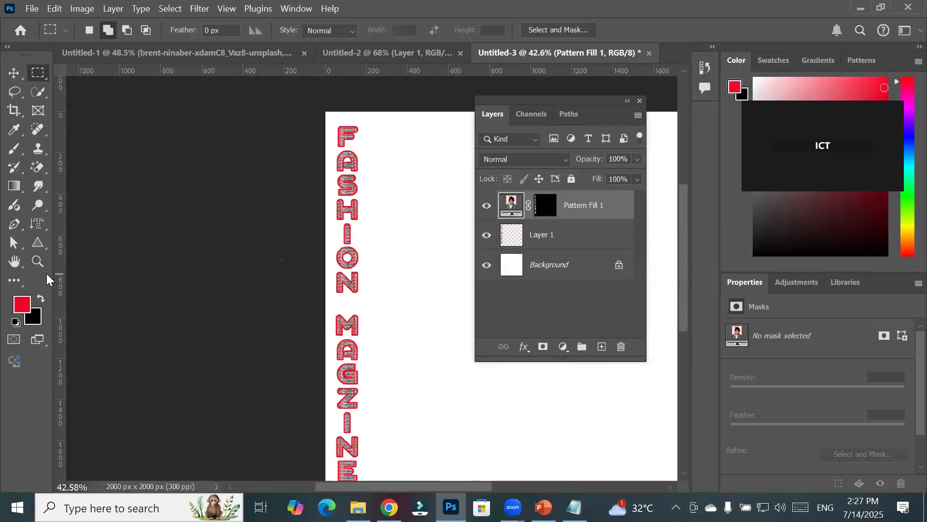
click(485, 207)
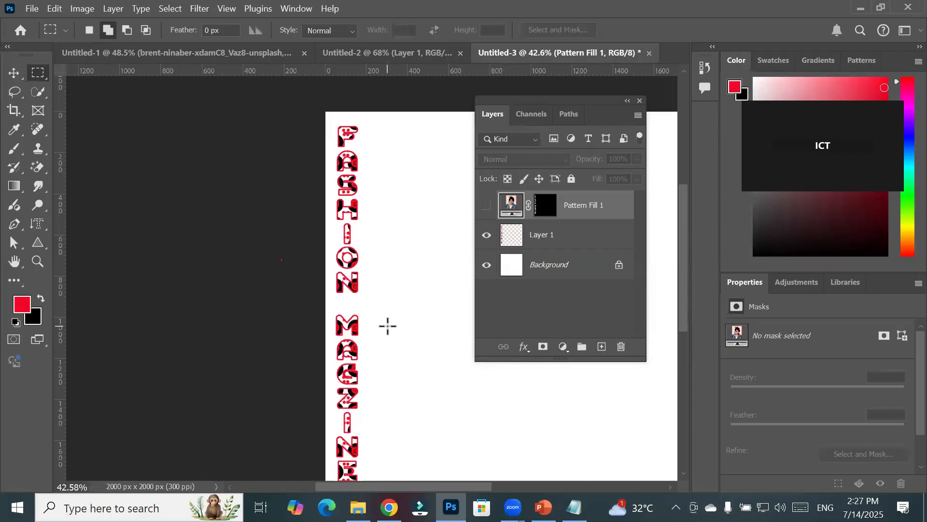
scroll(371, 290, up, 3)
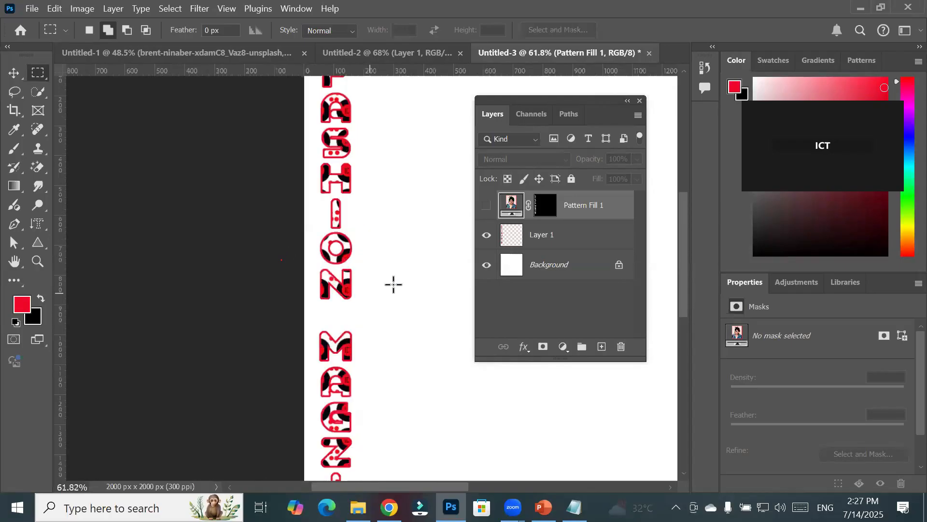
click(485, 208)
click(485, 210)
click(485, 208)
click(486, 209)
click(486, 208)
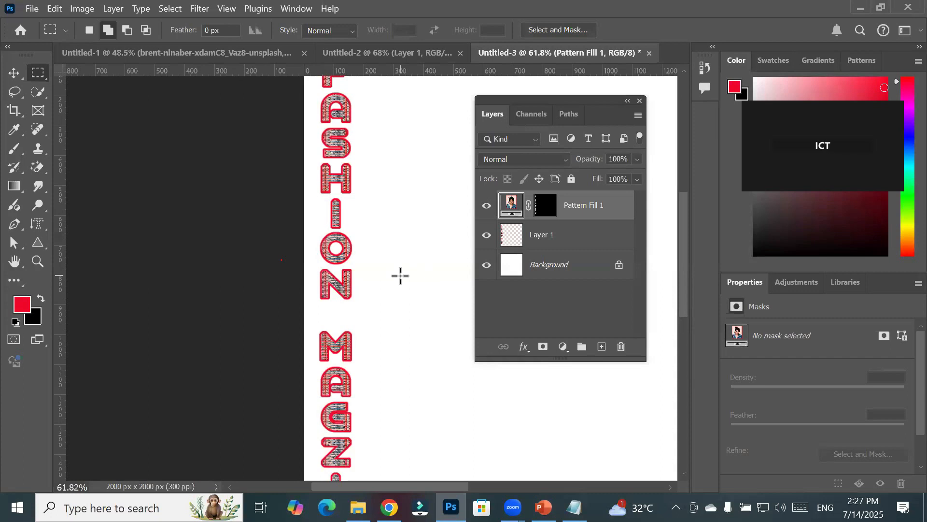
- Select the pattern fill layer's mask and paint black over the word MAGZINE with the 400 px Brush
scroll(330, 258, up, 10)
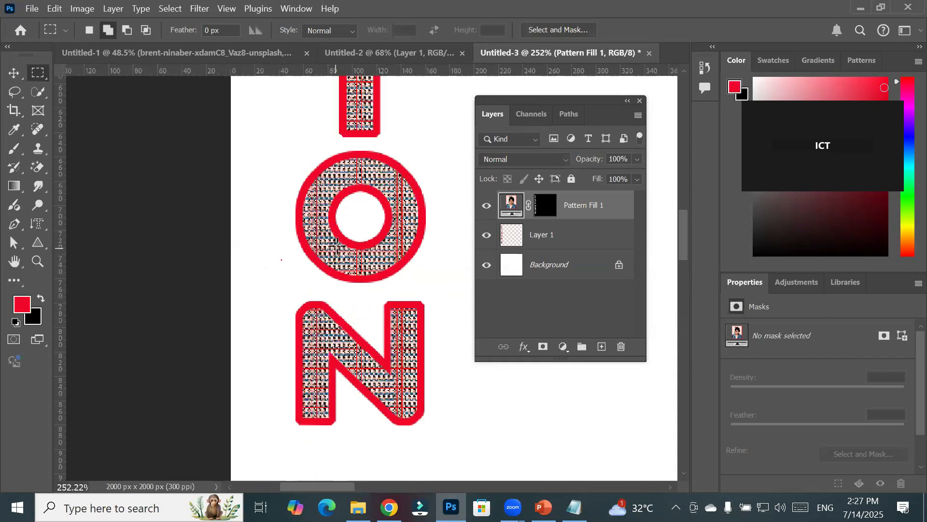
scroll(343, 246, down, 10)
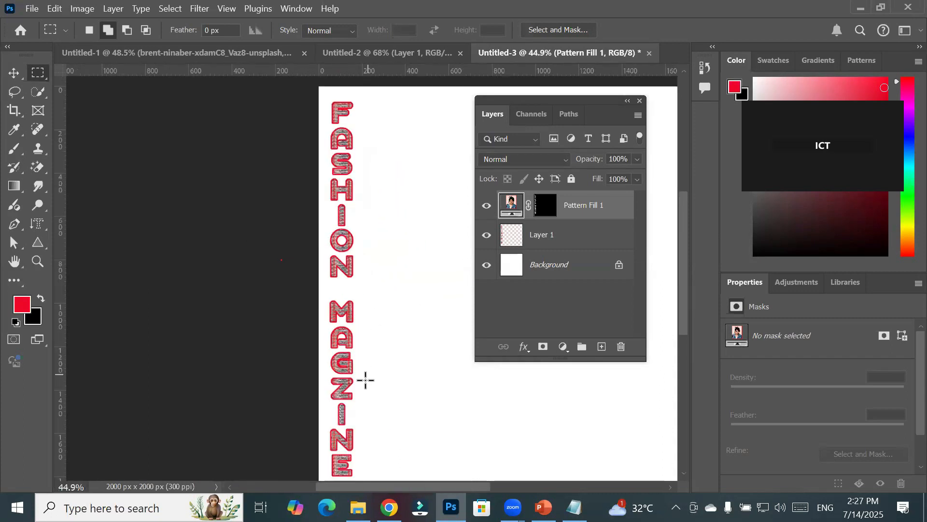
scroll(365, 380, up, 3)
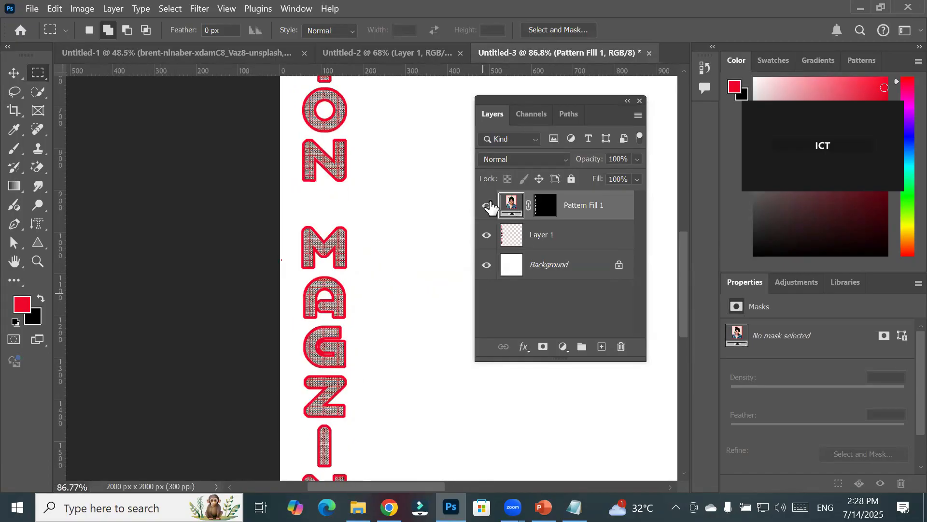
drag(423, 382, 390, 260)
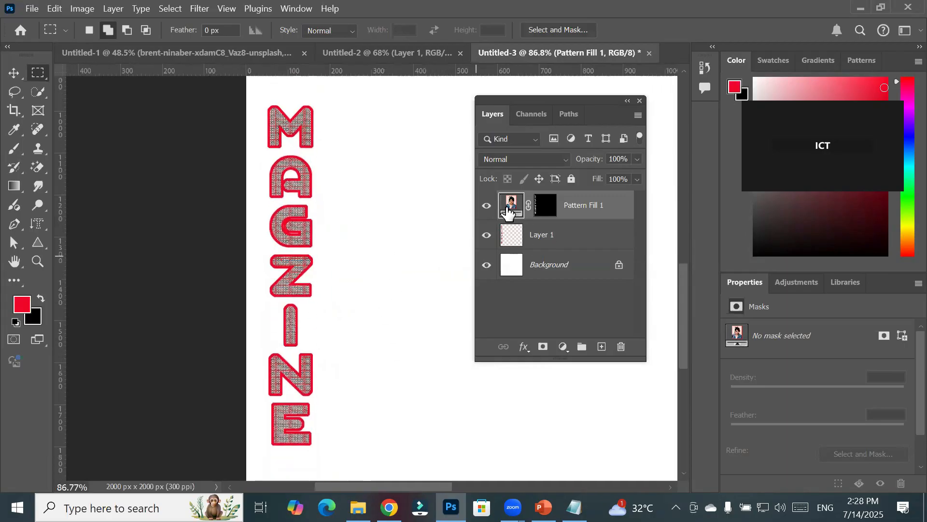
click(541, 212)
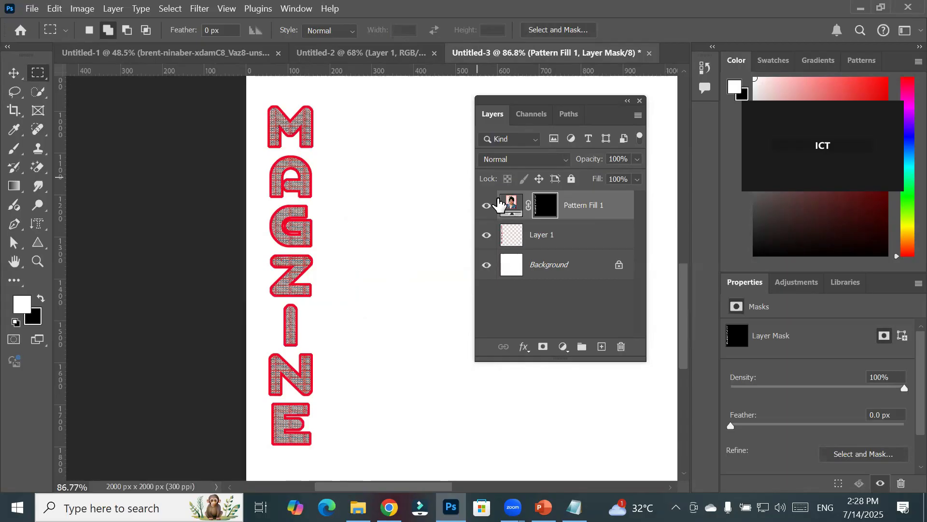
click(553, 209)
click(42, 301)
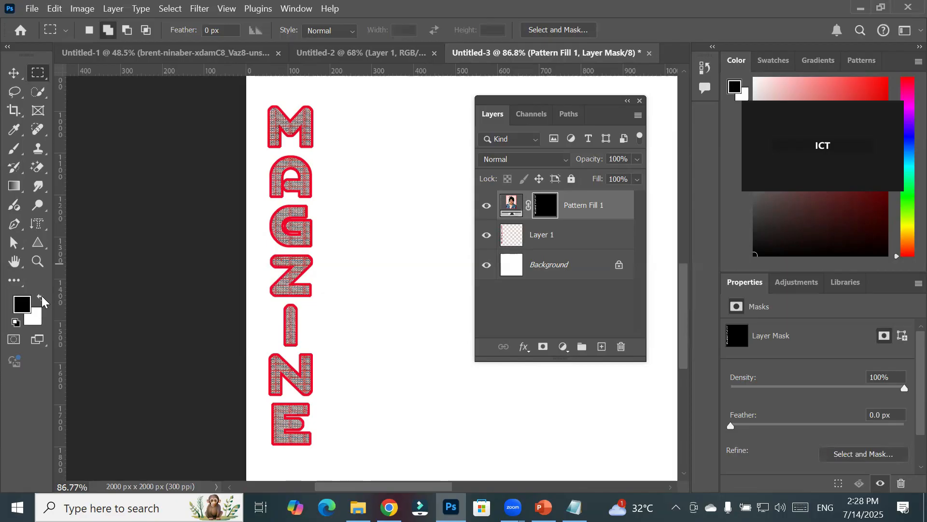
click(14, 148)
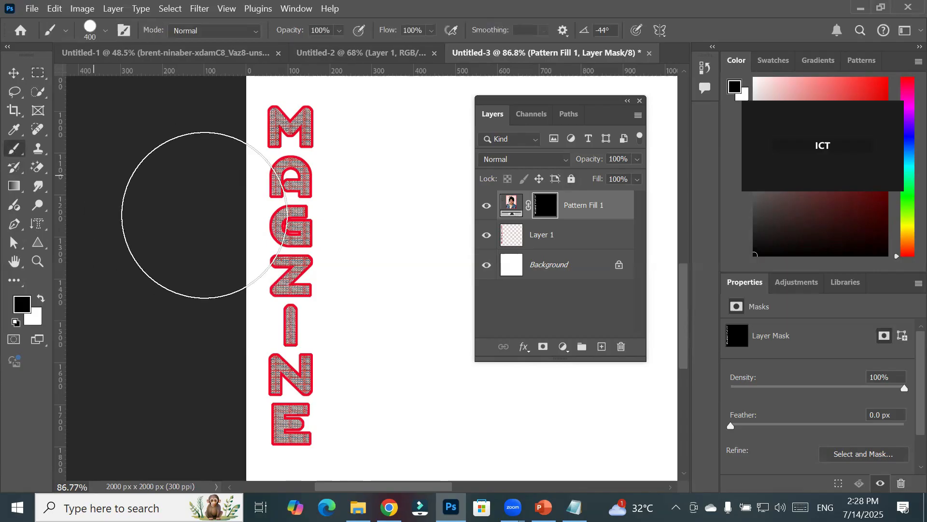
mouse_move(280, 167)
mouse_down()
mouse_move(265, 222)
mouse_move(312, 421)
mouse_up()
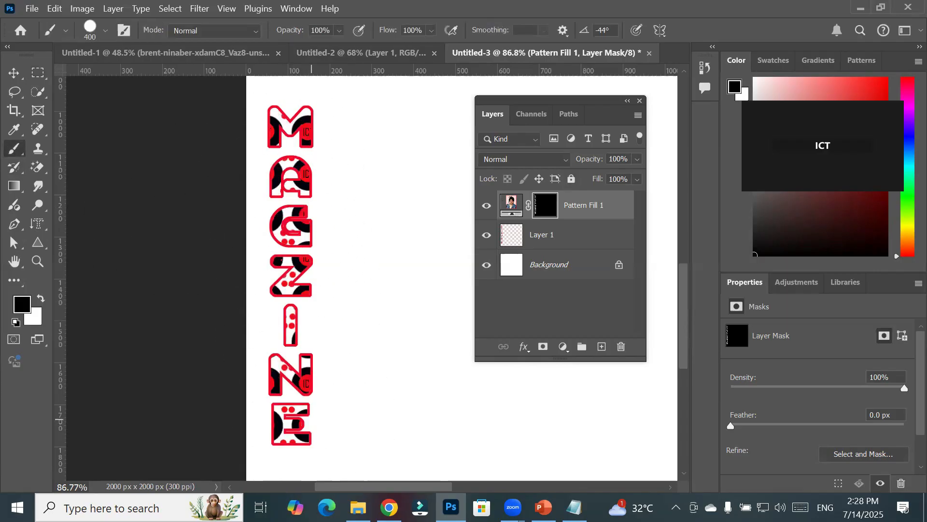
- Paint black on the mask over the upper letters of FASHION, from A down to the top of the O
scroll(382, 336, down, 5)
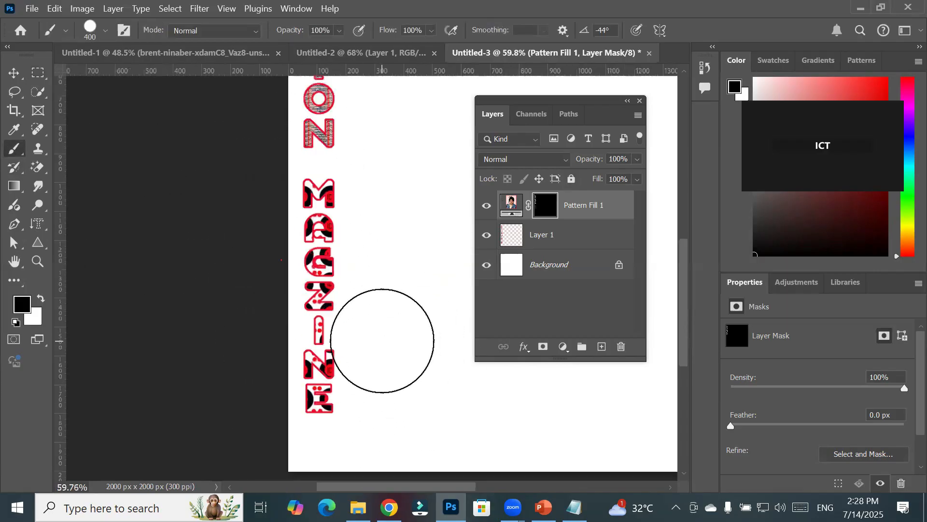
scroll(338, 123, up, 5)
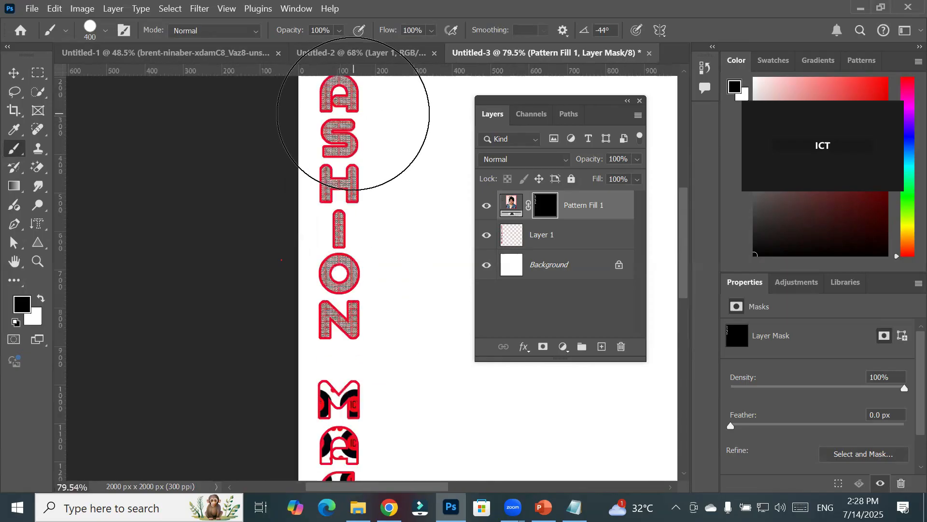
drag(342, 161, 362, 165)
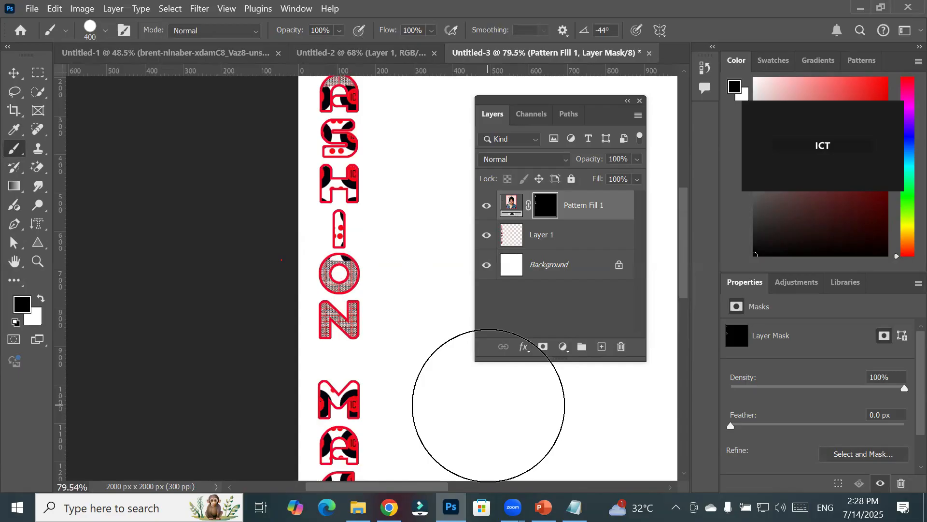
- Try painting white on the mask over the FASHION letters without a selection, and undo the stroke
click(41, 299)
mouse_move(201, 290)
mouse_down()
mouse_move(346, 118)
mouse_move(342, 279)
mouse_move(345, 266)
mouse_up()
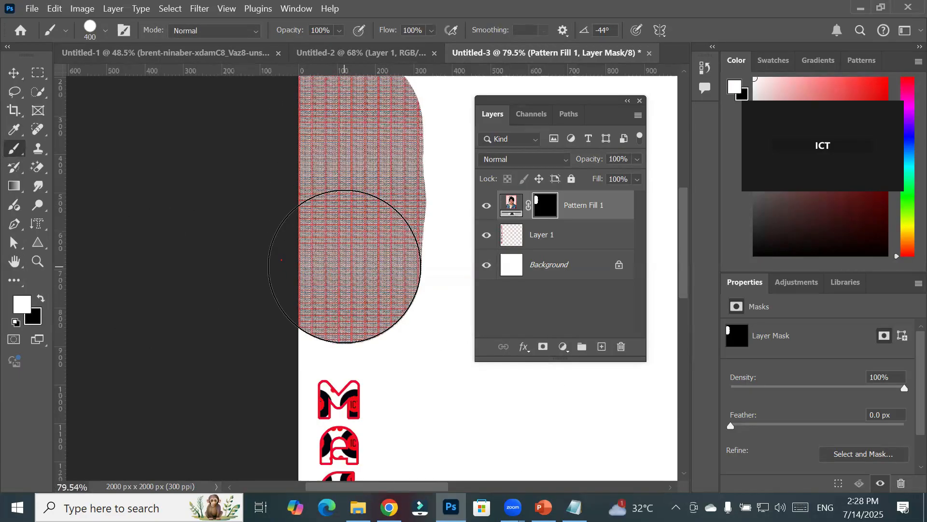
key(ctrl+z)
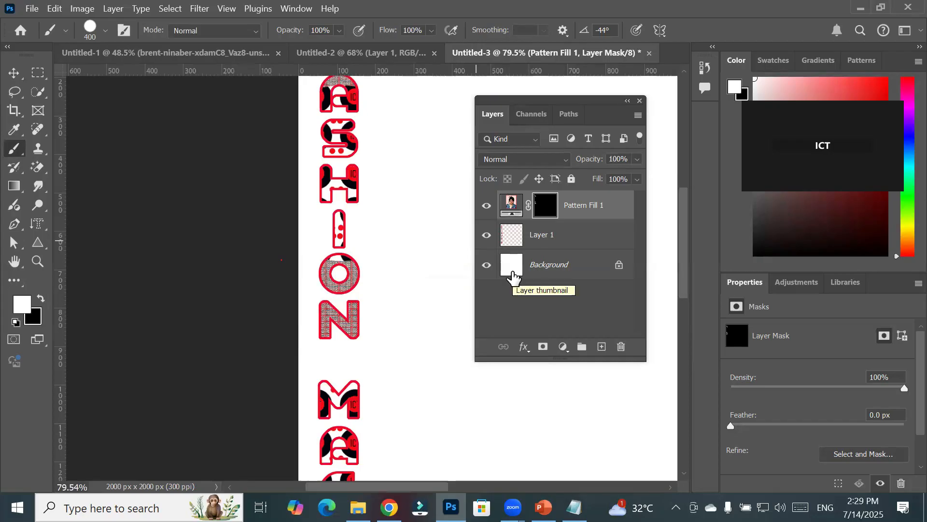
- Load the pattern fill mask channel as a selection and return to the layer list
click(535, 116)
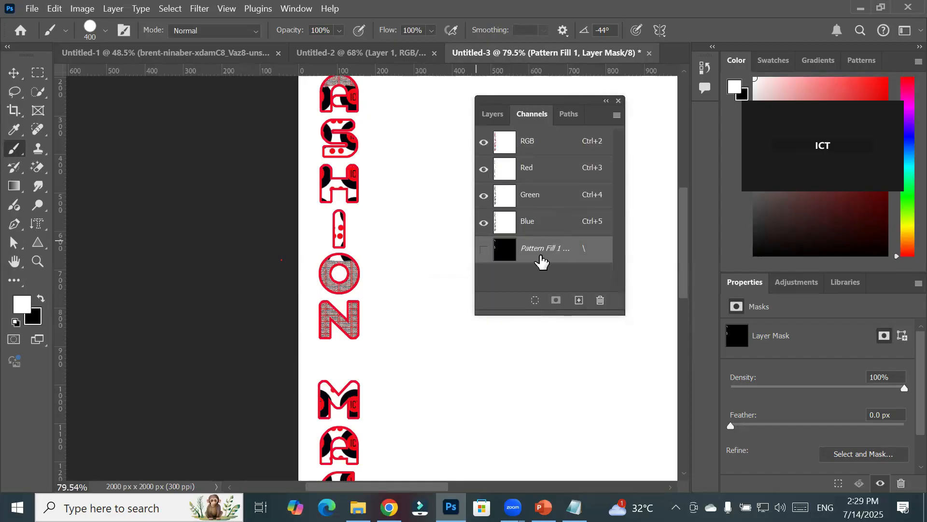
ctrl+click(542, 261)
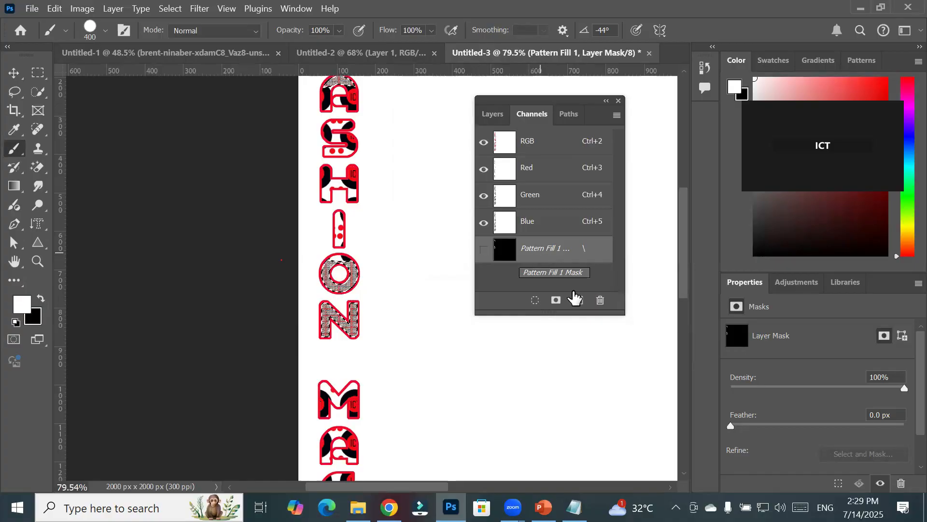
click(495, 114)
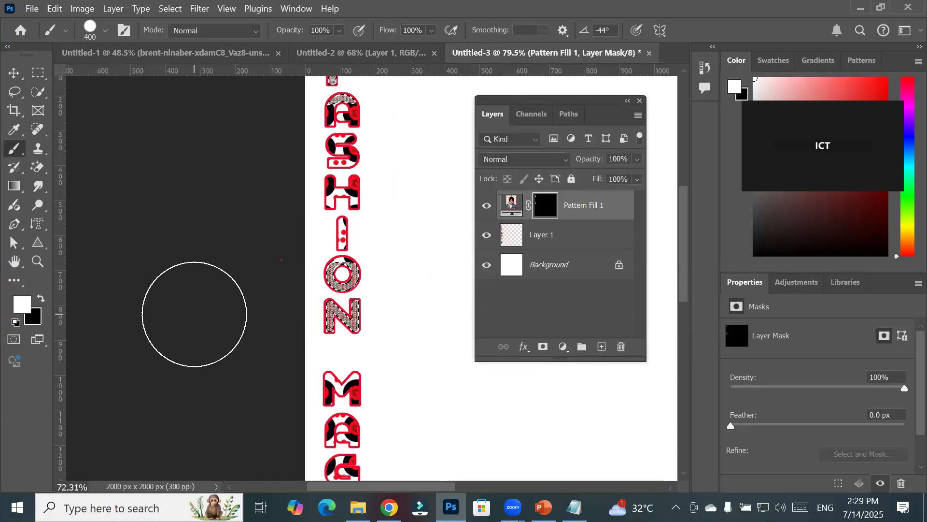
- Switch to Notepad to review the type mask tool entries in the selection tools list, and return to Photoshop
scroll(193, 338, down, 5)
mouse_move(387, 374)
mouse_down()
mouse_move(296, 334)
mouse_move(205, 332)
mouse_up()
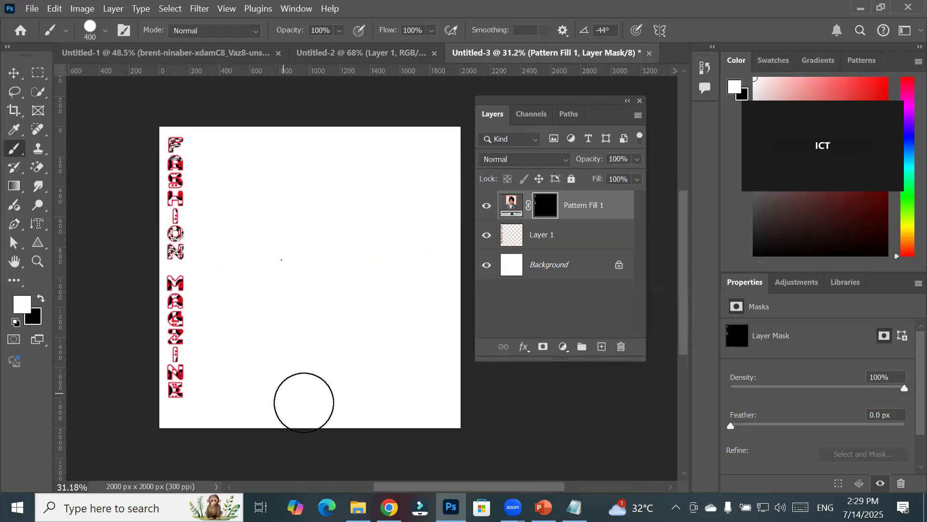
key(alt+Tab)
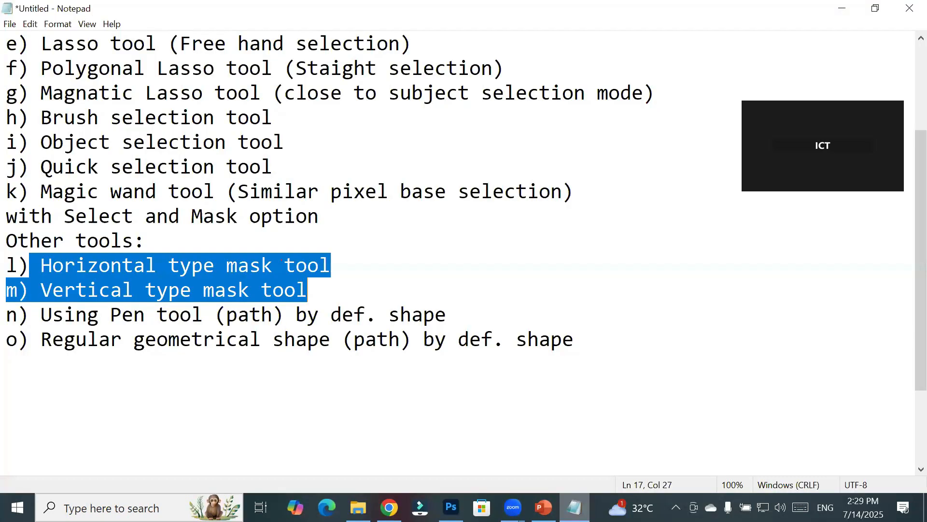
click(51, 274)
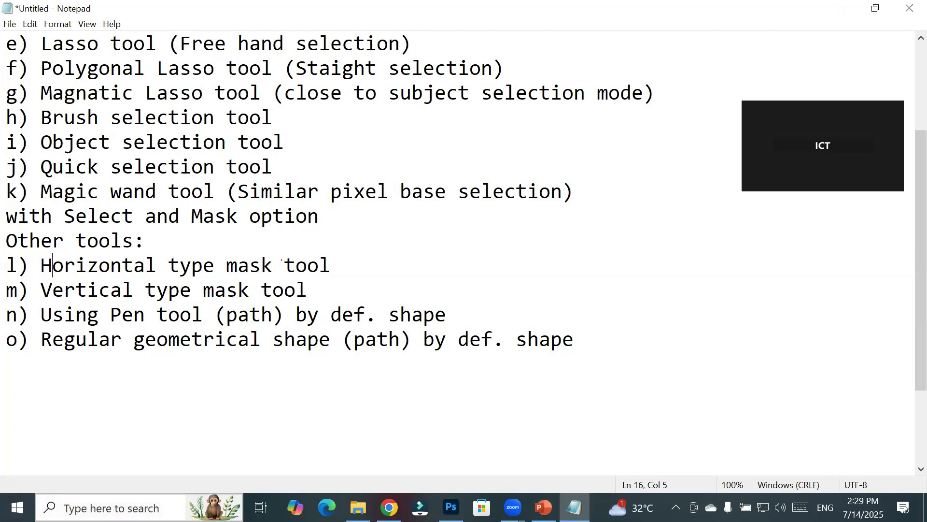
click(451, 507)
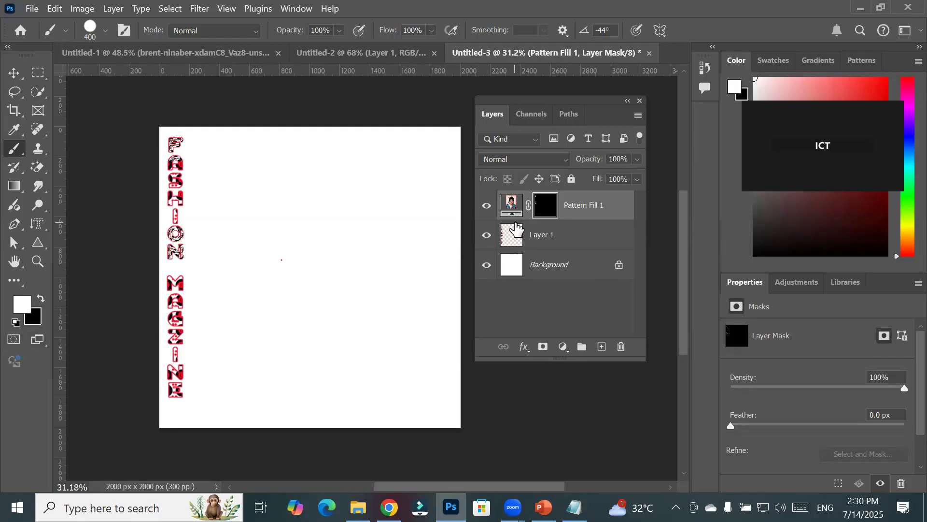
- Select the Pattern Fill 1 layer's pattern thumbnail and look through the available fill and adjustment layer types
click(510, 207)
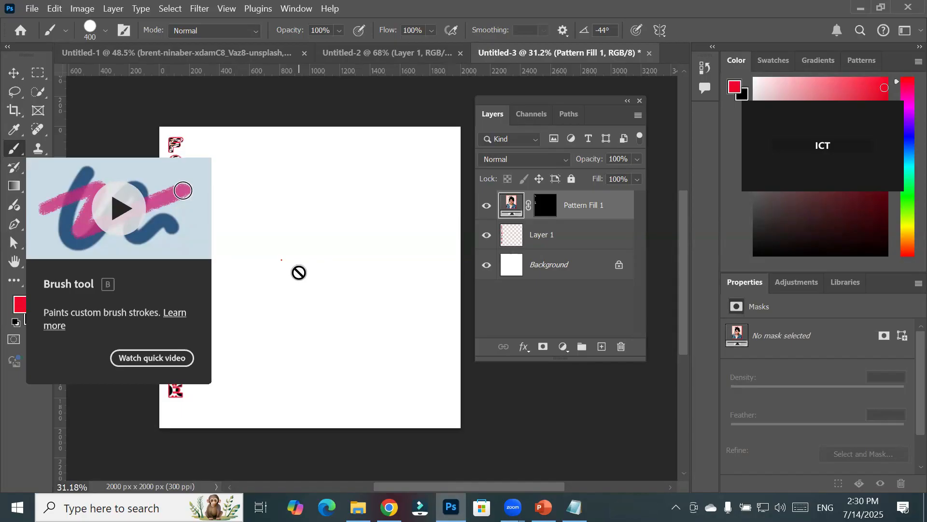
click(562, 347)
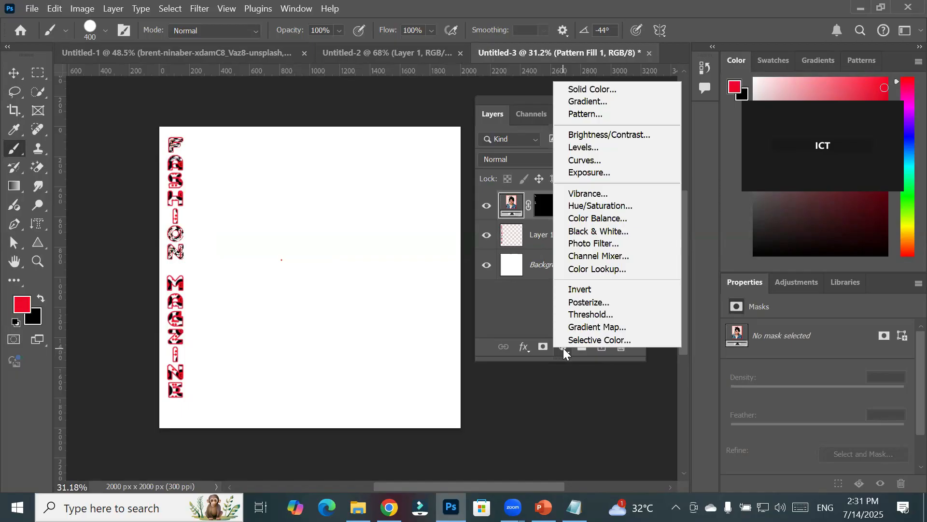
click(563, 351)
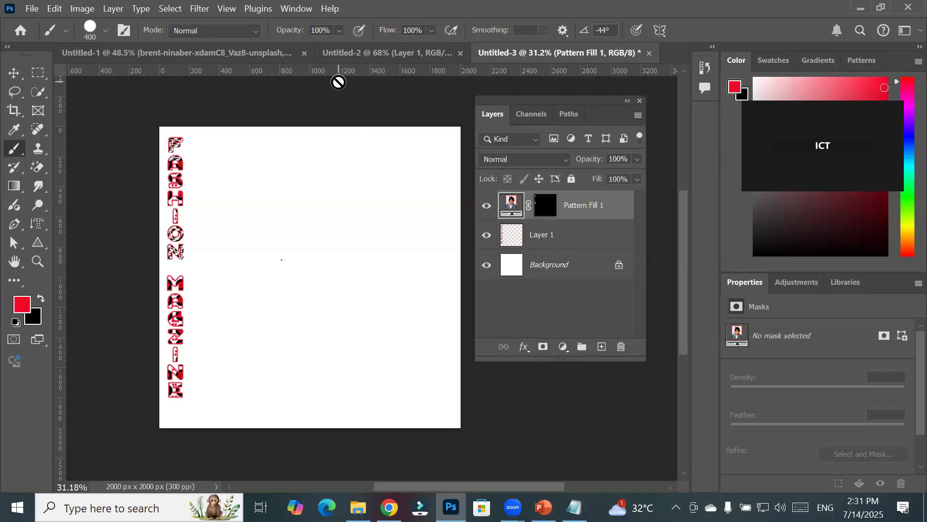
- Close all open documents without saving their changes
click(33, 15)
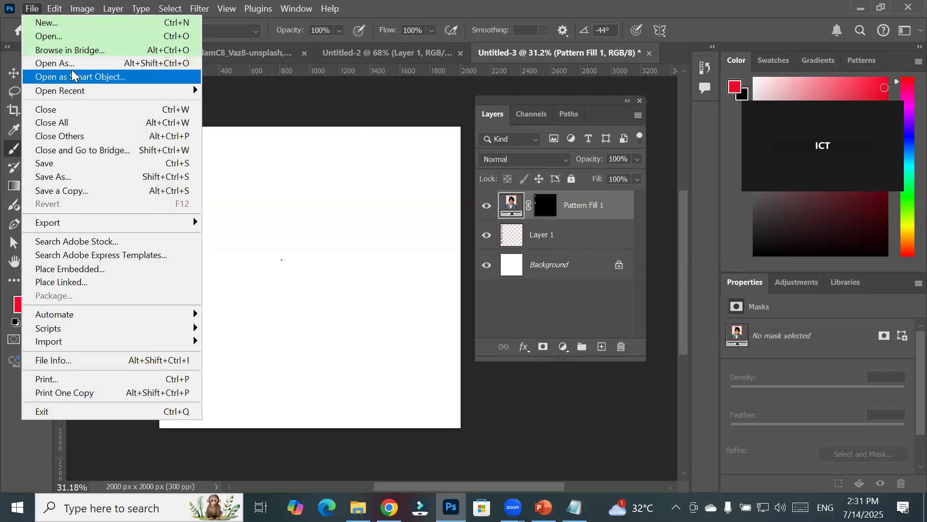
click(68, 122)
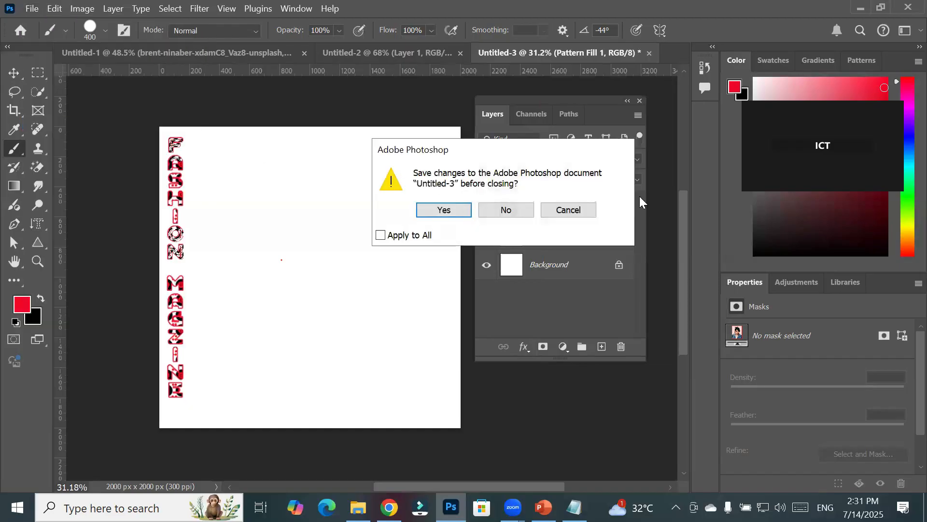
click(499, 212)
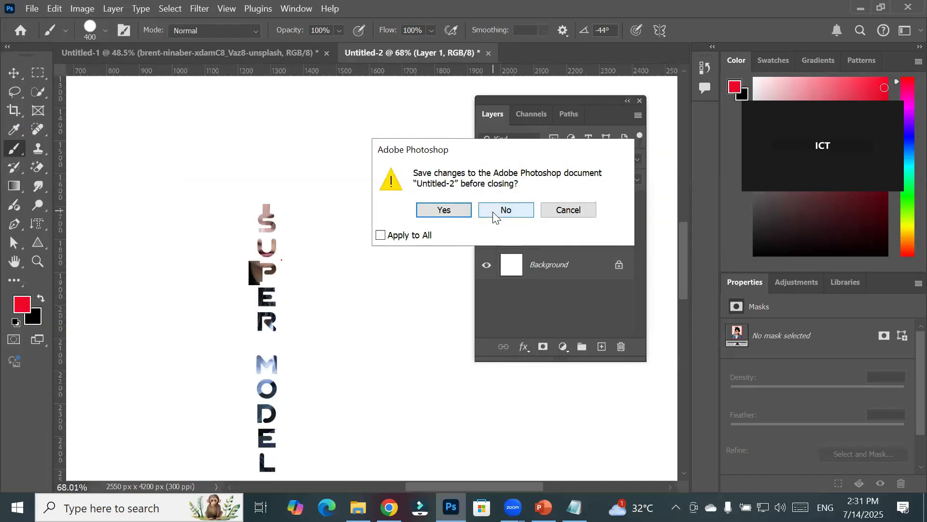
click(494, 216)
click(506, 212)
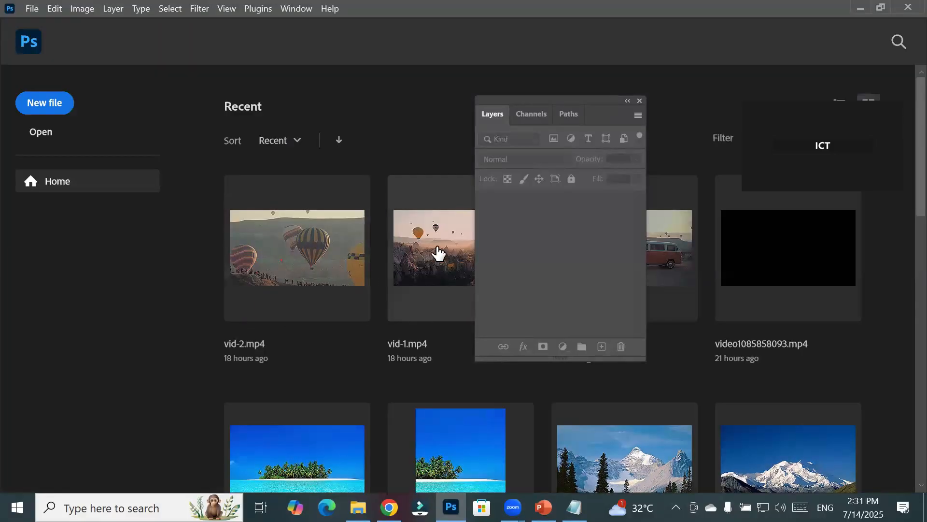
- Open the recent video vid-1.mp4 and switch to the Motion workspace
click(438, 252)
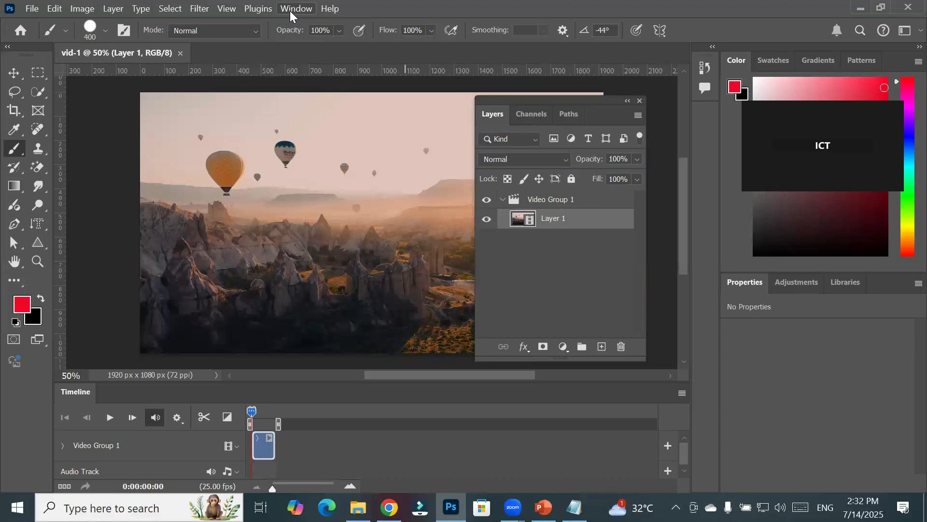
click(291, 12)
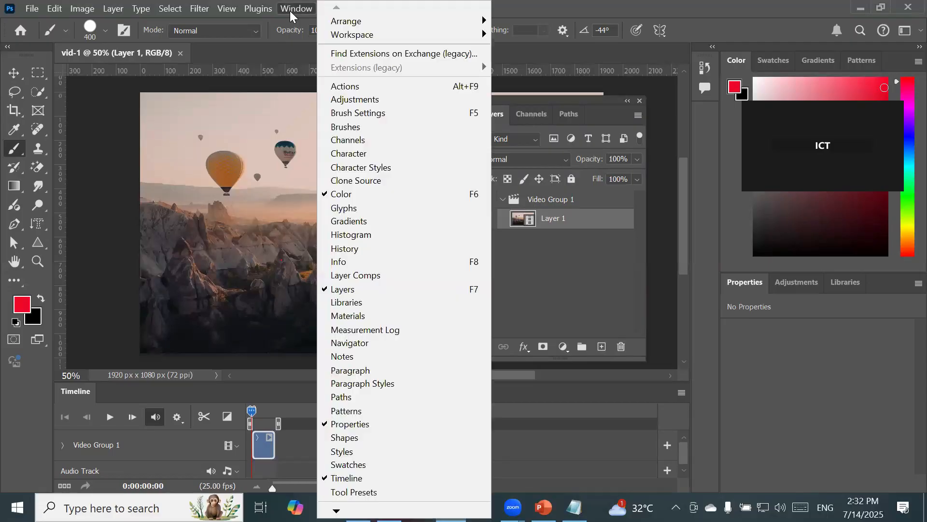
mouse_move(391, 39)
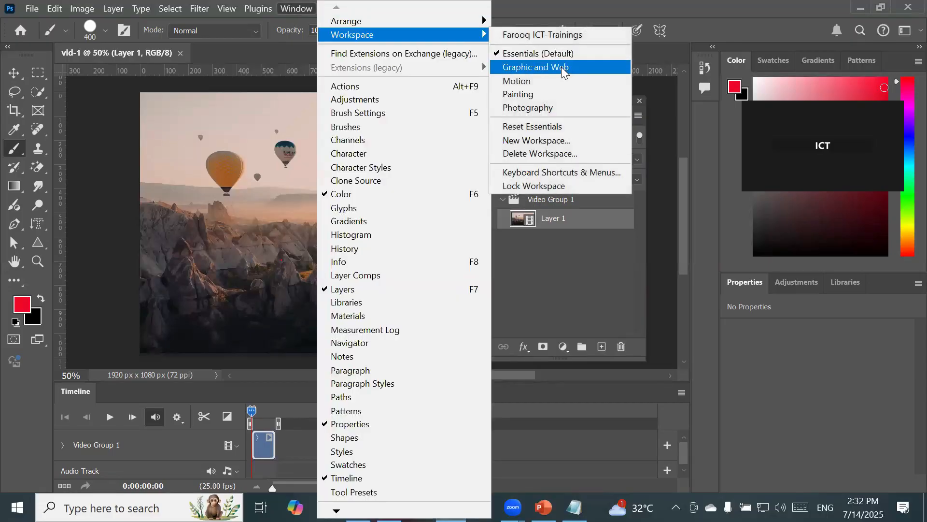
click(554, 83)
- Undock the Timeline panel from the workspace and close it
drag(171, 296, 247, 151)
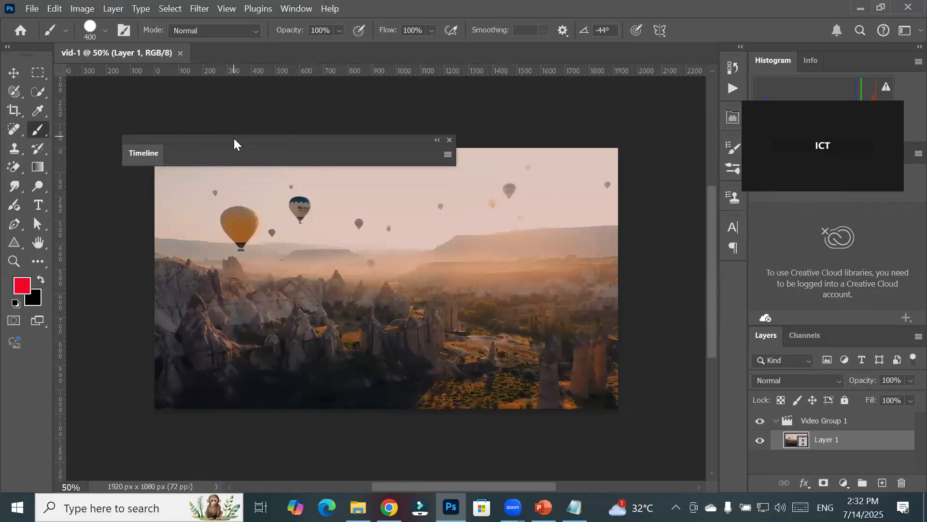
click(437, 141)
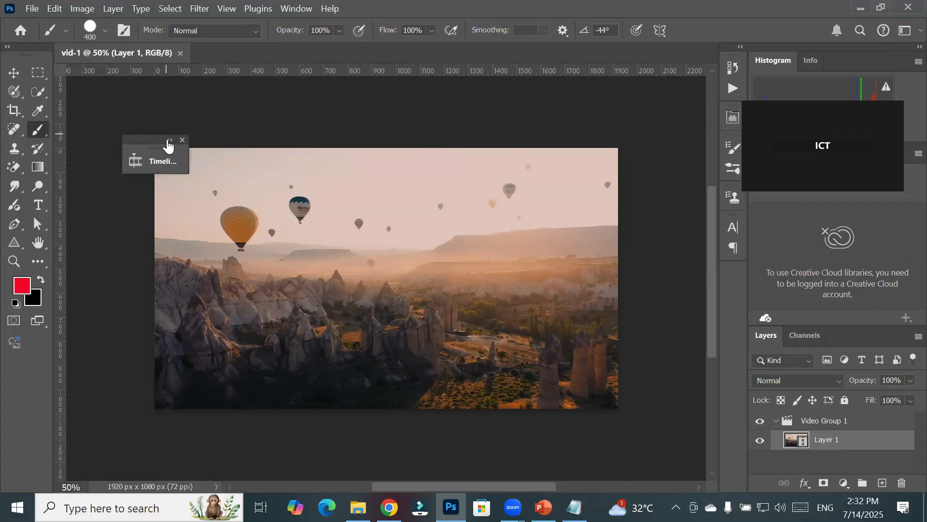
click(169, 141)
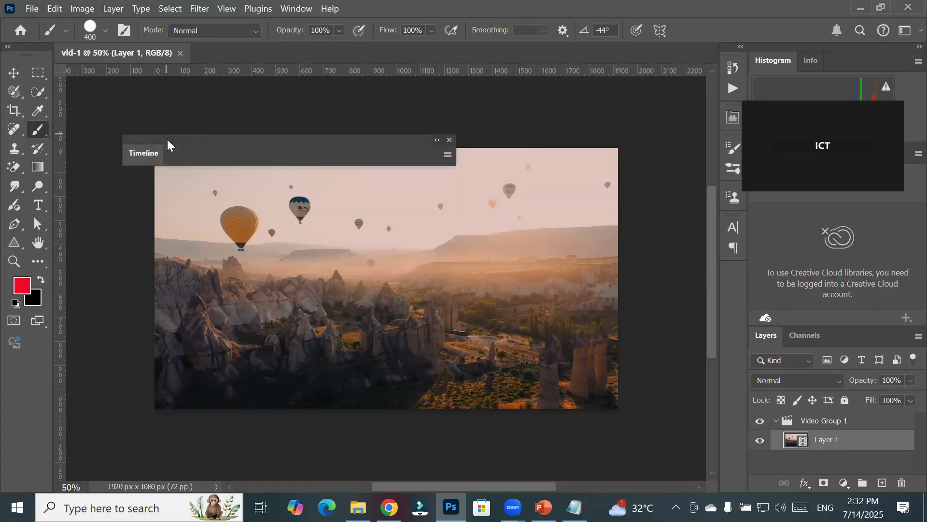
click(447, 154)
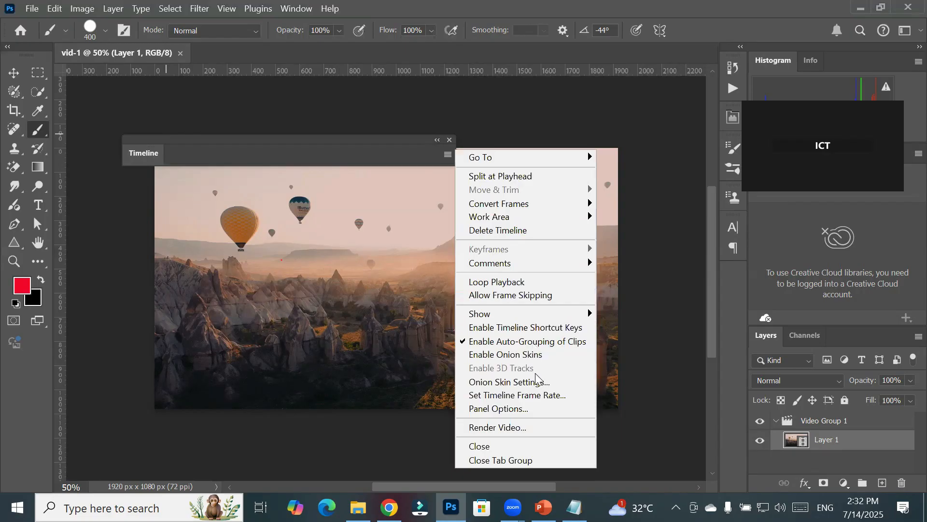
click(517, 446)
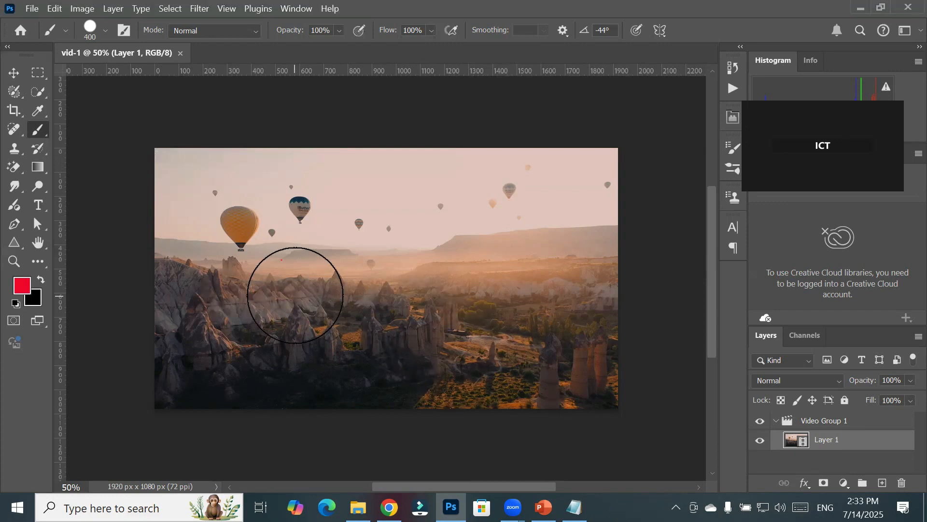
- Switch to File Explorer and open the Models folder inside _Graphics > Images on Local Disk (D:)
scroll(480, 261, up, 2)
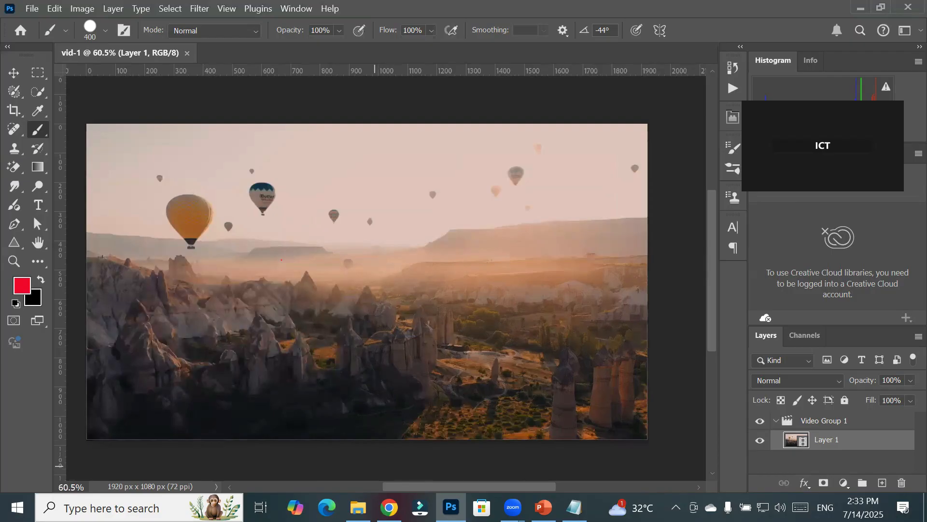
click(358, 507)
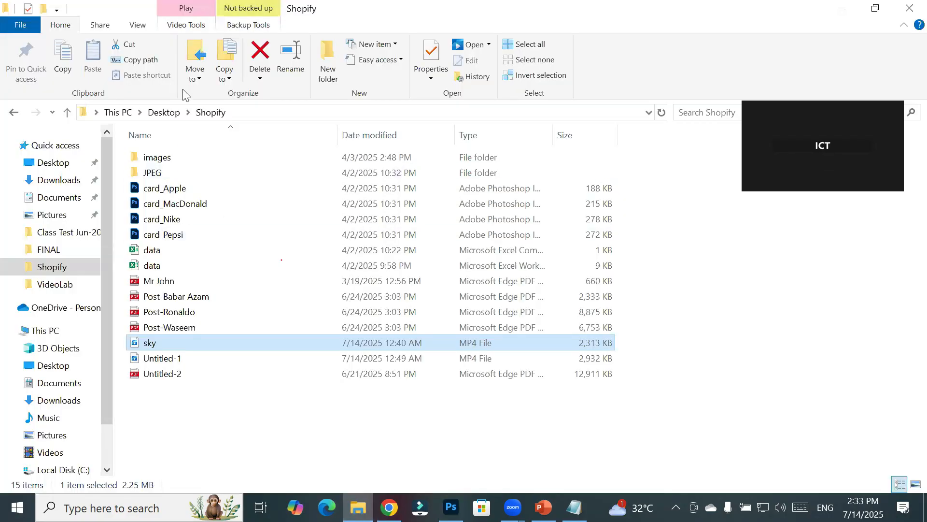
click(164, 112)
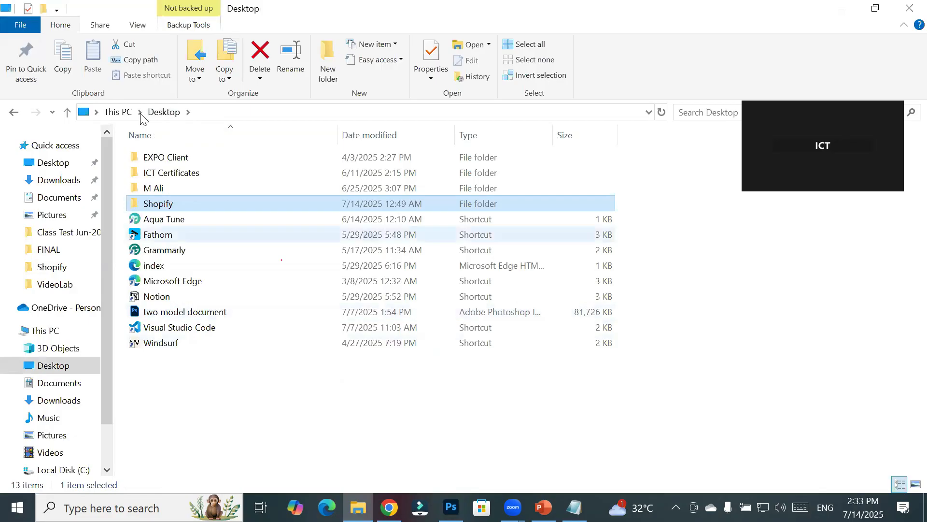
click(58, 332)
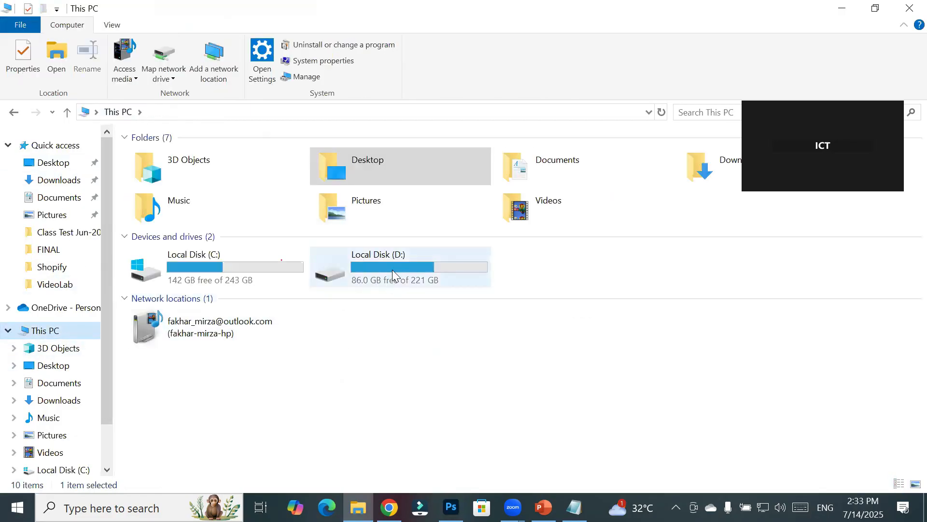
double_click(392, 270)
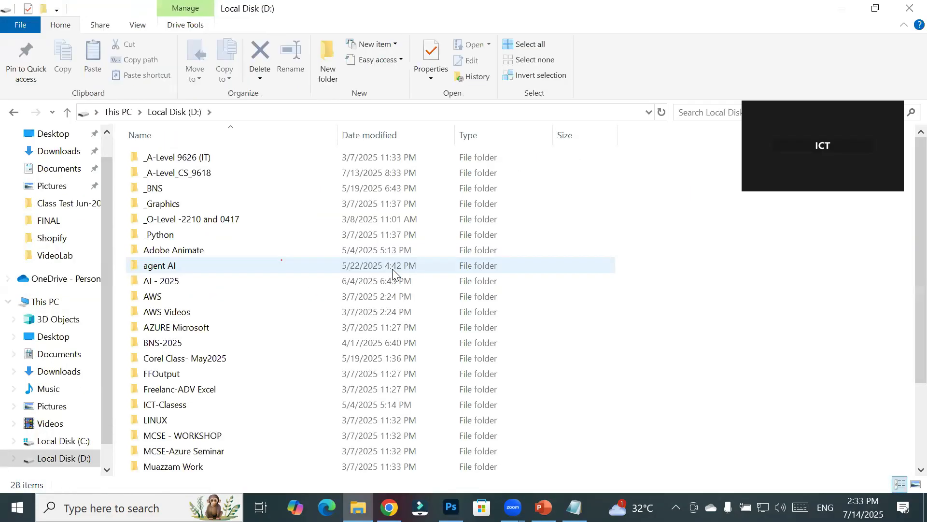
double_click(176, 204)
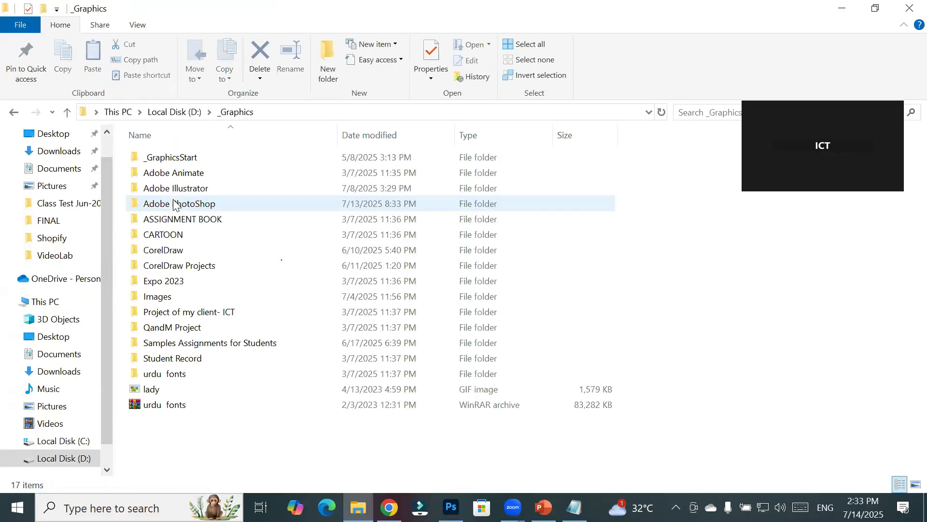
double_click(210, 296)
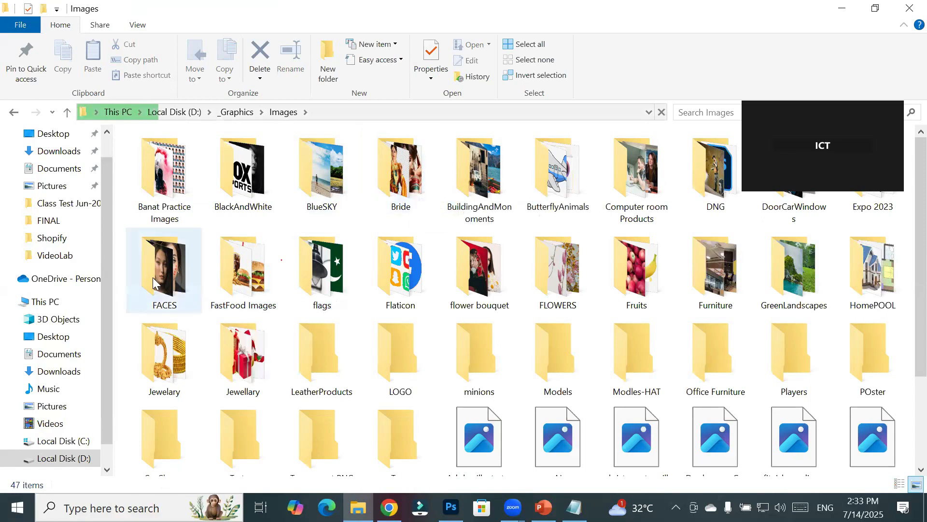
scroll(270, 351, down, 3)
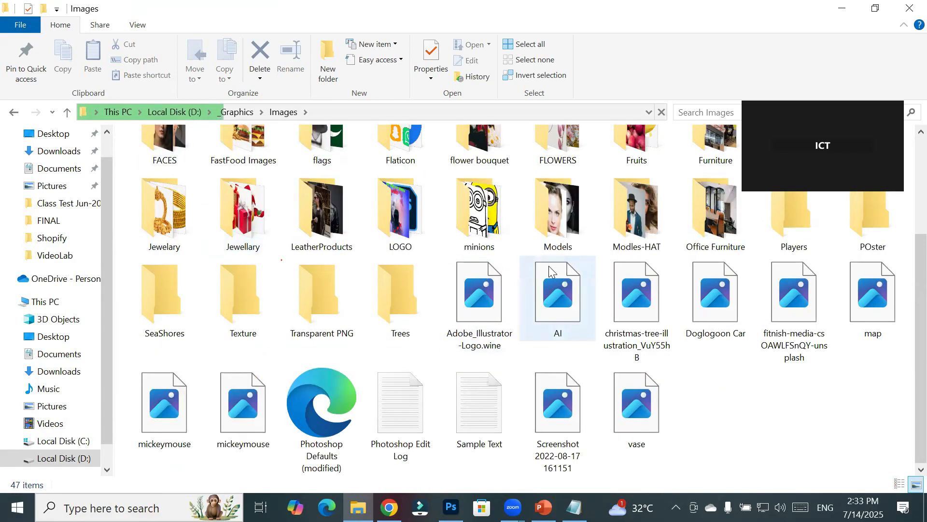
click(541, 226)
double_click(541, 226)
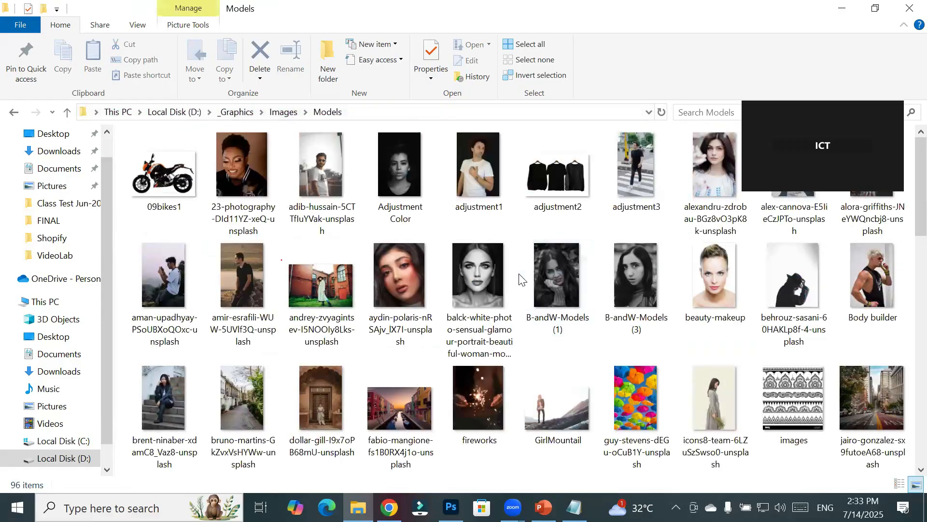
- Place the Mod- (4) image from the Models folder into the vid-1 document at its default size and commit it
scroll(520, 279, down, 5)
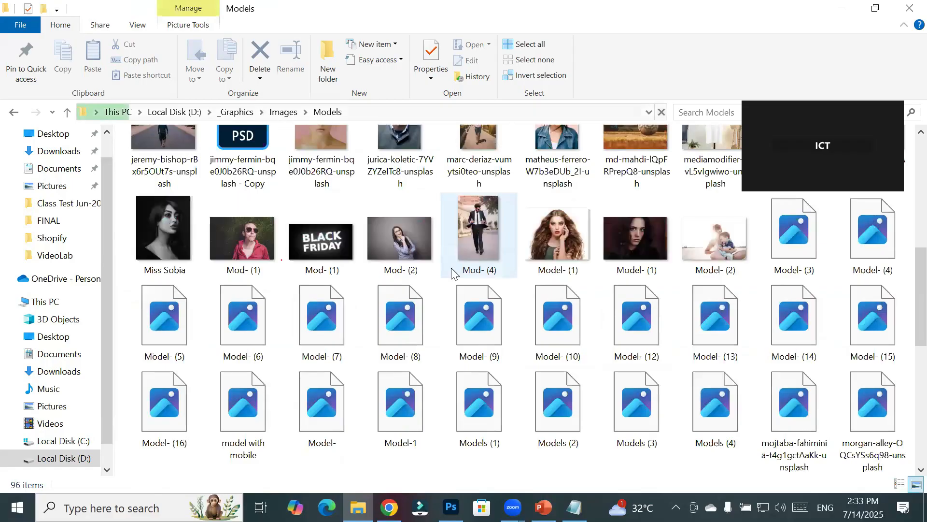
double_click(477, 214)
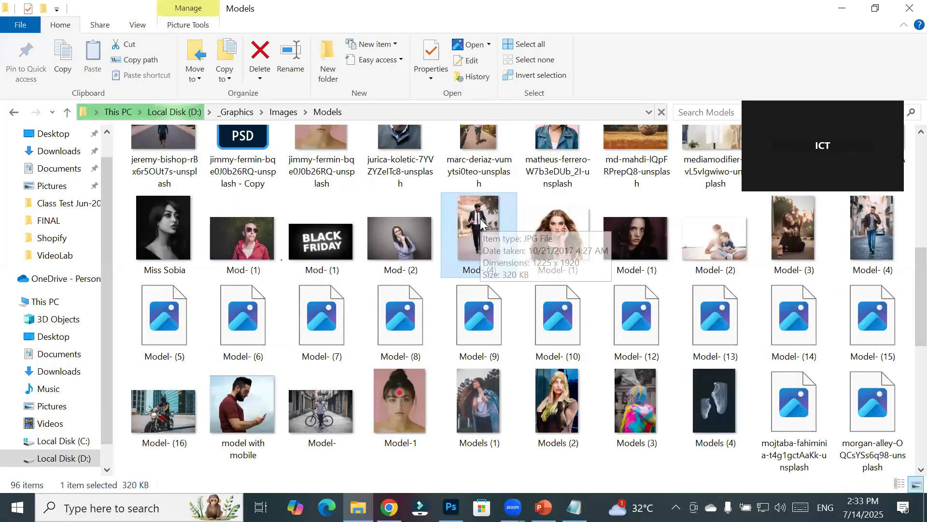
drag(482, 224, 403, 309)
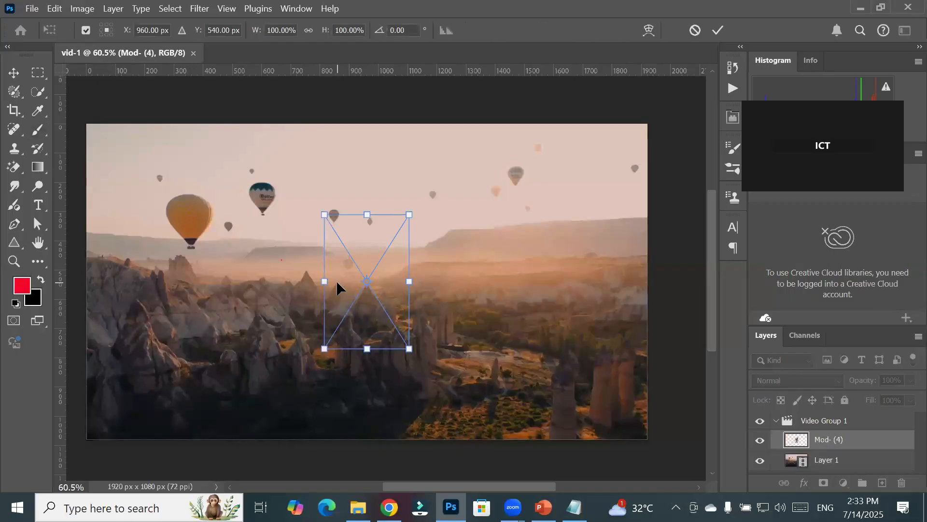
click(714, 29)
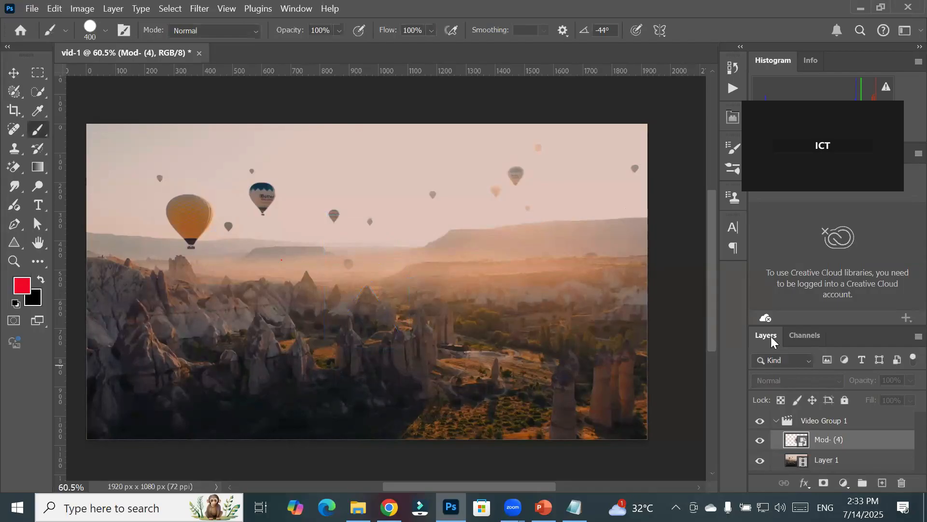
- Float the Layers panel over the canvas and hide Video Group 1
drag(772, 339, 540, 131)
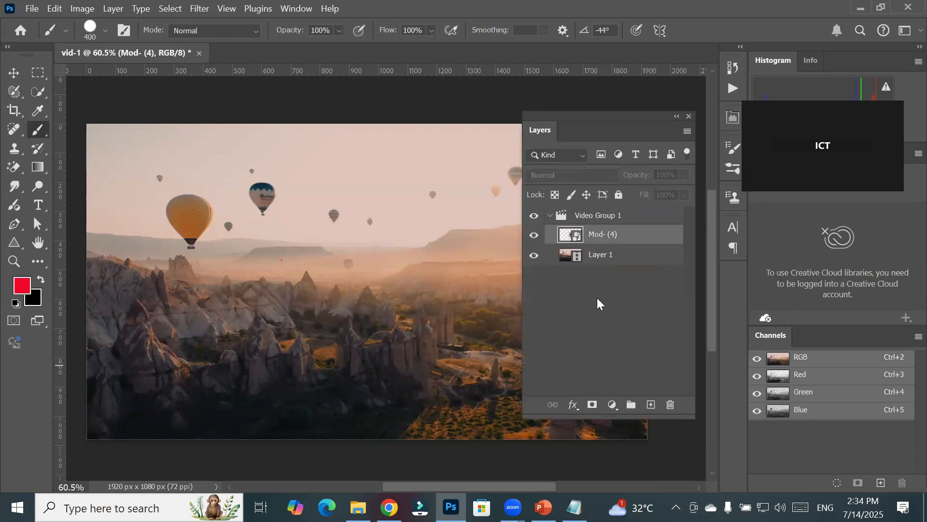
click(577, 219)
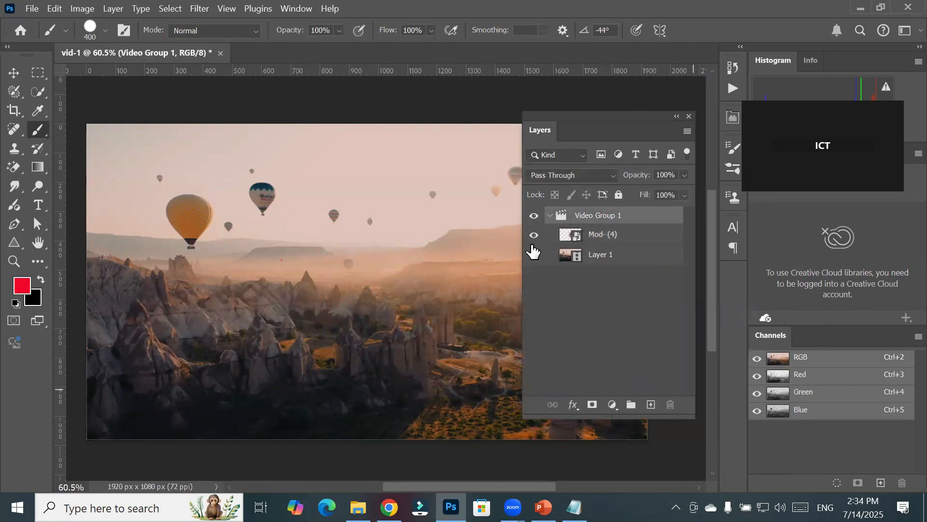
click(535, 215)
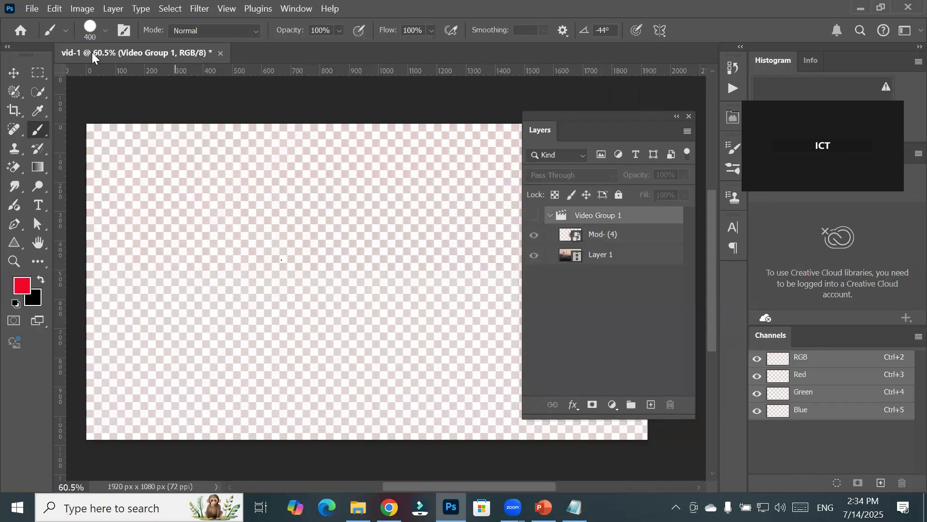
- Create a new document from the Legal print preset, 8.5 x 14 in at 300 ppi
click(30, 8)
click(40, 21)
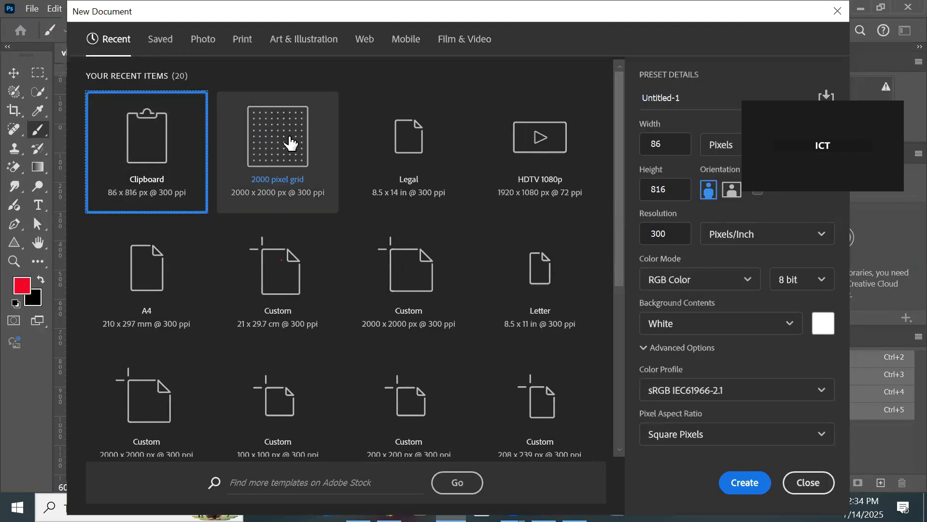
click(450, 46)
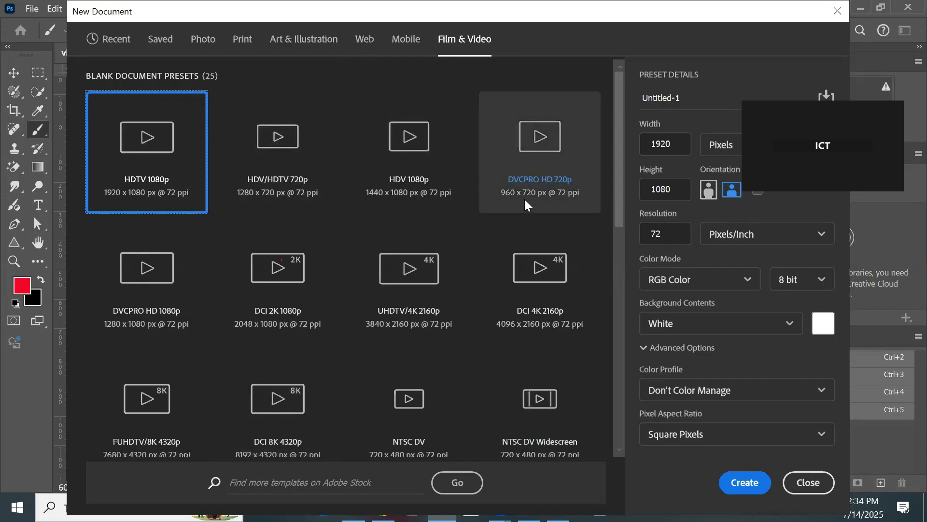
click(242, 42)
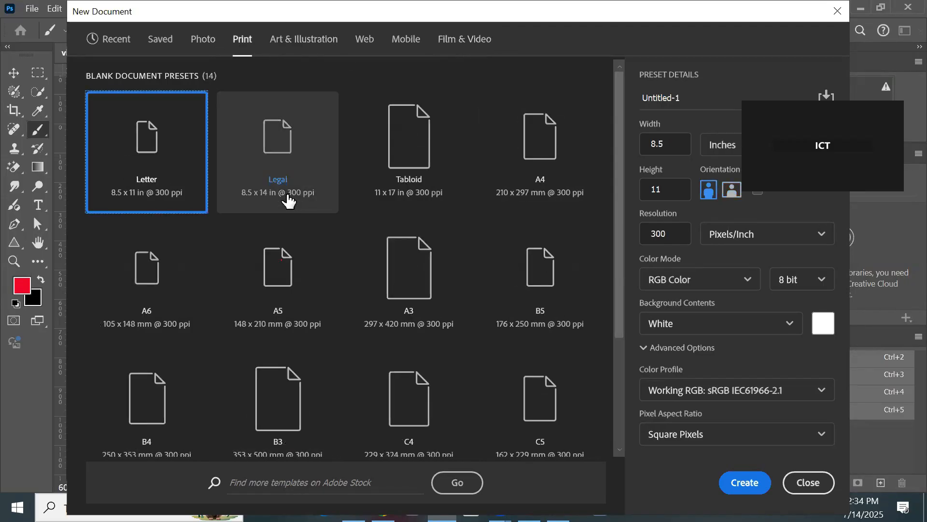
double_click(276, 152)
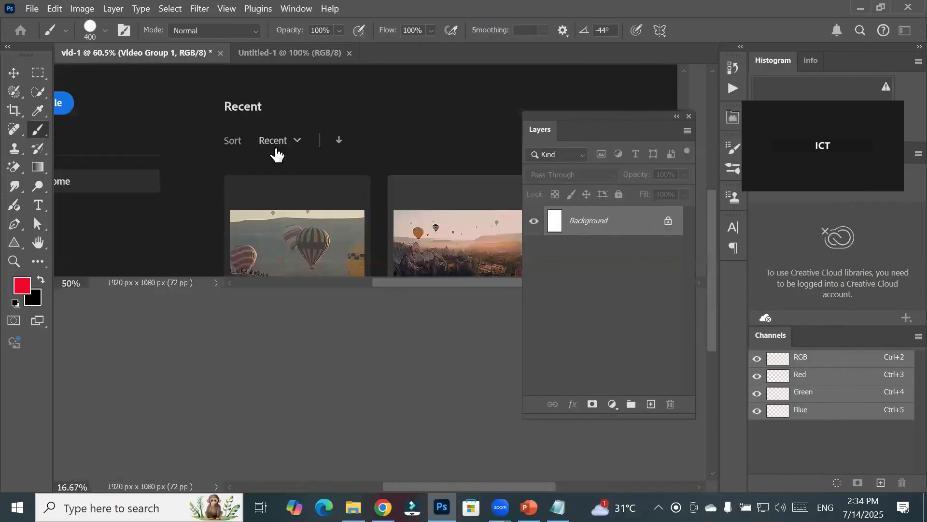
- Place the arched wooden door image from the Models folder as an embedded object in the Legal document
click(32, 9)
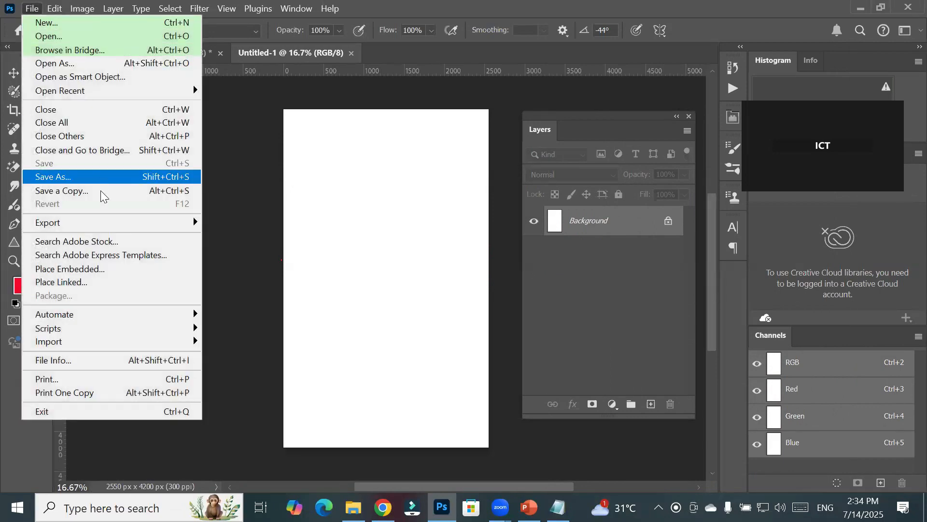
click(105, 271)
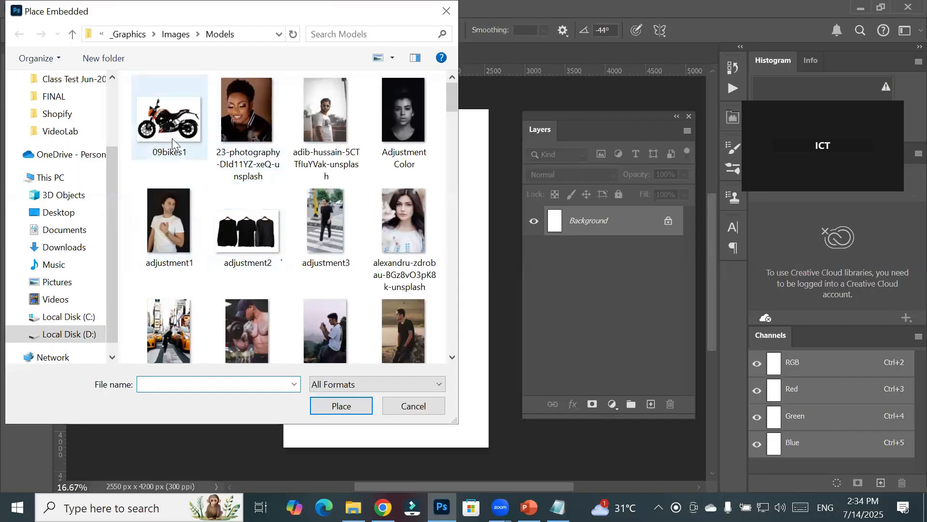
scroll(288, 280, down, 5)
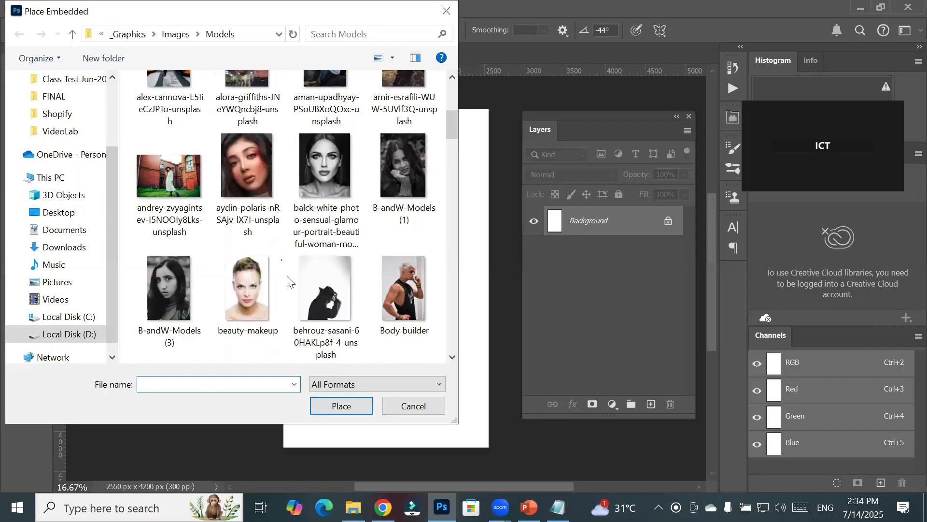
scroll(287, 280, down, 5)
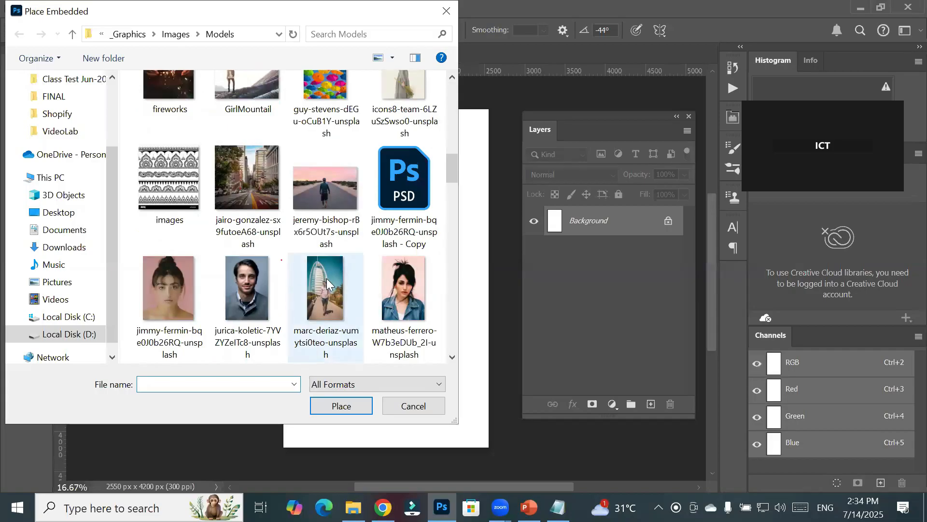
scroll(327, 278, down, 2)
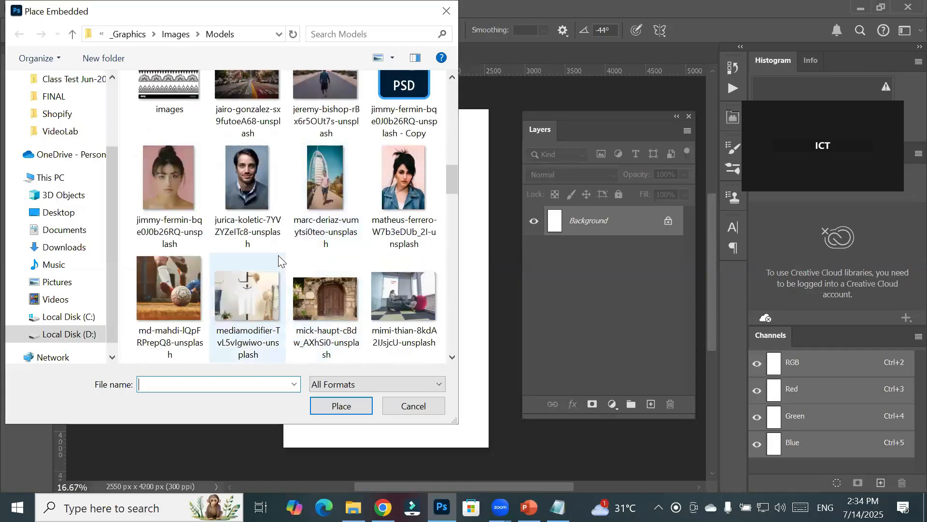
scroll(278, 255, down, 3)
click(340, 123)
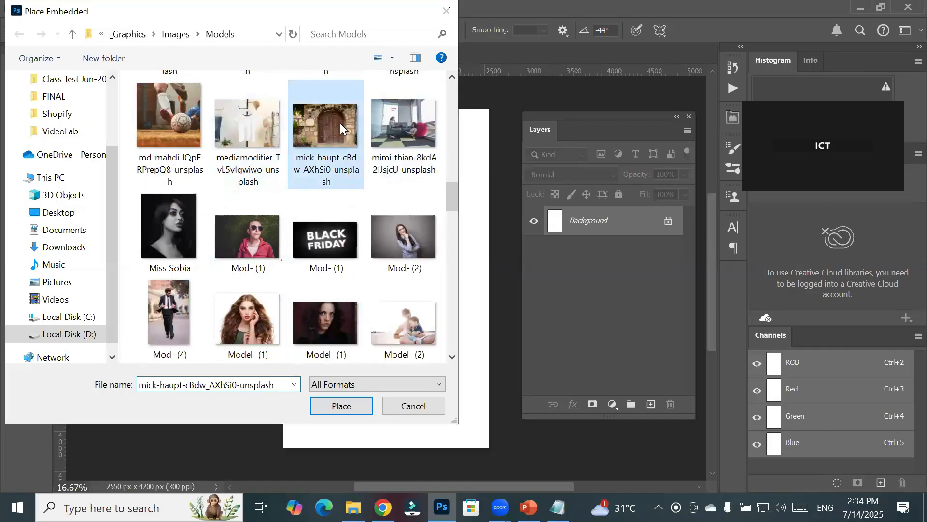
click(340, 406)
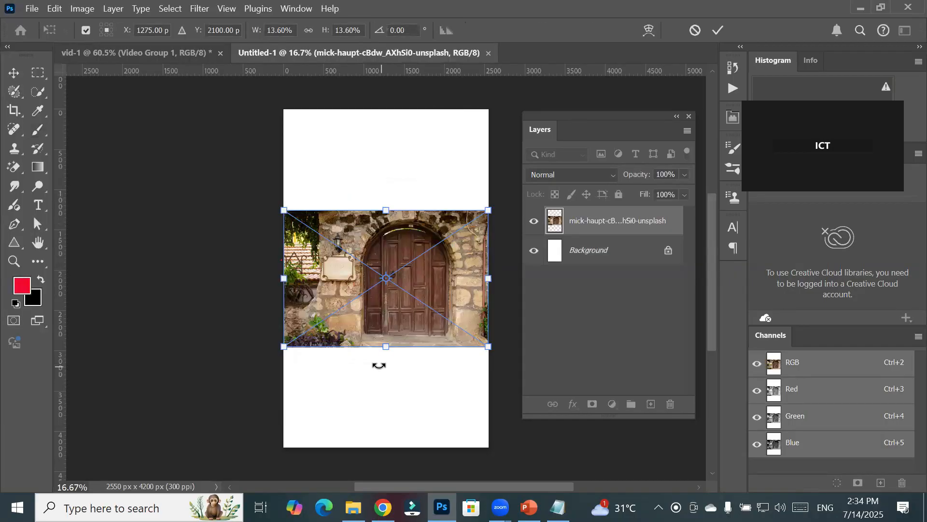
- Stretch the placed door image vertically to a height of 33.60% so it fills the whole canvas, and commit it
drag(386, 347, 374, 431)
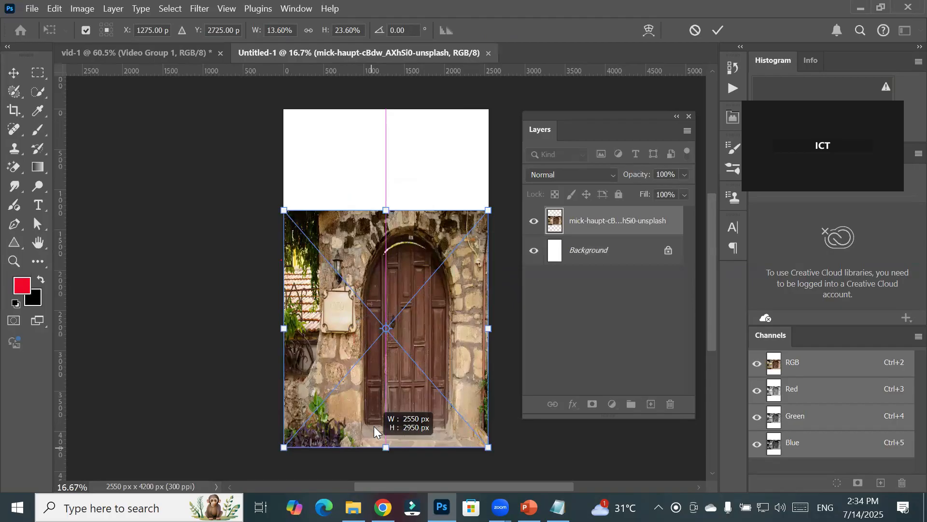
drag(385, 210, 389, 110)
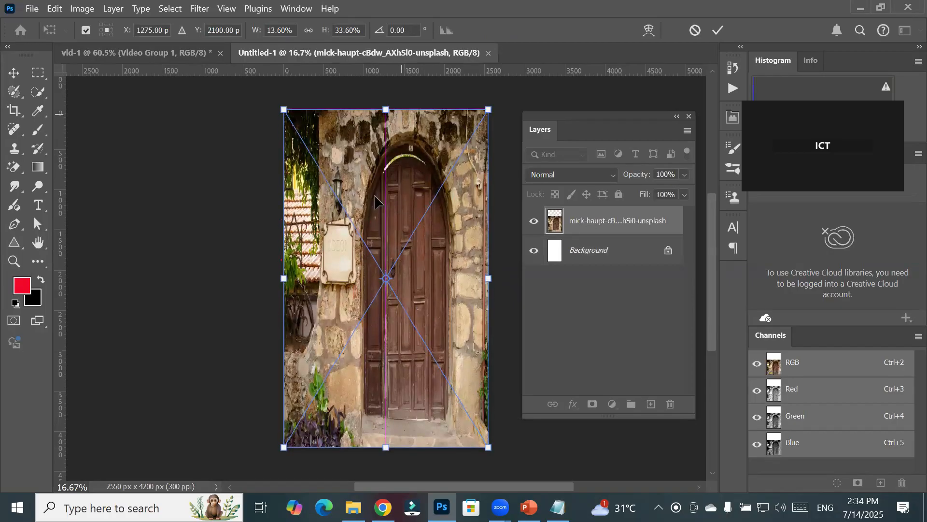
click(718, 31)
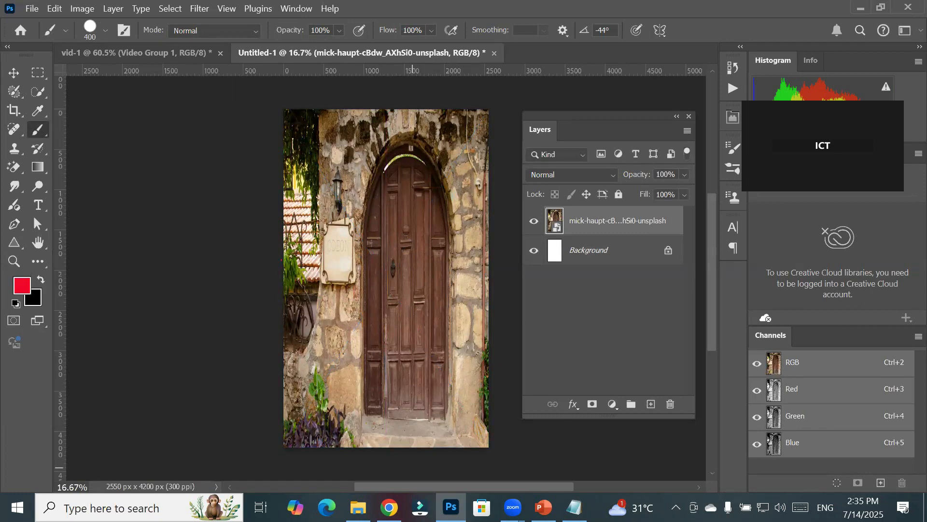
- Open Mod- (4) from the Models folder in File Explorer as a separate document and compare it with the door document
key(alt+Tab)
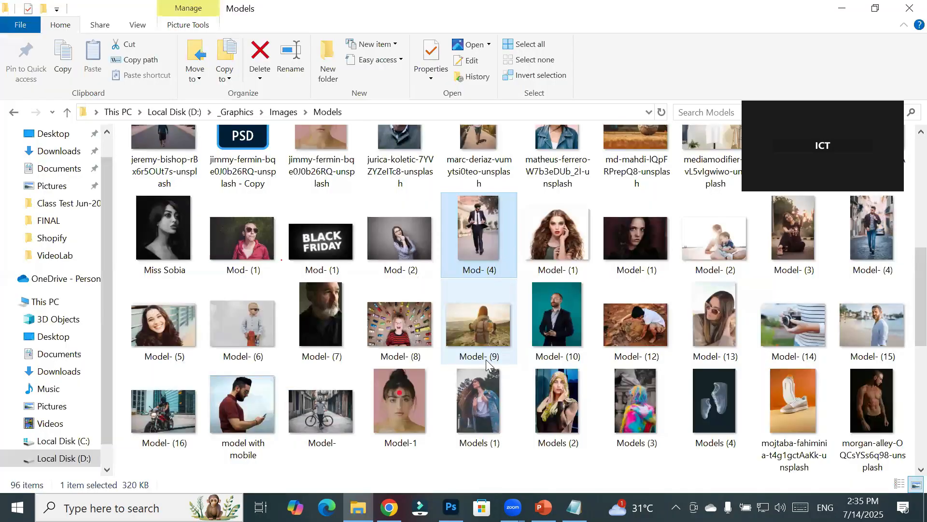
drag(471, 244, 539, 46)
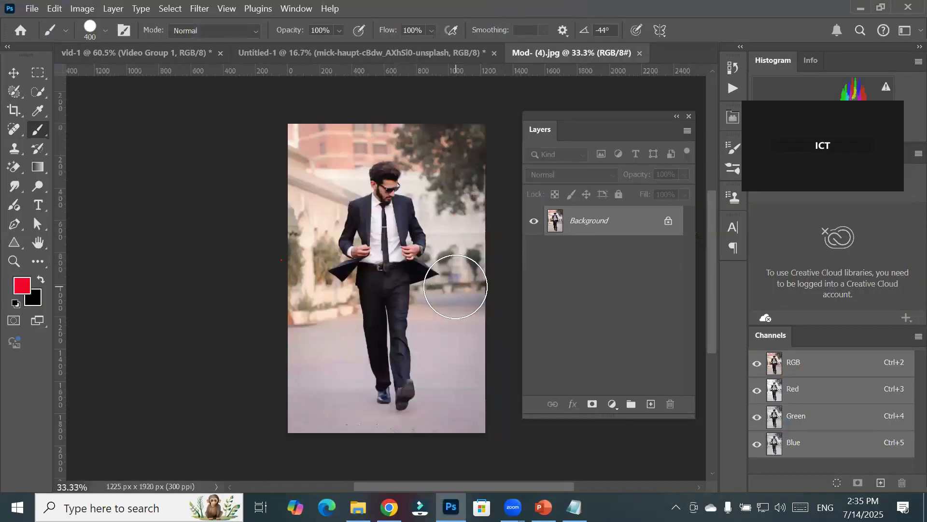
click(403, 54)
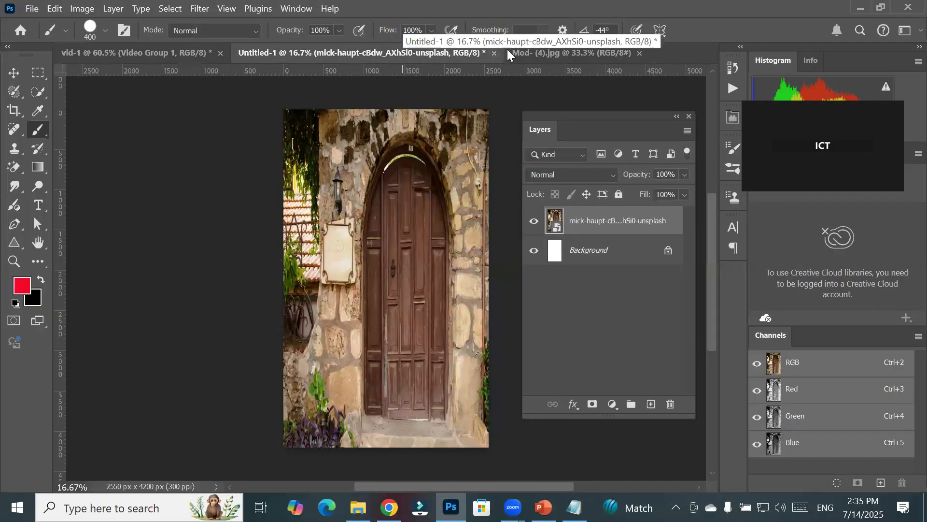
click(538, 51)
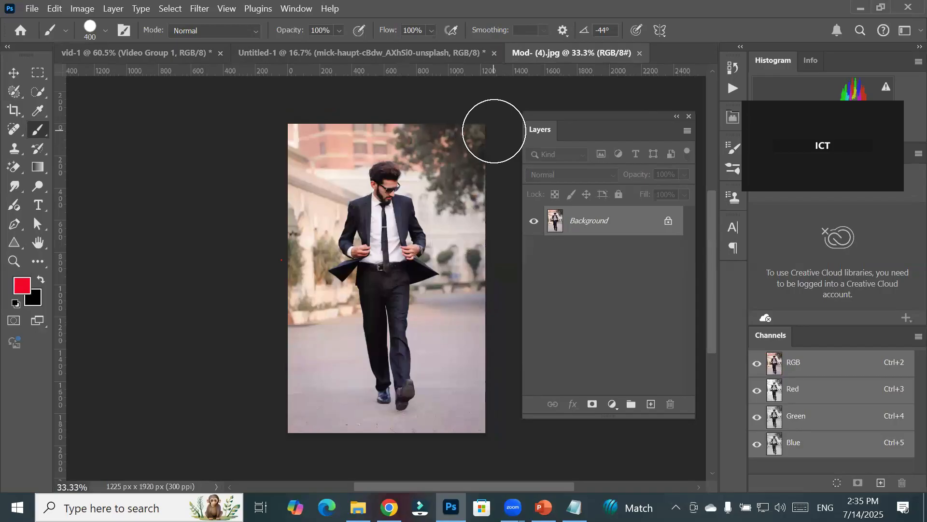
- Unlock the Background layer of Mod- (4) and select the man with Select Subject
click(668, 224)
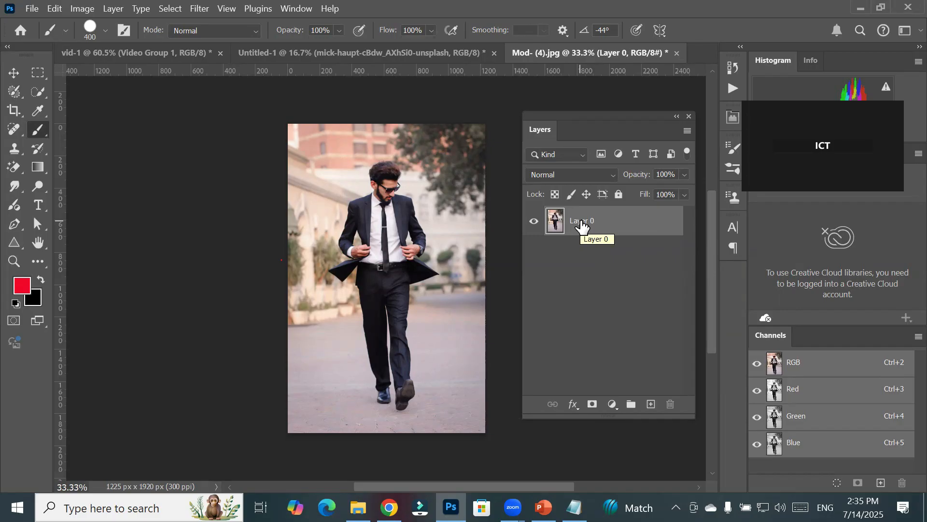
click(38, 92)
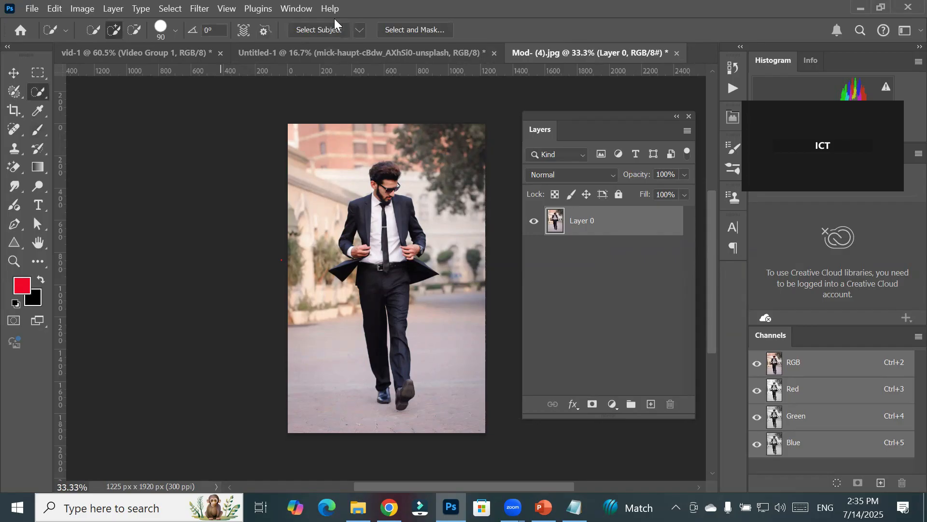
click(312, 30)
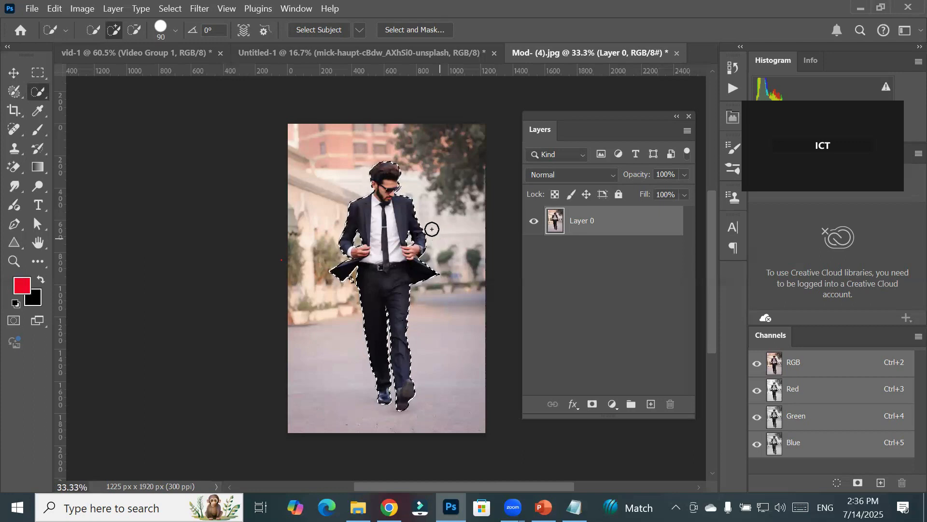
- Copy the selected man from Mod- (4) into the Untitled-1 document, placing him in front of the door
click(14, 73)
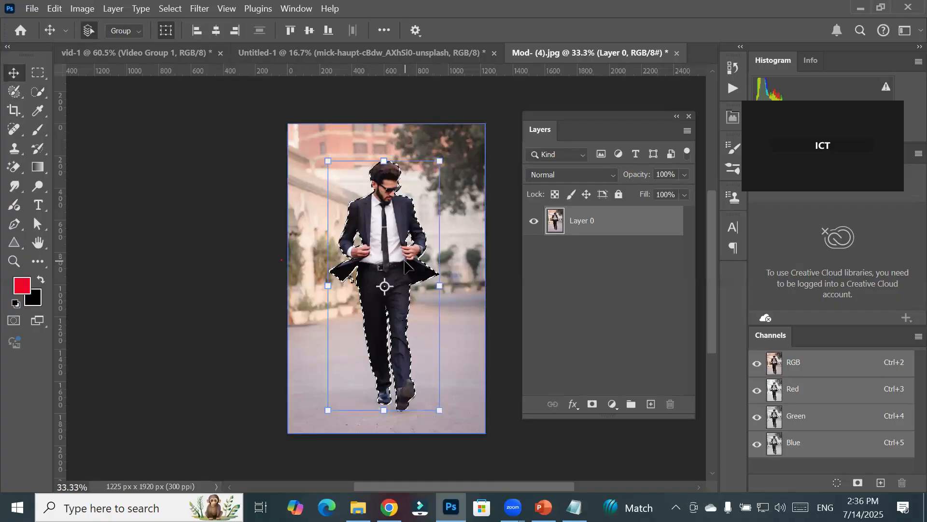
drag(365, 233, 363, 81)
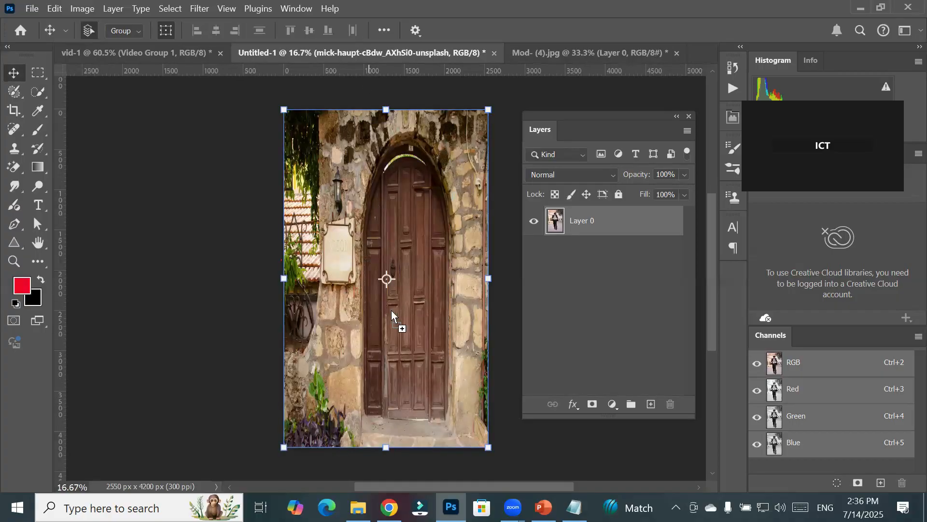
drag(399, 316, 400, 319)
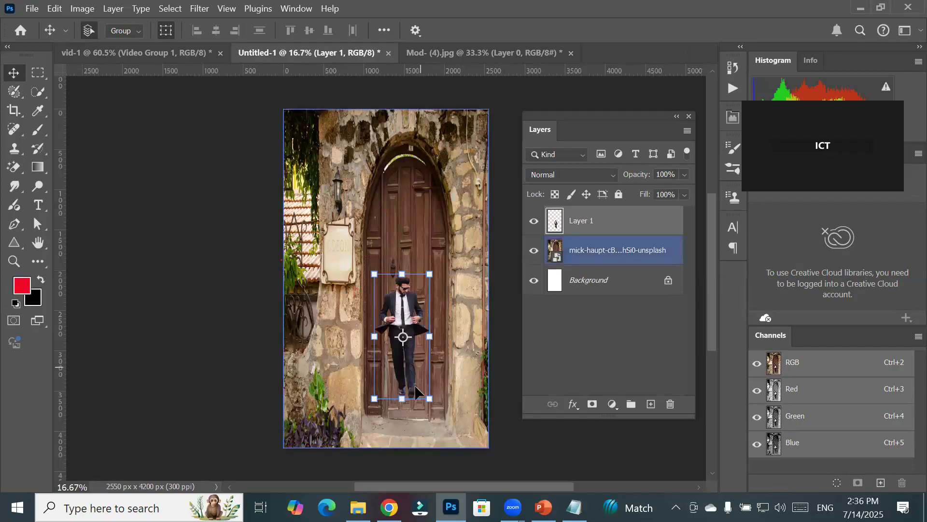
- Scale the man to about 155% width and 174% height so he fills the doorway, and commit the transform
drag(374, 399, 362, 433)
drag(429, 274, 448, 216)
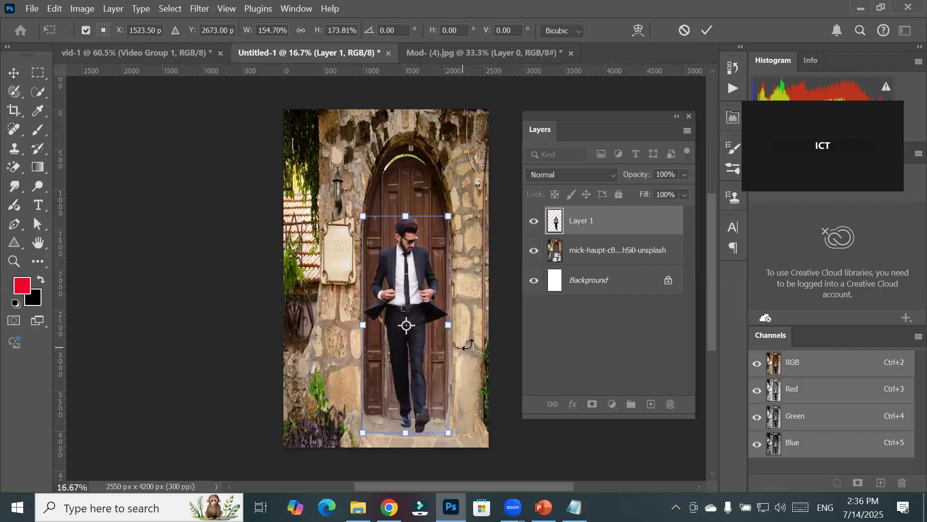
click(706, 30)
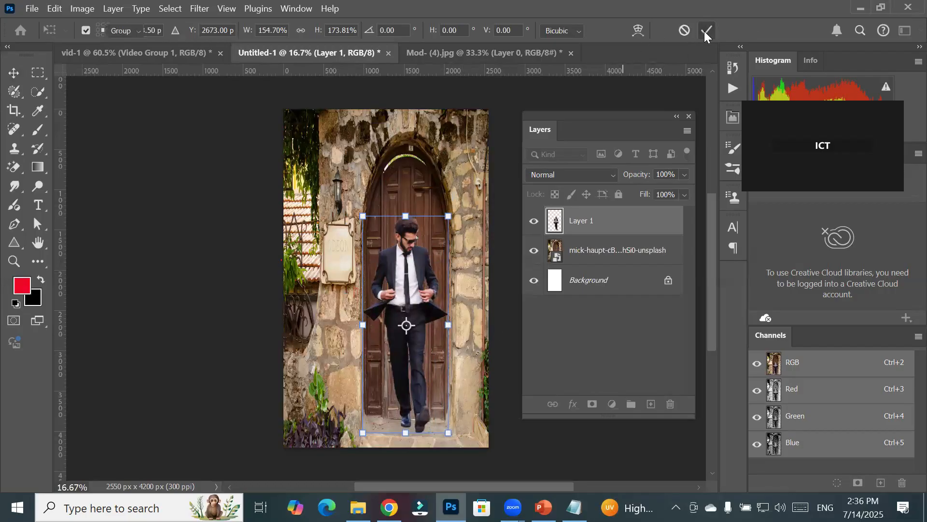
- Undo the man's scaling and delete his layer from the Untitled-1 document
key(ctrl+z)
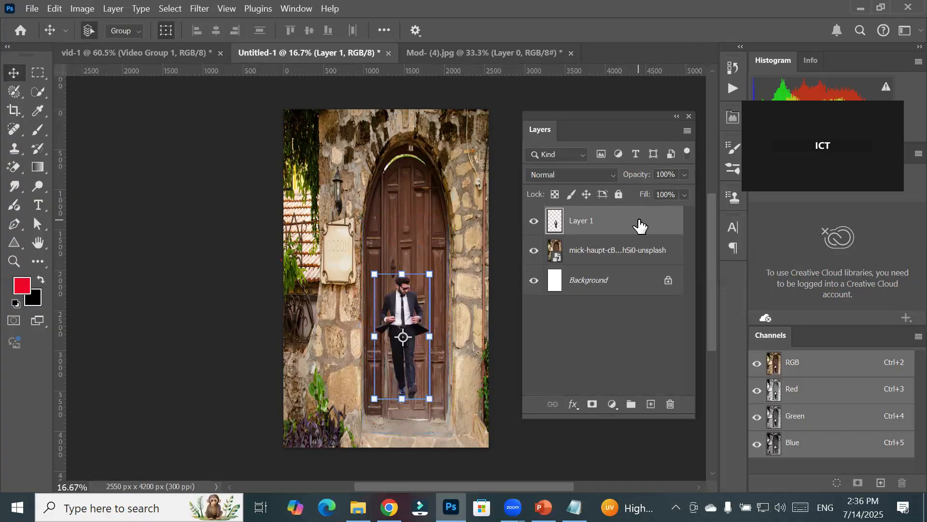
key(Delete)
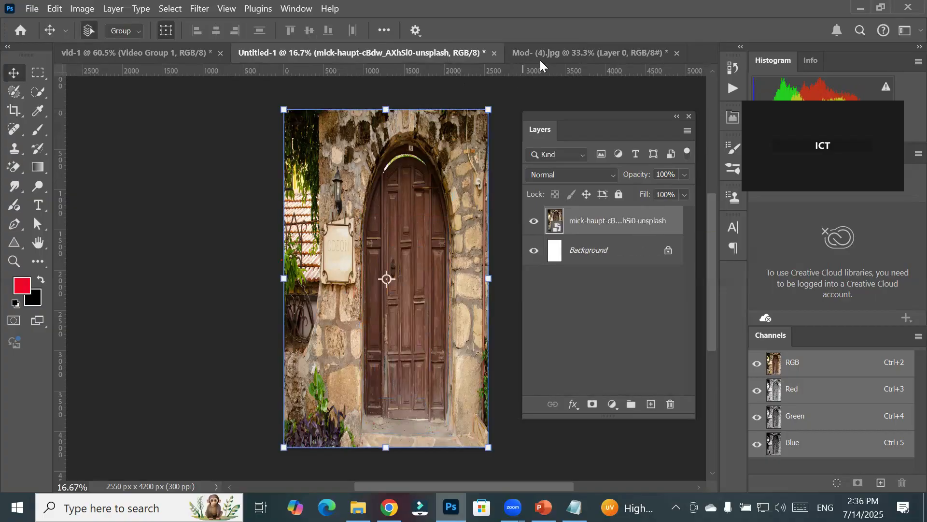
- Return to the Mod- (4) document and reset the foreground and background colors to their defaults
click(544, 56)
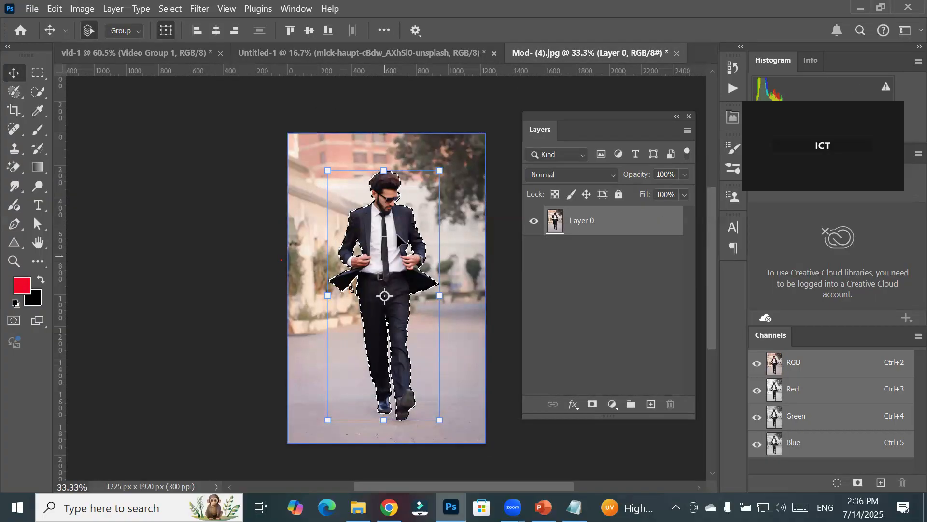
scroll(402, 242, up, 5)
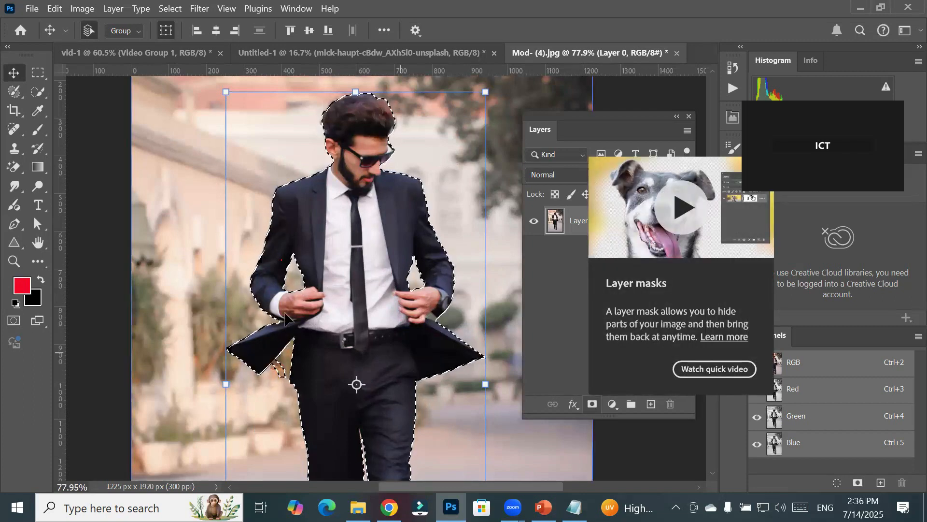
click(16, 303)
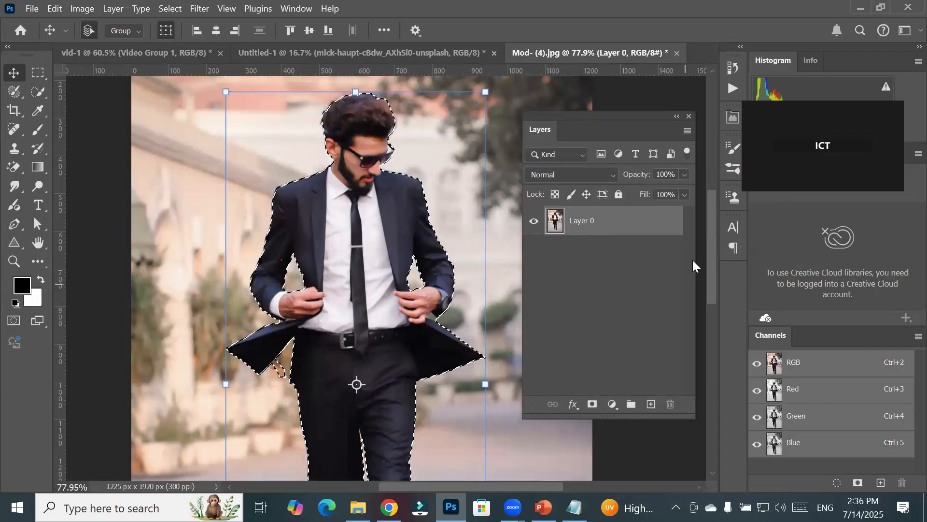
- Try a layer mask made from the man's selection on Layer 0, target its image and mask thumbnails, and undo the mask
click(593, 406)
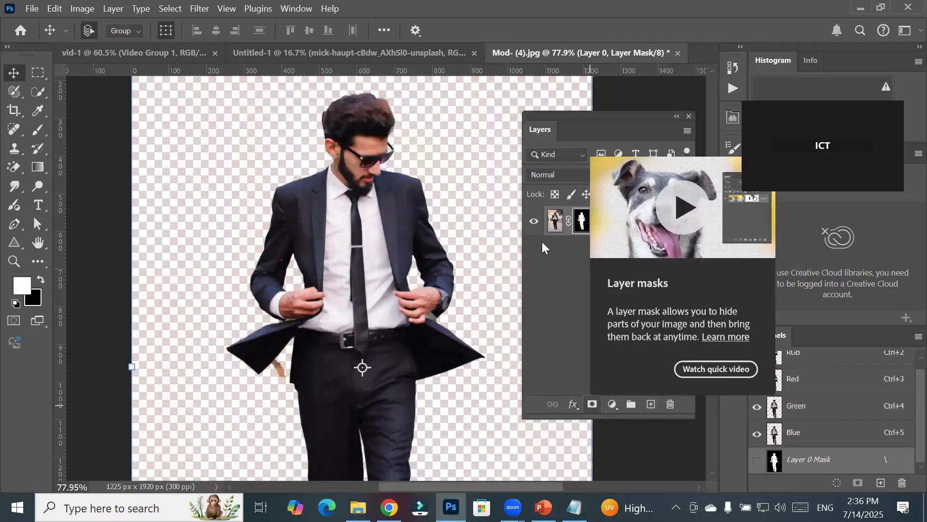
click(555, 222)
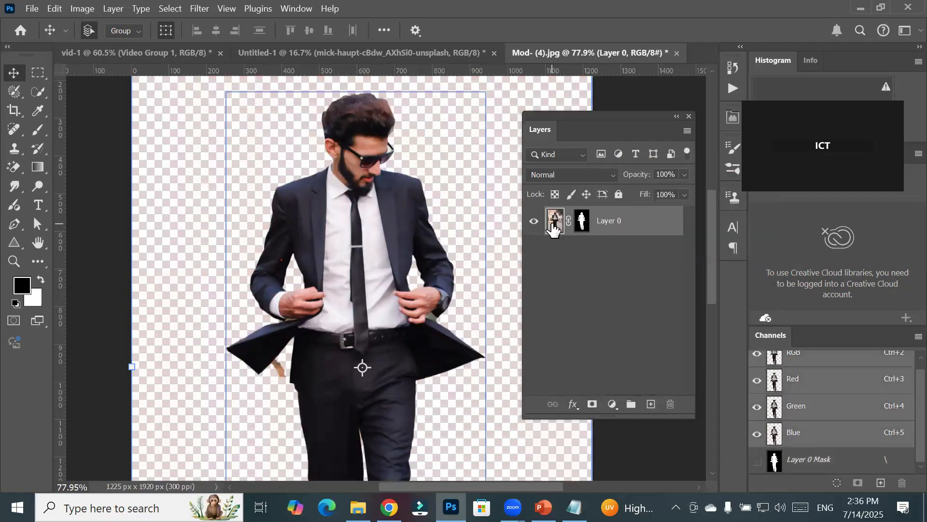
click(583, 222)
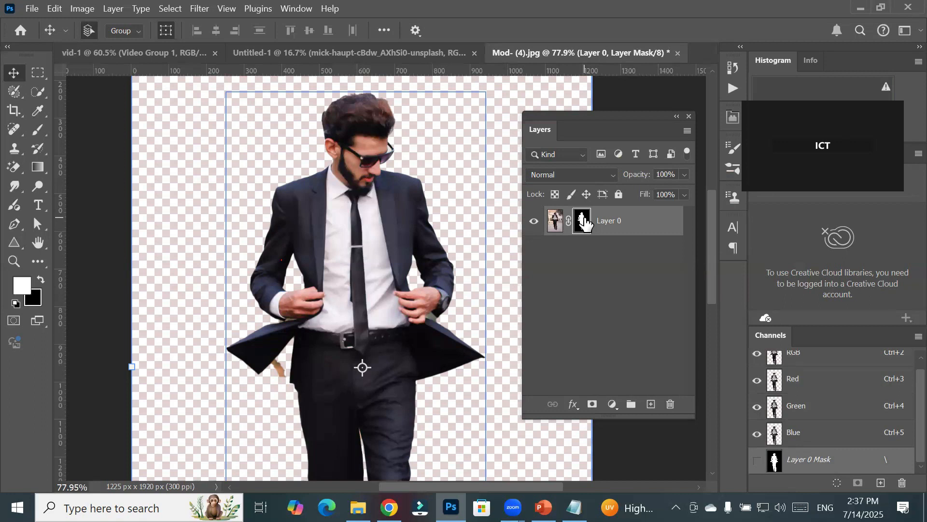
key(ctrl+z)
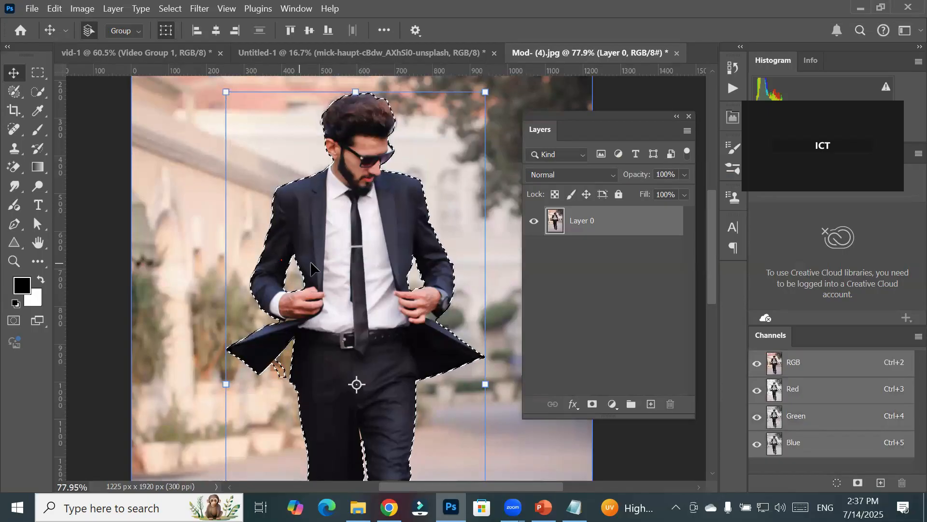
- Invert the man's selection and add a layer mask to Layer 0 from it, hiding the man
key(m)
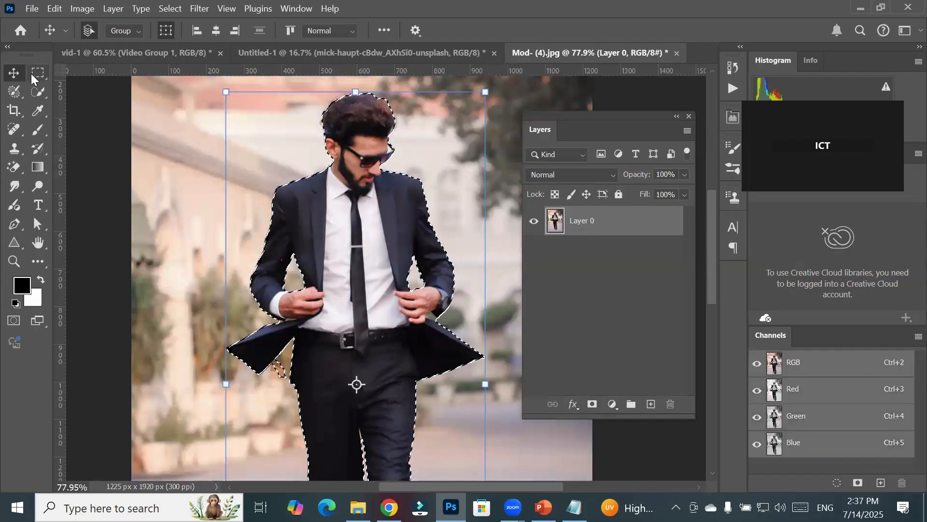
right_click(328, 212)
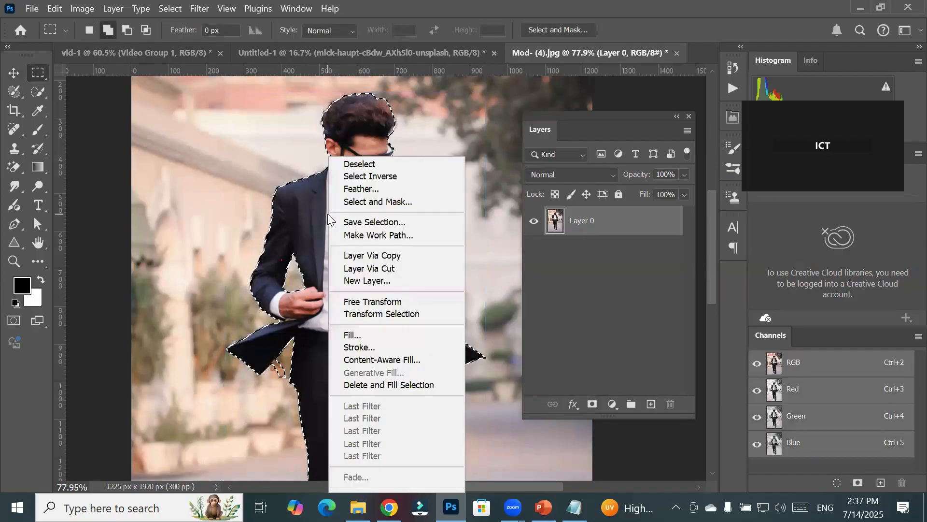
click(387, 177)
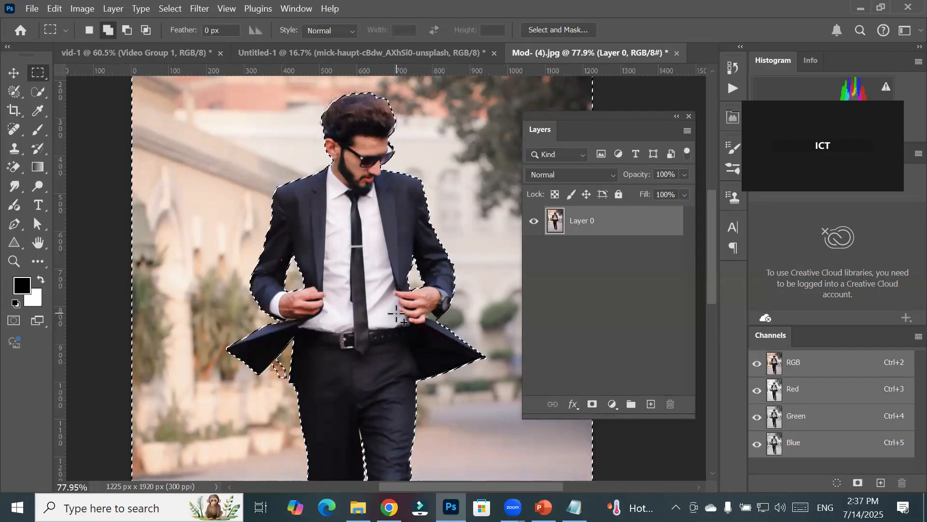
click(590, 404)
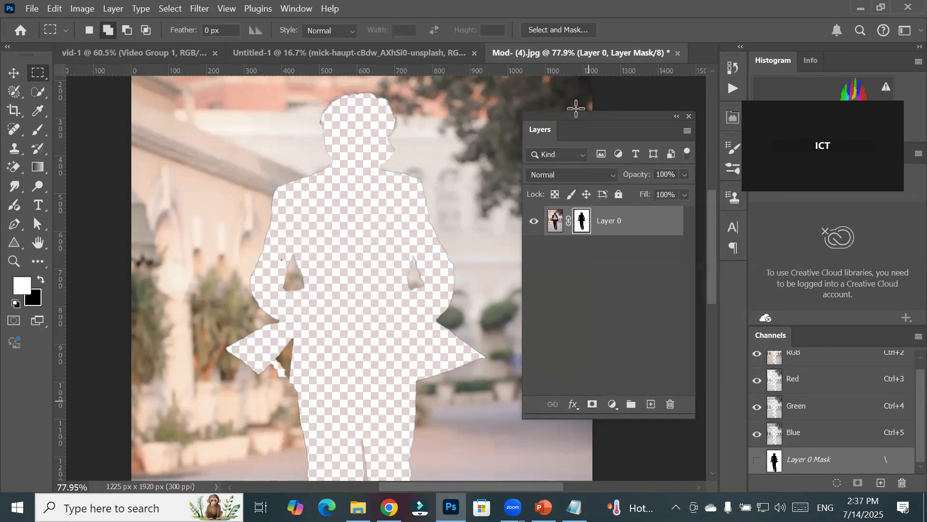
drag(576, 114, 548, 88)
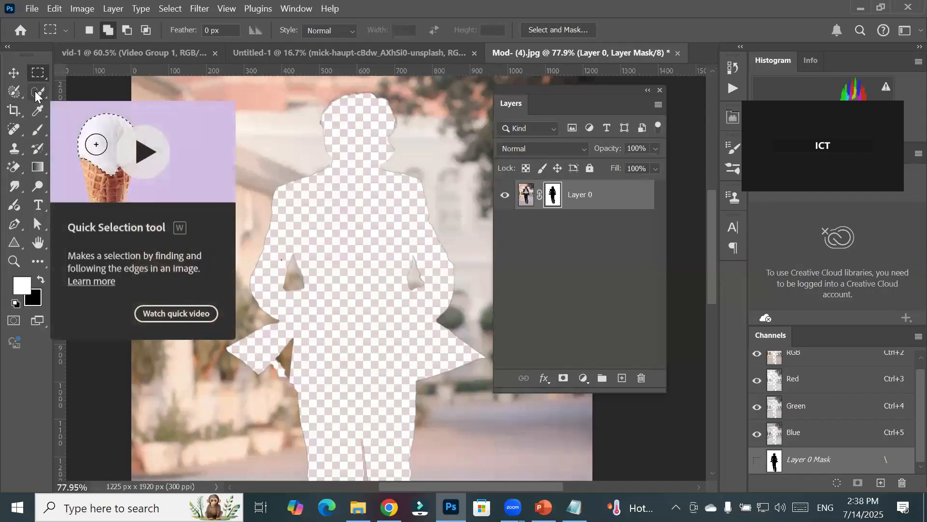
- Paint white on Layer 0's mask with the 400 px Brush to reveal the man from head to feet
click(14, 111)
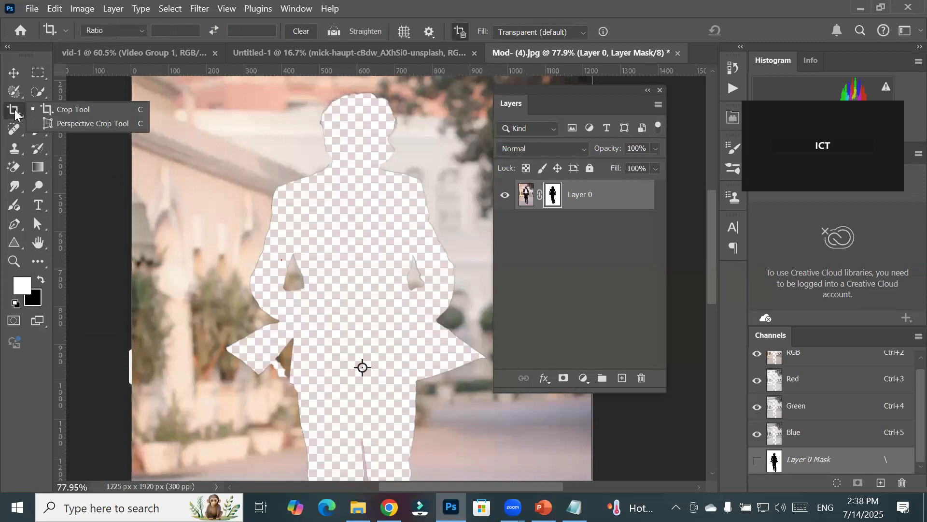
click(15, 130)
click(15, 135)
click(40, 127)
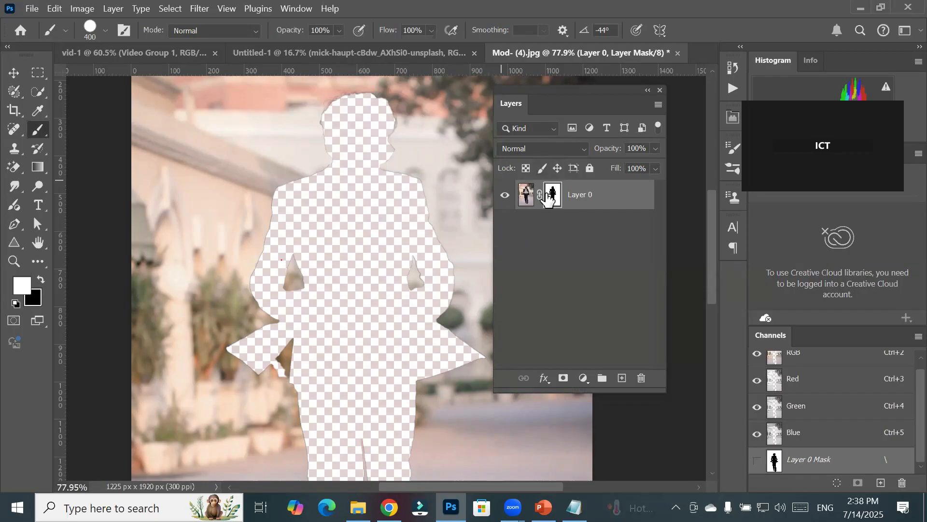
click(360, 141)
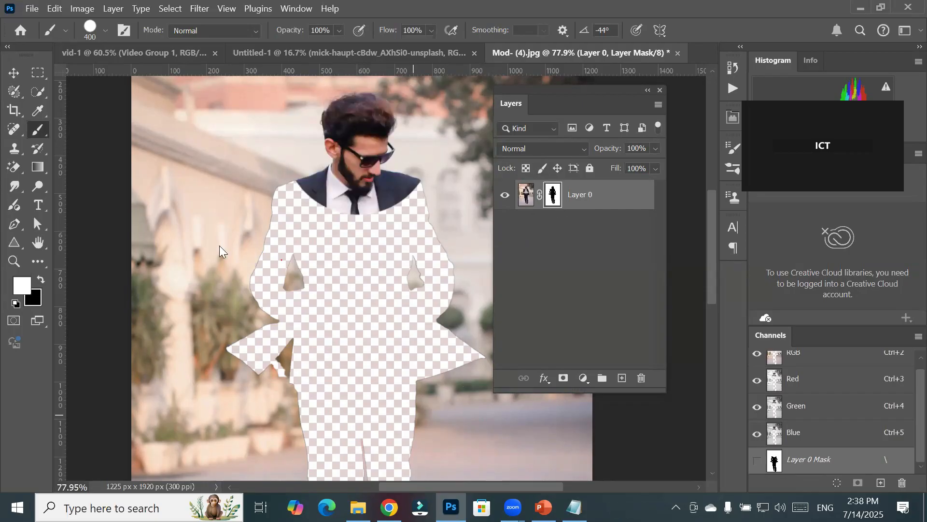
mouse_move(261, 218)
mouse_down()
mouse_move(428, 314)
mouse_move(326, 281)
mouse_move(248, 324)
mouse_move(319, 212)
mouse_move(362, 181)
mouse_move(424, 233)
mouse_up()
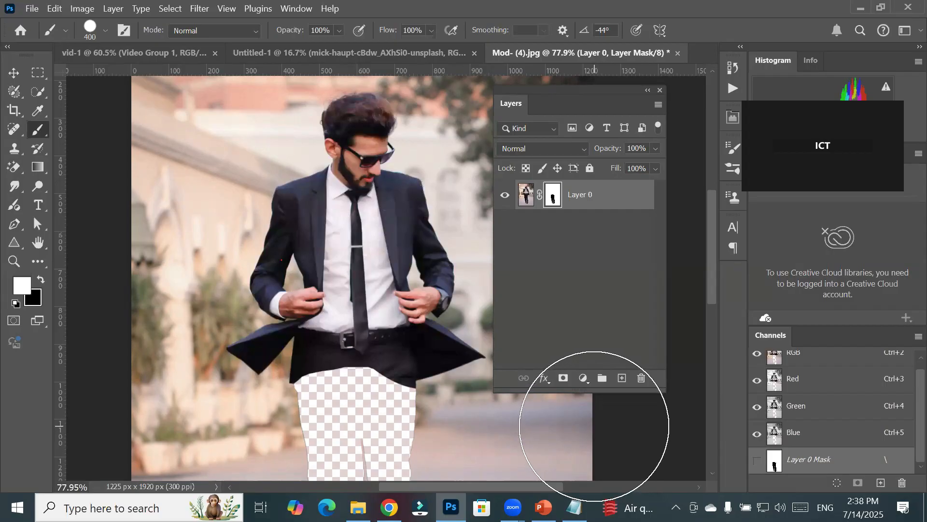
alt+scroll(419, 299, down, 5)
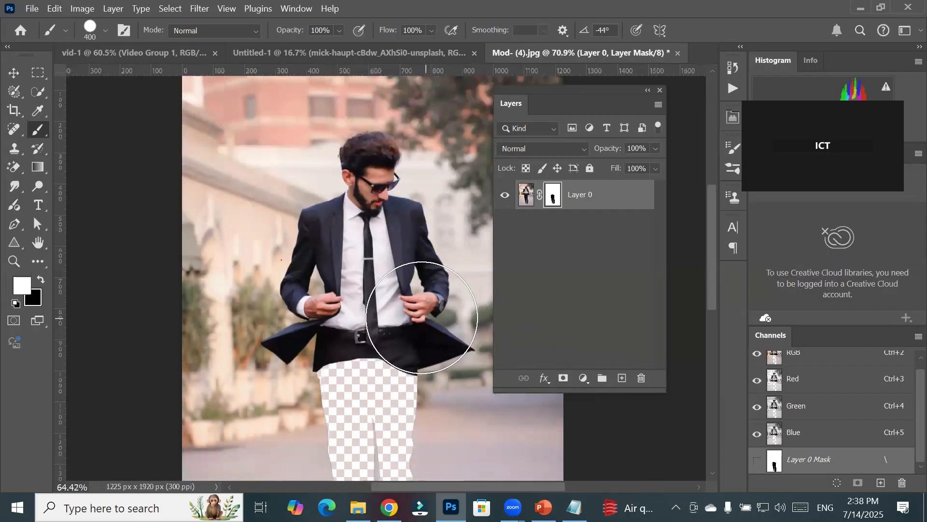
scroll(425, 328, down, 3)
scroll(427, 424, up, 2)
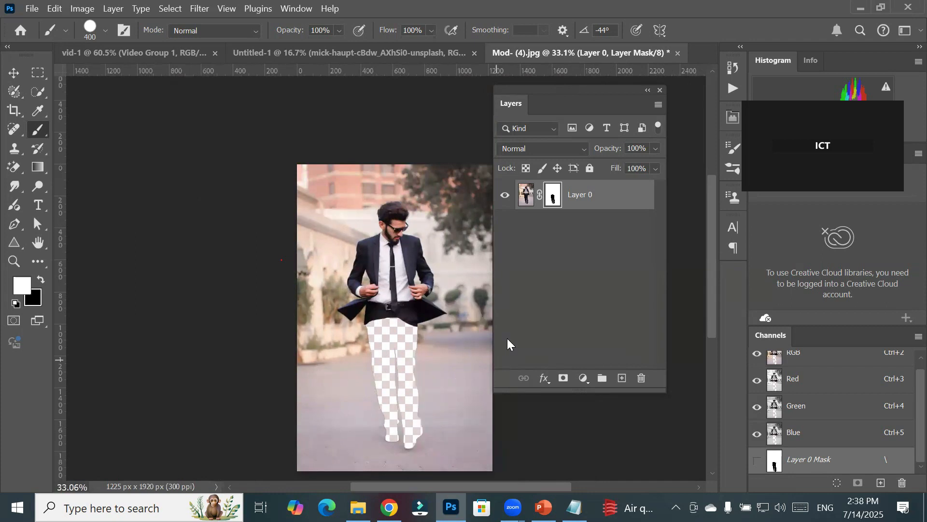
mouse_move(393, 309)
mouse_down()
mouse_move(365, 467)
mouse_move(396, 291)
mouse_move(464, 455)
mouse_up()
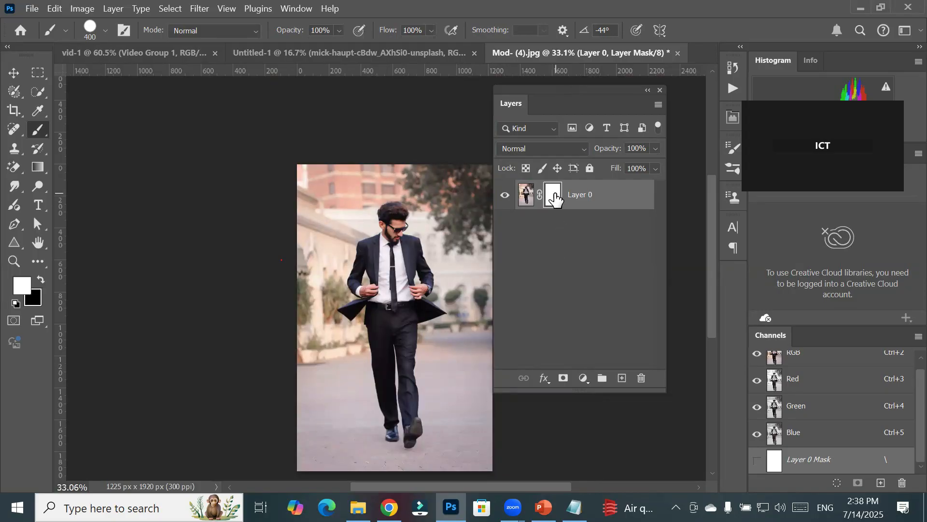
- Paint Layer 0's whole mask black, and restore the photo's left half in white with the brush enlarged to 800 px
click(40, 279)
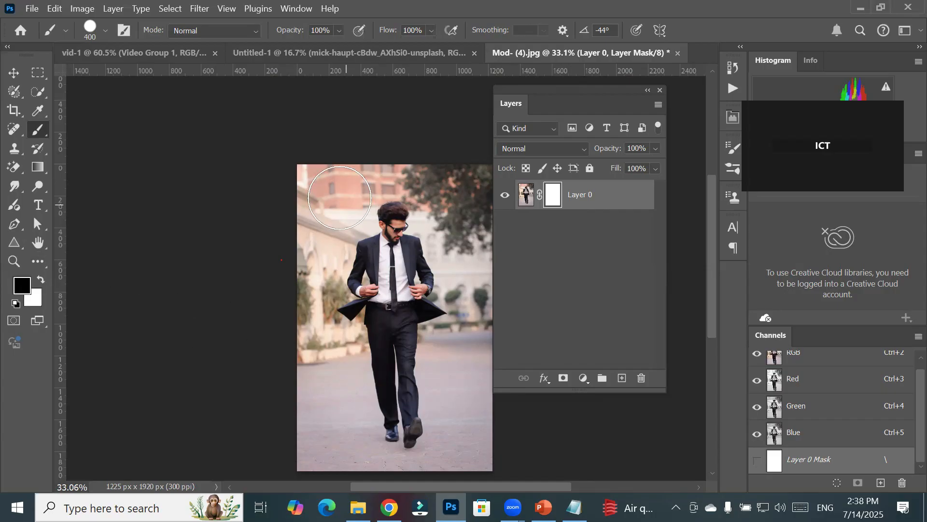
mouse_move(330, 186)
mouse_down()
mouse_move(290, 198)
mouse_move(443, 145)
mouse_move(491, 241)
mouse_move(485, 360)
mouse_move(454, 445)
mouse_move(323, 414)
mouse_move(283, 290)
mouse_move(317, 284)
mouse_move(325, 354)
mouse_move(365, 179)
mouse_move(372, 370)
mouse_move(474, 145)
mouse_move(422, 387)
mouse_move(427, 433)
mouse_move(411, 449)
mouse_move(418, 502)
mouse_up()
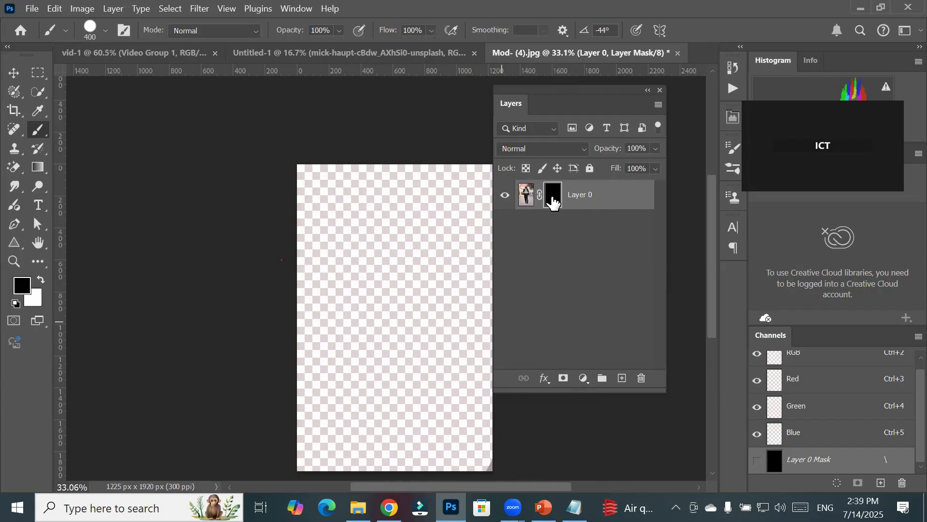
click(41, 280)
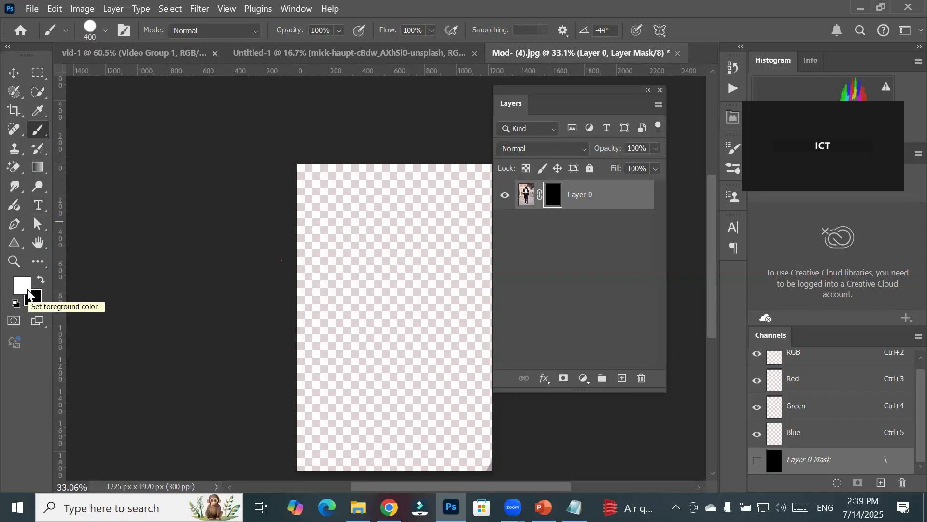
key(bracketright)
key(bracketright)
key(bracketright)
key(bracketright)
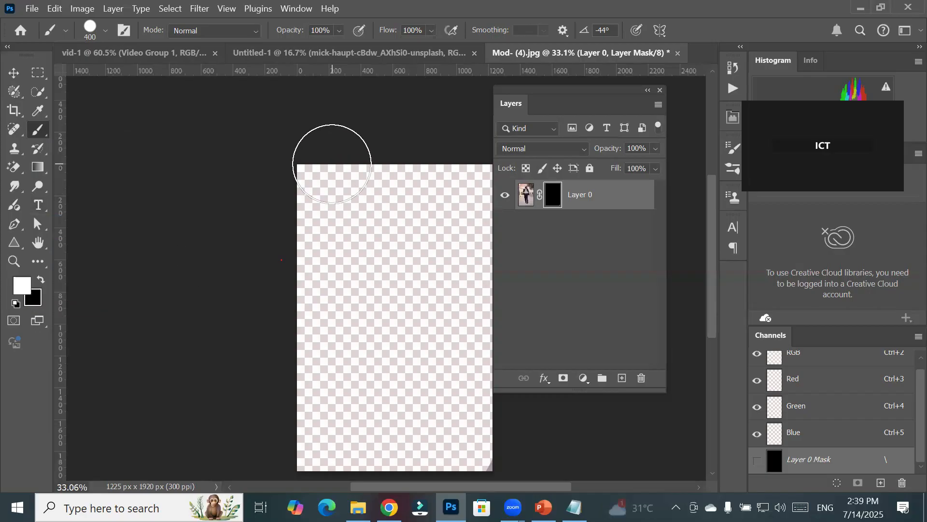
click(341, 176)
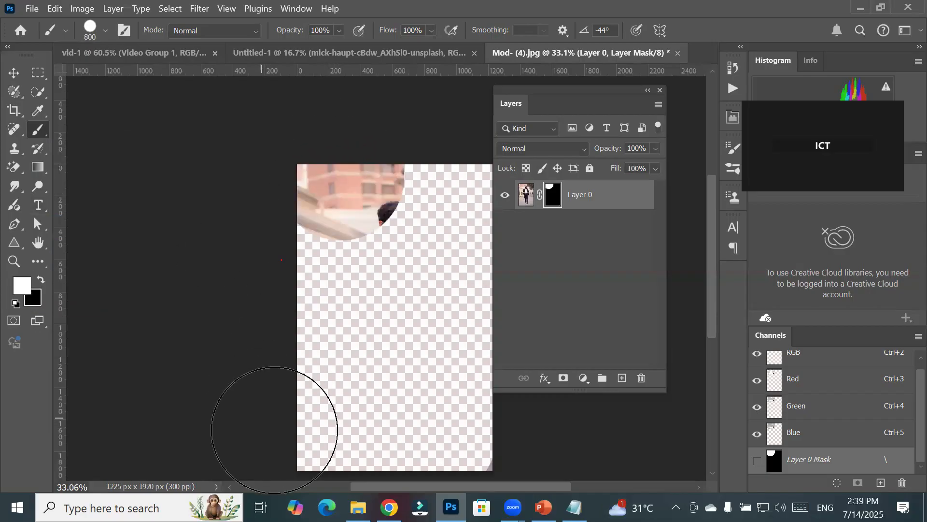
shift+click(324, 430)
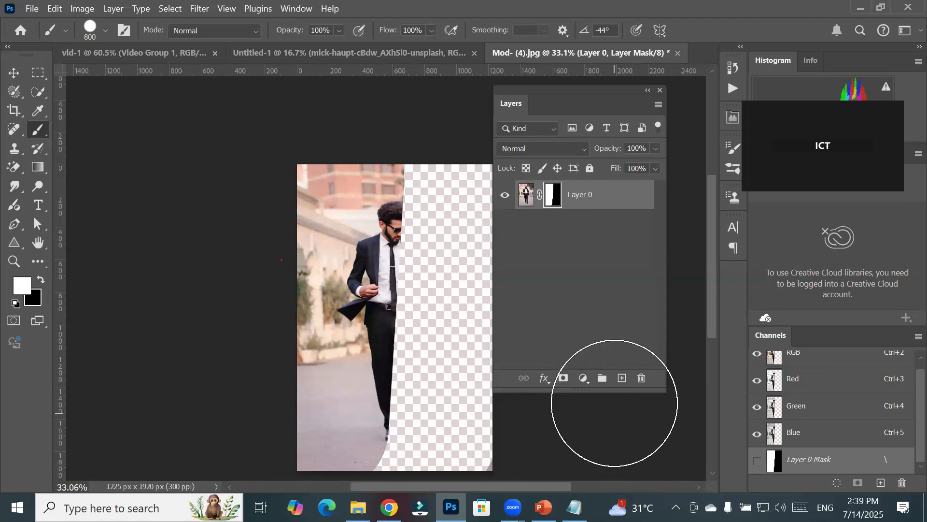
- Add a new layer beneath Layer 0 and fill it with red #e23535
click(622, 378)
drag(565, 197, 572, 261)
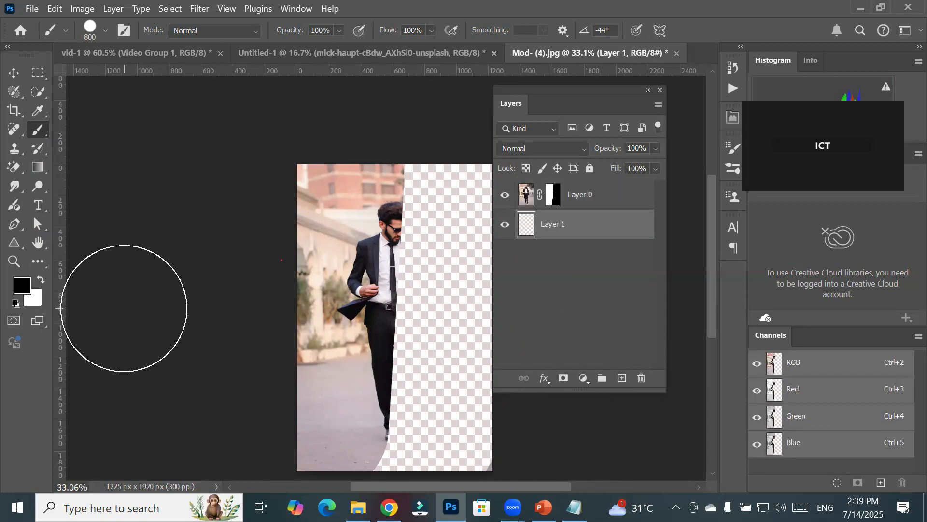
click(22, 285)
click(519, 203)
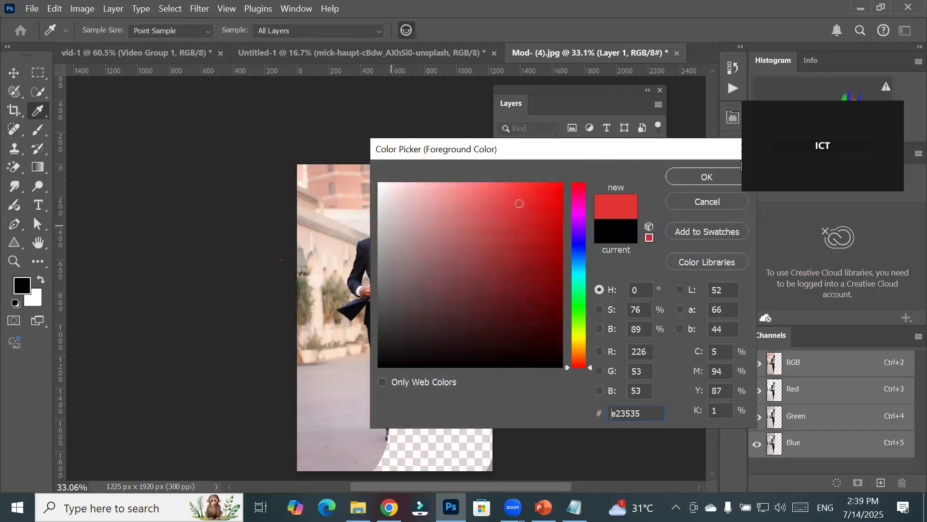
click(717, 173)
key(alt+BackSpace)
key(b)
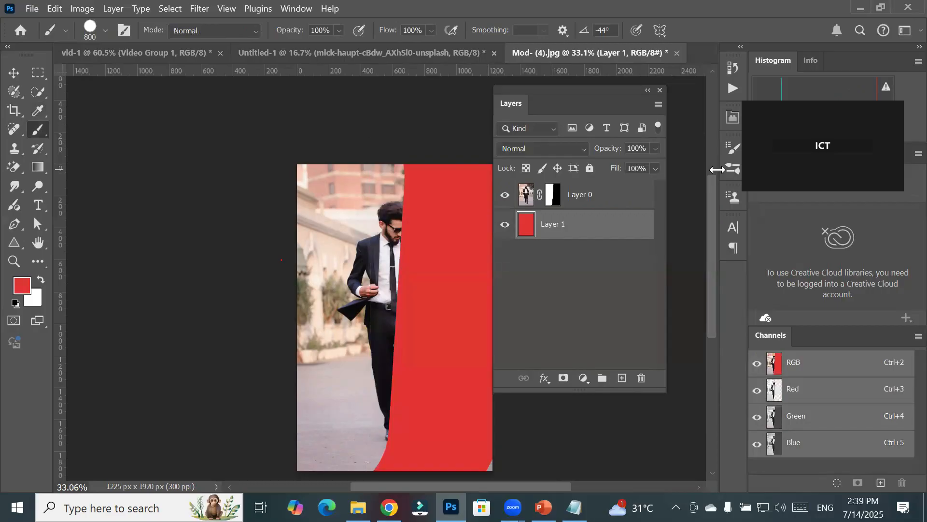
- Reveal the rest of the photo on Layer 0's mask in white, and hide the man's upper body and lower legs with black dabs
click(555, 195)
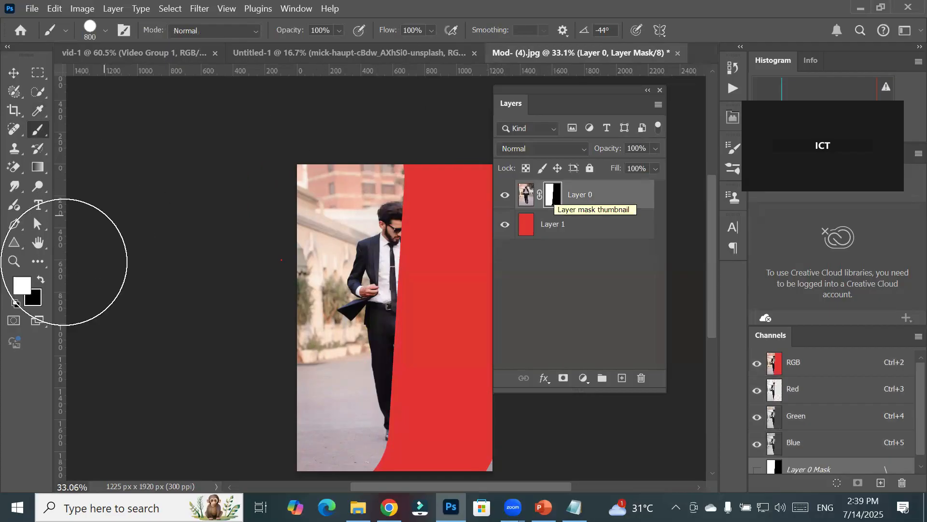
mouse_move(420, 179)
mouse_down()
mouse_move(408, 422)
mouse_move(382, 318)
mouse_move(440, 443)
mouse_move(426, 398)
mouse_move(472, 435)
mouse_up()
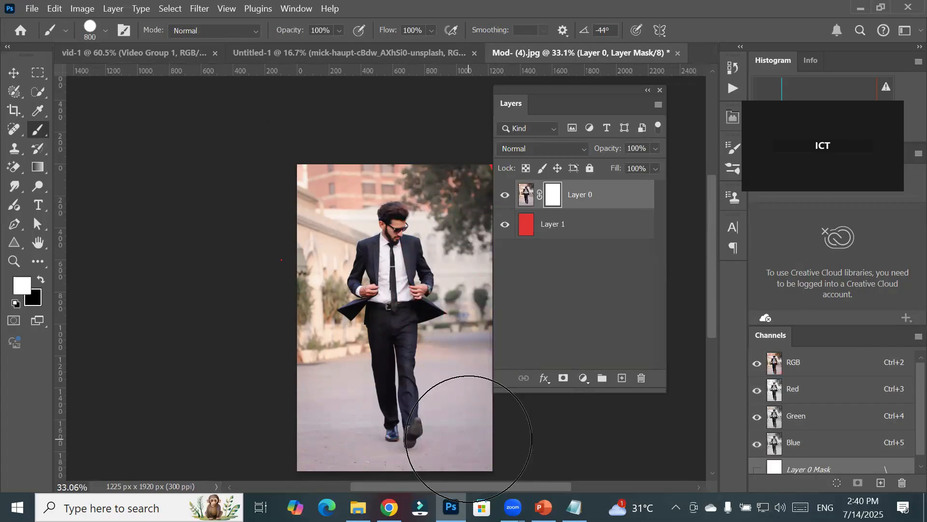
click(40, 280)
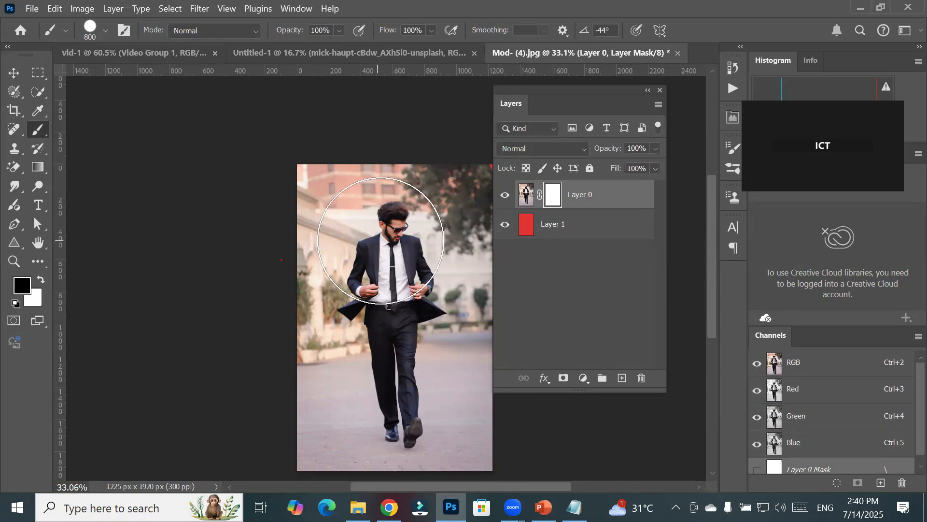
click(392, 245)
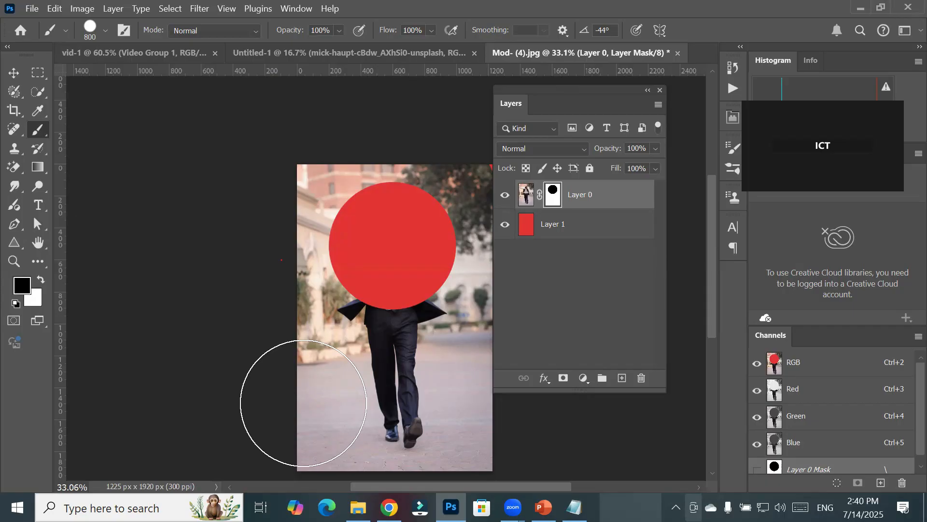
- Restore the man's head and feet with white dabs on the mask, cutting the two hidden circles into crescents
click(41, 280)
click(394, 186)
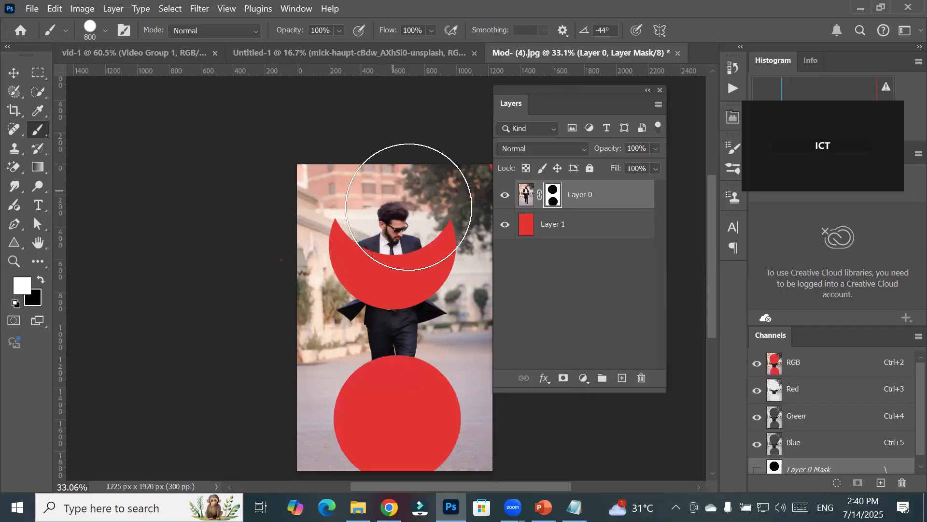
scroll(478, 381, down, 2)
scroll(475, 372, down, 2)
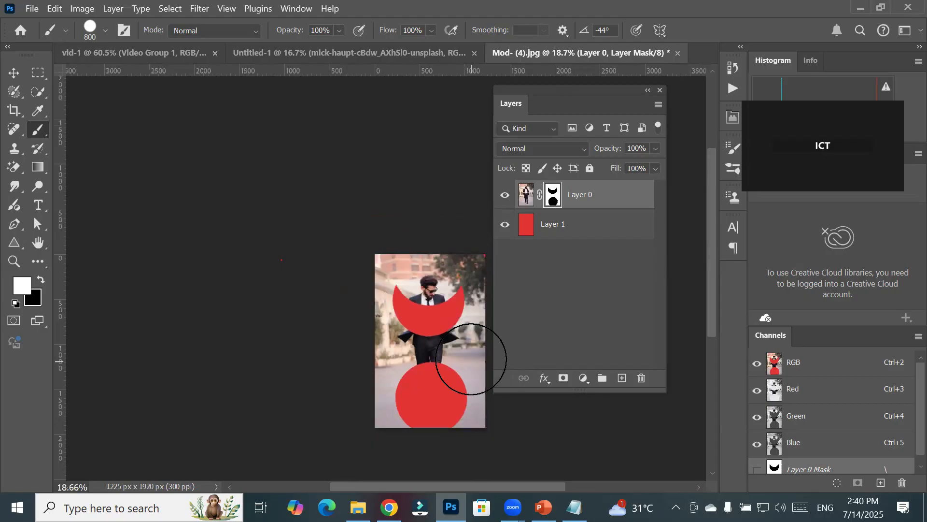
drag(312, 292, 192, 157)
click(312, 295)
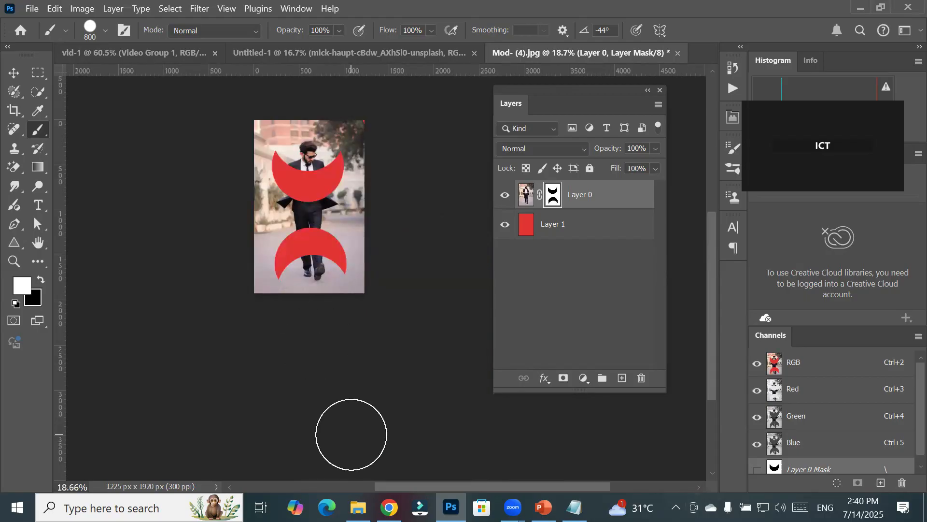
- Place colynary-media-OFSLI_CMrQ8-unsplash from the FastFood Images folder as an embedded image directly above the red Layer 1
click(559, 224)
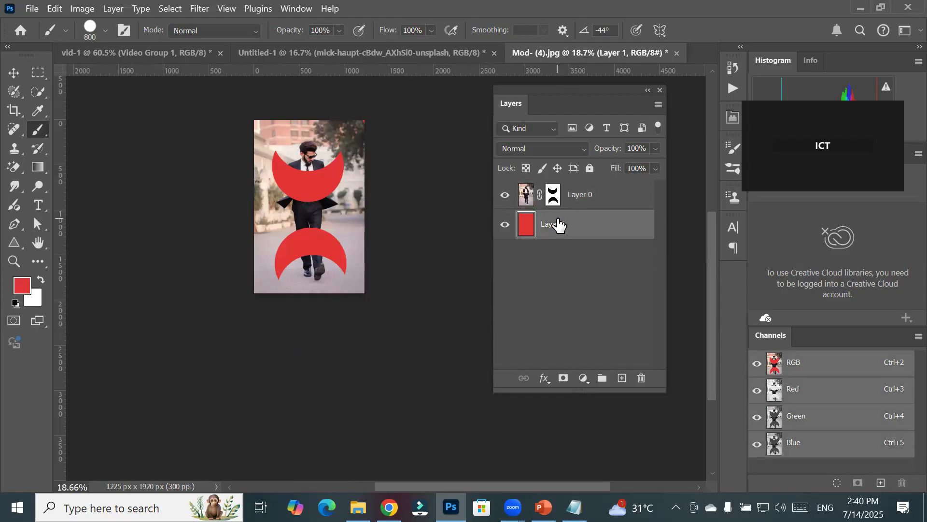
click(32, 8)
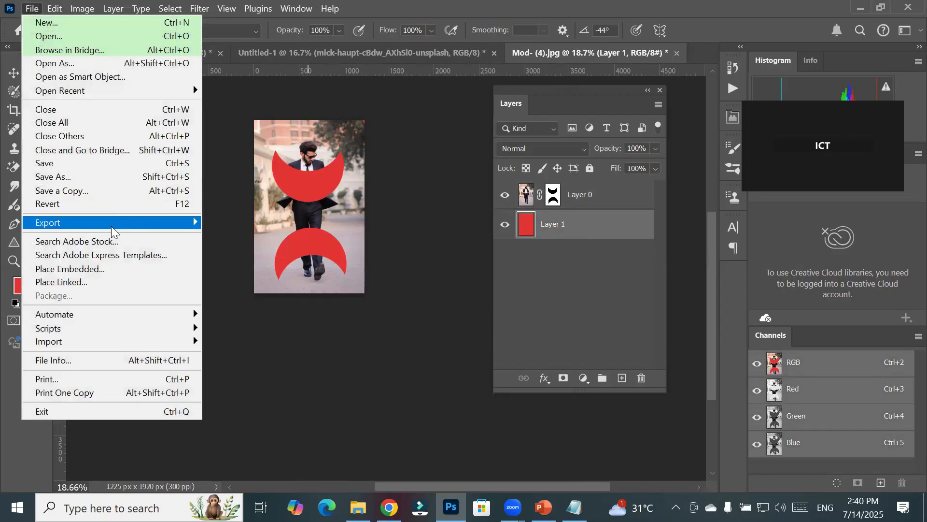
click(144, 269)
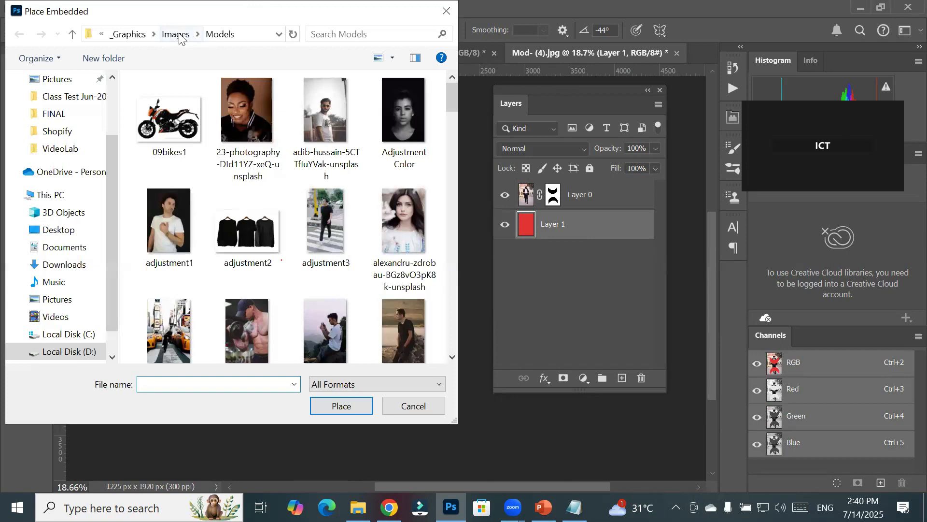
click(180, 36)
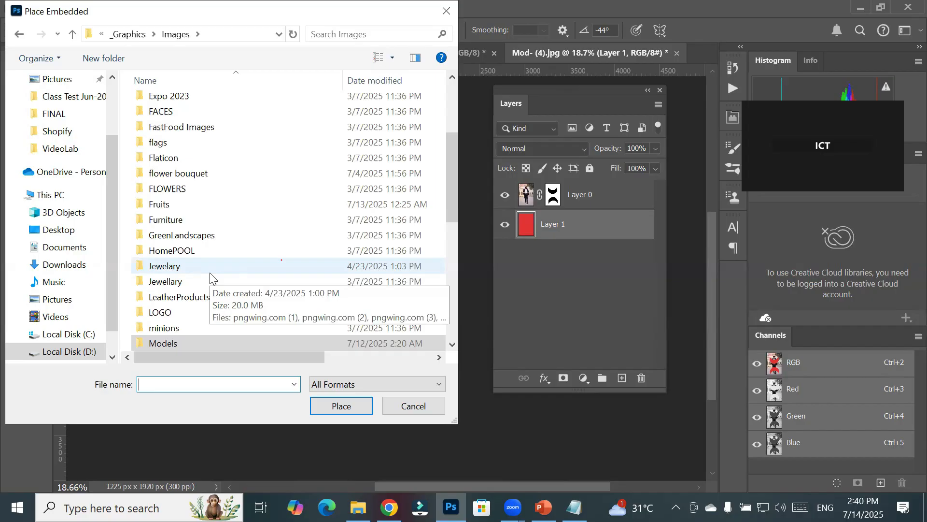
double_click(193, 127)
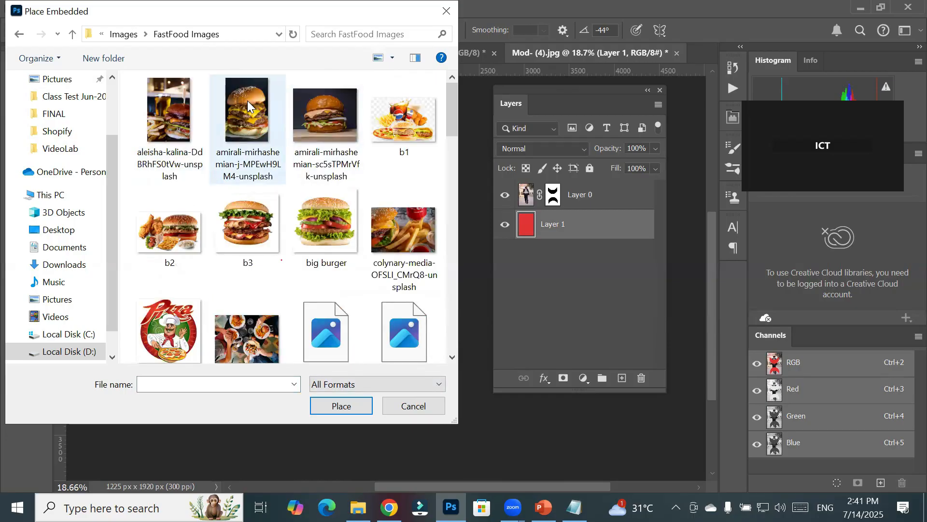
click(411, 231)
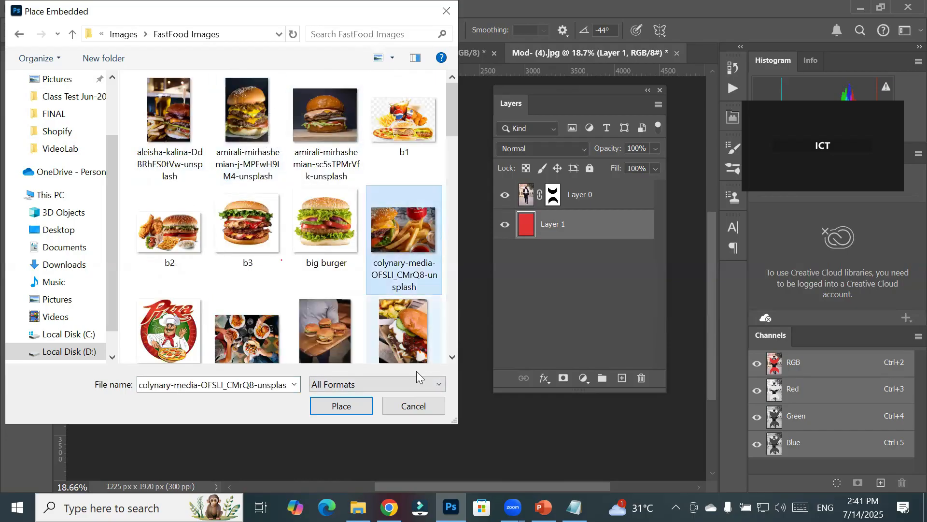
click(348, 404)
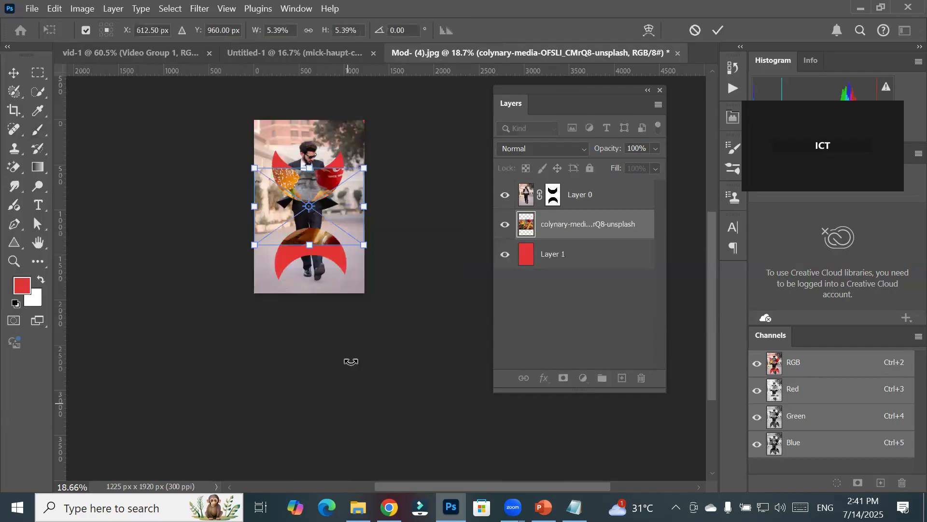
- Stretch the placed food image vertically to cover the canvas height, scaling it to about 12.77% high, apply the transform and activate the Brush
drag(309, 250, 309, 361)
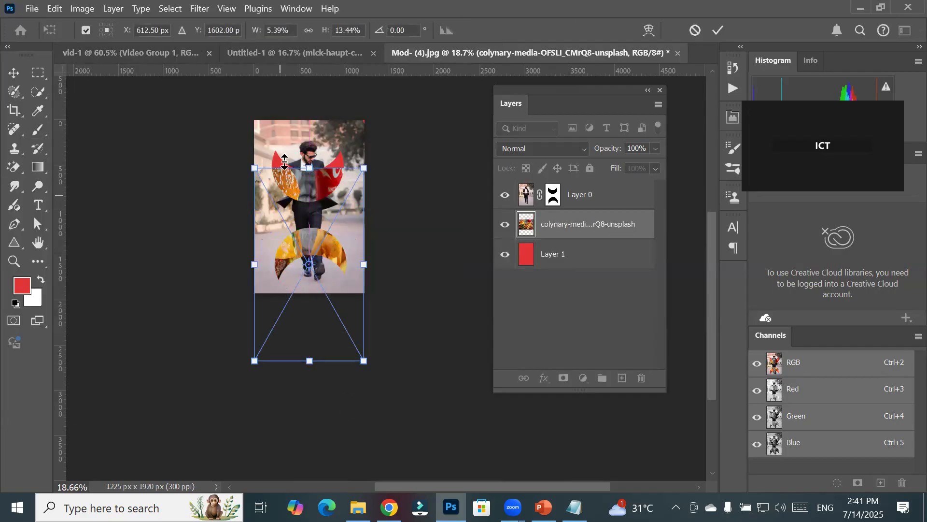
drag(309, 168, 330, 112)
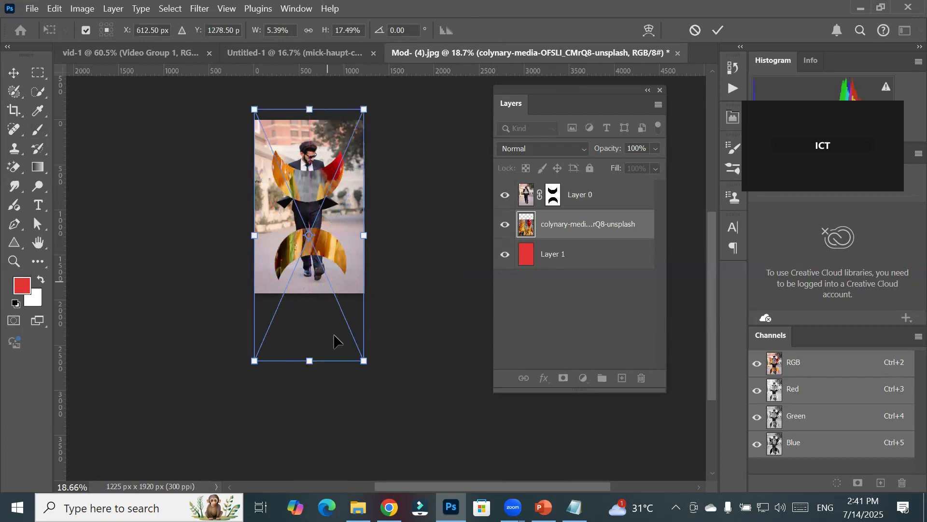
drag(310, 361, 314, 292)
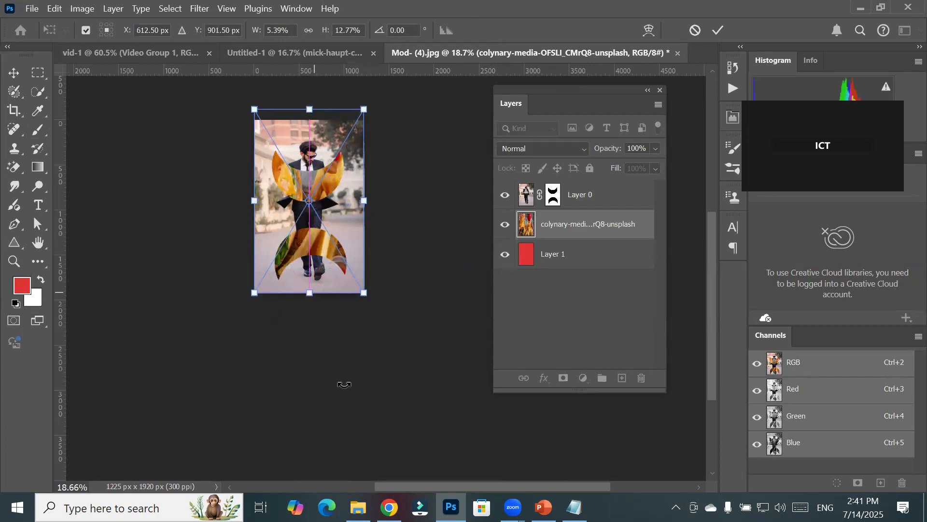
scroll(323, 124, up, 5)
key(Escape)
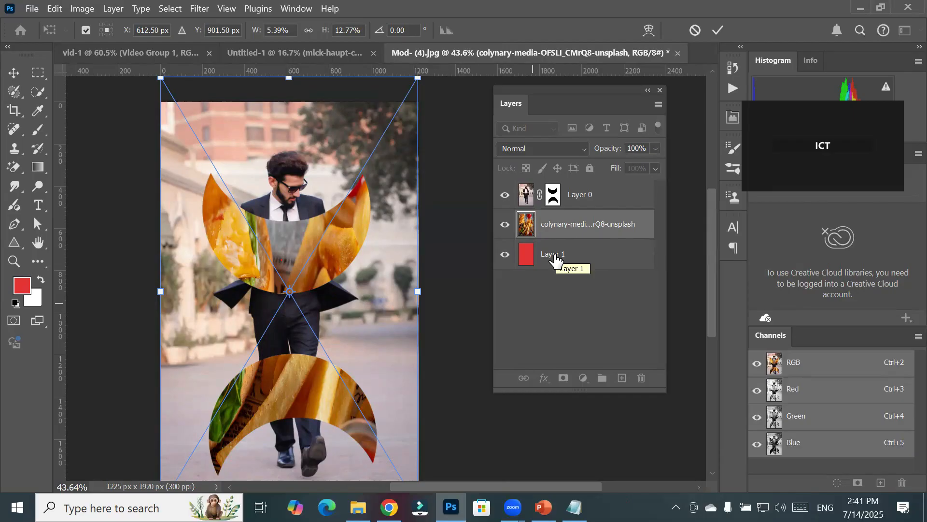
key(Return)
key(b)
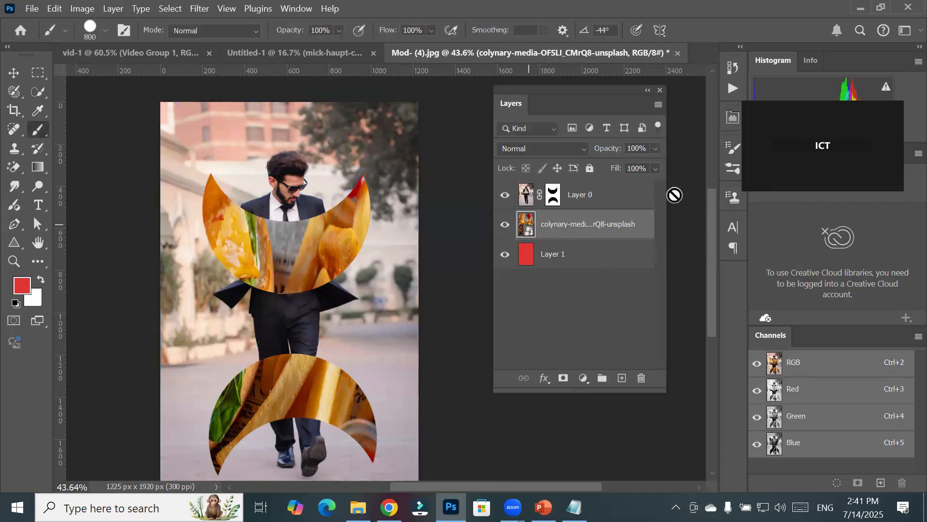
- Lower the food image layer's opacity to 48%
click(655, 148)
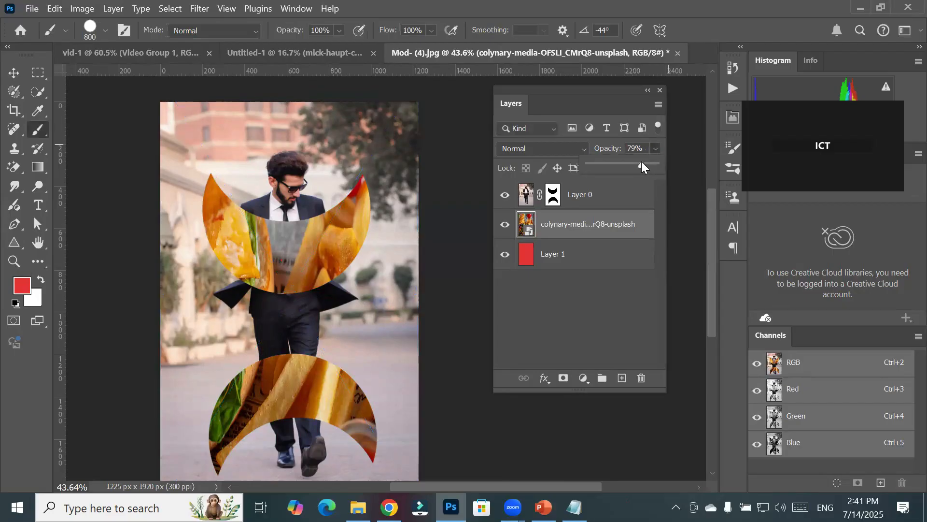
drag(640, 163, 631, 162)
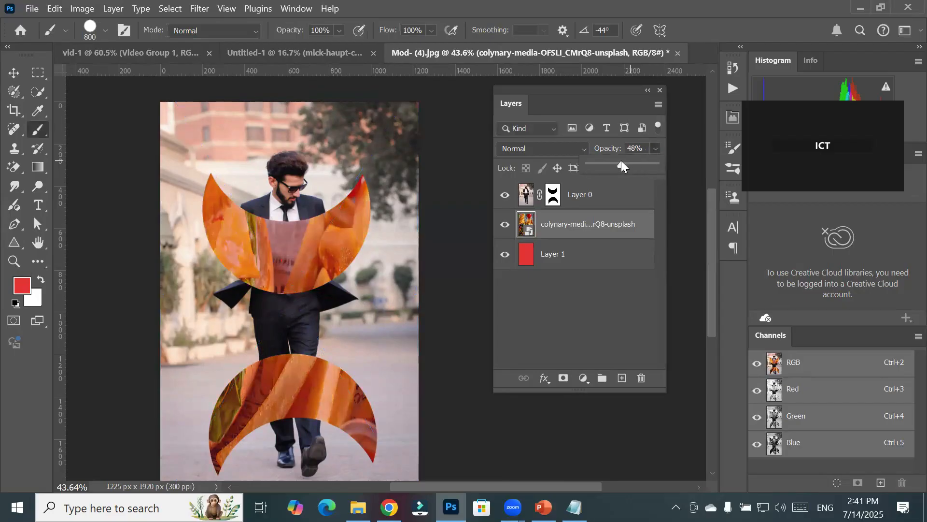
scroll(386, 244, up, 3)
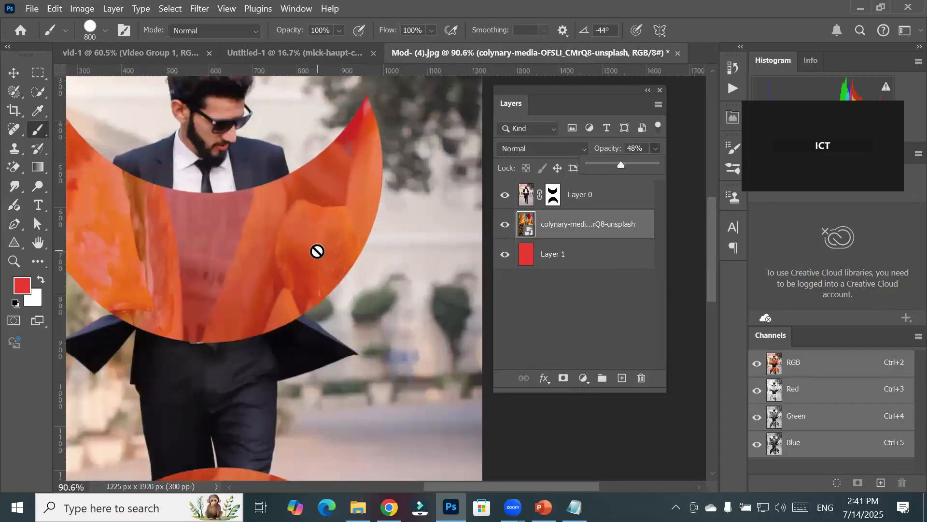
- Restore the food image layer's opacity to 100%
click(525, 195)
click(525, 196)
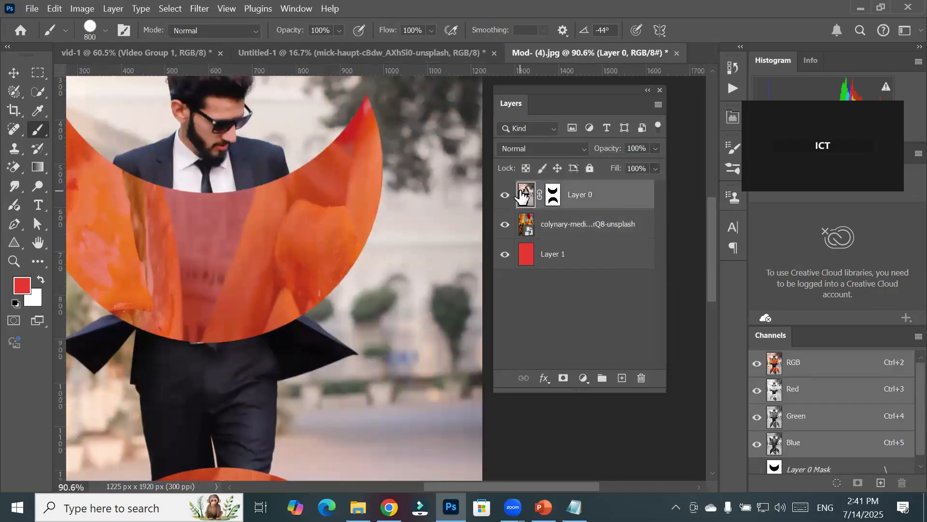
click(527, 225)
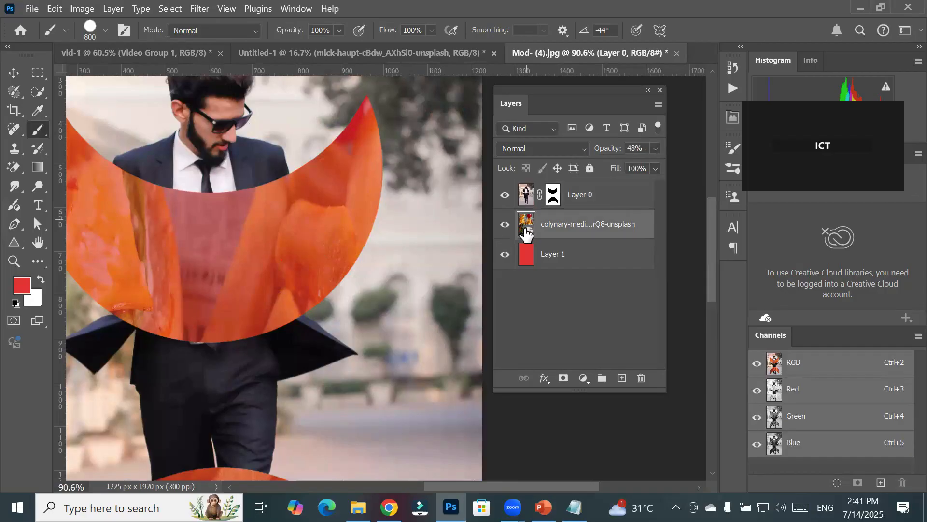
click(526, 261)
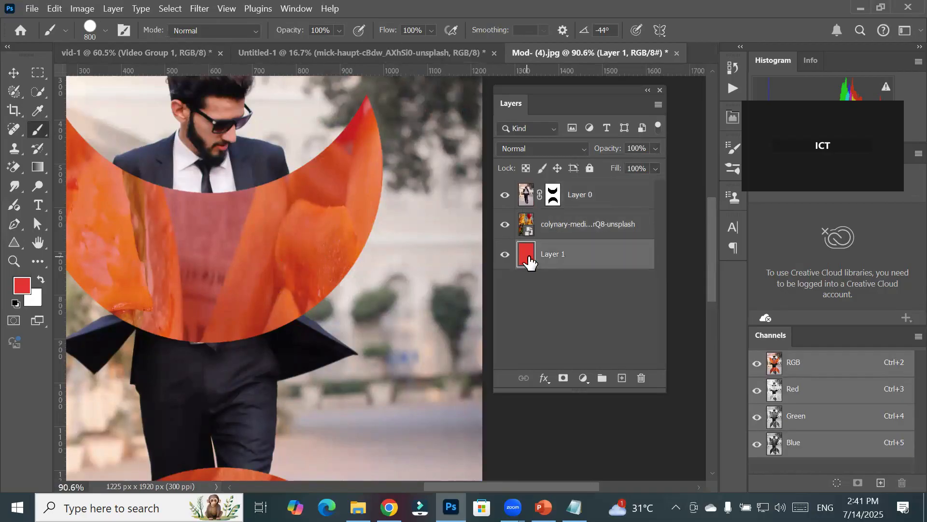
click(526, 223)
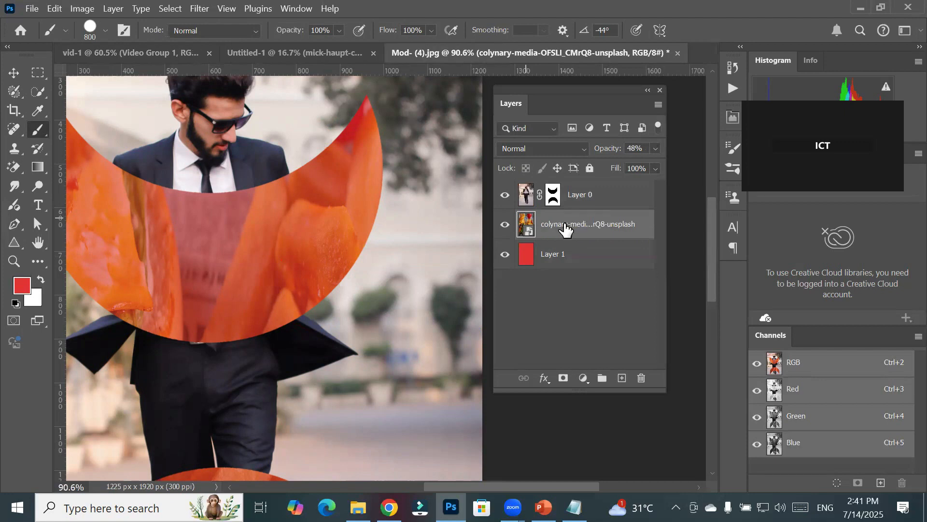
click(656, 146)
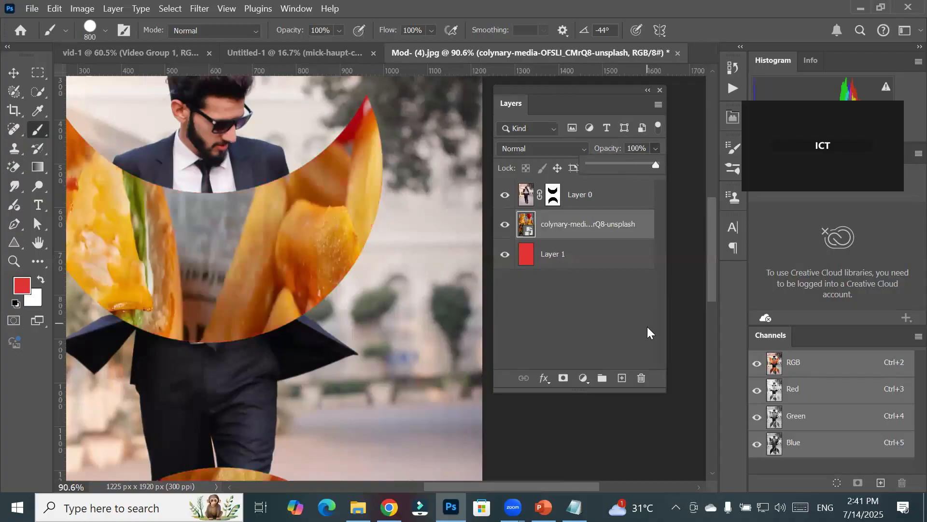
- Paint black on Layer 0's mask with the 800 px brush to hide the photo between the two crescents
click(553, 194)
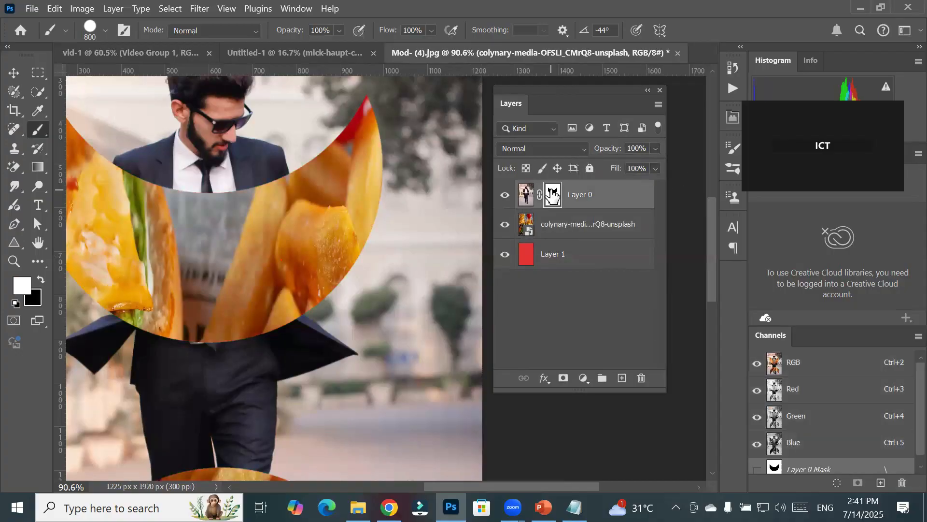
scroll(368, 270, down, 4)
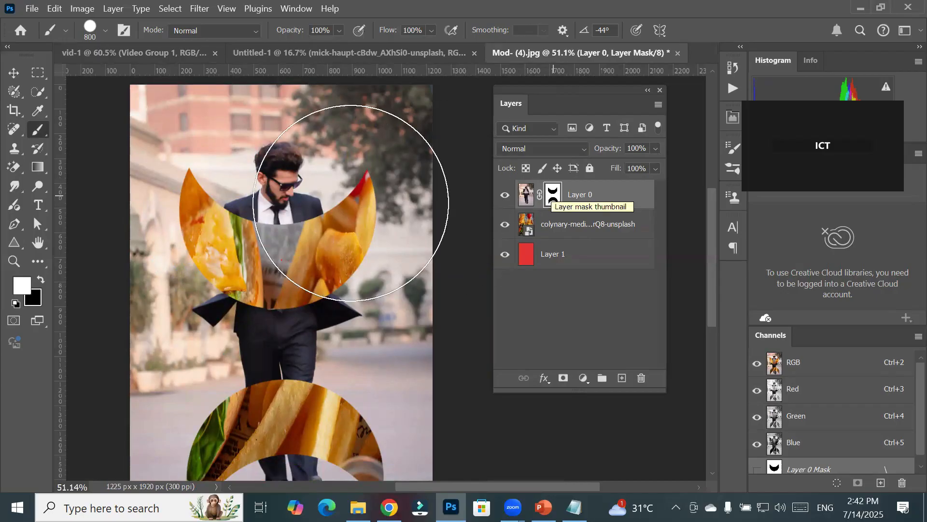
click(42, 275)
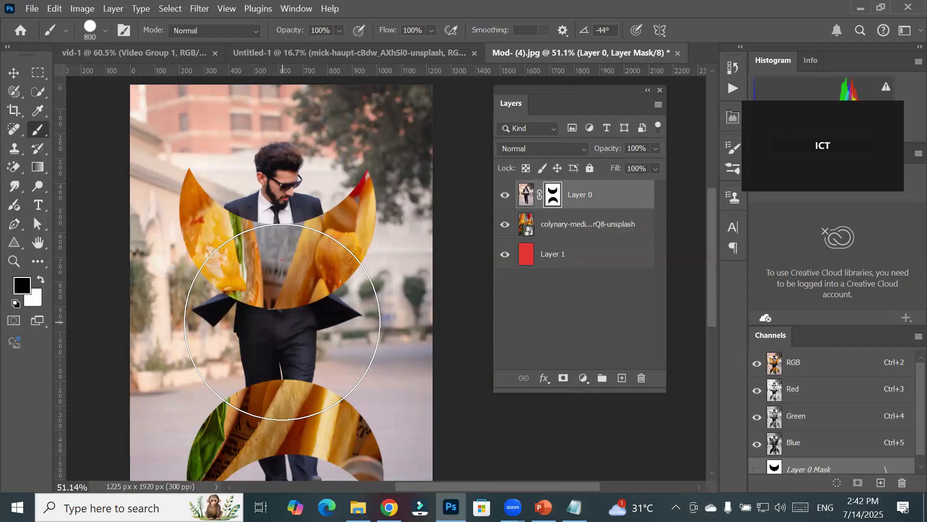
click(282, 321)
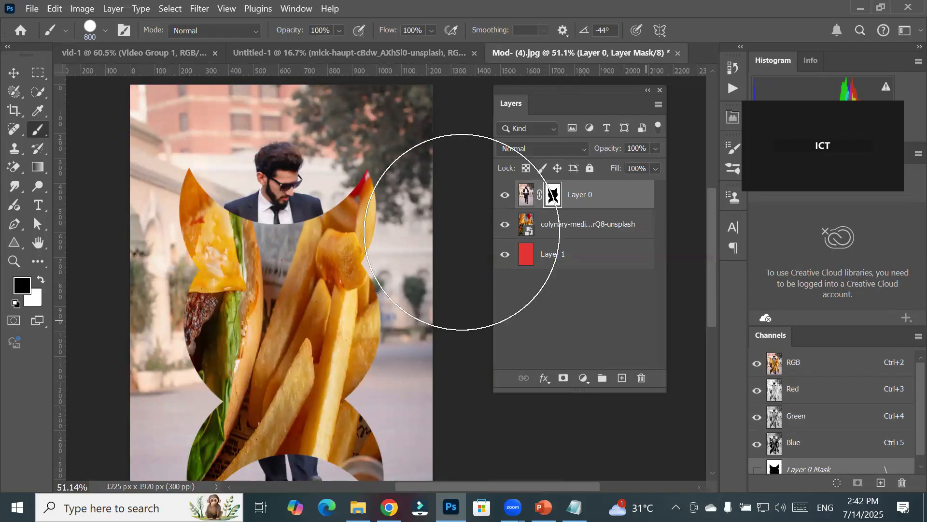
- Brush red over Layer 0's photo itself instead of its mask, and undo the stroke
click(41, 284)
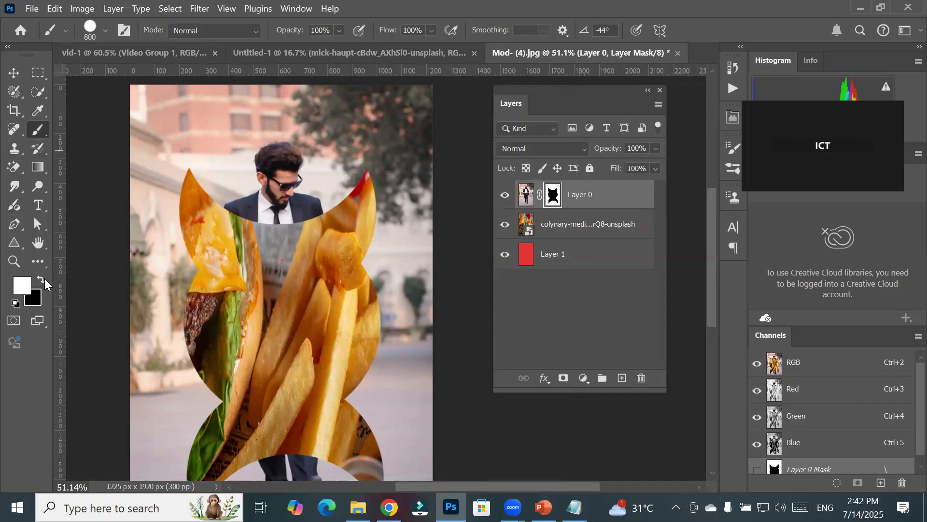
click(526, 196)
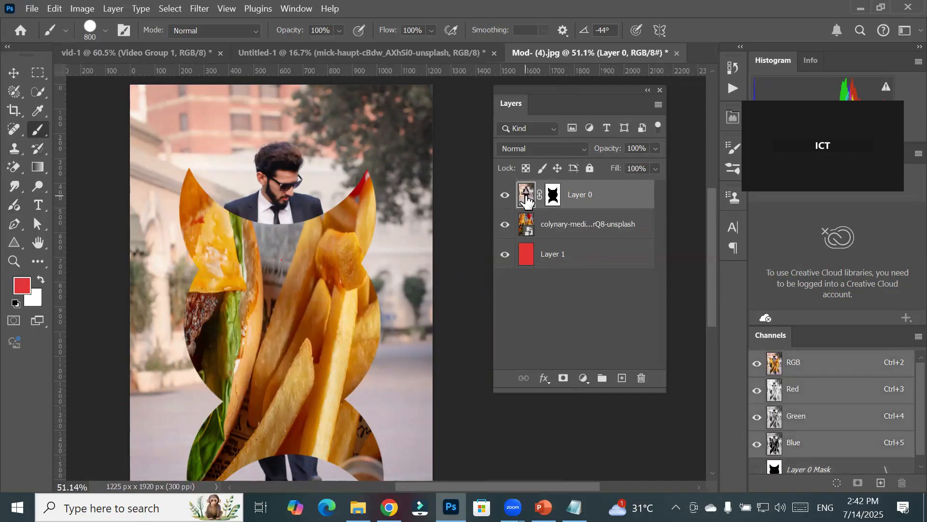
mouse_move(198, 159)
mouse_down()
mouse_move(296, 315)
mouse_move(290, 394)
mouse_move(282, 377)
mouse_up()
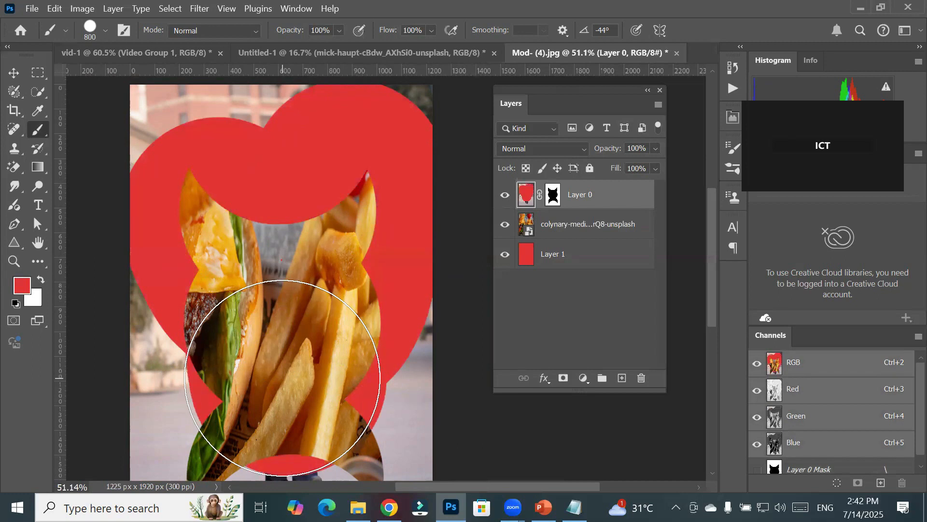
key(ctrl+z)
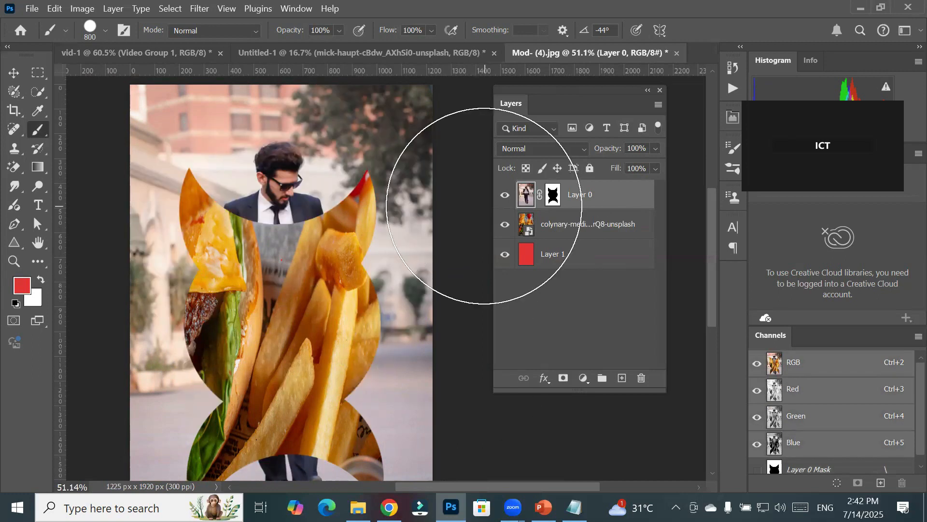
- Paint Layer 0's mask entirely white to bring back the whole photo of the man
click(553, 195)
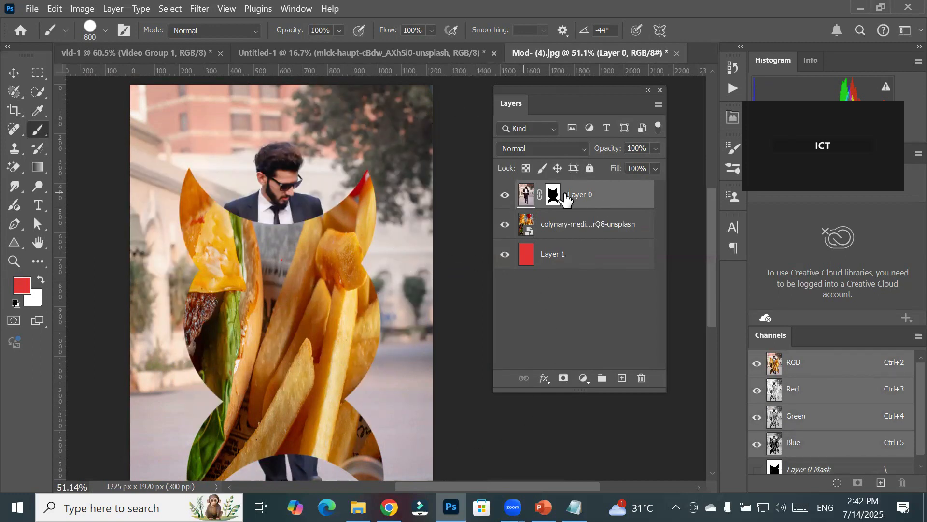
mouse_move(306, 196)
mouse_down()
mouse_move(221, 166)
mouse_move(207, 414)
mouse_move(291, 468)
mouse_move(345, 440)
mouse_up()
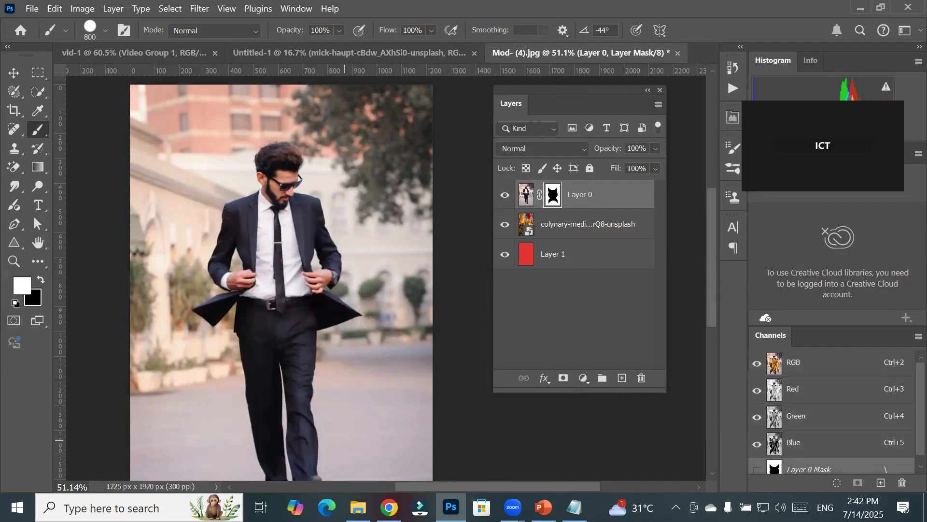
scroll(355, 368, down, 1)
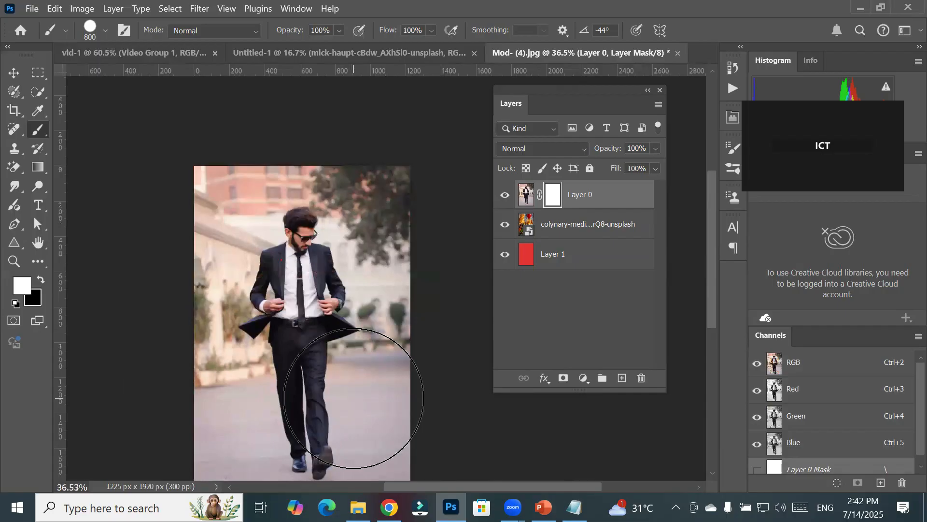
- Paint Layer 0's mask entirely black to hide the photo and reveal the food image beneath it
drag(354, 398, 335, 321)
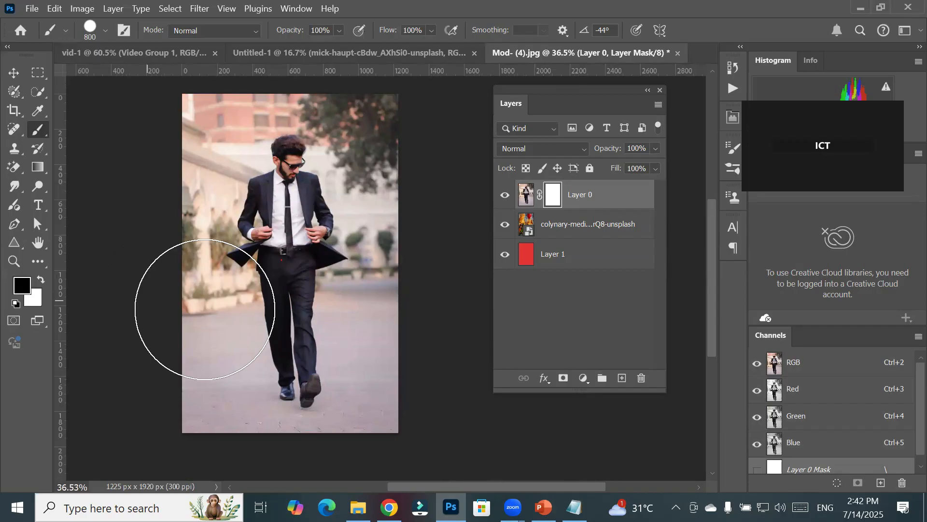
mouse_move(232, 319)
mouse_down()
mouse_move(390, 332)
mouse_move(355, 363)
mouse_move(207, 389)
mouse_move(325, 405)
mouse_move(419, 369)
mouse_move(331, 341)
mouse_move(212, 366)
mouse_move(268, 335)
mouse_move(414, 341)
mouse_move(373, 317)
mouse_move(192, 328)
mouse_move(161, 318)
mouse_move(379, 297)
mouse_move(383, 253)
mouse_move(211, 269)
mouse_move(379, 213)
mouse_move(356, 154)
mouse_move(182, 205)
mouse_move(221, 110)
mouse_move(361, 119)
mouse_move(175, 136)
mouse_move(308, 158)
mouse_move(256, 303)
mouse_up()
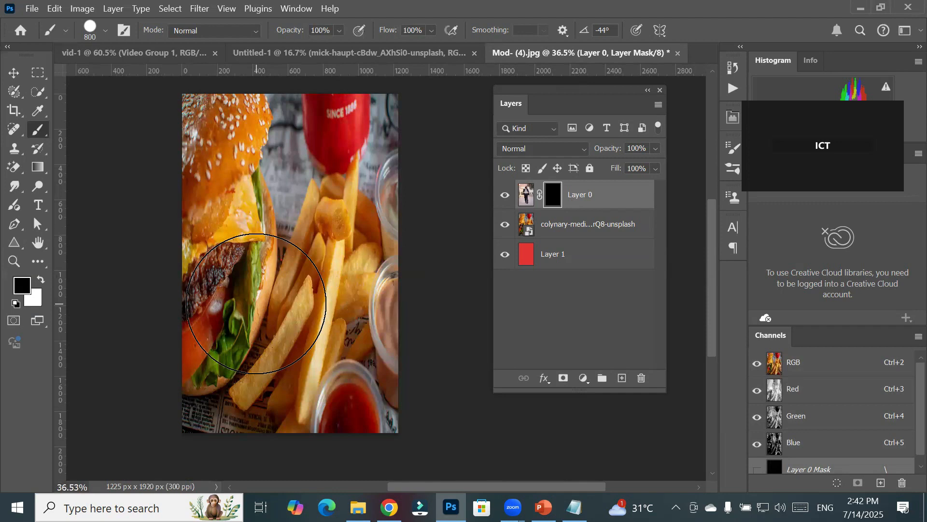
- Select the man on Layer 0's photo with Select Subject and copy the selection to a new layer
click(528, 196)
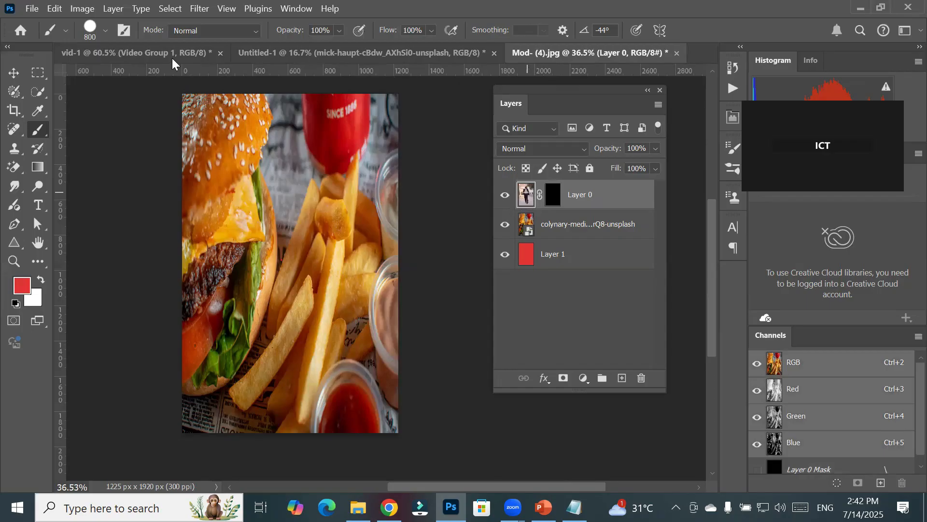
click(40, 92)
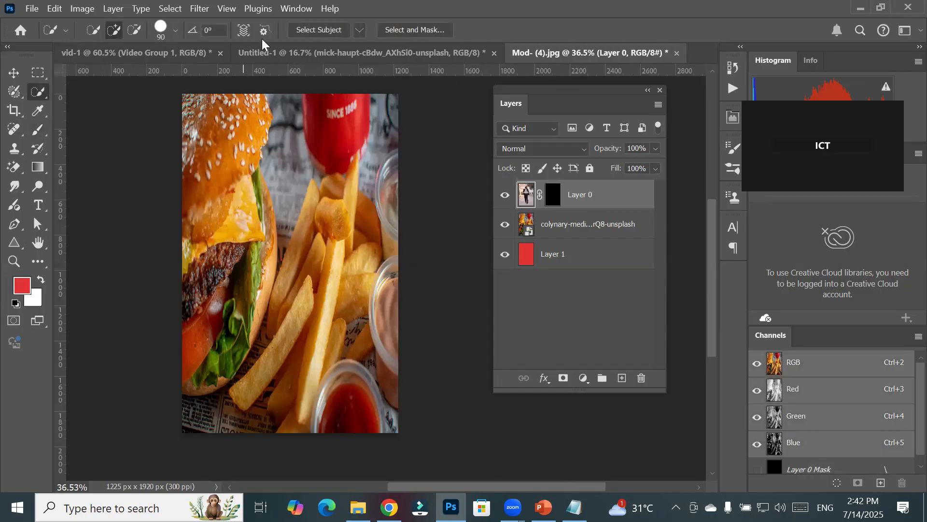
click(321, 30)
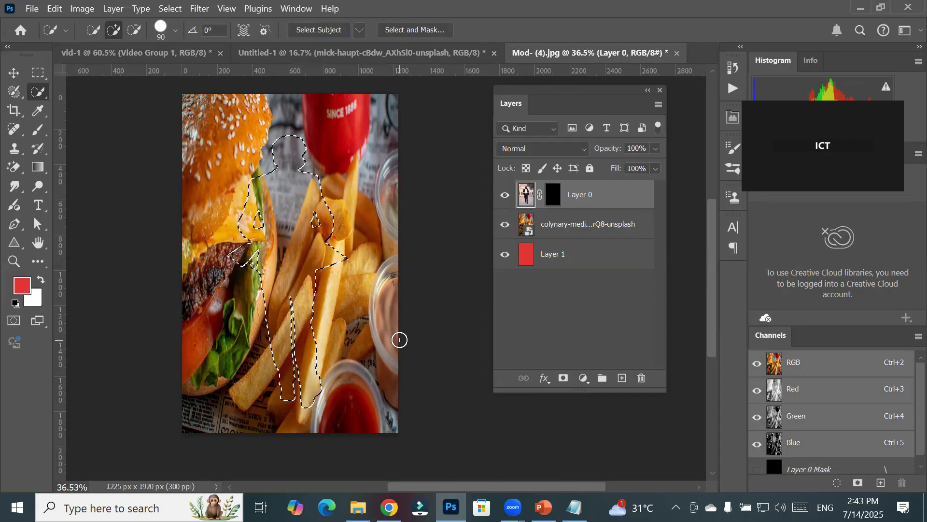
key(ctrl+j)
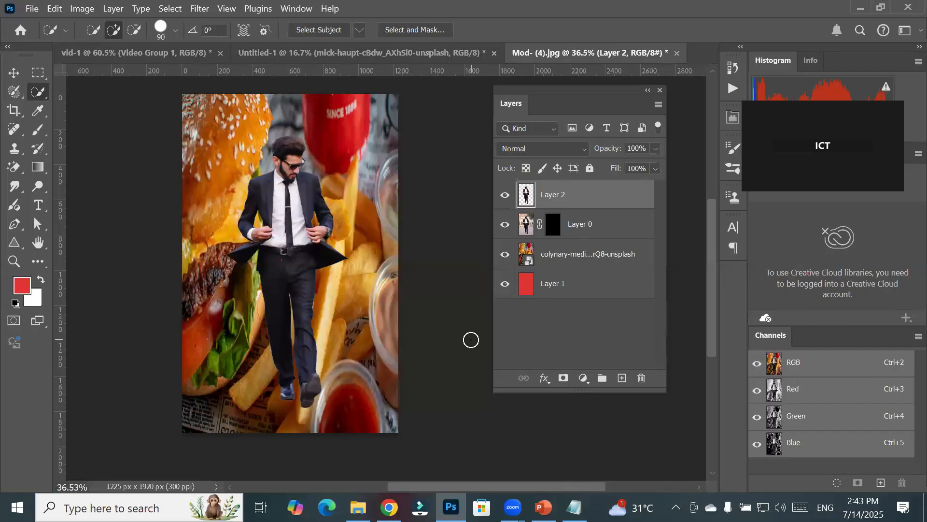
- Delete the cut-out layer of the man and select Layer 0's mask
click(529, 255)
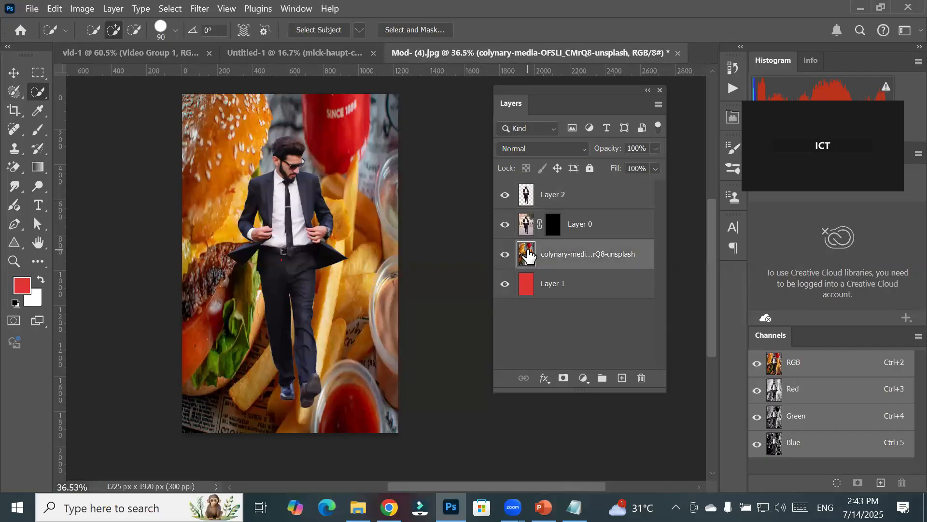
click(530, 227)
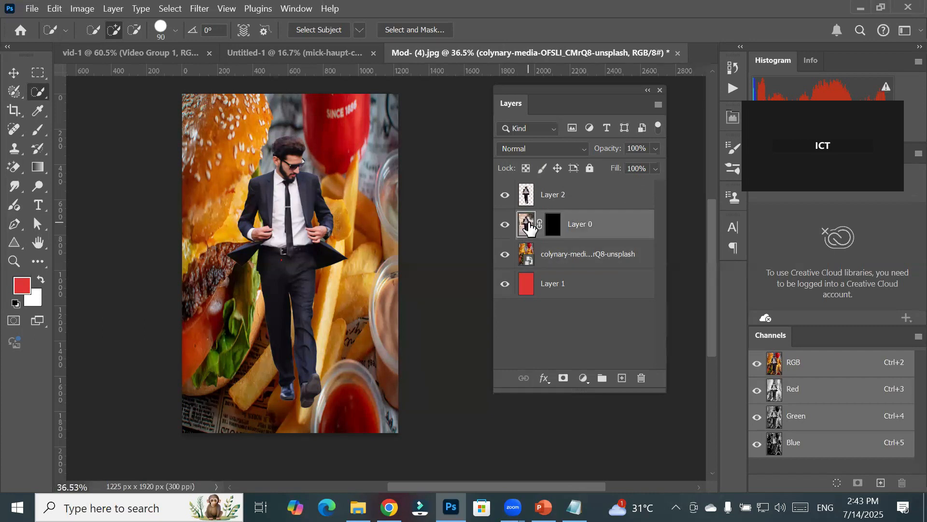
click(522, 196)
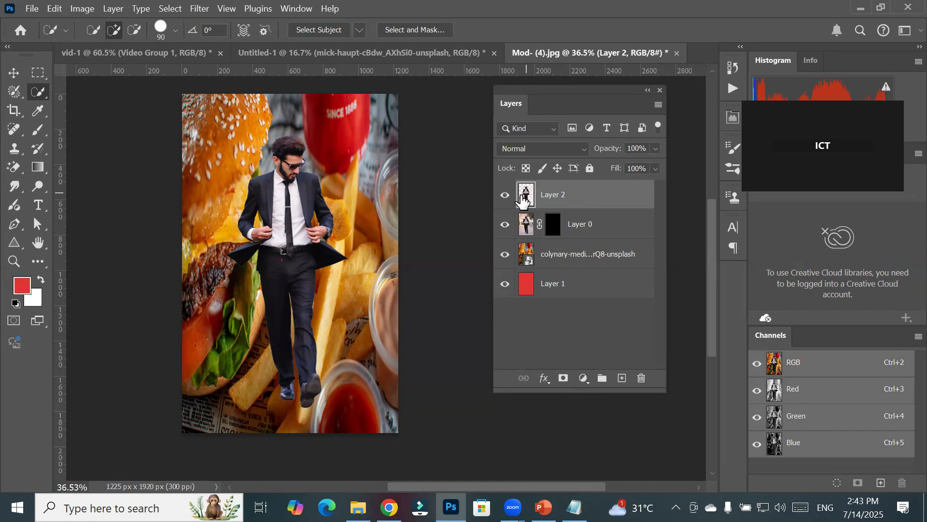
drag(526, 196, 641, 378)
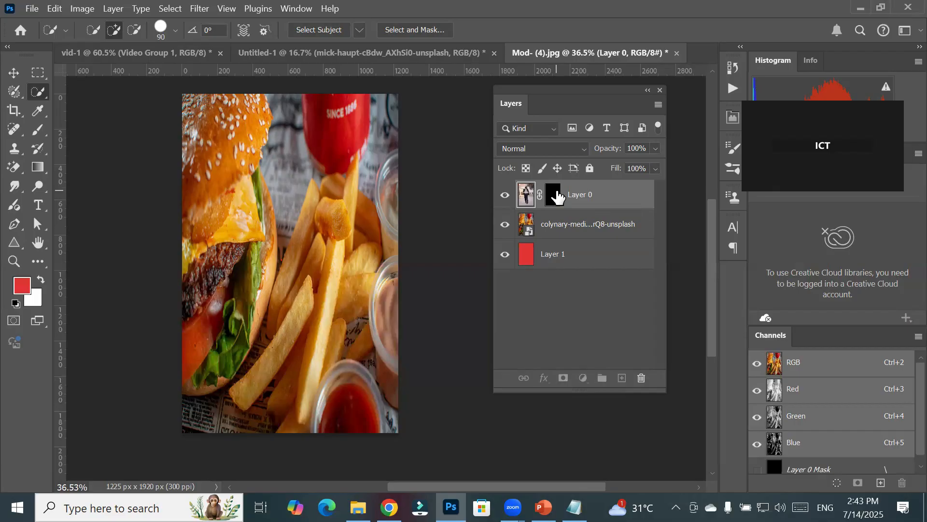
click(558, 196)
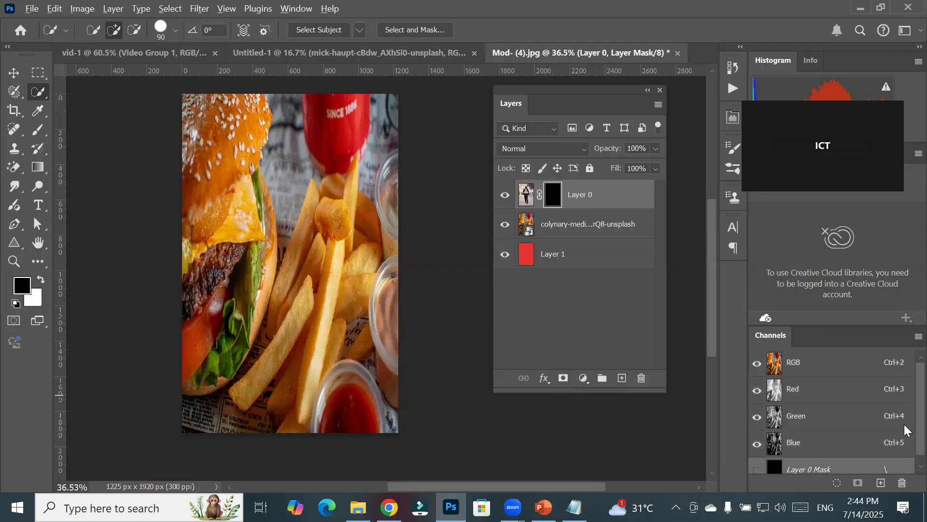
- Invert Layer 0's mask between black and white several times to show and hide the photo, ending on black
key(ctrl+i)
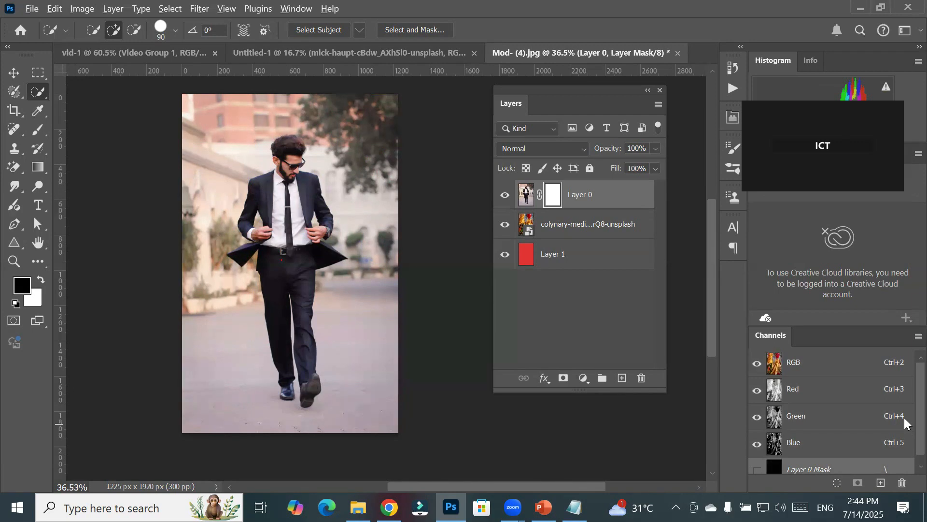
key(ctrl+i)
key(ctrl+i)
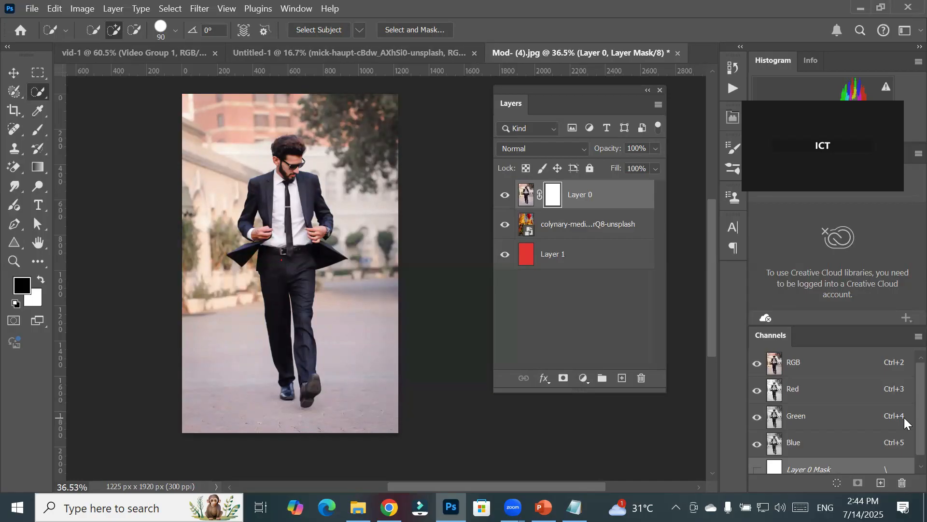
key(ctrl+i)
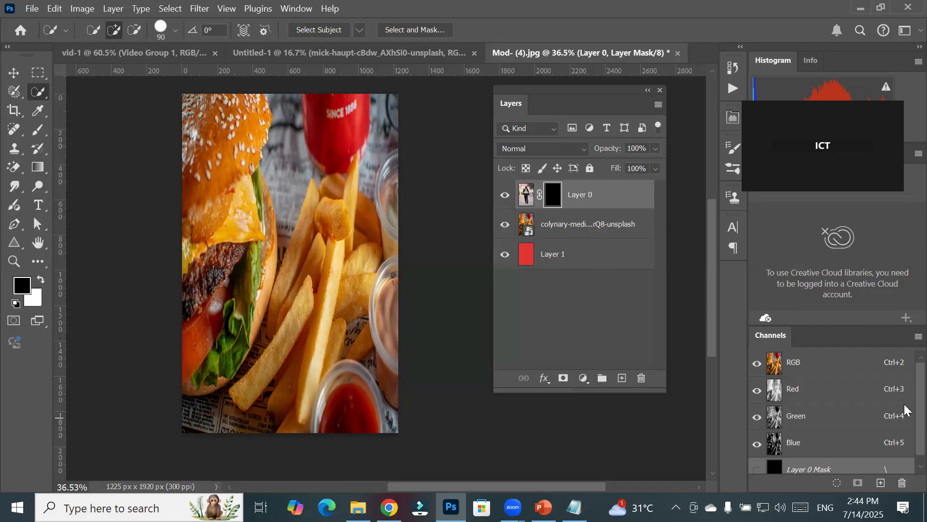
- Disable and re-enable Layer 0's mask twice to compare the photo with and without the black mask
shift+click(553, 195)
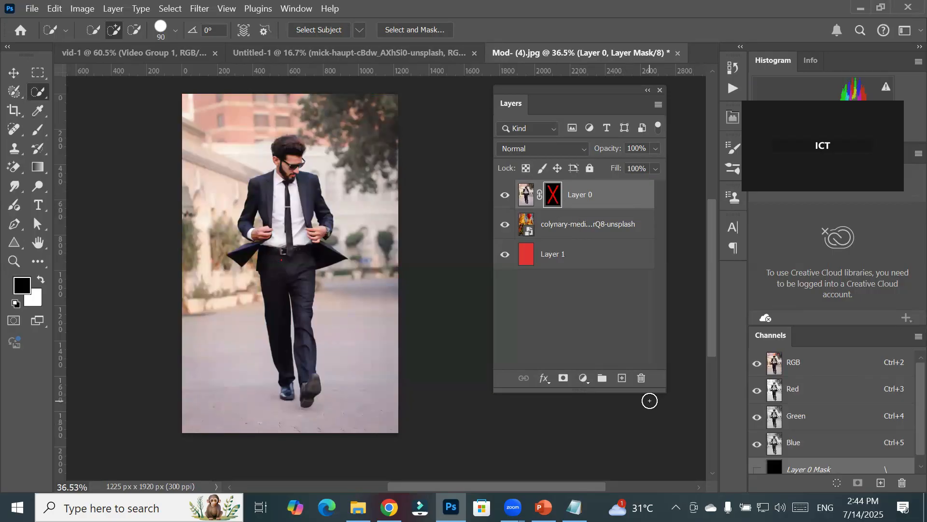
shift+click(555, 196)
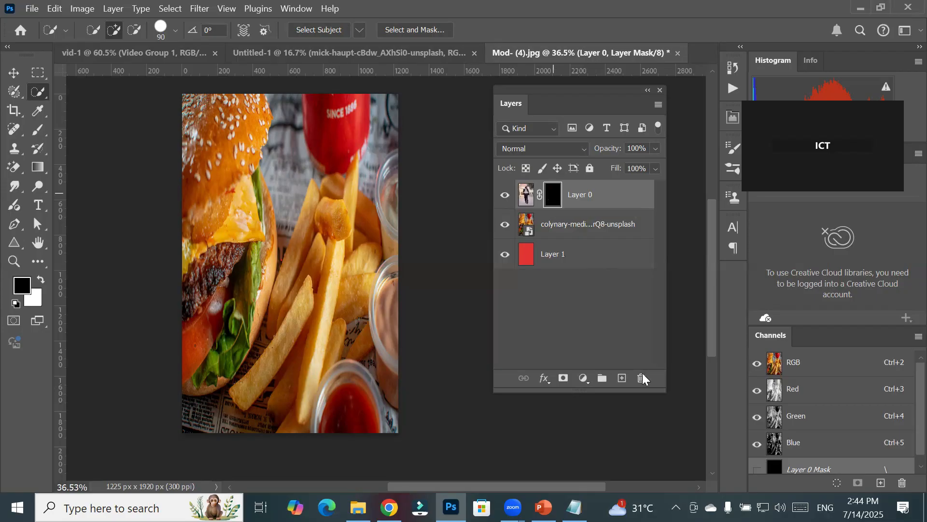
shift+click(554, 197)
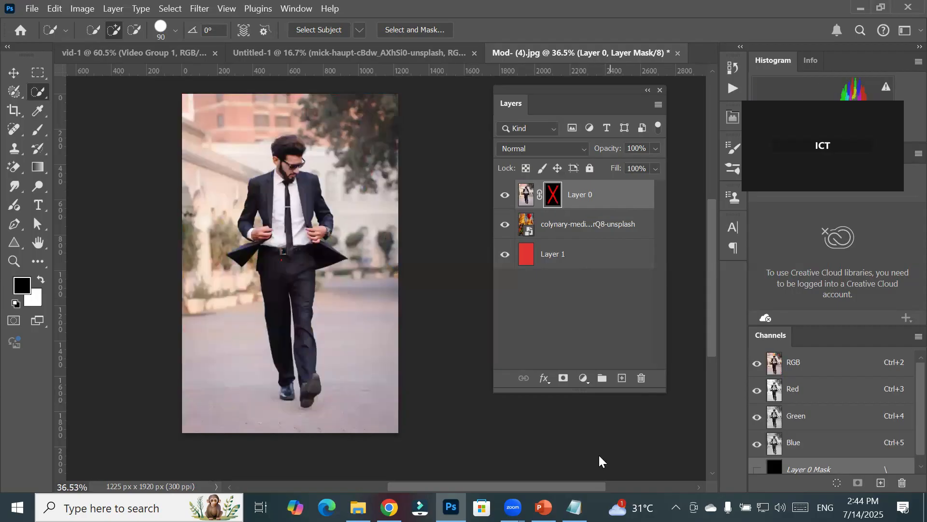
shift+click(552, 196)
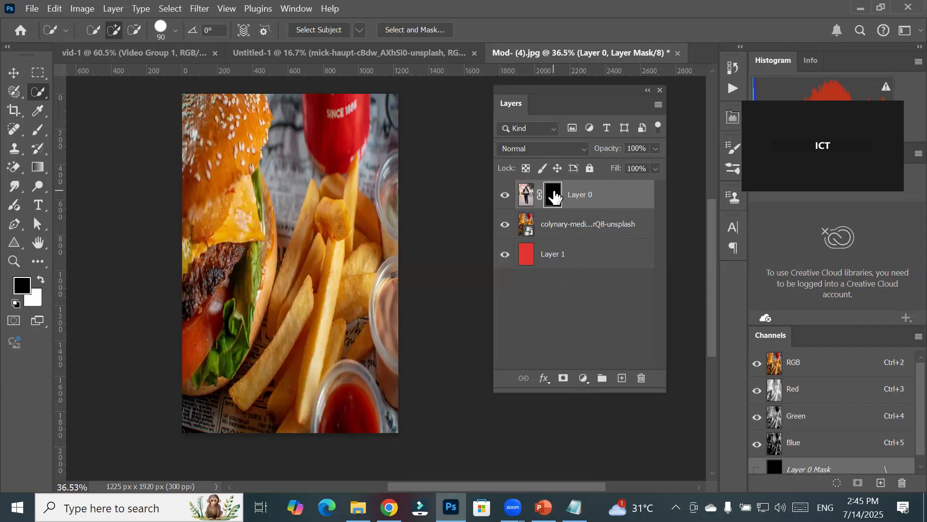
- Delete Layer 0's mask without applying it and select the man in the photo with Select Subject
drag(555, 198, 643, 379)
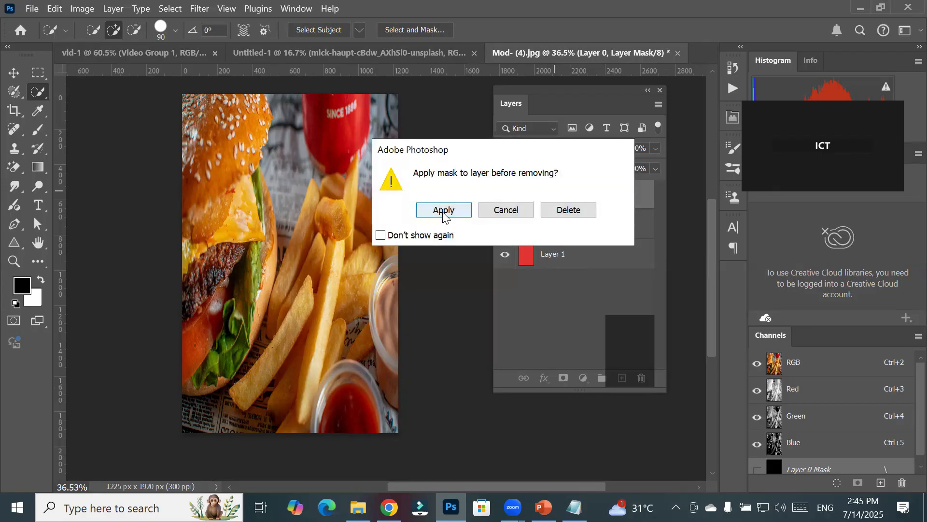
click(579, 213)
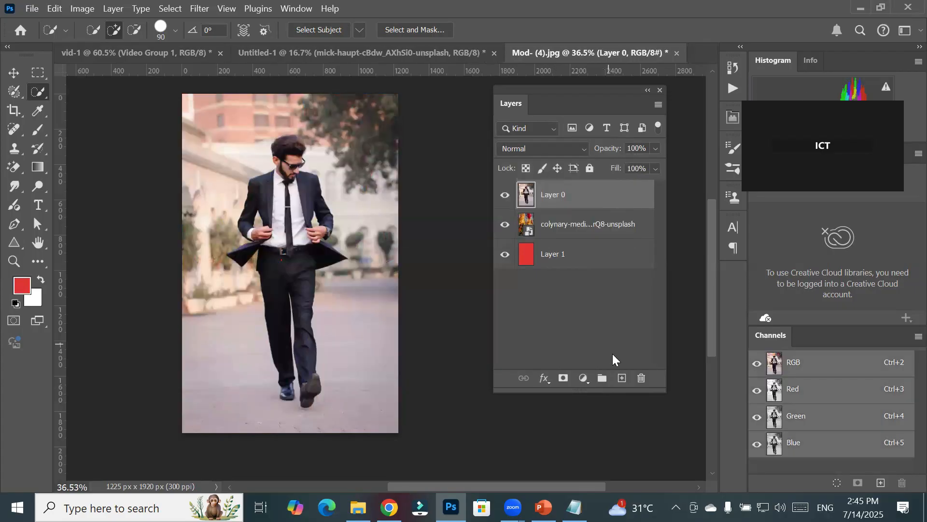
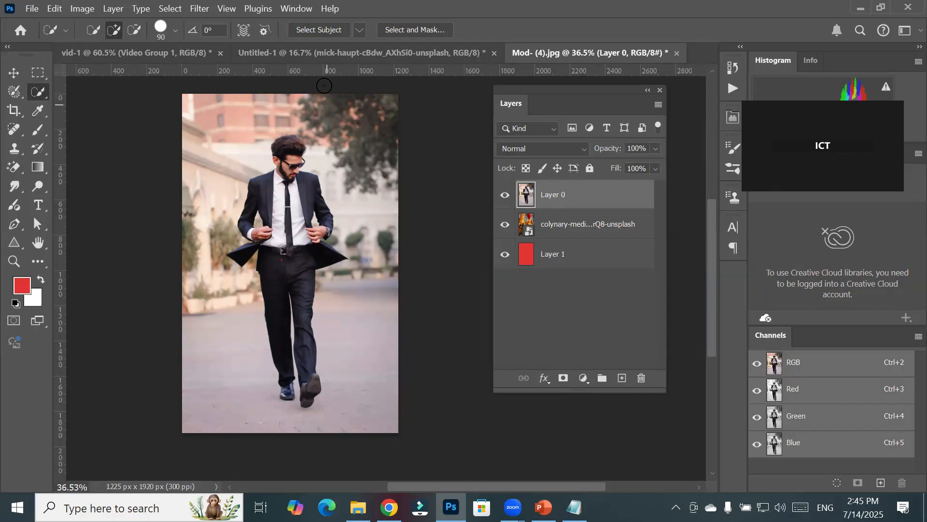
click(311, 28)
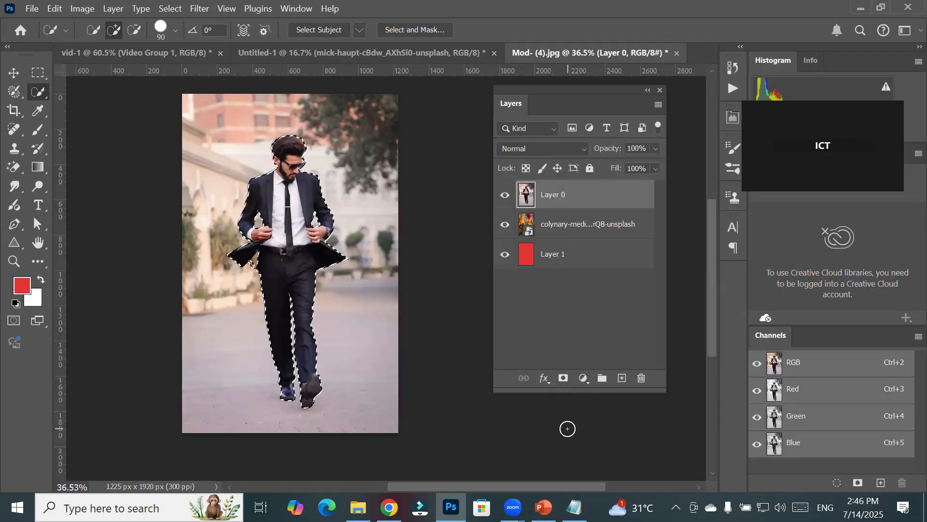
- Try masking Layer 0 to the selected man several times, undoing the layer mask after each attempt
click(563, 379)
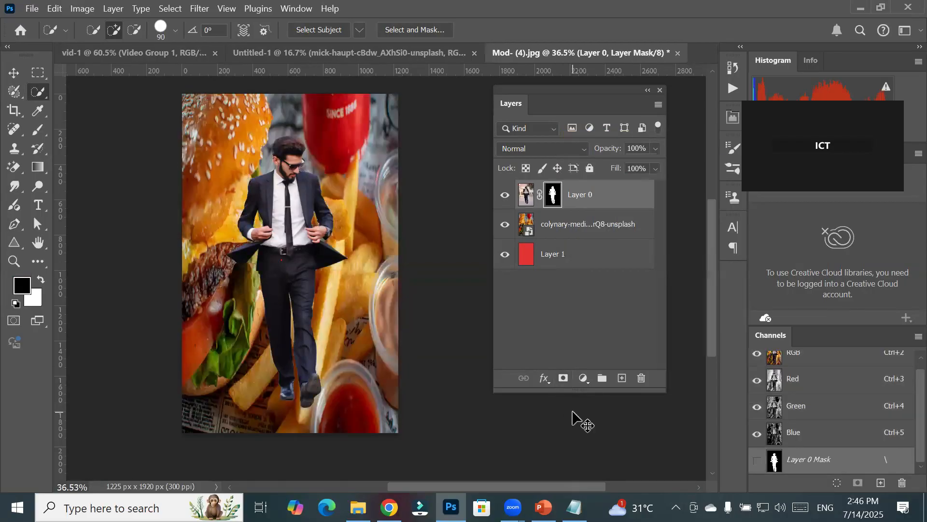
key(ctrl+z)
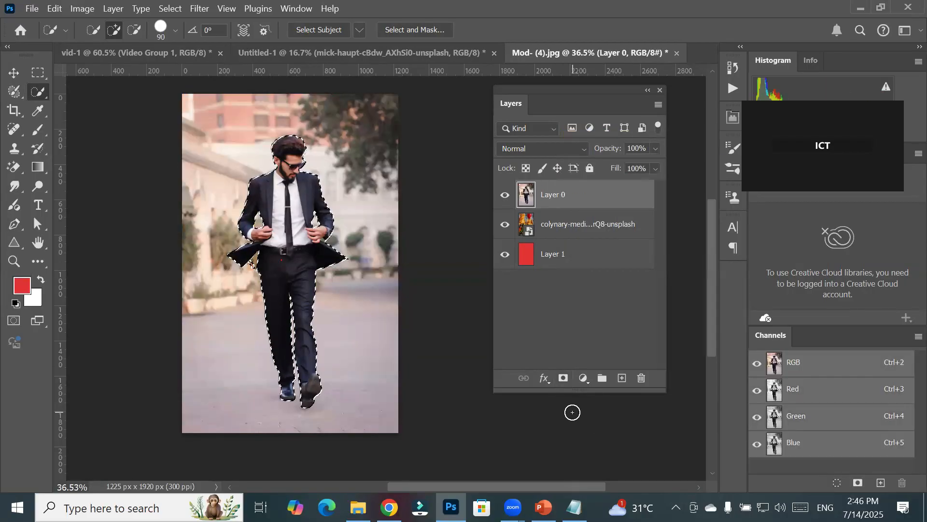
click(563, 379)
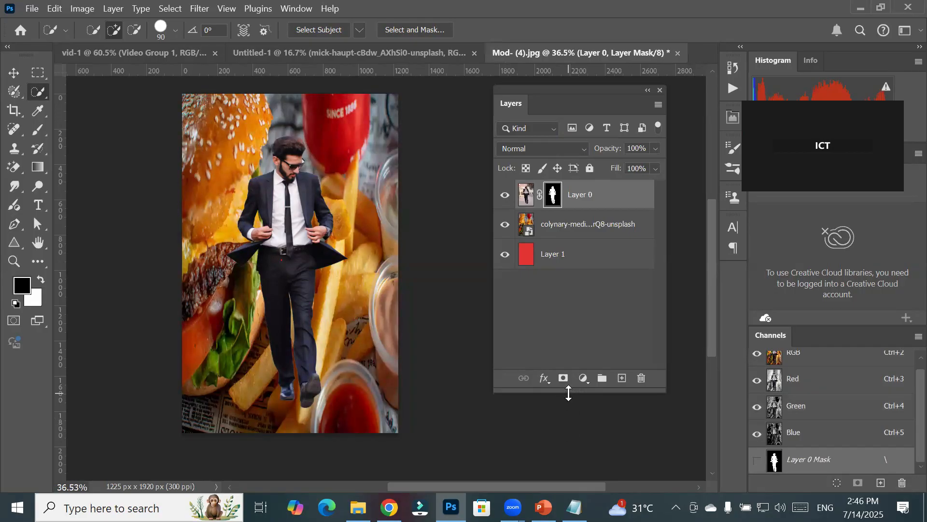
key(ctrl+z)
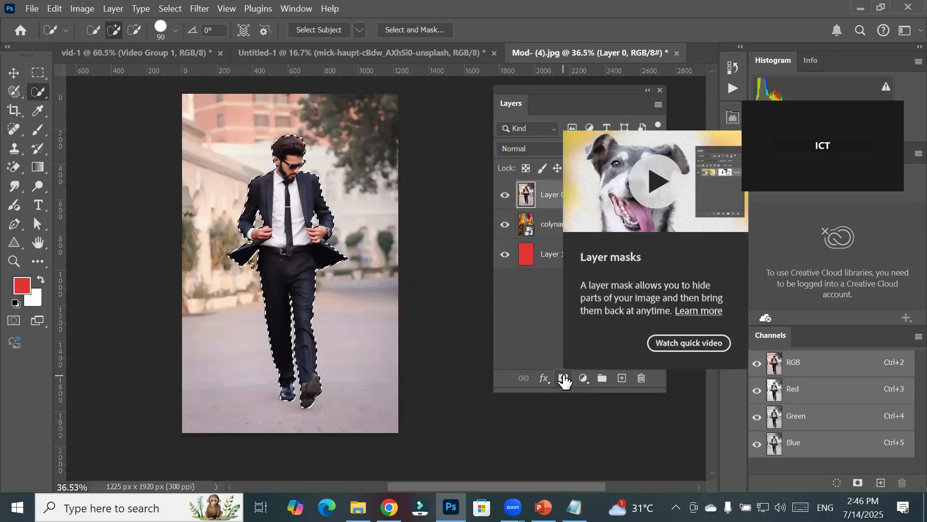
click(563, 379)
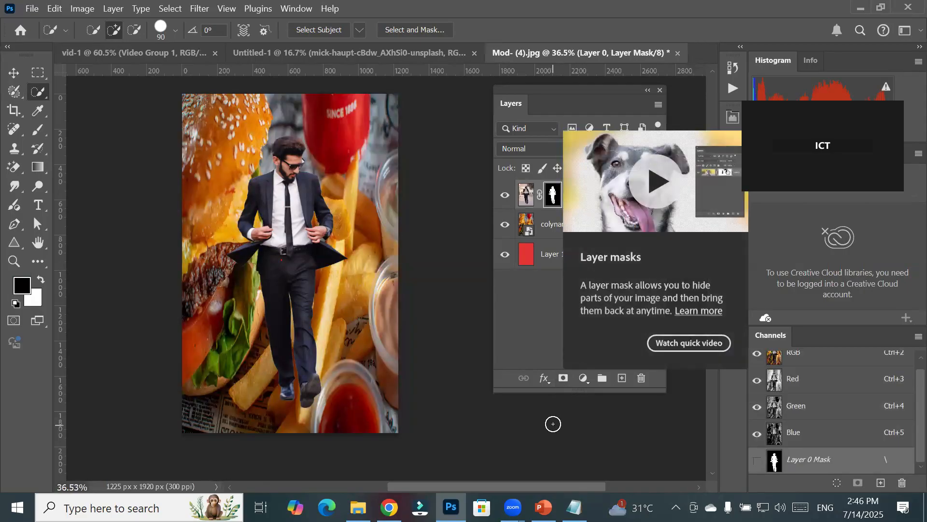
key(ctrl+z)
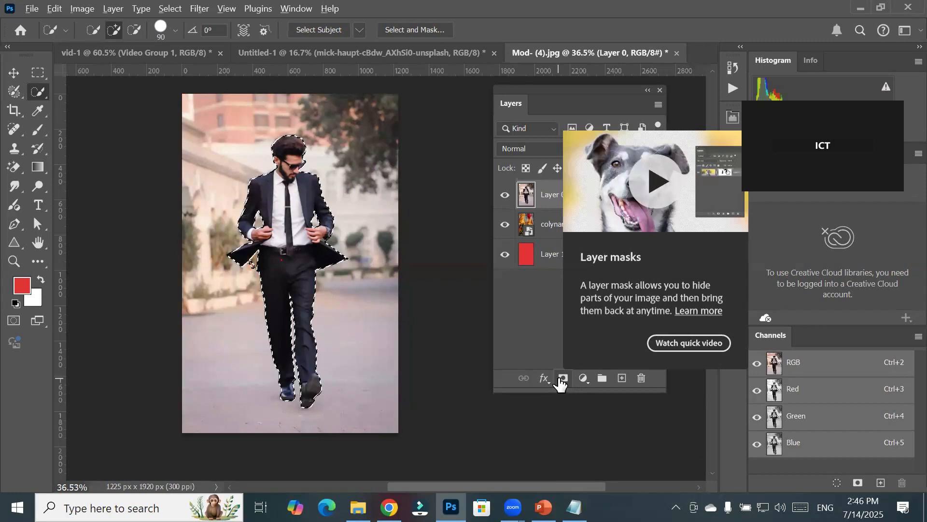
- Add a layer mask that hides the selected man on Layer 0, and delete that mask without applying it
click(561, 380)
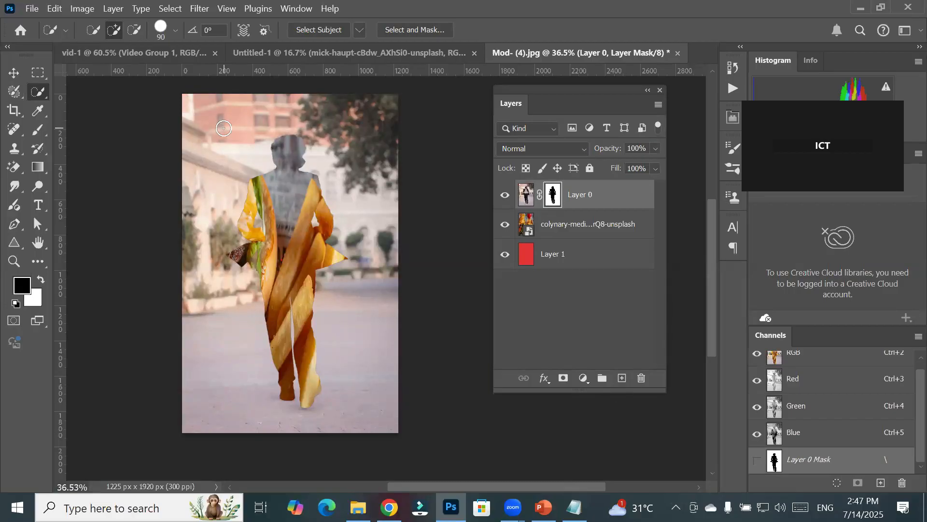
scroll(289, 171, up, 6)
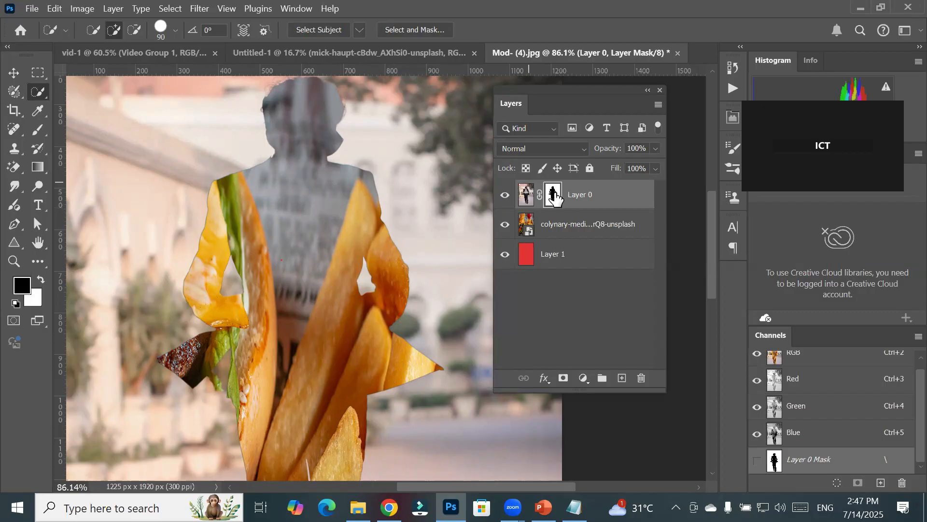
drag(554, 198, 642, 379)
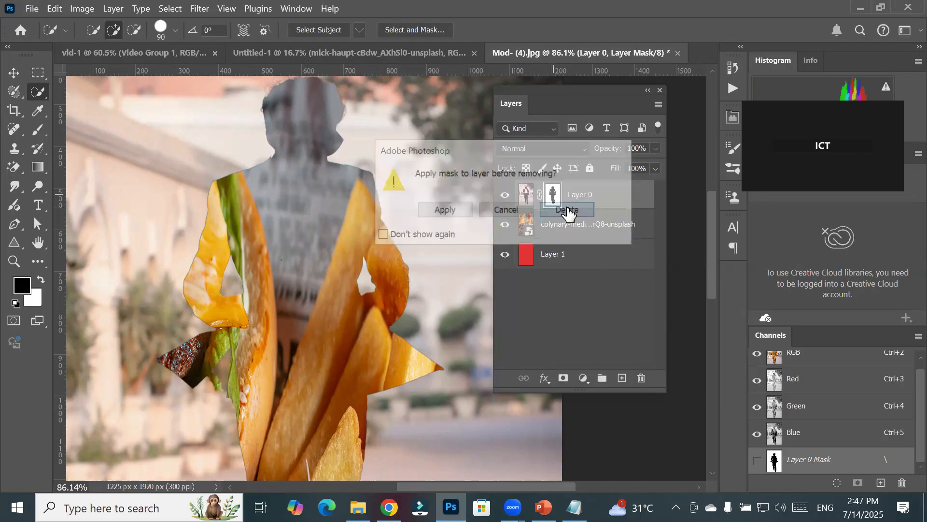
click(512, 208)
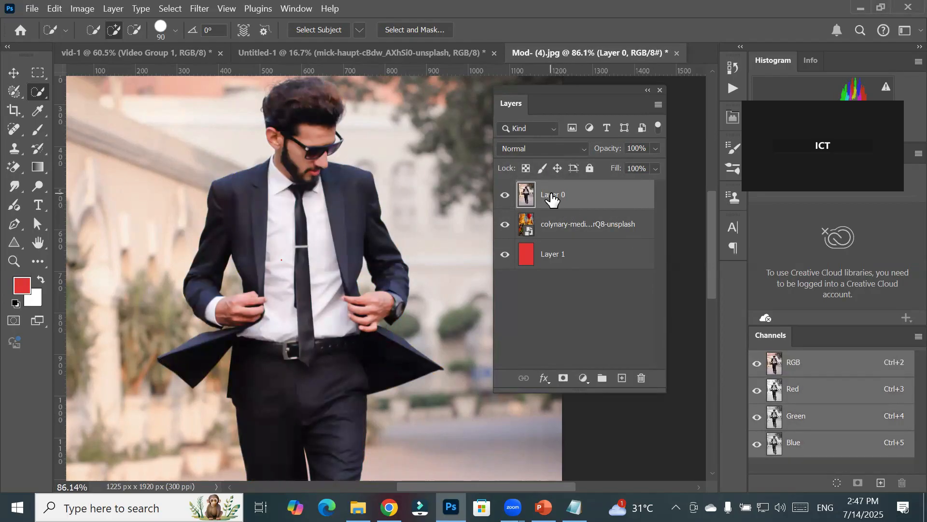
- Select the man on Layer 0 with Select Subject
click(307, 31)
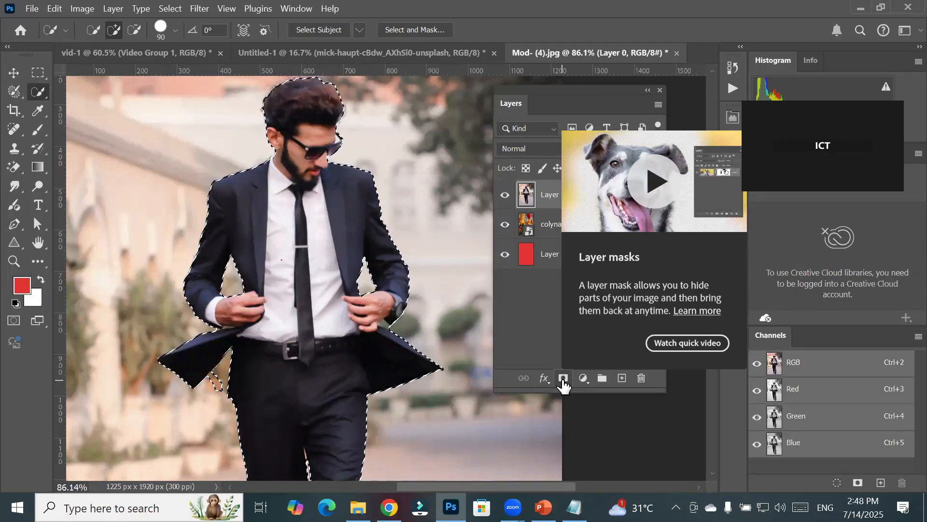
right_click(271, 214)
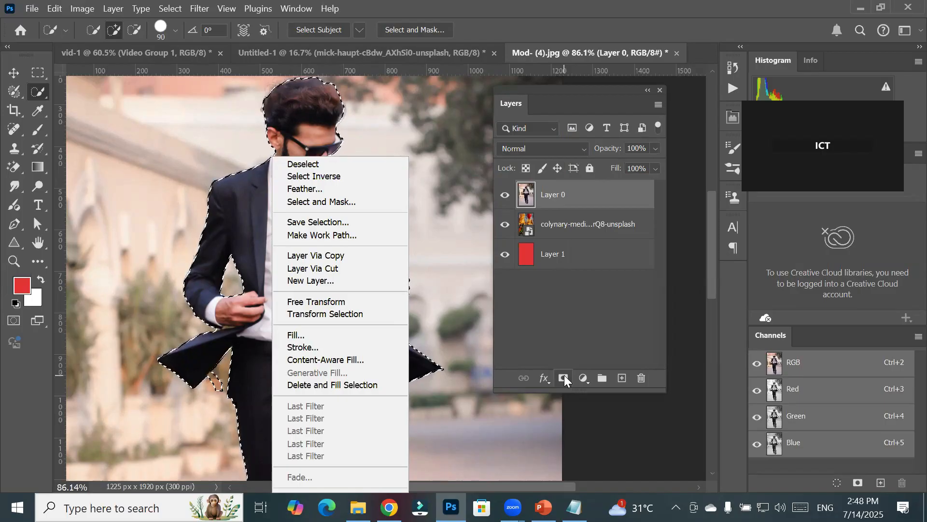
click(581, 325)
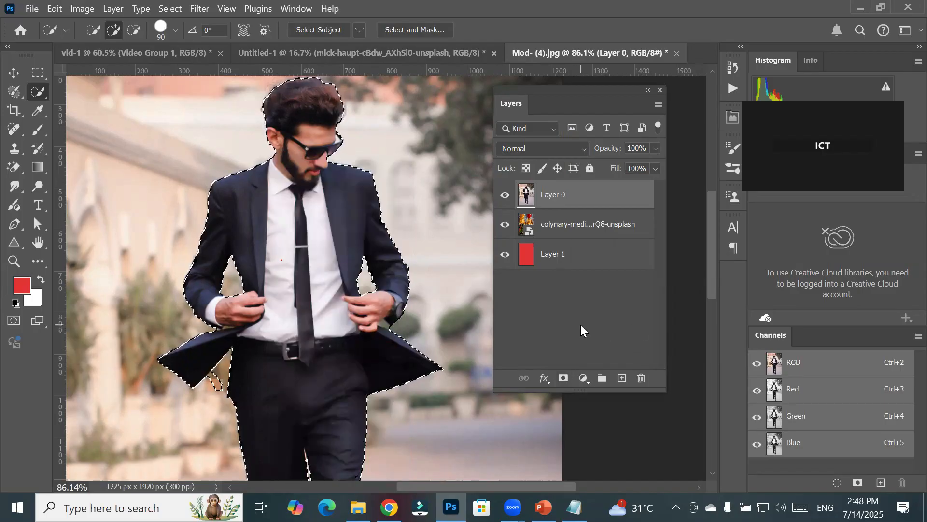
- Try hiding the selected man with a black-filled silhouette in a new Layer 0 mask, and undo it
click(563, 378)
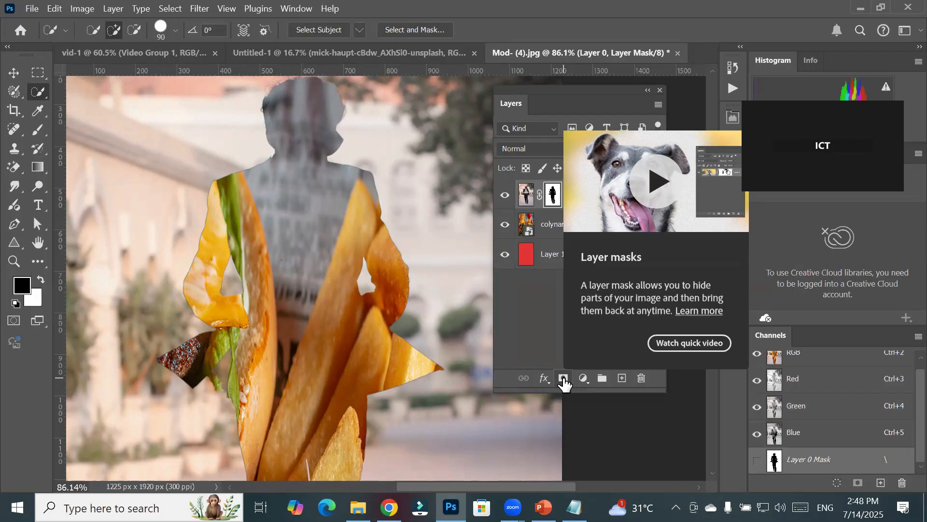
key(ctrl+z)
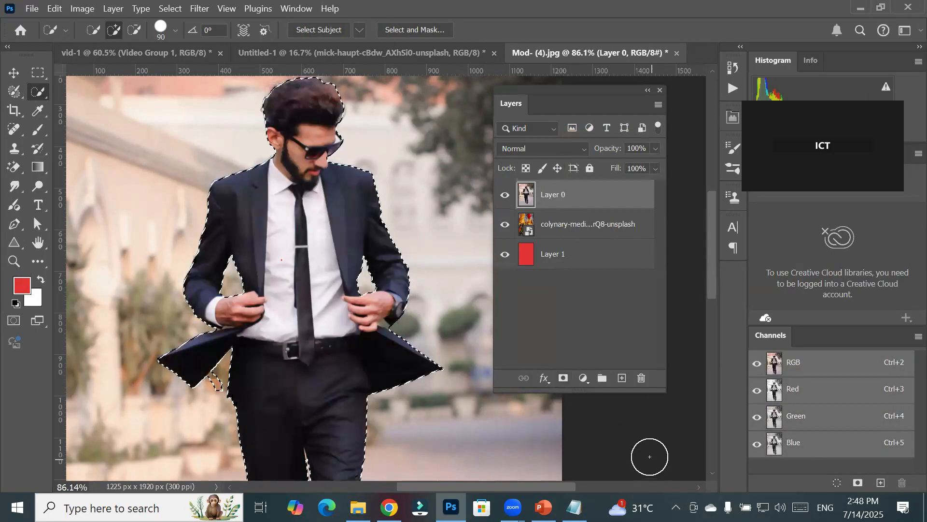
- Add a layer mask to Layer 0 that reveals only the selected man, and toggle it off and on to compare
click(562, 379)
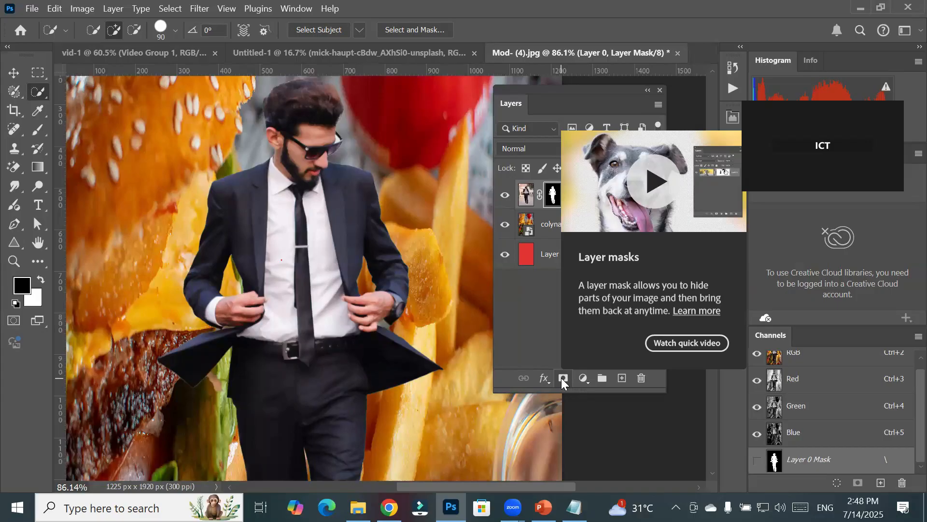
click(557, 202)
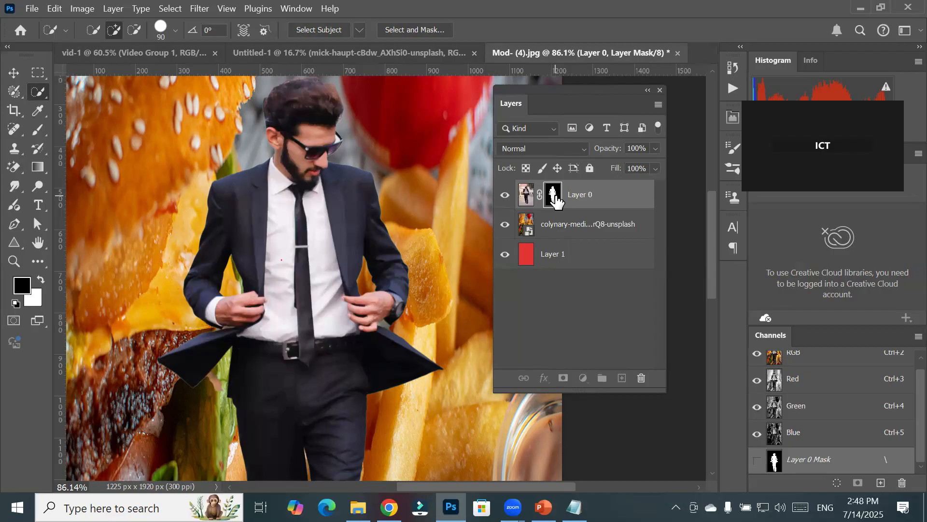
shift+click(556, 202)
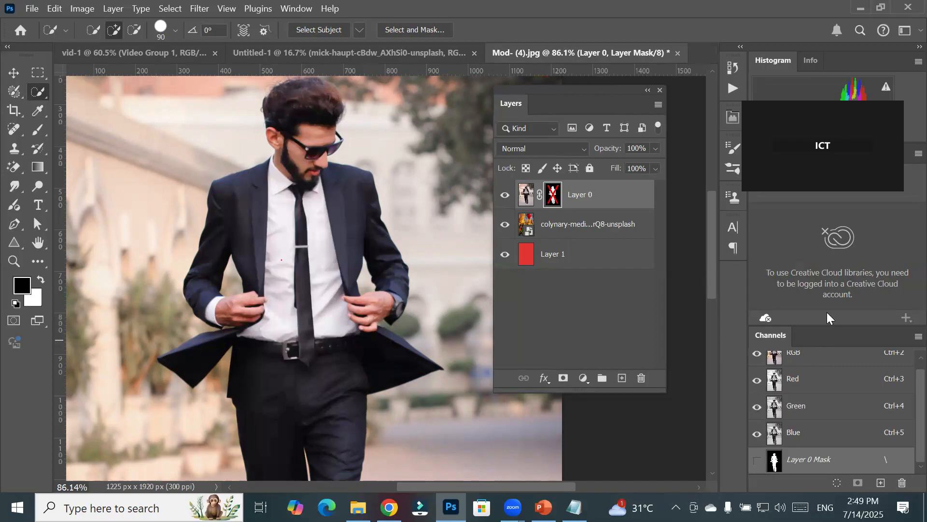
shift+click(552, 195)
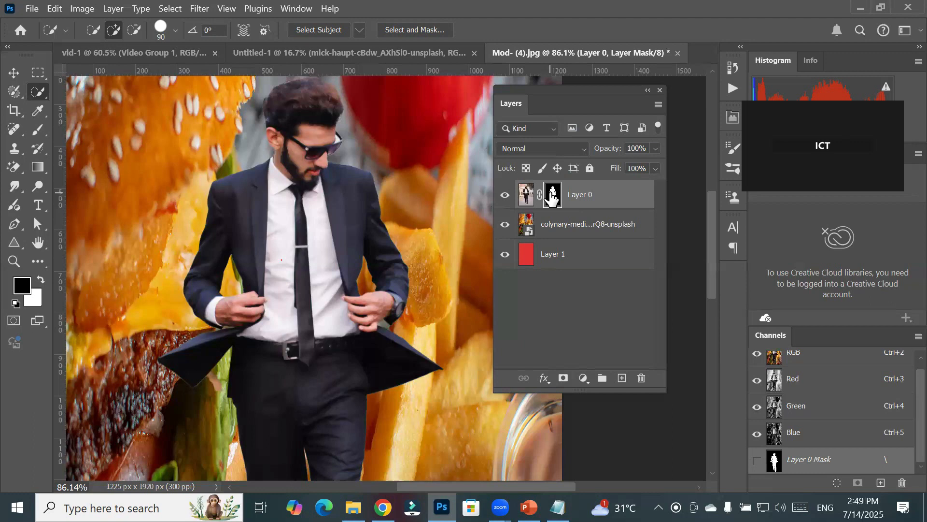
- Paint black over the man's legs on Layer 0's mask with the 800 px Brush, and switch the foreground color to white
click(526, 195)
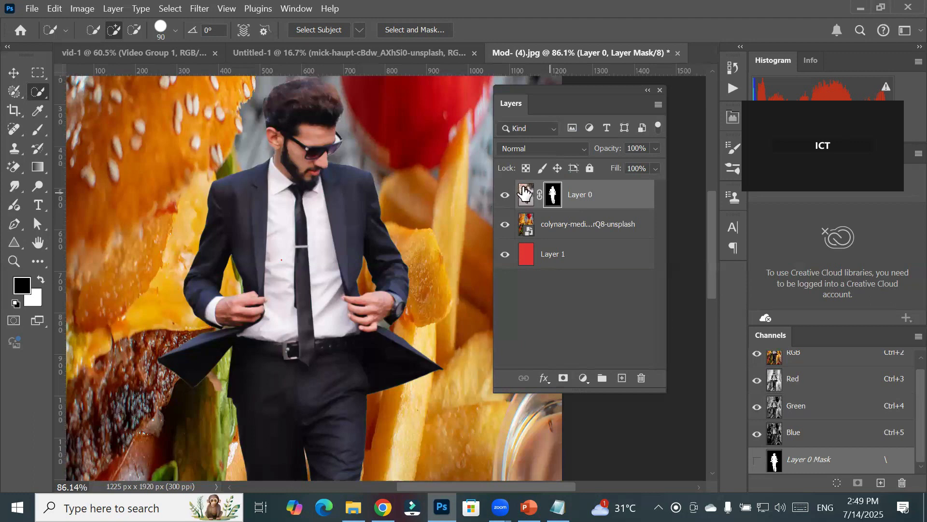
click(553, 195)
drag(352, 362, 335, 171)
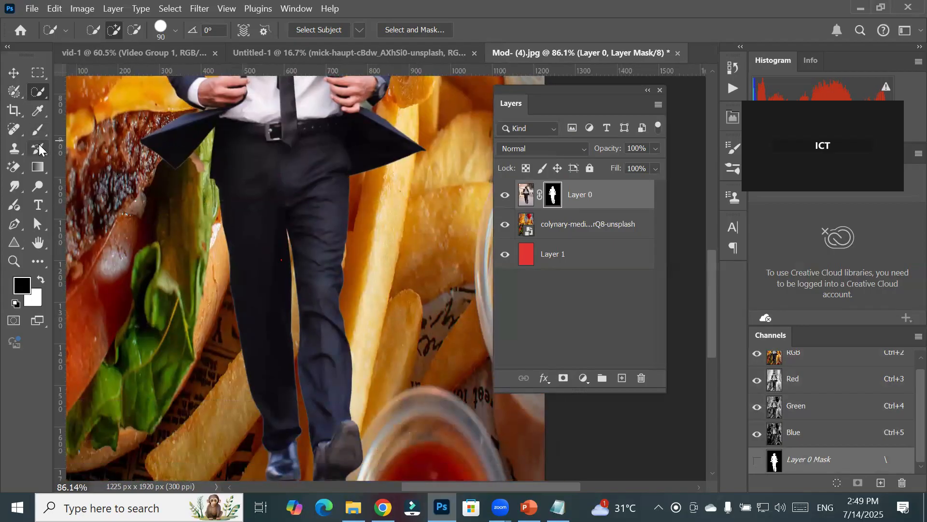
click(35, 130)
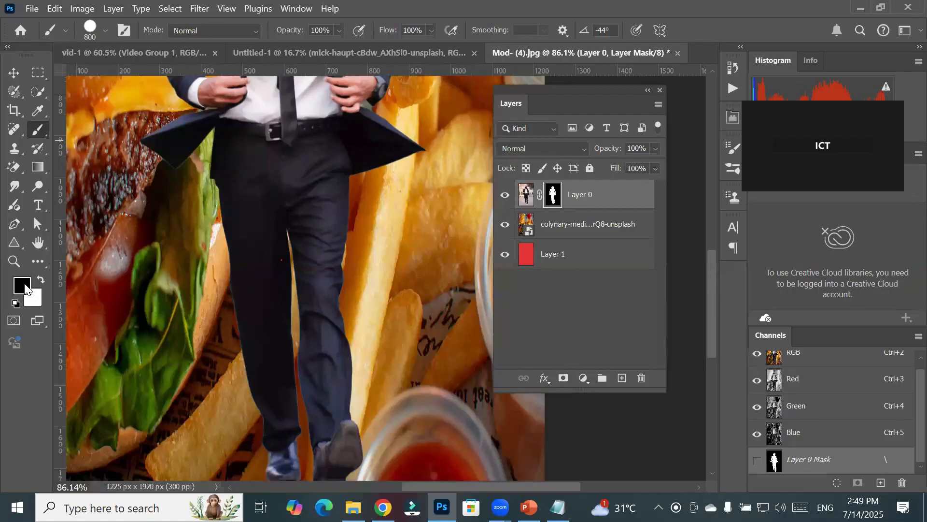
click(295, 340)
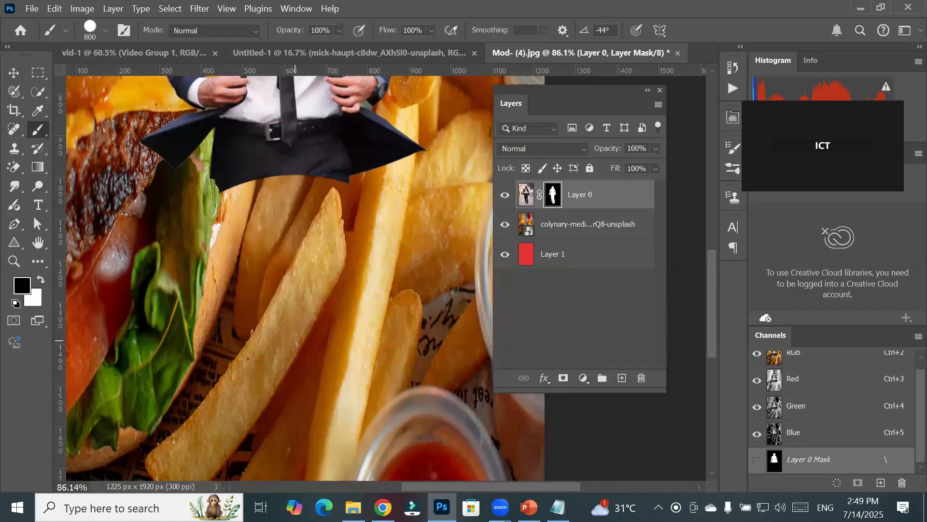
key(x)
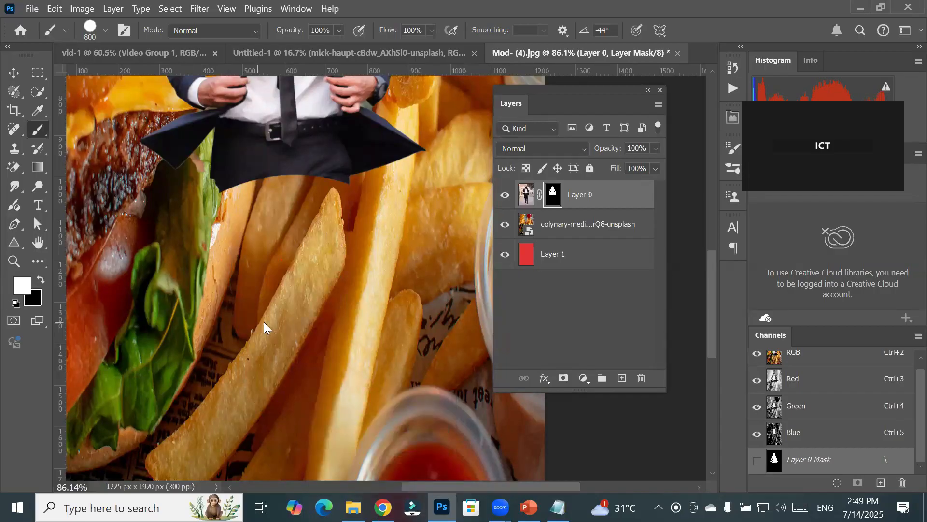
- Try painting white over the hidden legs on Layer 0's mask, and undo both the white and black strokes
click(278, 320)
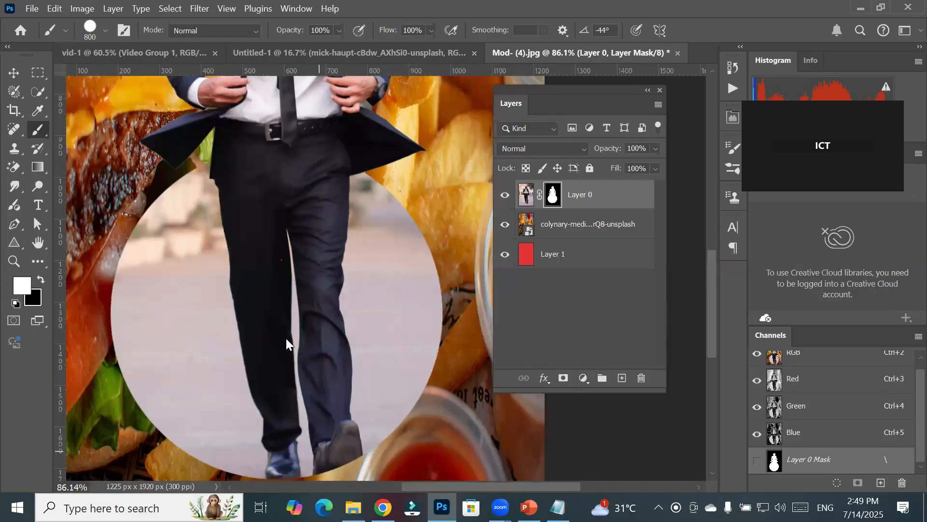
key(ctrl+z)
key(ctrl+z)
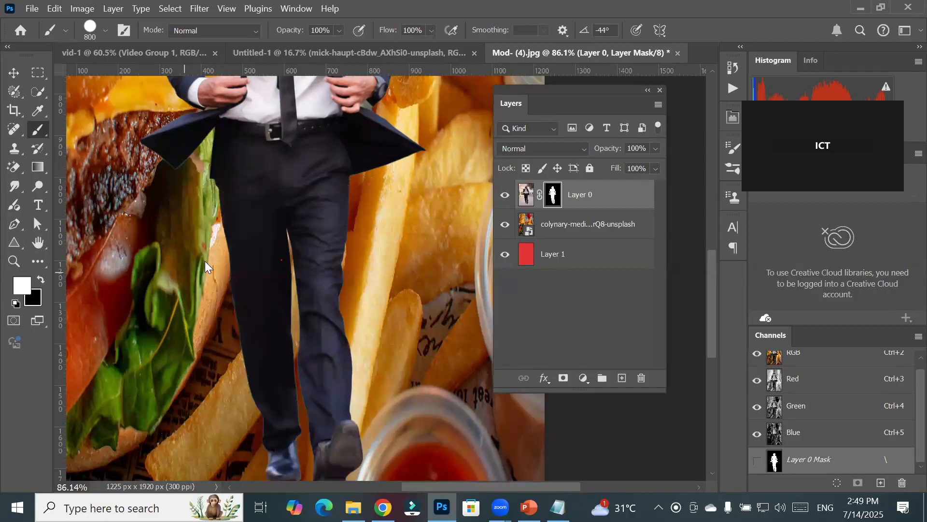
scroll(233, 262, down, 6)
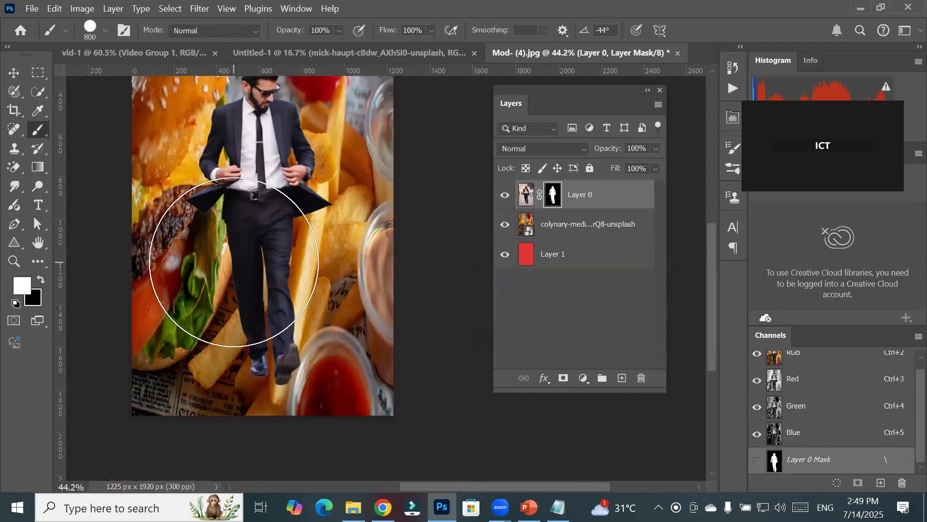
scroll(233, 262, down, 3)
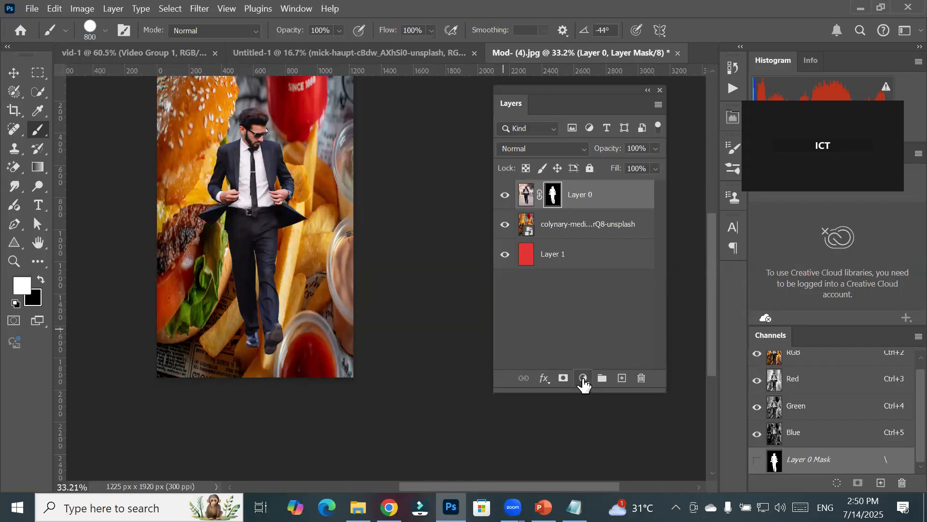
- Delete Layer 0's mask and activate the Move tool
drag(554, 194, 643, 383)
click(570, 210)
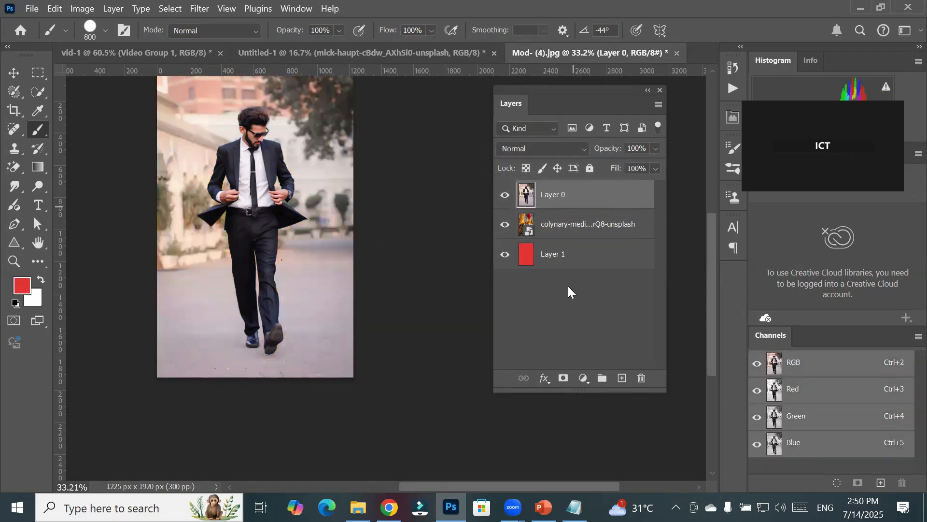
click(11, 71)
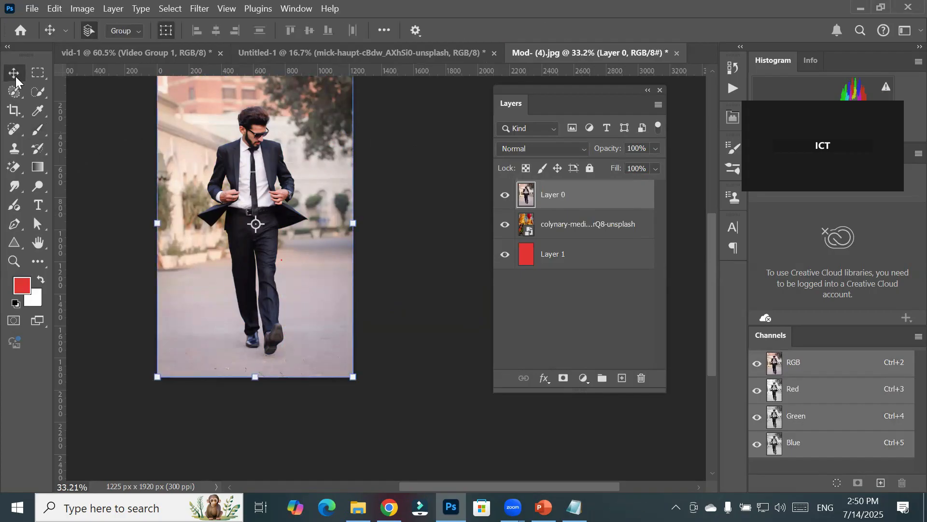
mouse_move(254, 202)
mouse_down()
mouse_move(218, 203)
mouse_move(383, 222)
mouse_move(383, 192)
mouse_move(338, 166)
mouse_move(272, 201)
mouse_move(258, 196)
mouse_up()
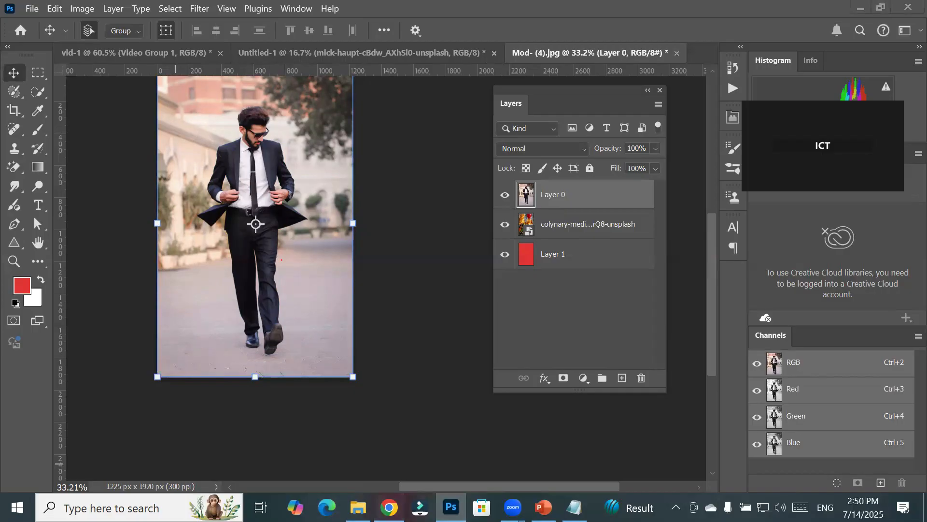
- Switch to WhatsApp in Chrome and open the chat with the unread request for the chap 2 test
click(389, 507)
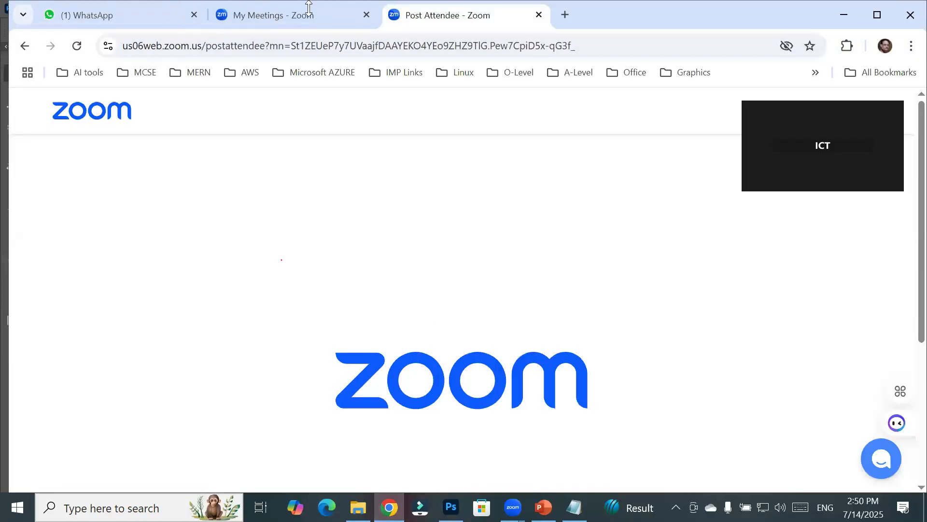
click(112, 16)
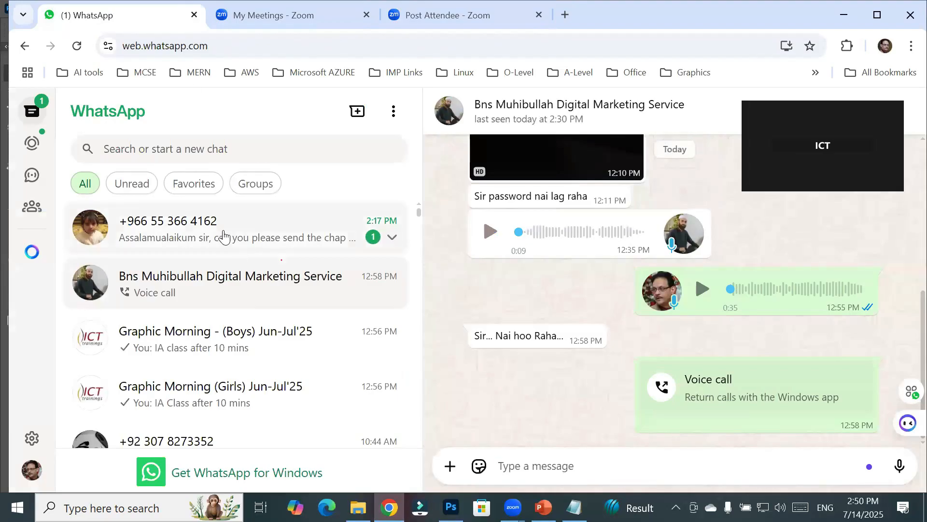
click(223, 237)
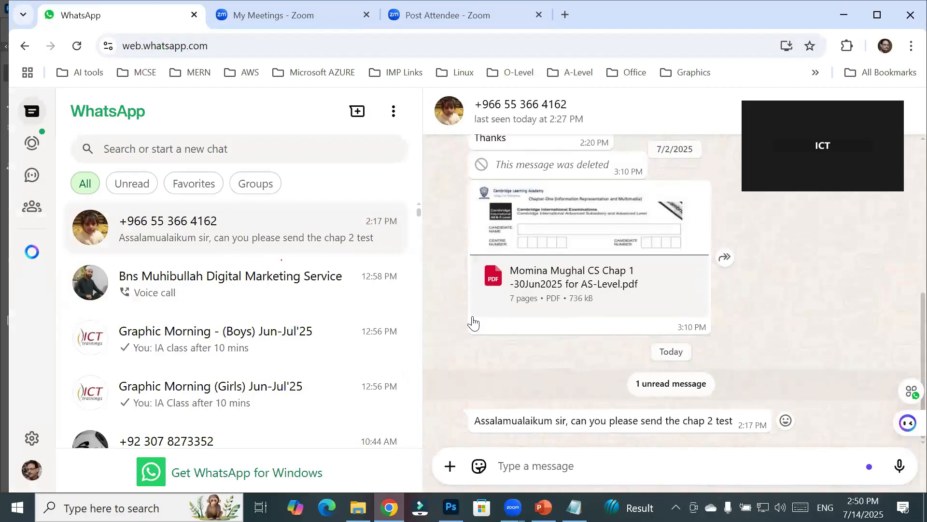
- Send the PDF Chap 2 Communication(Networking-14Jul25 in the chat, followed by a message telling the student by name to "attempt your chap-2 test"
click(450, 466)
click(467, 216)
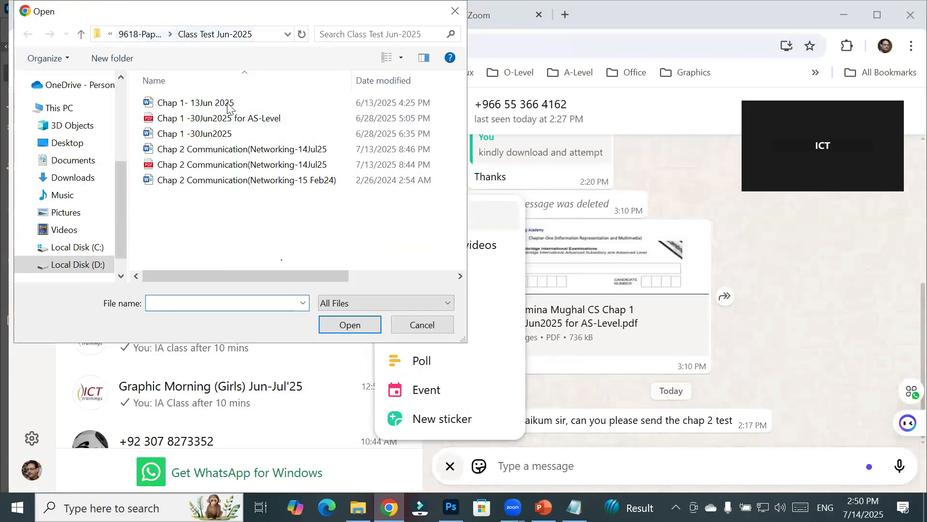
click(219, 167)
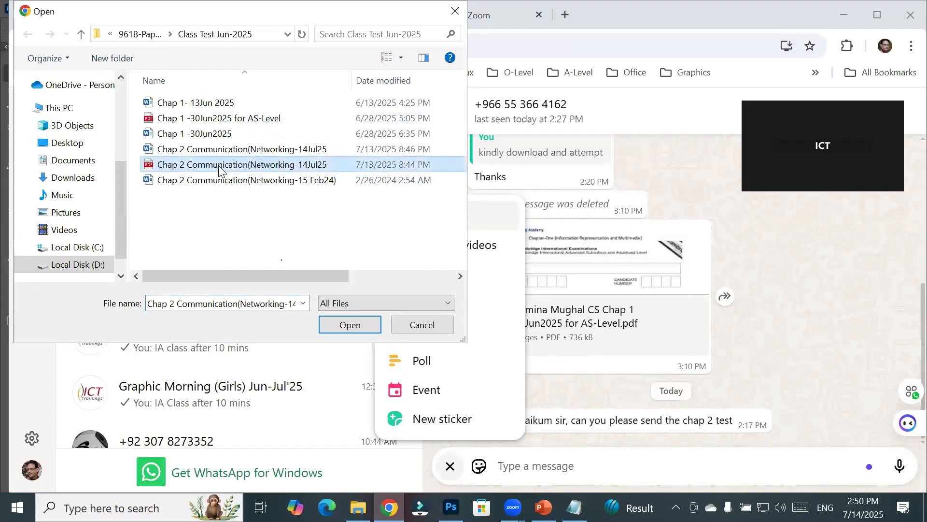
double_click(218, 165)
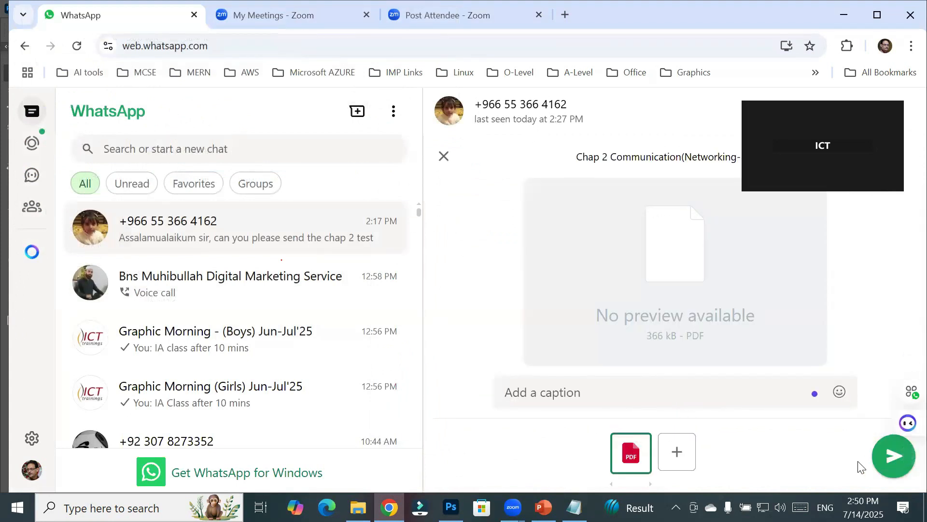
click(888, 463)
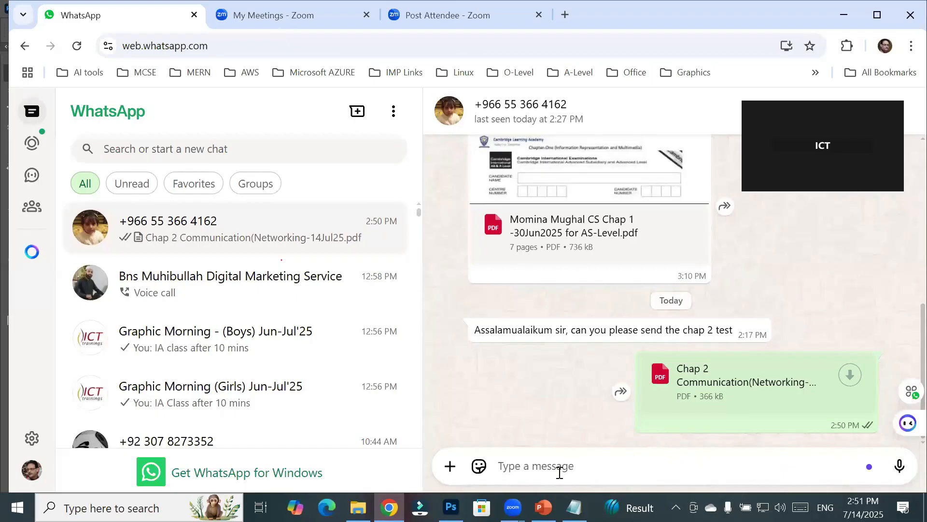
text(Momina attempt your chap-2 test)
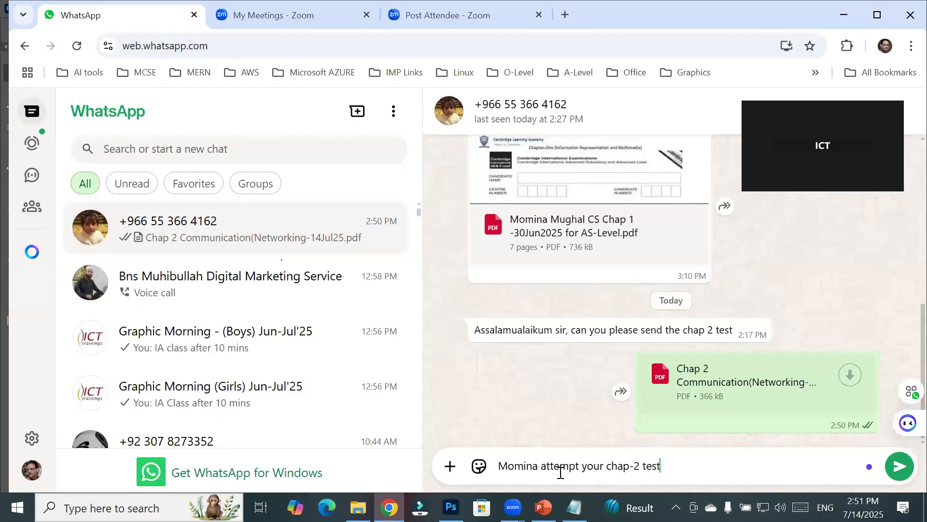
key(Return)
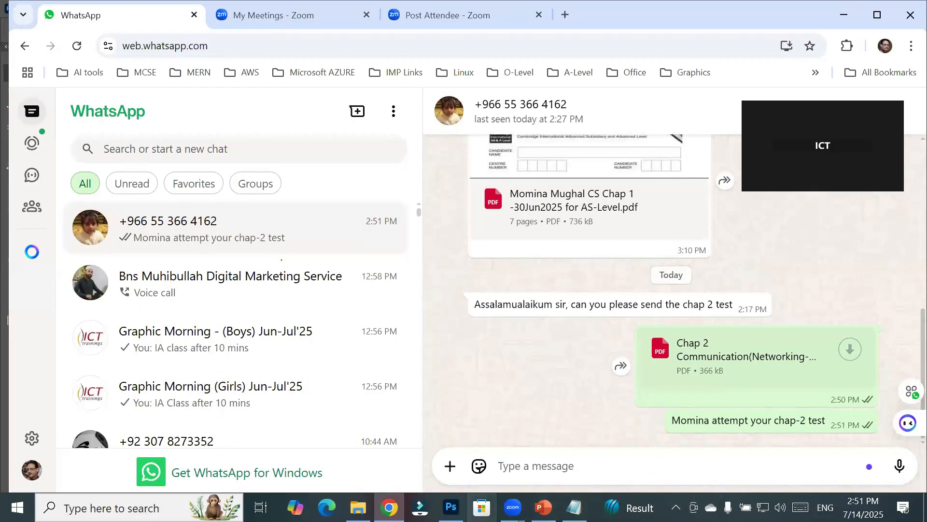
- Switch back to Photoshop and browse to the Bride folder inside Images for an embedded image placement
click(451, 507)
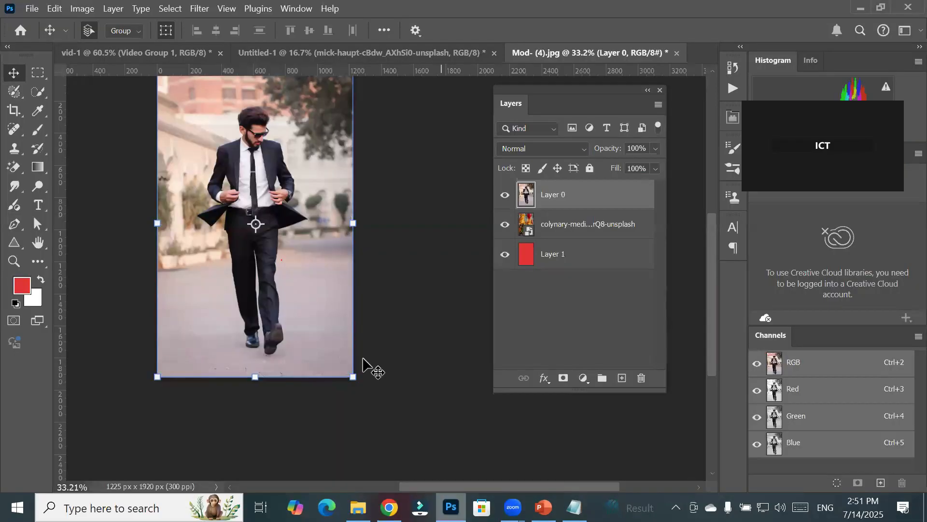
click(30, 7)
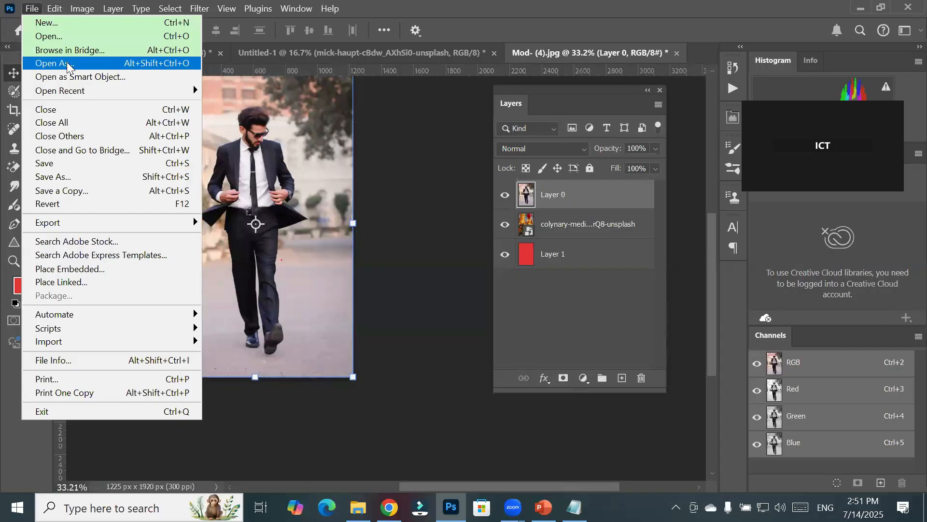
click(144, 275)
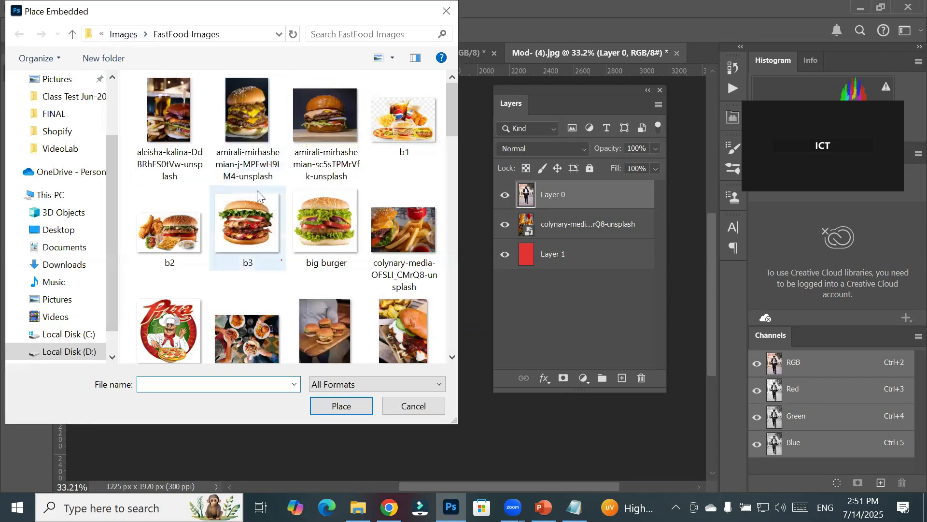
scroll(275, 226, down, 3)
scroll(275, 223, down, 7)
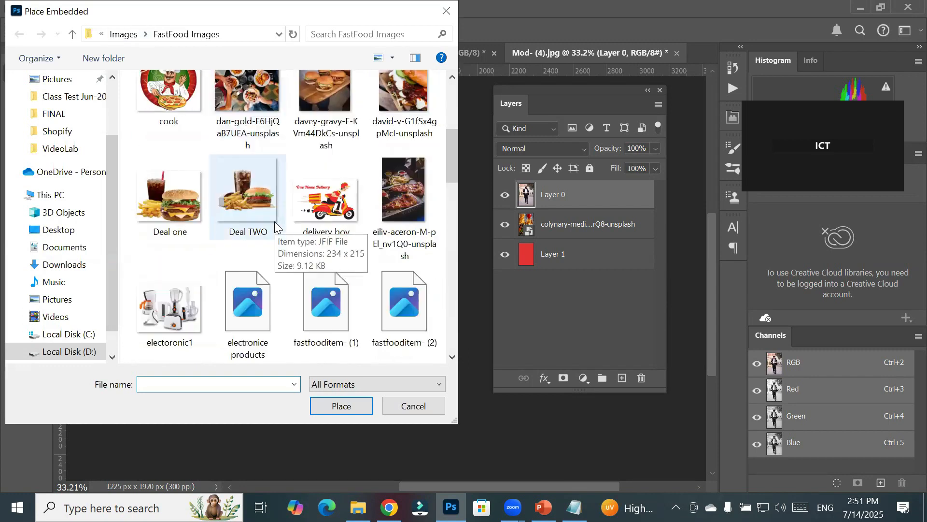
click(101, 33)
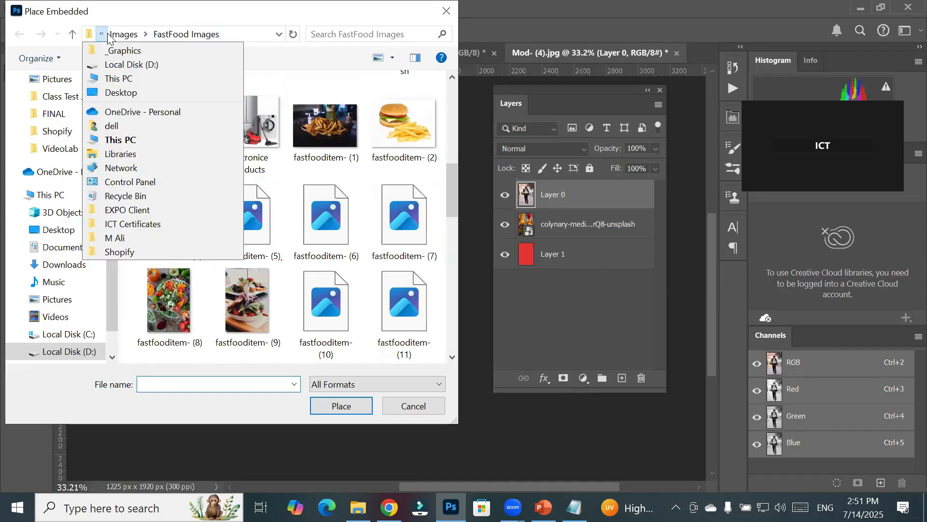
click(146, 34)
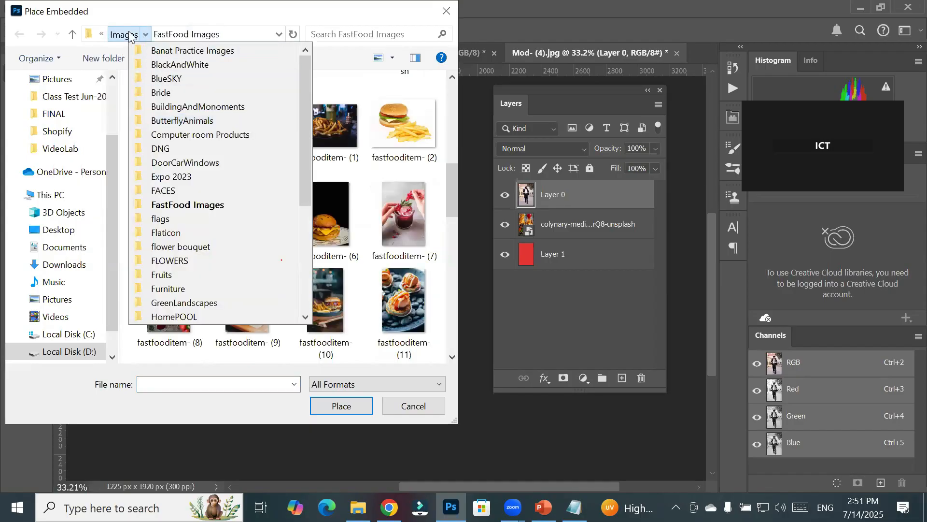
click(119, 35)
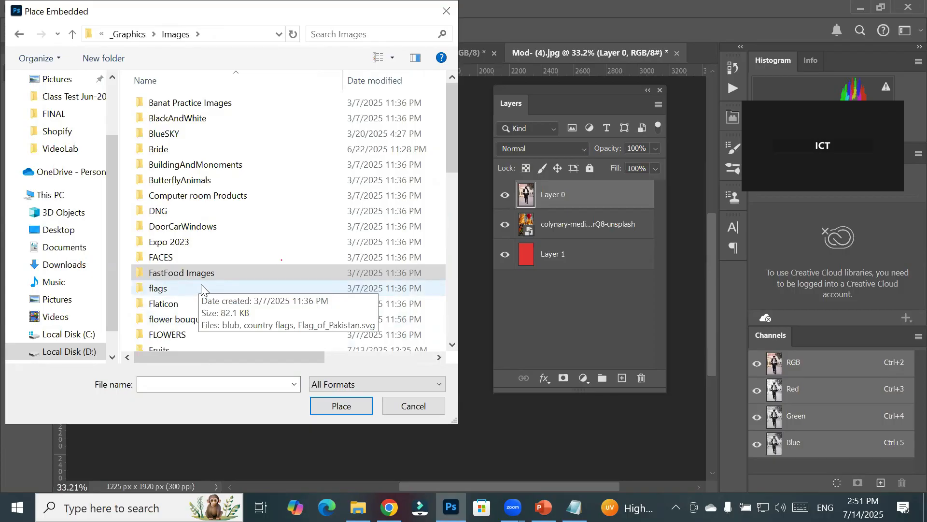
double_click(215, 152)
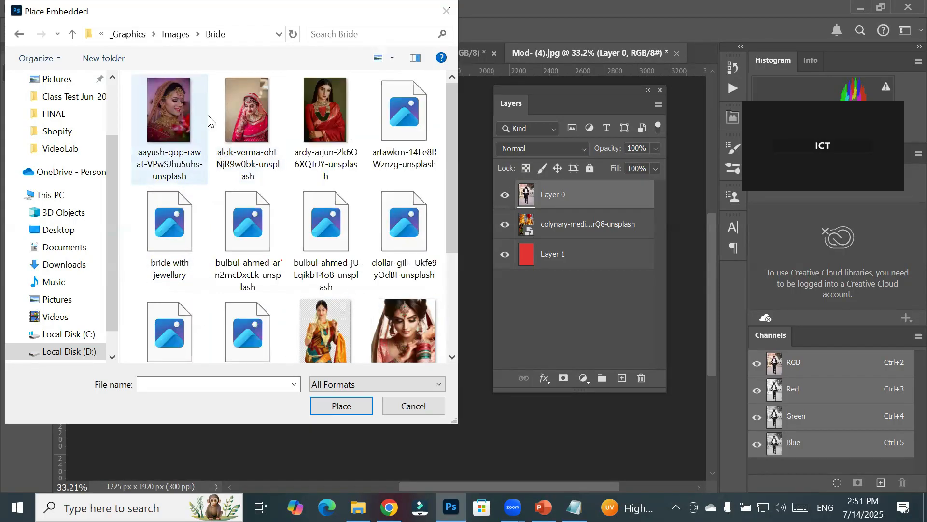
- Place the photo of the bride with the red veil and patterned beige background, and shift it slightly upward on the canvas
click(244, 110)
click(344, 405)
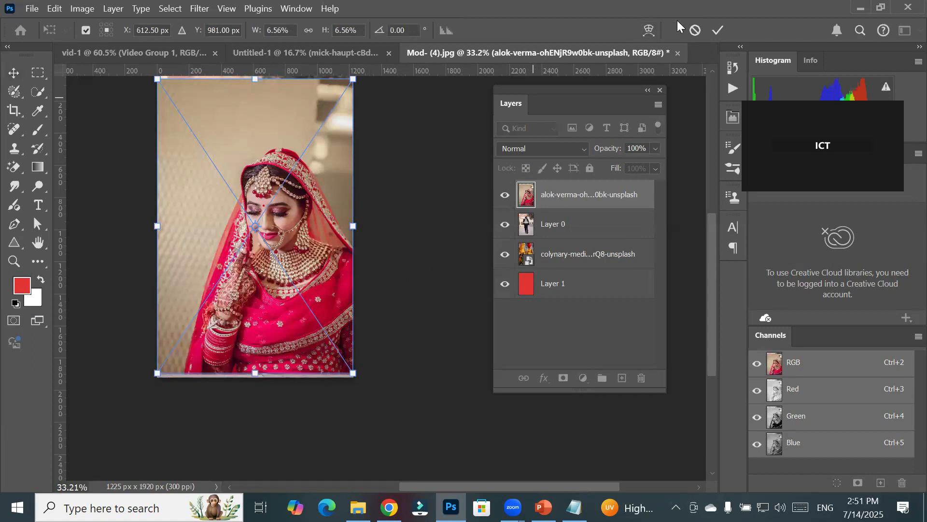
click(719, 30)
mouse_move(314, 271)
mouse_down()
mouse_move(353, 268)
mouse_move(377, 290)
mouse_move(289, 262)
mouse_move(300, 274)
mouse_move(307, 265)
mouse_up()
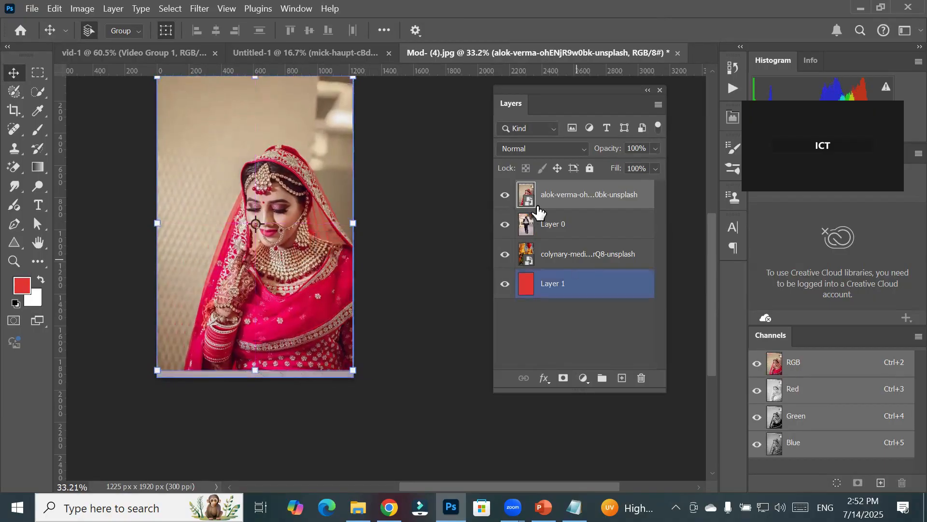
- Rasterize the bride layer and add a layer mask from a Select Subject selection that reveals only the bride
right_click(554, 201)
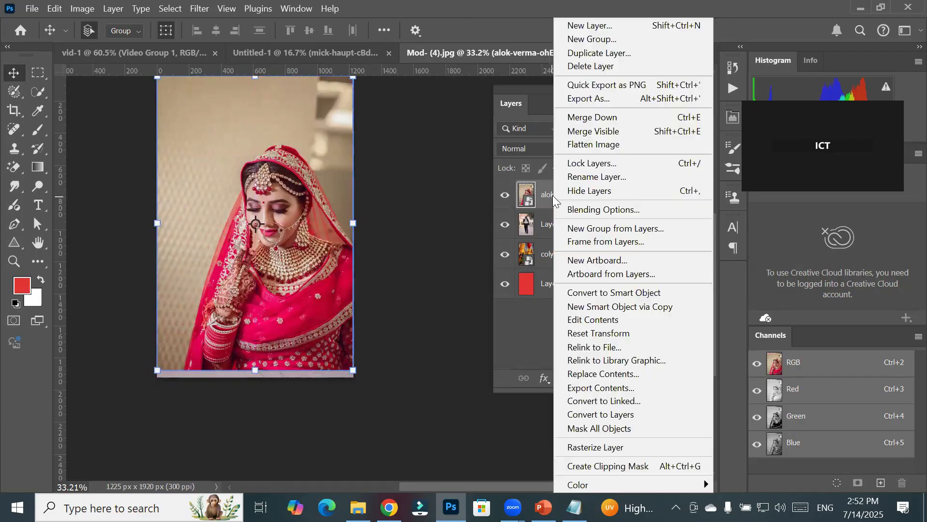
click(599, 448)
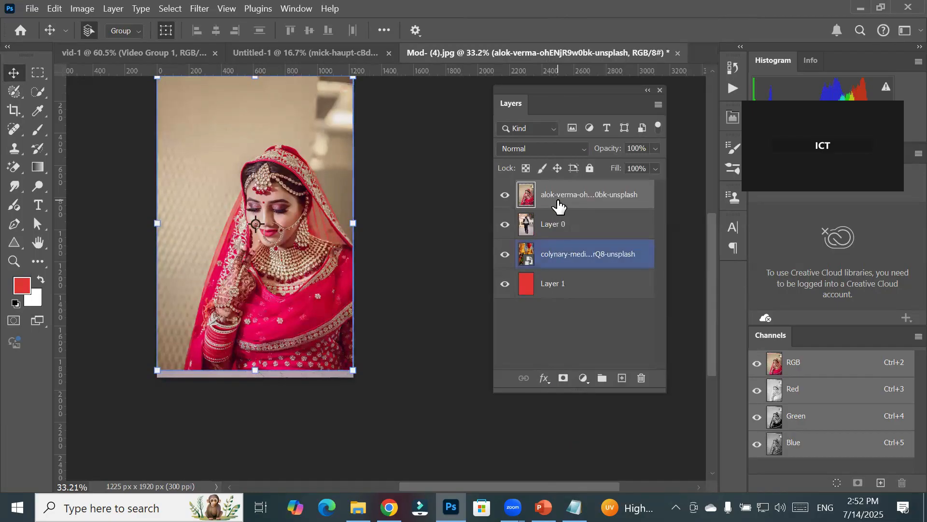
click(40, 73)
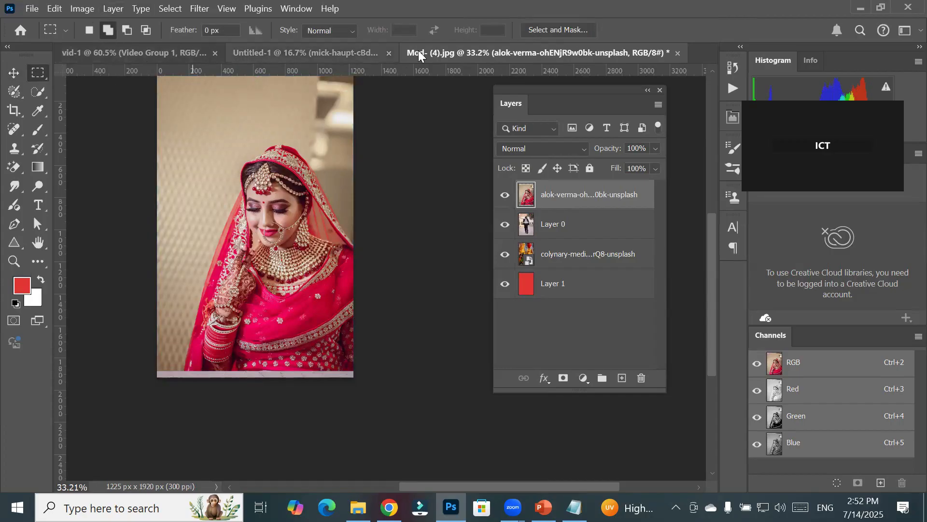
click(34, 87)
click(319, 29)
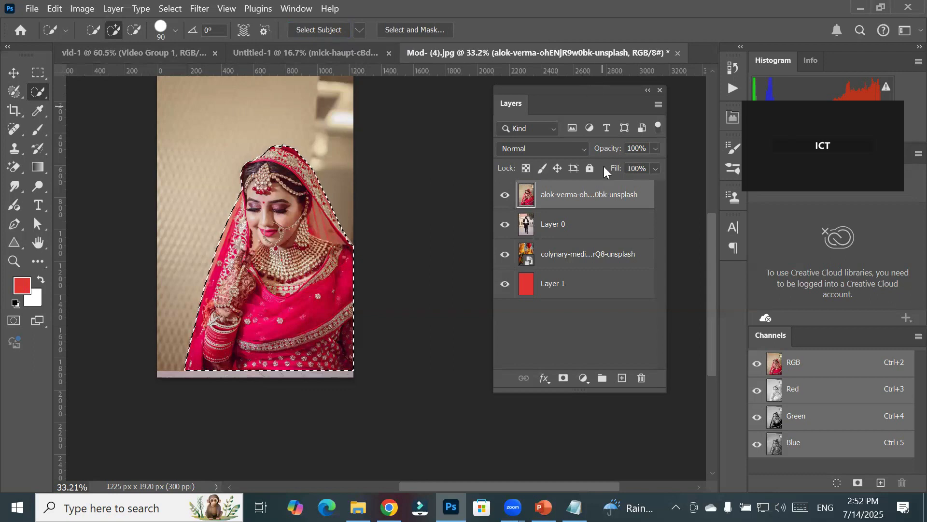
click(561, 379)
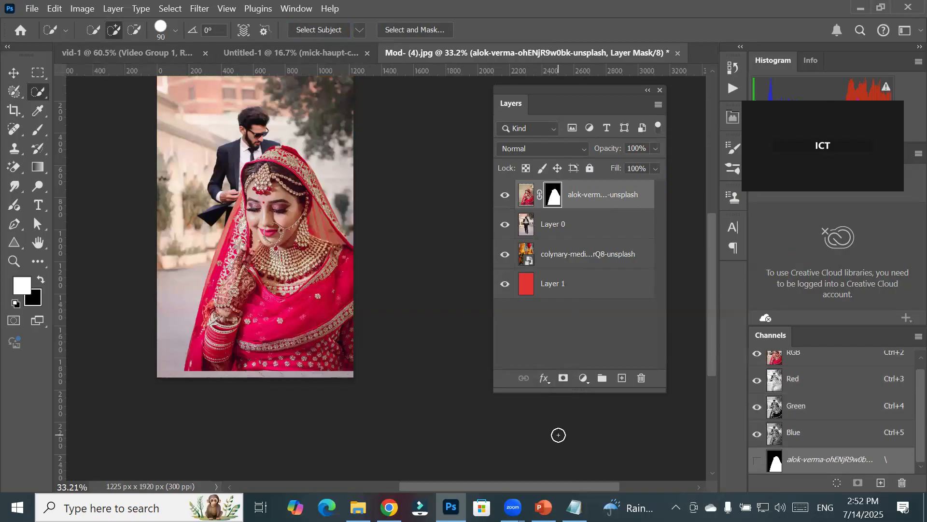
- Move the masked bride up and to the right so that she stands beside the man
click(527, 198)
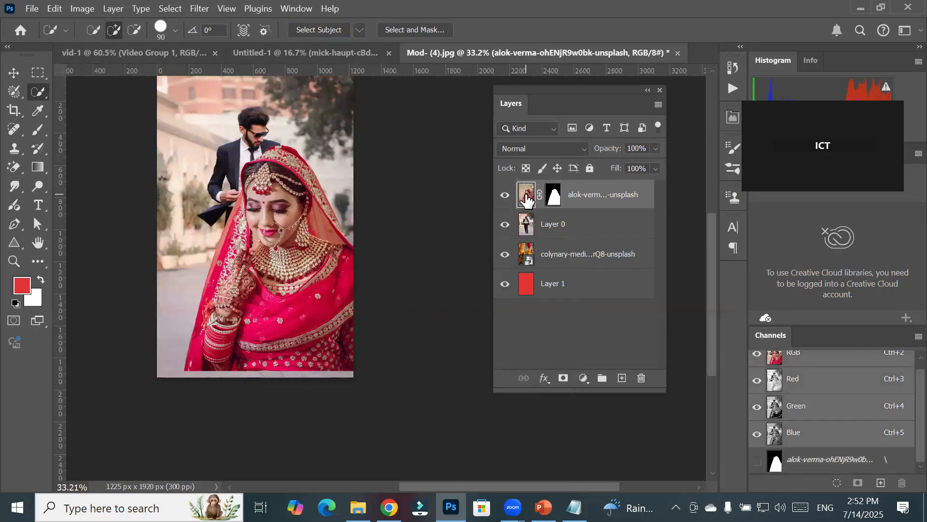
click(14, 72)
drag(303, 248, 346, 216)
- Select the man on Layer 0 with Select Subject and add a layer mask that reveals only him
click(526, 227)
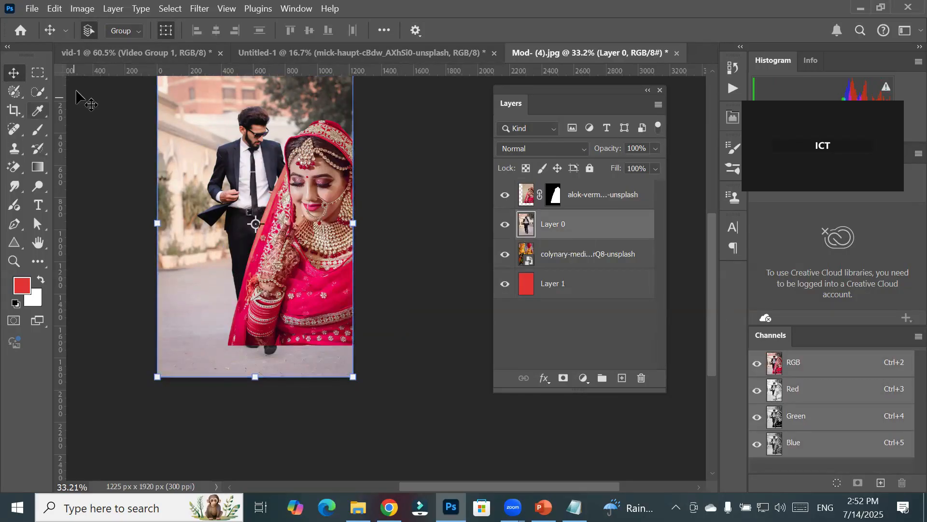
click(37, 91)
click(318, 31)
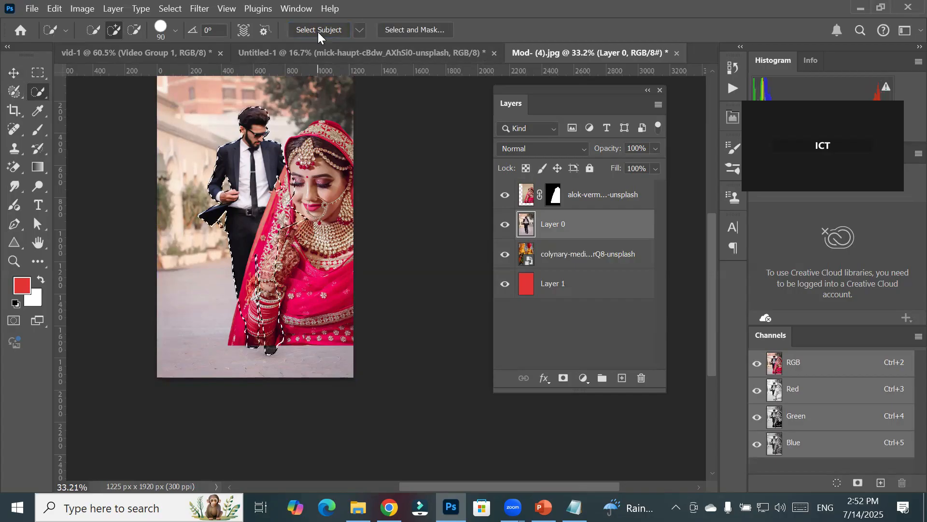
click(562, 378)
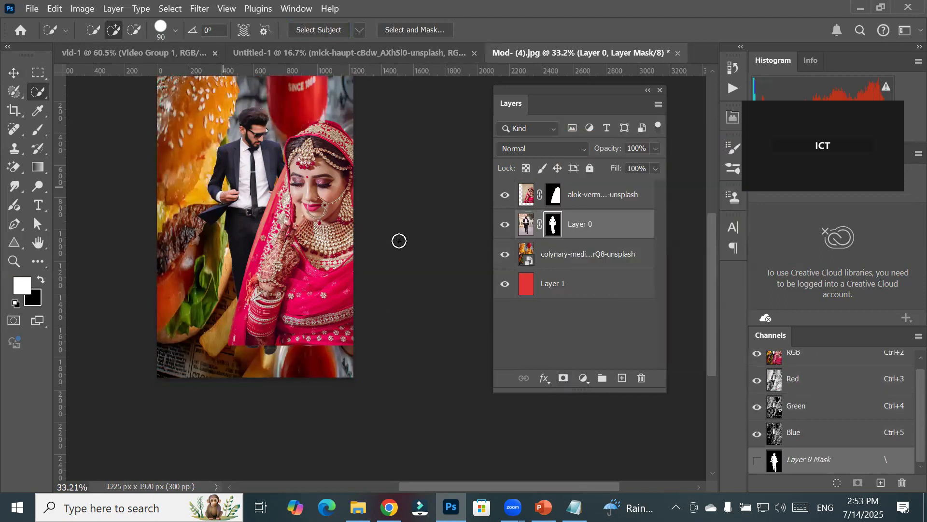
- Move the masked man to the left, clear of the bride, and shift the masked bride slightly up and left
click(8, 77)
drag(229, 181, 177, 187)
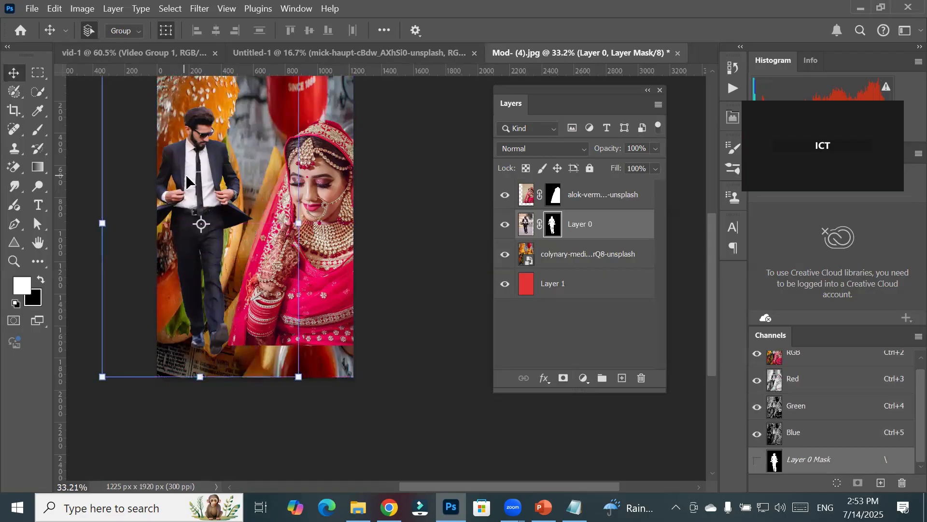
click(305, 212)
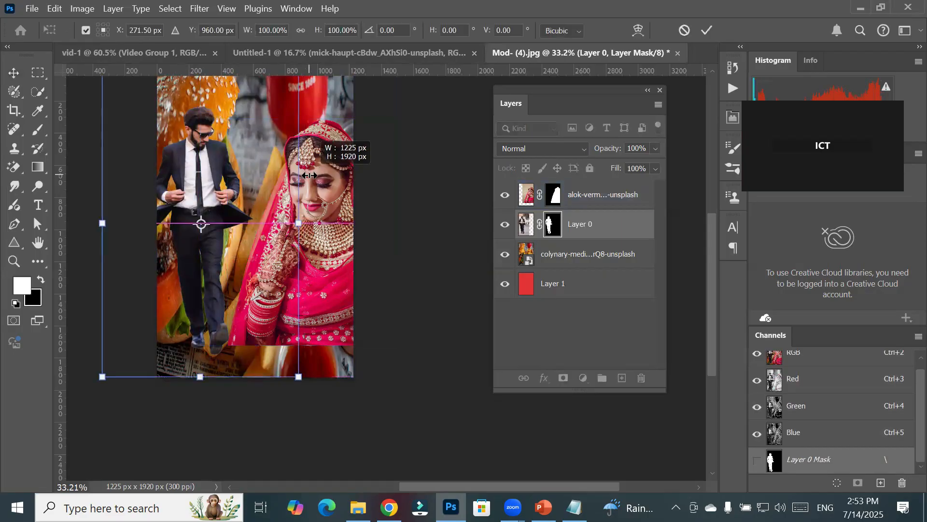
click(529, 198)
mouse_move(330, 192)
mouse_down()
mouse_move(332, 170)
mouse_move(320, 187)
mouse_up()
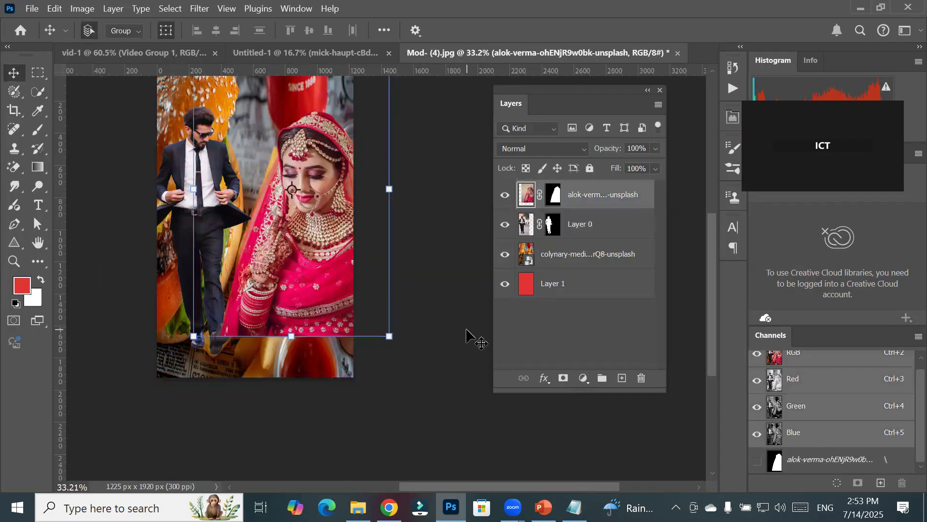
click(554, 195)
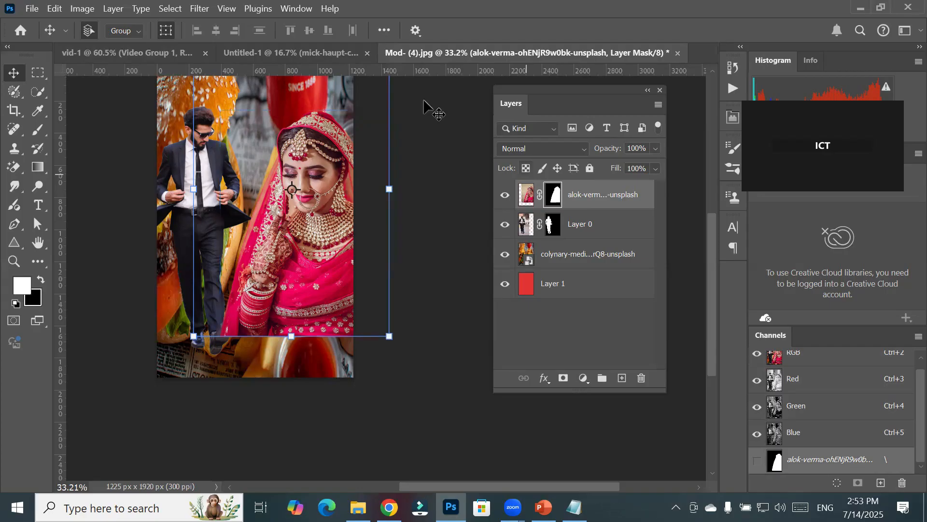
- Close Mod- (4).jpg and the Untitled-1 door document without saving either of them
click(37, 11)
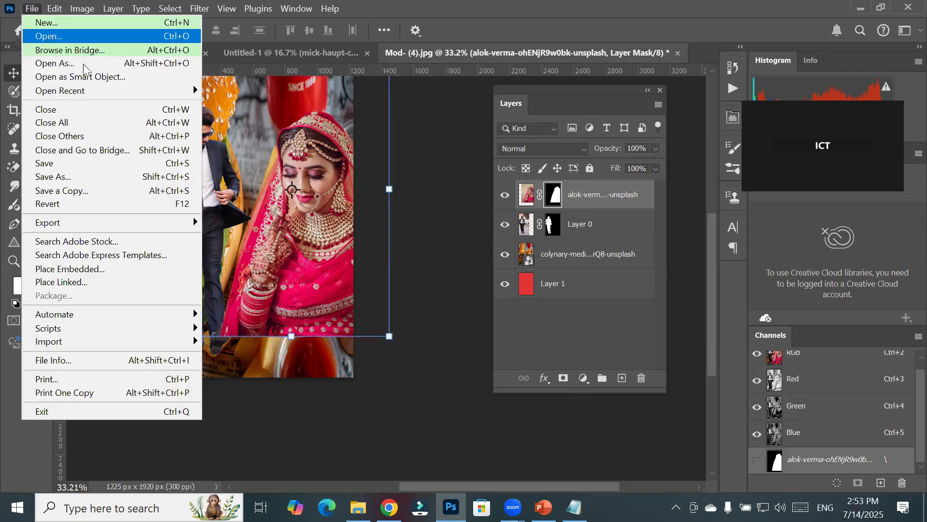
mouse_move(94, 90)
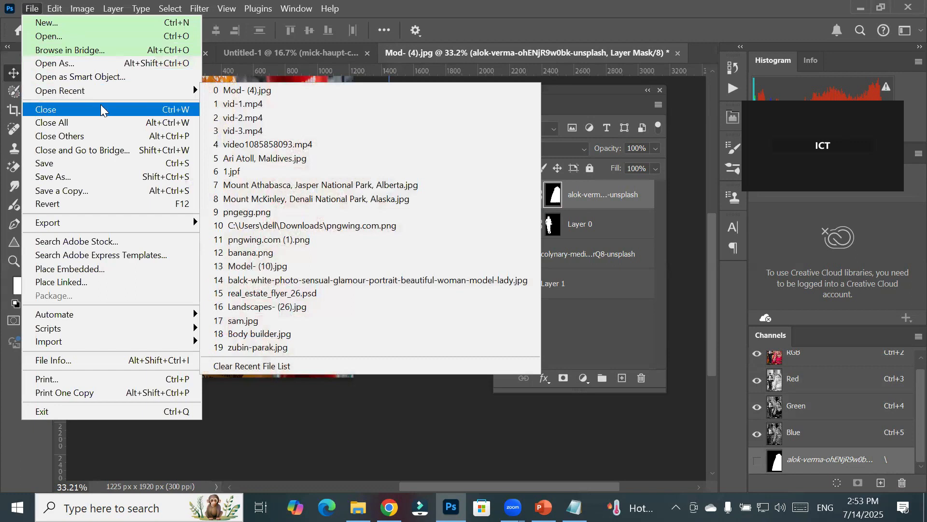
click(101, 108)
click(506, 210)
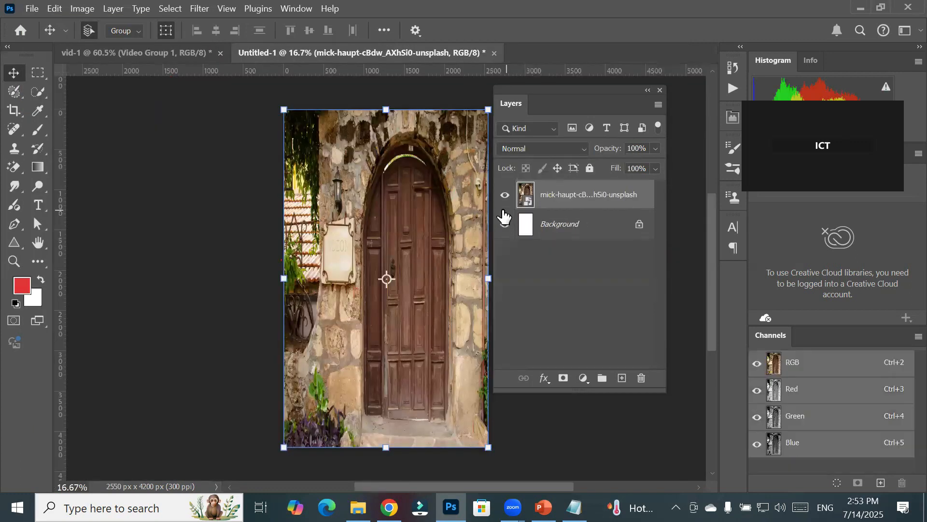
click(30, 9)
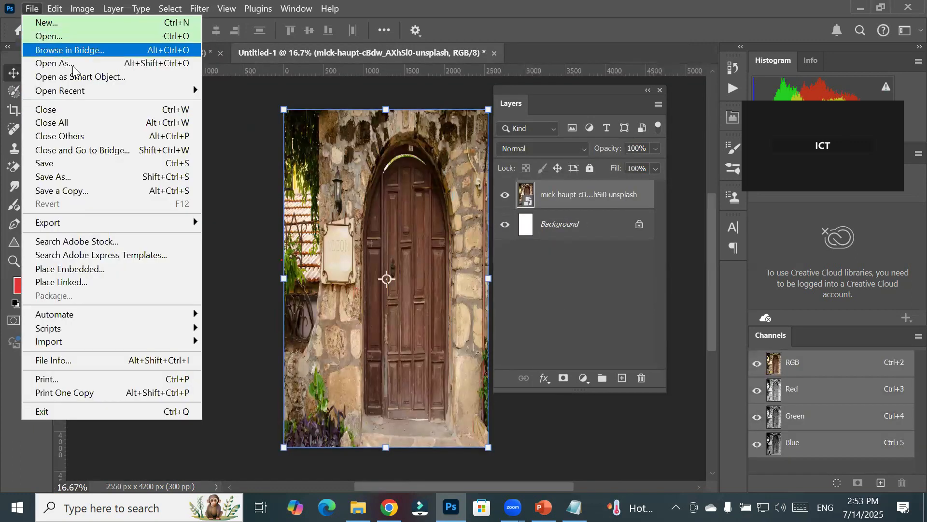
click(53, 110)
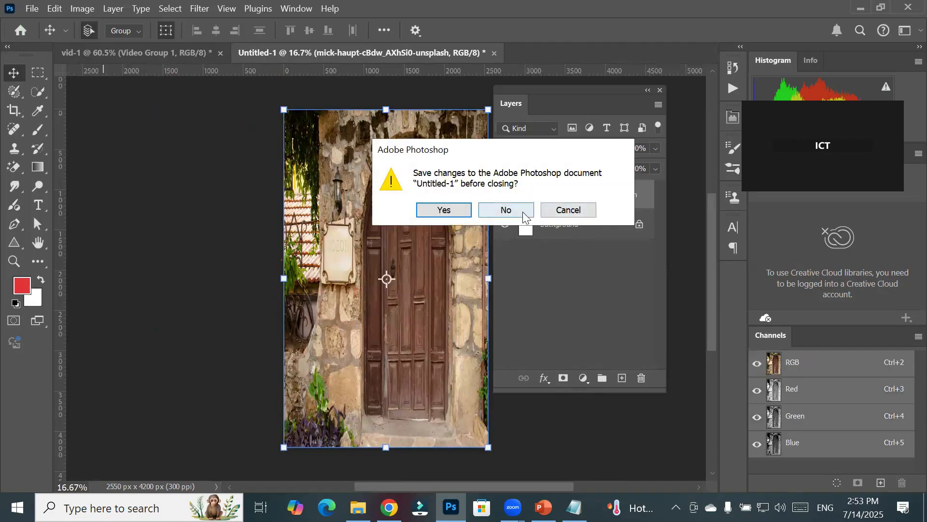
click(504, 208)
click(390, 234)
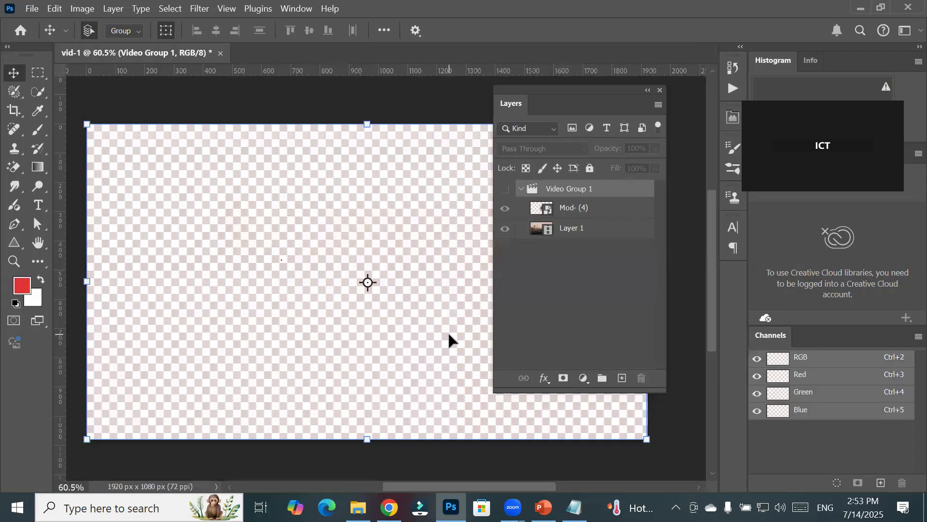
- Place the beach photo with the green headland from the Images > BlueSKY folder into vid-1 as an embedded object
click(30, 9)
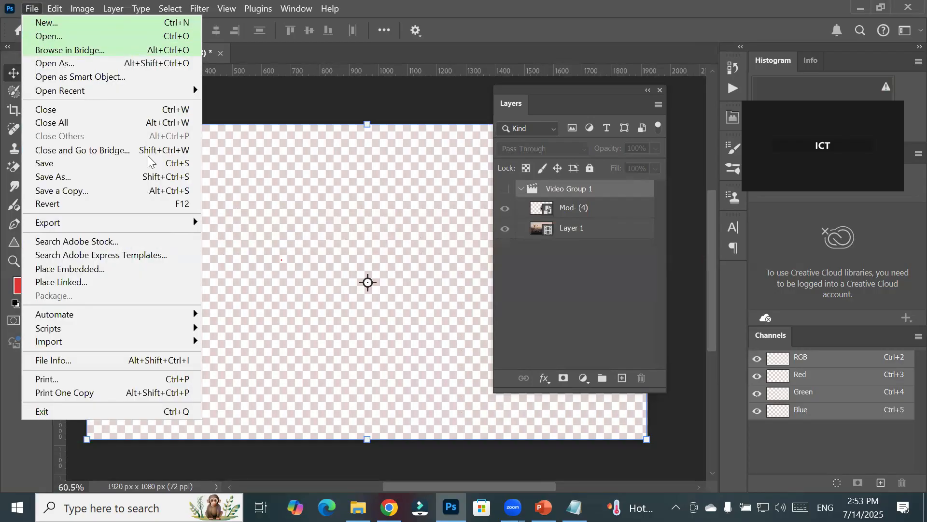
click(152, 267)
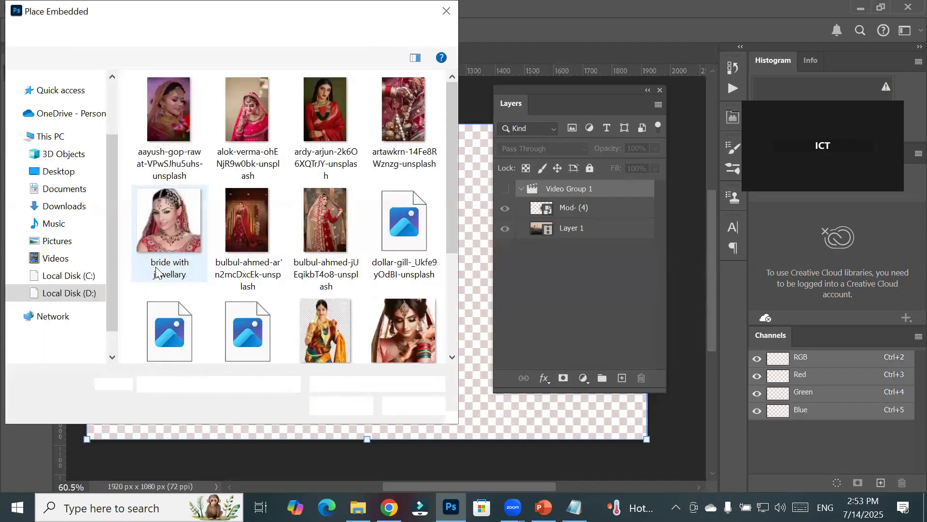
click(176, 34)
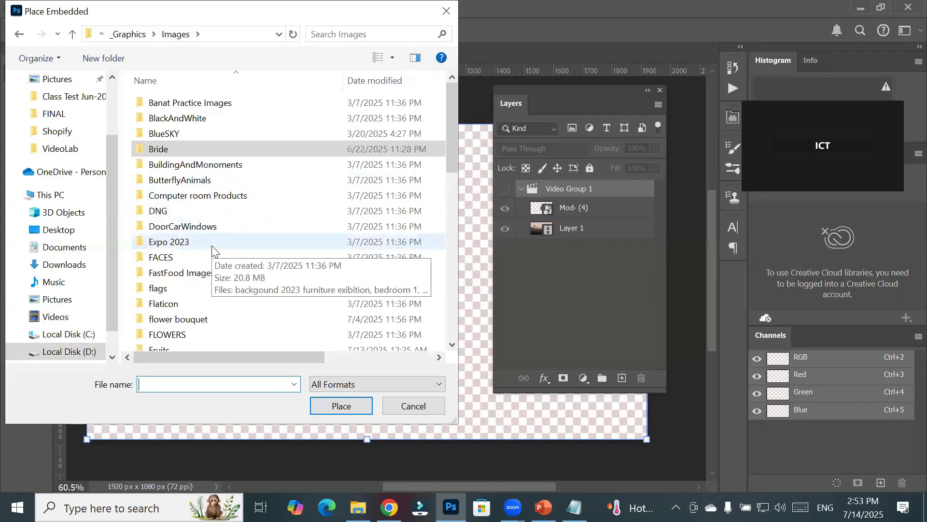
scroll(222, 322, down, 1)
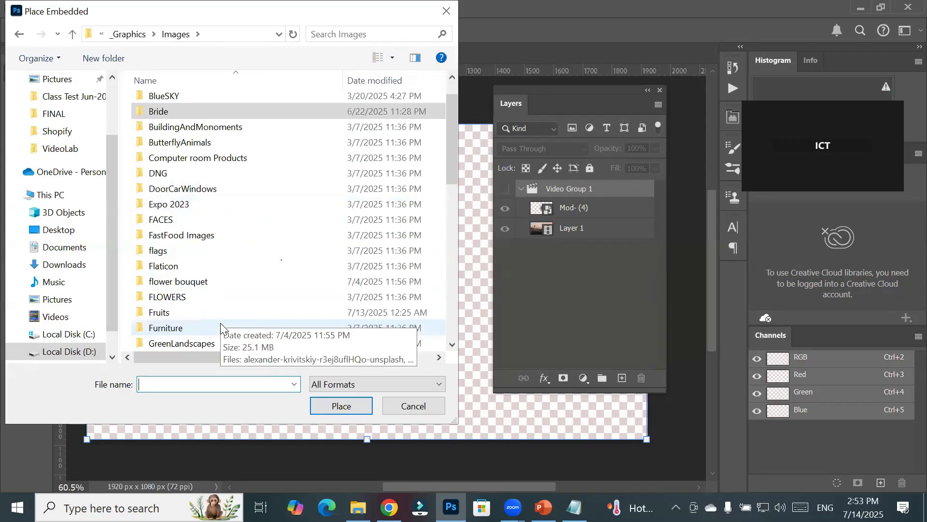
scroll(220, 323, down, 1)
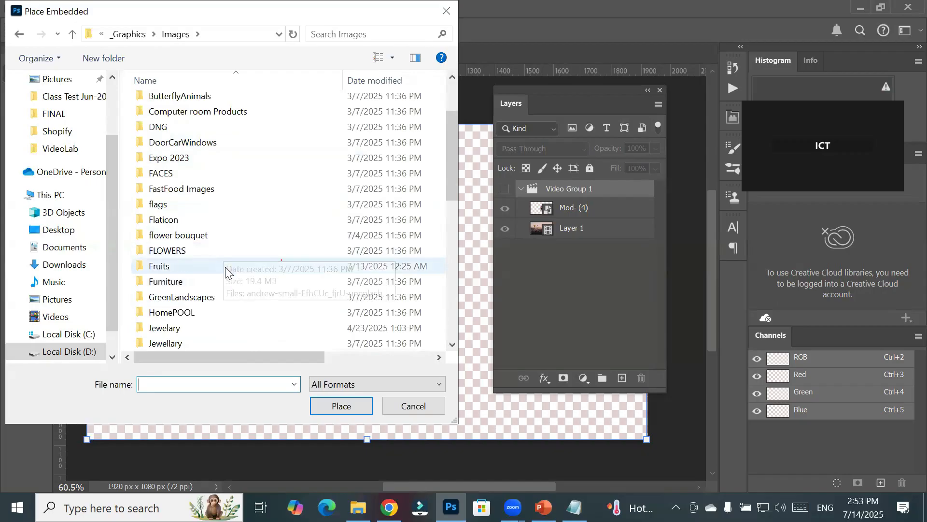
scroll(228, 281, up, 2)
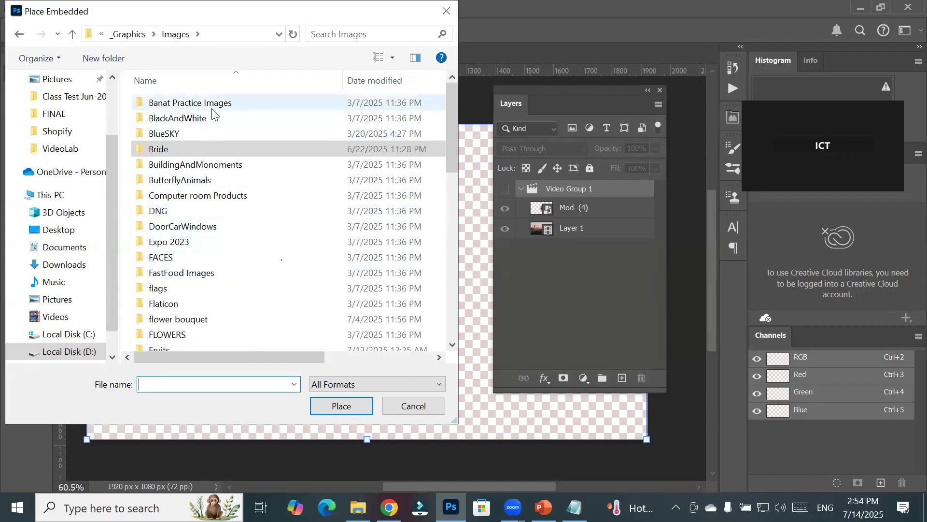
double_click(203, 134)
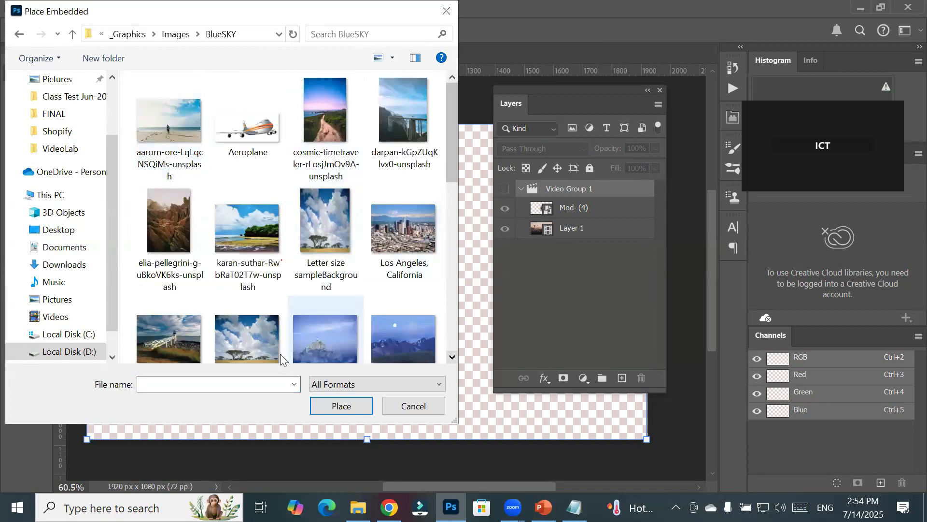
scroll(263, 337, down, 1)
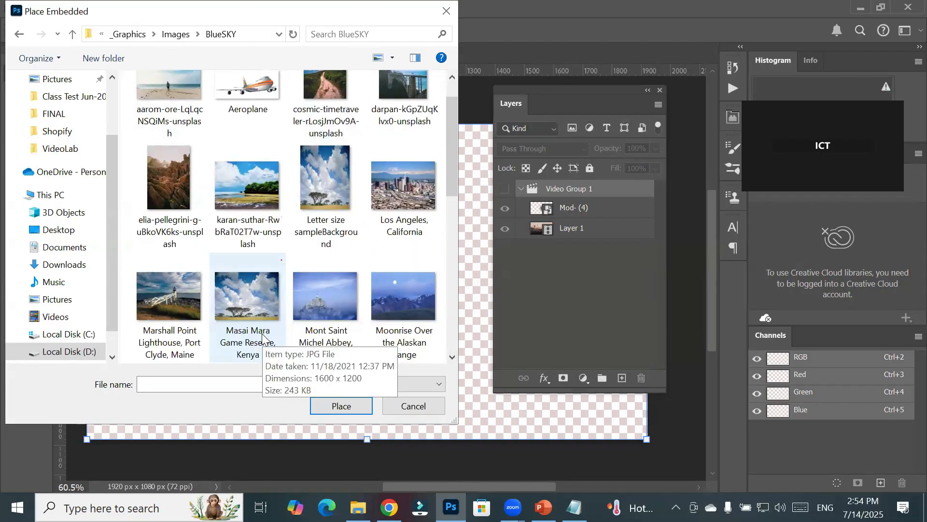
click(253, 188)
click(359, 406)
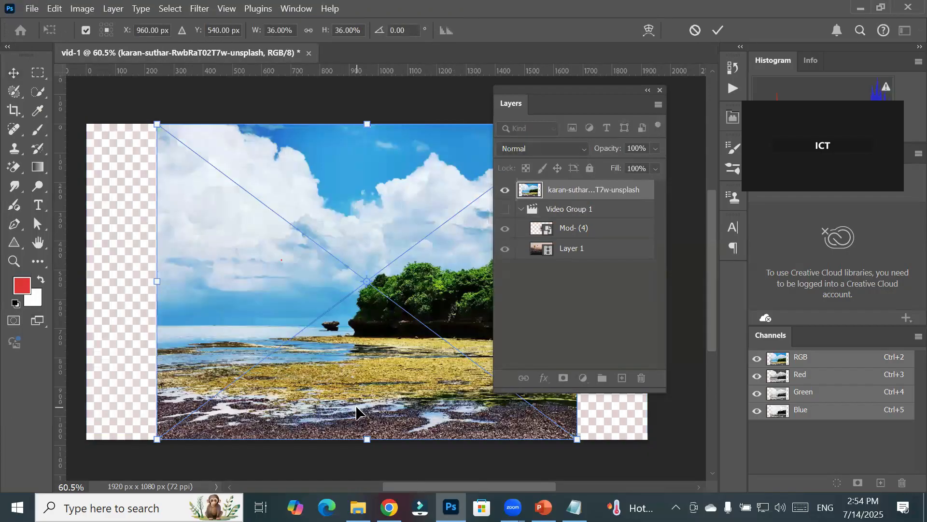
- Stretch the placed beach photo to the full canvas width, at 48% horizontal scale, and commit the placement
drag(156, 281, 87, 281)
drag(612, 91, 384, 105)
drag(573, 282, 646, 281)
drag(371, 105, 592, 277)
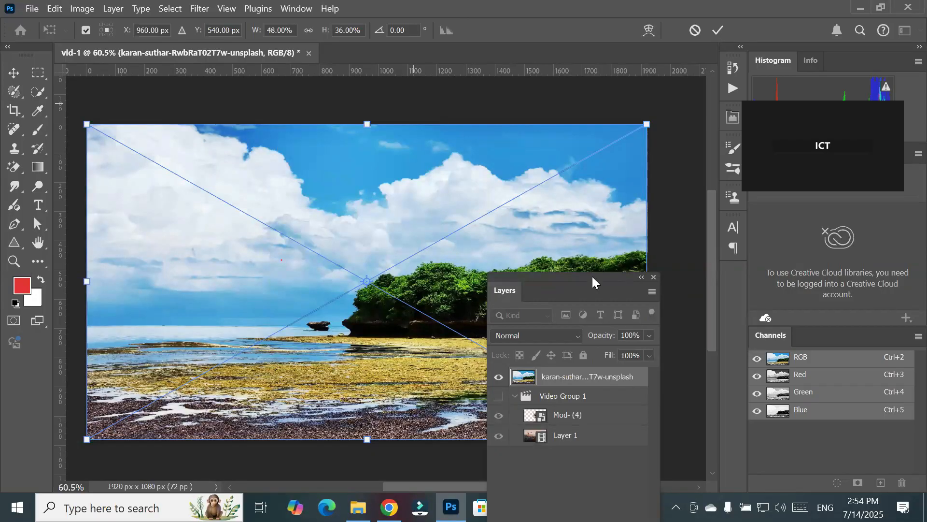
click(29, 9)
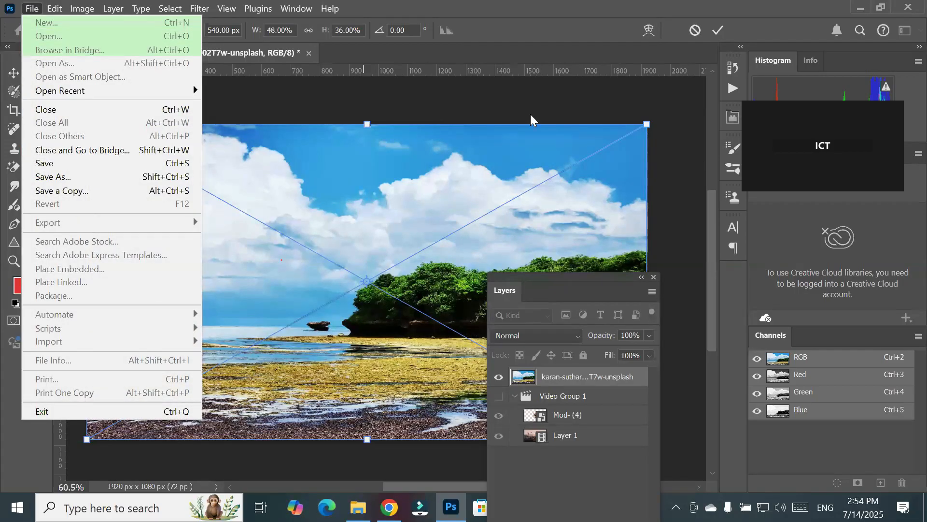
click(719, 30)
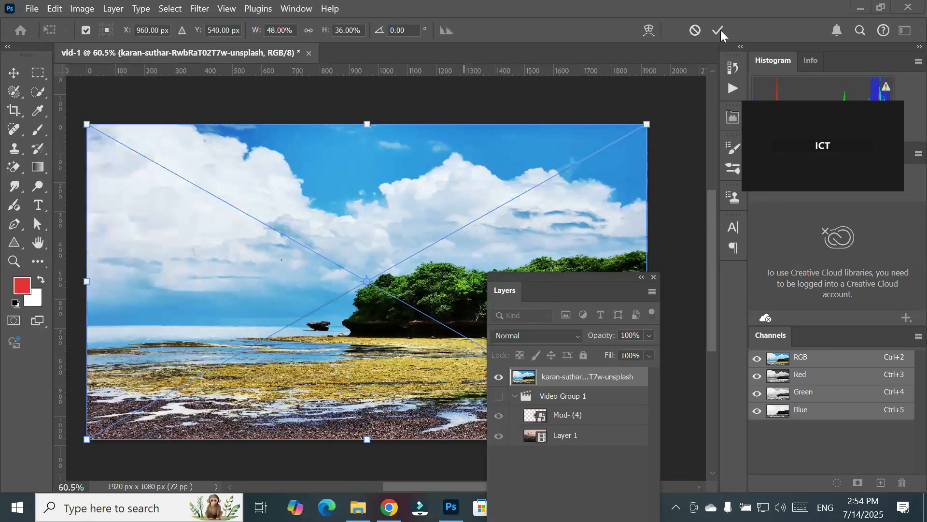
click(720, 31)
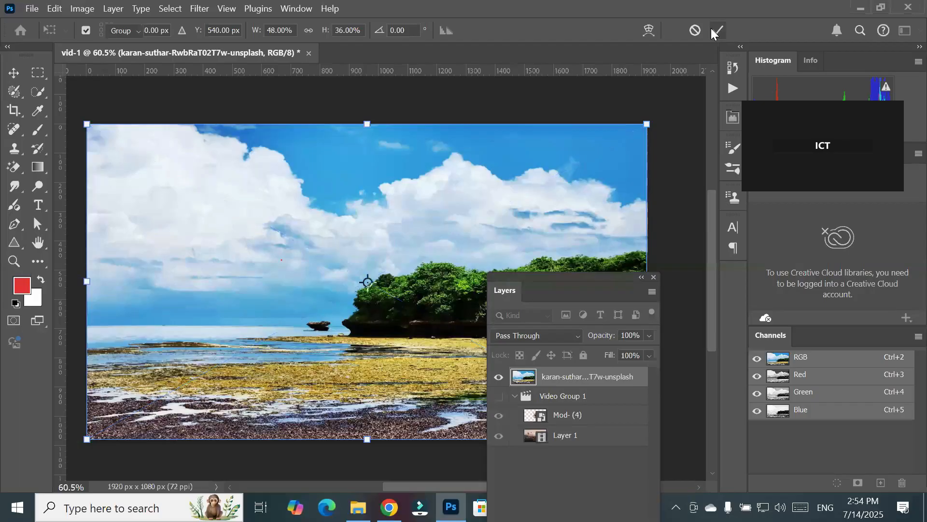
- Close all open documents without saving the changes to vid-1
click(20, 11)
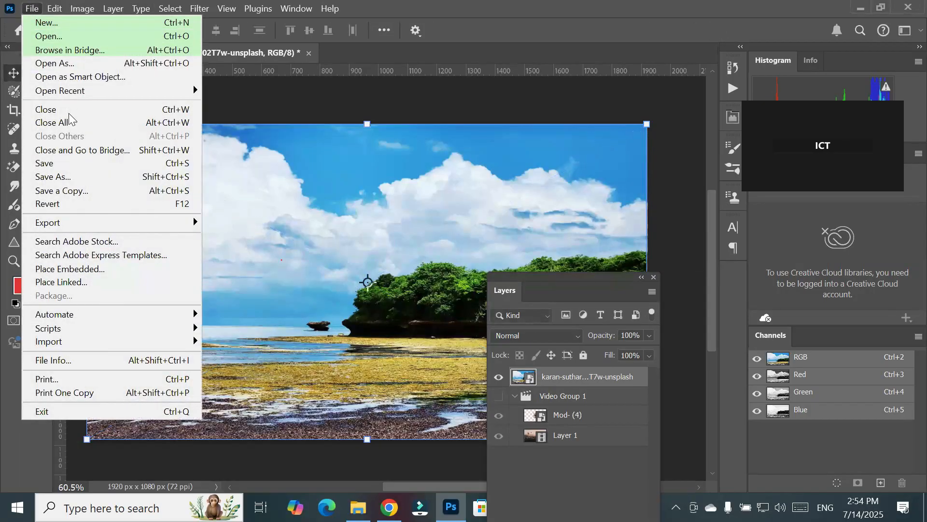
click(48, 121)
click(502, 210)
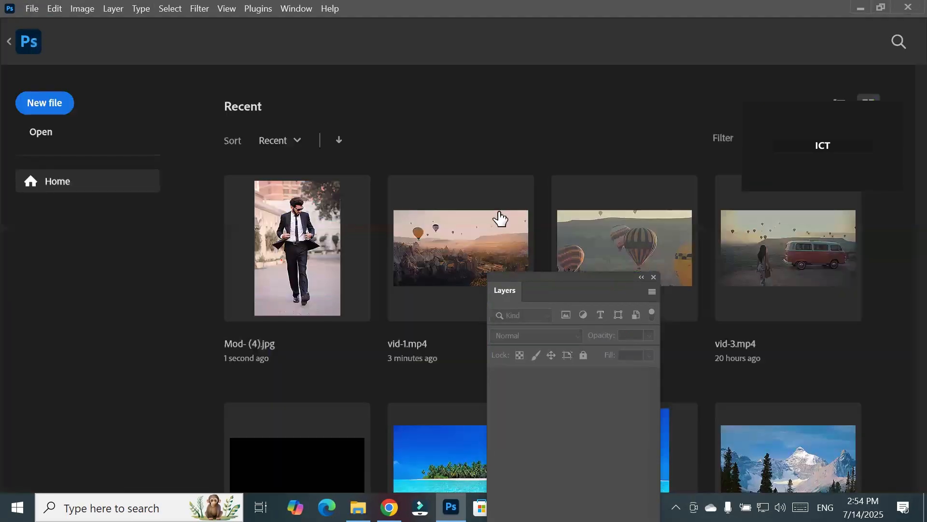
- Create a new document from the Legal print preset, 8.5 x 14 in at 300 ppi
click(62, 104)
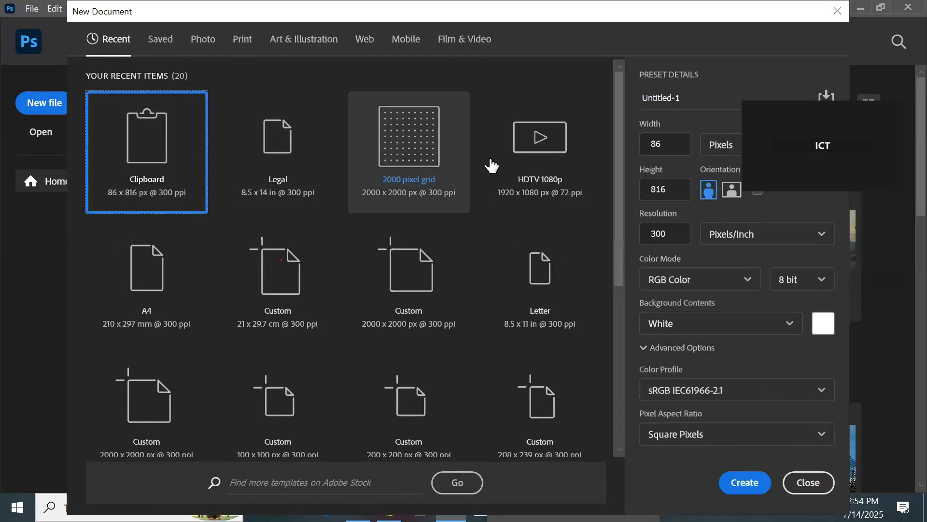
click(239, 42)
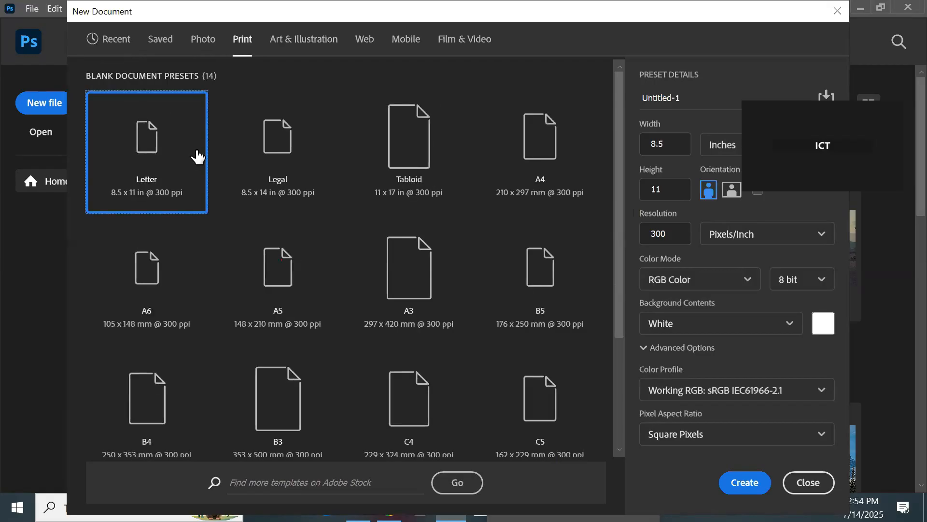
click(298, 162)
click(298, 162)
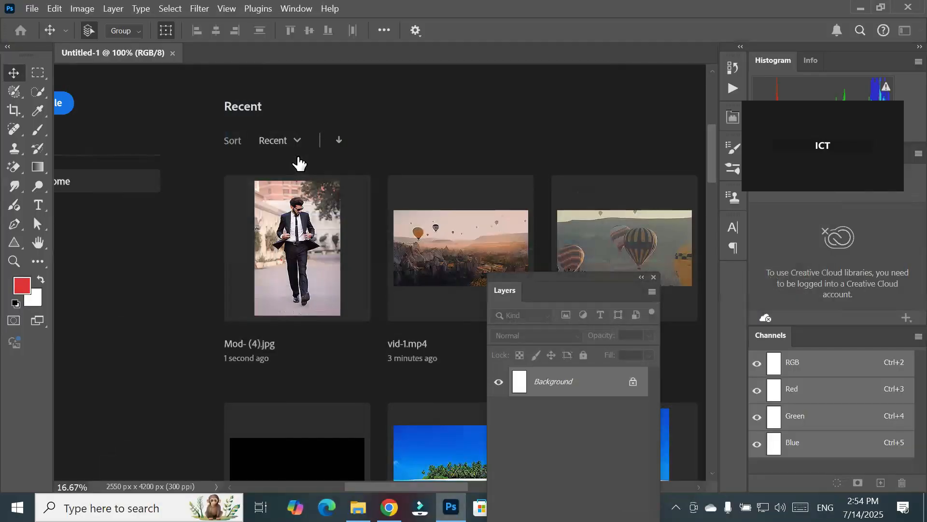
- Place the beach photo with the green headland from the BlueSKY folder into the blank Legal document as an embedded object
click(32, 8)
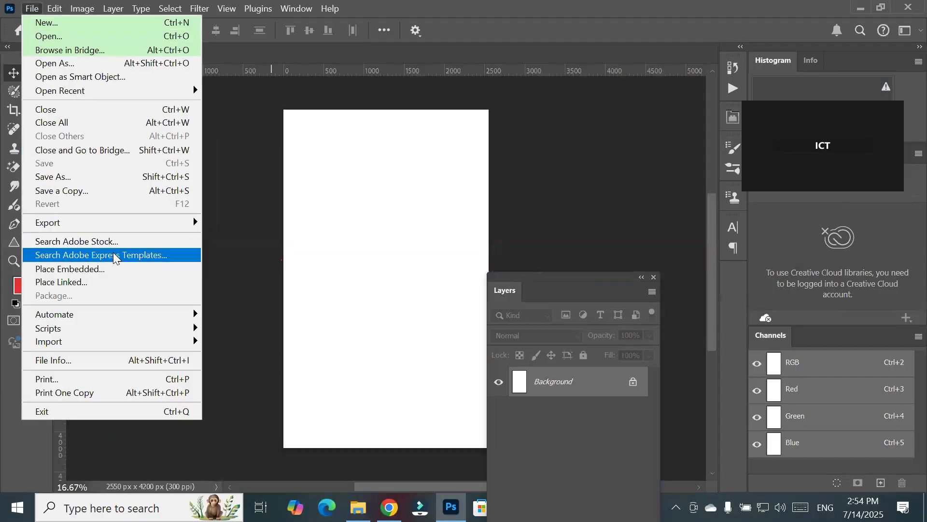
click(671, 264)
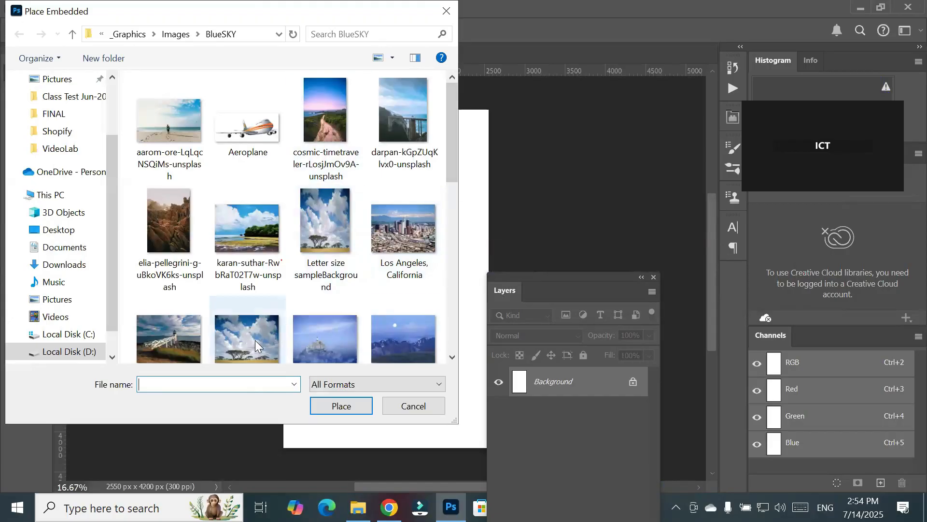
scroll(255, 340, down, 1)
click(241, 180)
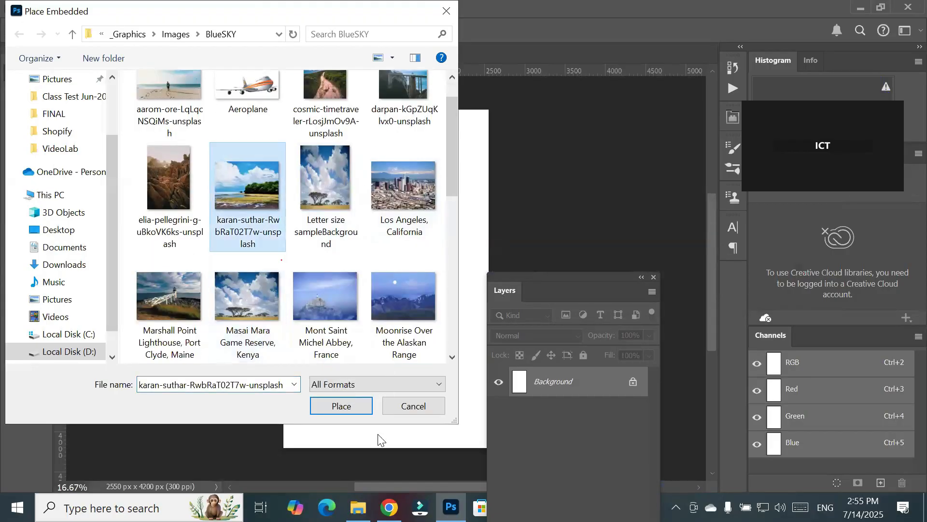
click(324, 404)
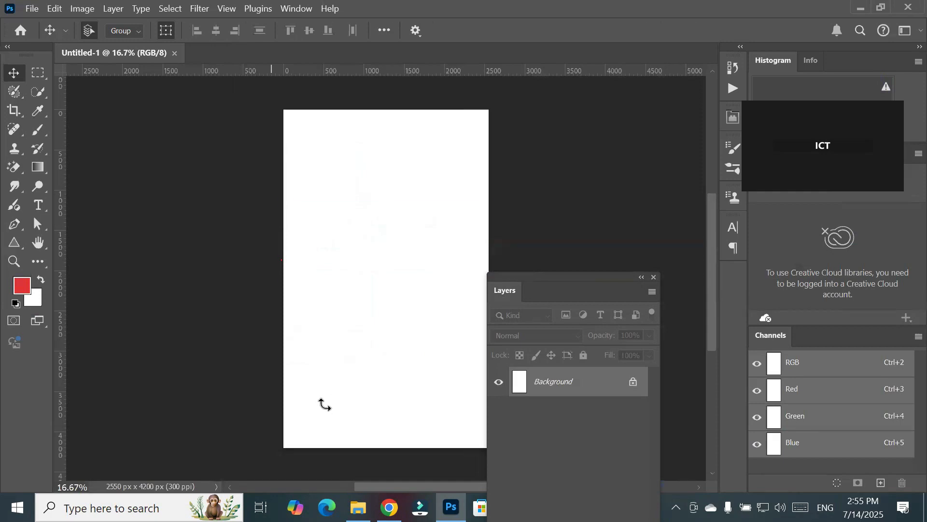
- Stretch the beach photo vertically to both canvas edges, at 33.60% height, and commit the placement
drag(391, 355, 384, 444)
drag(385, 202, 395, 111)
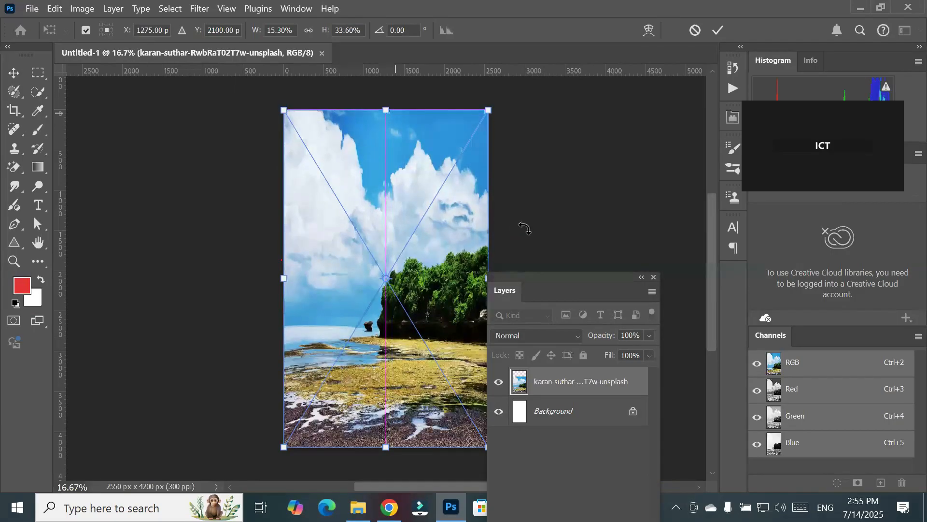
drag(435, 274, 265, 265)
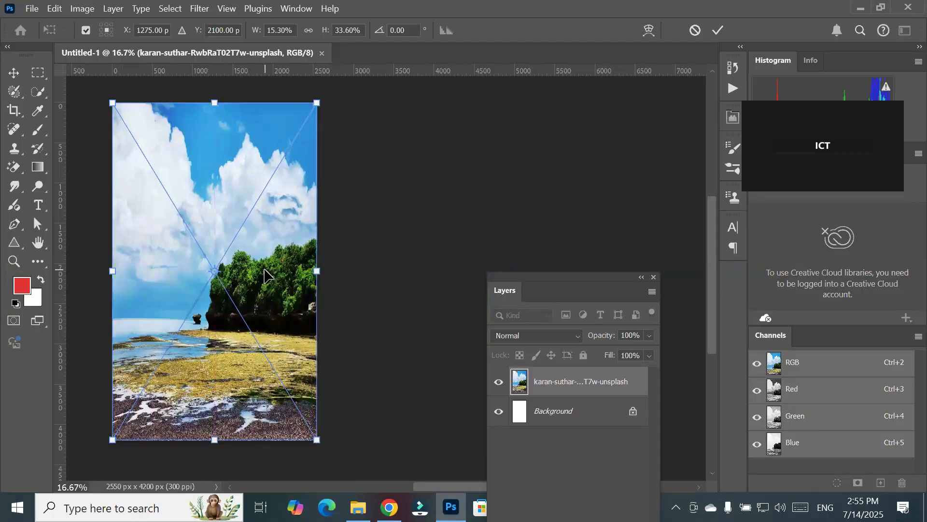
click(717, 30)
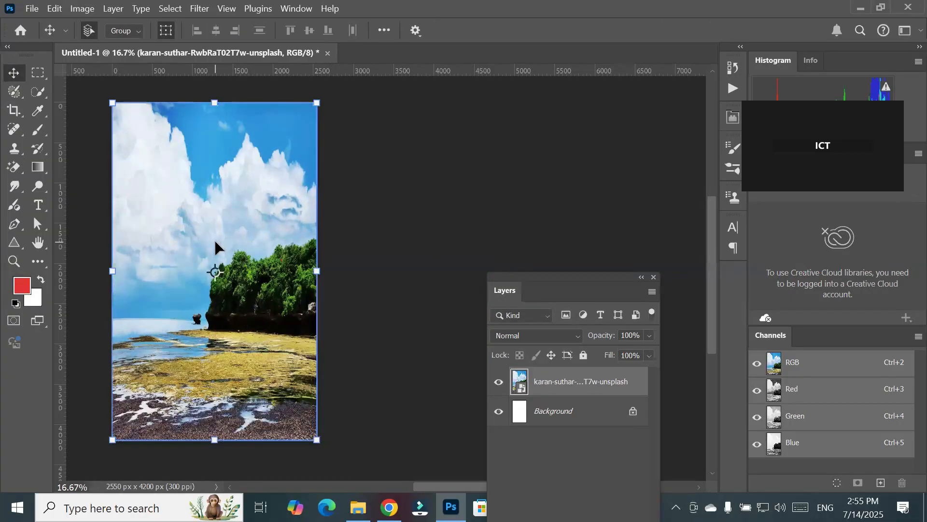
- Rasterize the beach photo layer and make a selection of its sky
right_click(553, 384)
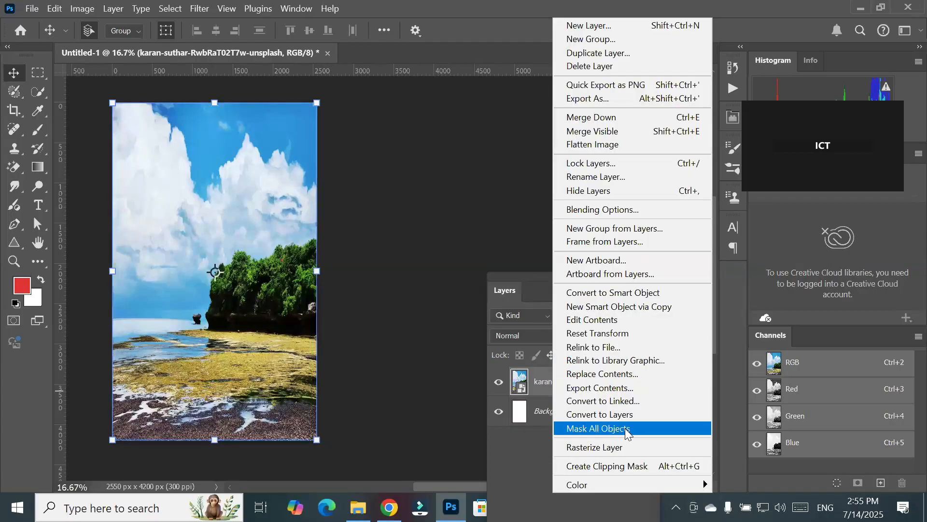
click(621, 448)
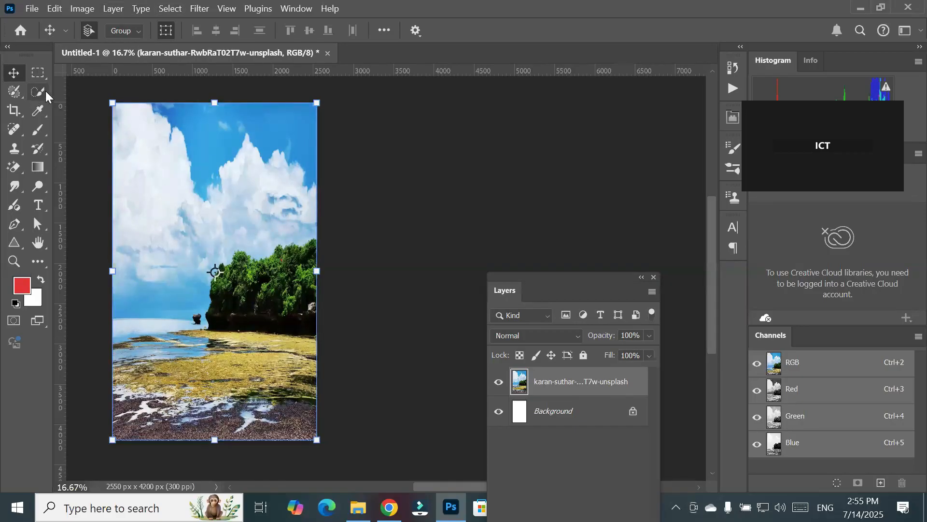
click(170, 9)
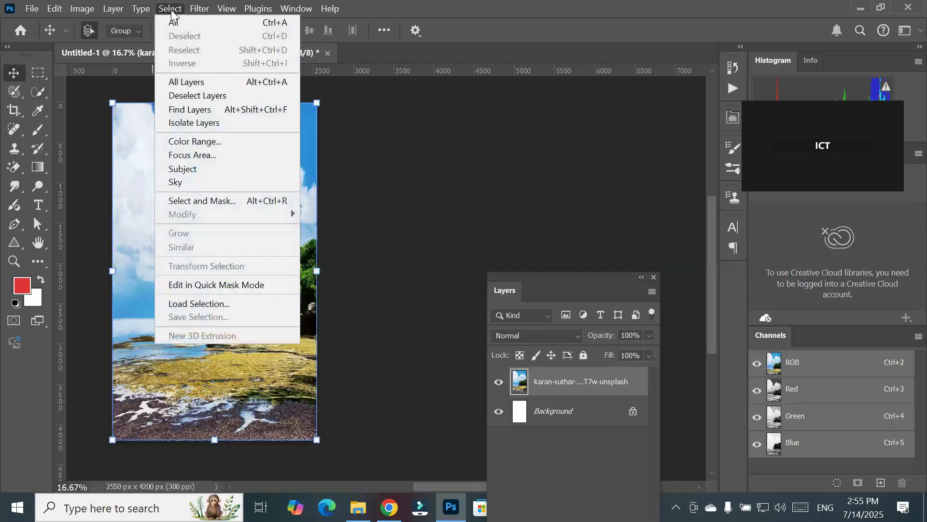
click(236, 182)
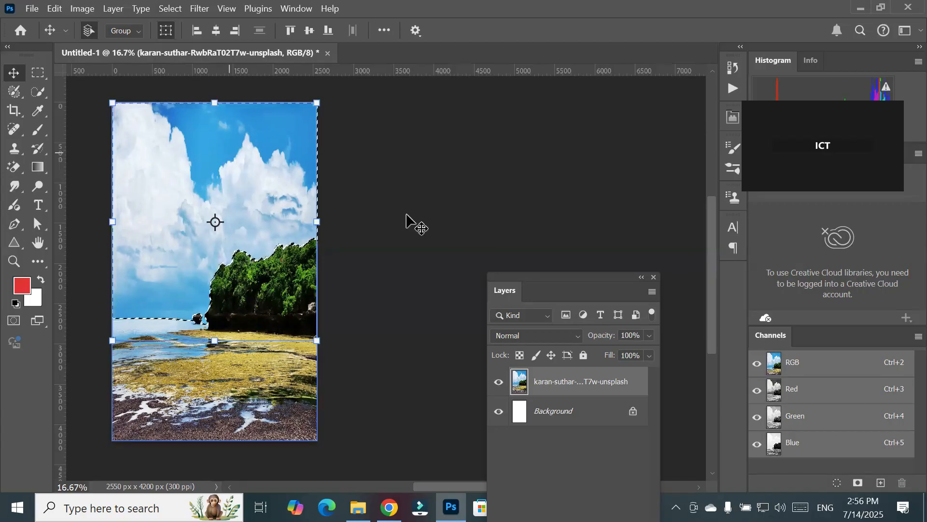
- Mask the selected sky out of the beach photo layer with an inverted layer mask, undoing a first mask that keeps only the sky
drag(564, 278, 573, 140)
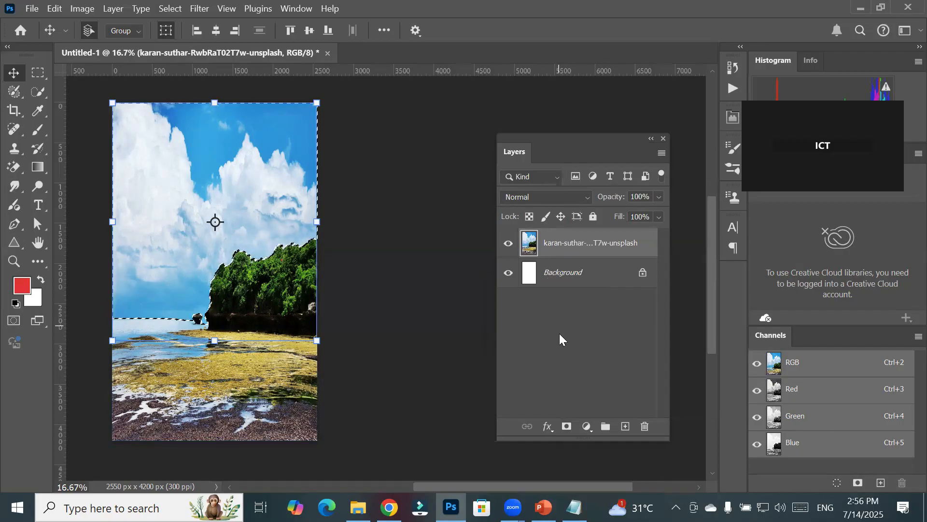
click(567, 426)
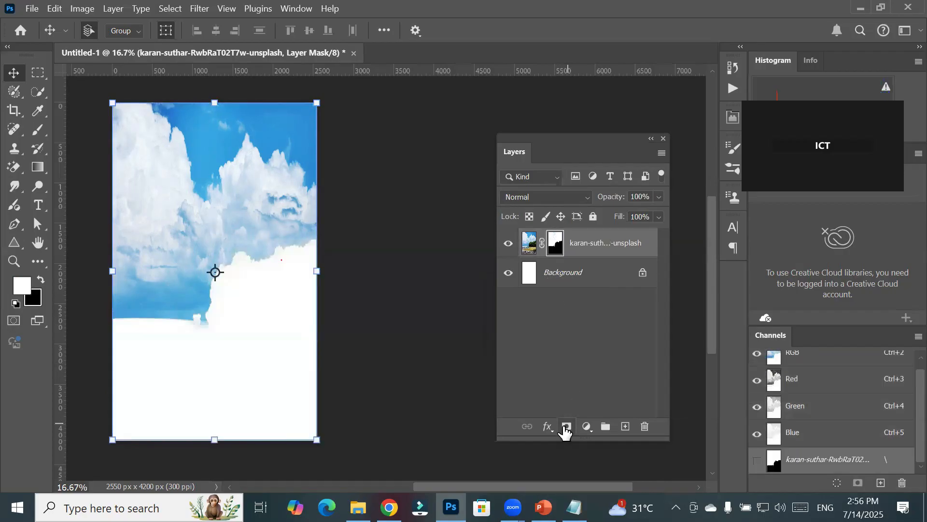
key(ctrl+z)
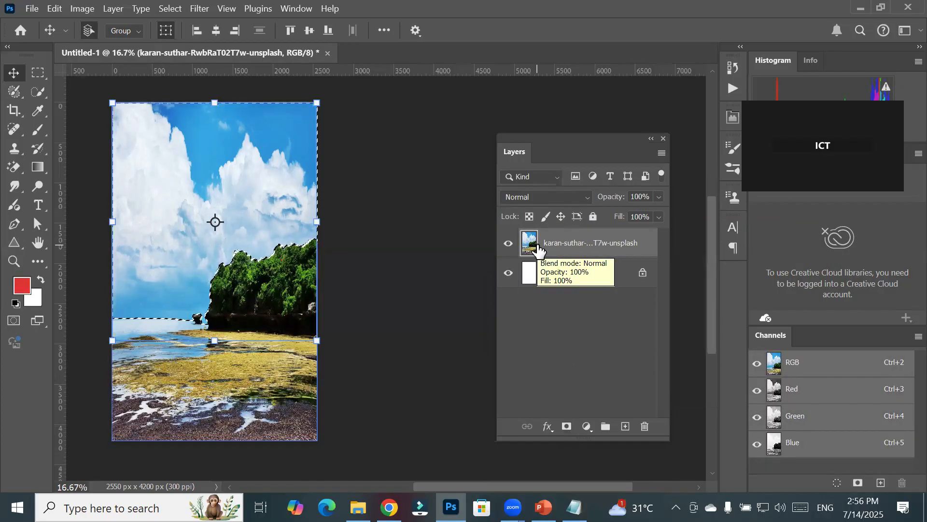
click(566, 427)
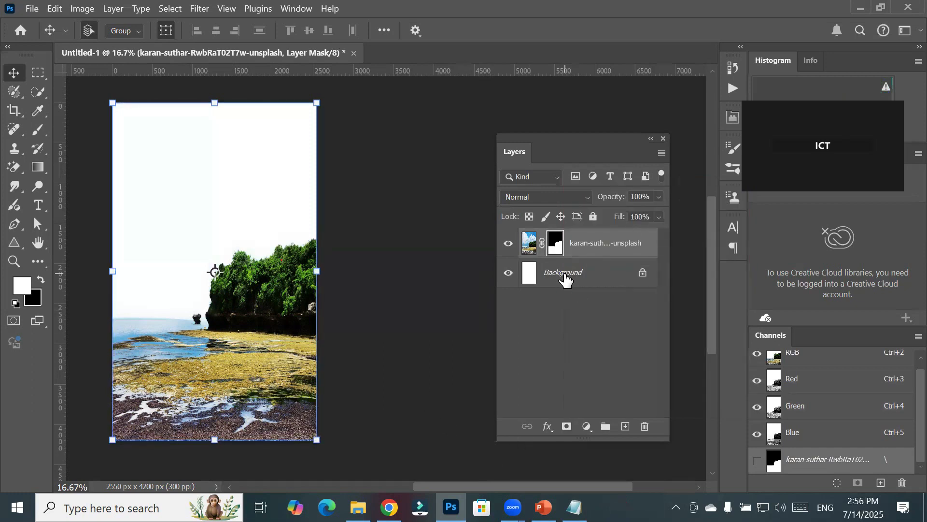
- Fill the Background layer with the red foreground color
click(566, 279)
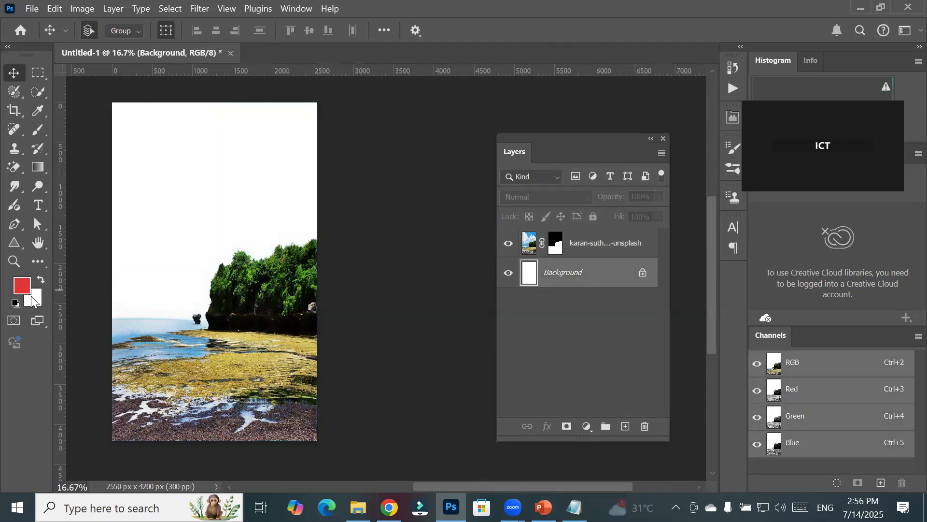
key(alt+BackSpace)
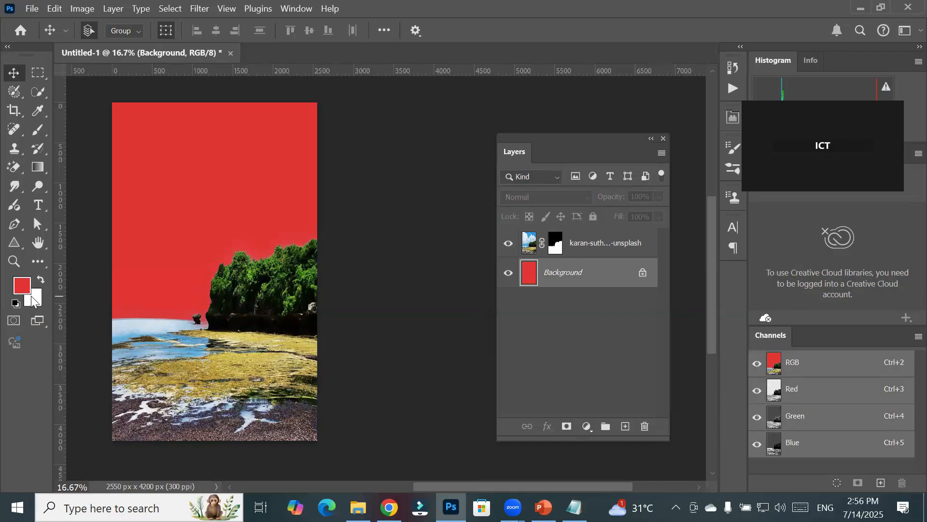
- Place the Winter Lights, Alaska image as an embedded object directly above the Background layer and stretch it up to the canvas's top edge
click(32, 8)
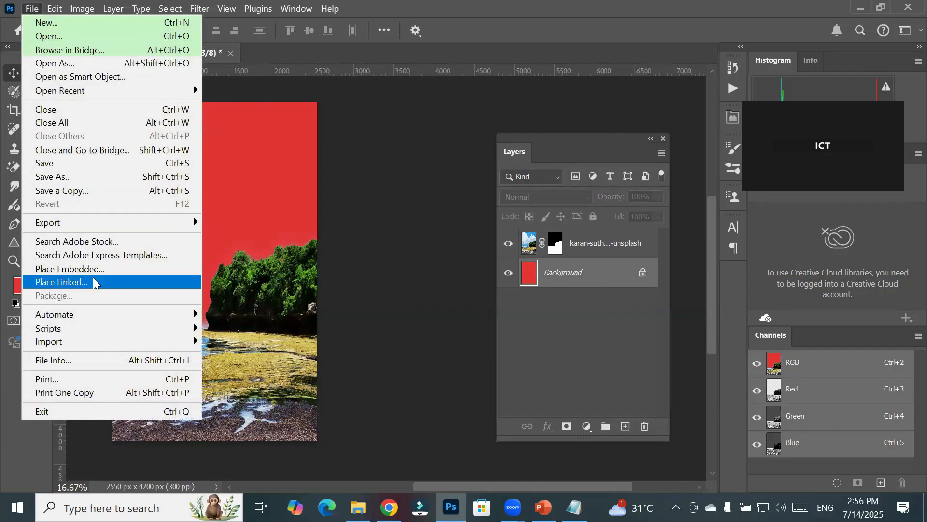
click(396, 315)
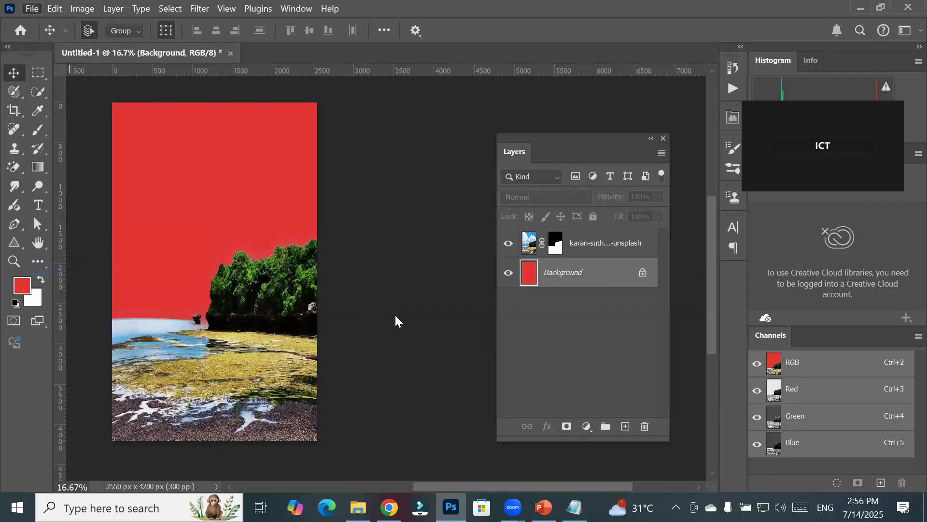
scroll(427, 274, down, 5)
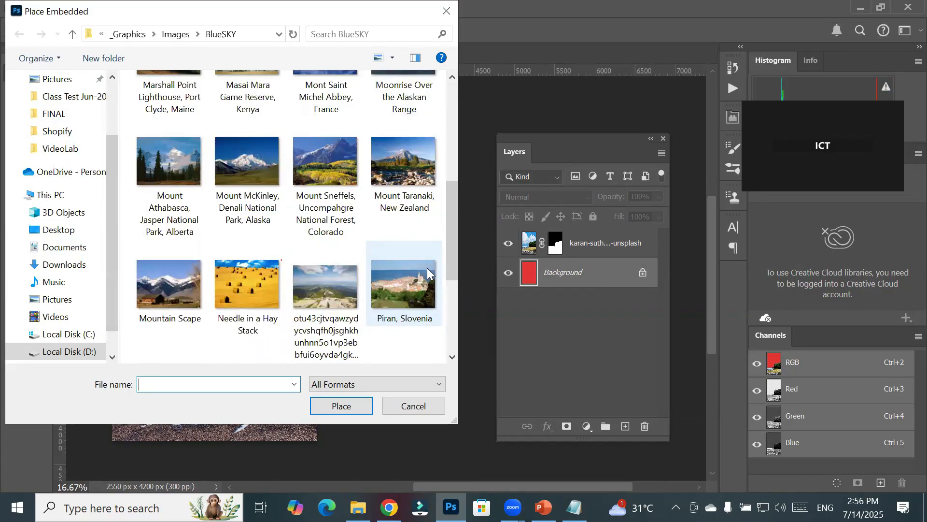
scroll(428, 273, down, 2)
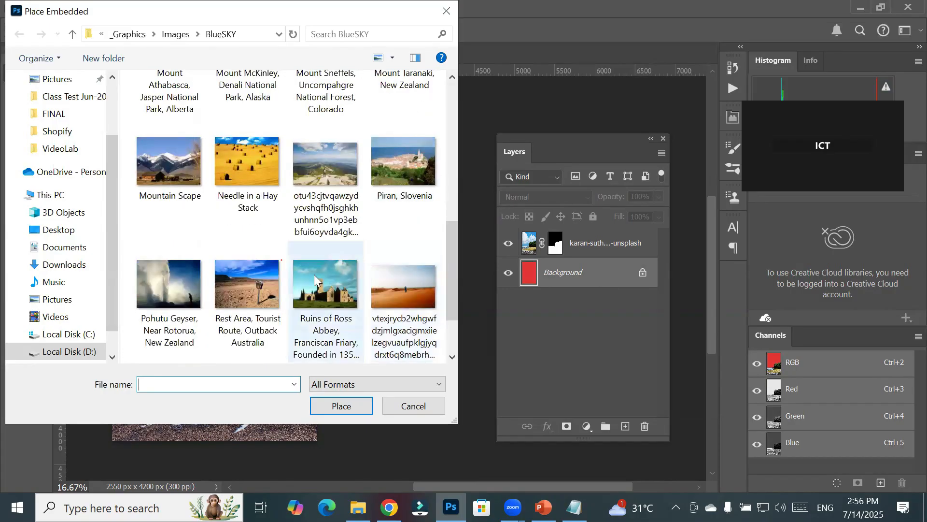
scroll(314, 274, down, 2)
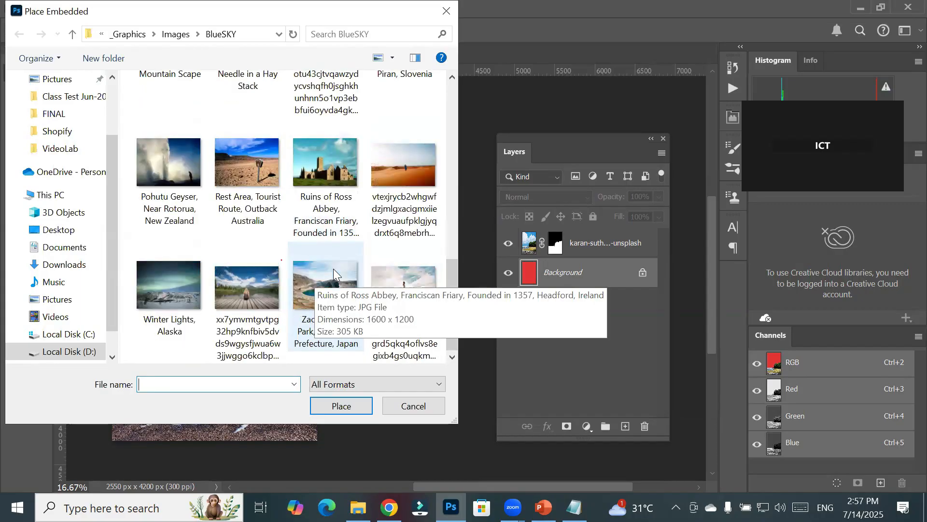
click(178, 281)
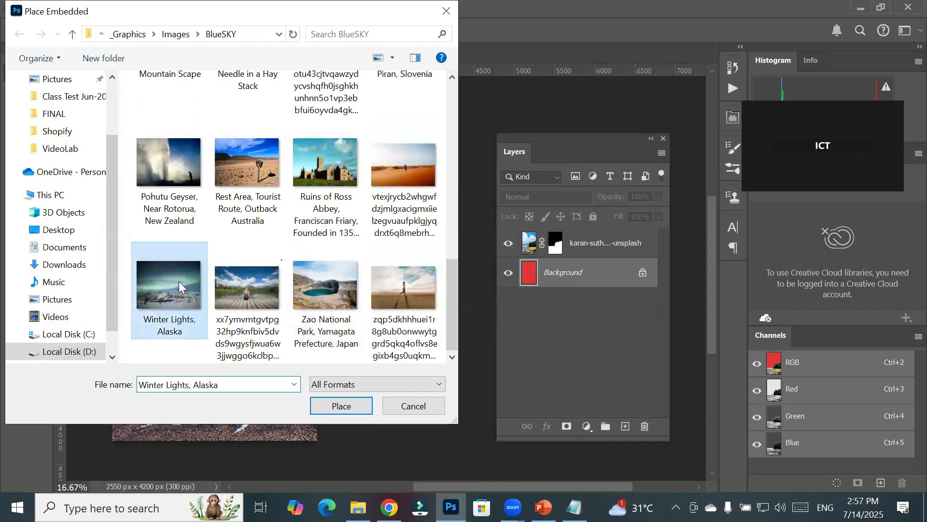
click(346, 408)
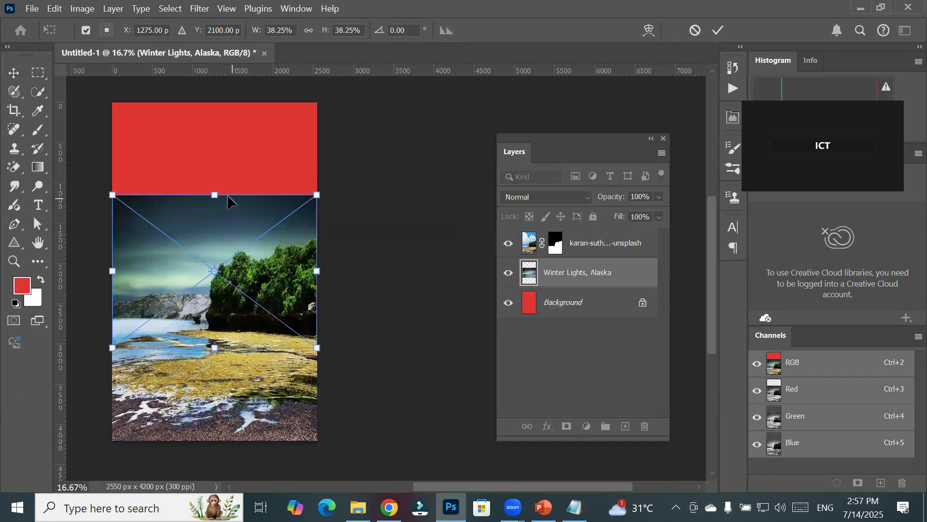
drag(215, 195, 227, 105)
click(576, 302)
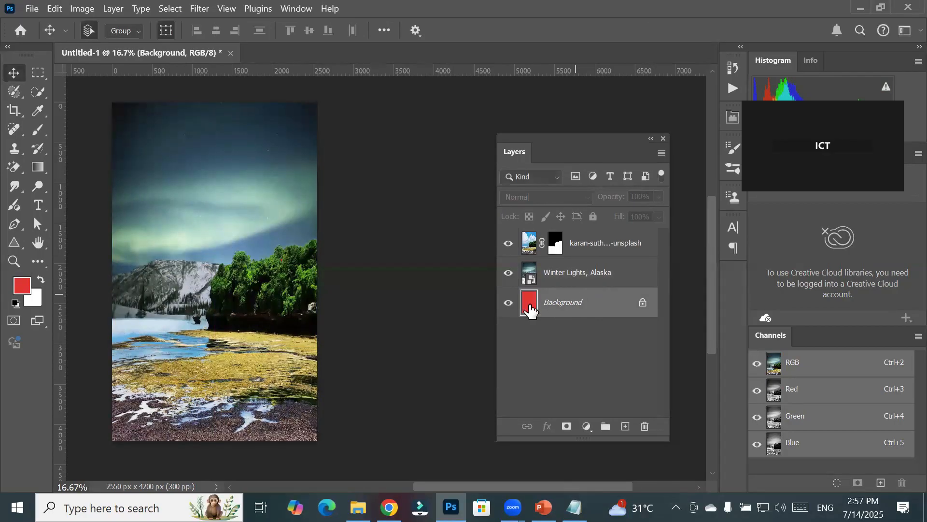
- Toggle the beach photo's layer mask off and on to compare the two skies, leaving the mask disabled
click(556, 243)
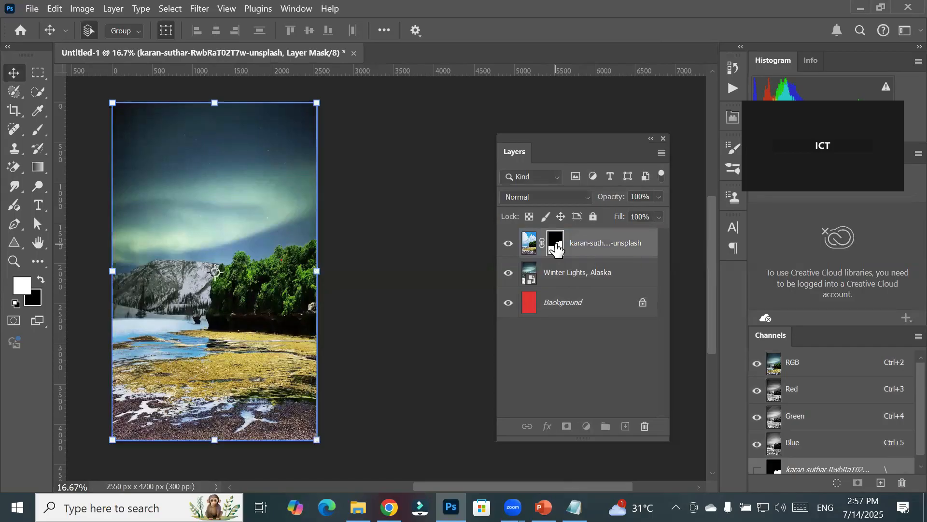
shift+click(557, 248)
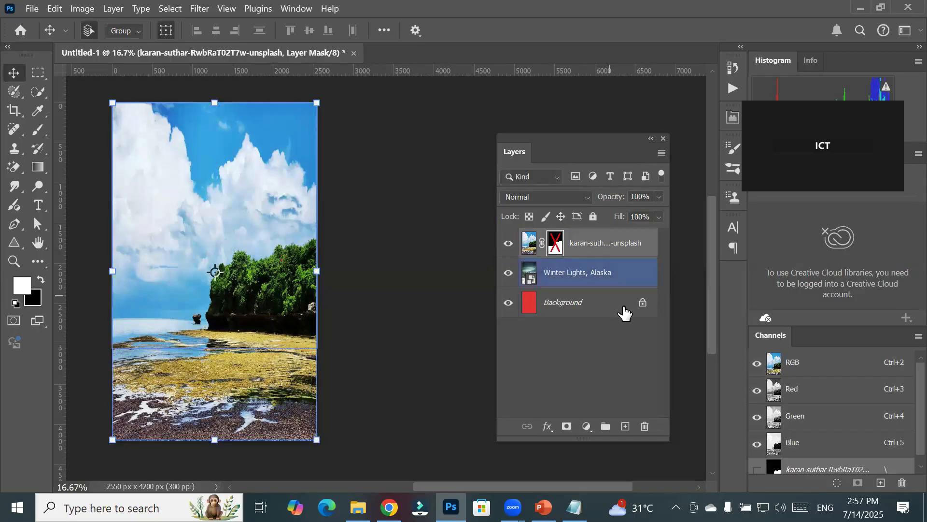
shift+click(557, 245)
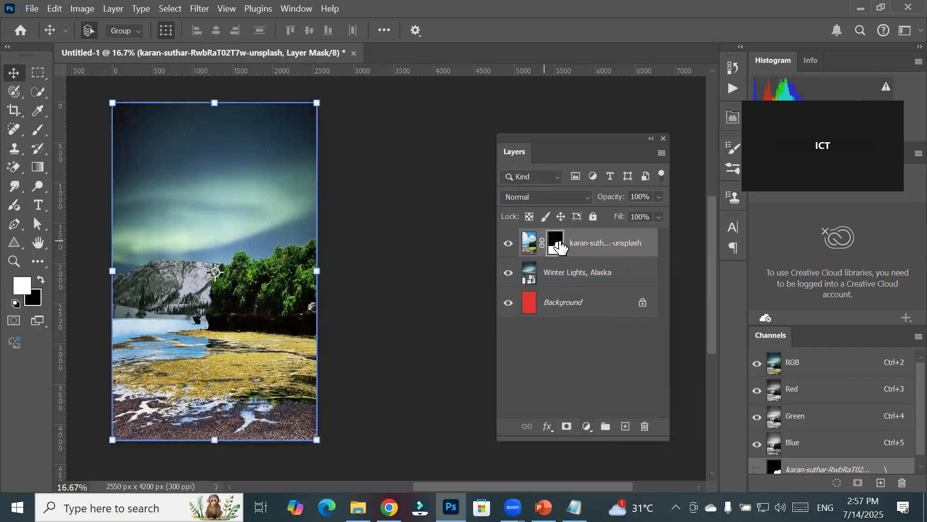
shift+click(558, 244)
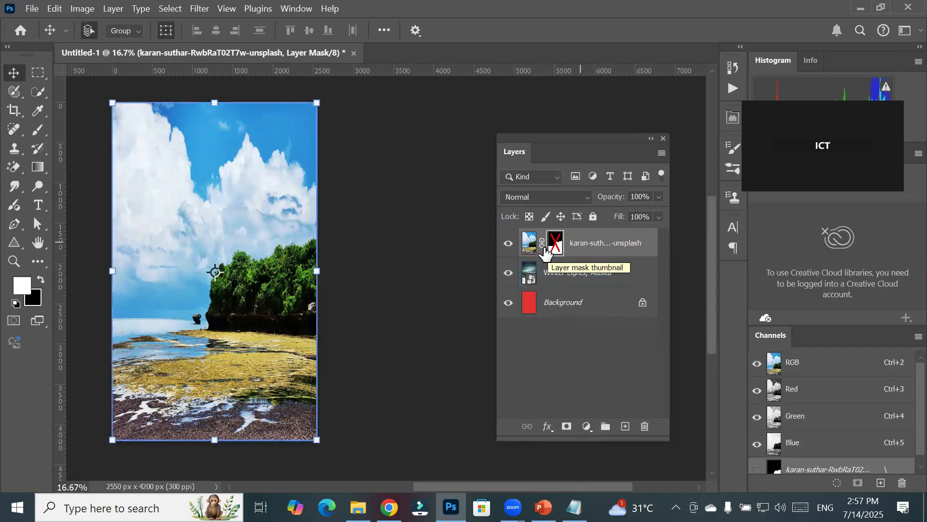
- Place the BlueSKY folder's photo of the woman sitting on a wooden pier as an embedded object and move its layer above the beach photo
click(553, 274)
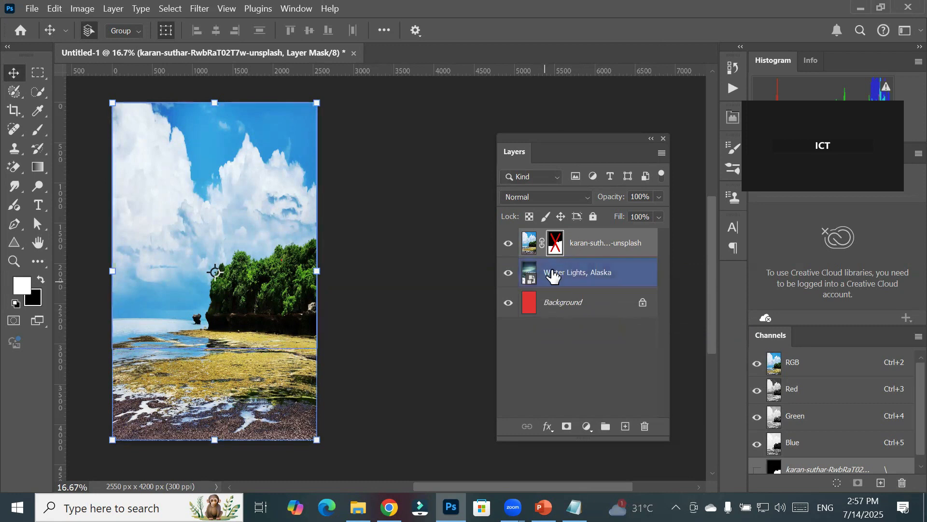
click(32, 8)
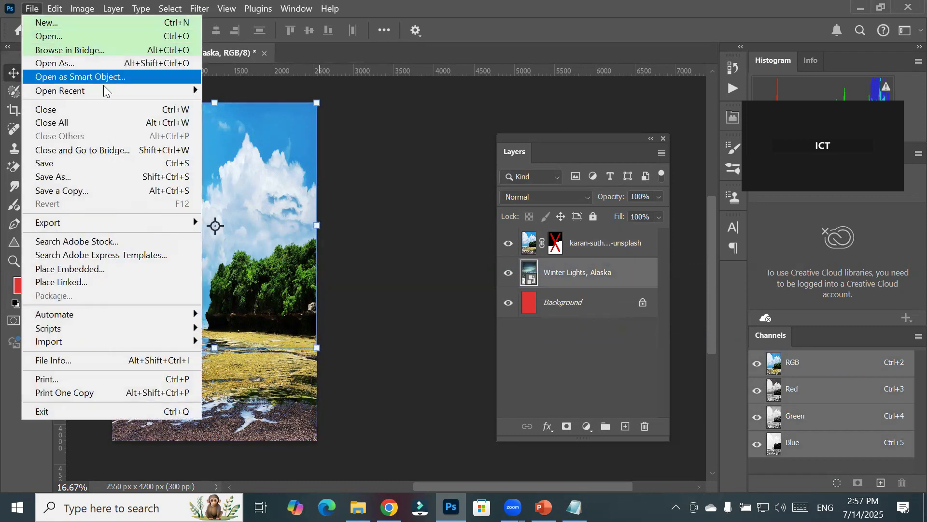
click(125, 269)
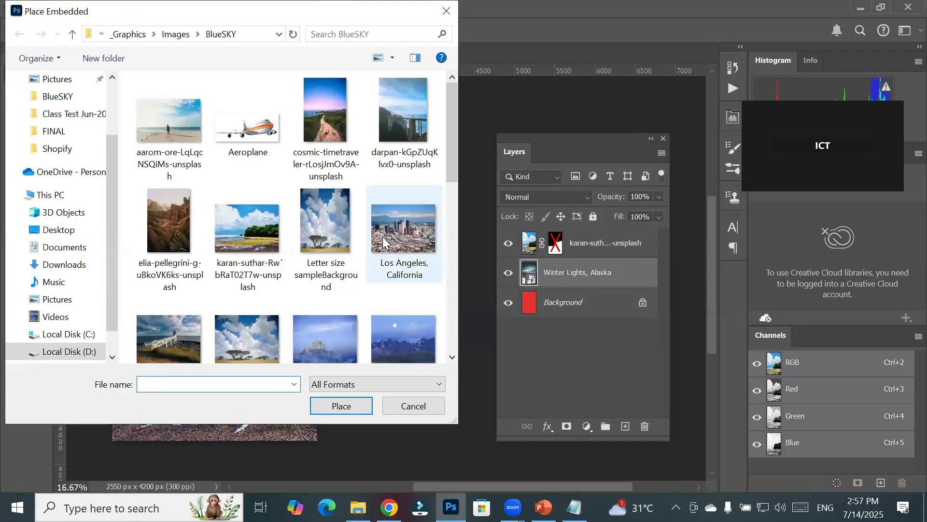
scroll(383, 237, down, 3)
scroll(373, 242, down, 5)
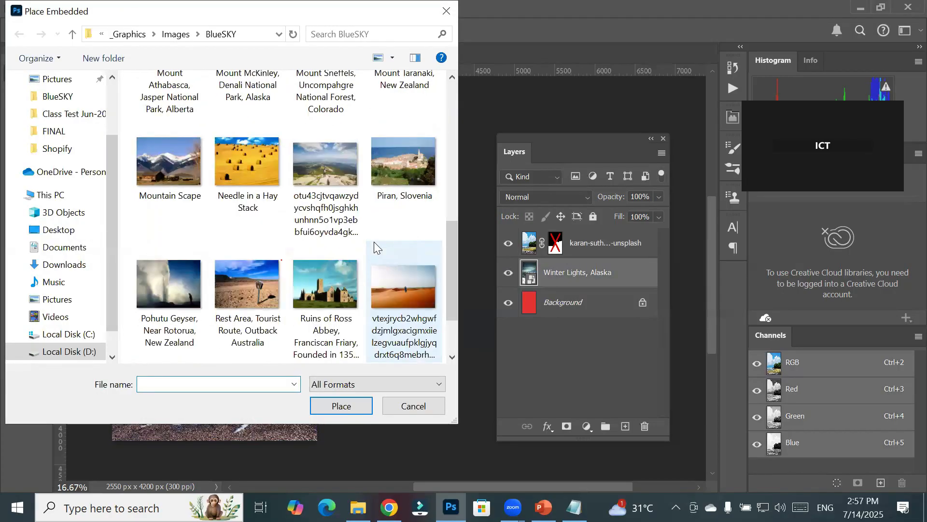
scroll(374, 242, down, 2)
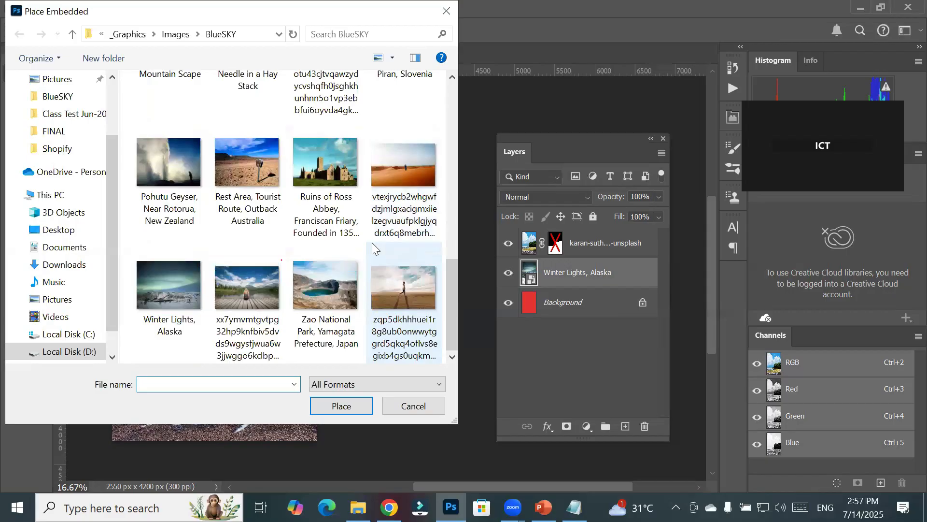
click(236, 279)
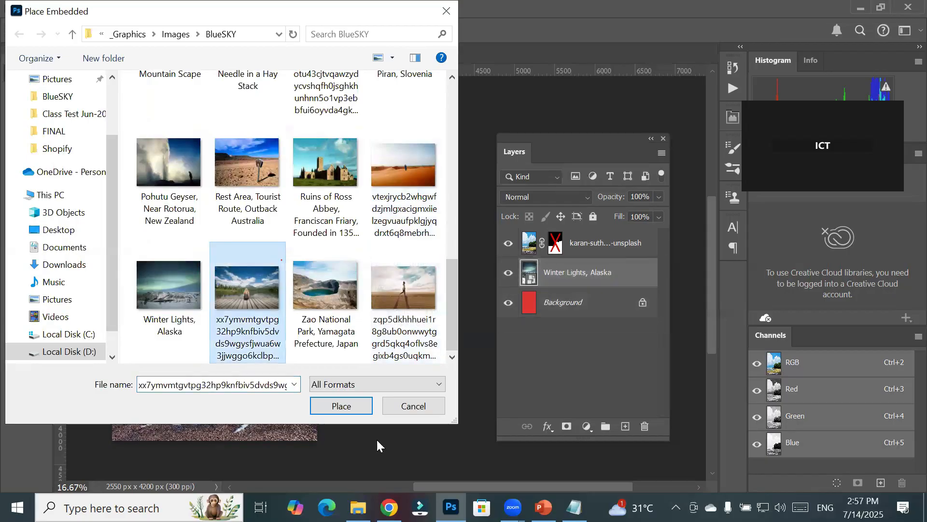
click(348, 403)
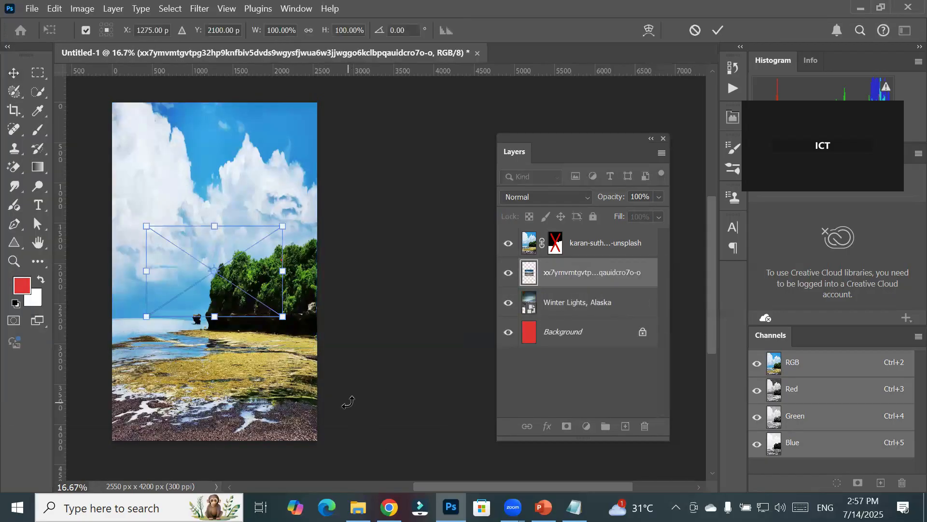
drag(588, 272, 588, 234)
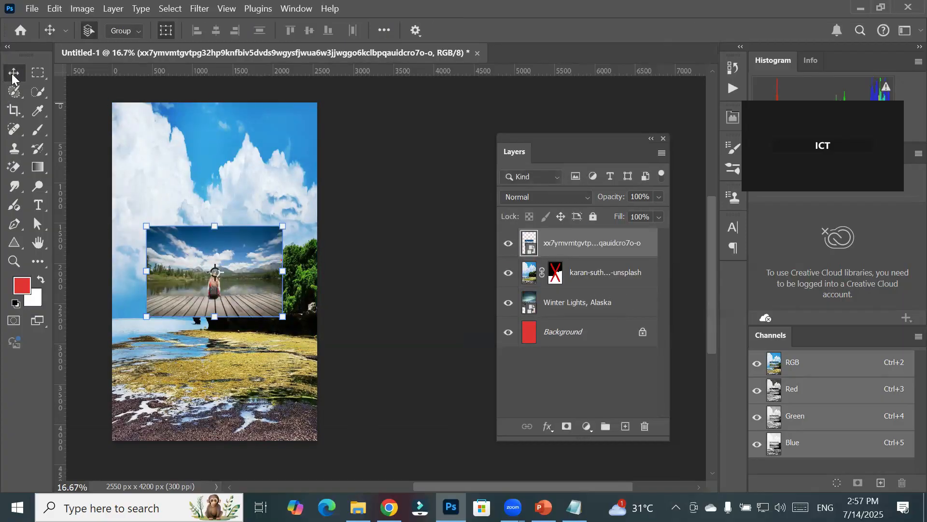
- Move the pier photo to the canvas's lower right area, stretch it to the full canvas width at 150% width, and commit the transform
drag(282, 326, 294, 363)
key(ctrl+t)
alt+scroll(268, 366, up, 3)
alt+scroll(254, 370, up, 4)
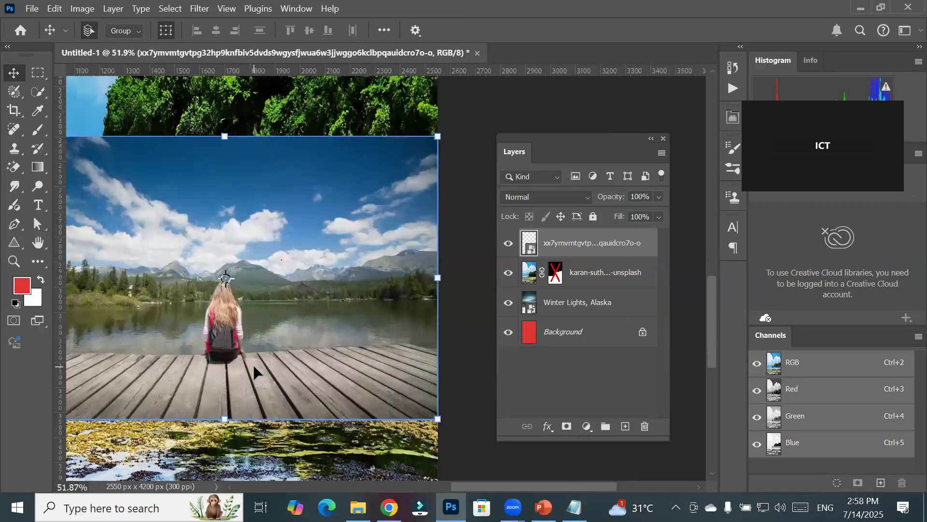
alt+scroll(253, 364, down, 4)
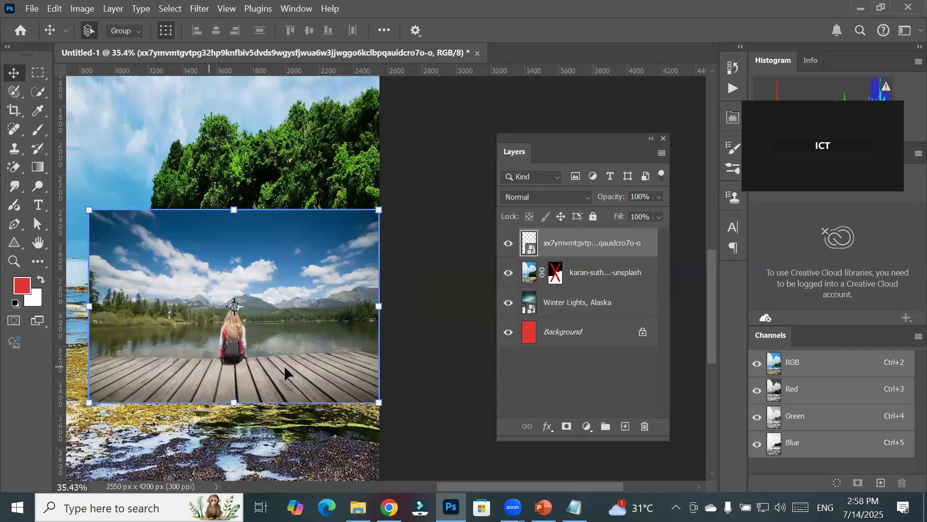
scroll(278, 326, down, 2)
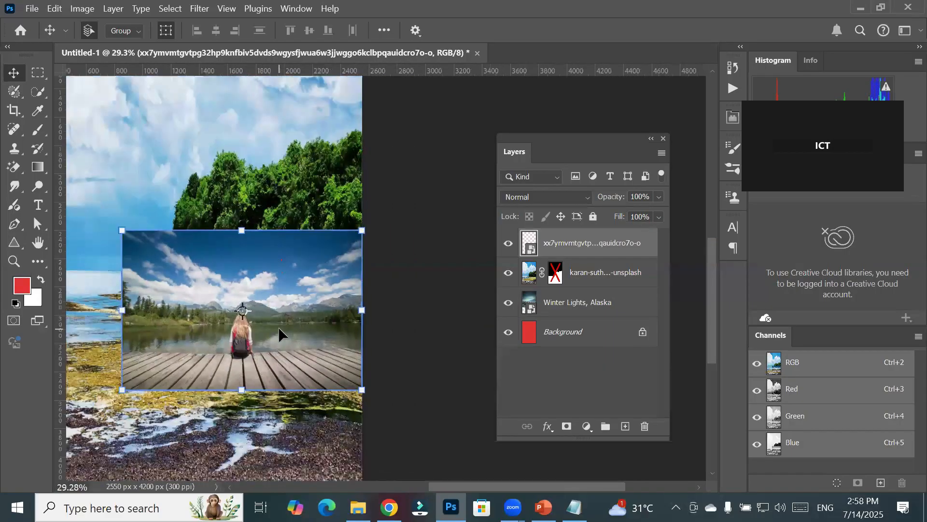
scroll(278, 326, down, 1)
drag(160, 315, 71, 317)
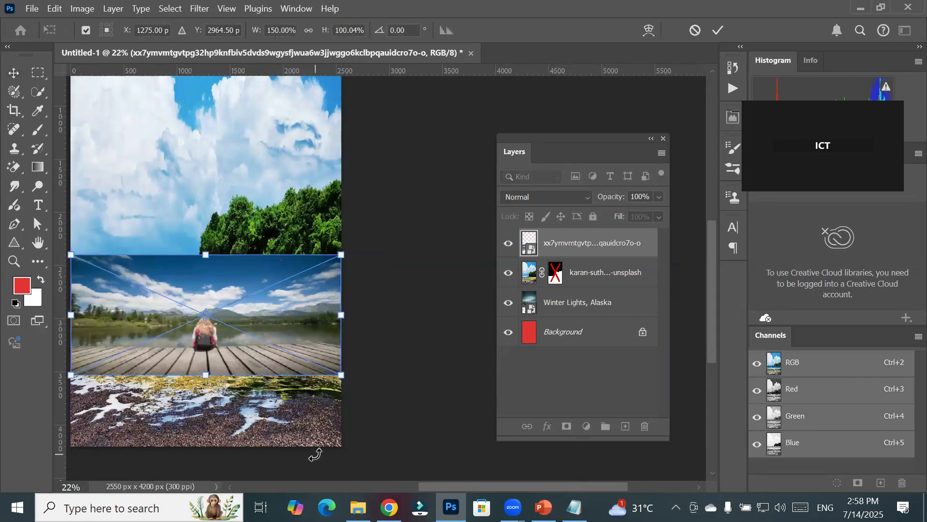
click(611, 243)
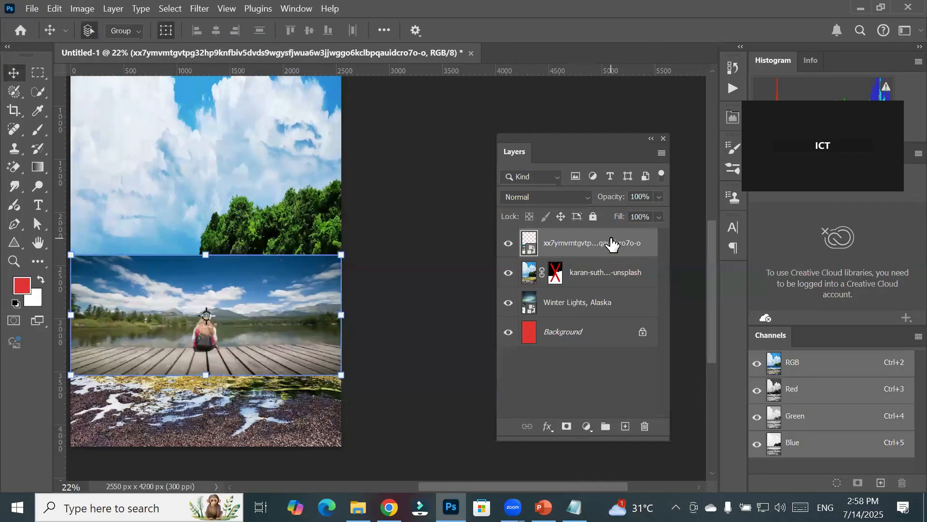
- Rasterize the pier photo's layer, then select its sky and hide that area with a layer mask
right_click(610, 239)
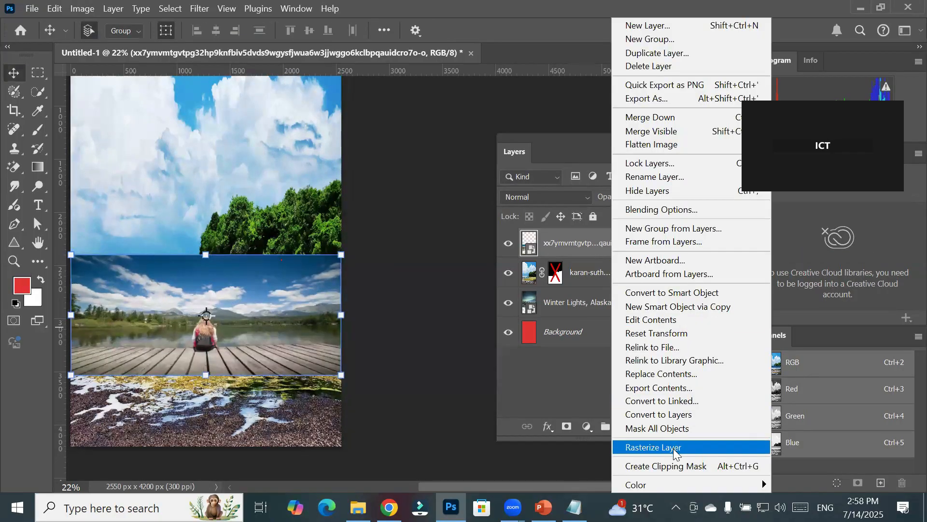
click(678, 448)
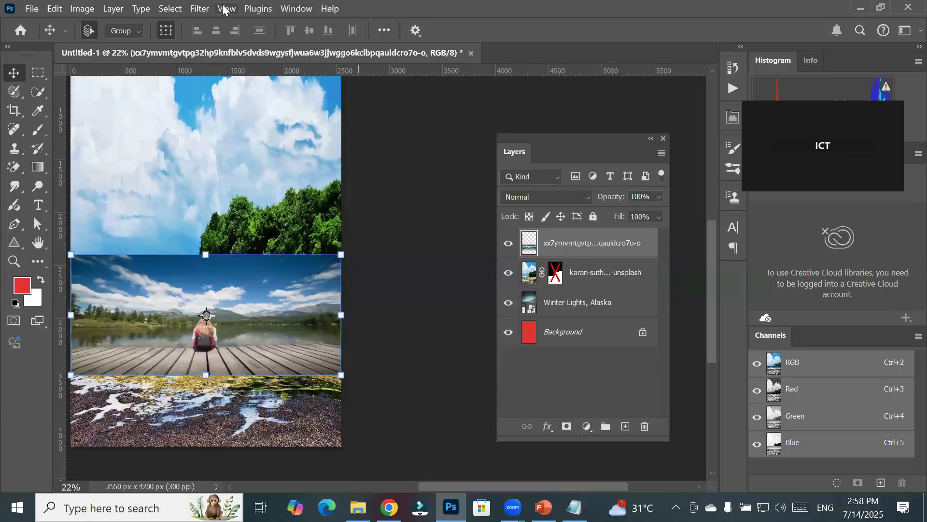
click(168, 9)
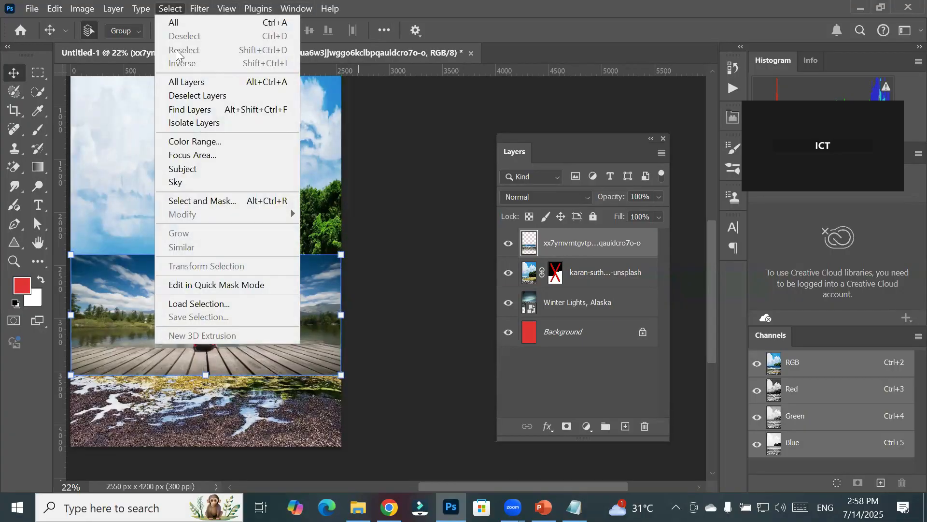
click(193, 182)
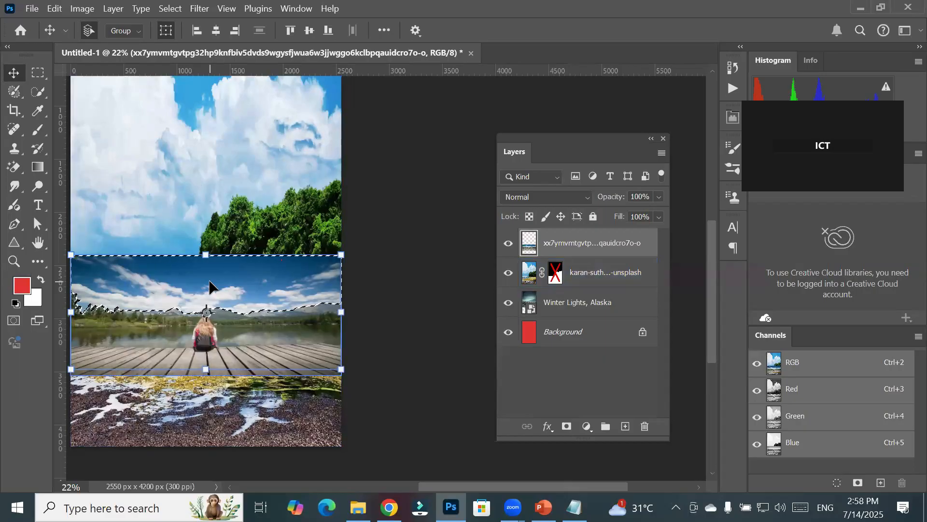
click(568, 426)
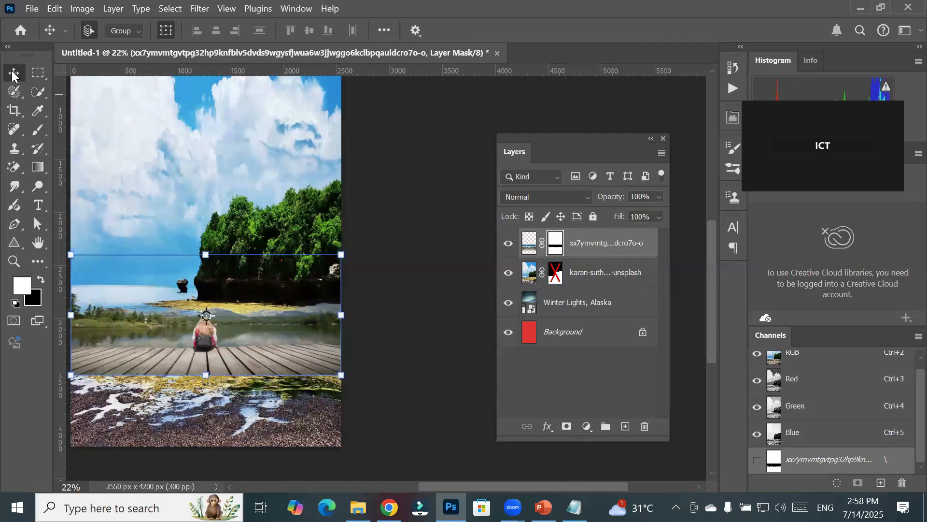
- Deselect the layers and toggle the visibility of the pier, beach and Winter Lights, Alaska layers to review the stack, leaving all visible
click(554, 331)
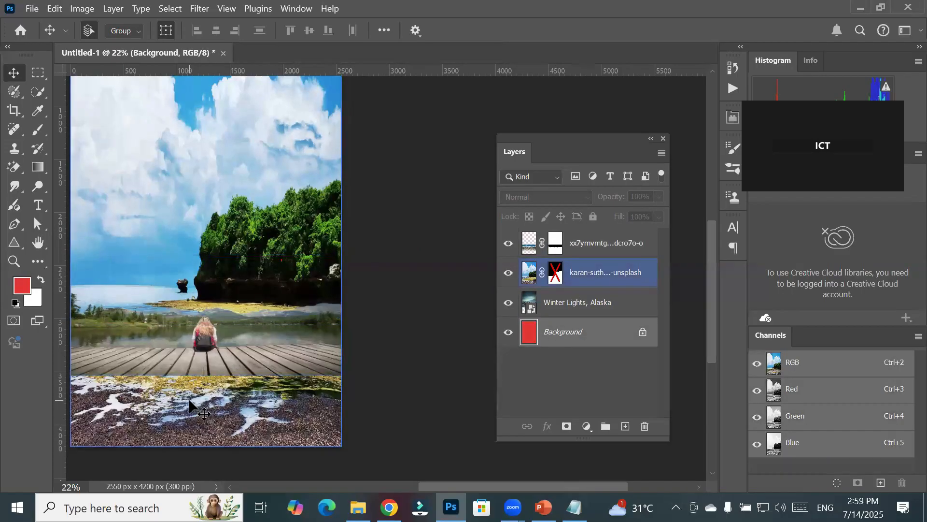
click(188, 348)
drag(189, 348, 238, 350)
click(446, 219)
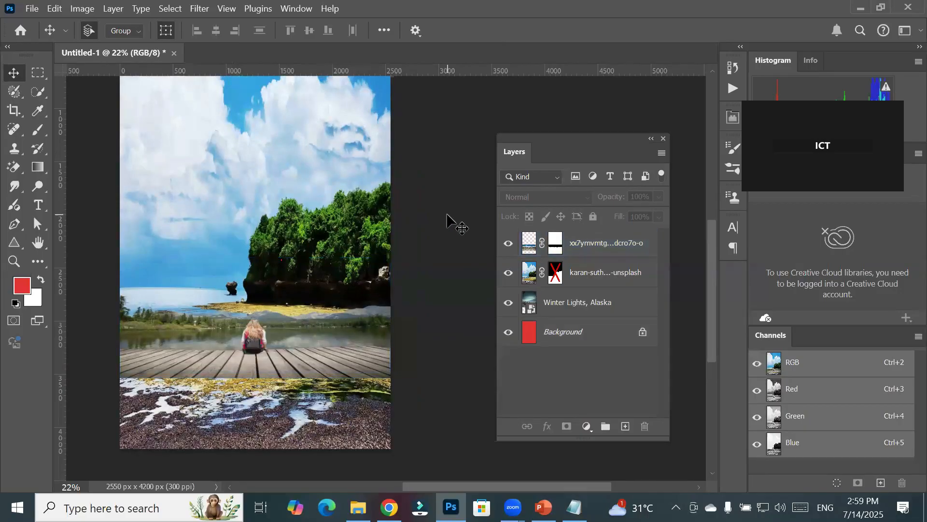
click(509, 244)
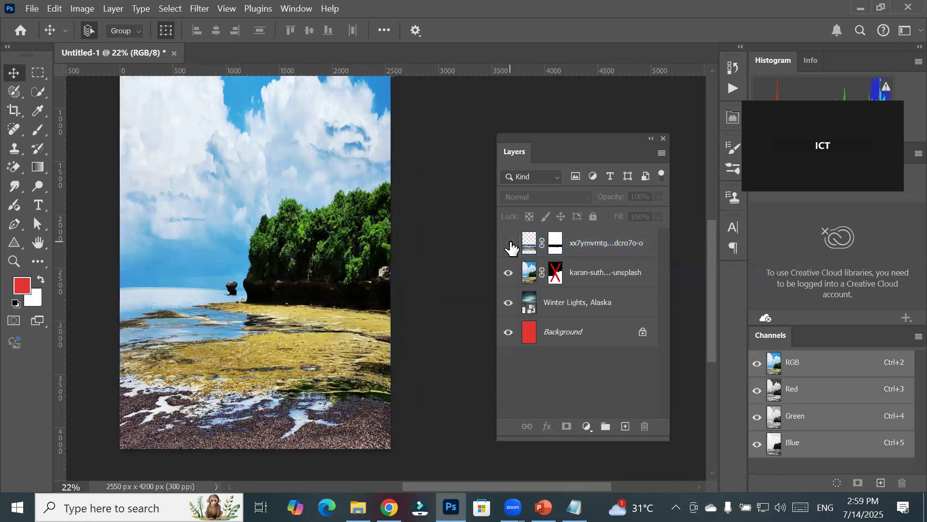
click(507, 275)
click(507, 276)
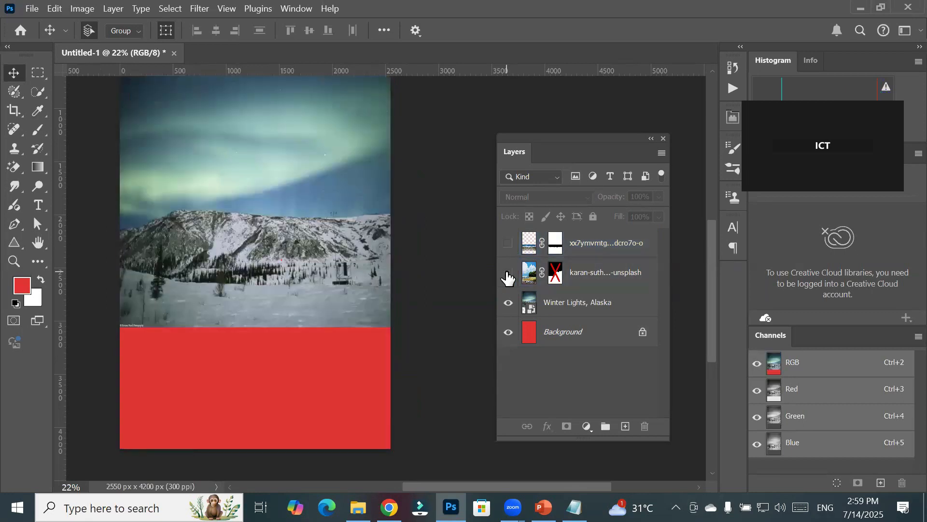
click(509, 303)
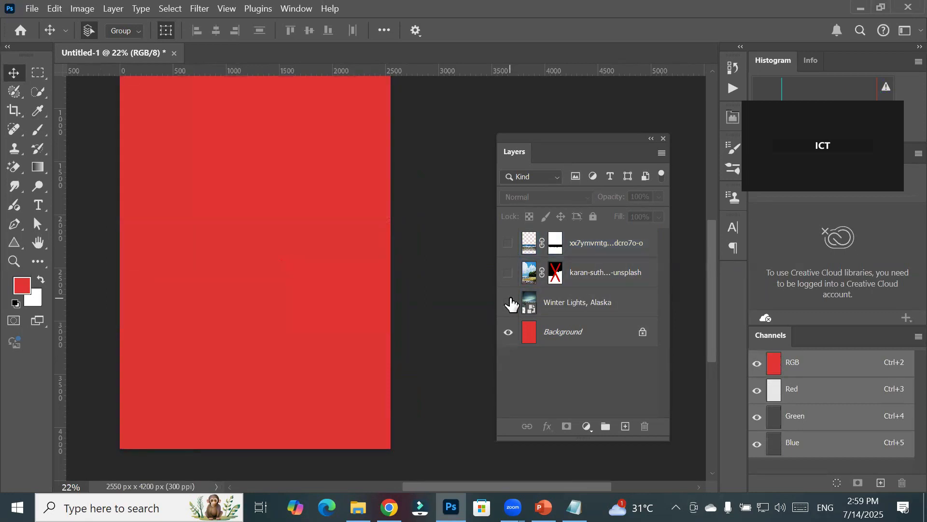
click(509, 304)
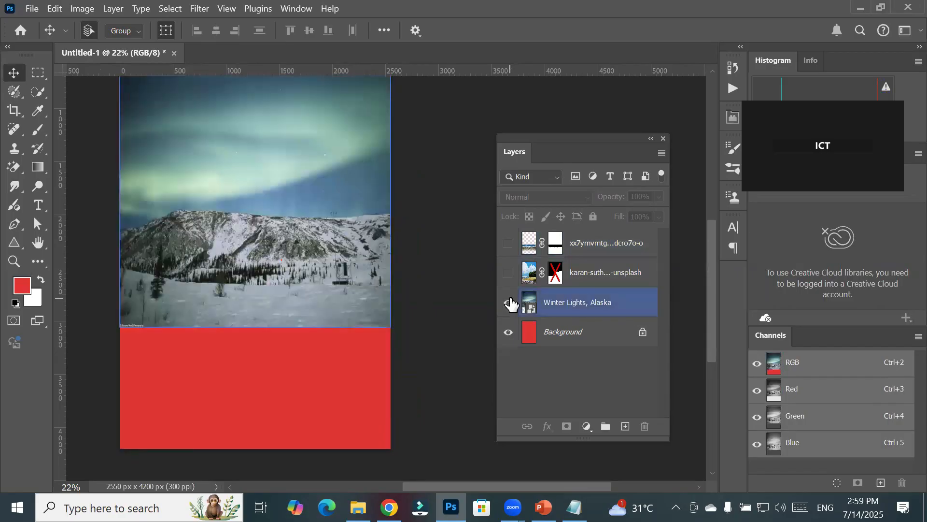
click(507, 275)
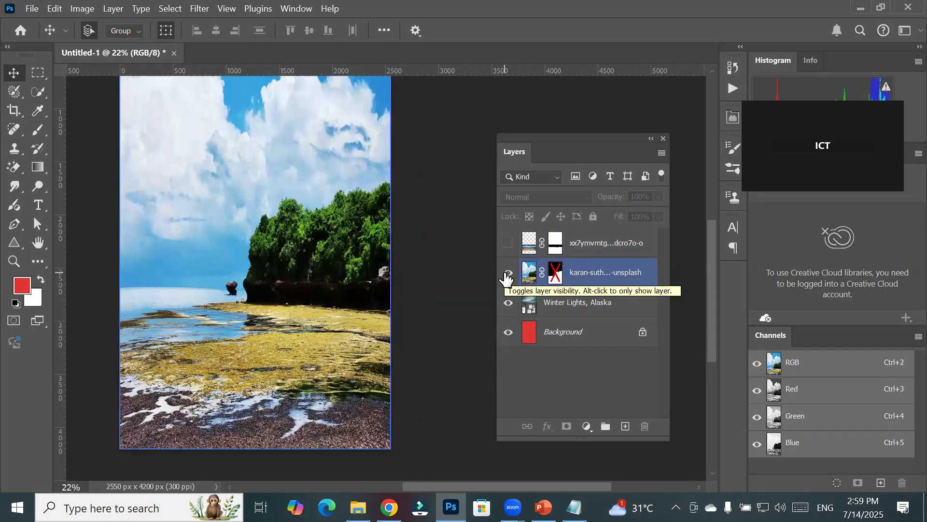
click(507, 245)
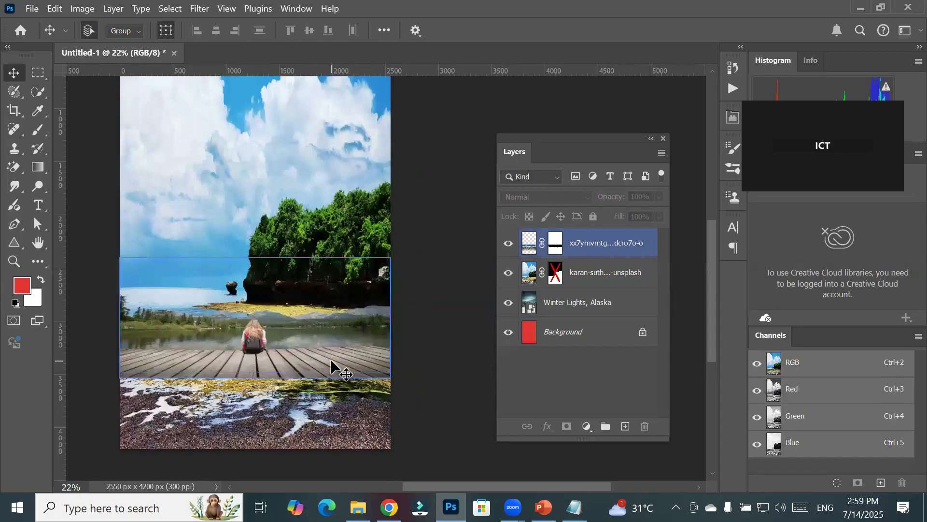
click(422, 198)
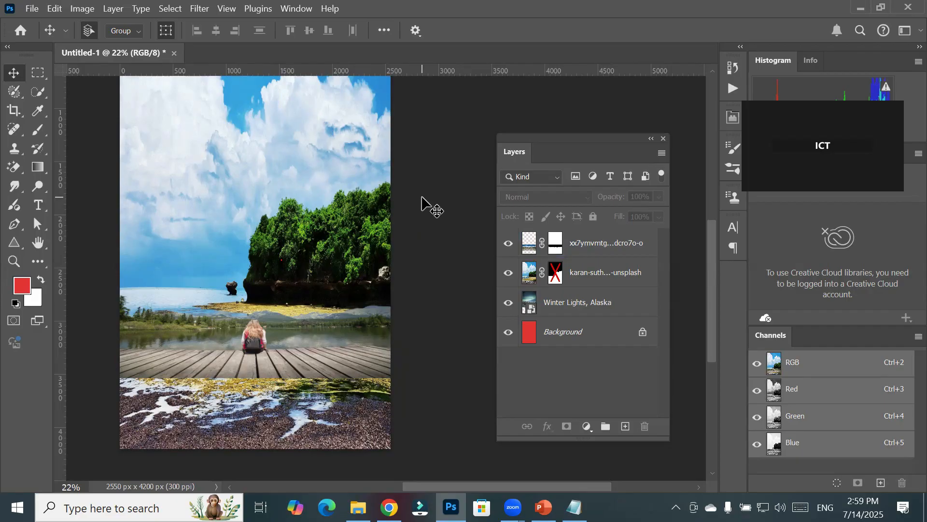
- Try brushing white on the pier photo's layer mask over the pier's right end, and undo the stroke
click(555, 245)
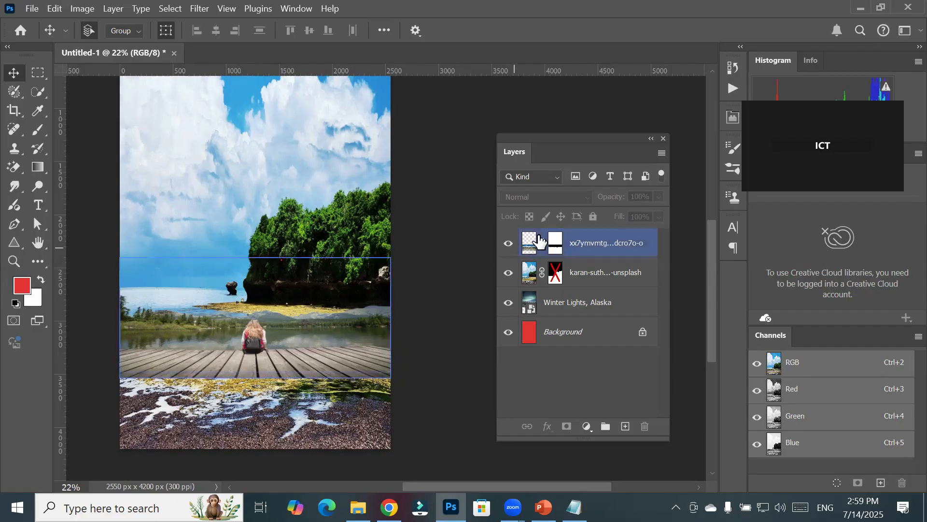
click(557, 241)
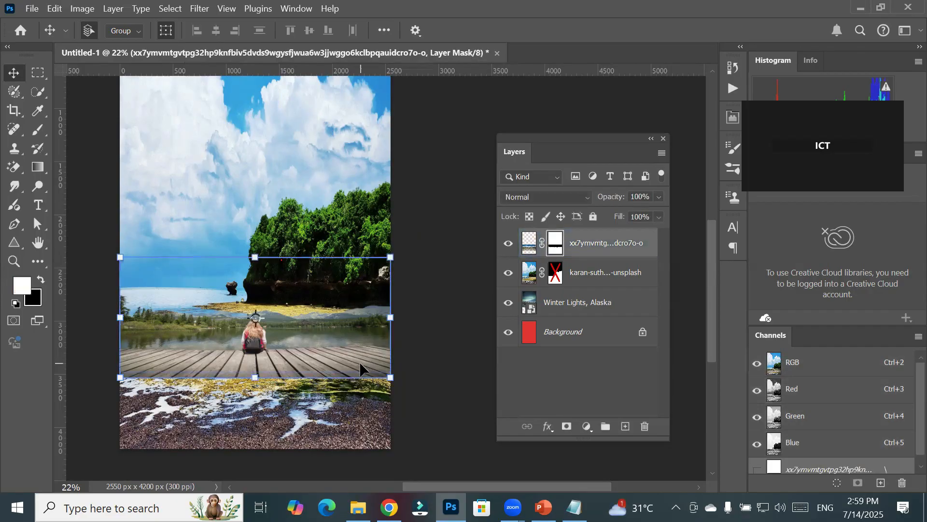
scroll(360, 361, up, 1)
scroll(296, 379, up, 1)
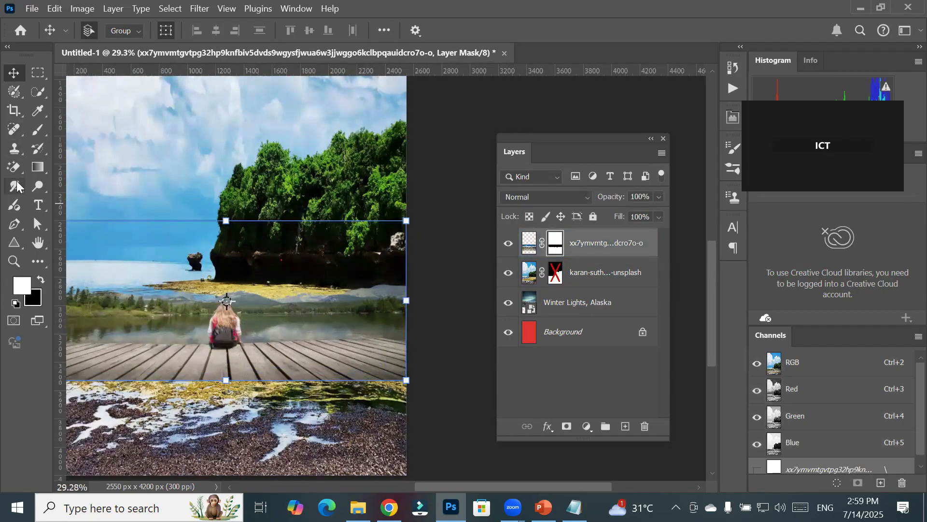
key(alt+bracketleft)
key(alt+bracketright)
click(38, 130)
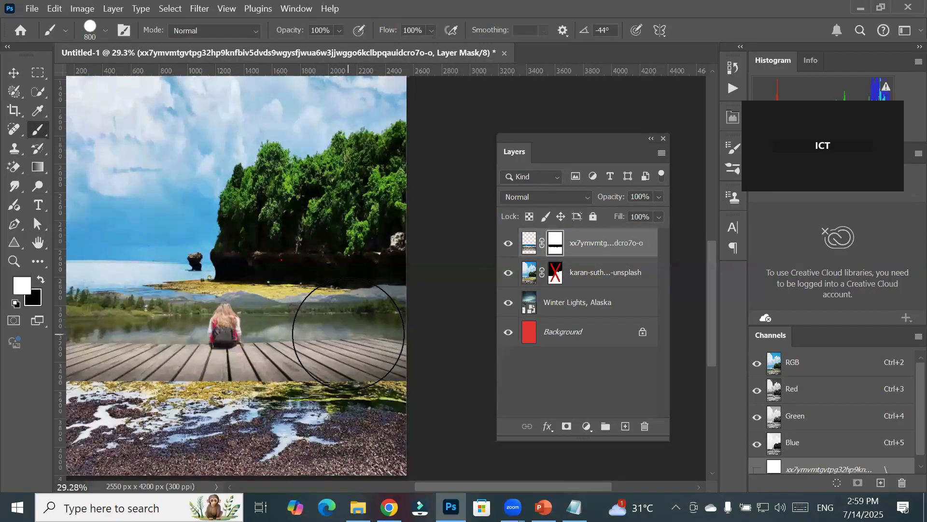
drag(363, 324, 356, 378)
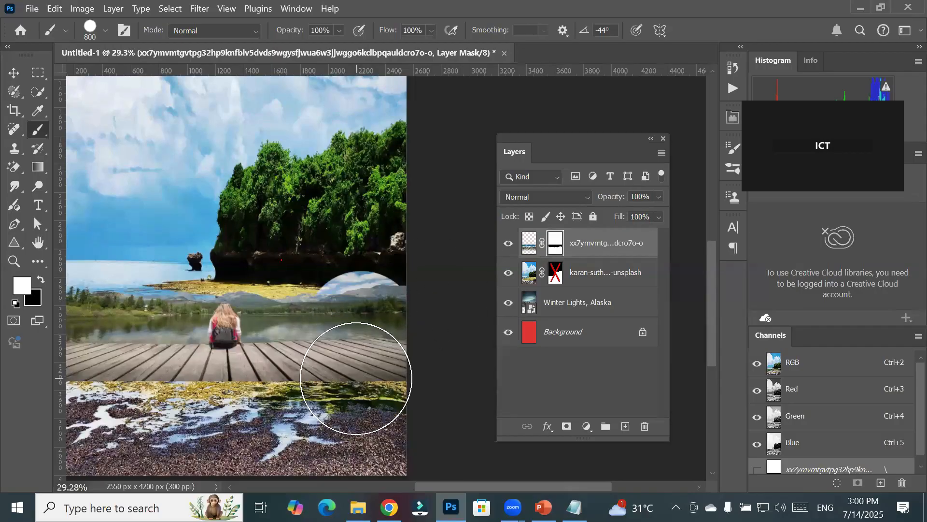
key(ctrl+z)
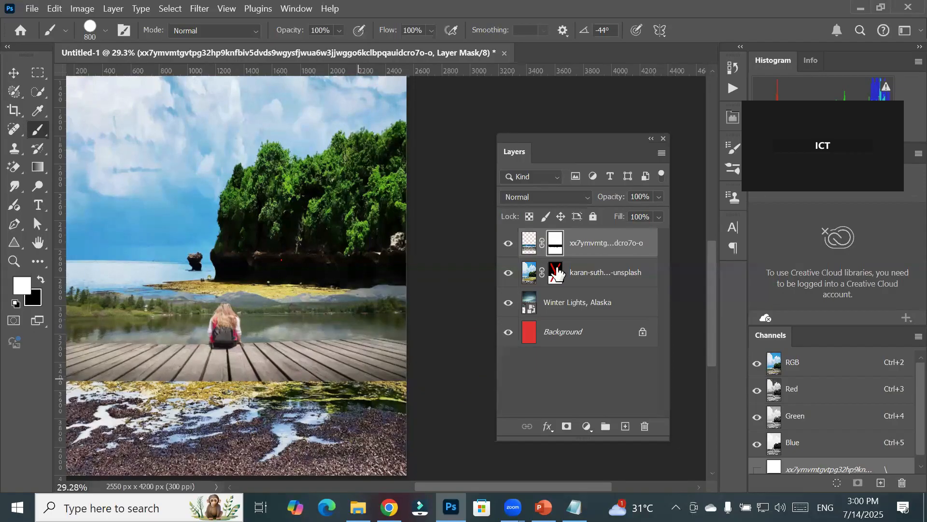
- Select the sky in the pier photo's image and brush white on its layer mask within that selection to reveal the sky
click(530, 247)
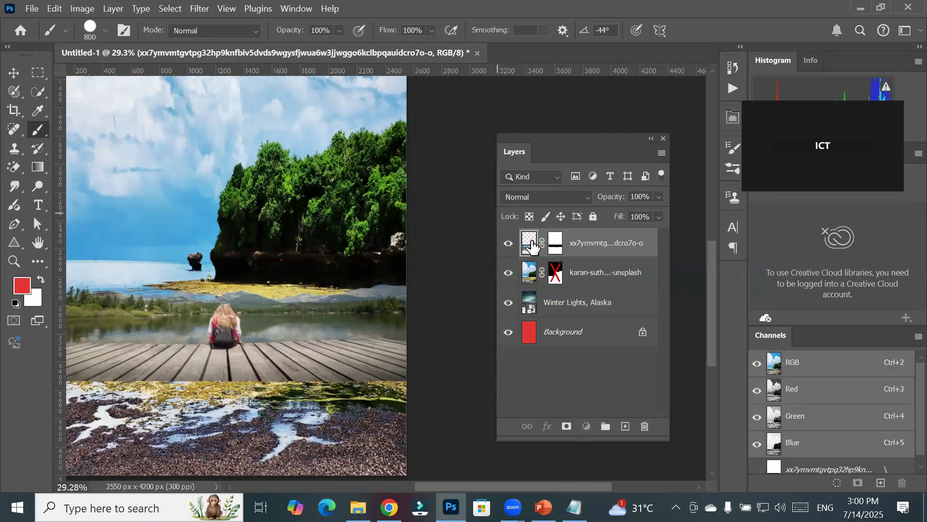
click(164, 9)
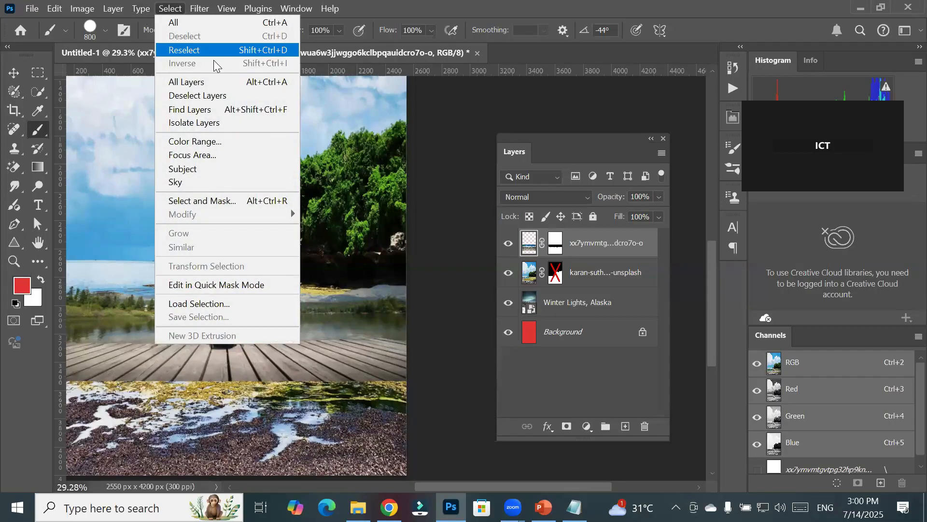
click(219, 183)
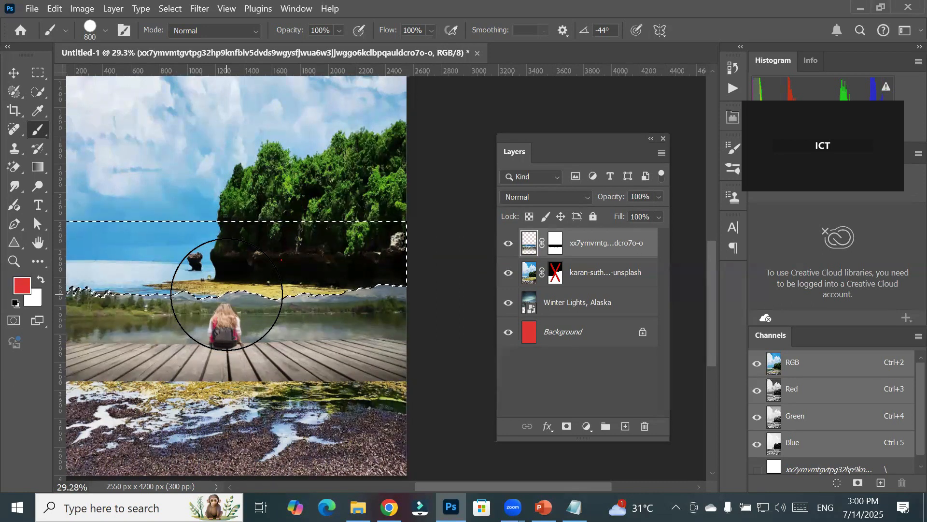
click(556, 250)
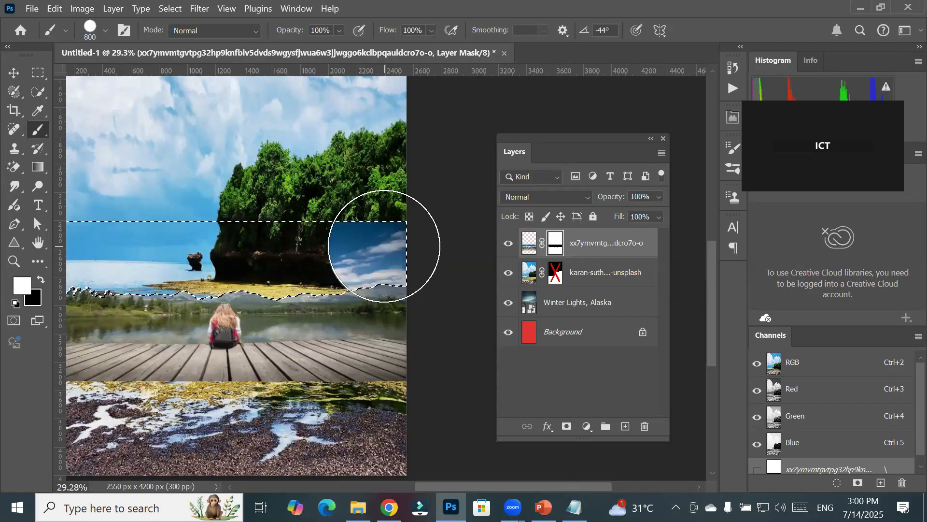
drag(208, 257, 94, 258)
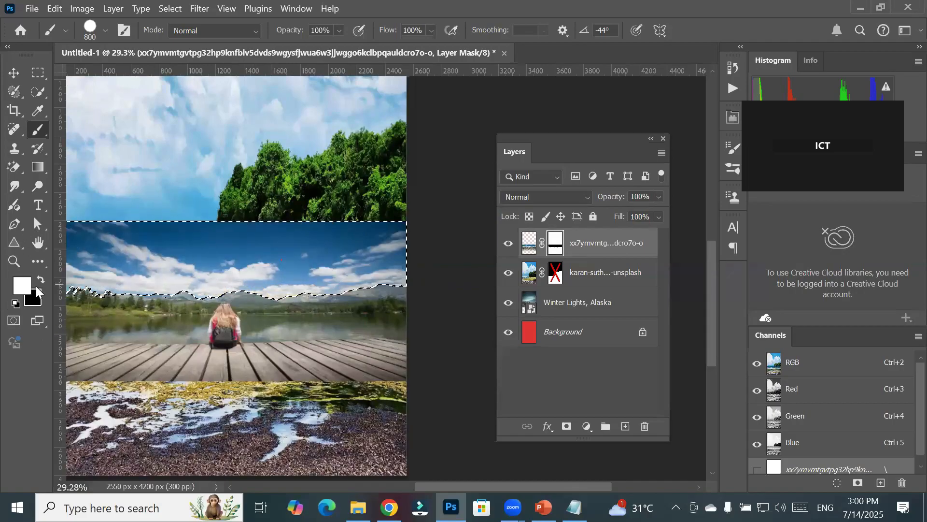
- Switch the foreground to black and brush across the selected sky on the pier photo's layer mask to hide it again
click(42, 279)
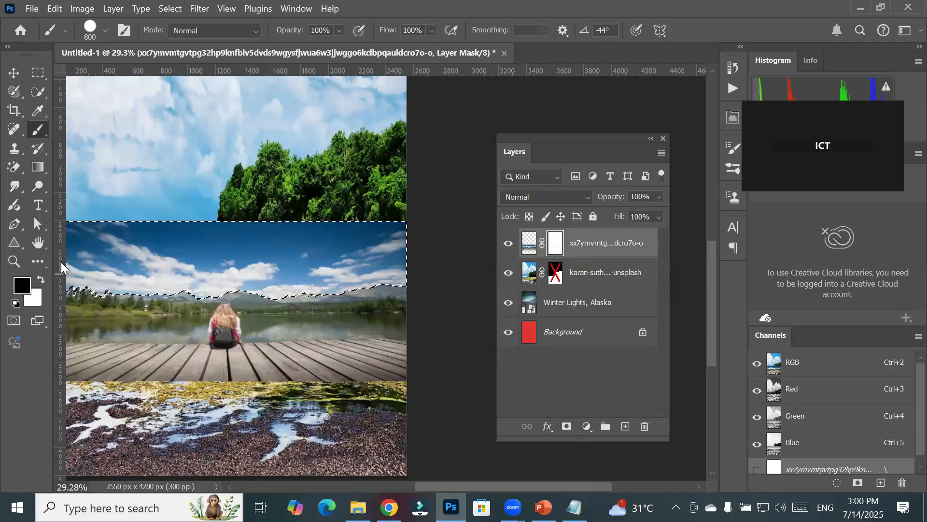
click(78, 258)
drag(313, 260, 464, 261)
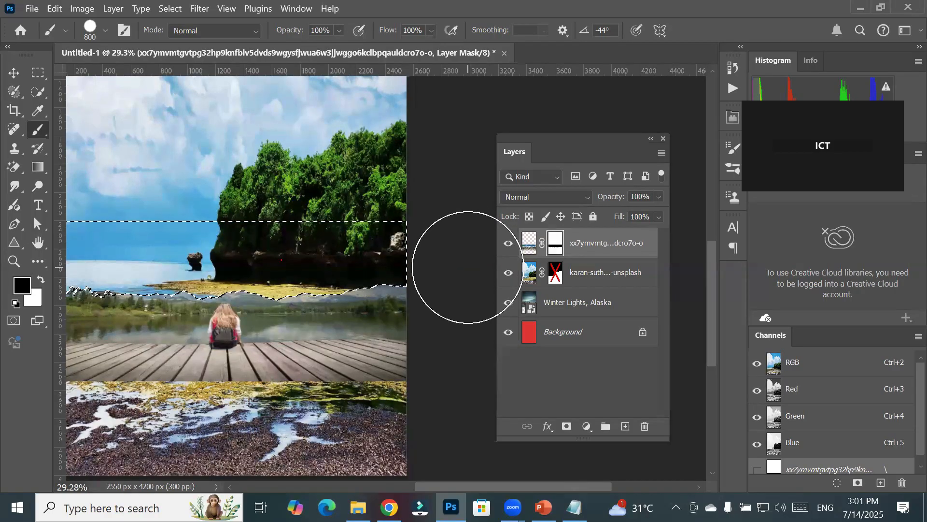
- Target the pier photo's image instead of its mask, invert the sky selection, and brush red over the area below the sky
click(529, 245)
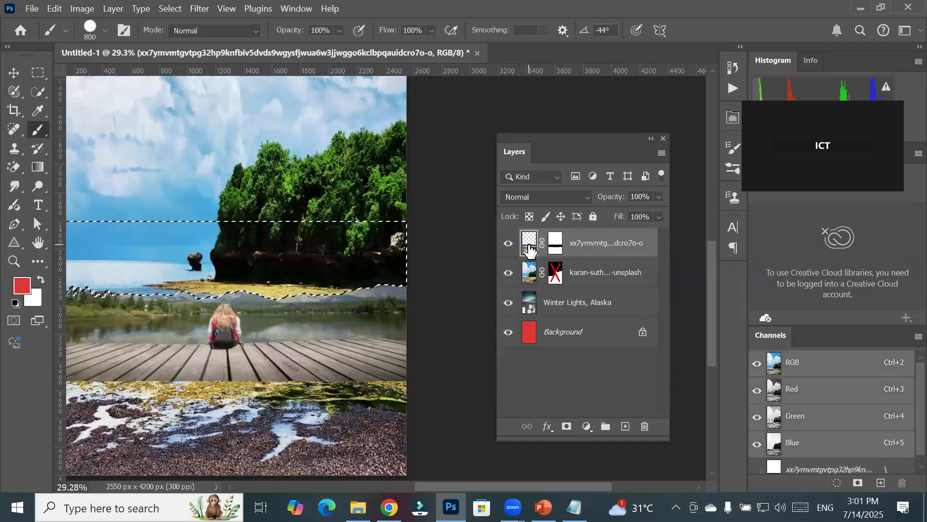
click(171, 9)
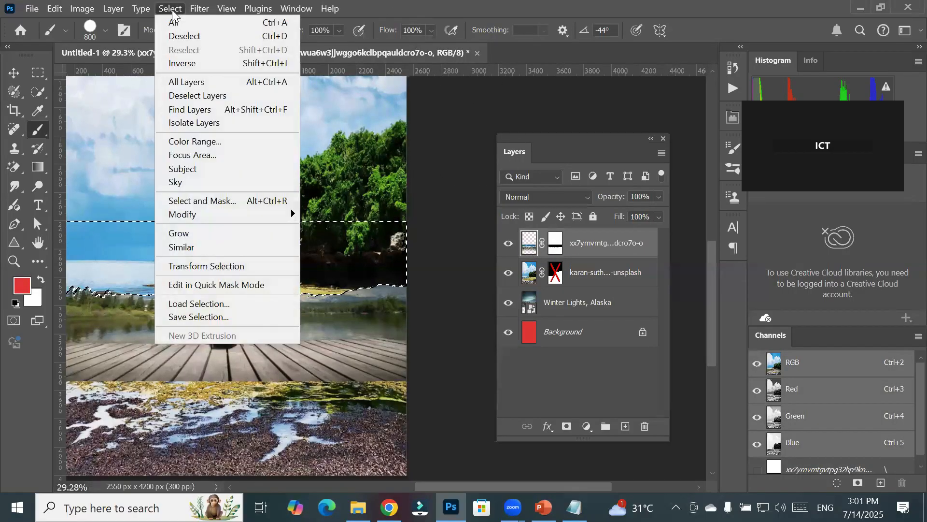
click(187, 64)
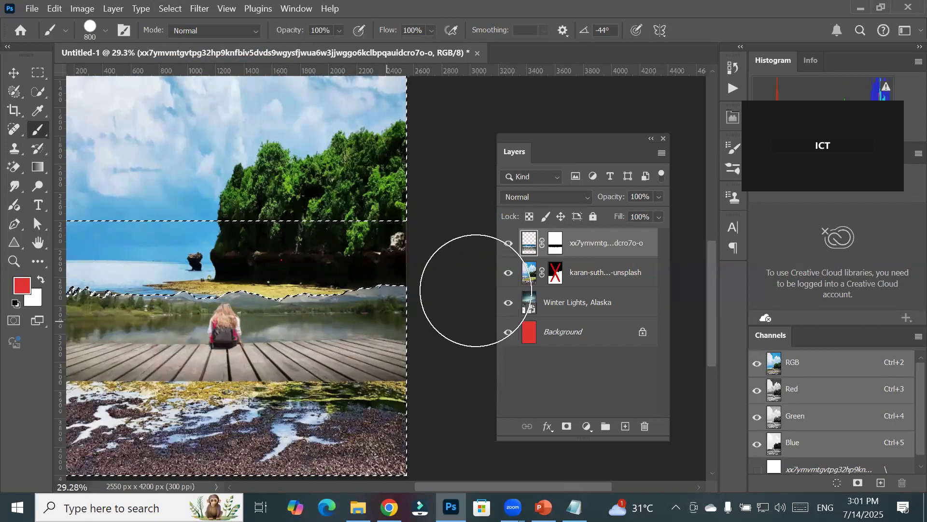
click(372, 337)
mouse_move(372, 336)
mouse_down()
mouse_move(321, 340)
mouse_move(293, 383)
mouse_move(238, 404)
mouse_move(132, 394)
mouse_move(97, 352)
mouse_move(124, 300)
mouse_move(136, 352)
mouse_move(155, 375)
mouse_move(269, 406)
mouse_move(385, 335)
mouse_move(368, 425)
mouse_move(226, 427)
mouse_up()
mouse_move(83, 432)
mouse_down()
mouse_move(180, 443)
mouse_move(397, 440)
mouse_move(131, 447)
mouse_move(233, 417)
mouse_move(446, 397)
mouse_up()
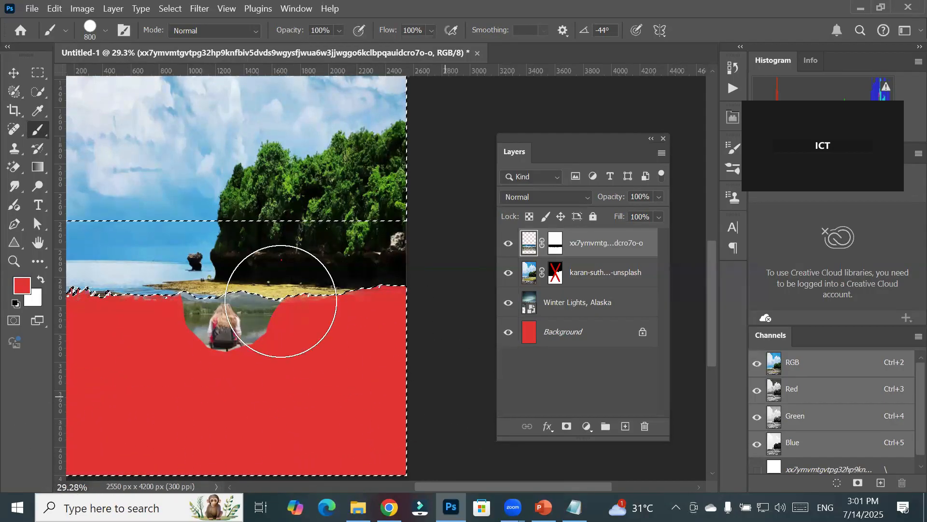
- Reset the foreground colour to black and brush over the red area of the pier photo's image
click(41, 279)
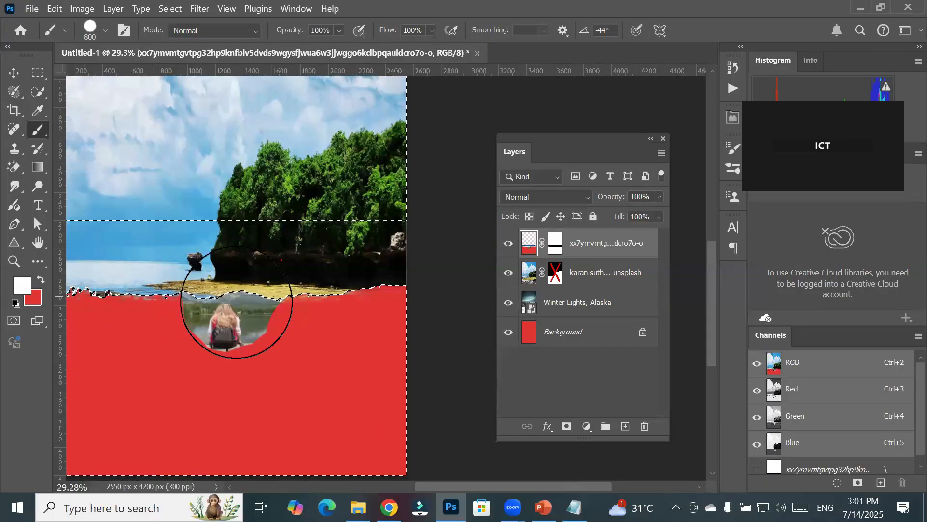
click(16, 304)
mouse_move(331, 290)
mouse_down()
mouse_move(362, 369)
mouse_move(353, 435)
mouse_move(290, 362)
mouse_move(273, 437)
mouse_move(60, 434)
mouse_move(57, 265)
mouse_move(97, 348)
mouse_move(103, 290)
mouse_move(164, 319)
mouse_move(269, 324)
mouse_move(244, 333)
mouse_up()
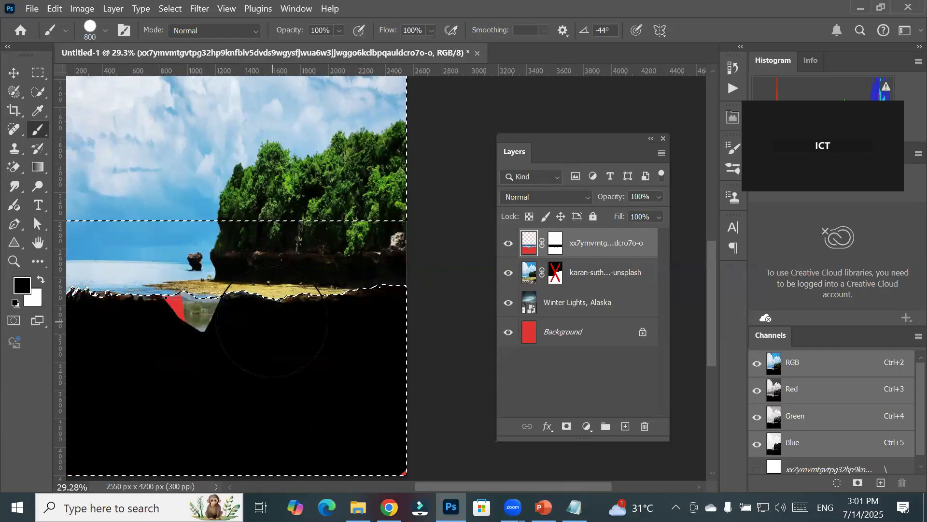
- Close all open documents without saving the changes to Untitled-1
click(32, 10)
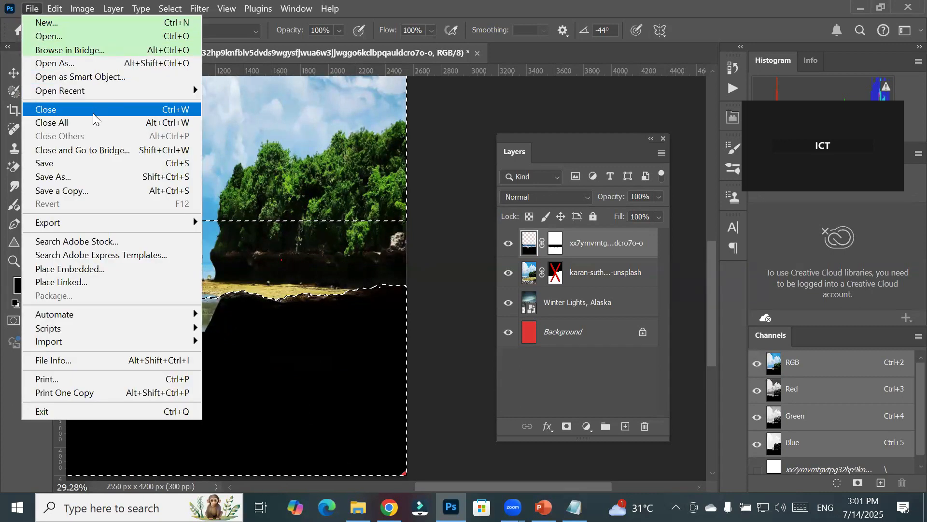
click(106, 125)
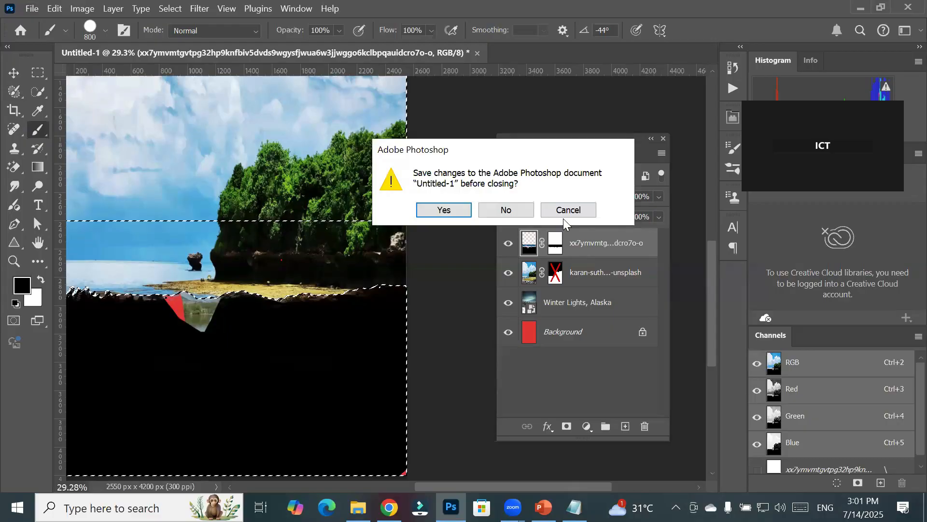
click(507, 209)
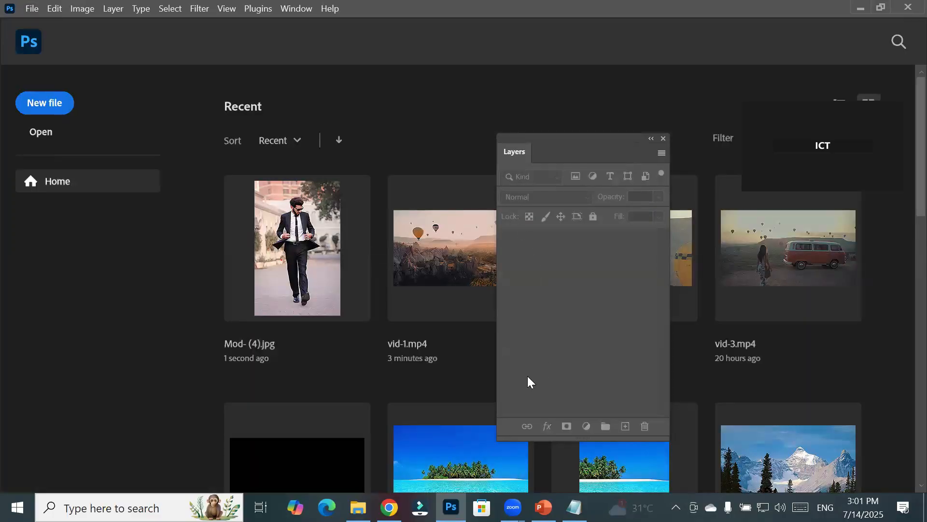
- Open the recent photo Ari Atoll, Maldives.jpg, undo the stray black dab, and unlock its Background layer
double_click(451, 441)
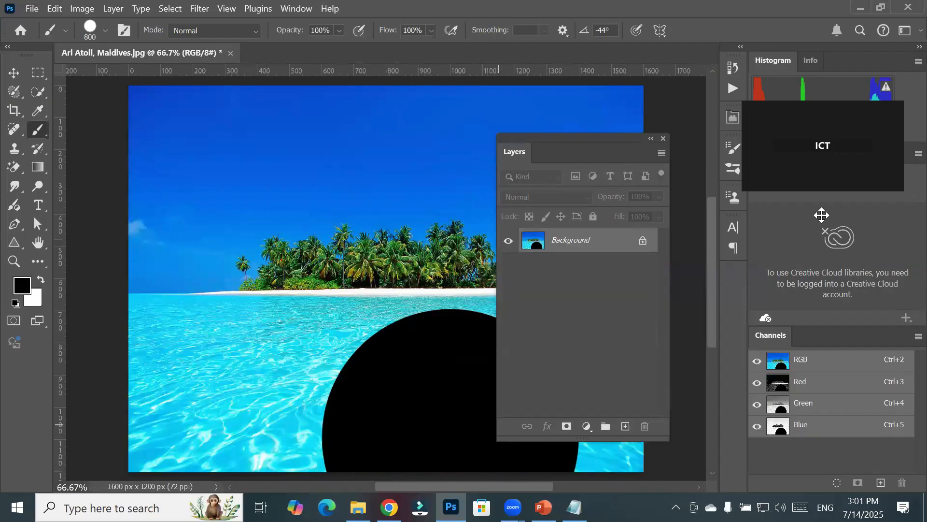
key(ctrl+z)
drag(594, 142, 648, 236)
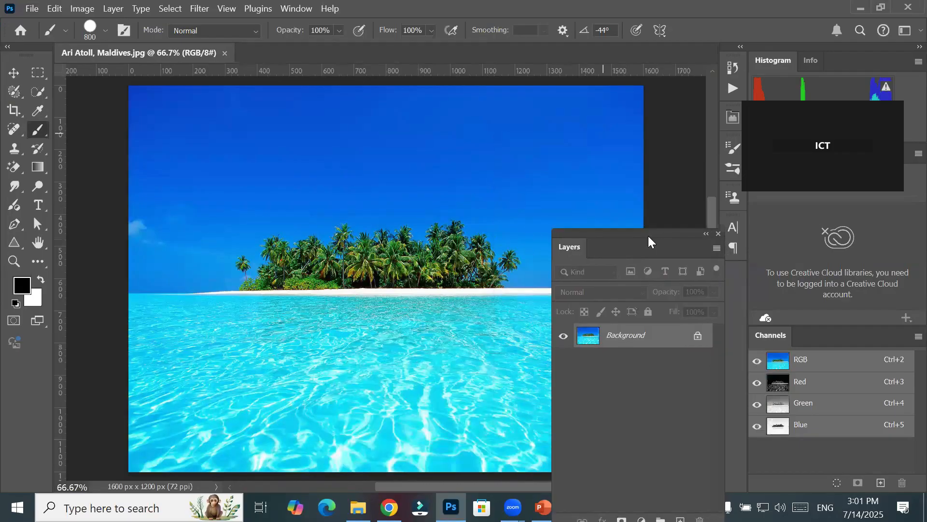
click(698, 336)
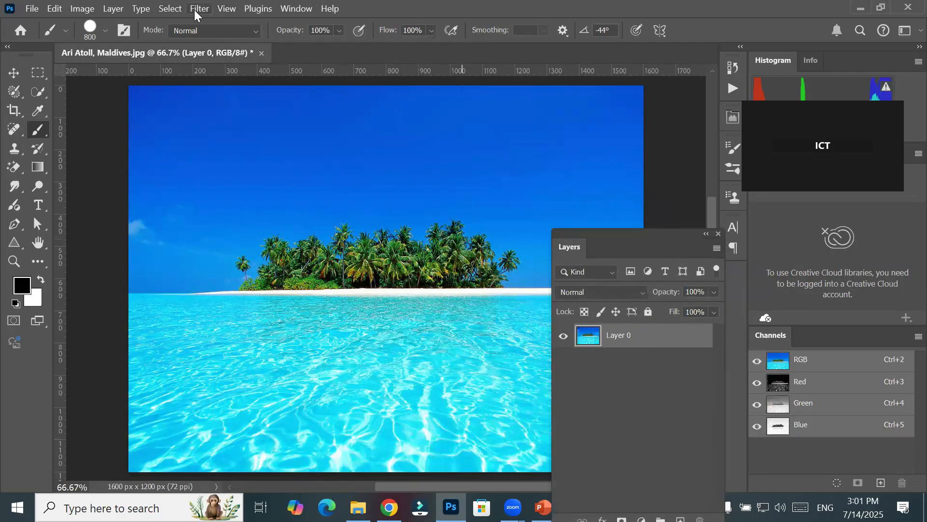
- Select the sky of the island photo automatically and delete it from Layer 0
click(171, 9)
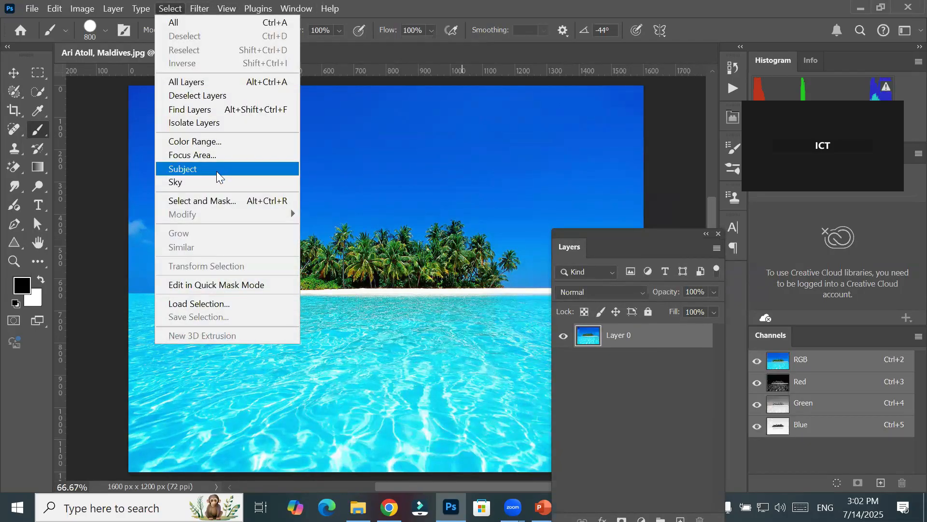
click(214, 183)
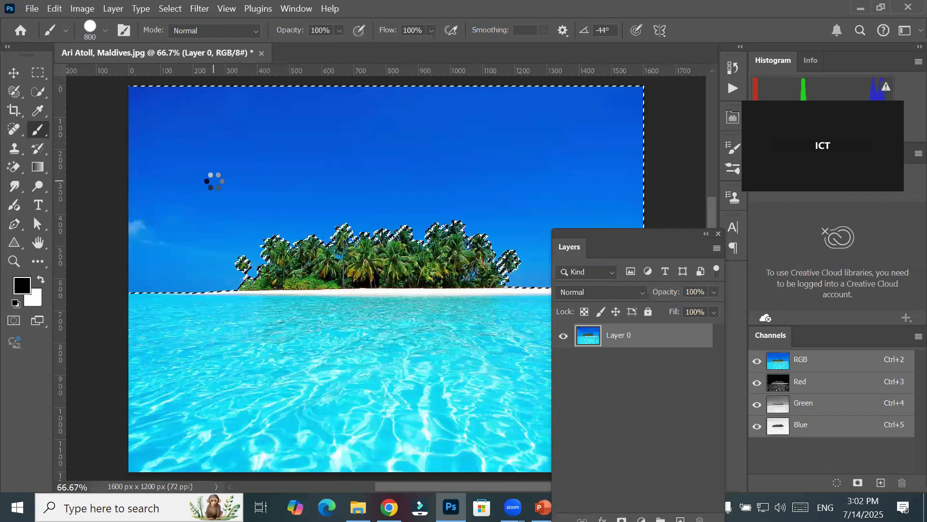
key(Delete)
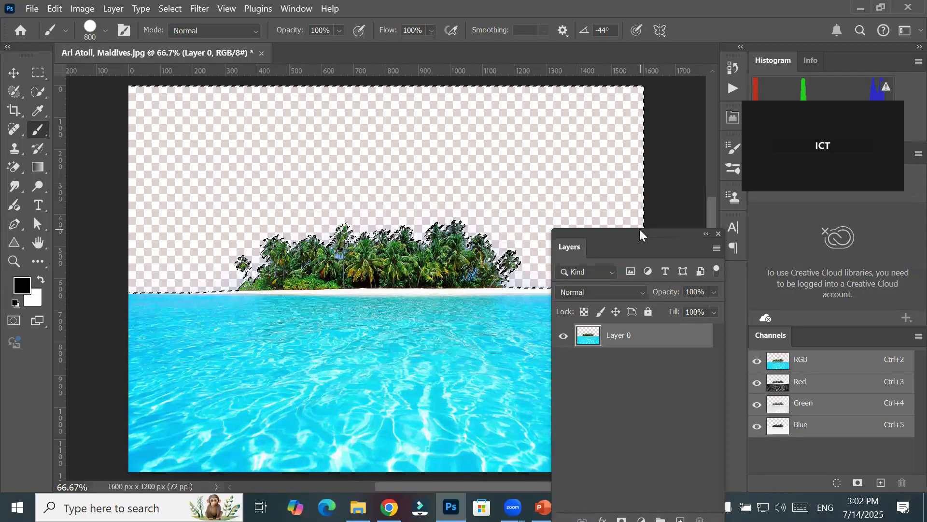
drag(640, 229, 622, 123)
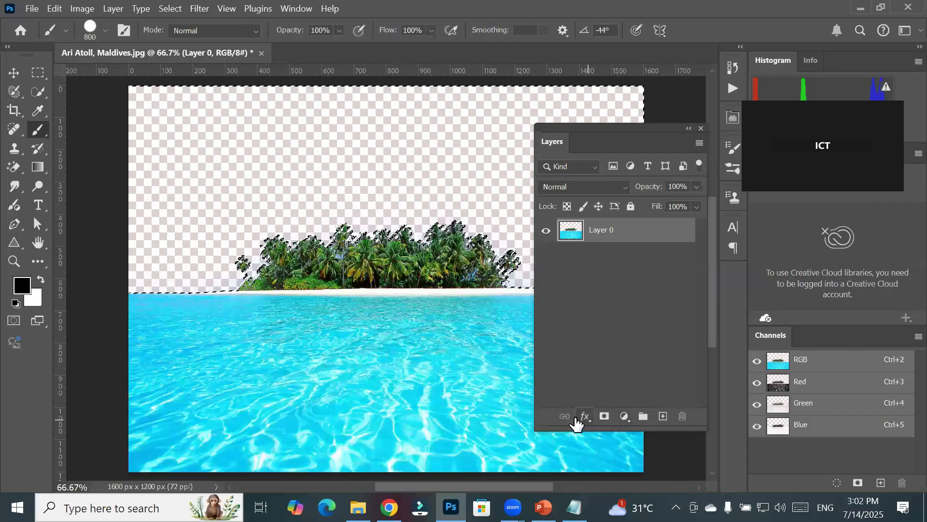
- Place the embedded image aarom-ore-LqLqcNSQiMs-unsplash and move its layer below Layer 0 as the replacement sky
click(32, 8)
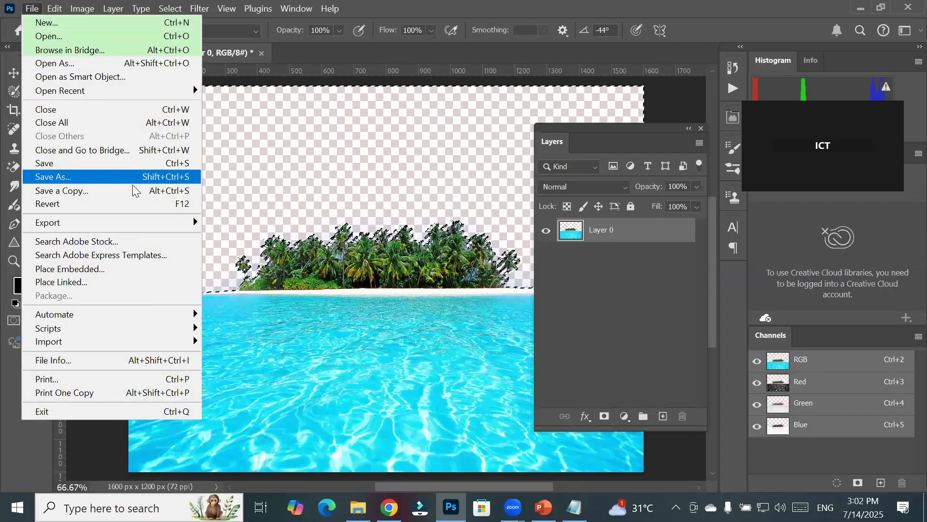
click(120, 269)
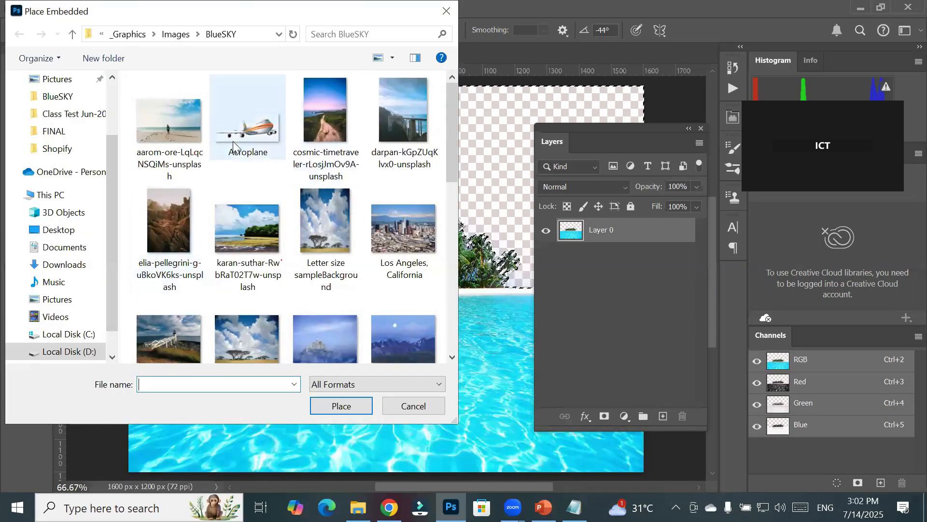
click(169, 127)
click(342, 406)
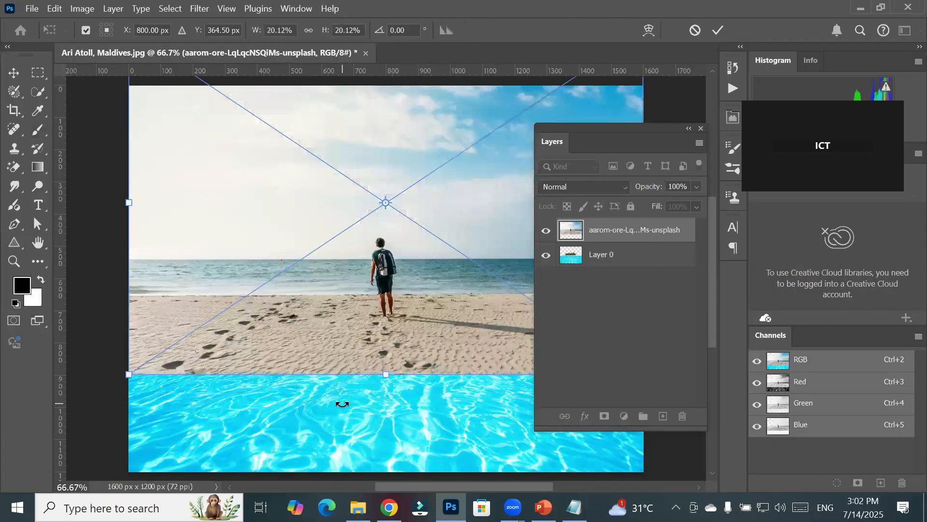
drag(640, 232, 635, 273)
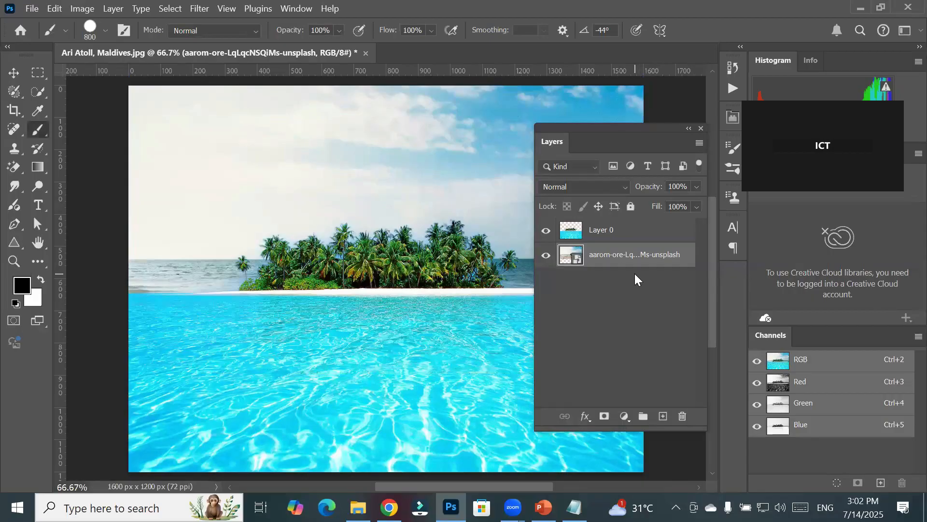
drag(598, 124, 631, 119)
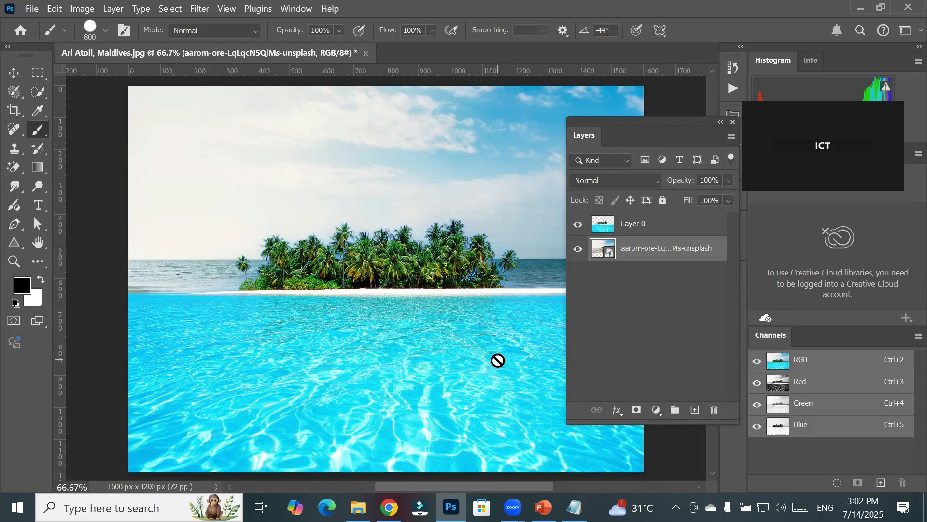
- Toggle the visibility of the placed beach photo layer repeatedly to compare the island with and without the new sky
click(578, 250)
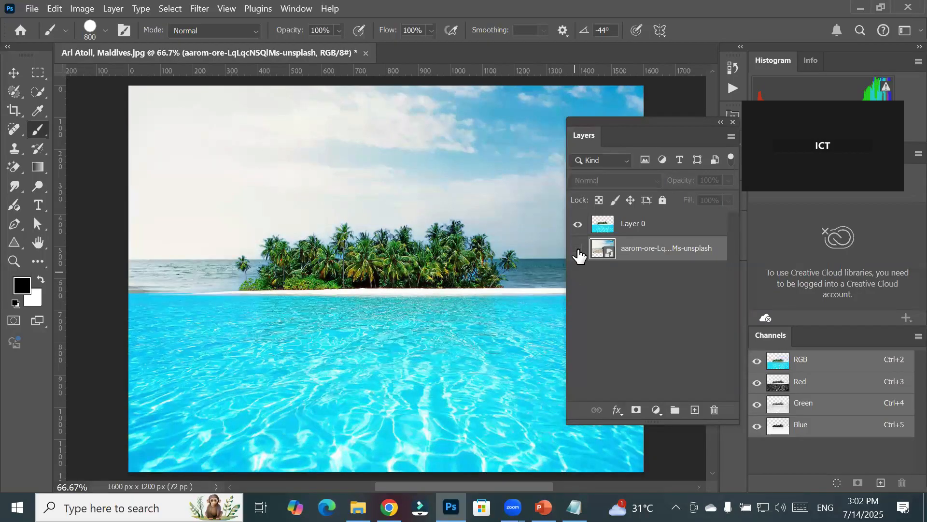
click(578, 250)
click(578, 250)
click(578, 249)
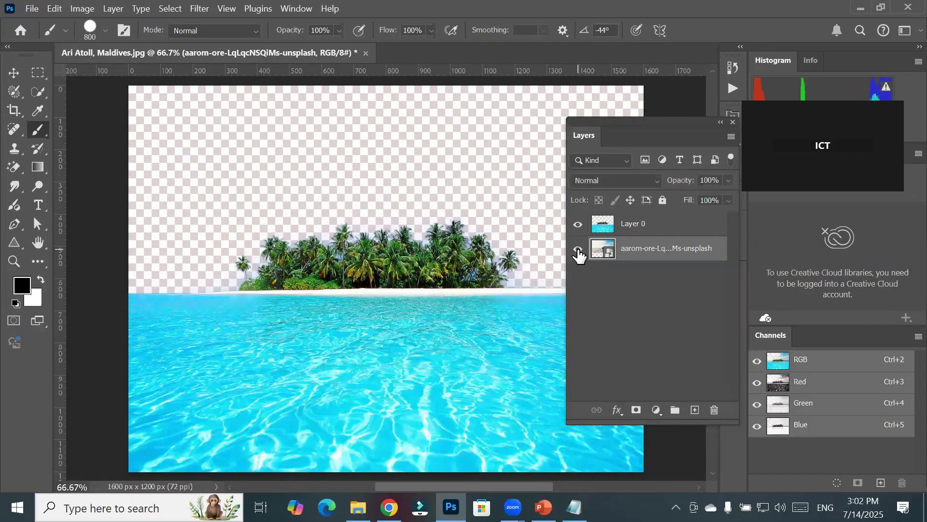
click(578, 250)
click(578, 250)
click(578, 250)
click(578, 249)
key(ctrl+comma)
key(ctrl+comma)
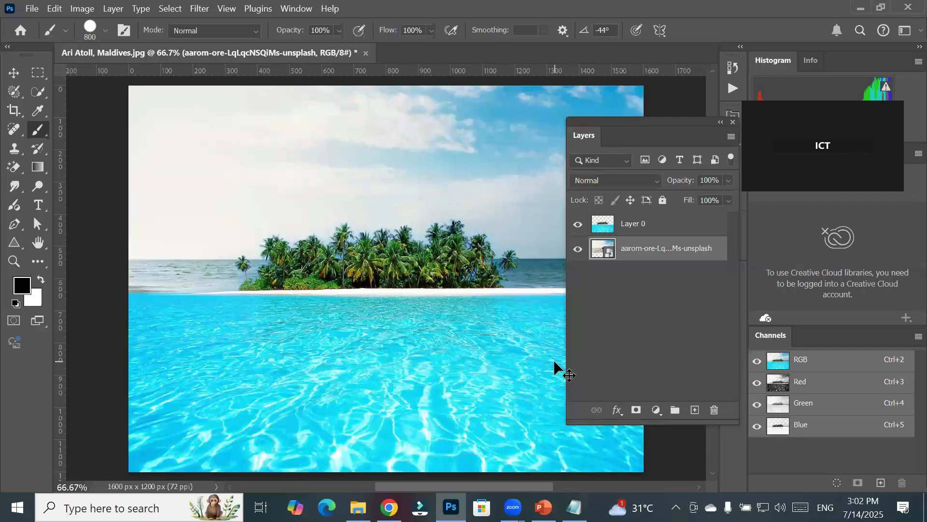
key(ctrl+comma)
key(ctrl+comma)
key(ctrl+comma)
key(ctrl+comma)
key(ctrl+comma)
key(ctrl+comma)
- Bring the beach photo layer above Layer 0 and delete it
key(ctrl+bracketright)
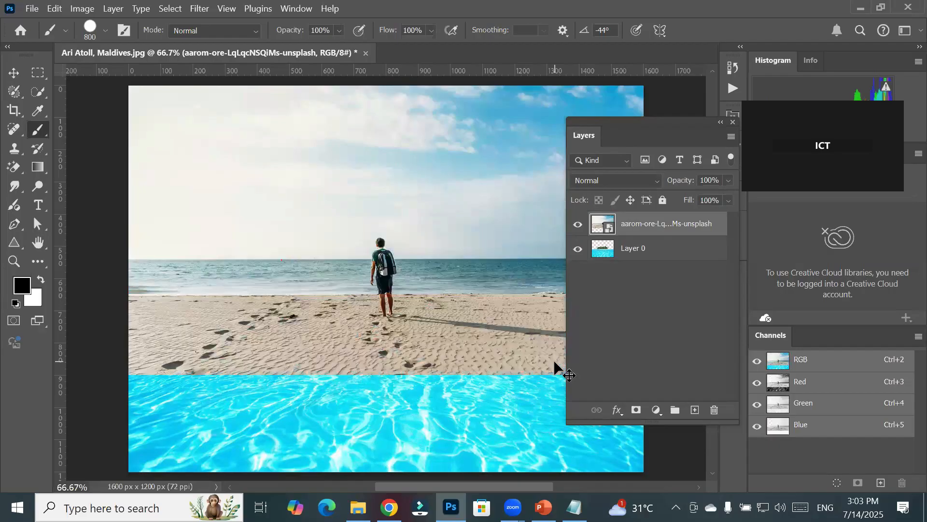
drag(642, 223, 714, 411)
- Undo the edits back to before the sky deletion on Layer 0 and clear the sky selection
key(ctrl+z)
key(ctrl+z)
key(ctrl+z)
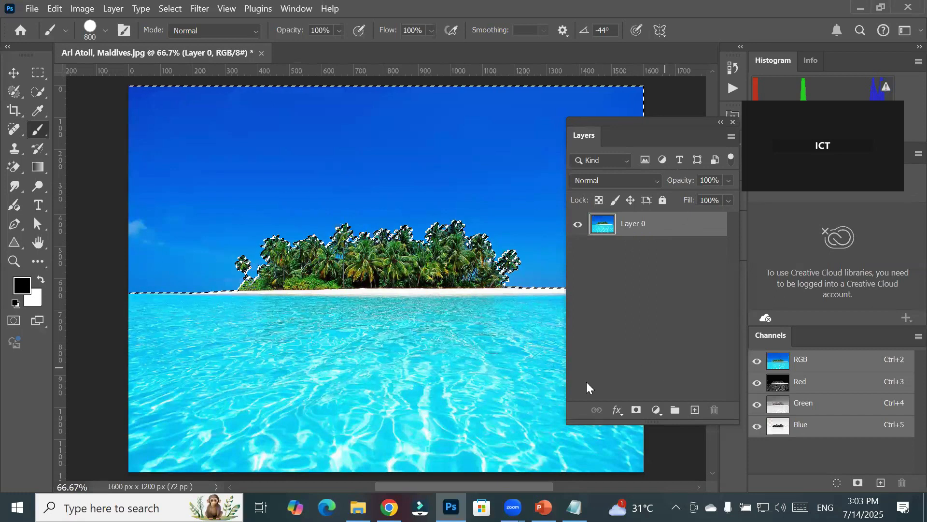
key(ctrl+d)
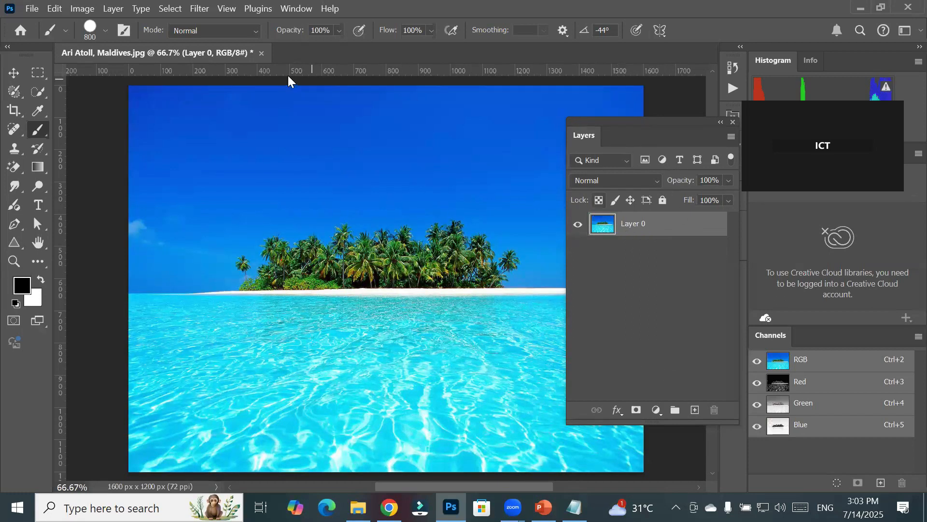
- Start Sky Replacement on the island photo and open the list of sky presets
click(54, 8)
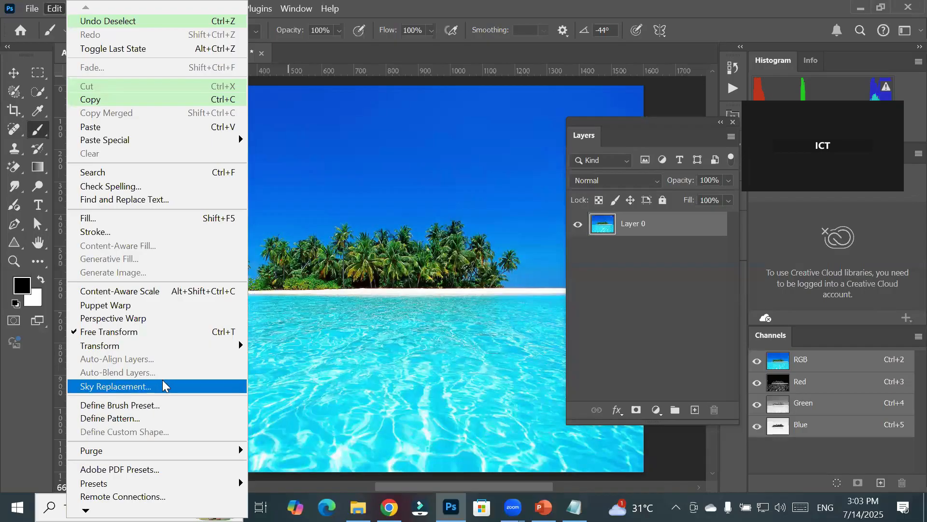
click(162, 386)
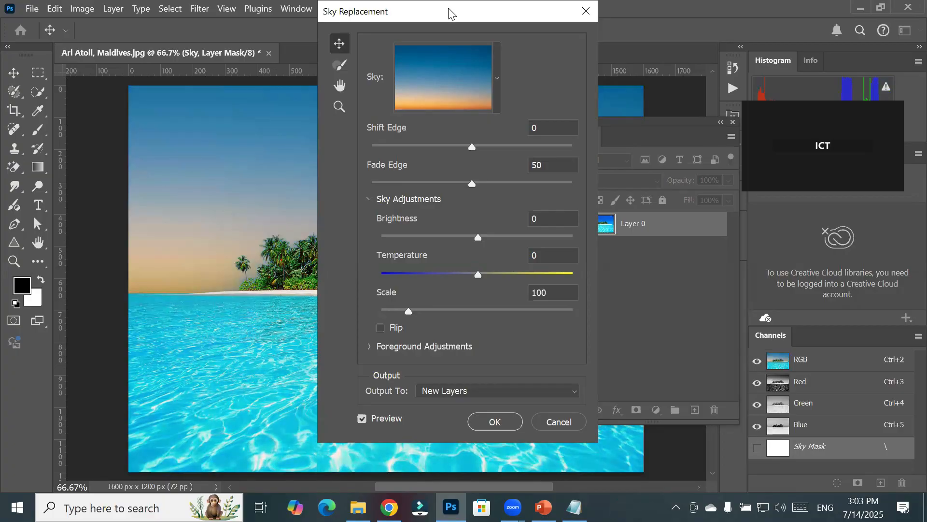
drag(449, 13, 547, 34)
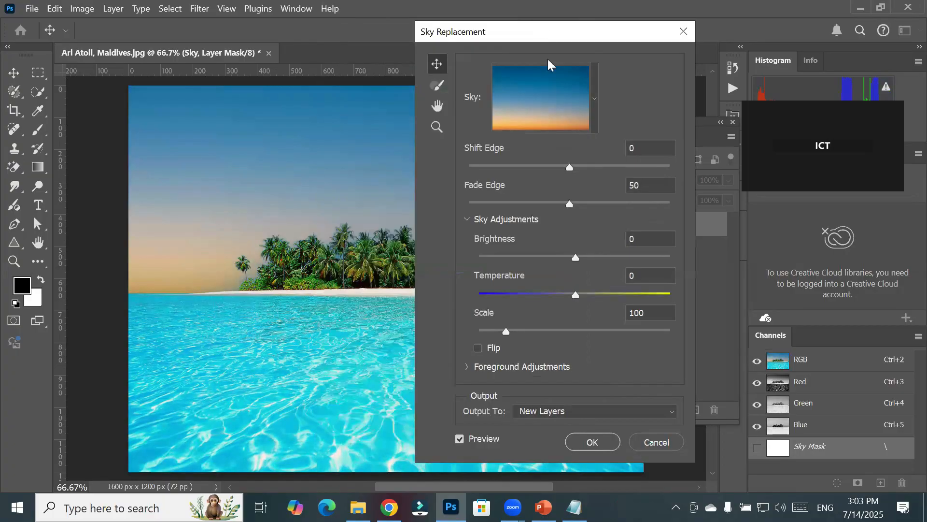
click(592, 101)
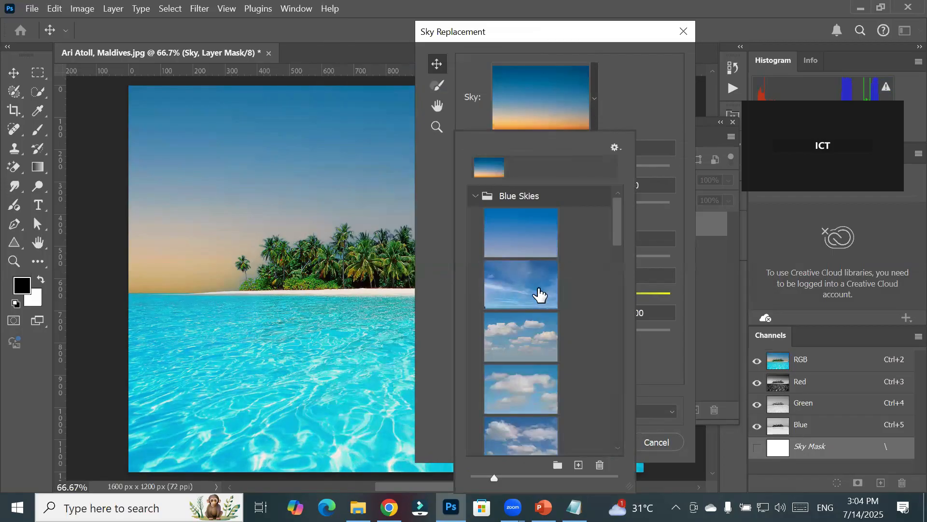
- Try the second, third and fourth presets of the Blue Skies group on the island photo
click(535, 286)
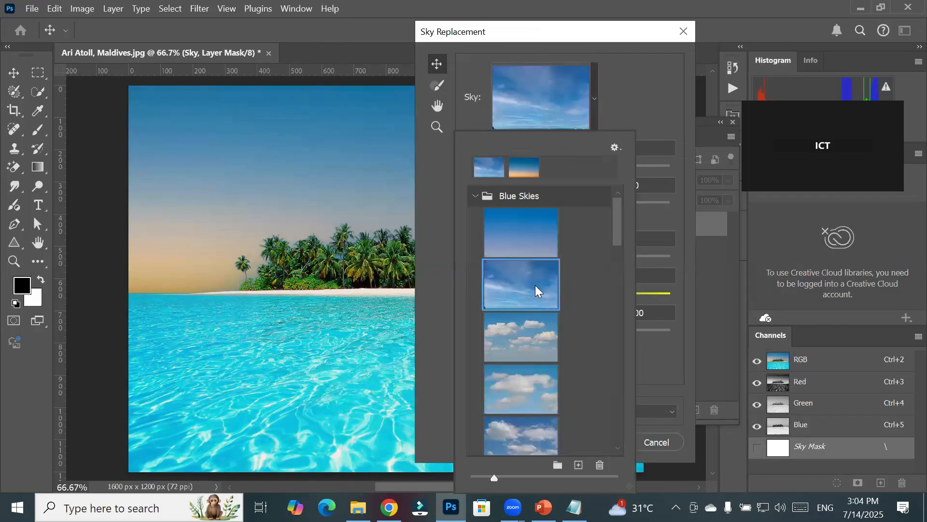
click(517, 326)
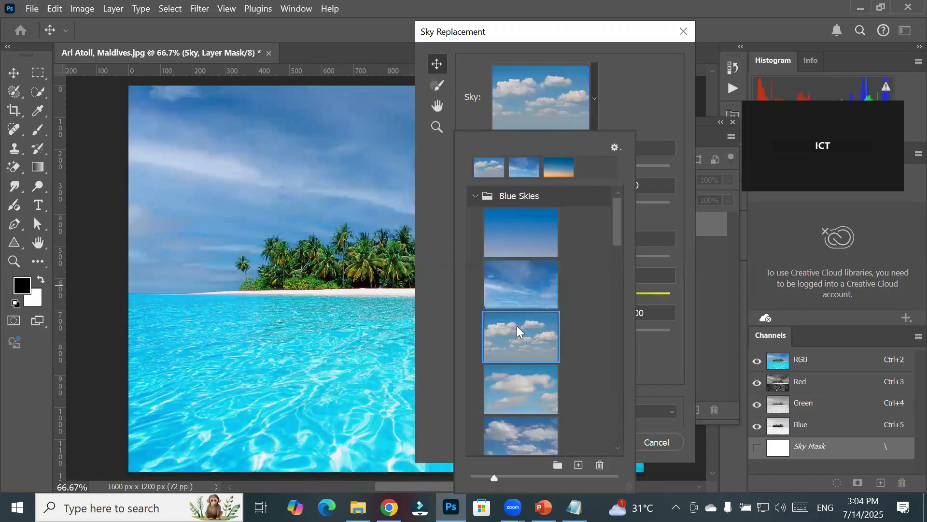
click(518, 373)
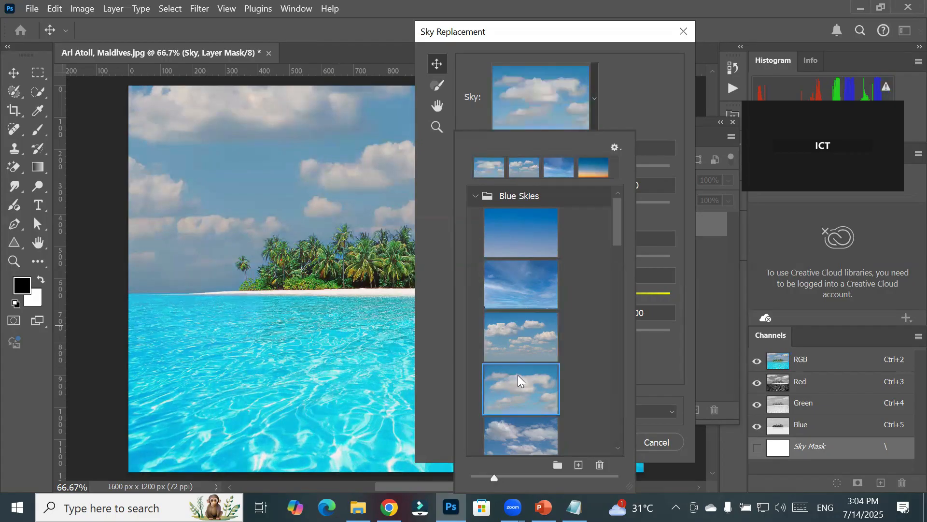
- Choose the rainbow sky from the Spectacular preset group as the replacement sky
scroll(536, 365, down, 3)
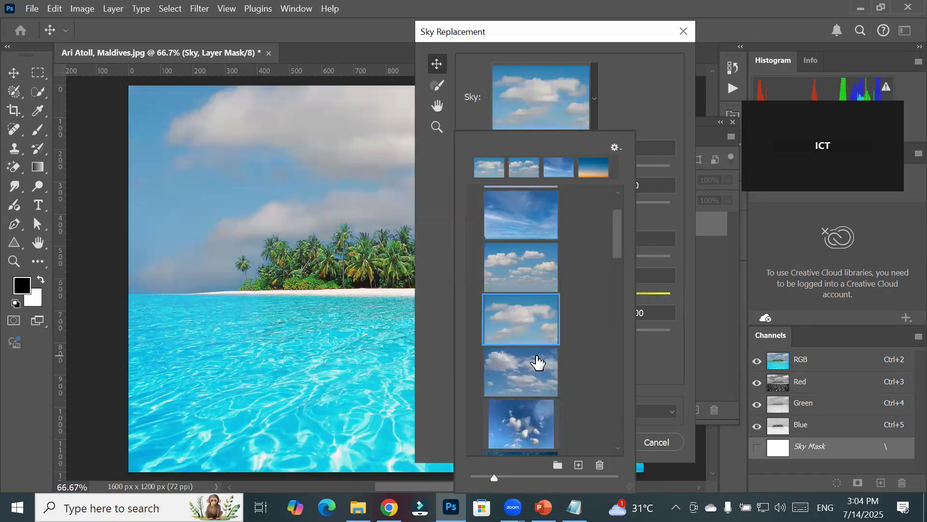
scroll(537, 362, down, 1)
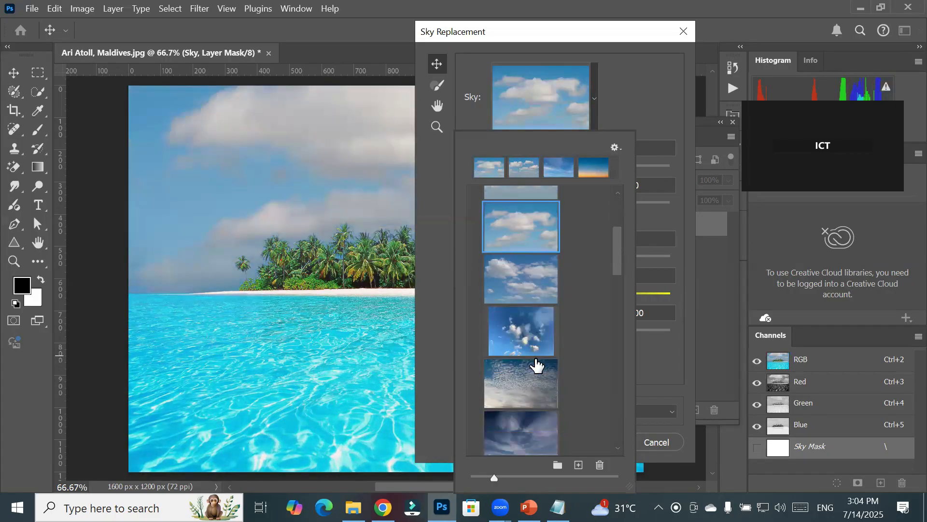
scroll(537, 362, down, 1)
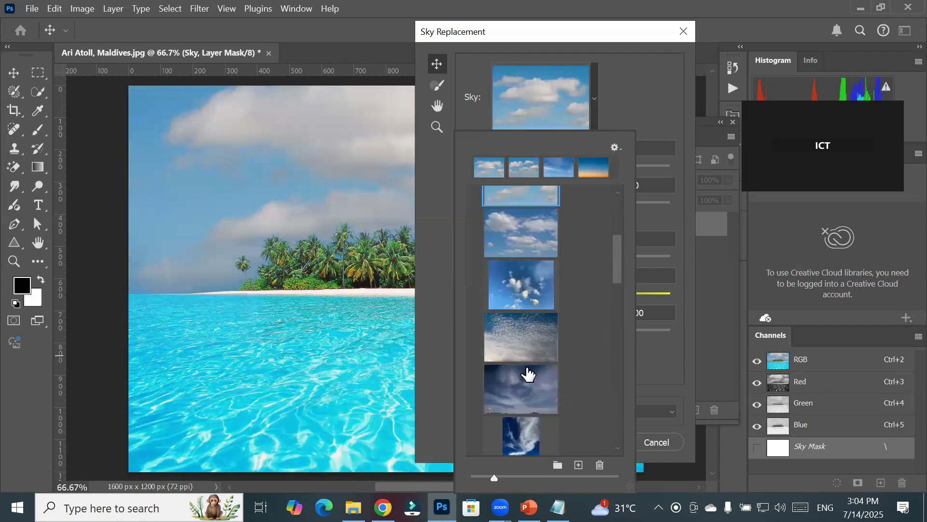
scroll(588, 400, down, 2)
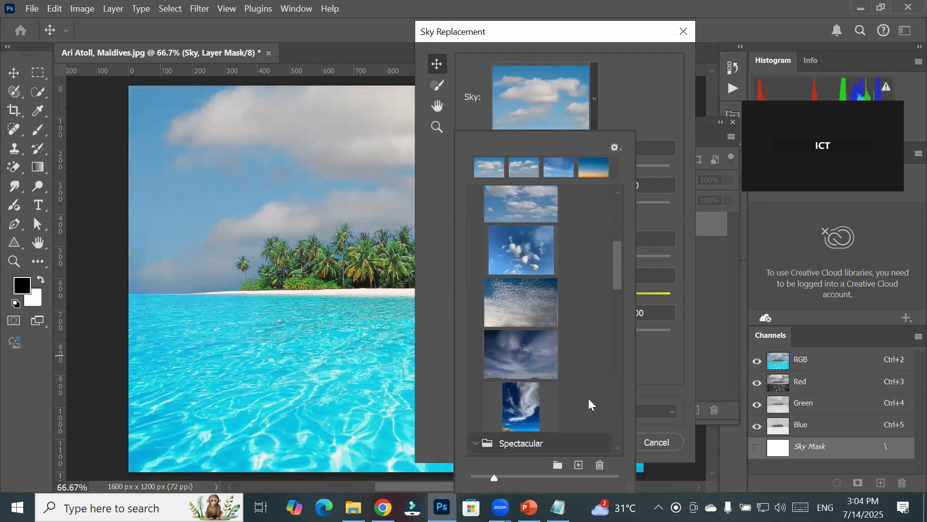
scroll(589, 404, down, 1)
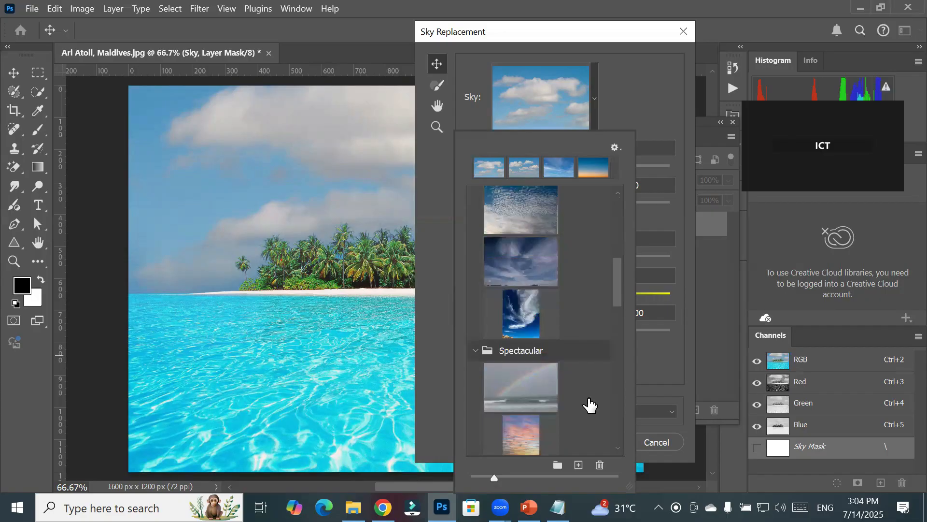
scroll(589, 405, down, 2)
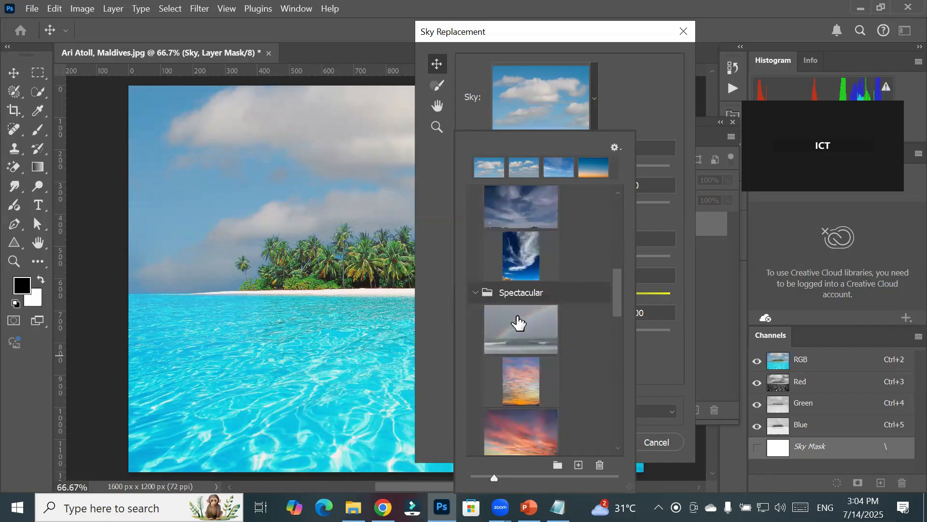
click(531, 323)
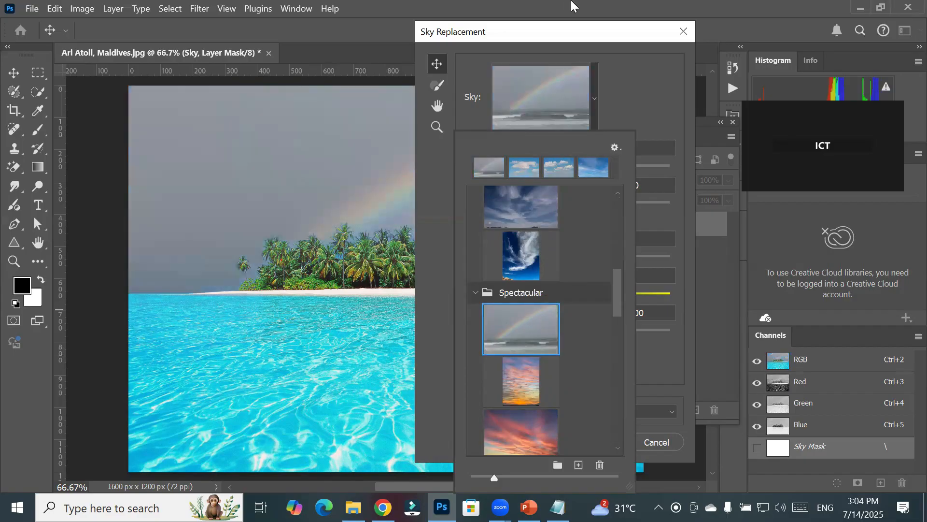
- Try the dark blue sky with wispy clouds from the Blue Skies group on the island photo
click(616, 30)
drag(616, 30, 714, 25)
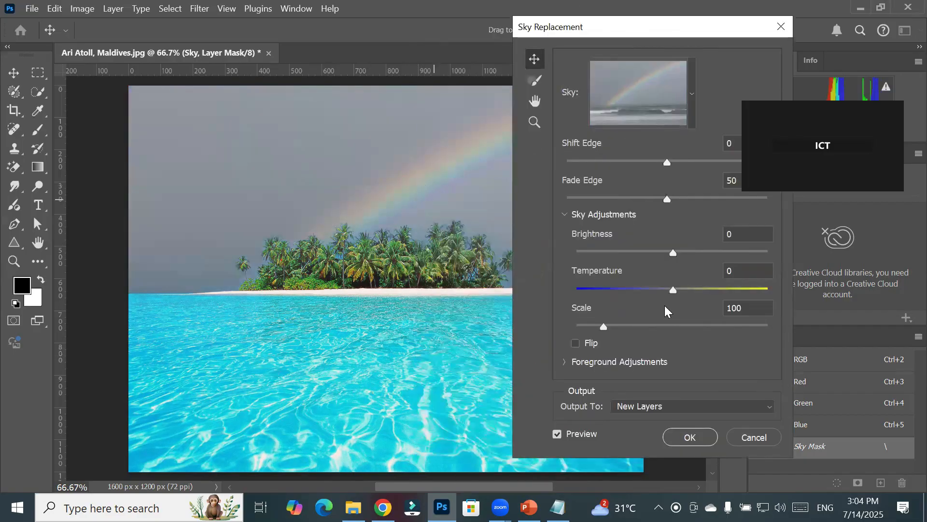
click(691, 107)
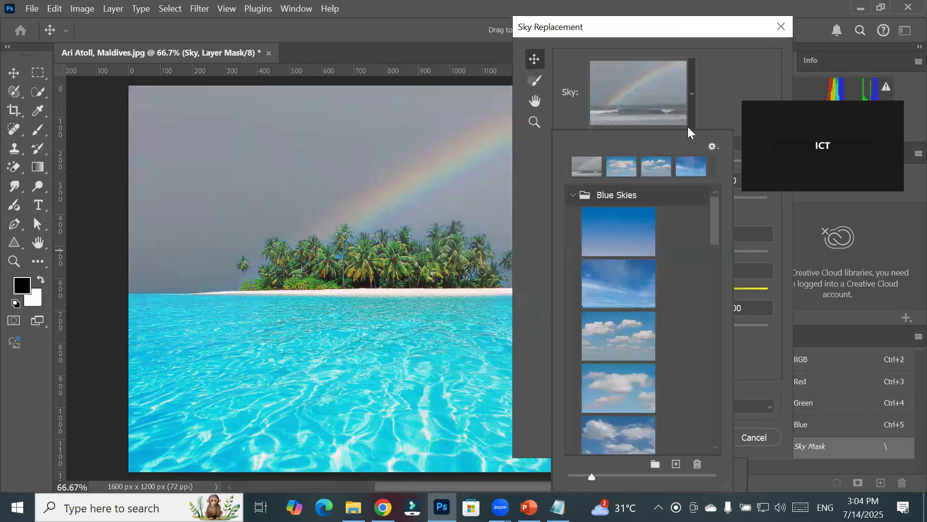
scroll(679, 353, down, 1)
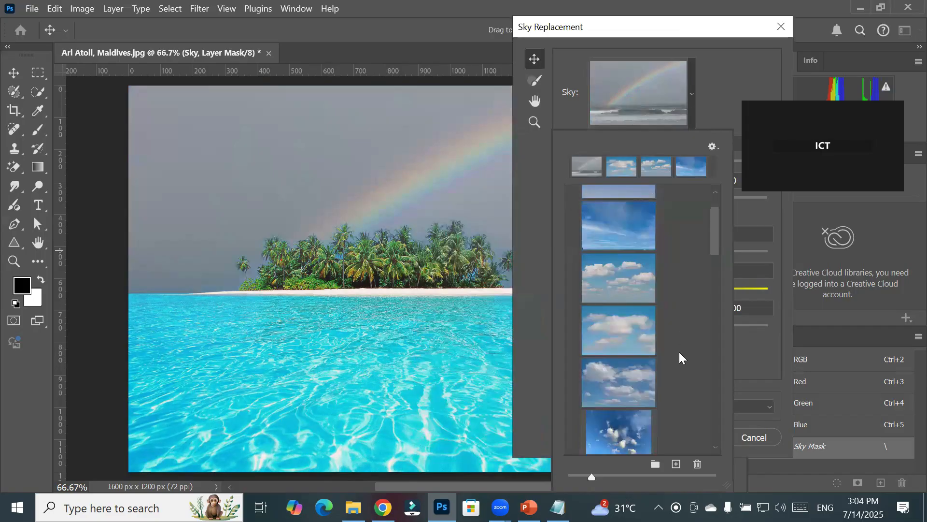
scroll(680, 352, down, 1)
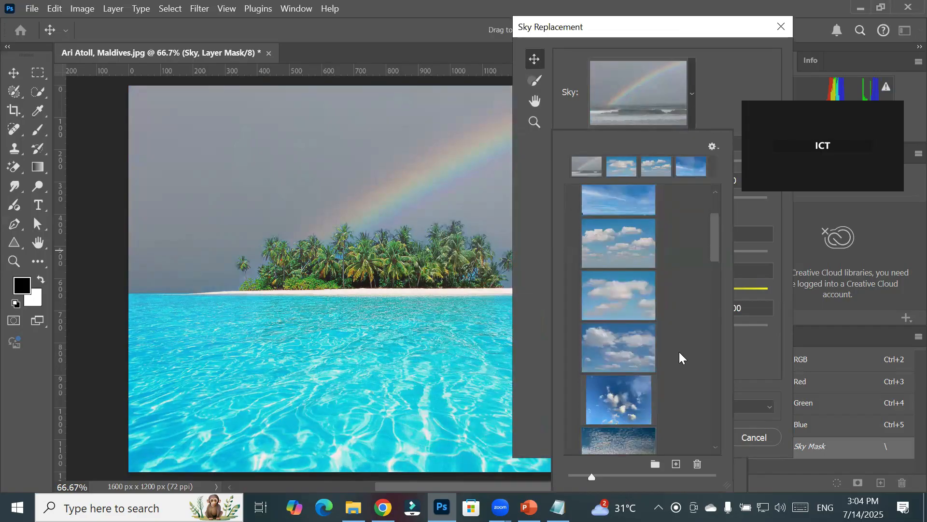
scroll(679, 358, down, 1)
scroll(679, 357, down, 1)
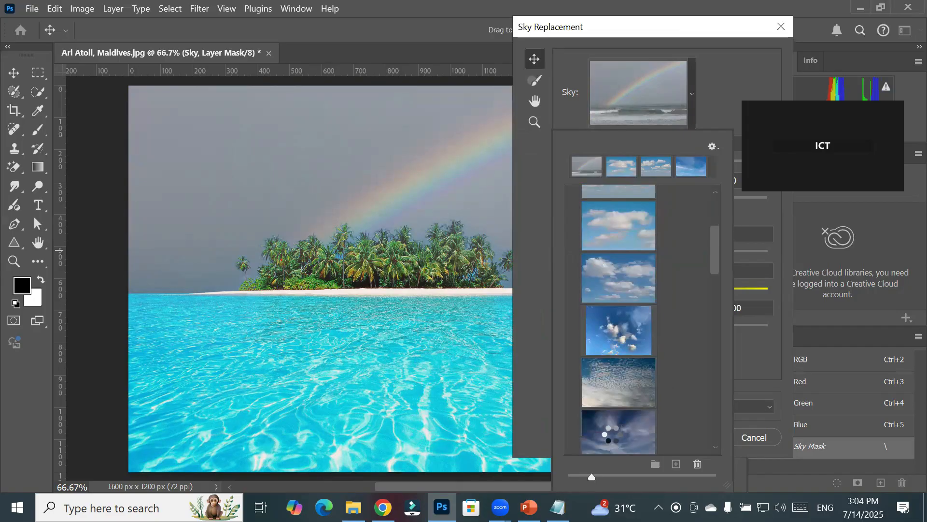
click(611, 439)
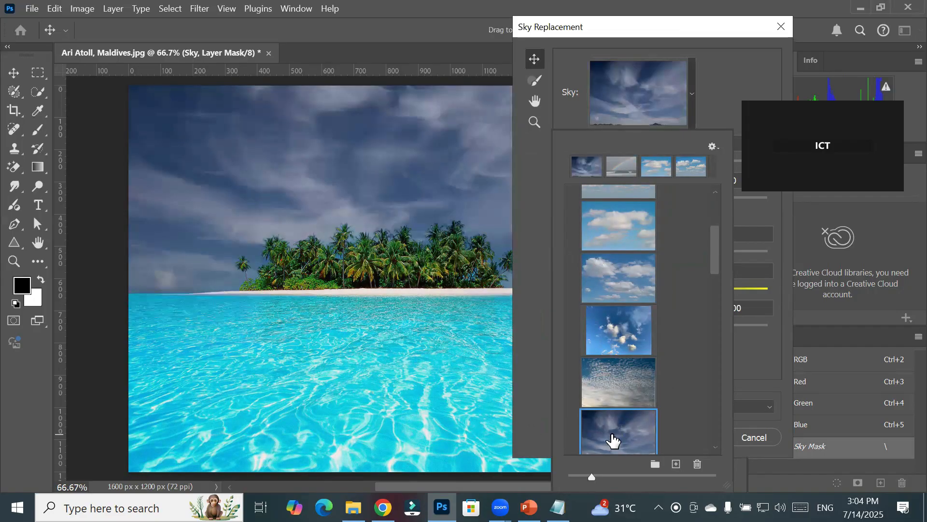
- Try the blue-to-orange gradient sky near the end of the presets and choose the sunset sky with scattered clouds instead
scroll(709, 276, down, 1)
scroll(709, 275, down, 1)
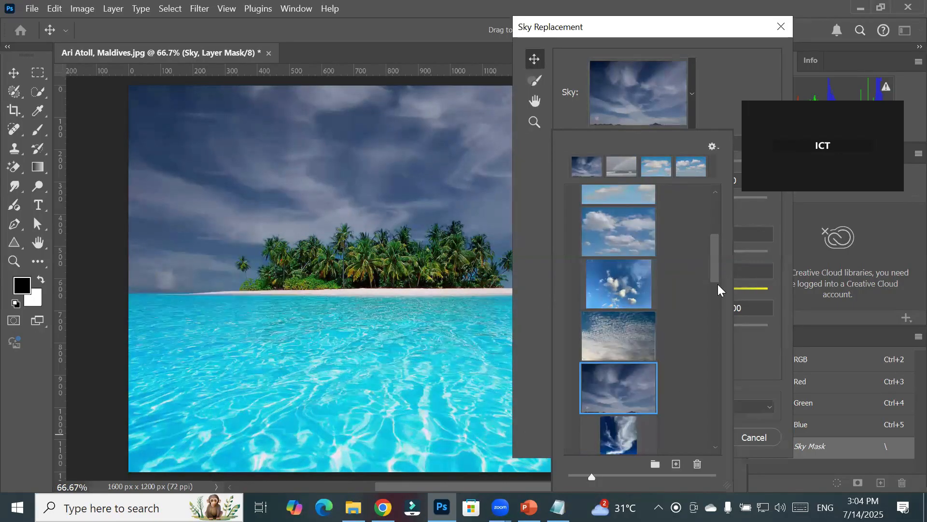
scroll(730, 406, down, 10)
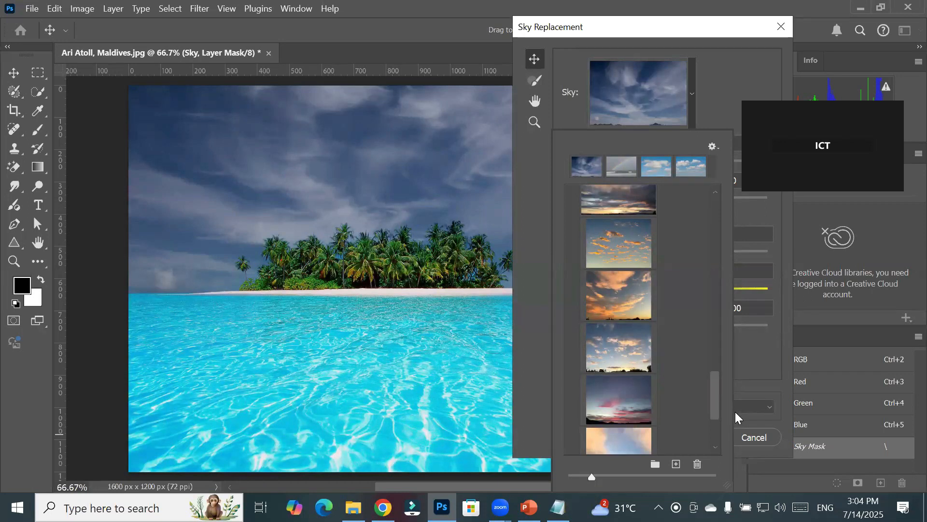
scroll(723, 445, down, 1)
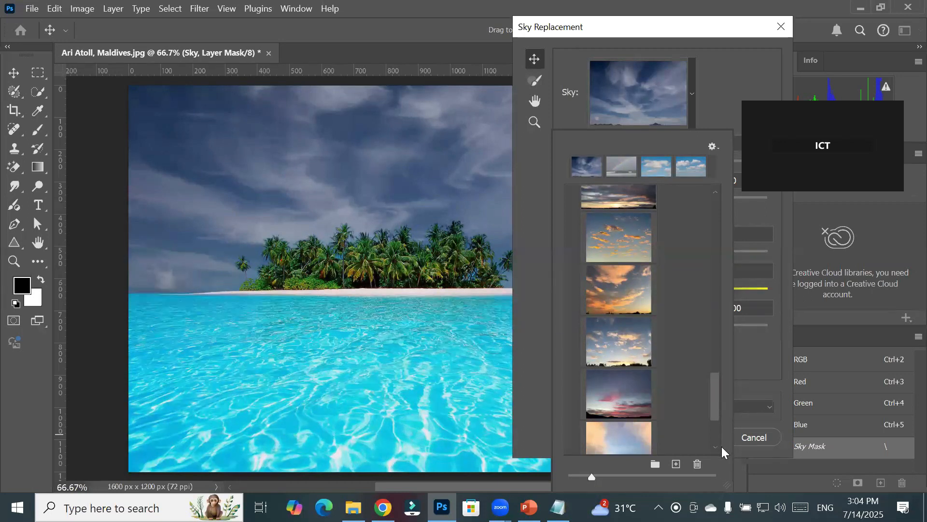
scroll(715, 436, down, 3)
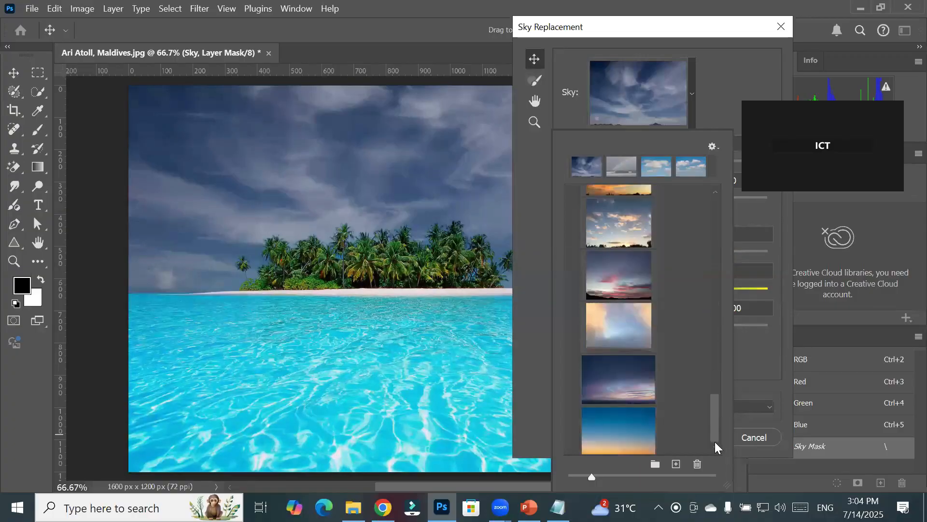
click(612, 431)
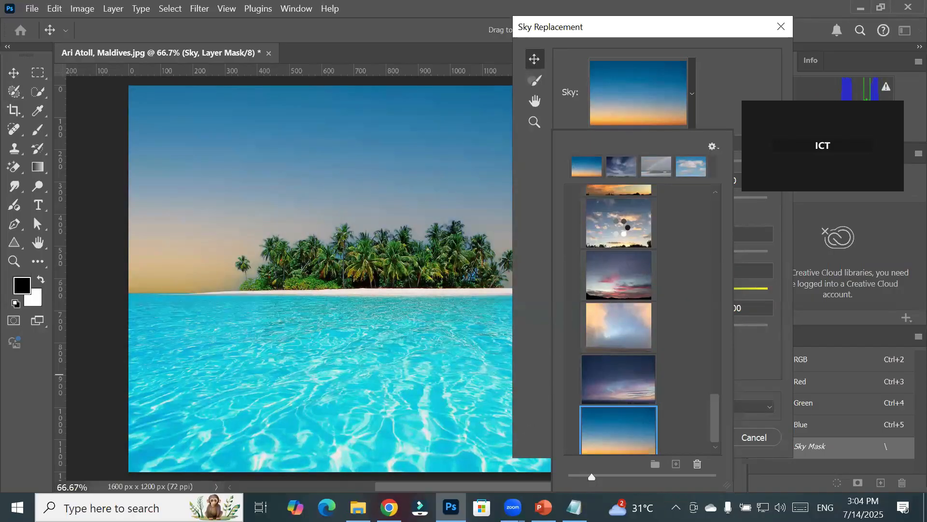
click(619, 227)
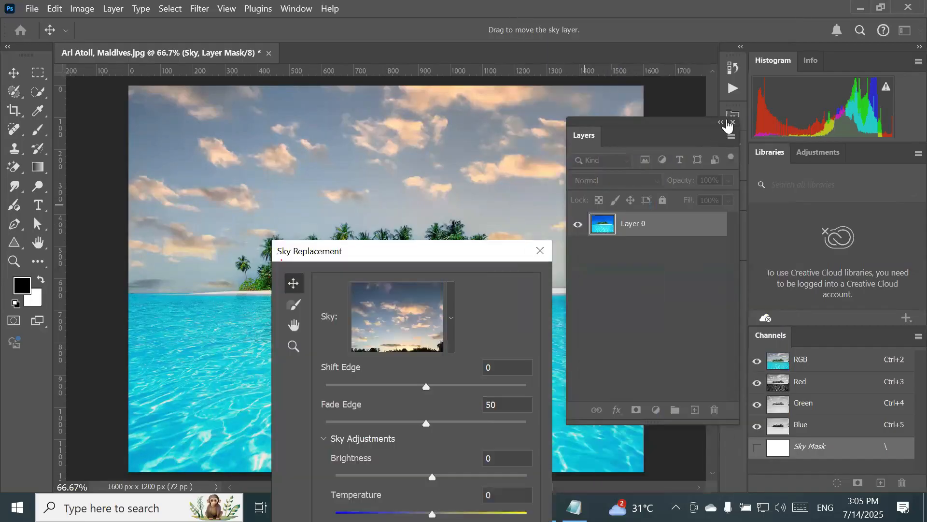
- Collapse the floating Layers panel, move the Sky Replacement dialog clear of the island, and set the sky's Scale to 119
double_click(722, 124)
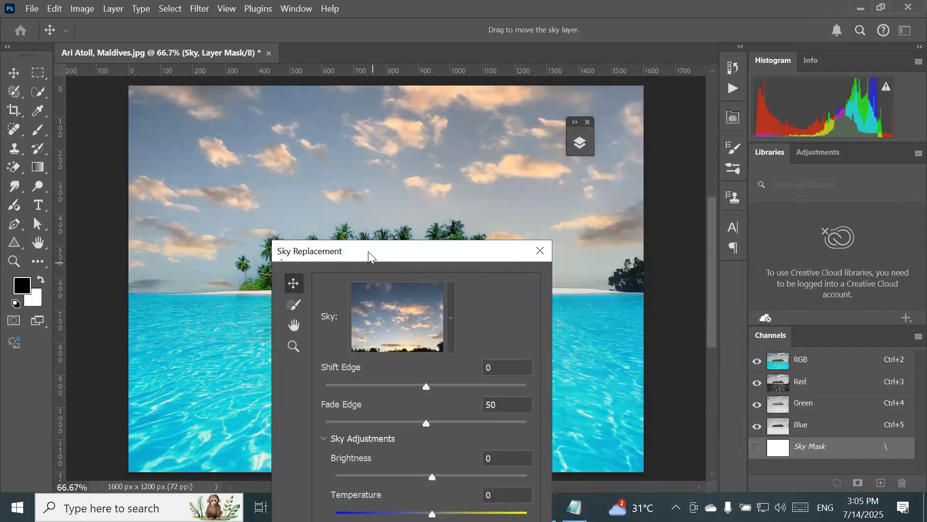
drag(368, 251, 555, 166)
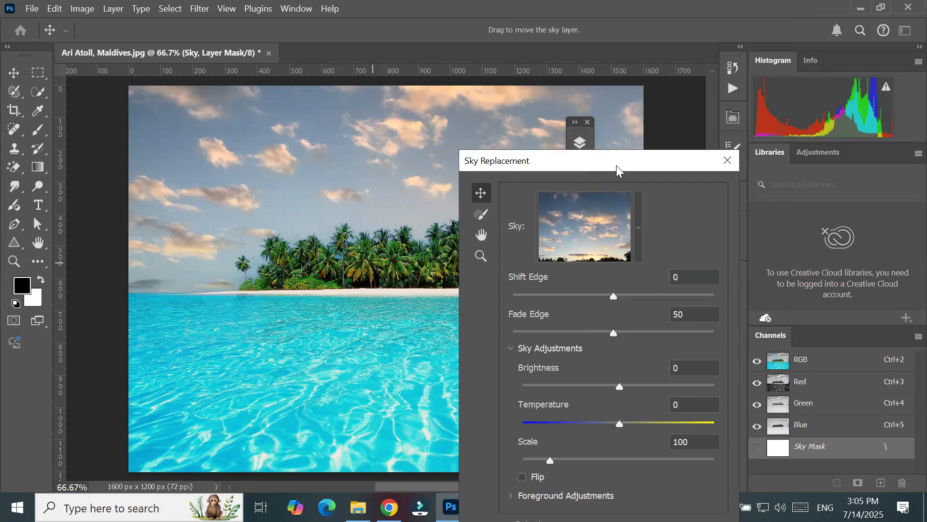
drag(616, 165, 625, 128)
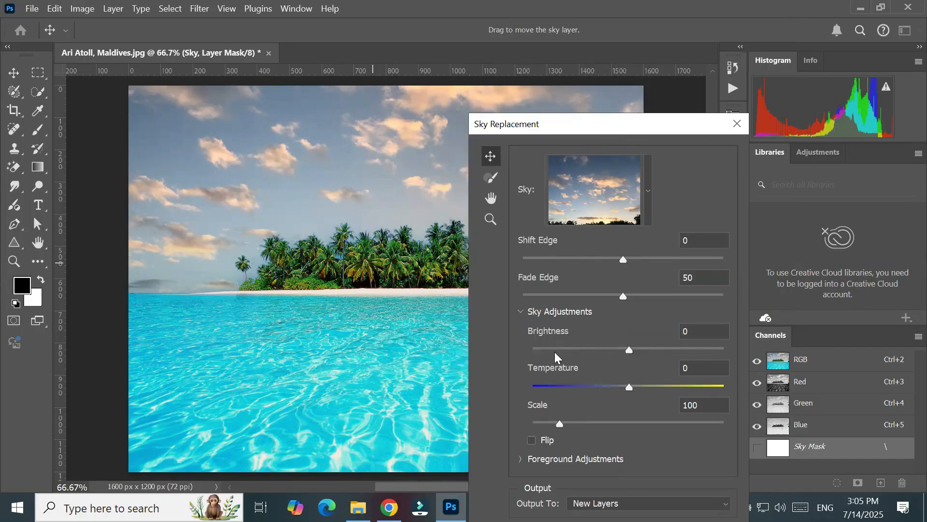
mouse_move(560, 424)
mouse_down()
mouse_move(614, 427)
mouse_move(570, 426)
mouse_up()
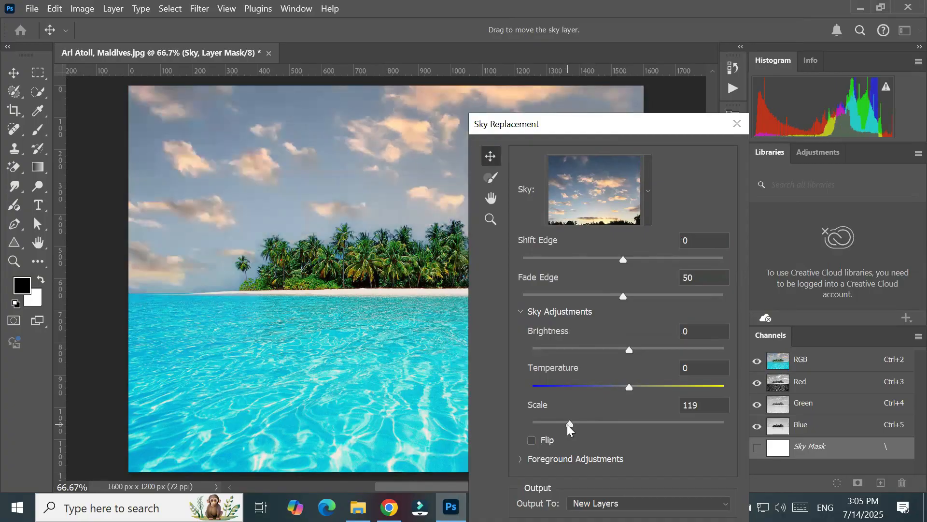
drag(606, 128, 585, 211)
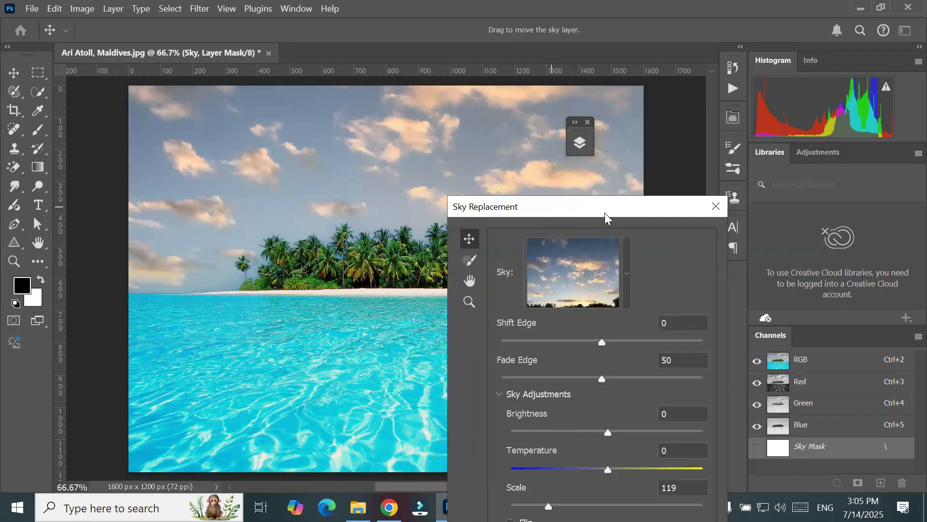
drag(605, 214, 648, 134)
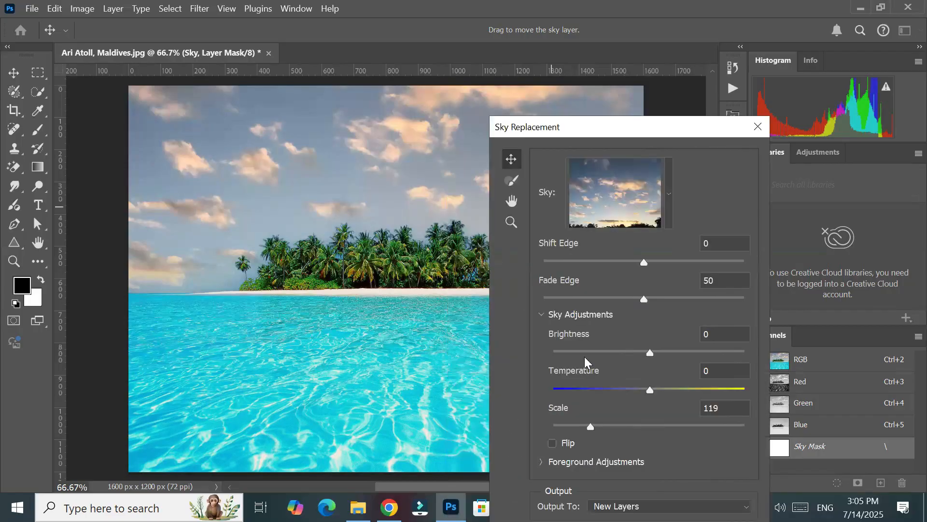
- Toggle the sky's Flip option on and off, try Temperature at -100, and set it to -33
click(551, 444)
click(551, 444)
click(551, 444)
drag(650, 390, 551, 396)
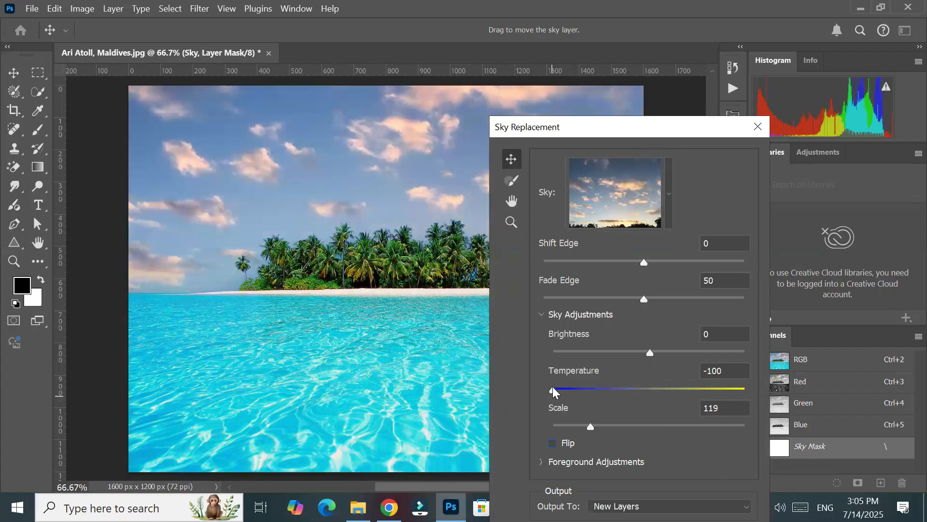
drag(552, 386, 617, 389)
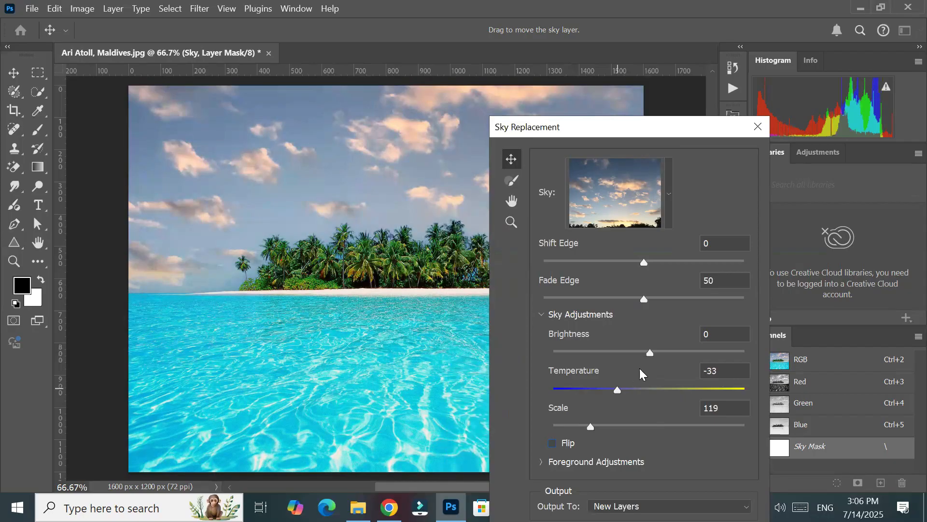
- Try the sky's Brightness at 89 and -100, and set it to -14
drag(650, 351, 684, 350)
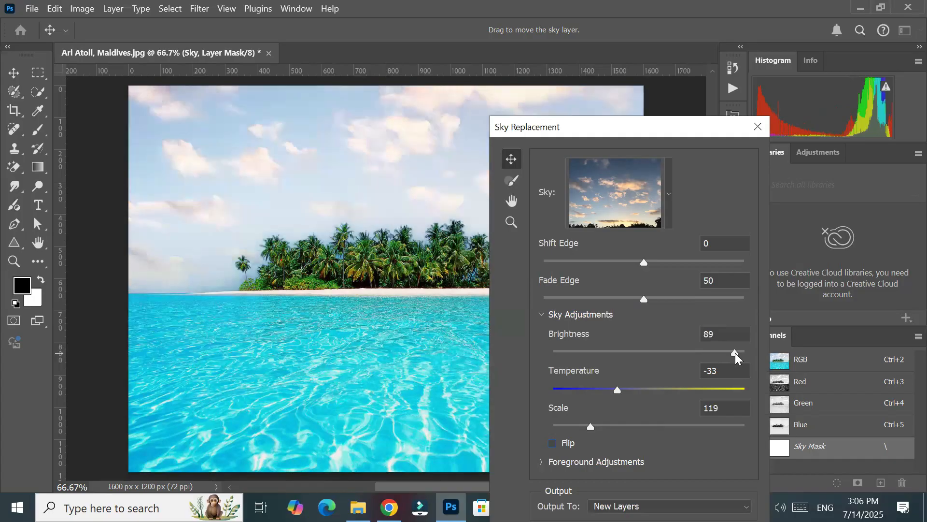
click(641, 349)
drag(638, 351, 541, 352)
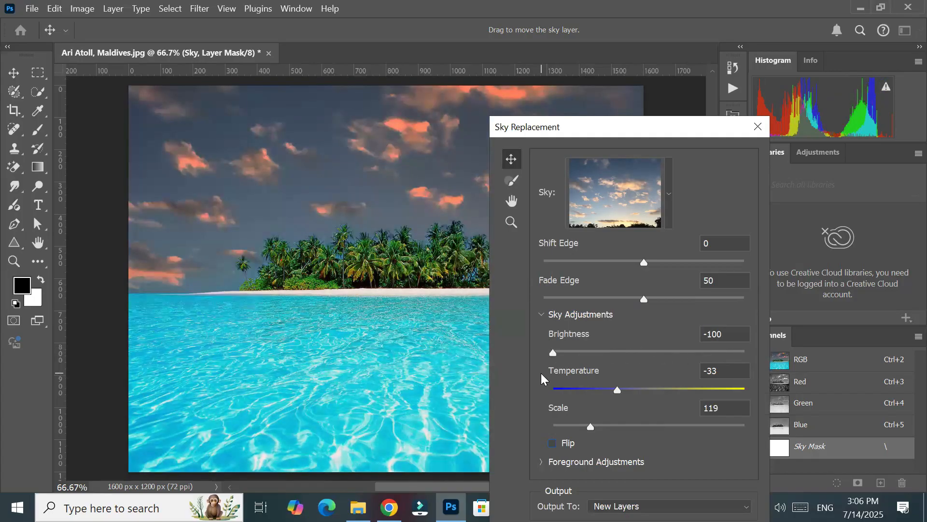
drag(553, 353, 636, 352)
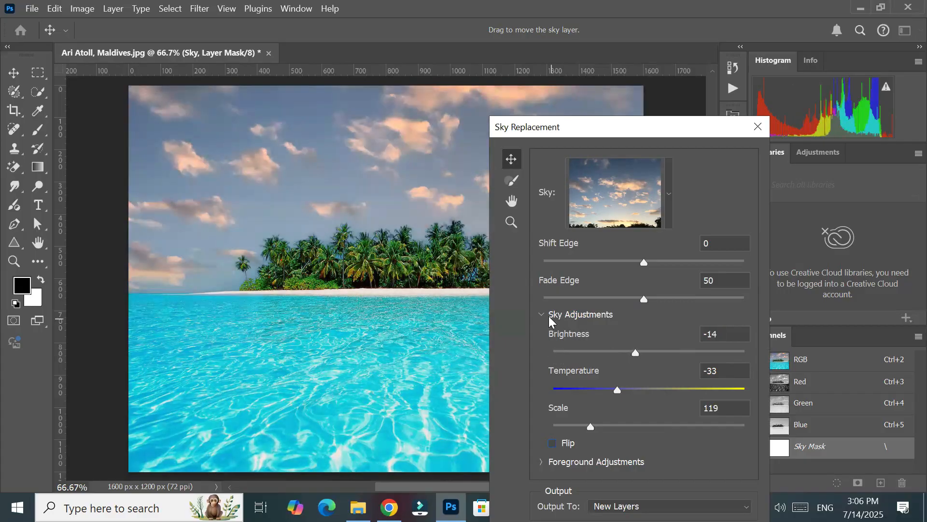
- Collapse the Sky Adjustments section and set Fade Edge to 19 while checking the horizon beside the island's beach
drag(563, 131, 546, 95)
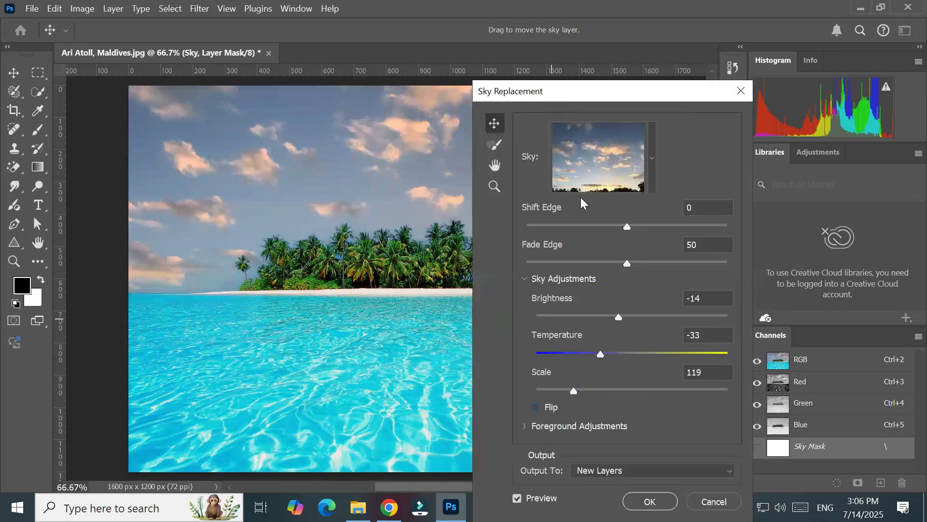
click(526, 279)
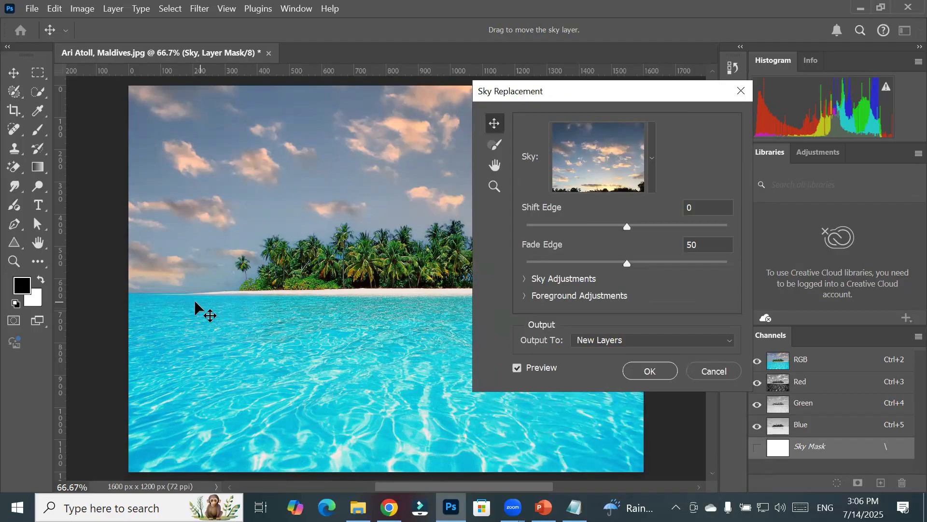
scroll(177, 293, up, 3)
scroll(177, 292, up, 6)
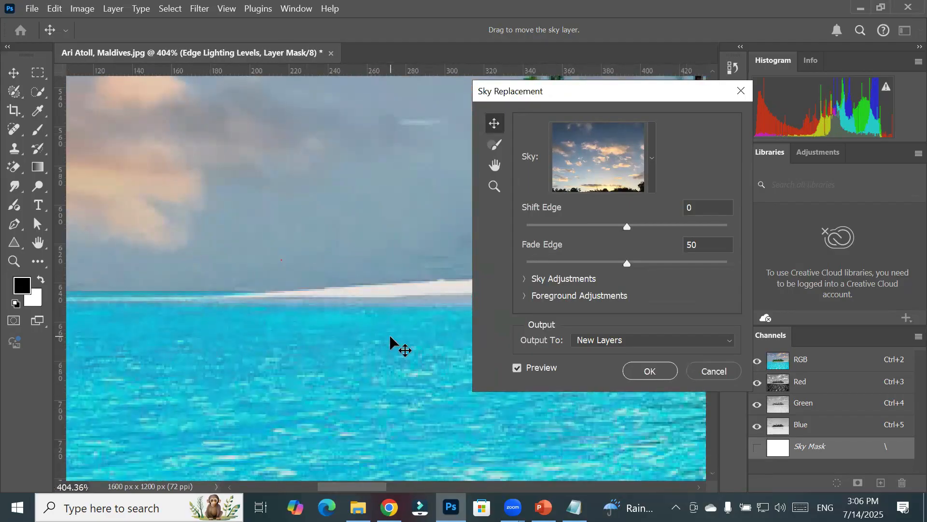
click(624, 262)
drag(719, 263, 732, 259)
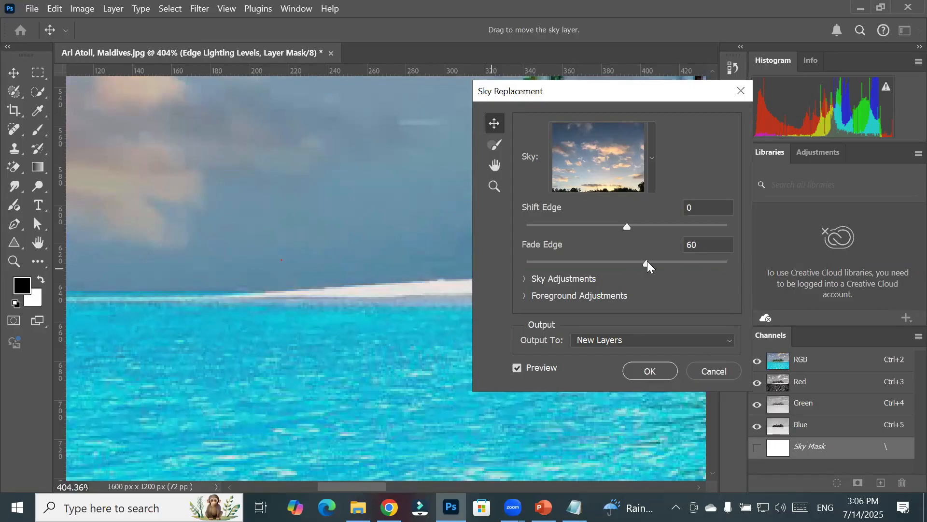
drag(647, 262, 568, 269)
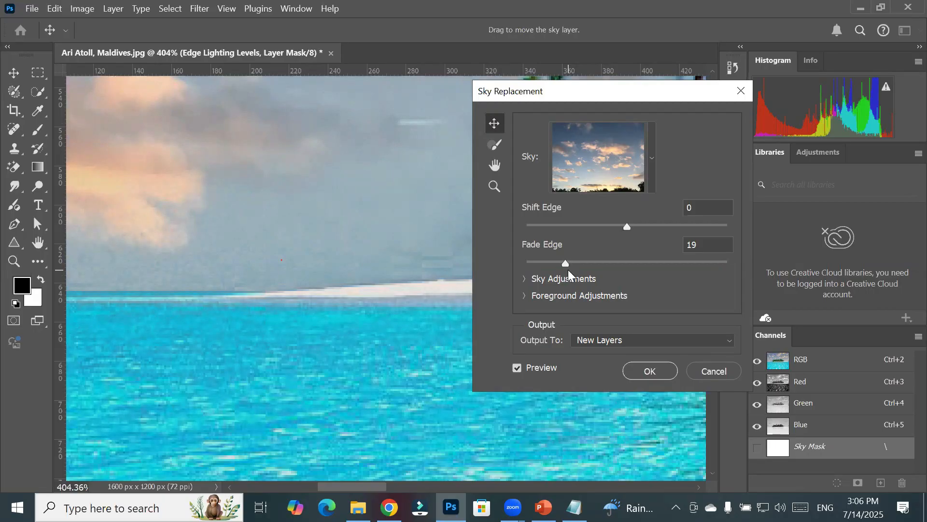
- Try Shift Edge at 93 and -35 on the horizon, and set it to -14
drag(623, 224, 721, 229)
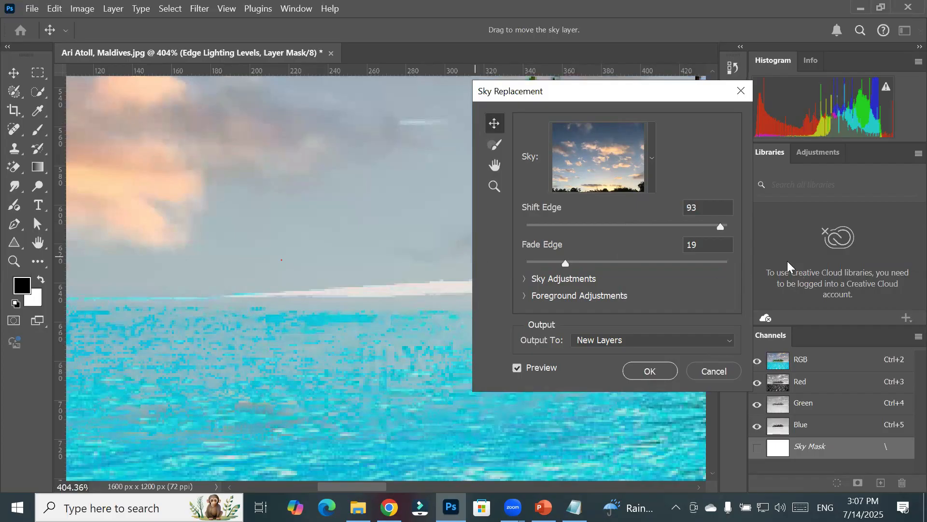
drag(720, 227, 592, 228)
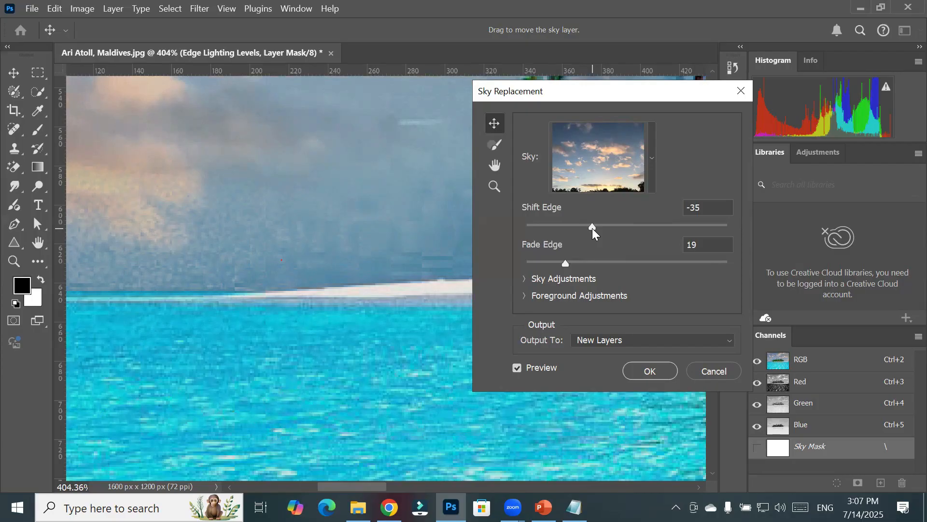
drag(592, 228, 613, 229)
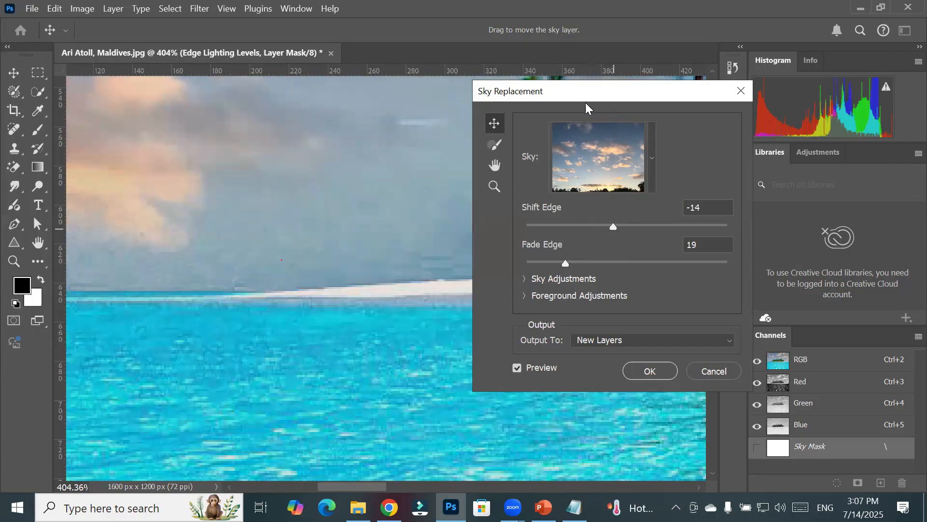
- Set the Sky Replacement output to Duplicate Layer and apply the new sky
drag(588, 94, 515, 24)
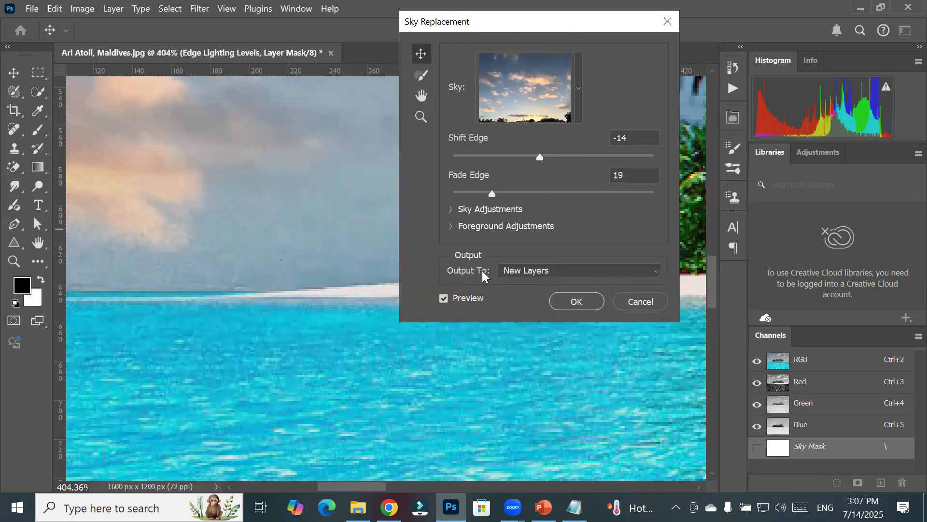
click(558, 270)
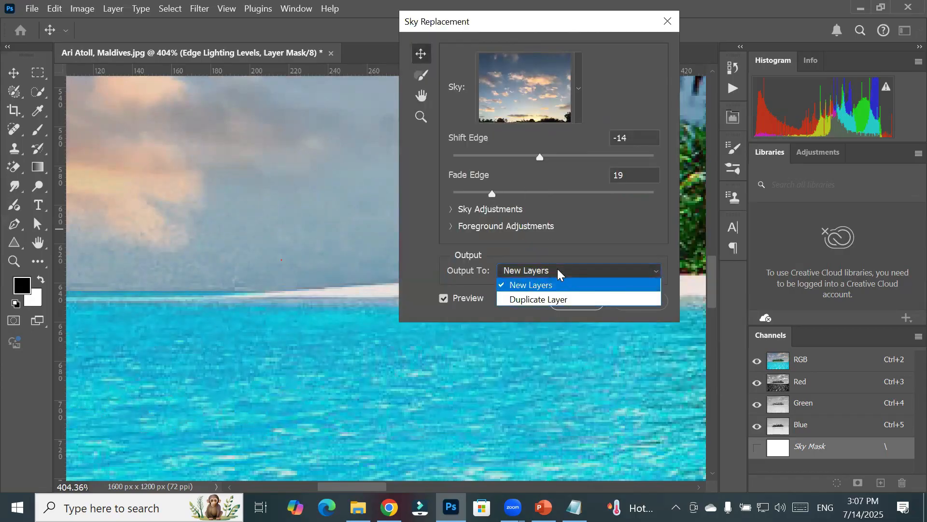
click(556, 299)
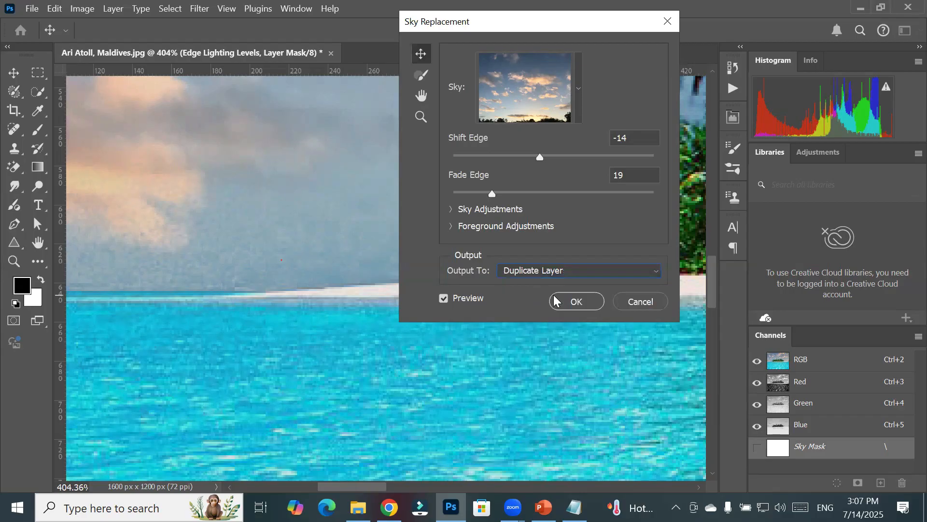
click(587, 301)
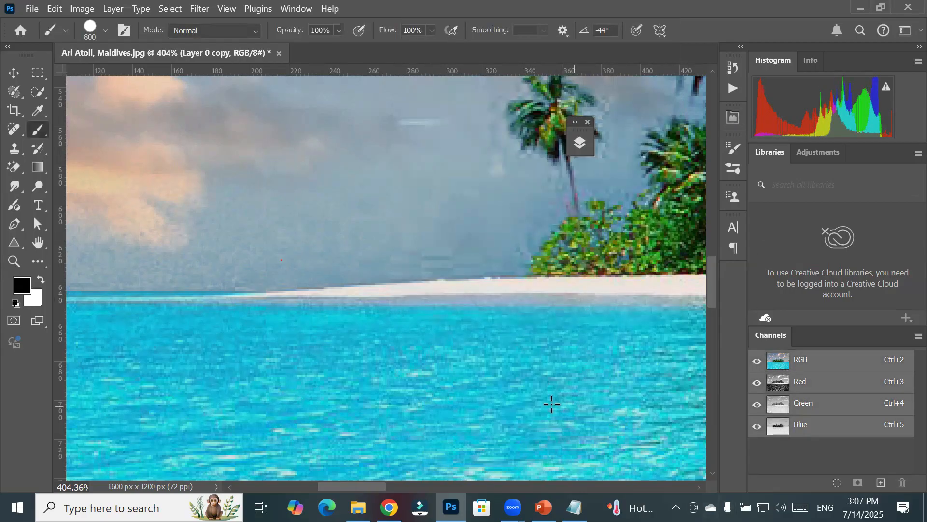
- Show the layer list and toggle Layer 0 copy's visibility repeatedly to compare the replaced sky with the original photo
key(F7)
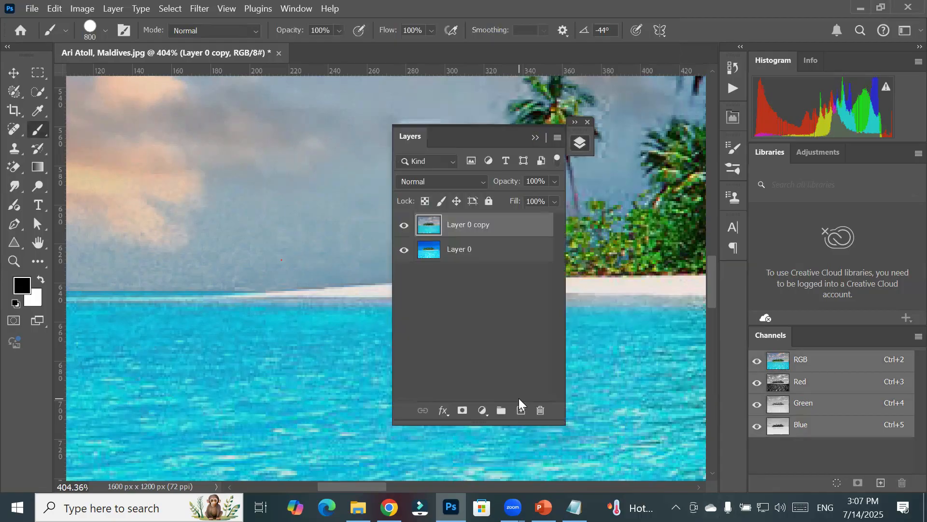
drag(422, 128, 511, 128)
click(494, 225)
click(494, 225)
click(494, 225)
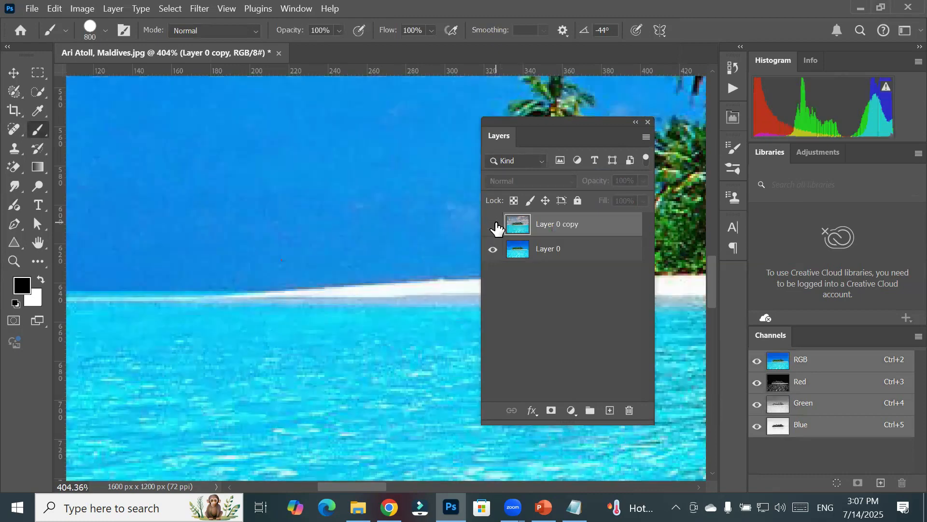
click(494, 225)
click(495, 226)
click(495, 226)
click(495, 225)
click(495, 226)
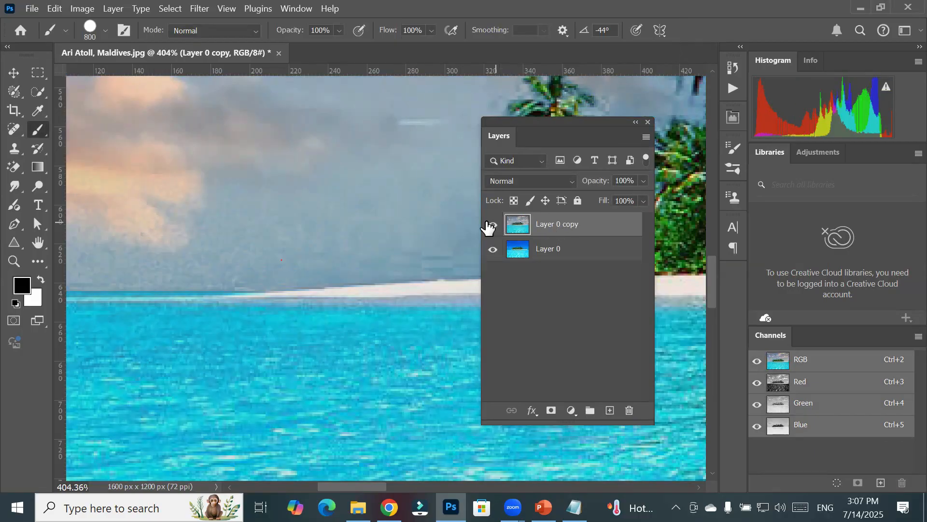
click(491, 225)
click(491, 225)
click(492, 225)
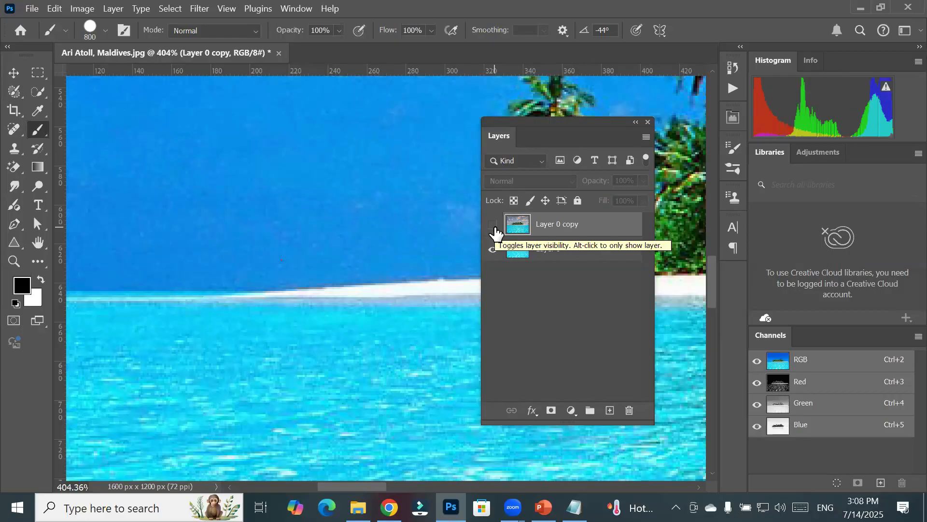
click(493, 226)
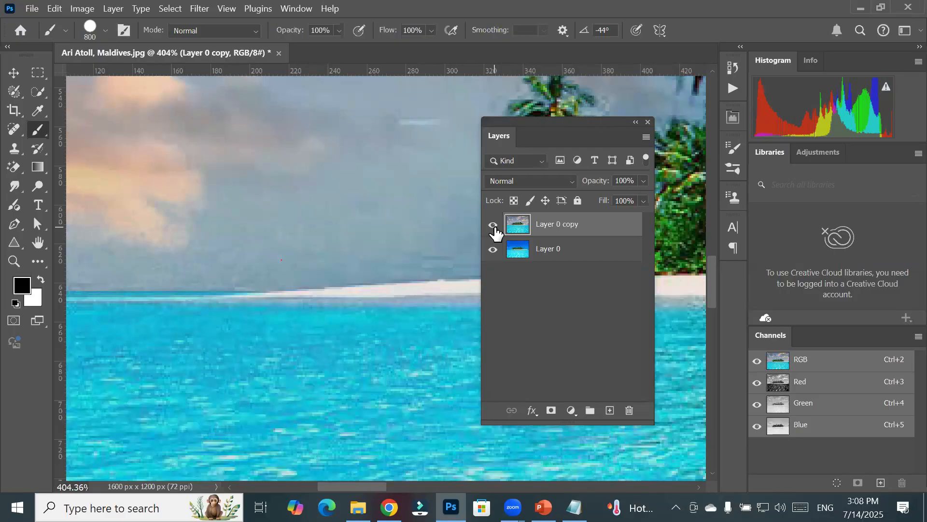
click(55, 10)
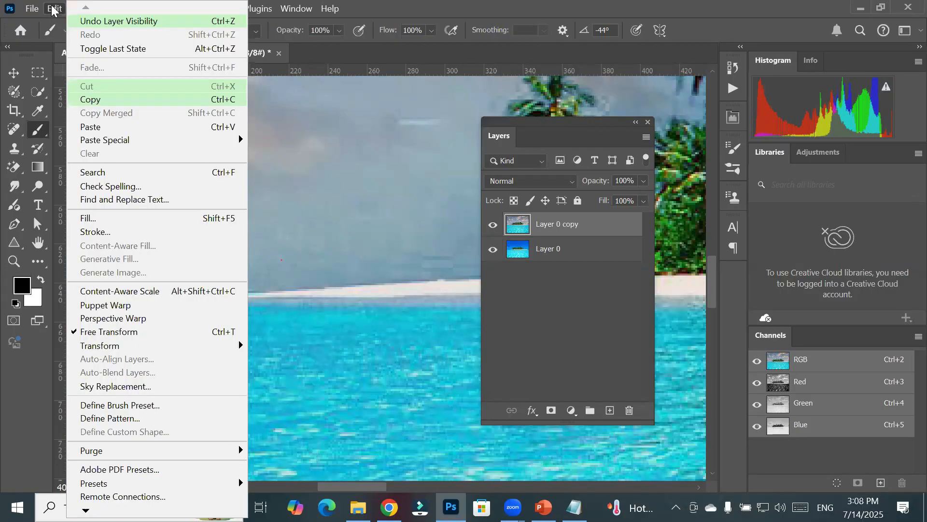
click(53, 11)
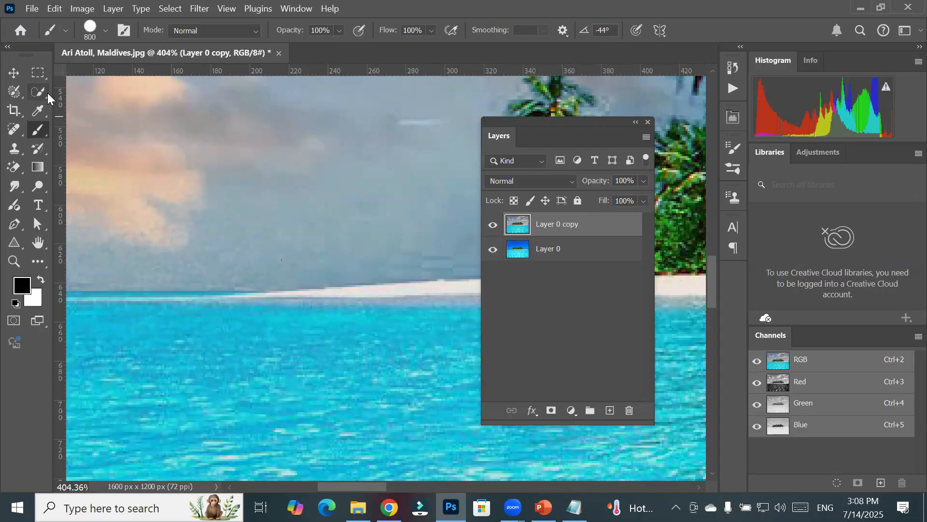
click(38, 206)
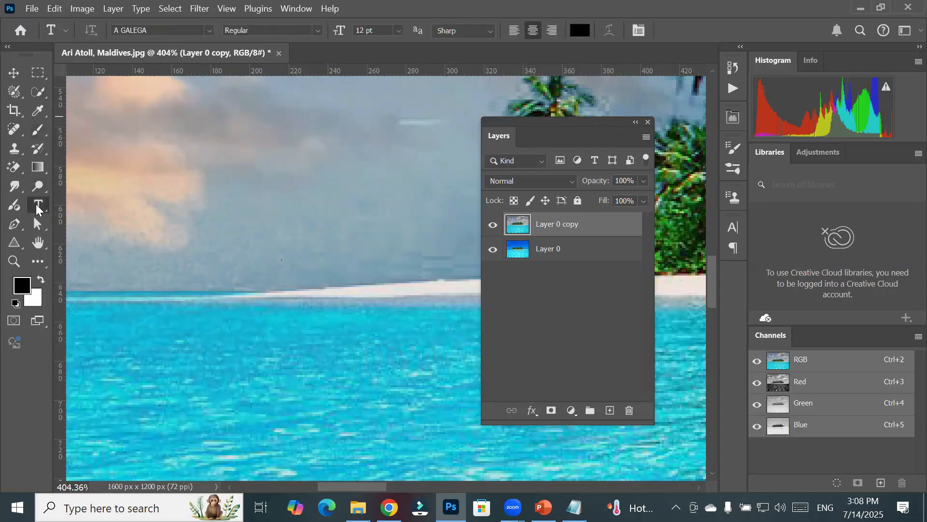
right_click(38, 209)
click(14, 225)
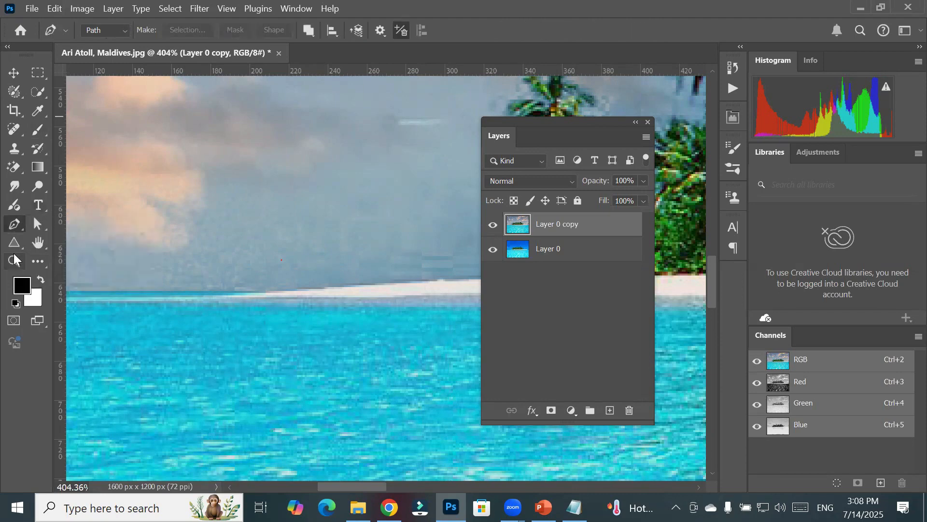
- Draw an ellipse about 62 by 57 px over the clouds with the Ellipse tool in Path mode
click(13, 243)
click(58, 255)
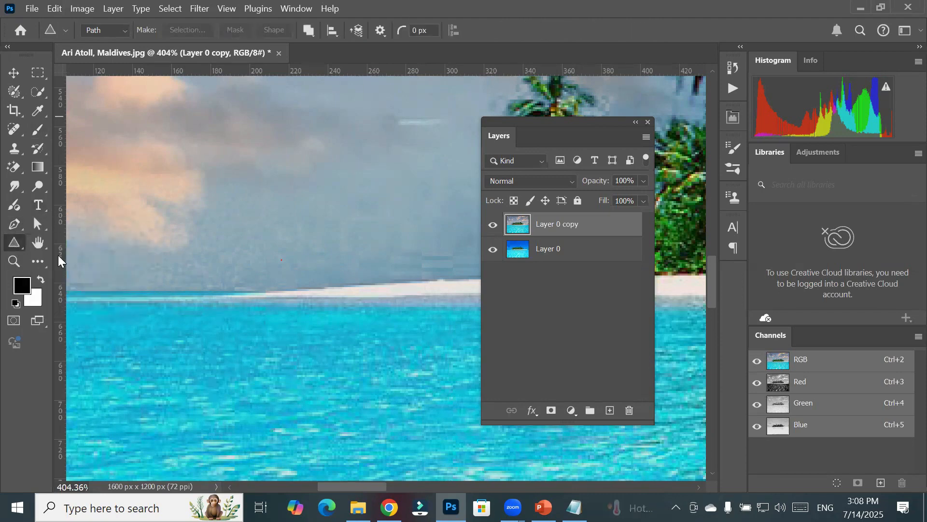
click(123, 30)
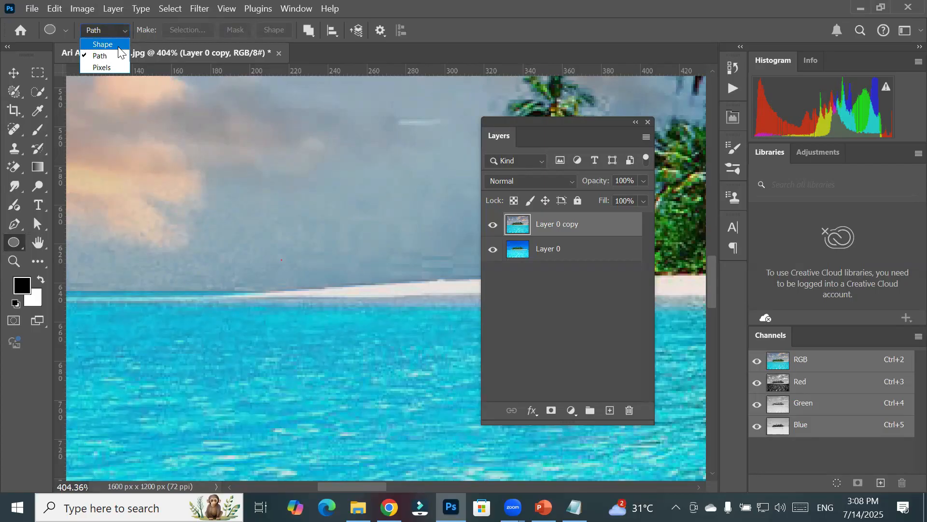
click(89, 54)
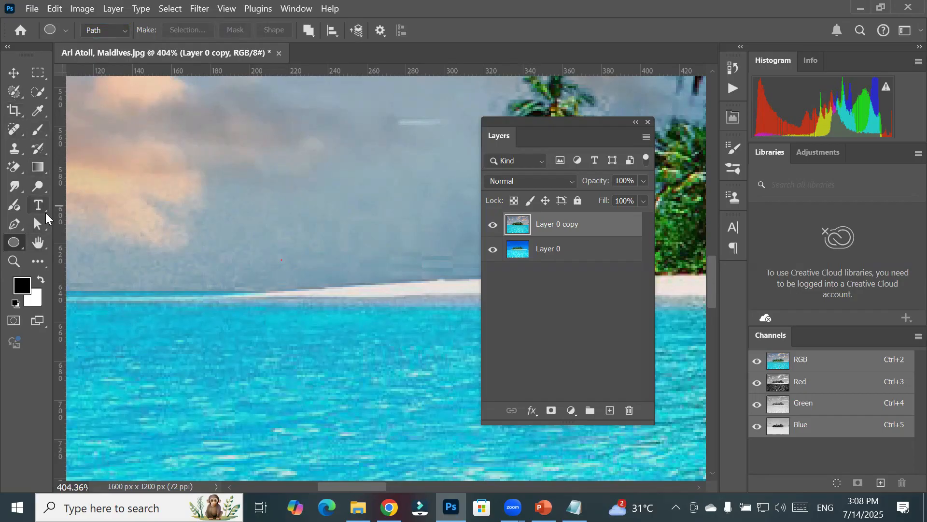
right_click(16, 244)
click(78, 250)
drag(104, 94, 224, 203)
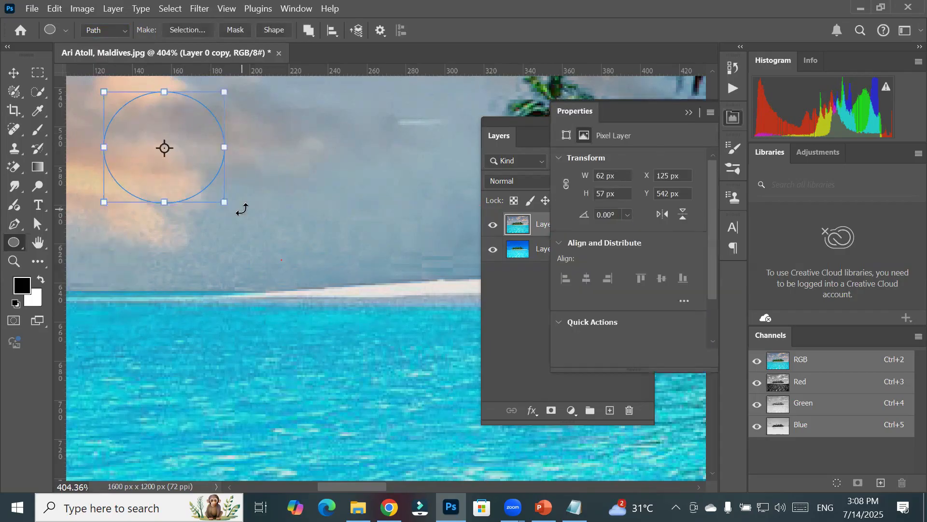
- Select Layer 0 copy and Layer 0 in turn to examine whether the ellipse path belongs to any layer
drag(501, 120, 404, 113)
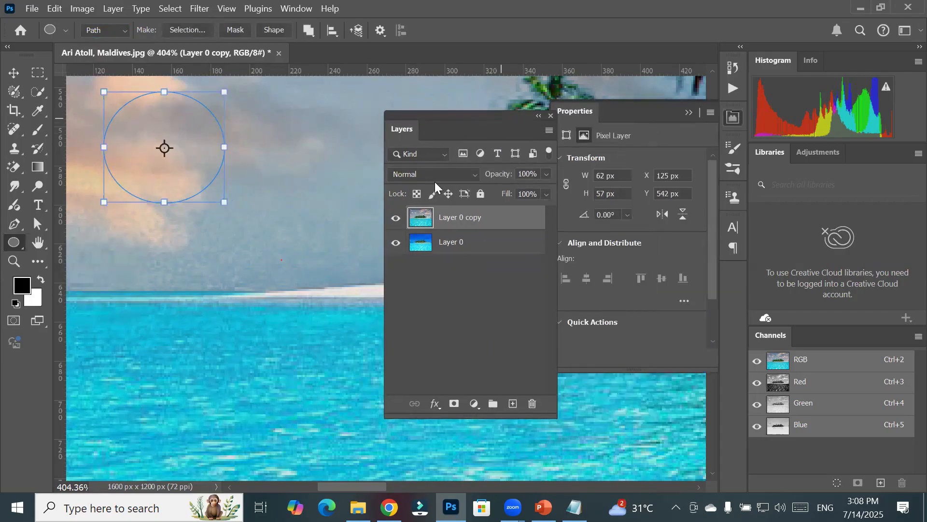
click(455, 220)
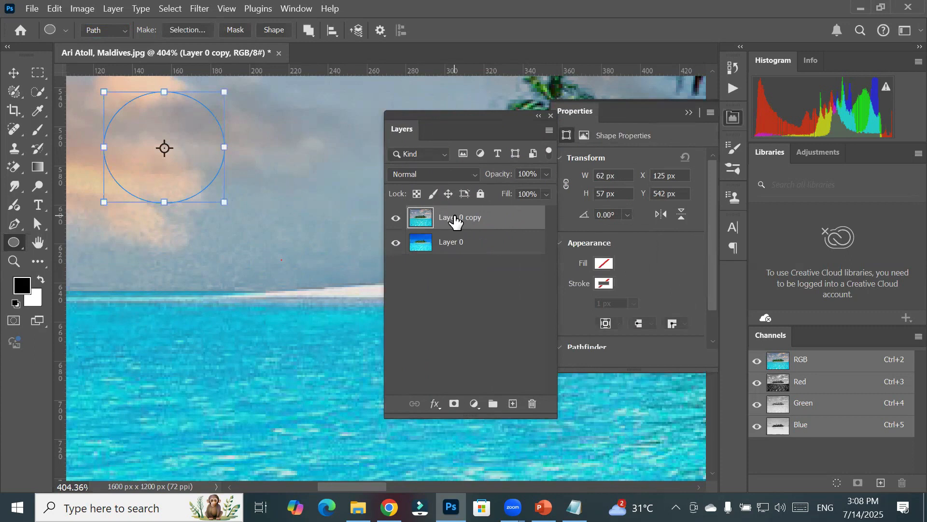
click(447, 244)
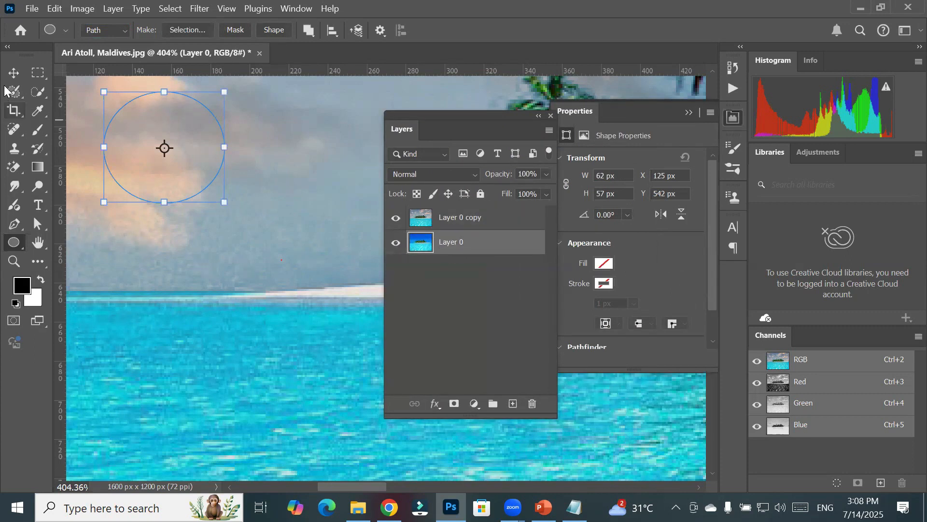
click(13, 72)
click(210, 262)
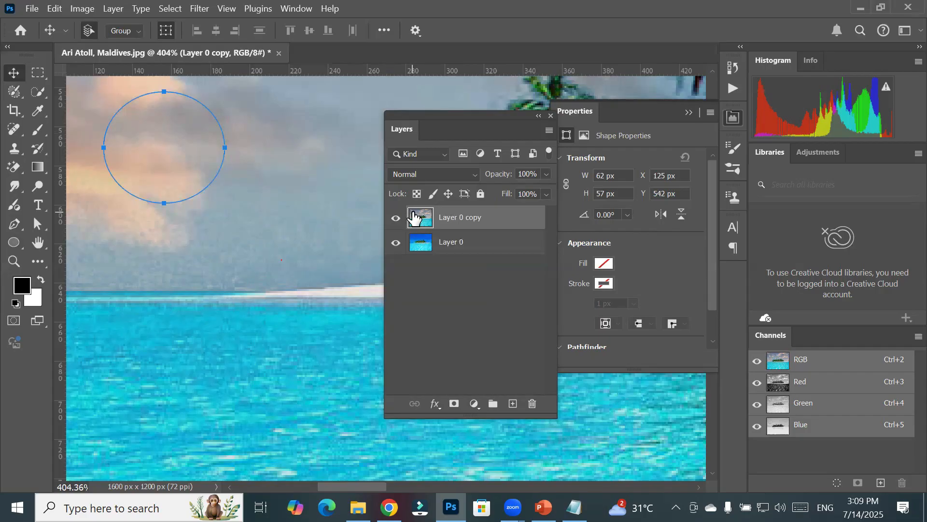
click(38, 72)
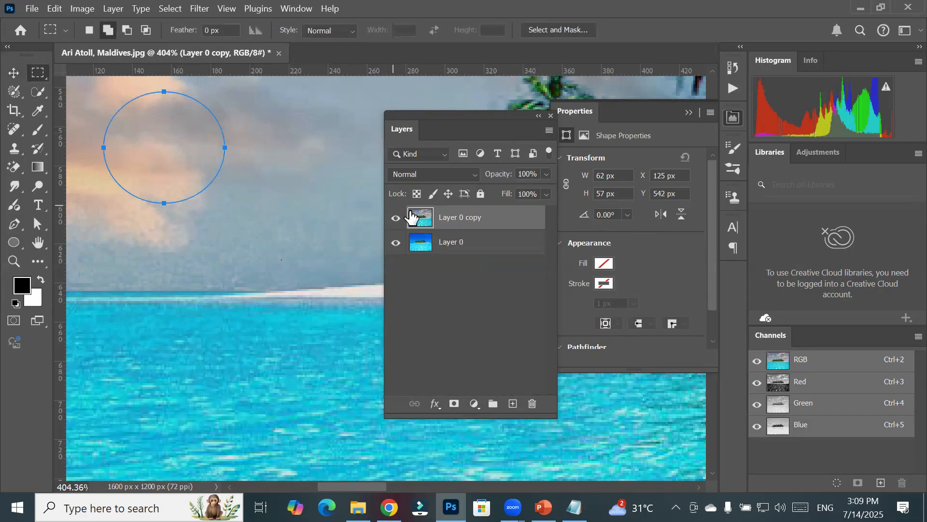
click(363, 190)
click(466, 212)
drag(443, 119, 503, 186)
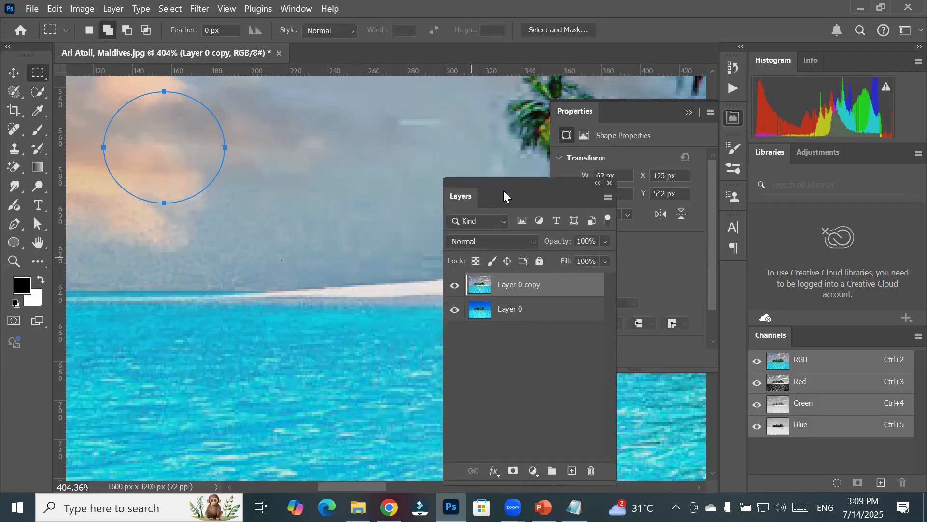
click(505, 309)
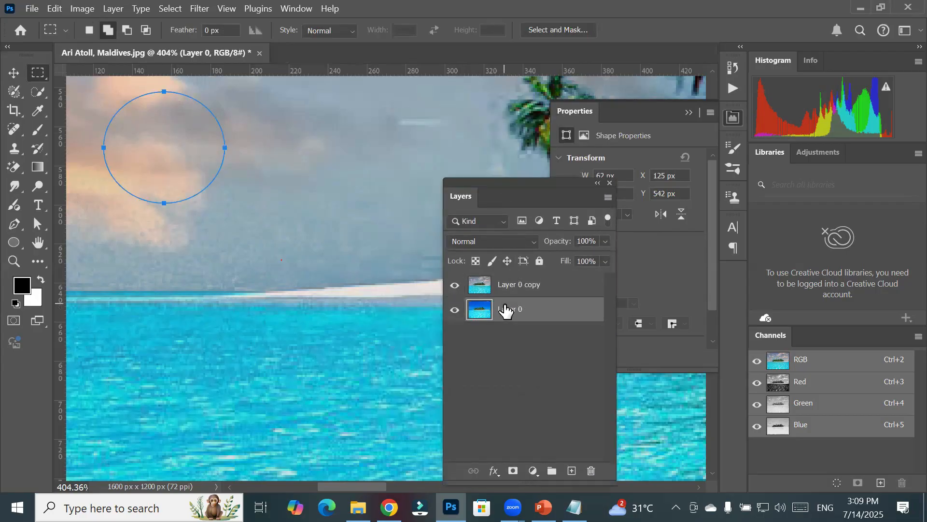
click(507, 309)
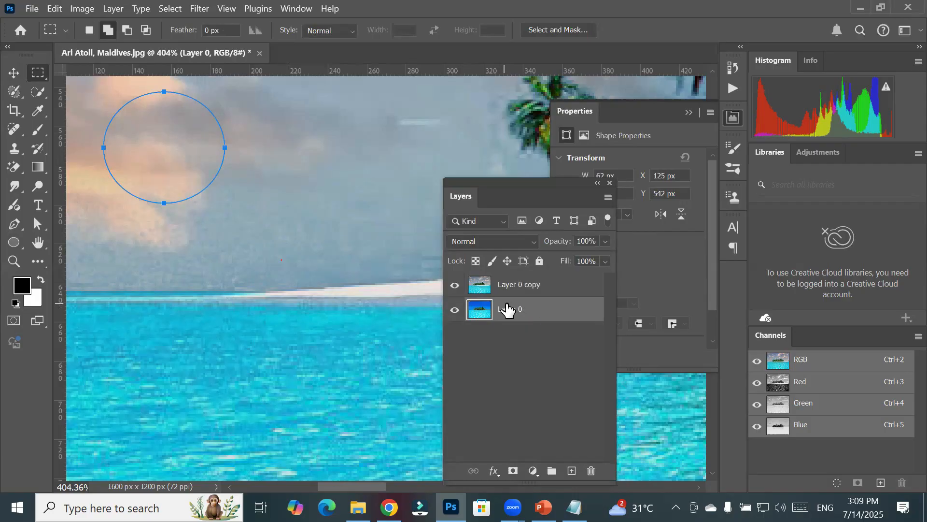
click(502, 284)
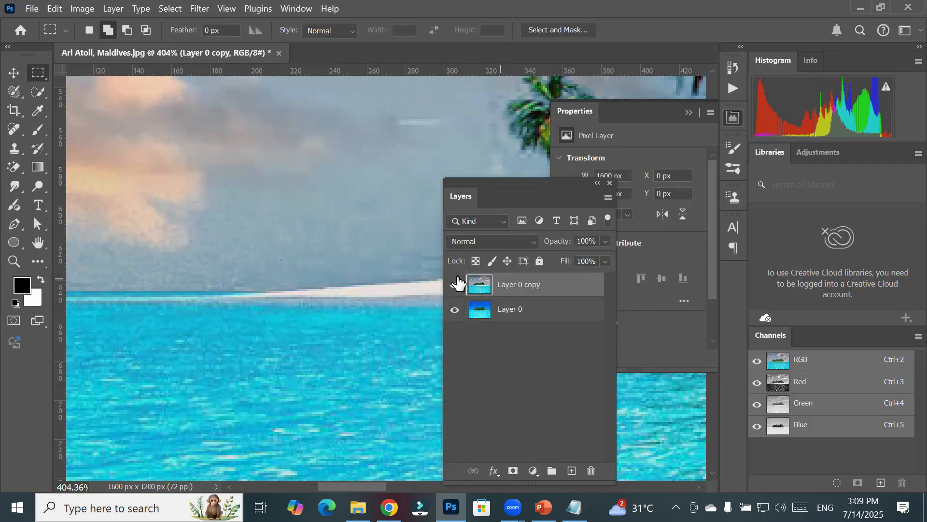
- Switch the Ellipse tool to Shape mode and draw a circle about 52 by 53 px over the clouds
click(15, 244)
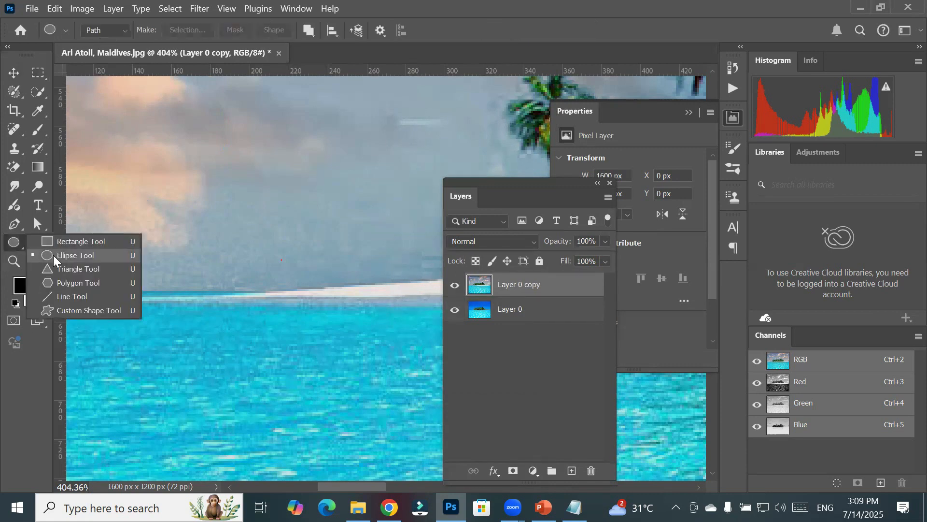
click(75, 255)
click(122, 30)
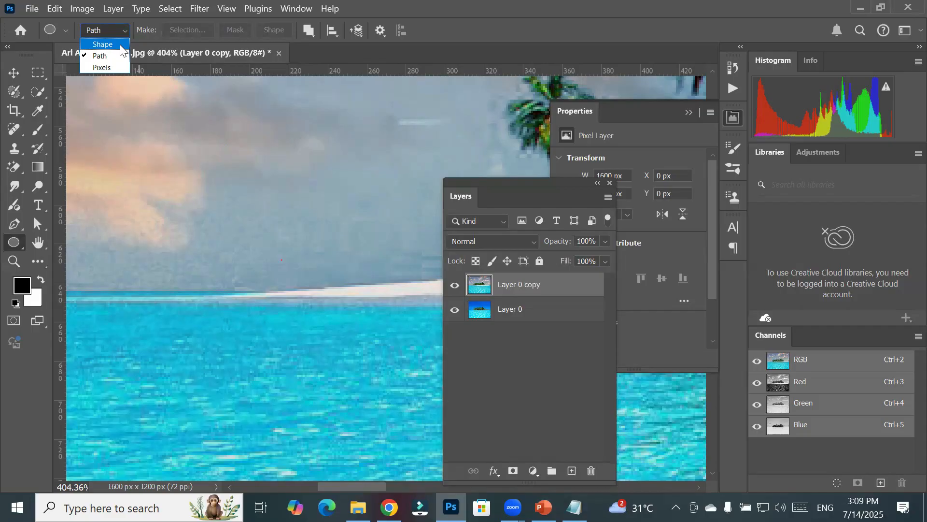
click(121, 45)
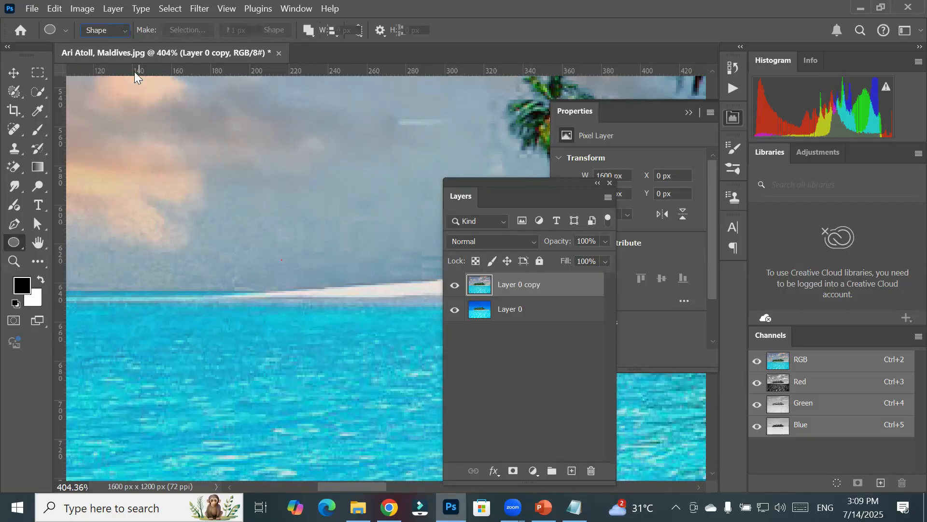
drag(134, 96, 235, 198)
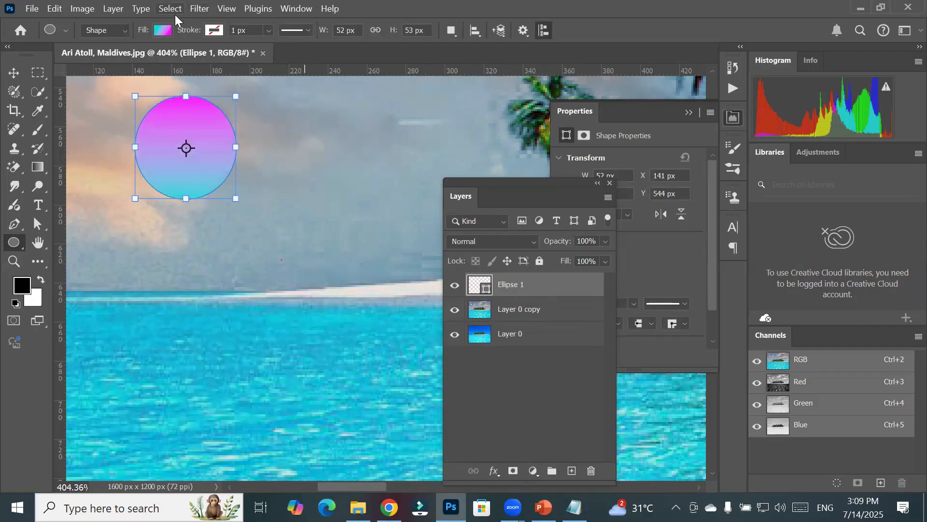
- Change the ellipse shape's fill from a gradient to the recently used solid bright green
click(163, 30)
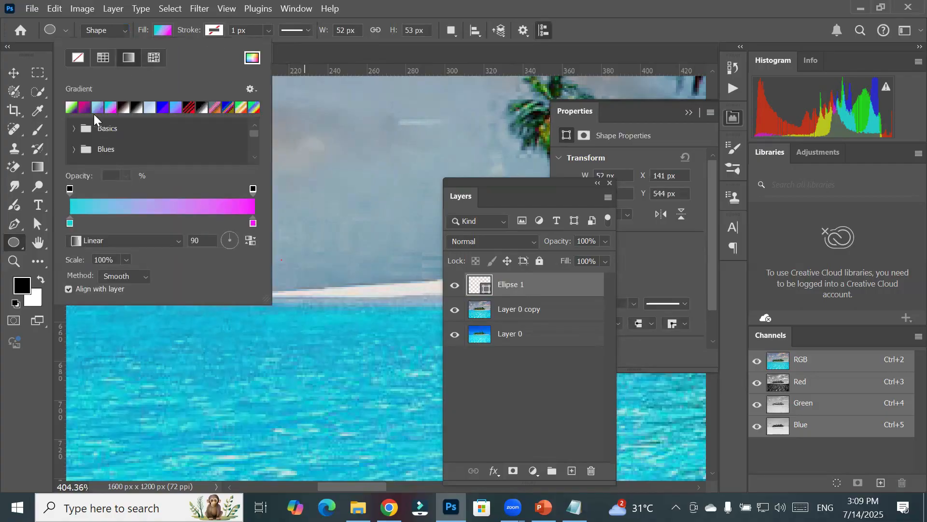
click(103, 57)
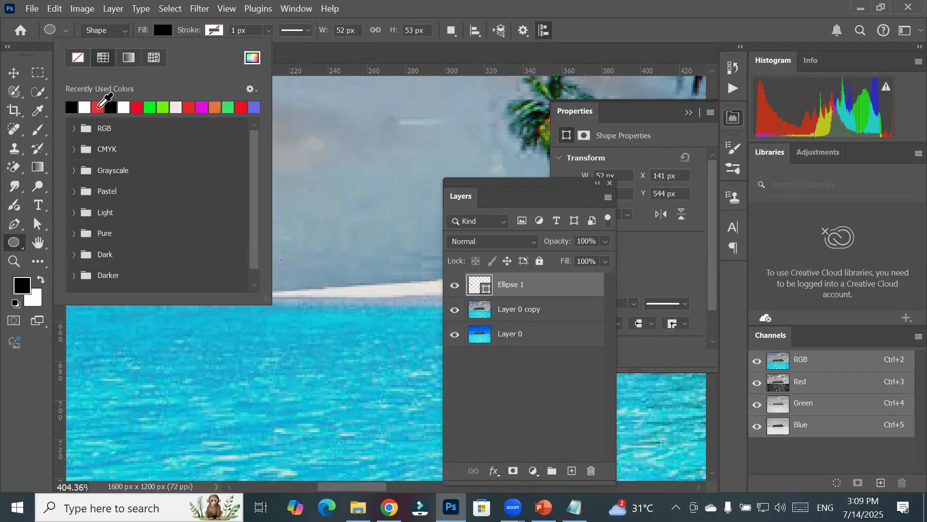
click(152, 109)
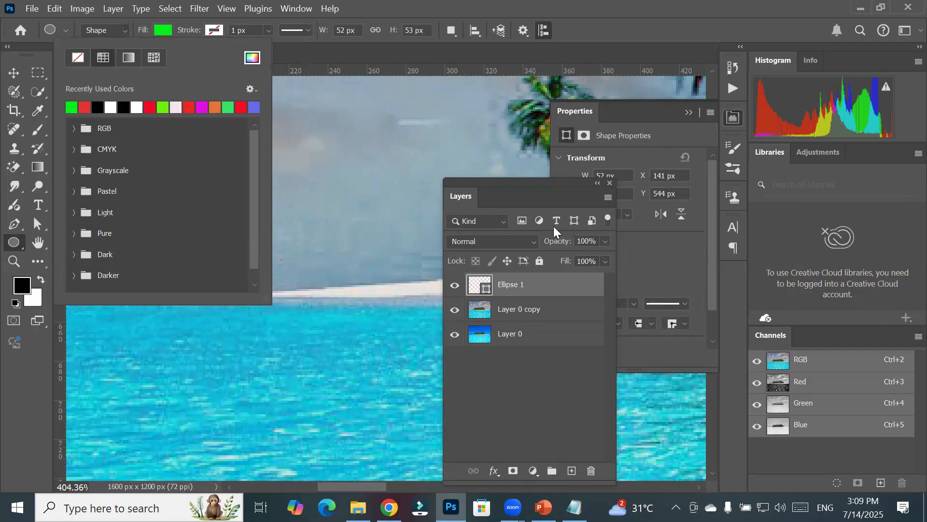
click(515, 284)
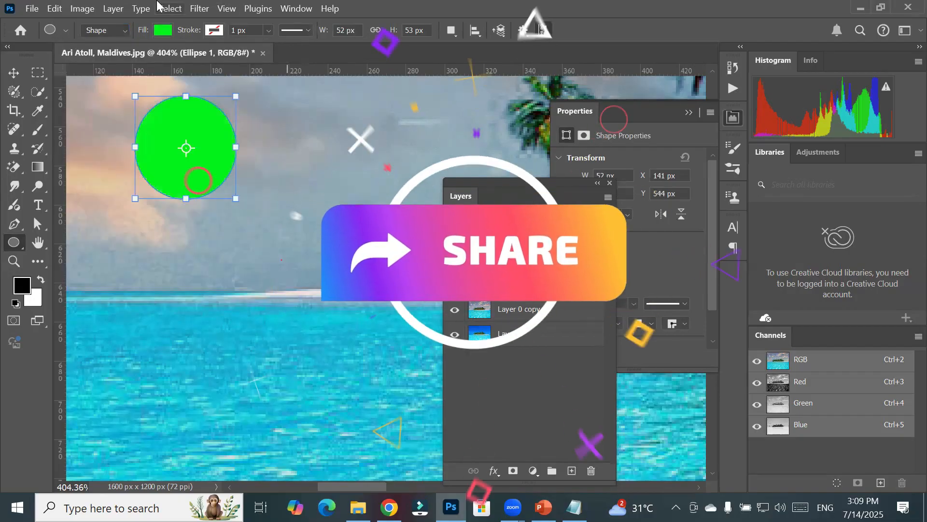
- Give the green ellipse a black stroke and open its stroke options
click(214, 30)
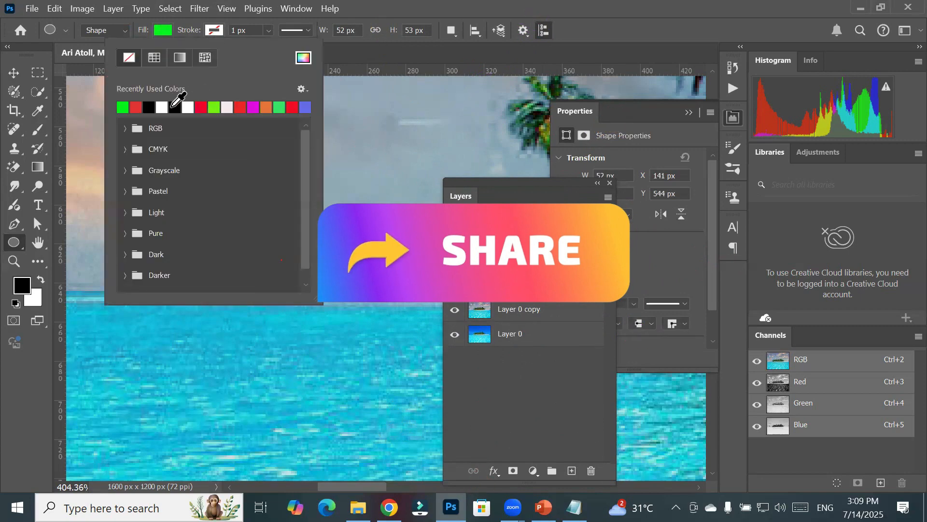
click(306, 31)
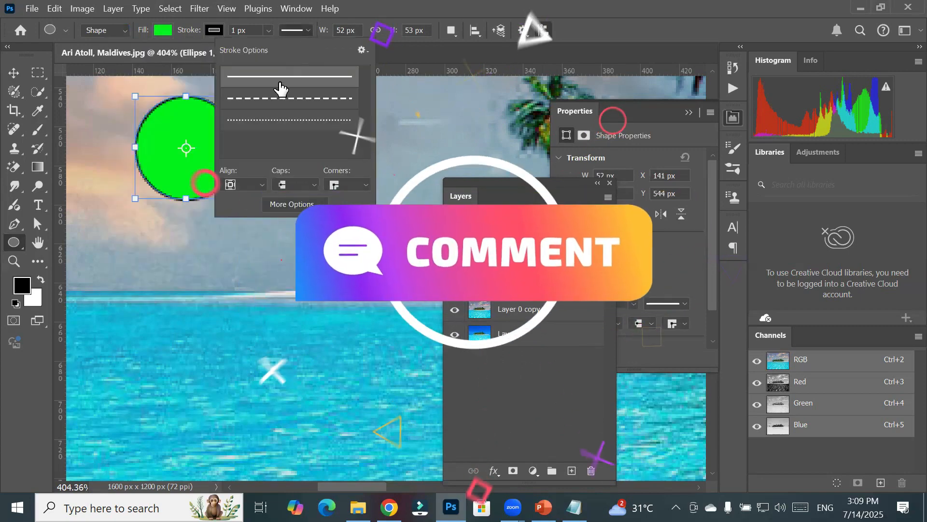